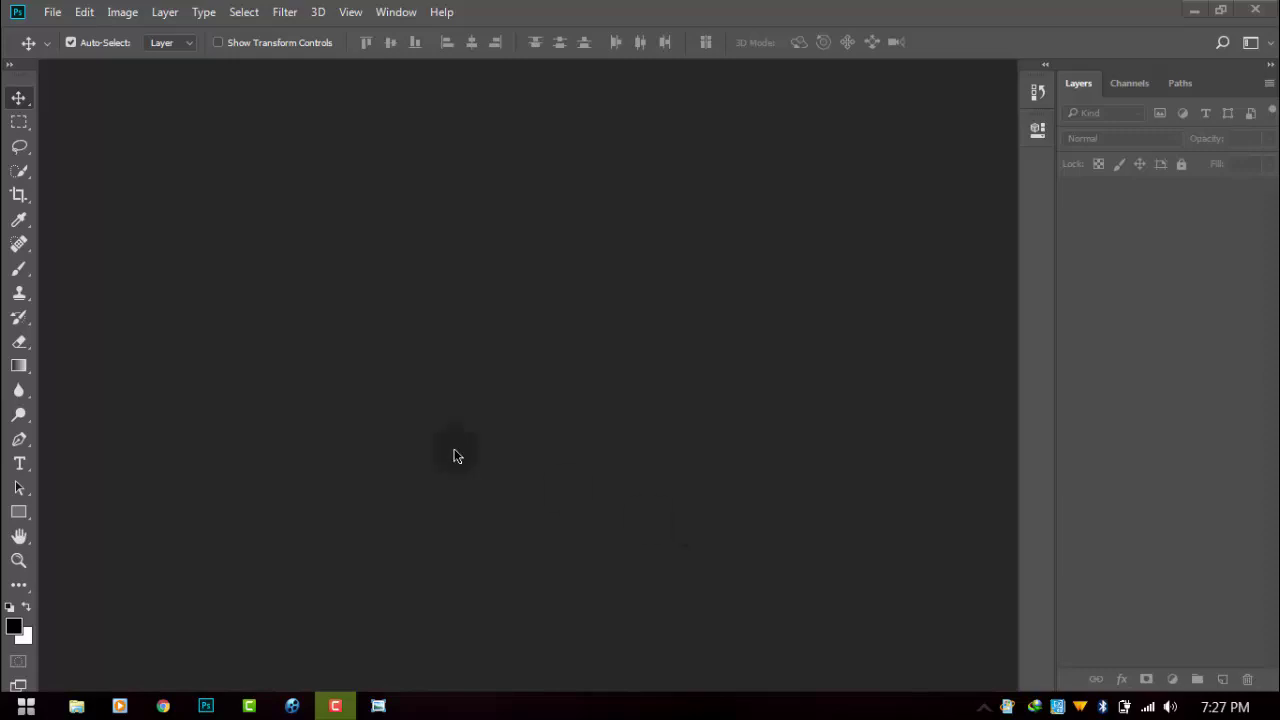
# Start a new document from the A3 print preset
pyautogui.click(52, 12)
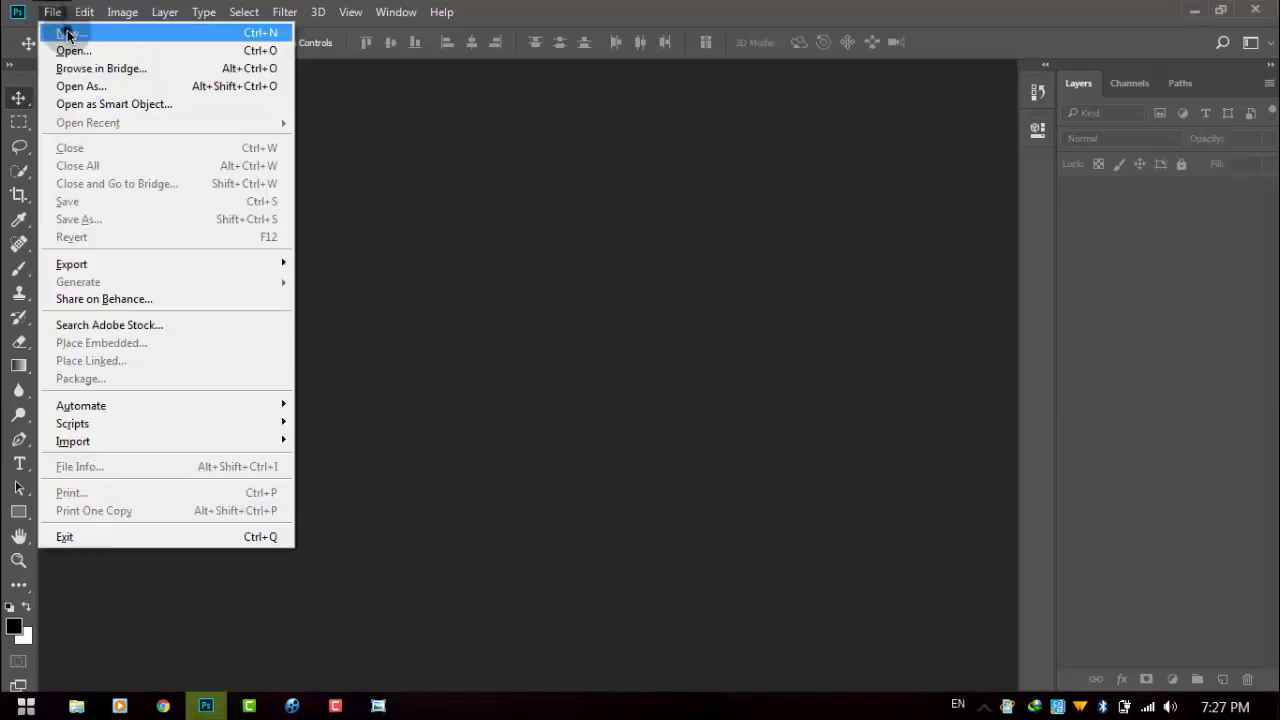
pyautogui.click(68, 34)
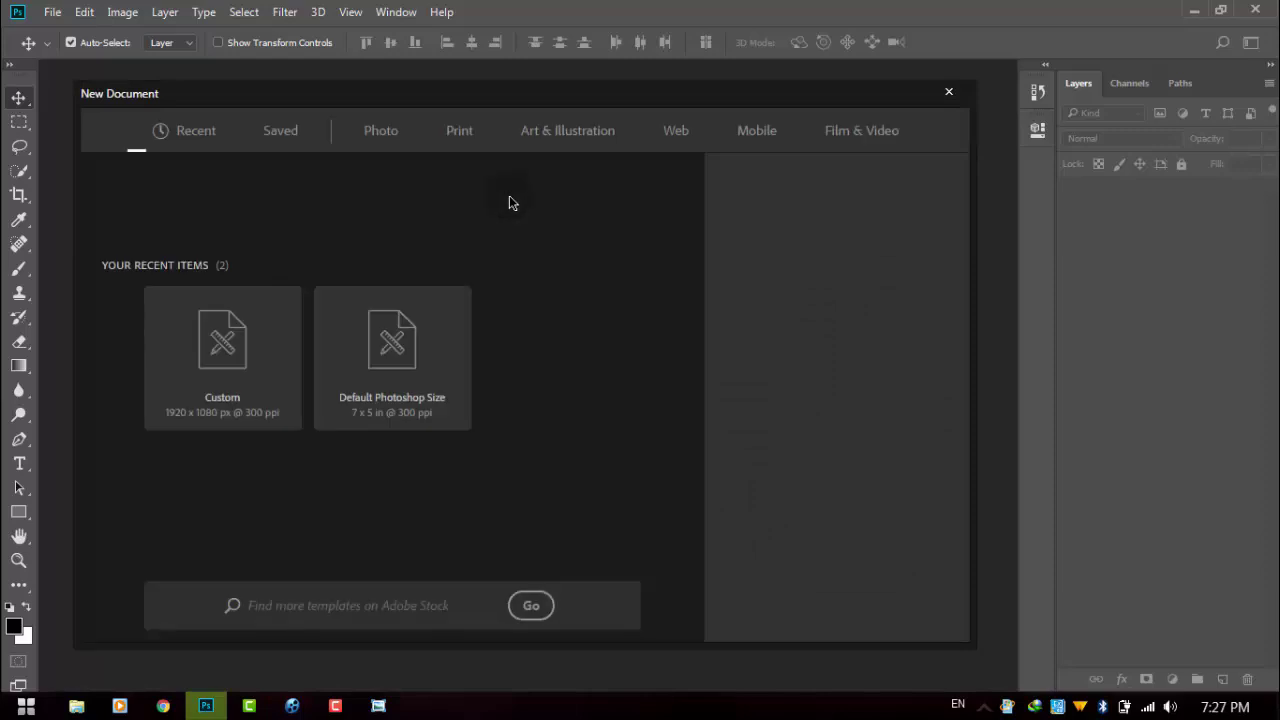
pyautogui.click(463, 135)
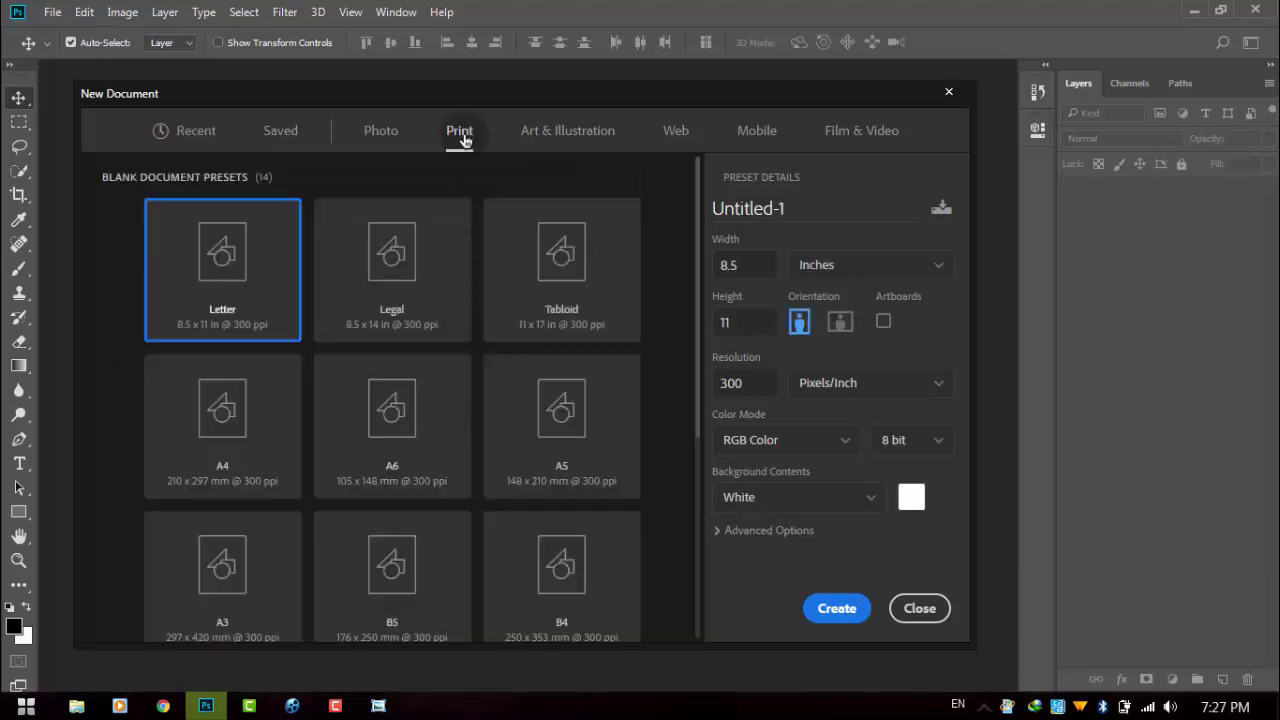
pyautogui.scroll(-2, 194, 500)
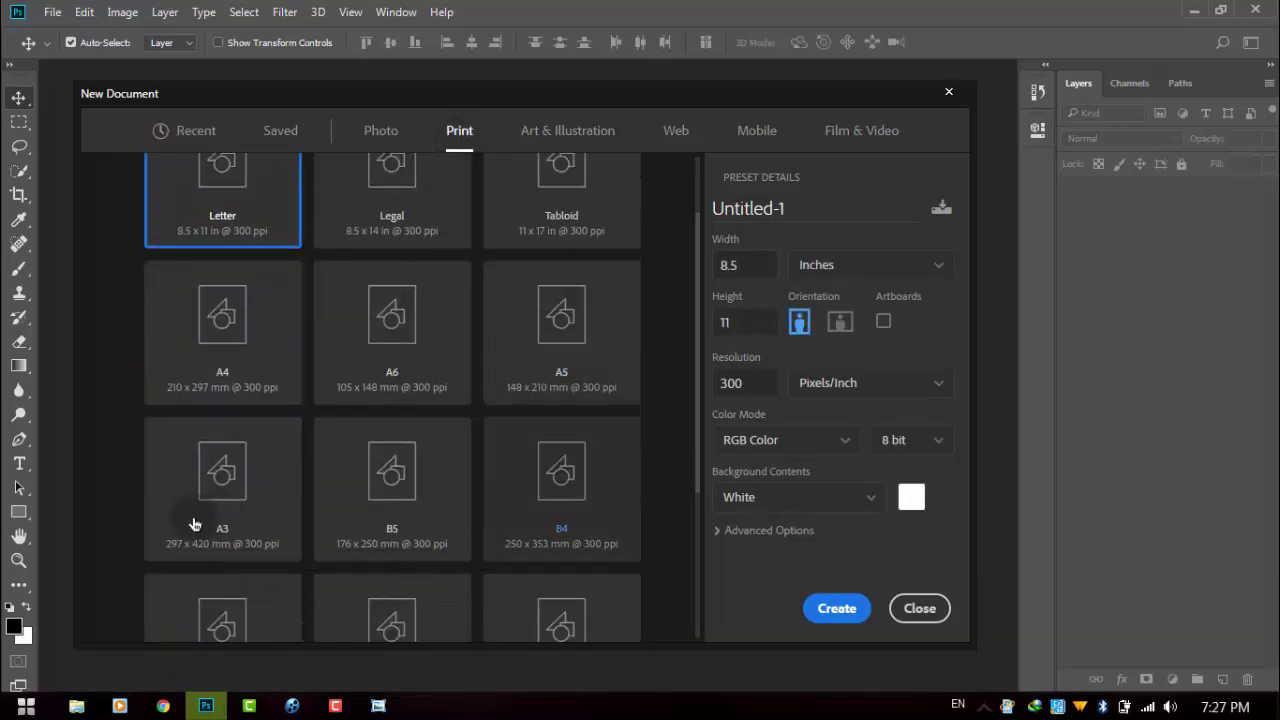
pyautogui.click(195, 500)
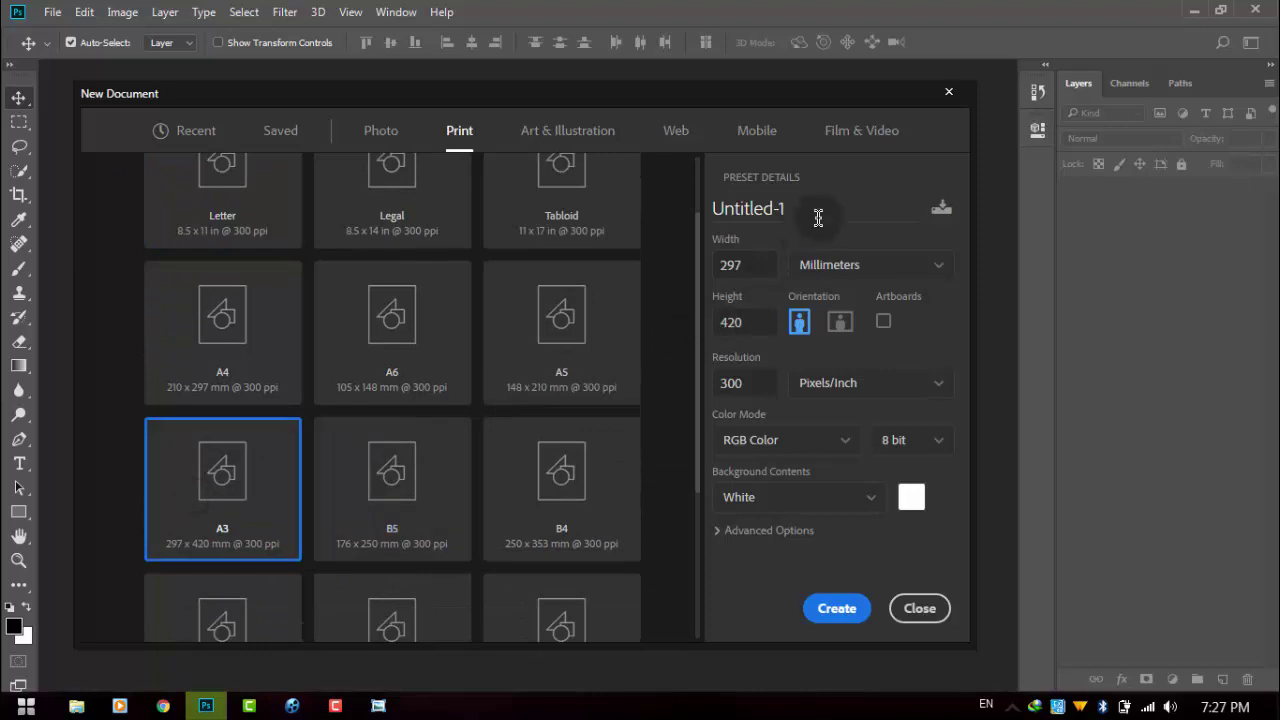
# Name it Ice Cream Flyer Design, confirm 297 × 420 mm at 300 ppi, and create it
pyautogui.moveTo(820, 208); pyautogui.dragTo(693, 218)
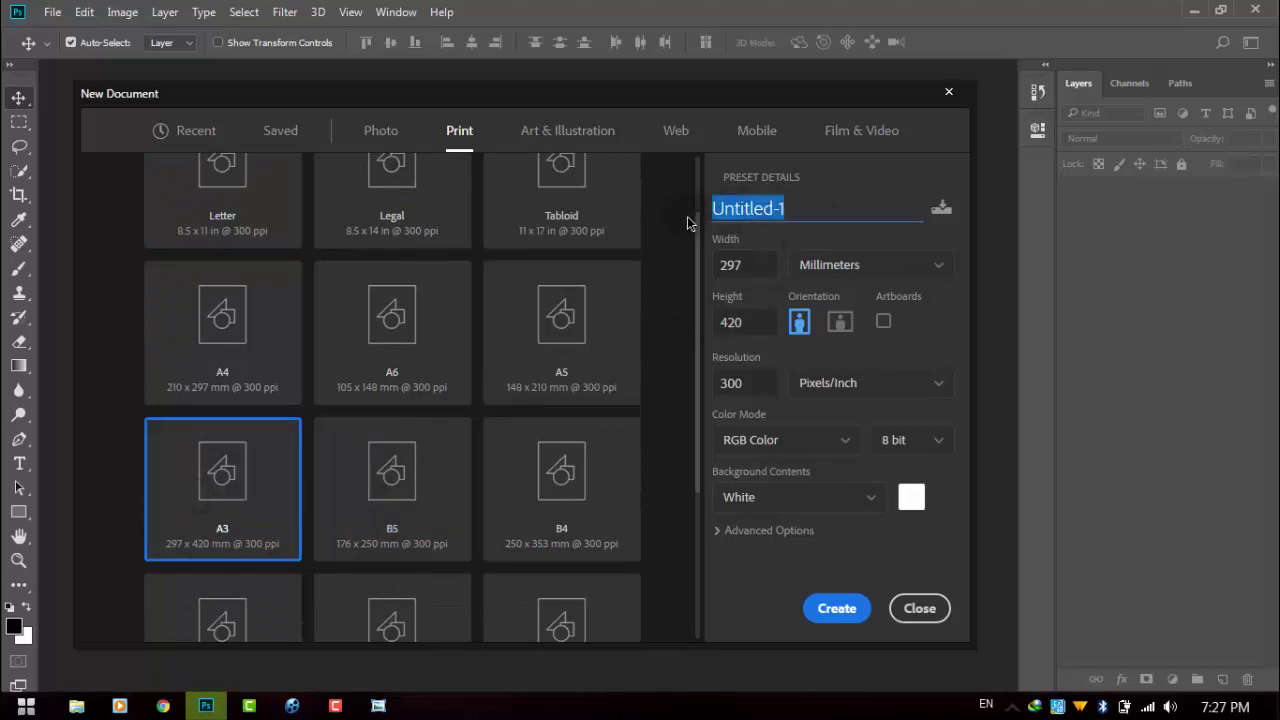
pyautogui.press('BackSpace')
pyautogui.write('Ice Cream Flyer Design')
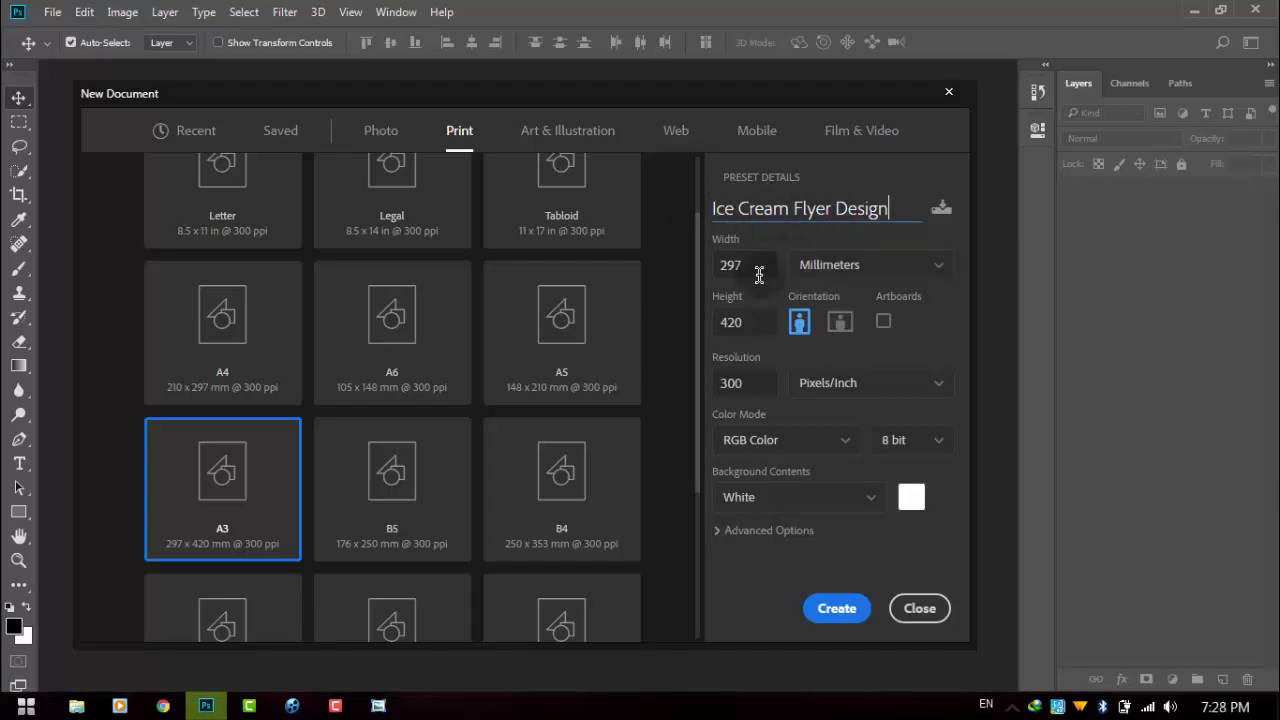
pyautogui.click(729, 272)
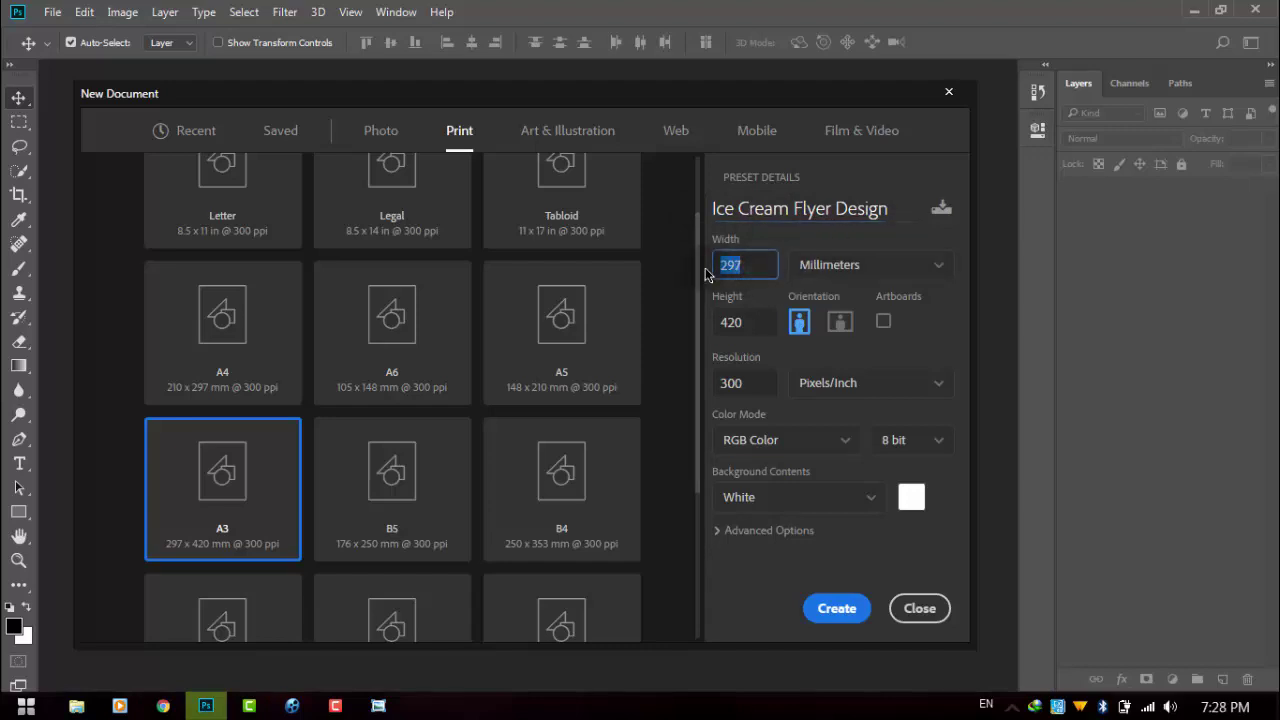
pyautogui.click(754, 320)
pyautogui.click(754, 382)
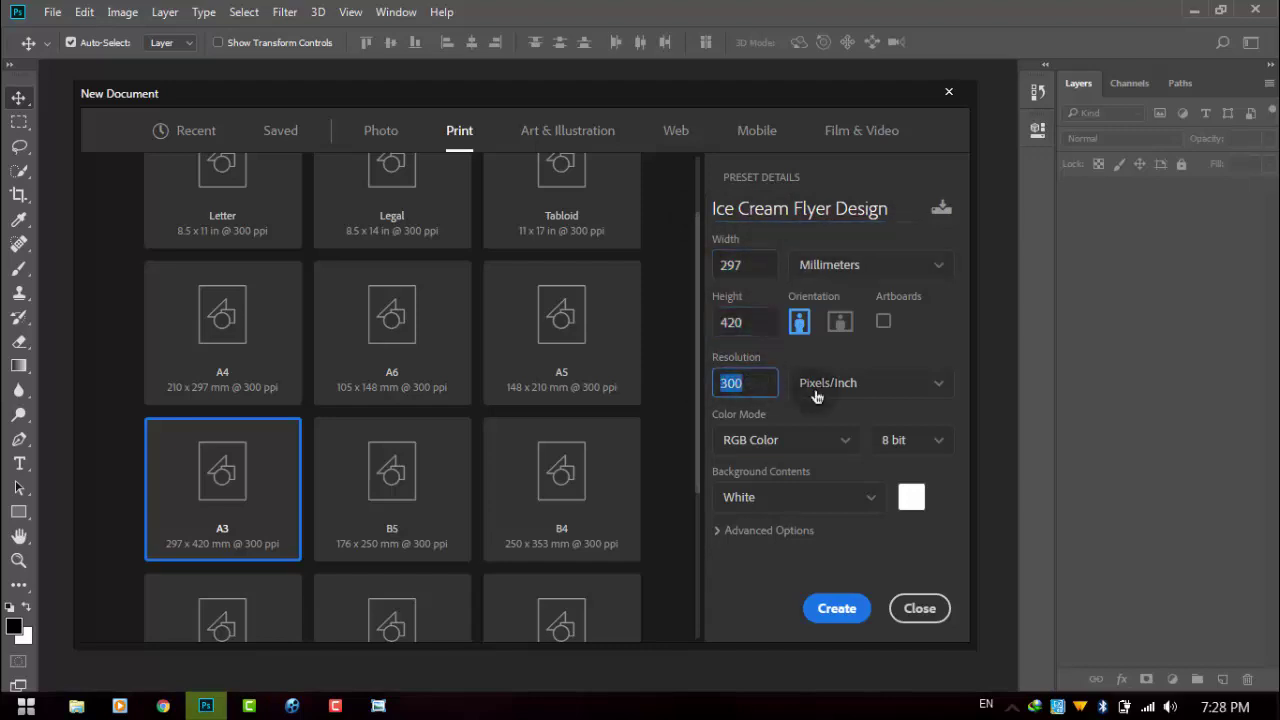
pyautogui.click(822, 612)
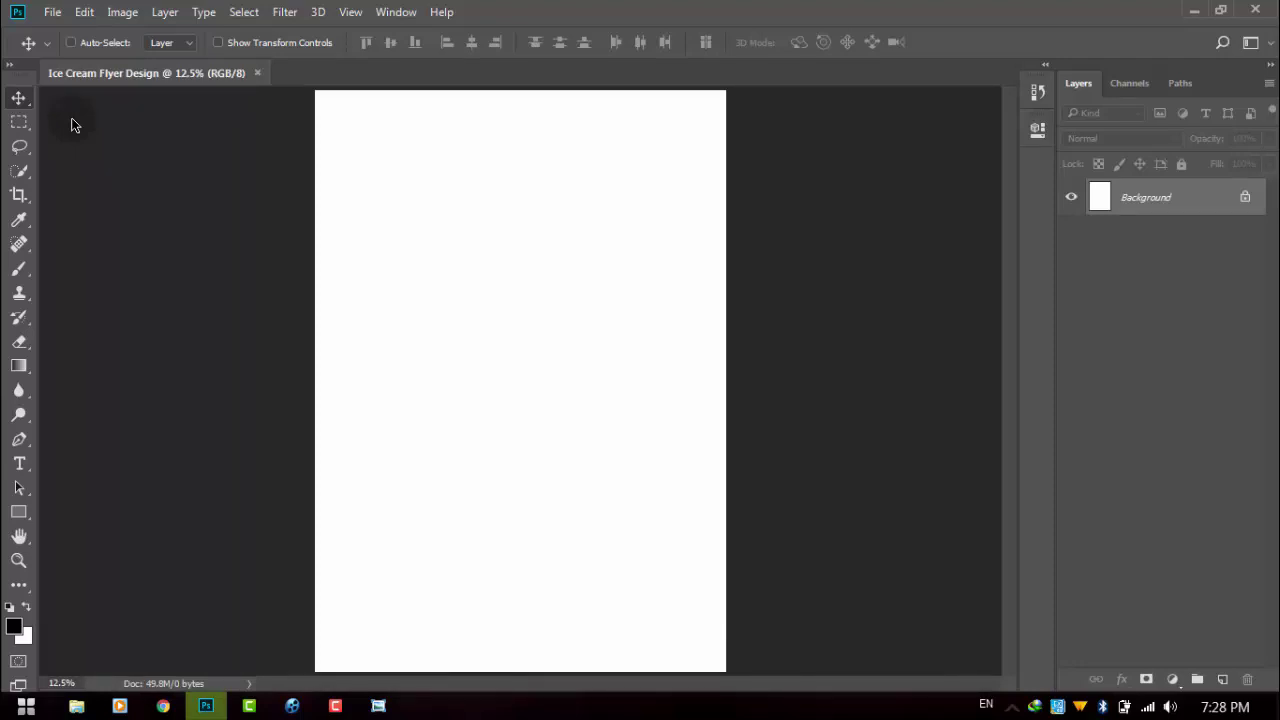
# Switch the Layers panel to medium-sized thumbnails
pyautogui.hotkey('ctrl', '-')
pyautogui.rightClick(1109, 288)
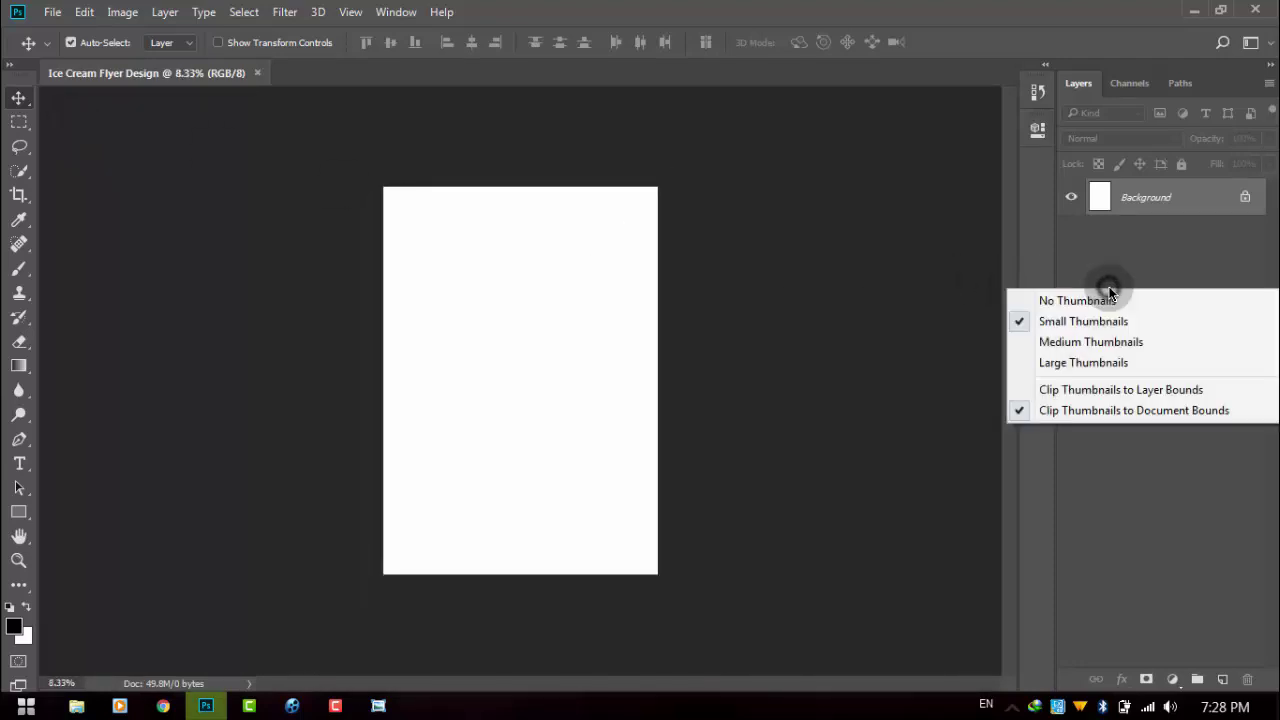
pyautogui.click(1104, 342)
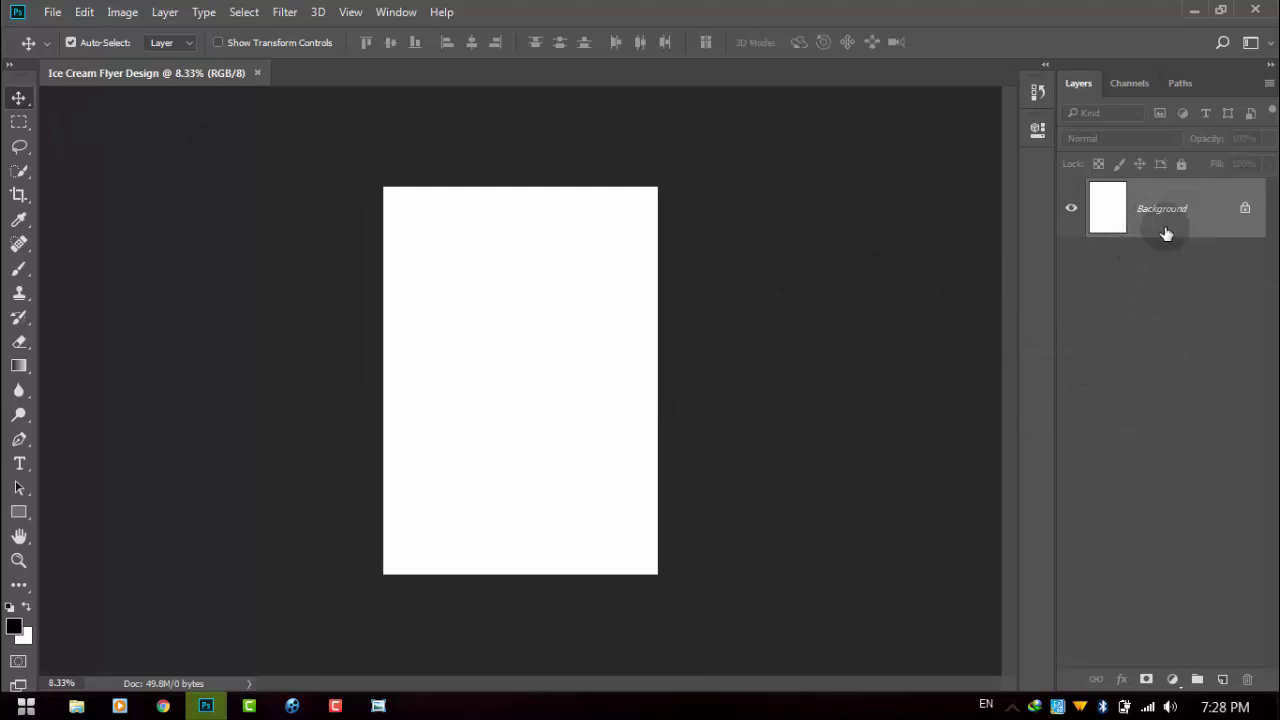
# Set the foreground colour to dark red-brown #3a1000
pyautogui.hotkey('ctrl', '+')
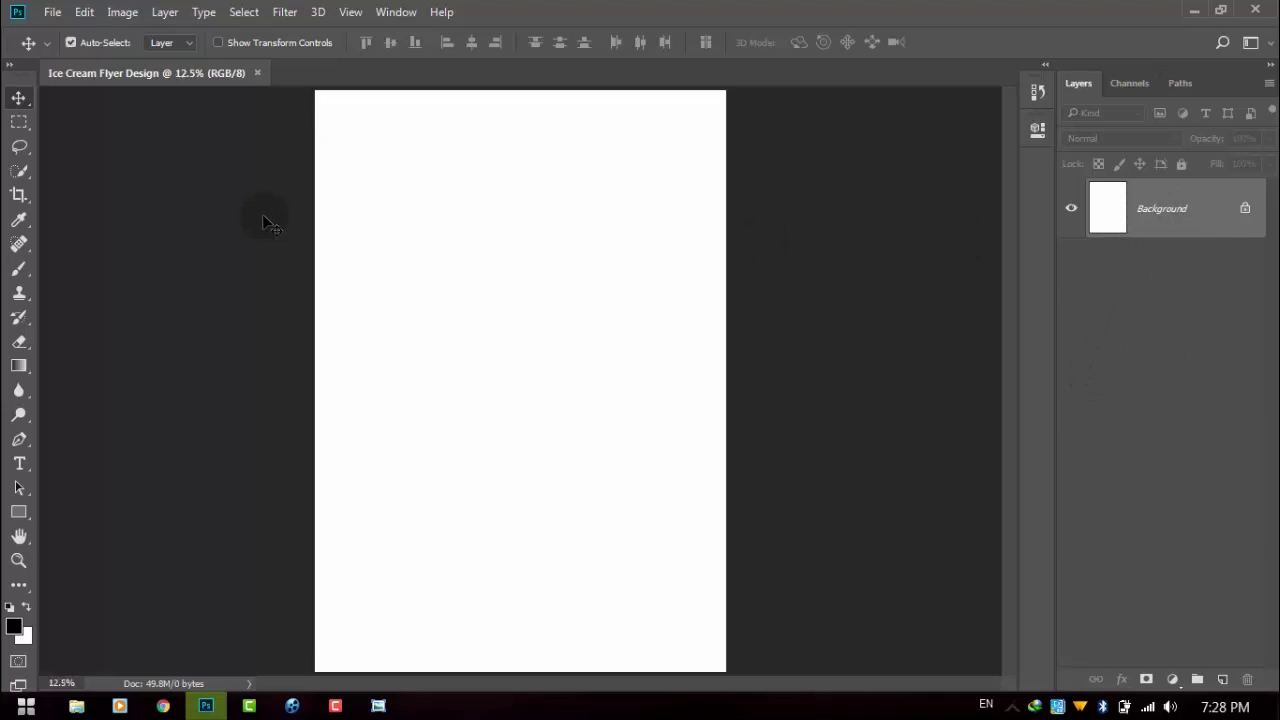
pyautogui.click(13, 626)
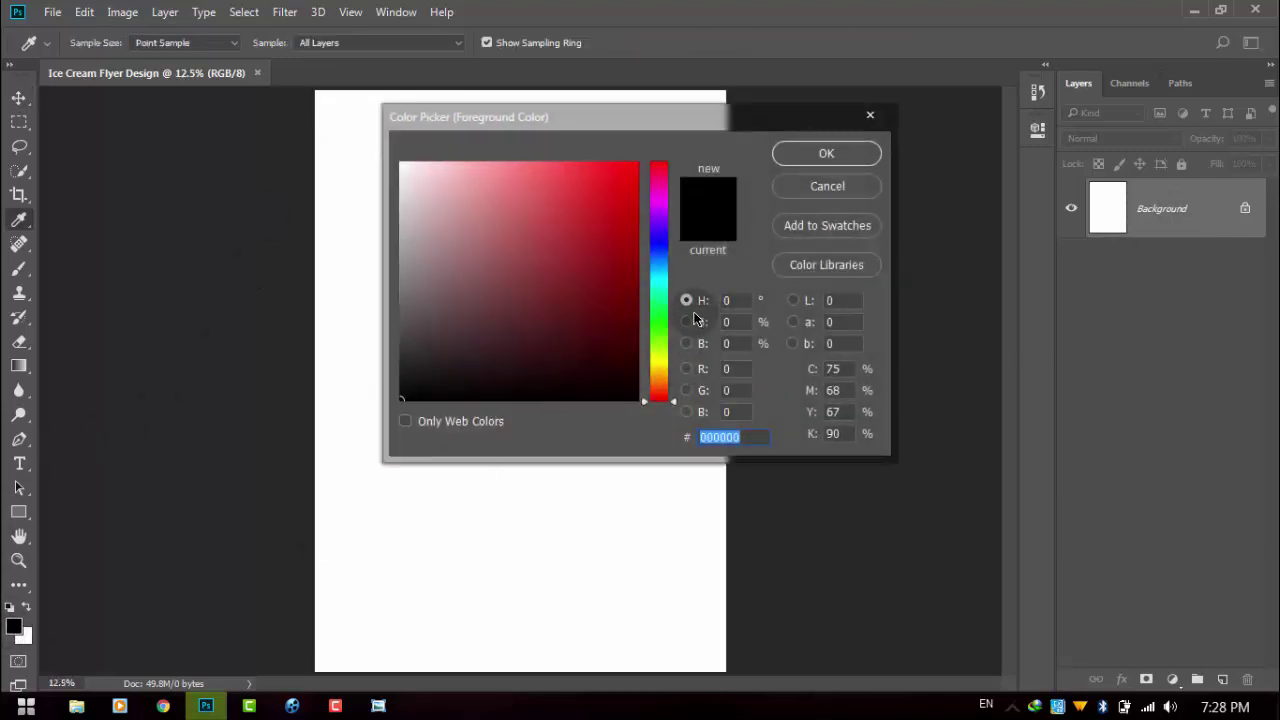
pyautogui.click(658, 381)
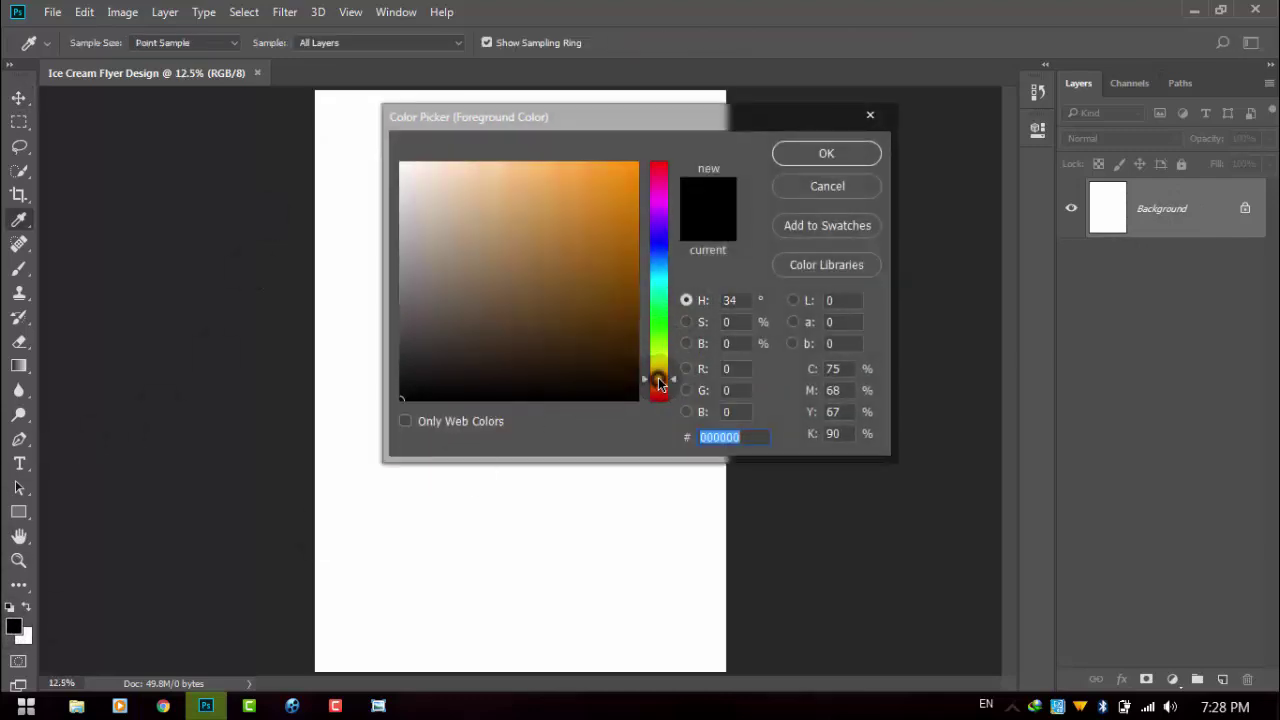
pyautogui.moveTo(658, 381); pyautogui.dragTo(658, 390)
pyautogui.click(600, 320)
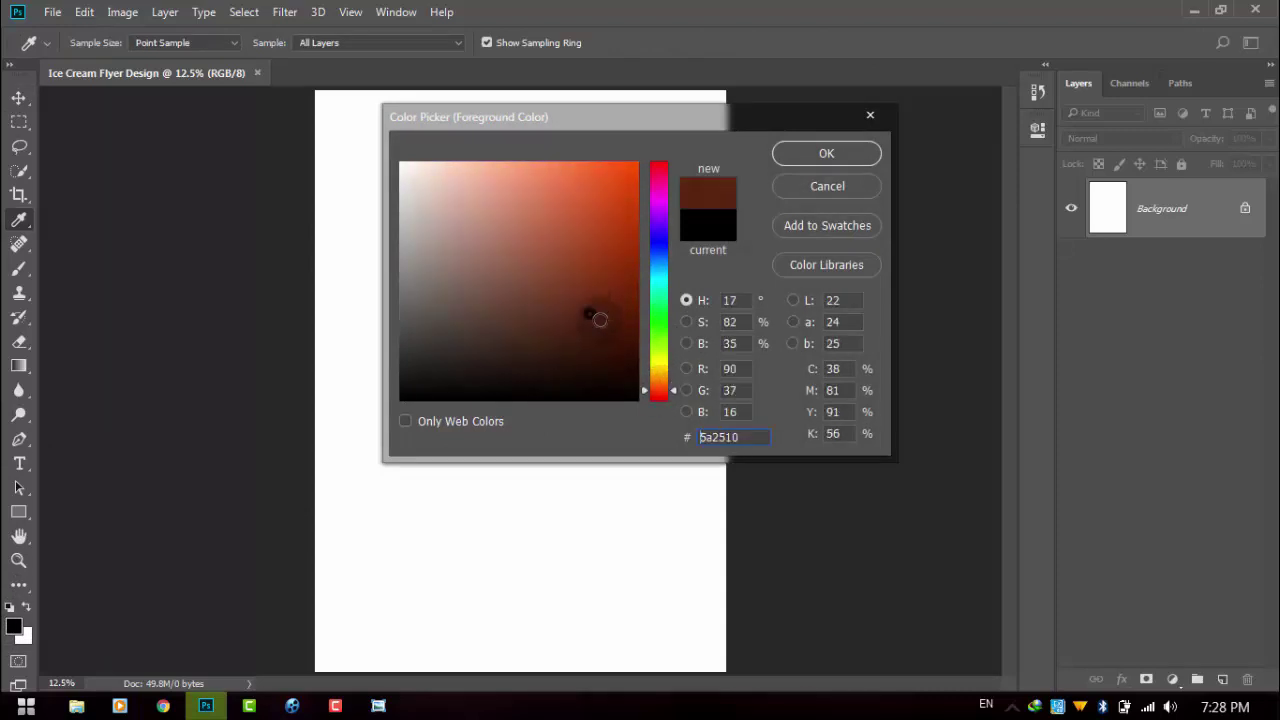
pyautogui.moveTo(600, 320); pyautogui.dragTo(638, 346)
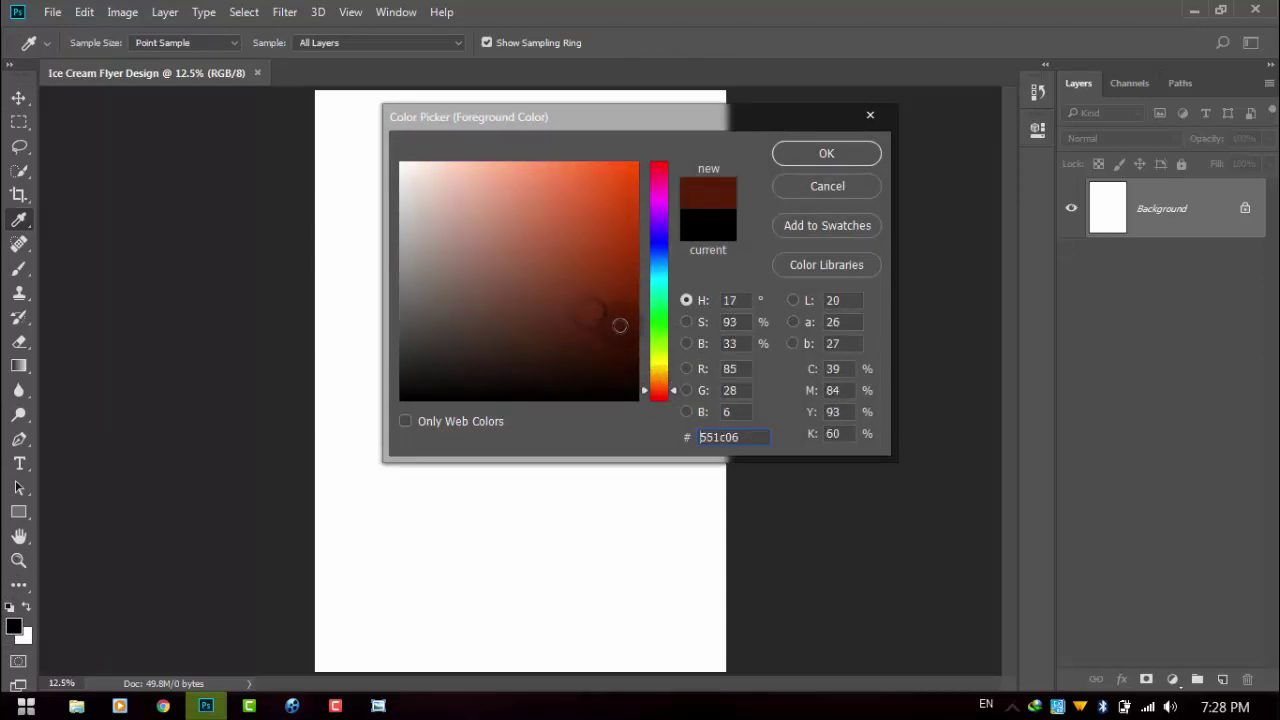
pyautogui.click(827, 160)
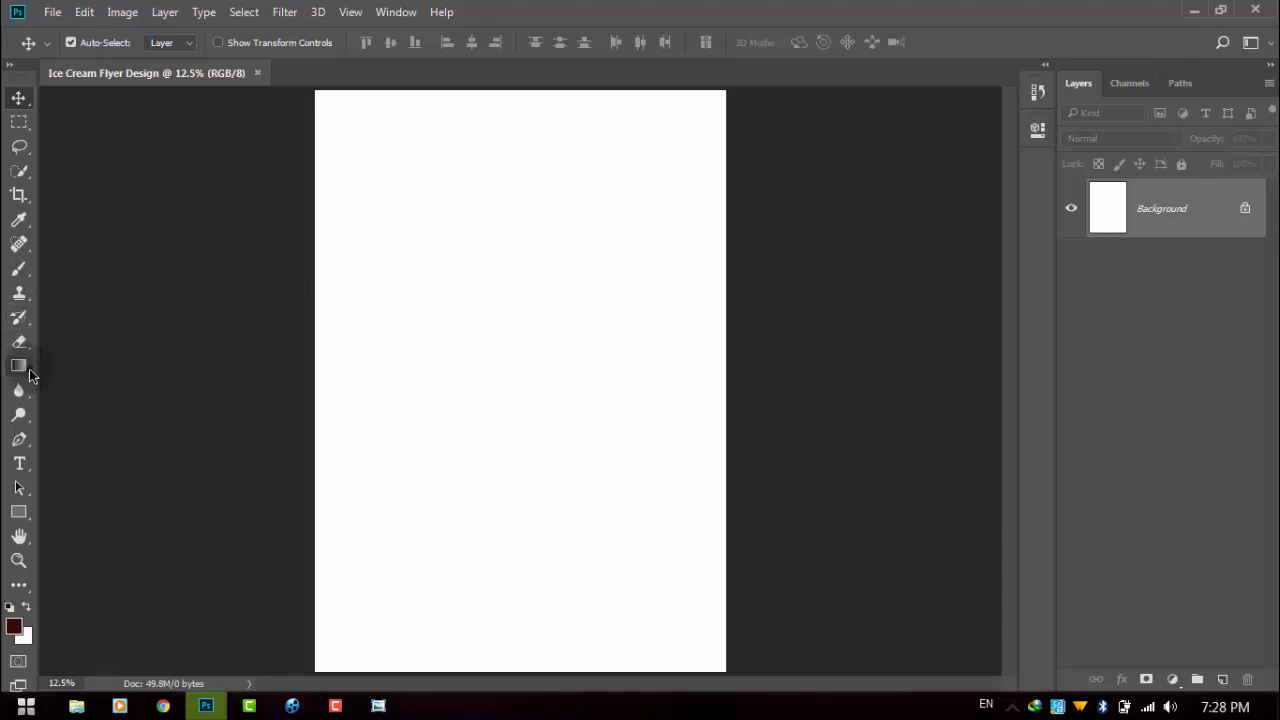
# Fill the white background with #3a1000 using the Paint Bucket
pyautogui.moveTo(20, 366); pyautogui.dragTo(60, 384)
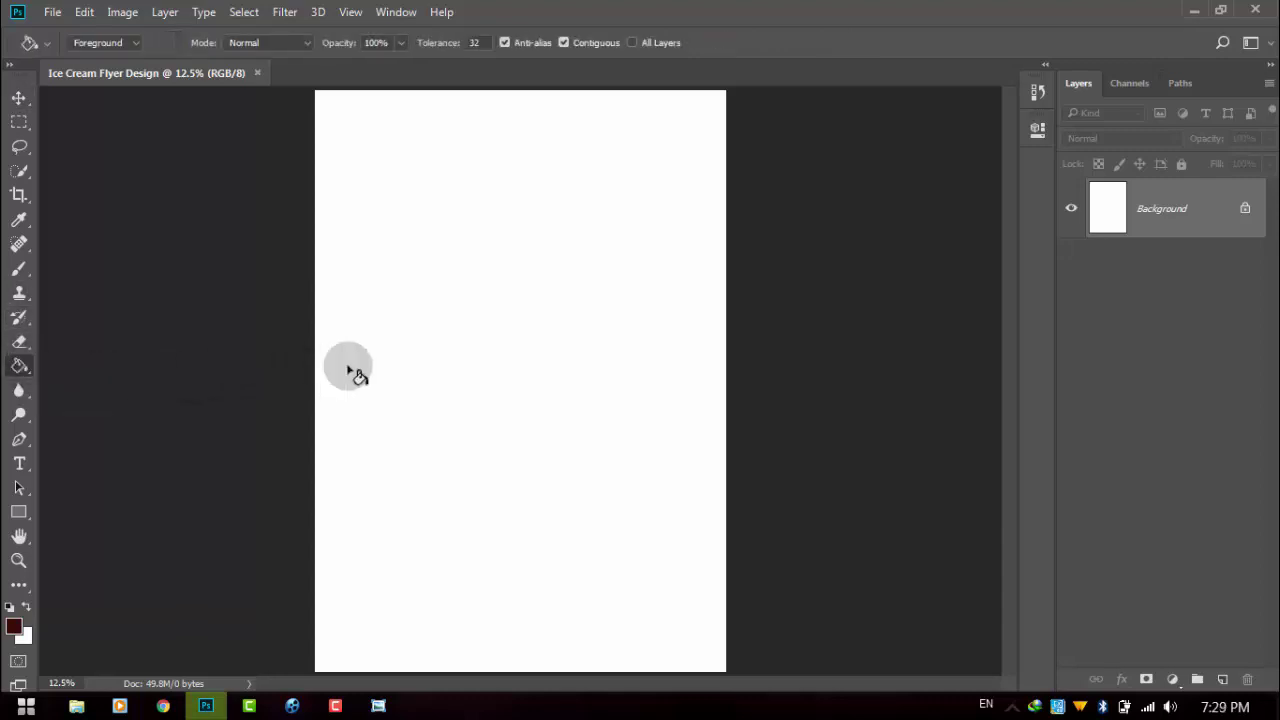
pyautogui.click(445, 367)
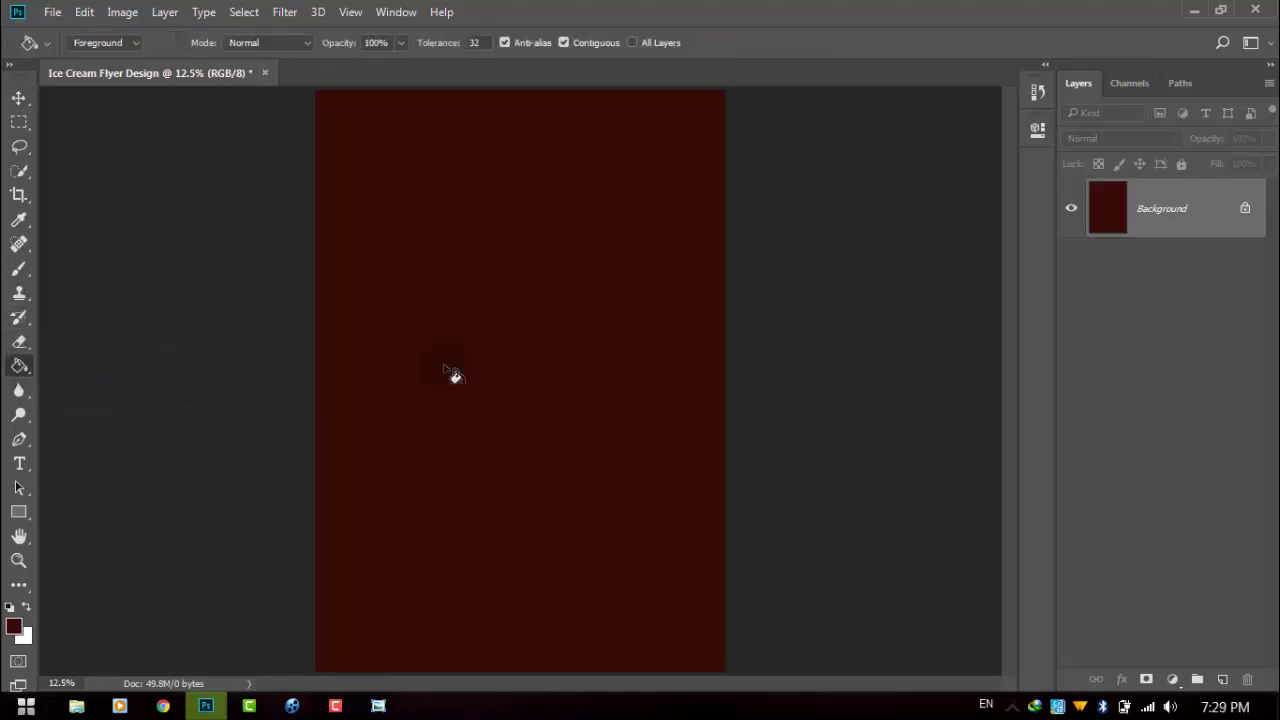
pyautogui.hotkey('ctrl', '-')
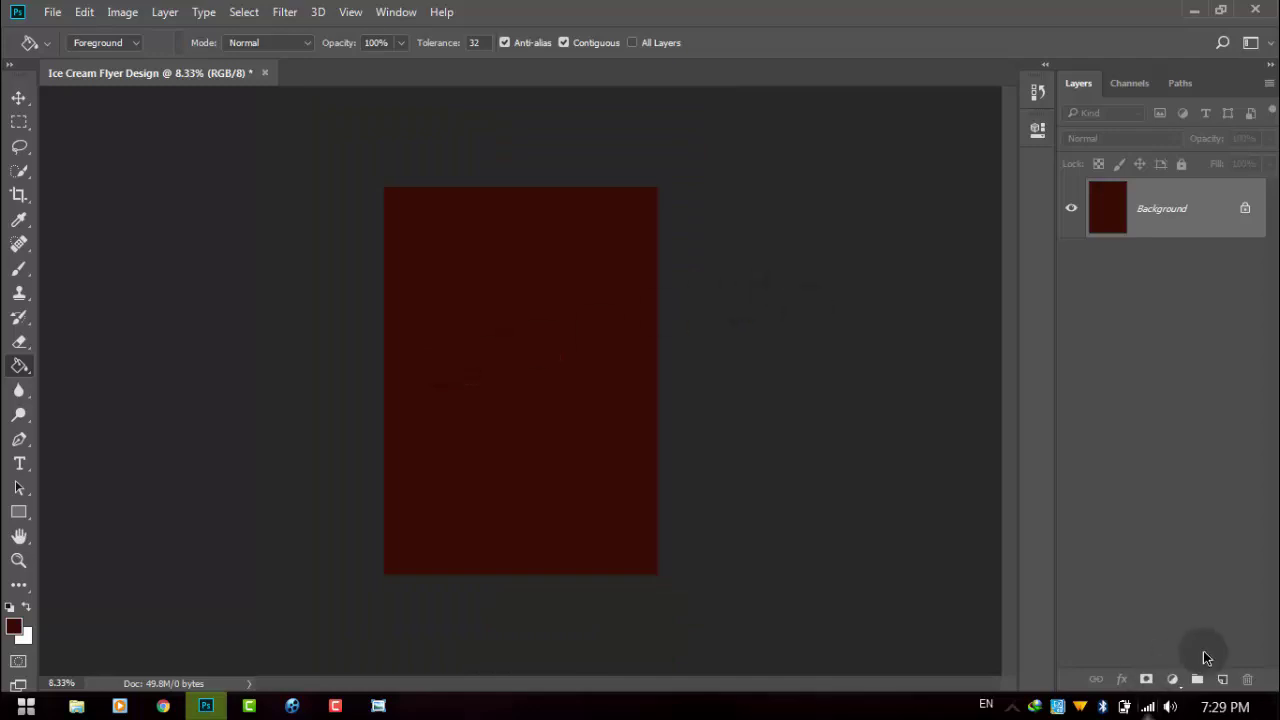
# Add a new Layer 1 above Background and set the foreground colour to #240a00 for filling it
pyautogui.click(1222, 680)
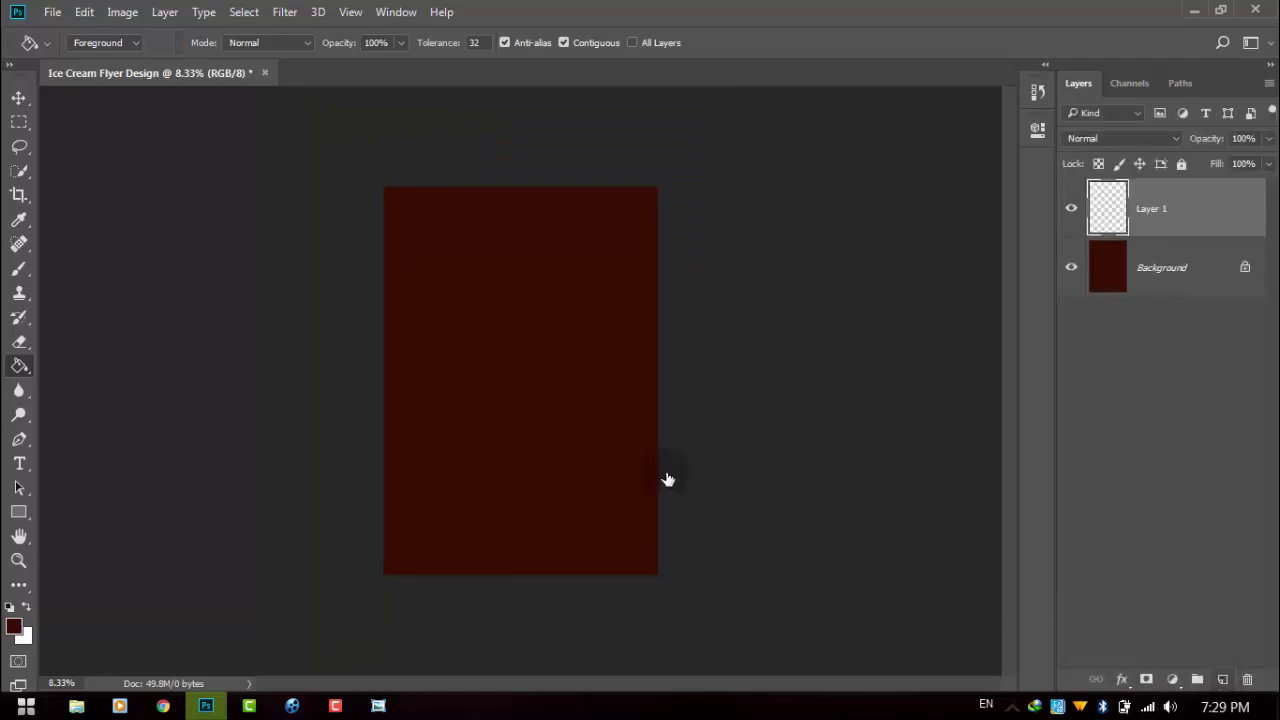
pyautogui.click(21, 220)
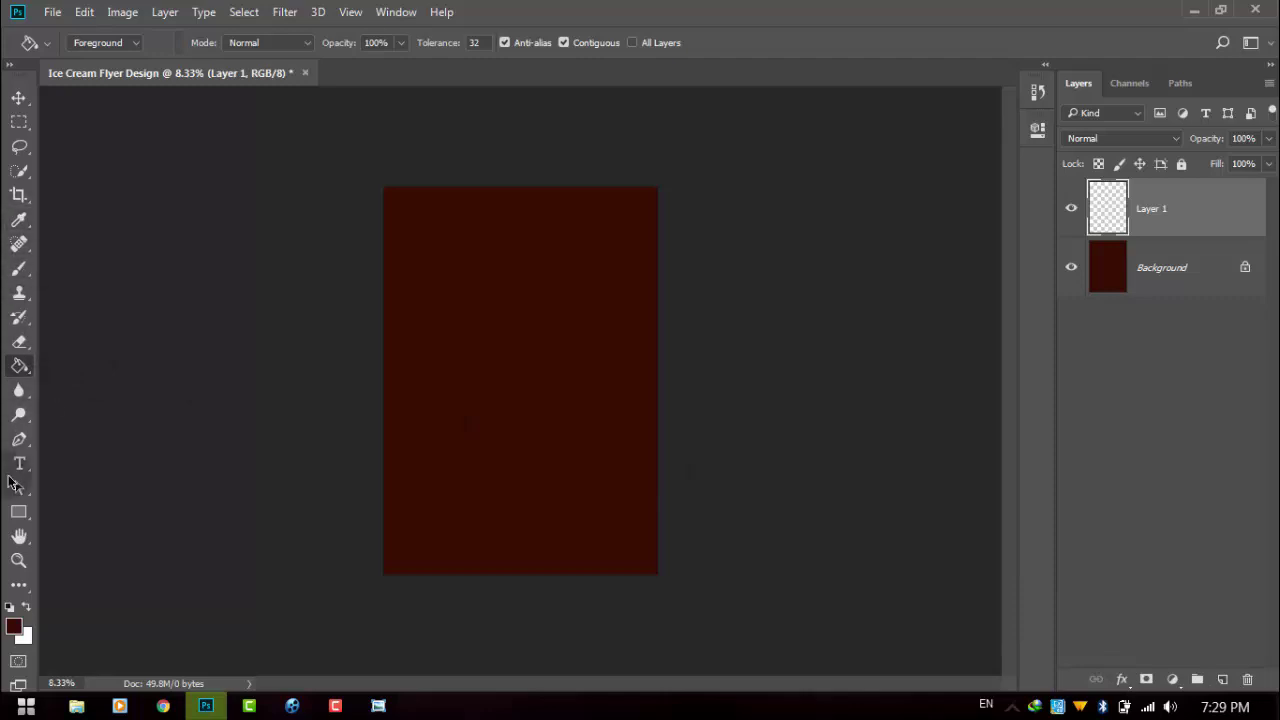
pyautogui.click(13, 626)
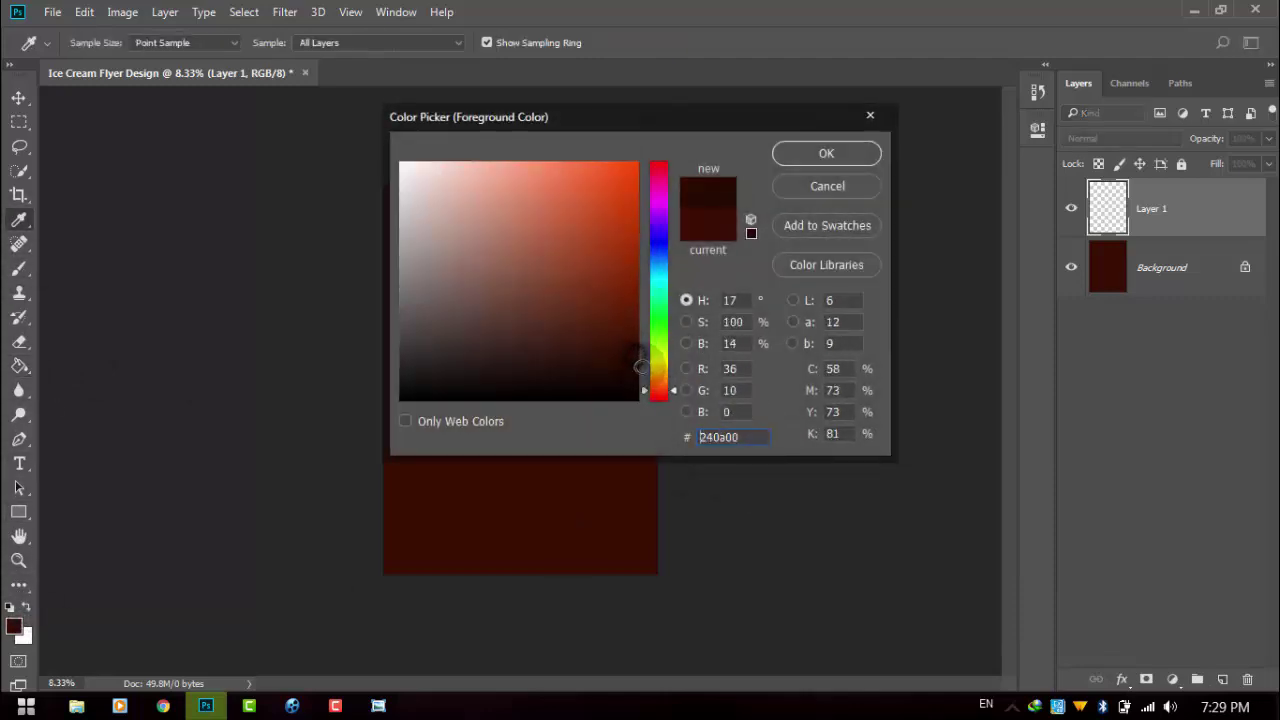
pyautogui.click(822, 153)
pyautogui.press('g')
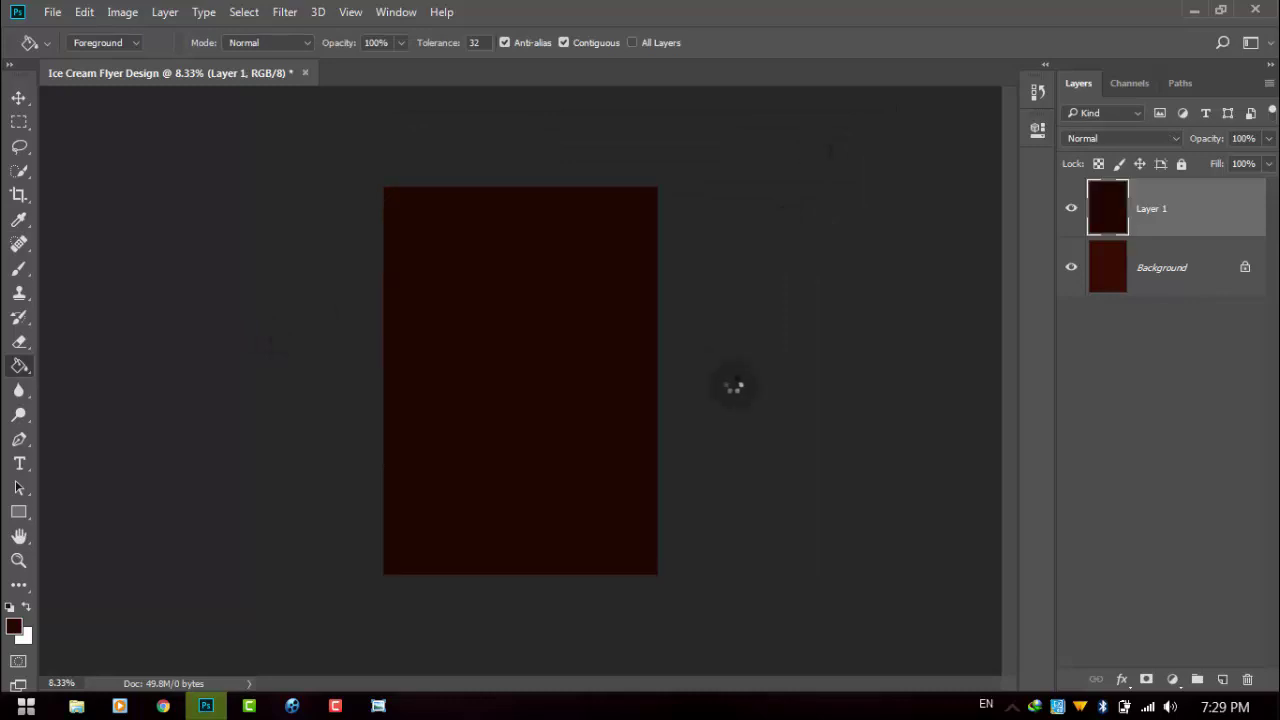
pyautogui.hotkey('ctrl', '+')
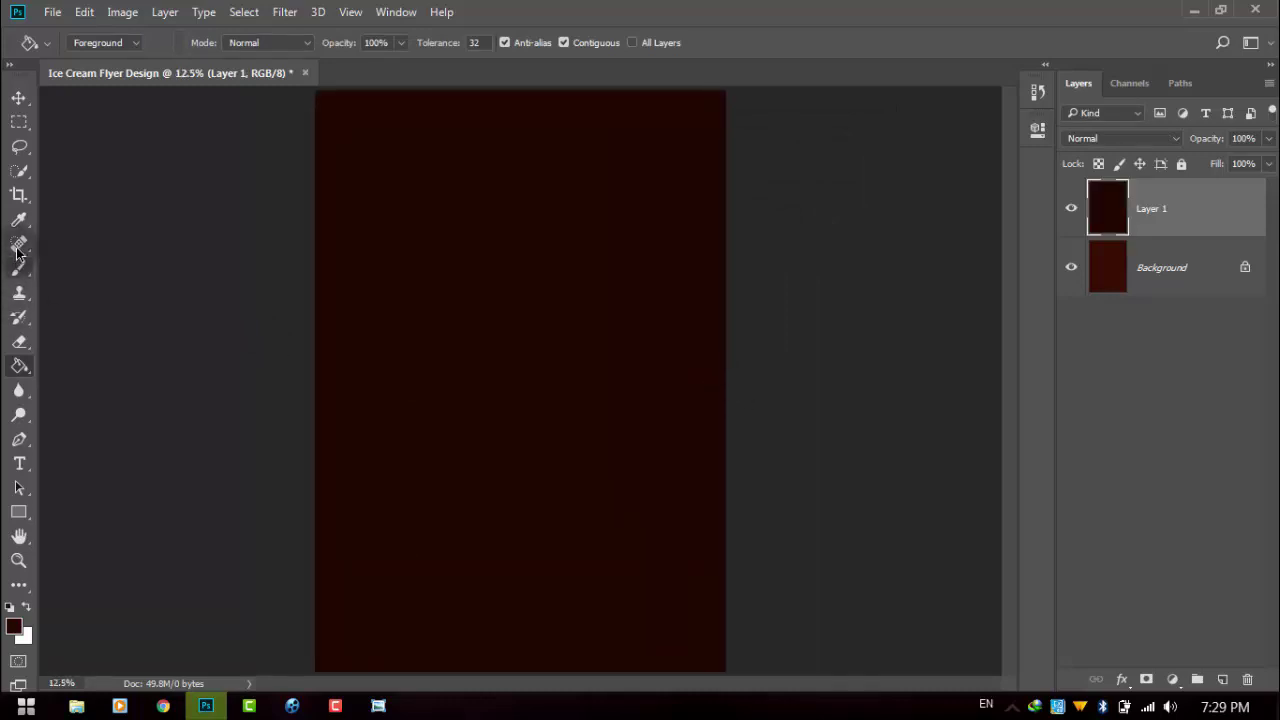
# Select a soft brush from the General Brushes presets, enlarged to 1500 px
pyautogui.click(19, 268)
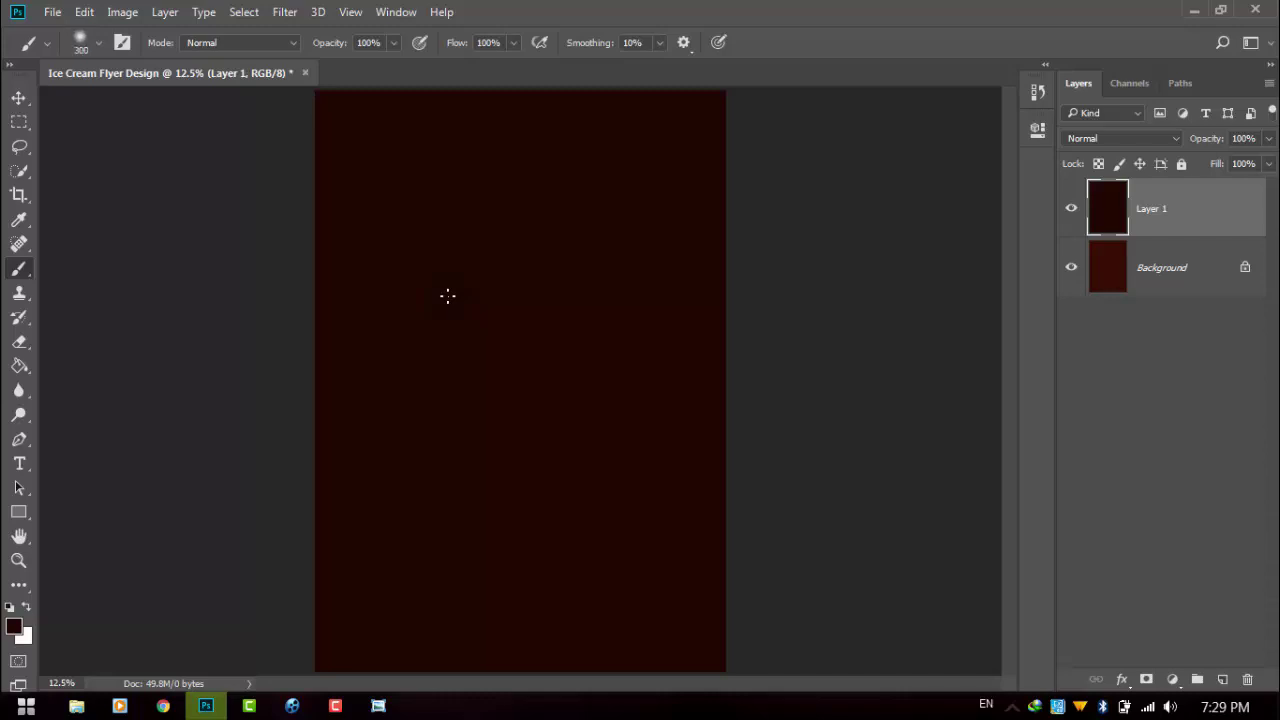
pyautogui.press(']')
pyautogui.press(']')
pyautogui.press(']')
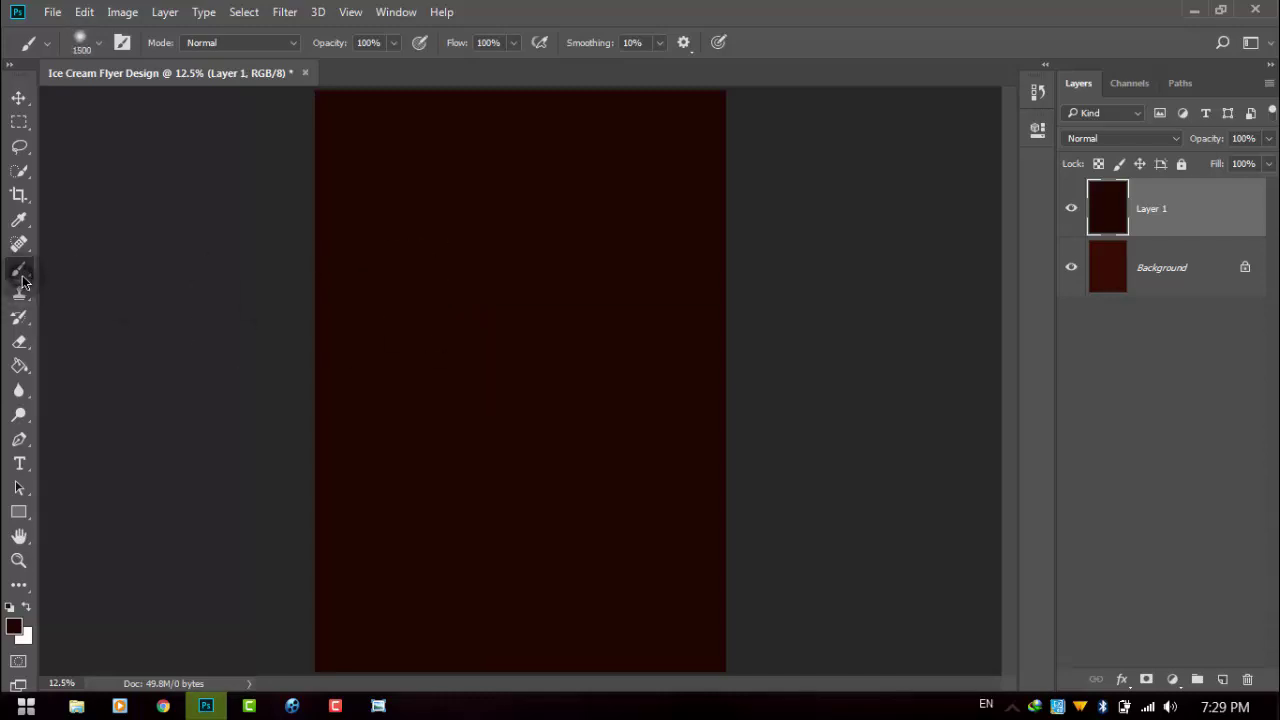
pyautogui.rightClick(21, 272)
pyautogui.click(94, 270)
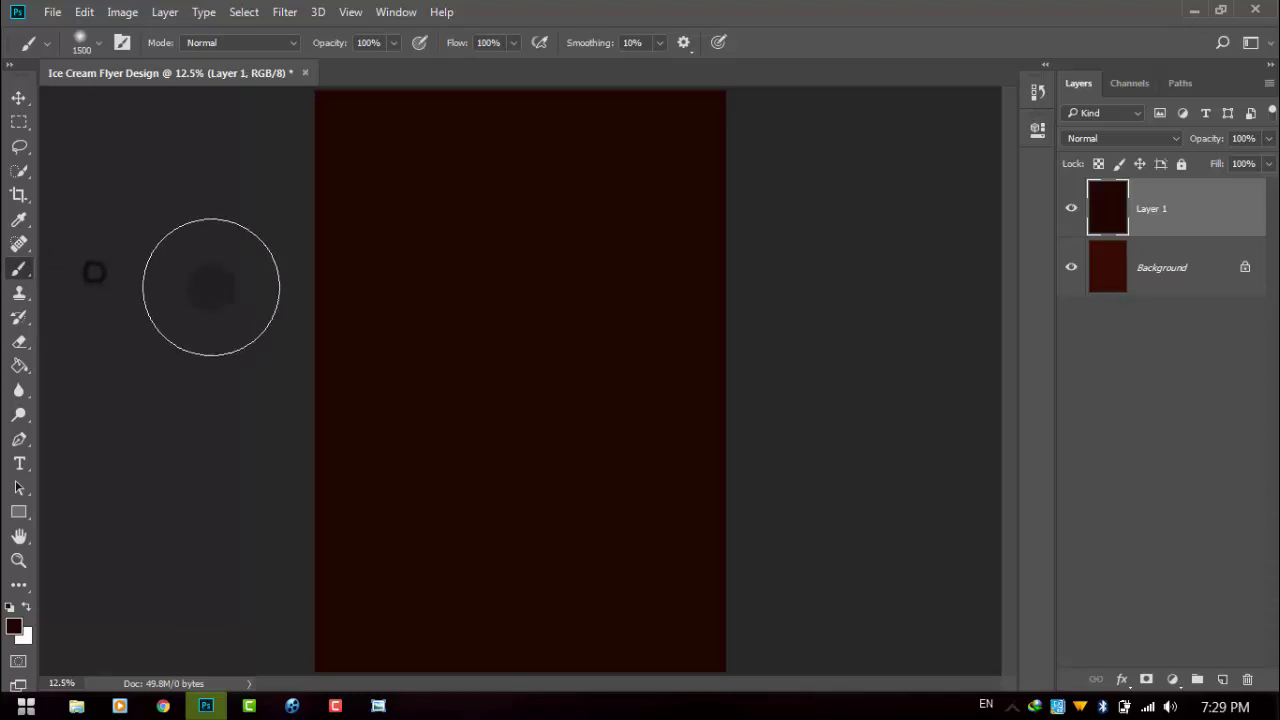
pyautogui.click(99, 43)
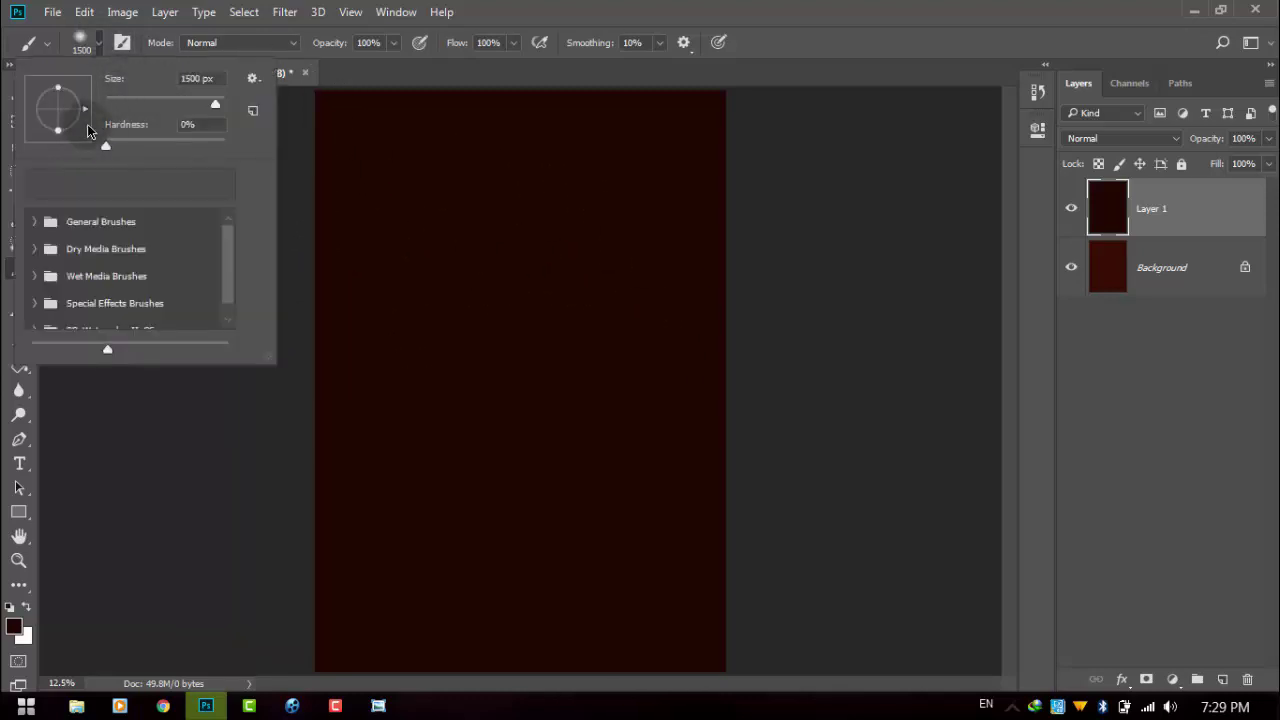
pyautogui.click(33, 221)
pyautogui.doubleClick(108, 262)
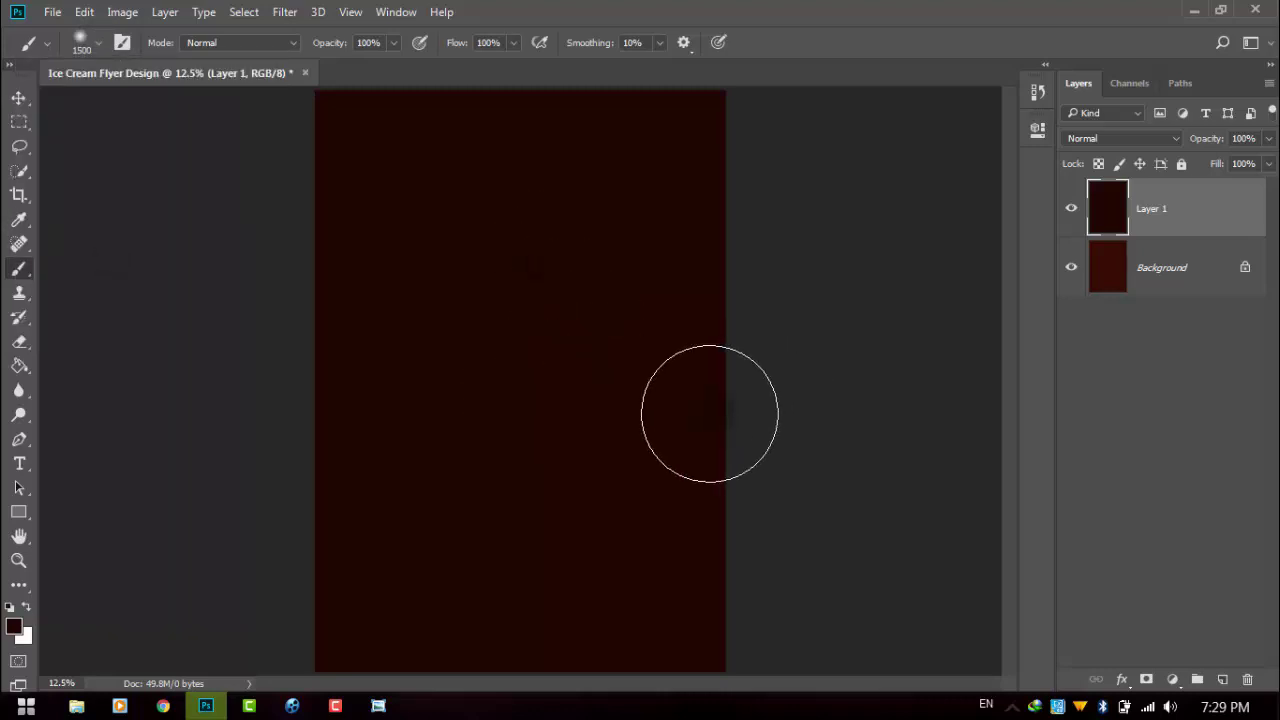
# After undoing a trial white dab, set the foreground colour to reddish brown #7c3013
pyautogui.click(26, 607)
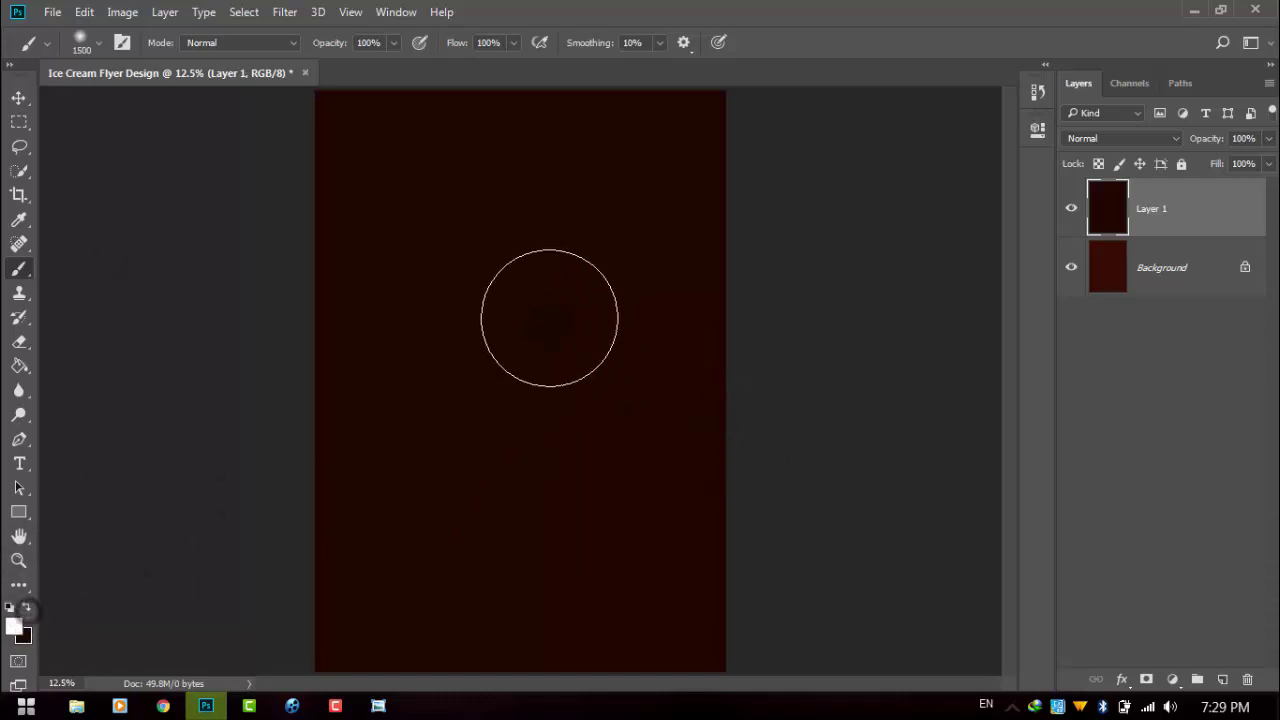
pyautogui.click(549, 318)
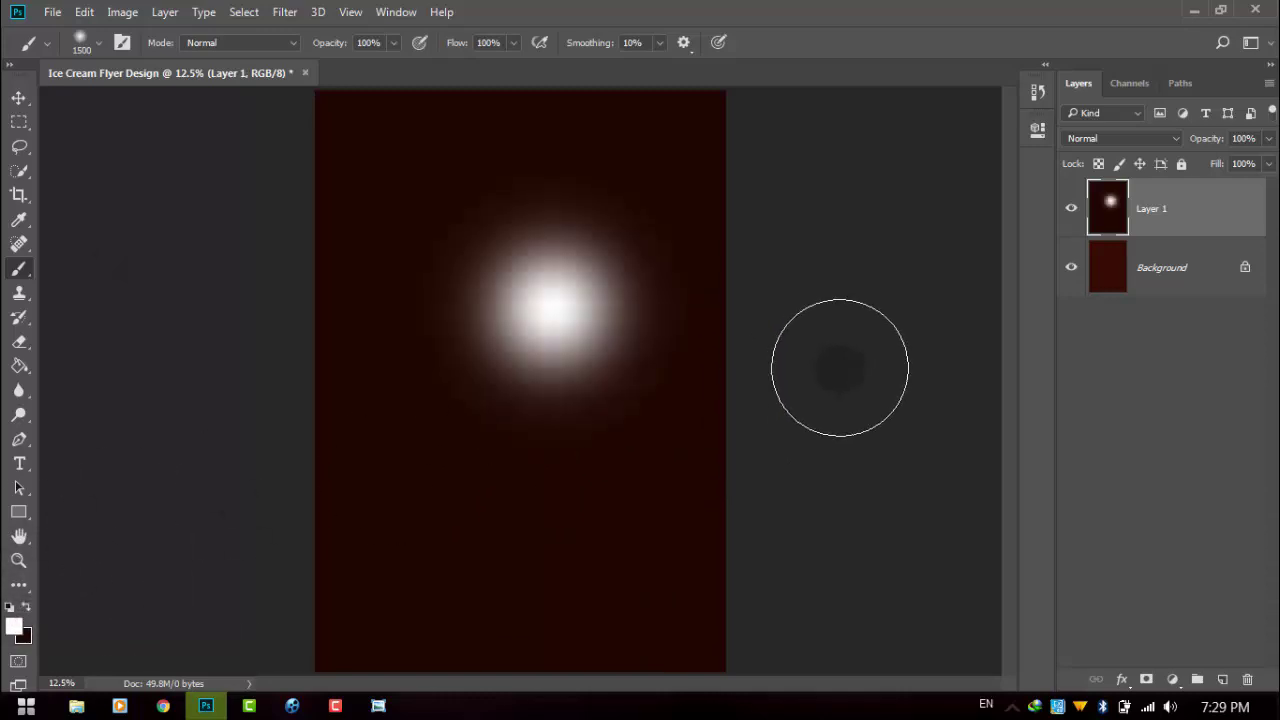
pyautogui.hotkey('ctrl', 'z')
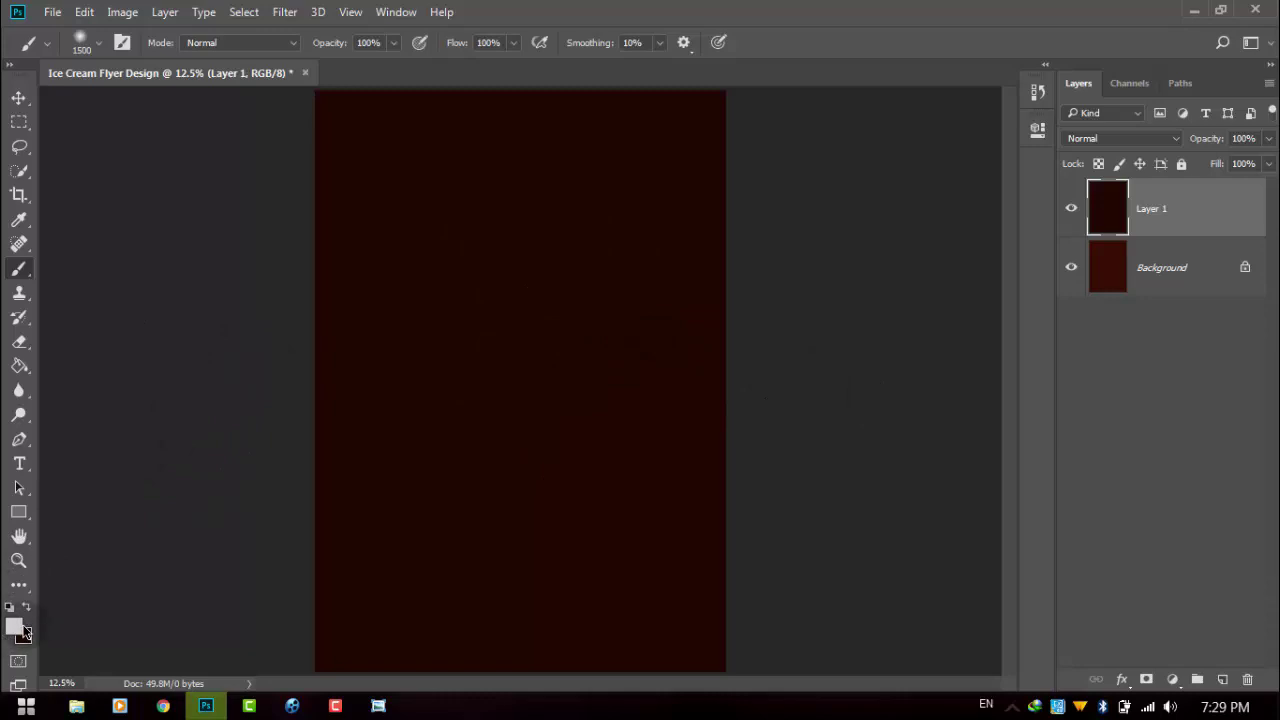
pyautogui.click(22, 630)
pyautogui.click(365, 400)
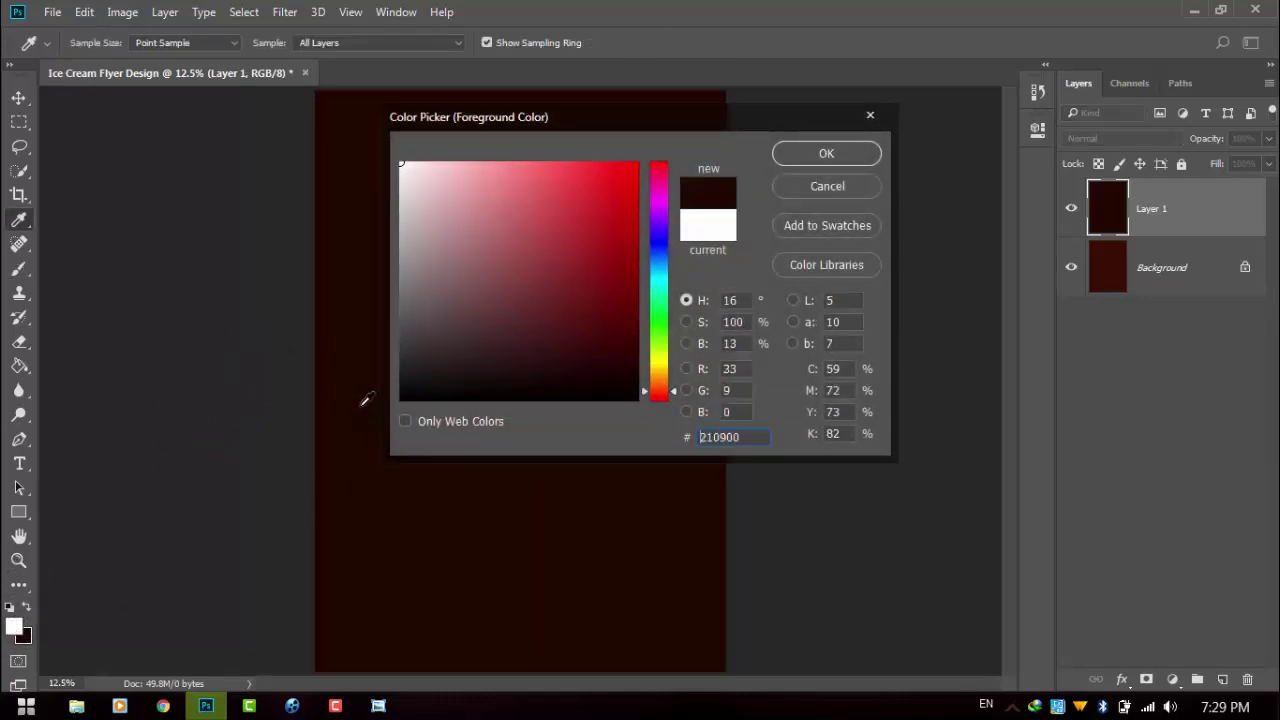
pyautogui.moveTo(577, 353); pyautogui.dragTo(589, 316)
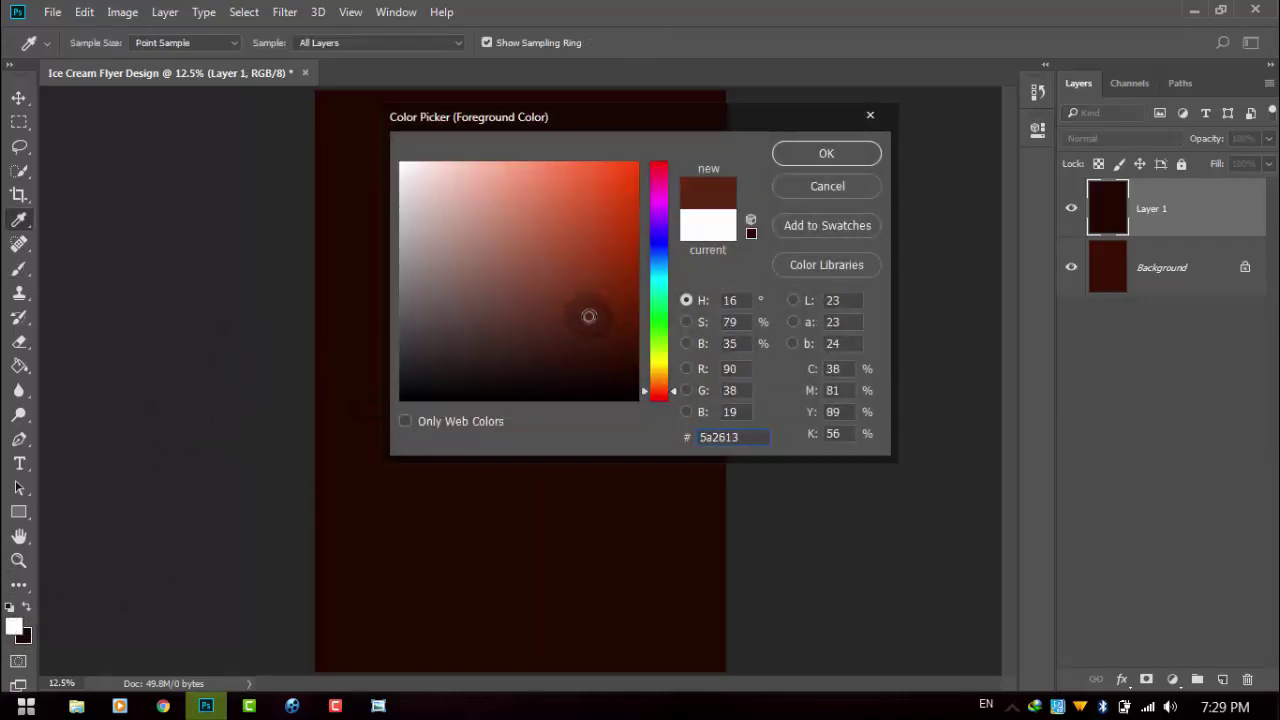
pyautogui.click(600, 284)
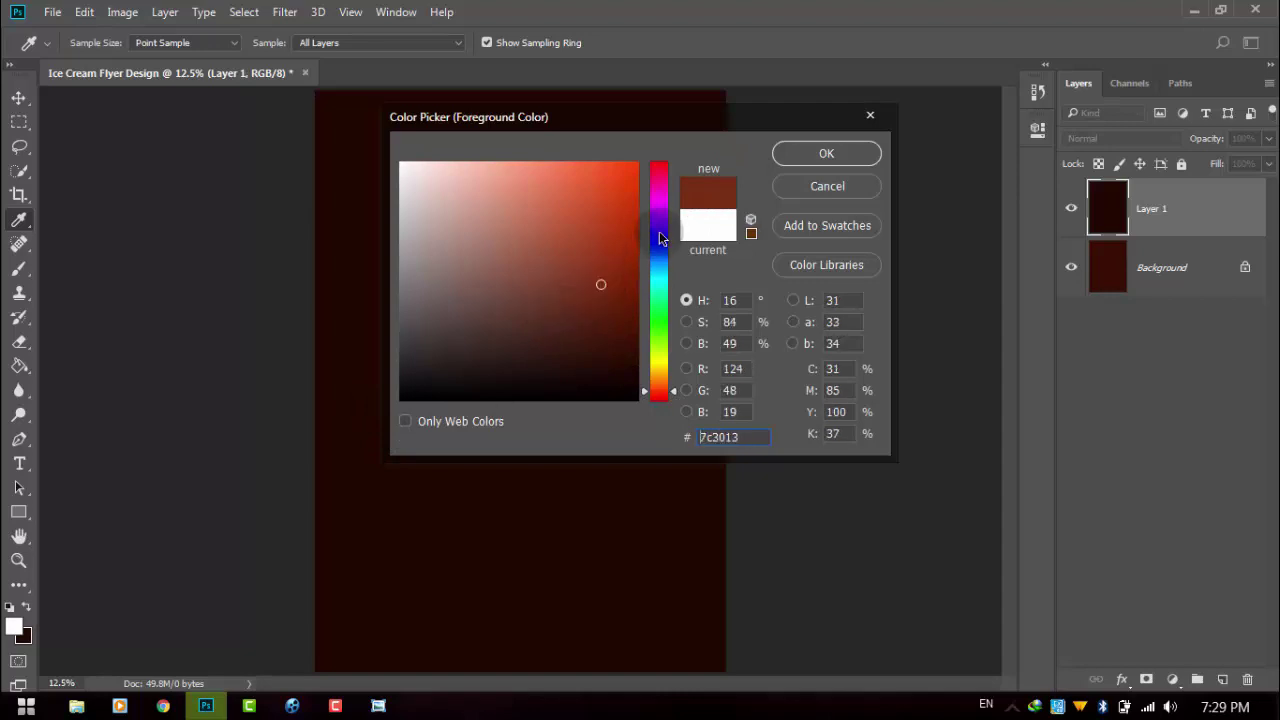
pyautogui.click(828, 156)
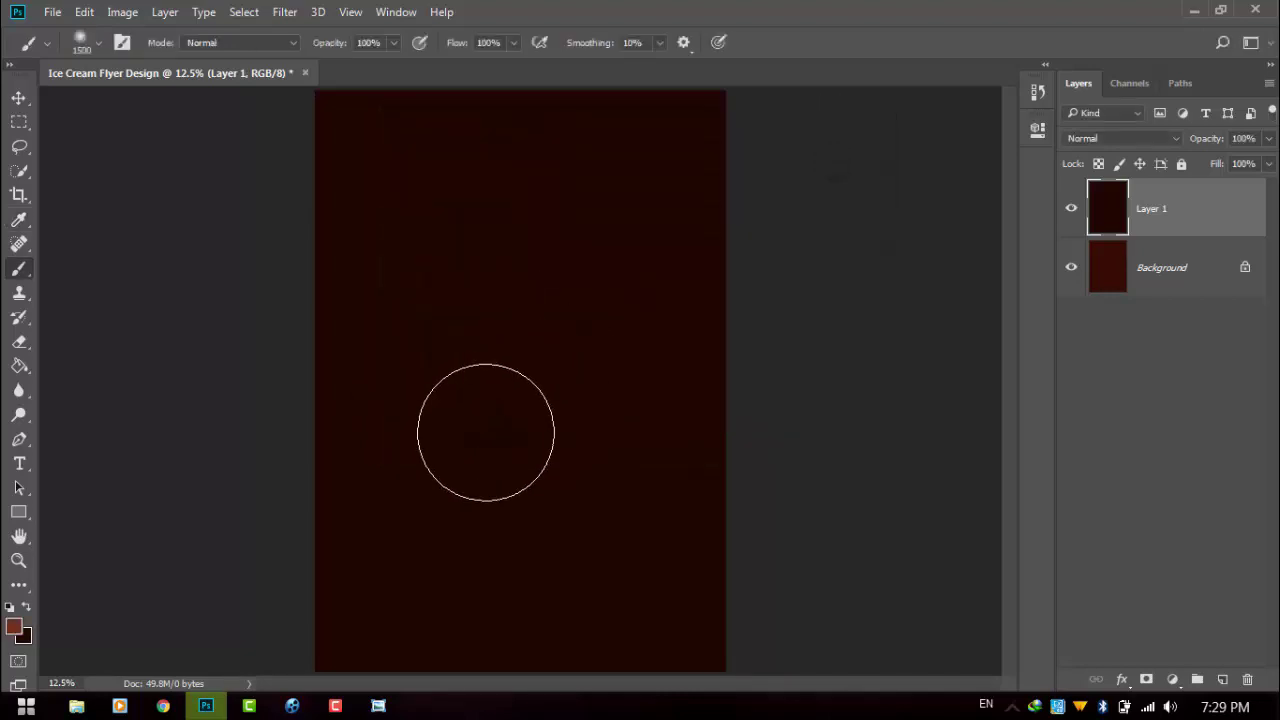
# Enlarge the brush to about 3300 px to cover most of the page
pyautogui.press(']')
pyautogui.press(']')
pyautogui.press(']')
pyautogui.press(']')
pyautogui.press(']')
pyautogui.press(']')
pyautogui.press(']')
pyautogui.press(']')
pyautogui.press(']')
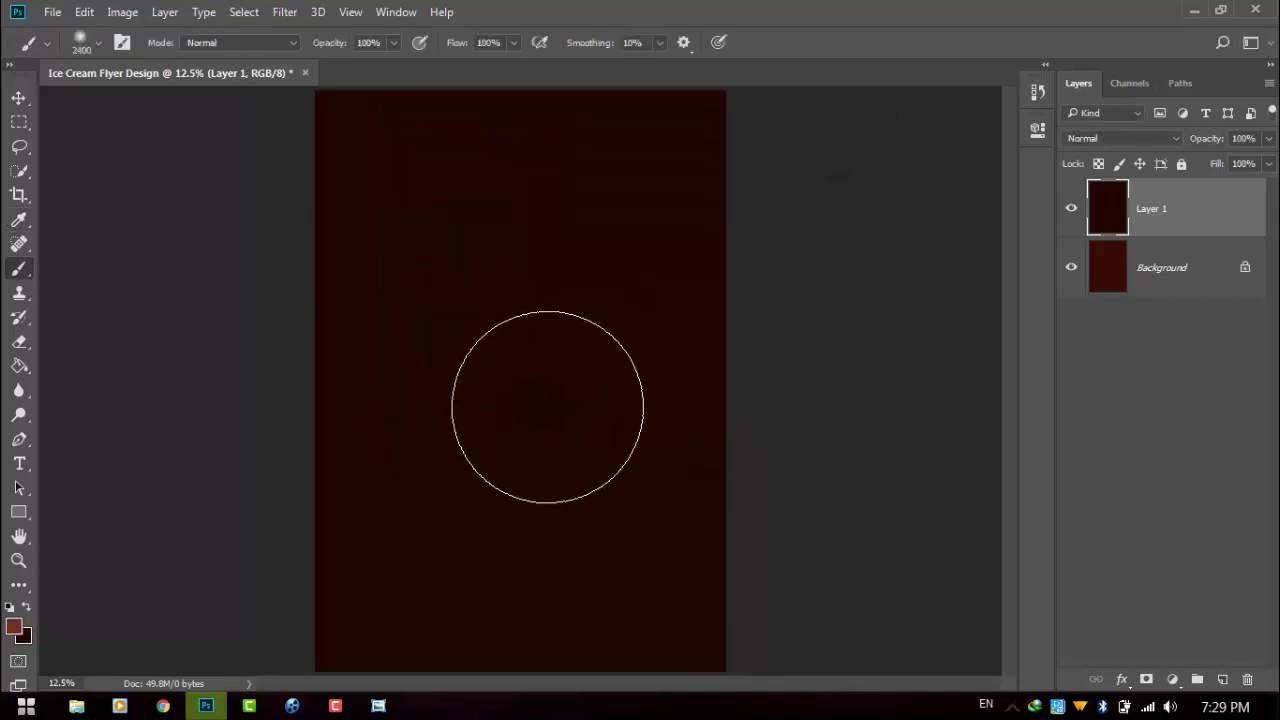
pyautogui.press(']')
pyautogui.press(']')
pyautogui.press(']')
pyautogui.press(']')
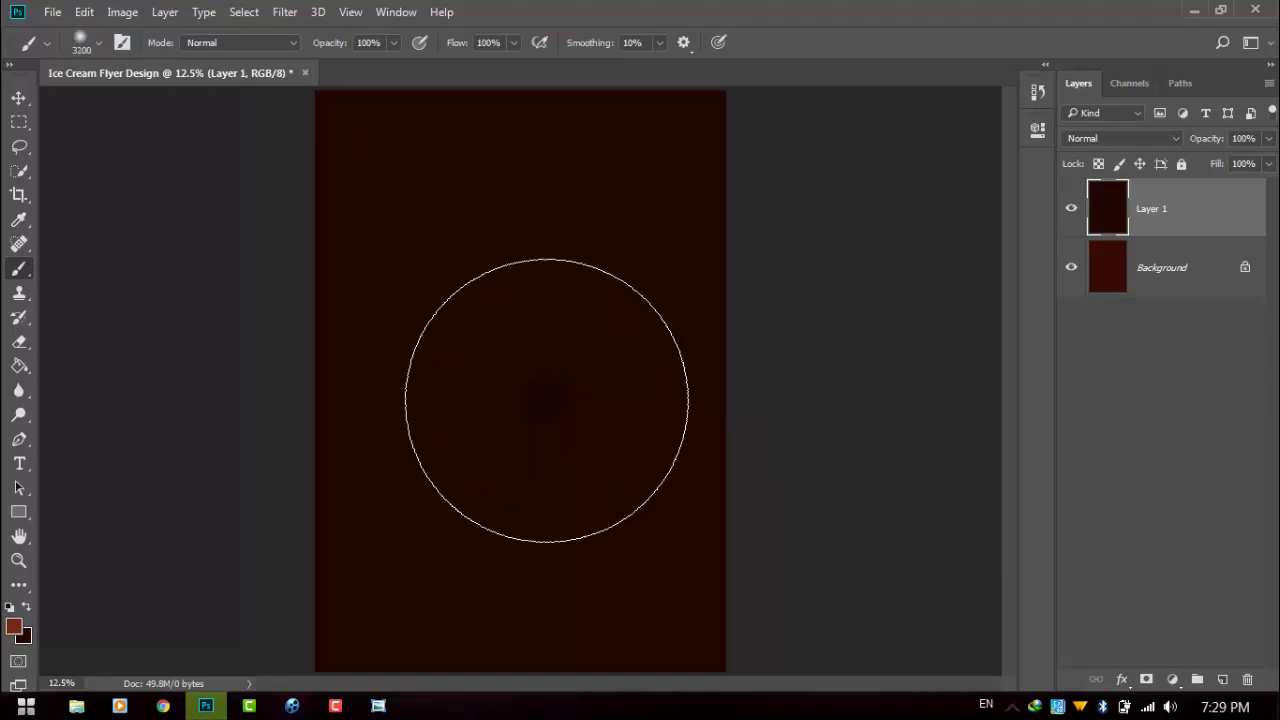
pyautogui.press(']')
pyautogui.press(']')
pyautogui.press(']')
pyautogui.press(']')
pyautogui.press(']')
pyautogui.press(']')
pyautogui.press(']')
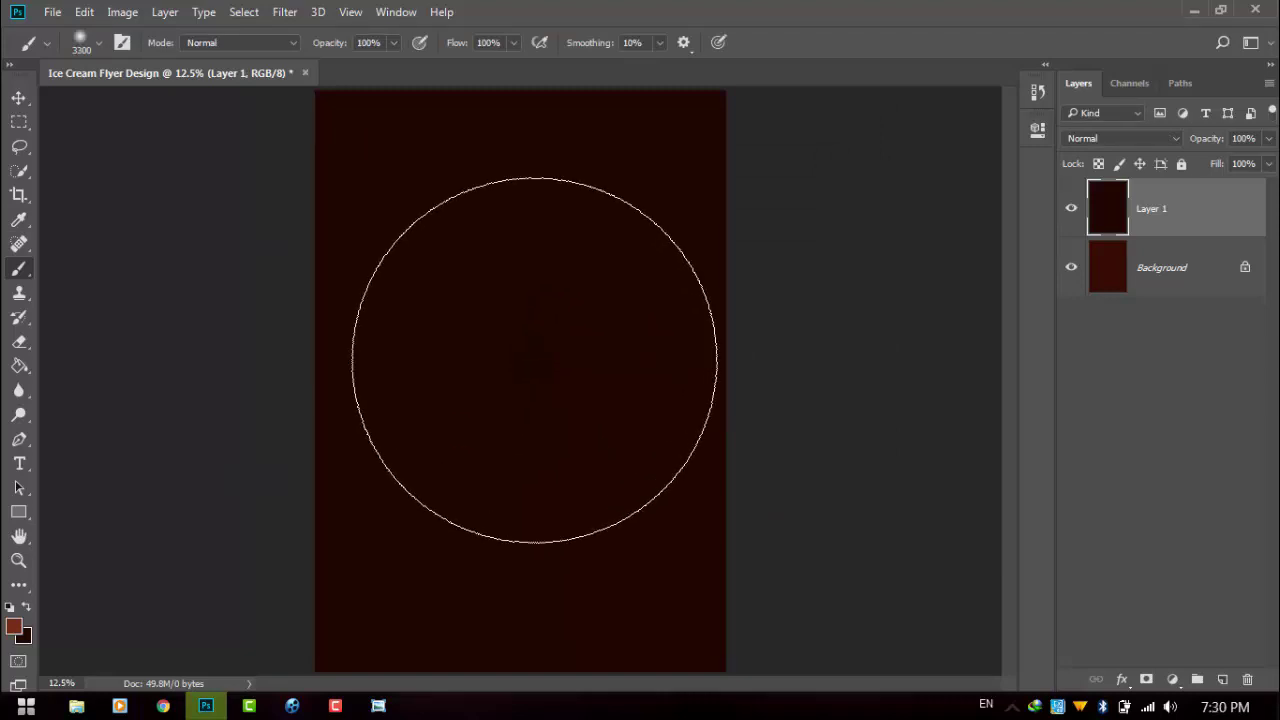
pyautogui.press(']')
pyautogui.press(']')
pyautogui.press(']')
pyautogui.press(']')
pyautogui.press(']')
pyautogui.press(']')
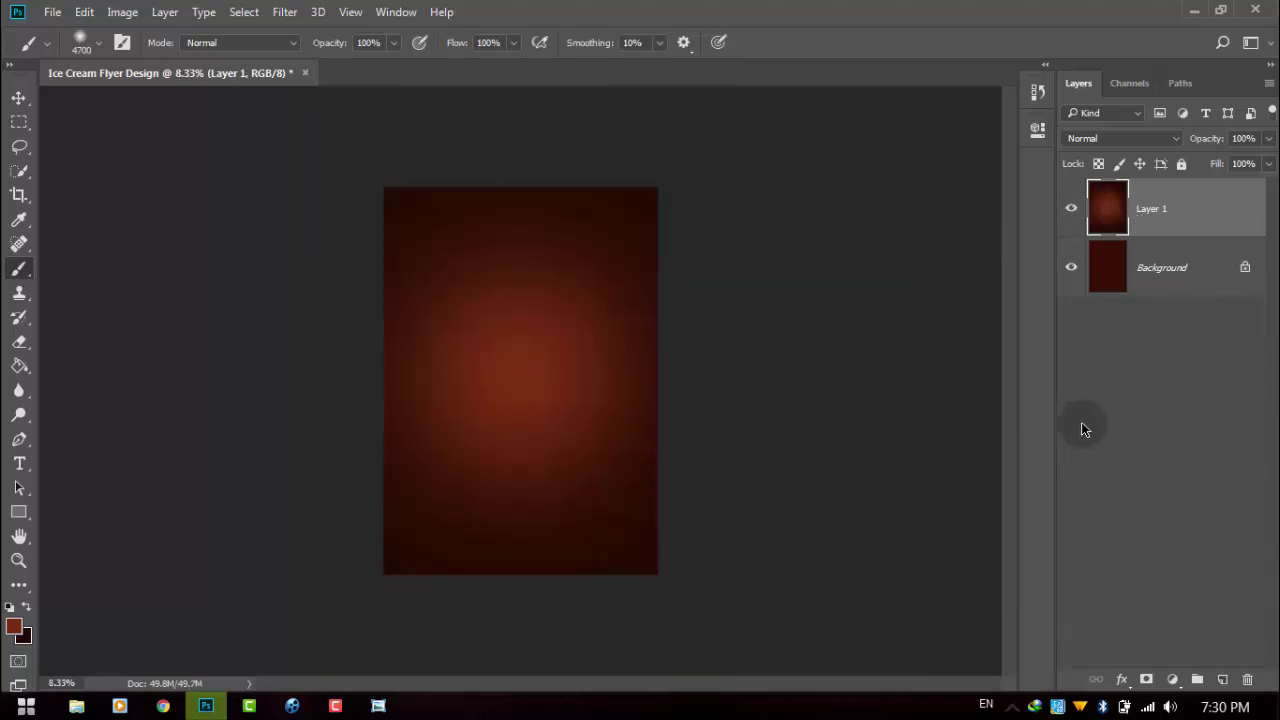
# Scale the glow layer up to about 127.5% using the Move tool's transform controls
pyautogui.click(19, 97)
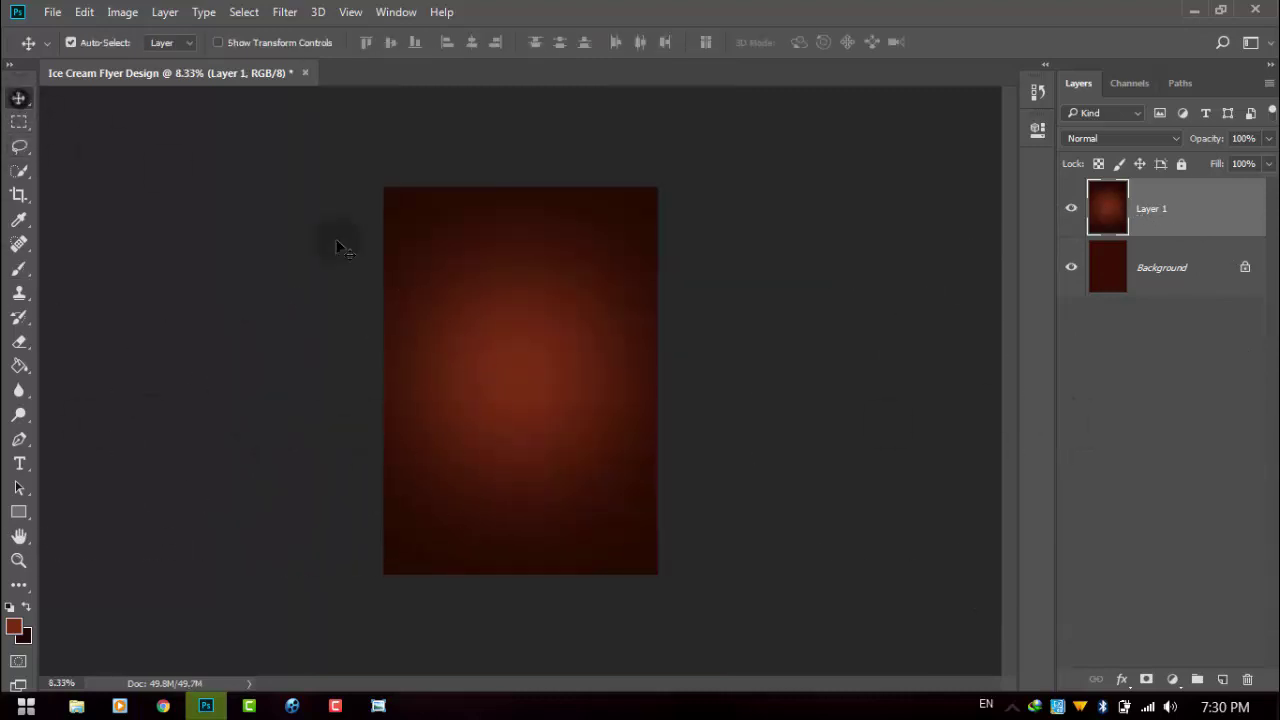
pyautogui.hotkey('ctrl', '+')
pyautogui.hotkey('ctrl', '-')
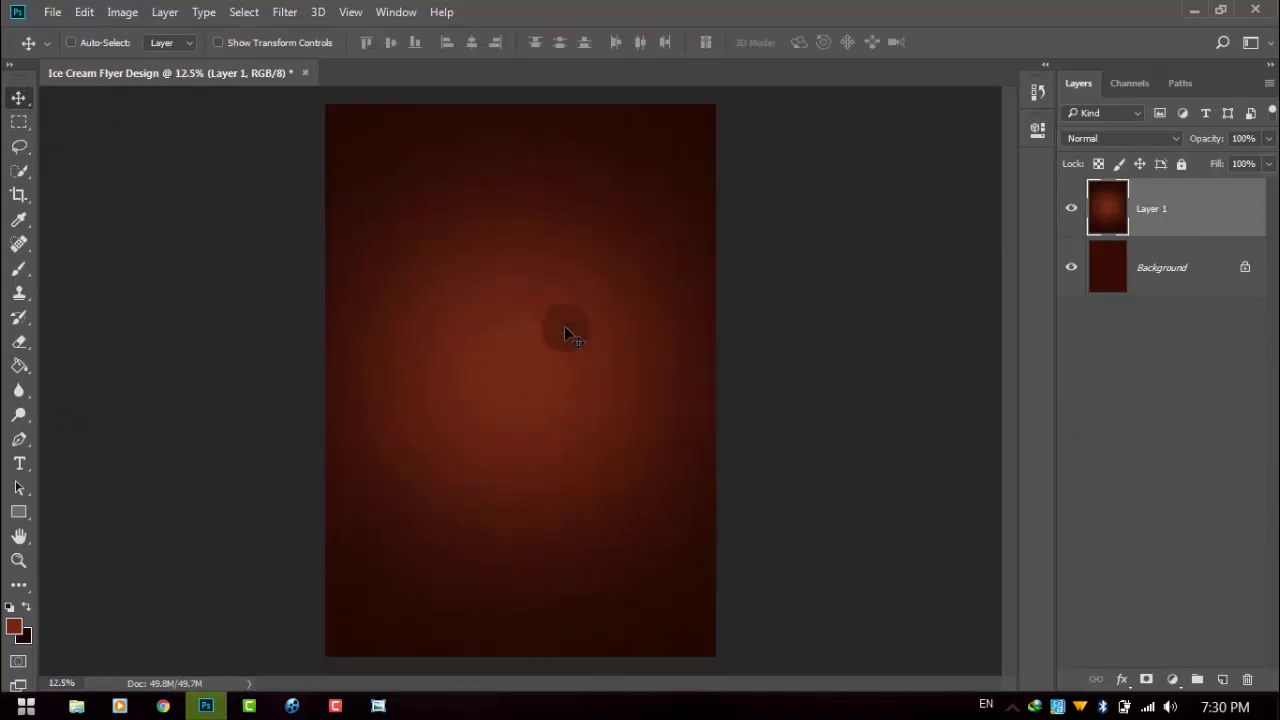
pyautogui.click(262, 42)
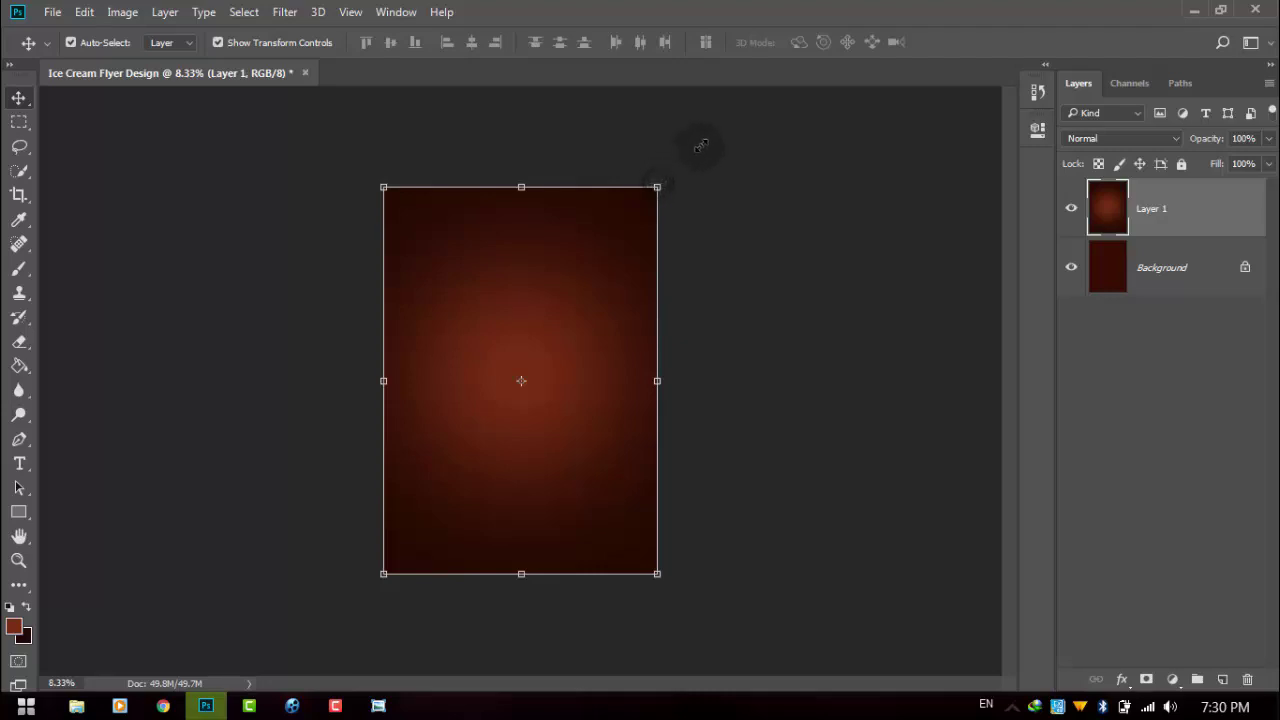
pyautogui.moveTo(701, 146); pyautogui.dragTo(707, 138)
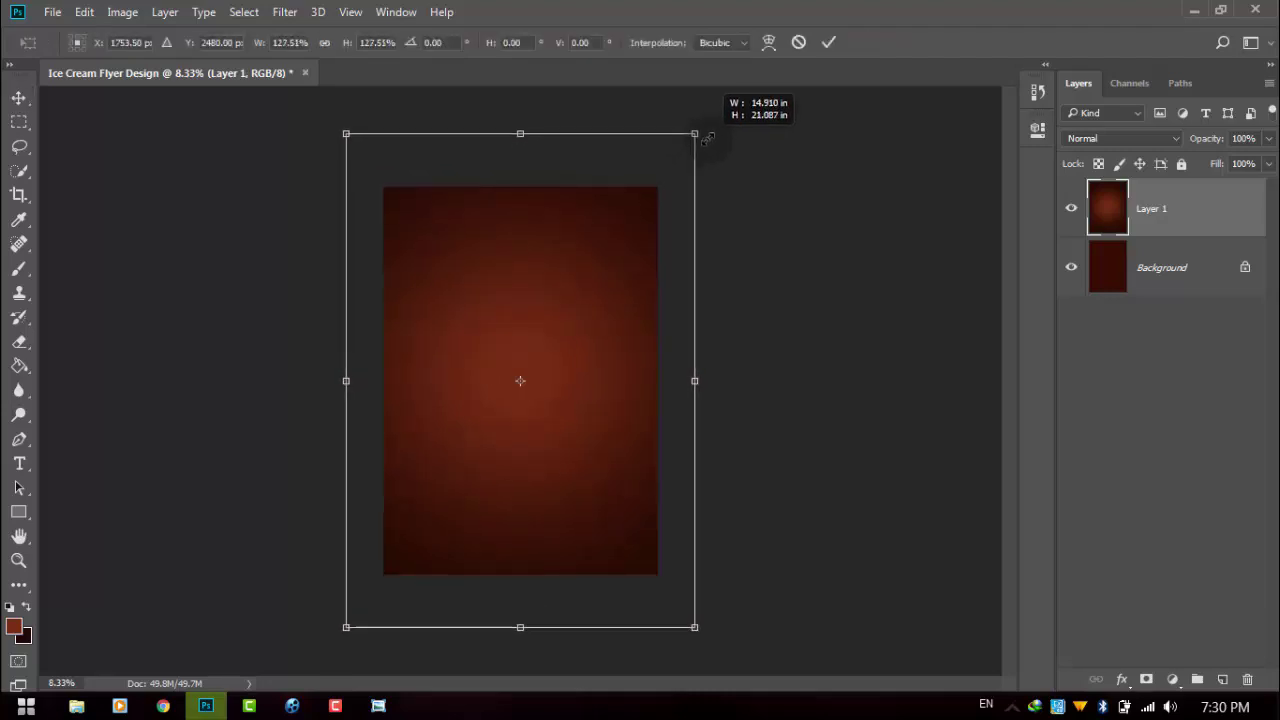
pyautogui.click(824, 44)
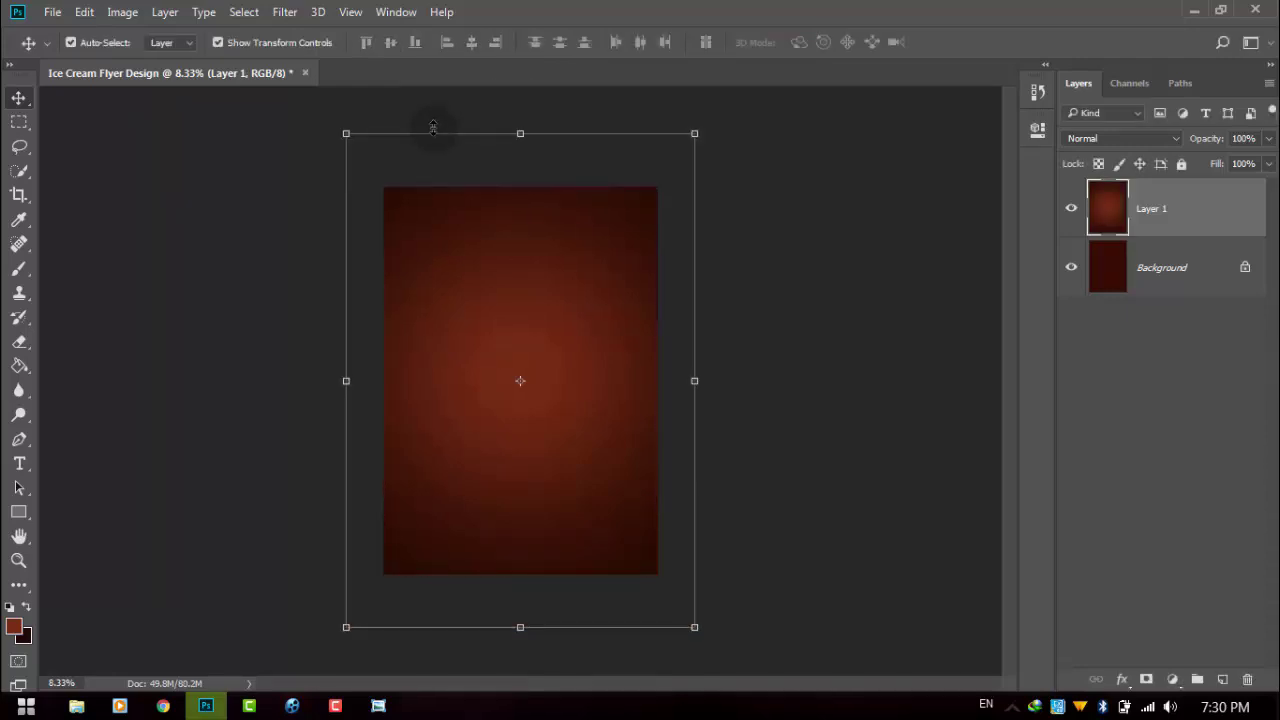
pyautogui.click(278, 43)
pyautogui.hotkey('ctrl', '+')
pyautogui.hotkey('ctrl', '-')
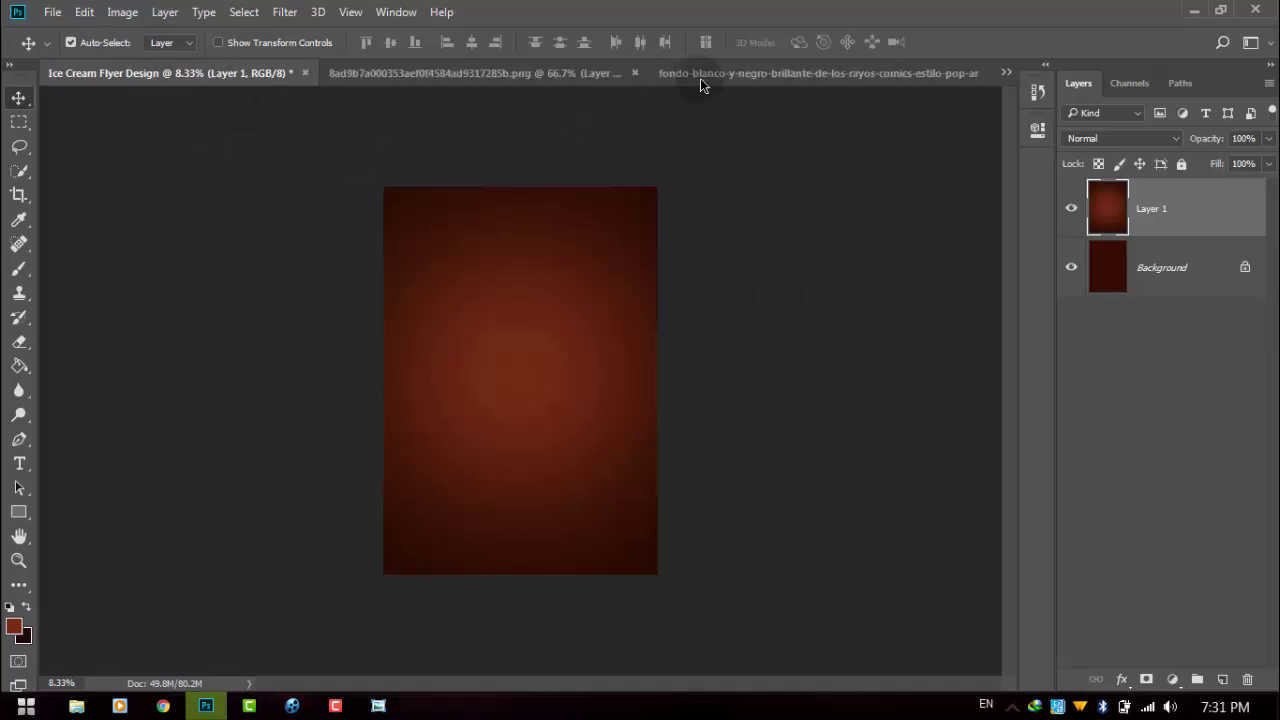
# Unlock the starburst image's Background layer and drag it into the flyer
pyautogui.click(716, 76)
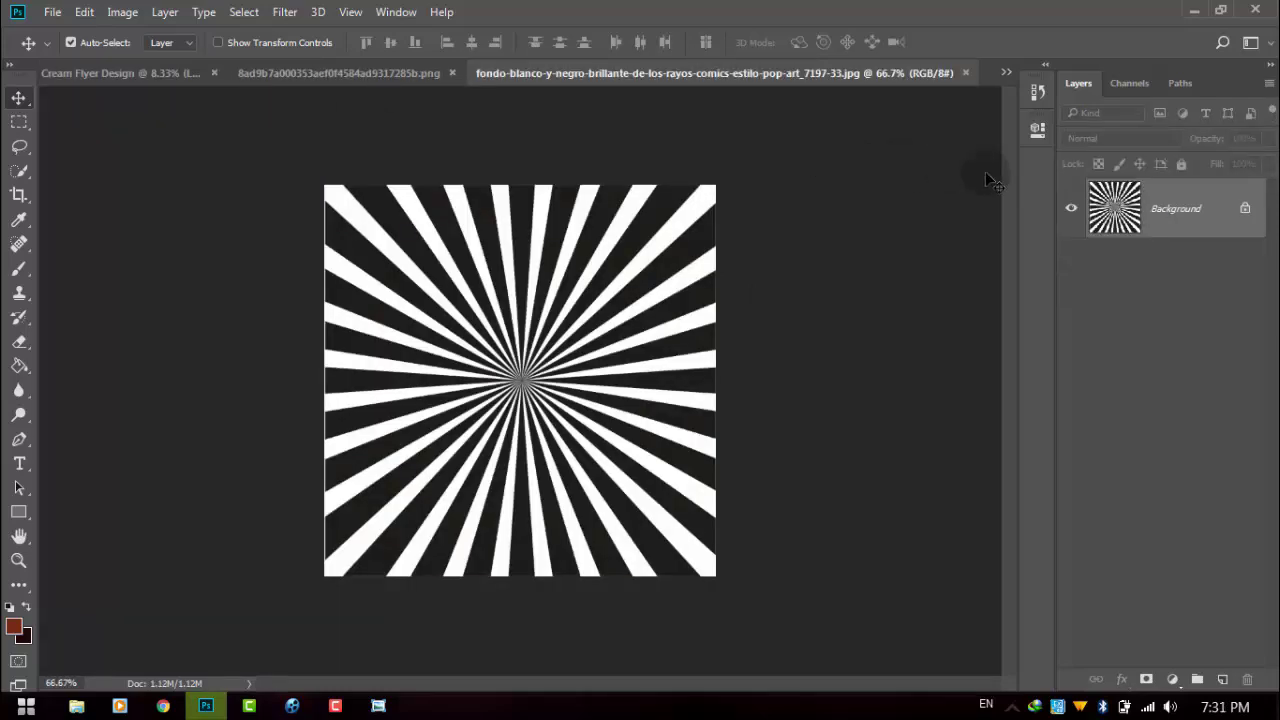
pyautogui.click(1245, 208)
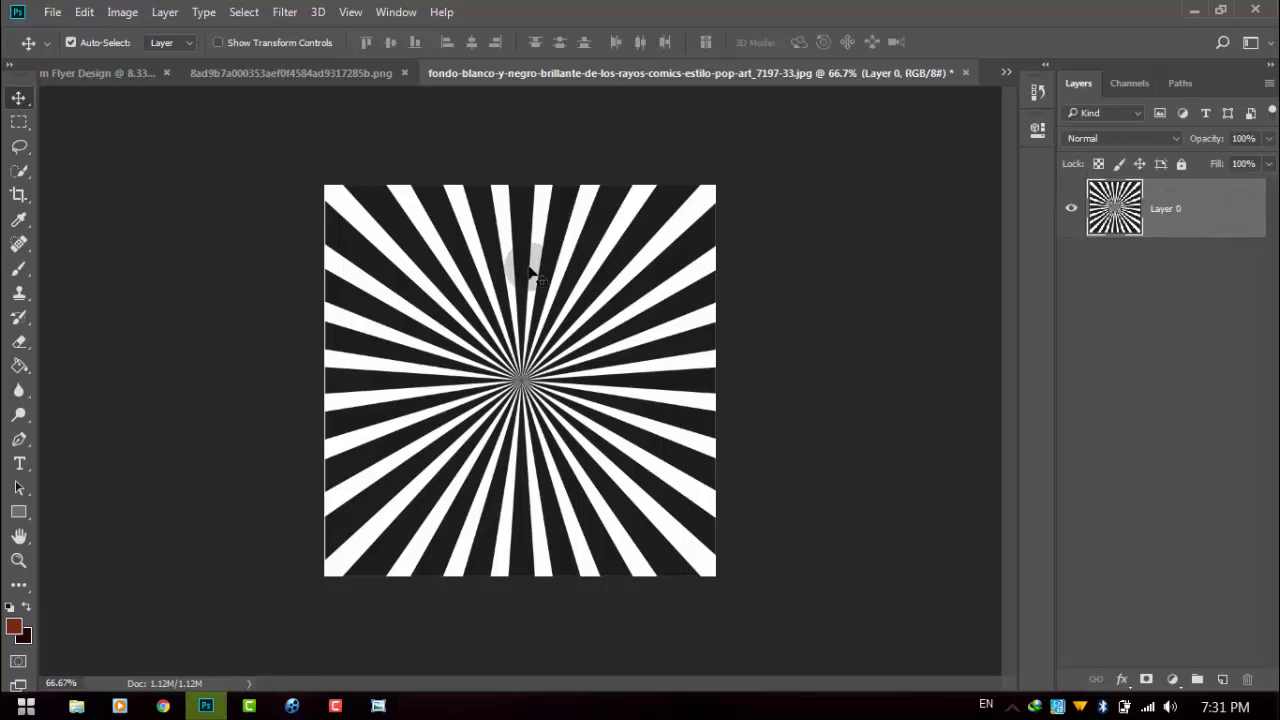
pyautogui.moveTo(495, 260)
pyautogui.mouseDown()
pyautogui.moveTo(143, 98)
pyautogui.moveTo(468, 266)
pyautogui.mouseUp()
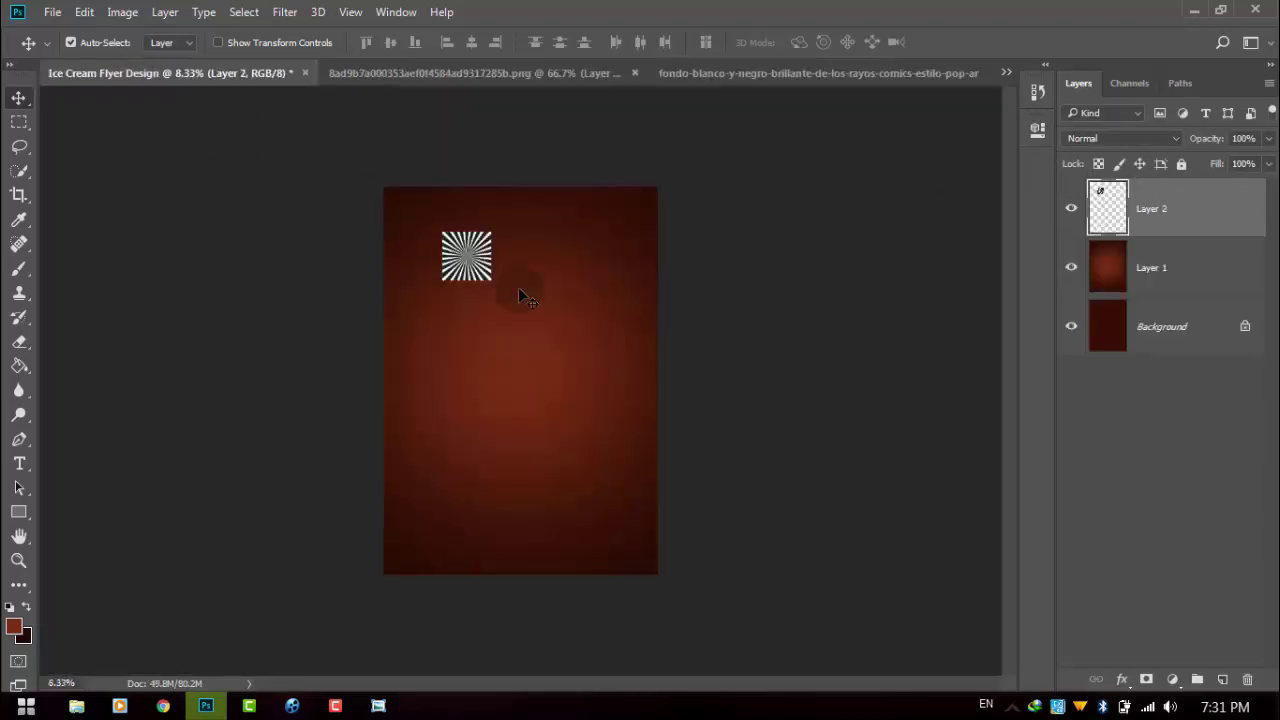
# Scale the starburst to about 817.57% so it covers and centres on the page
pyautogui.click(218, 42)
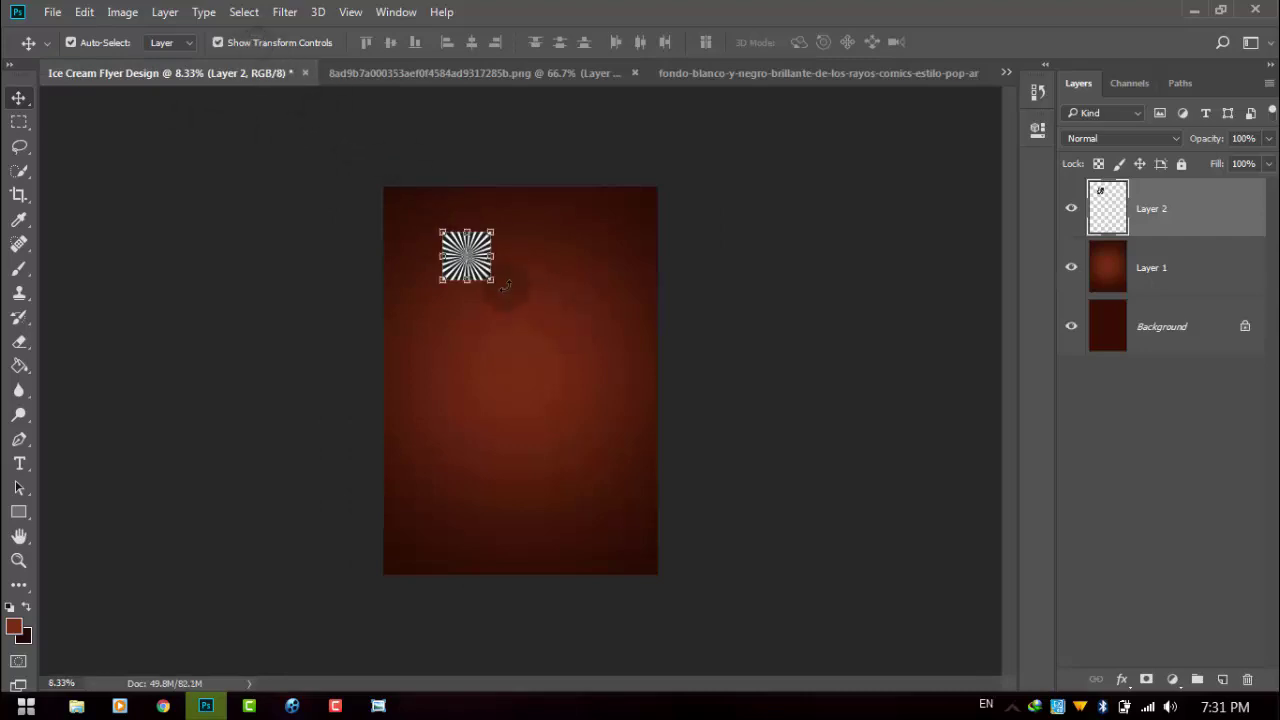
pyautogui.moveTo(500, 284); pyautogui.dragTo(728, 471)
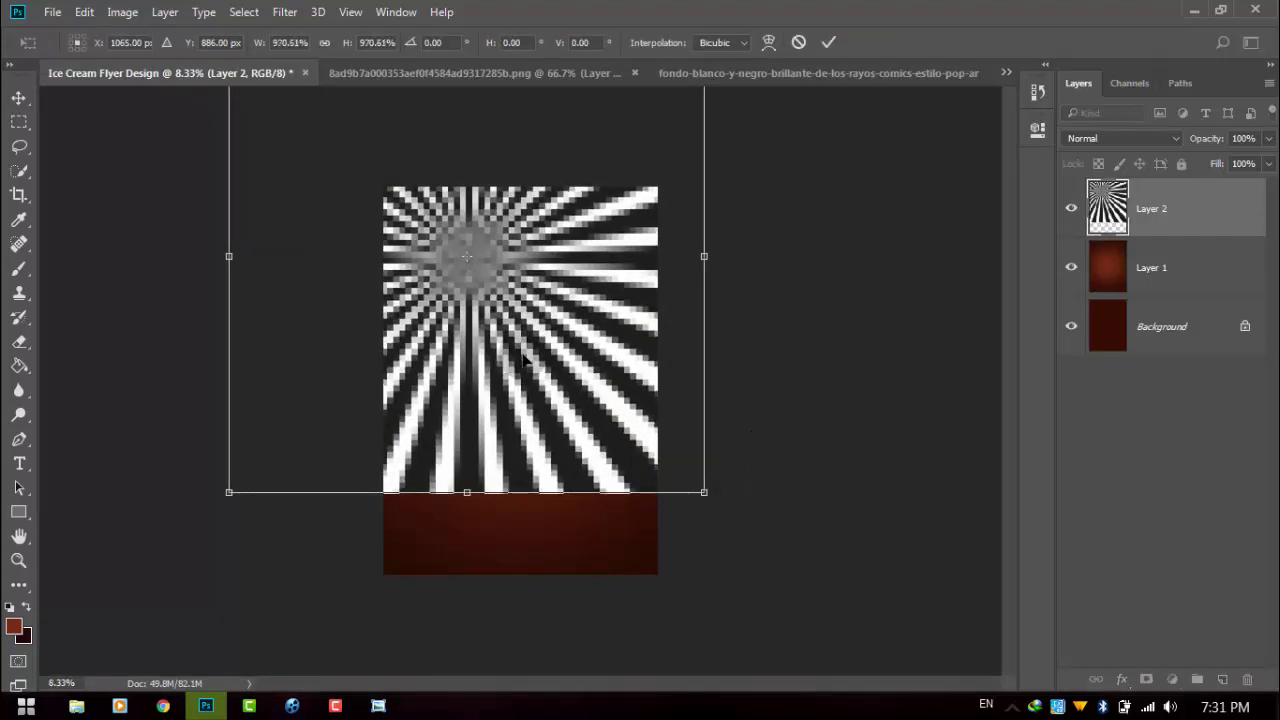
pyautogui.moveTo(536, 370)
pyautogui.mouseDown()
pyautogui.moveTo(590, 432)
pyautogui.moveTo(576, 474)
pyautogui.mouseUp()
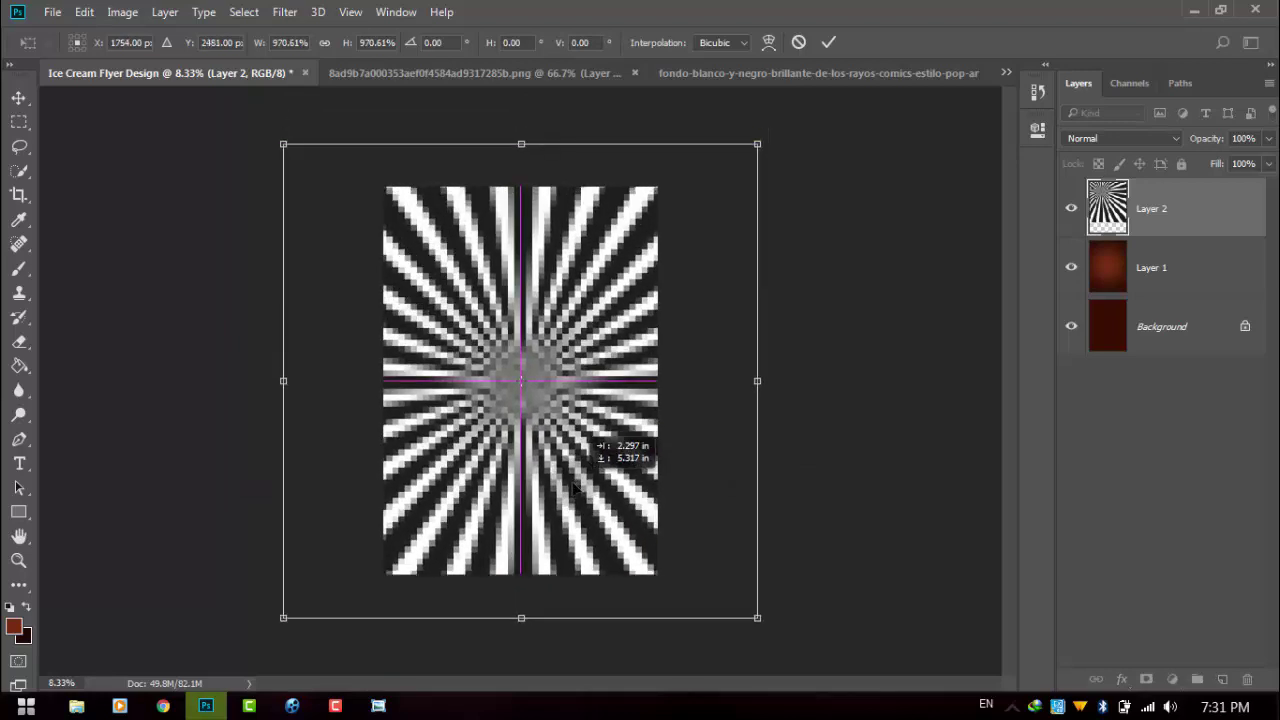
pyautogui.moveTo(575, 476); pyautogui.dragTo(576, 488)
pyautogui.moveTo(755, 143); pyautogui.dragTo(712, 176)
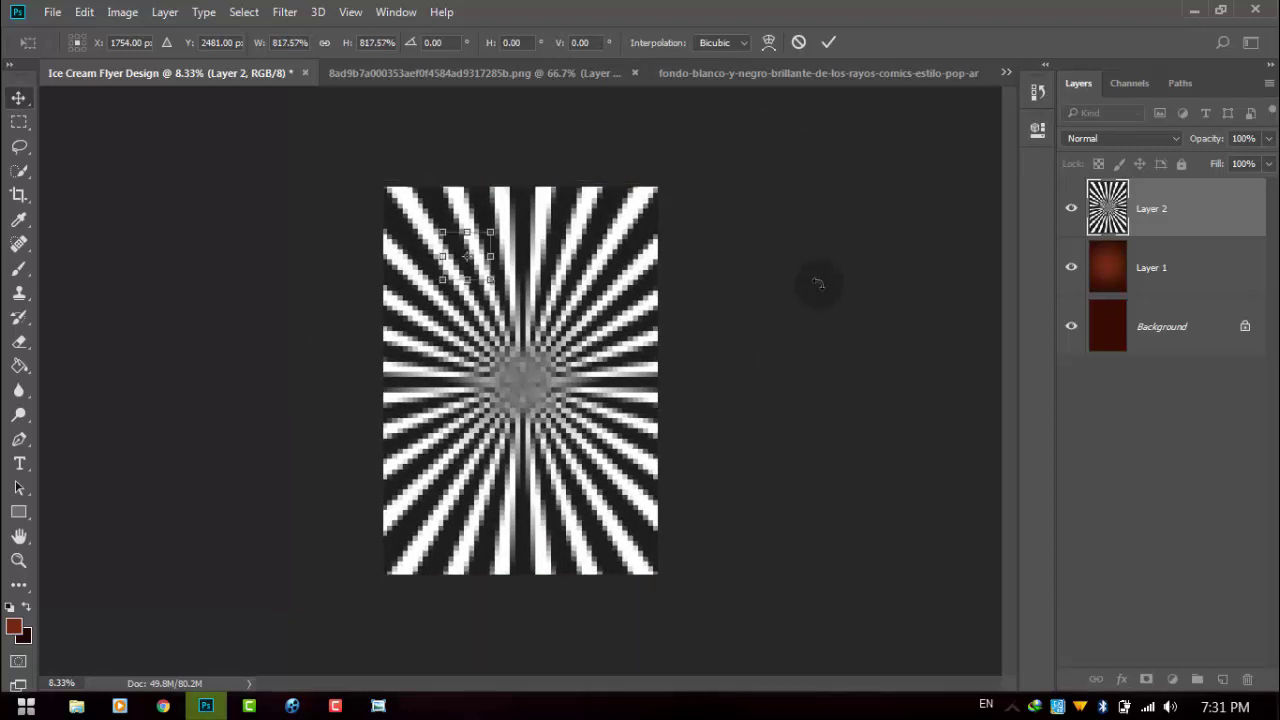
pyautogui.press('Return')
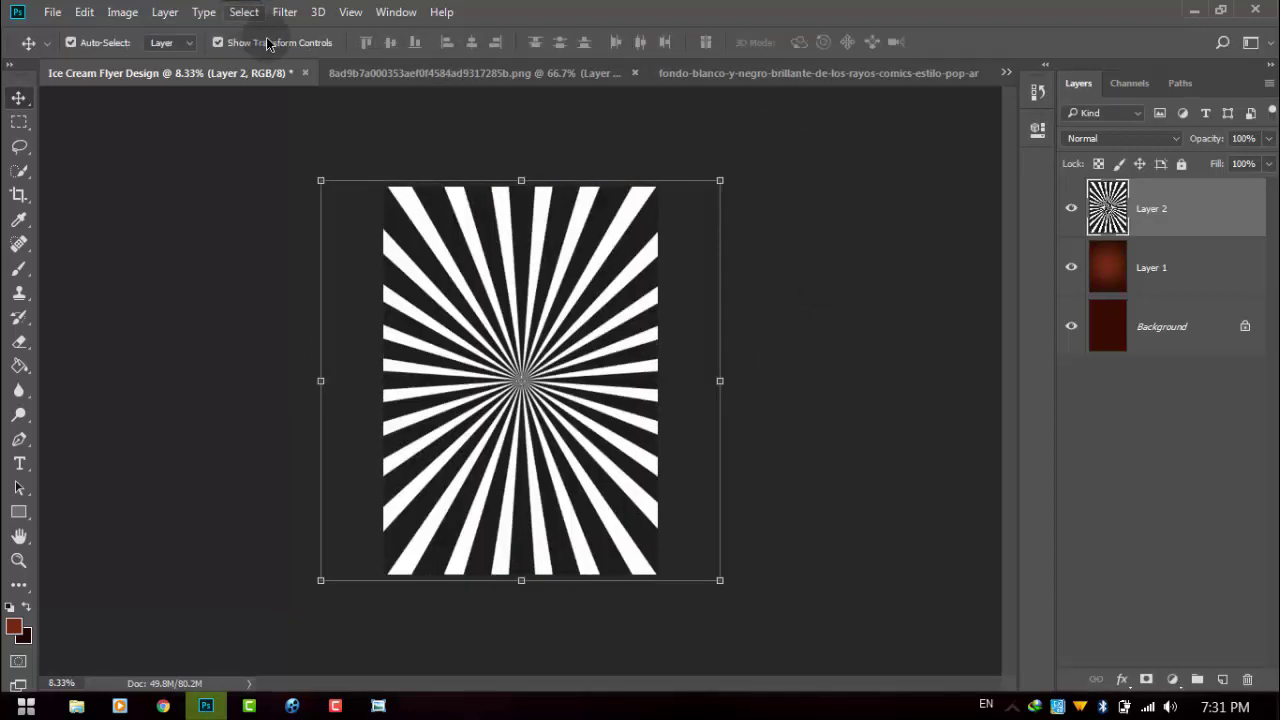
# Set the starburst layer's blend mode to Overlay after trying Screen
pyautogui.click(267, 44)
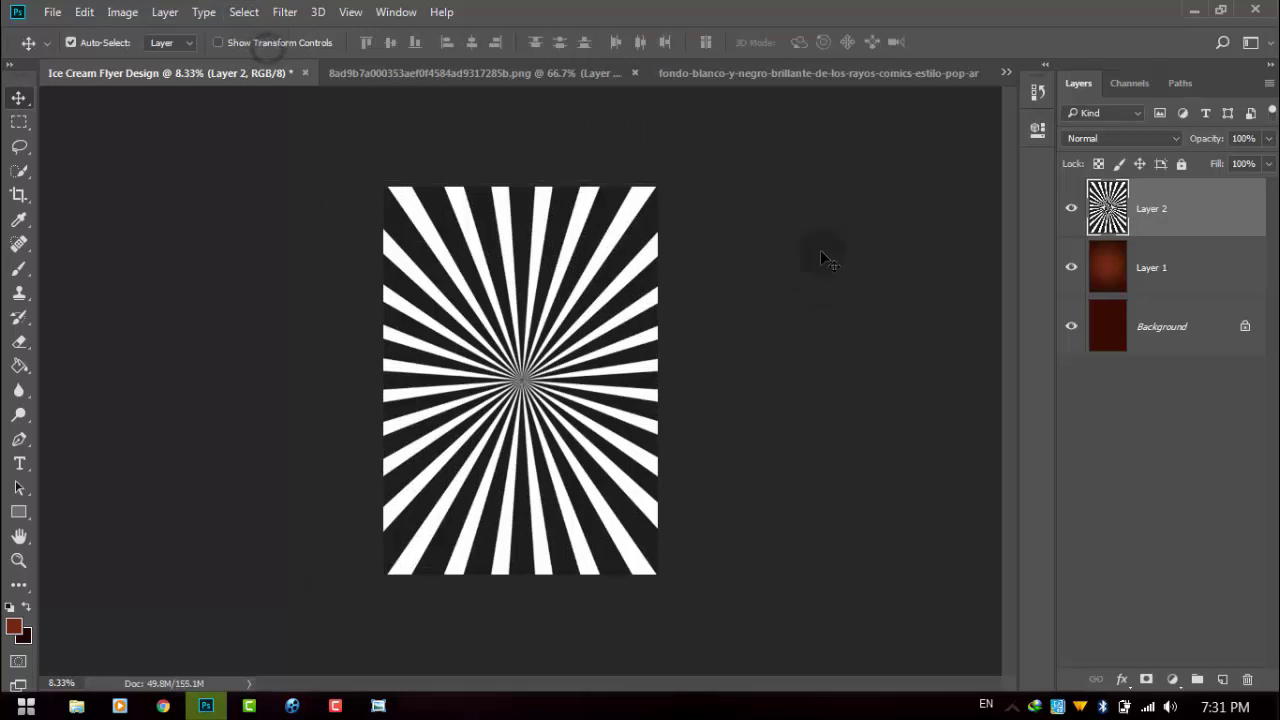
pyautogui.click(1094, 142)
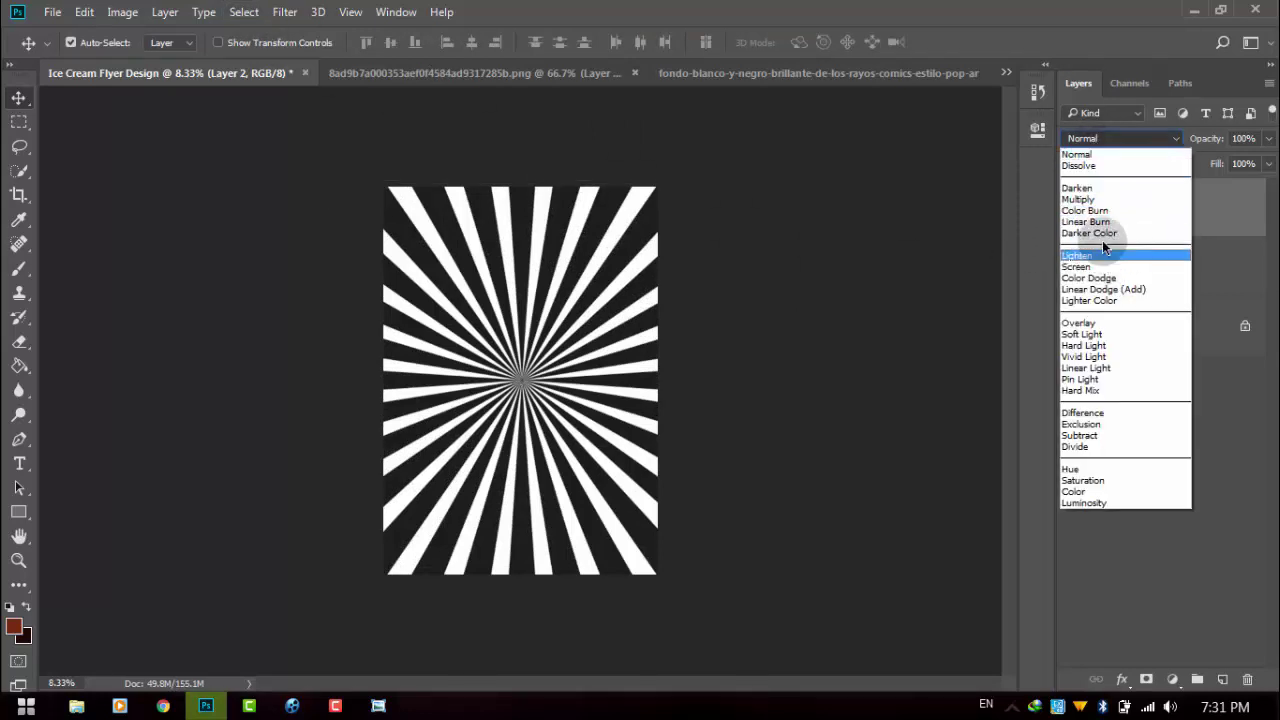
pyautogui.click(1093, 266)
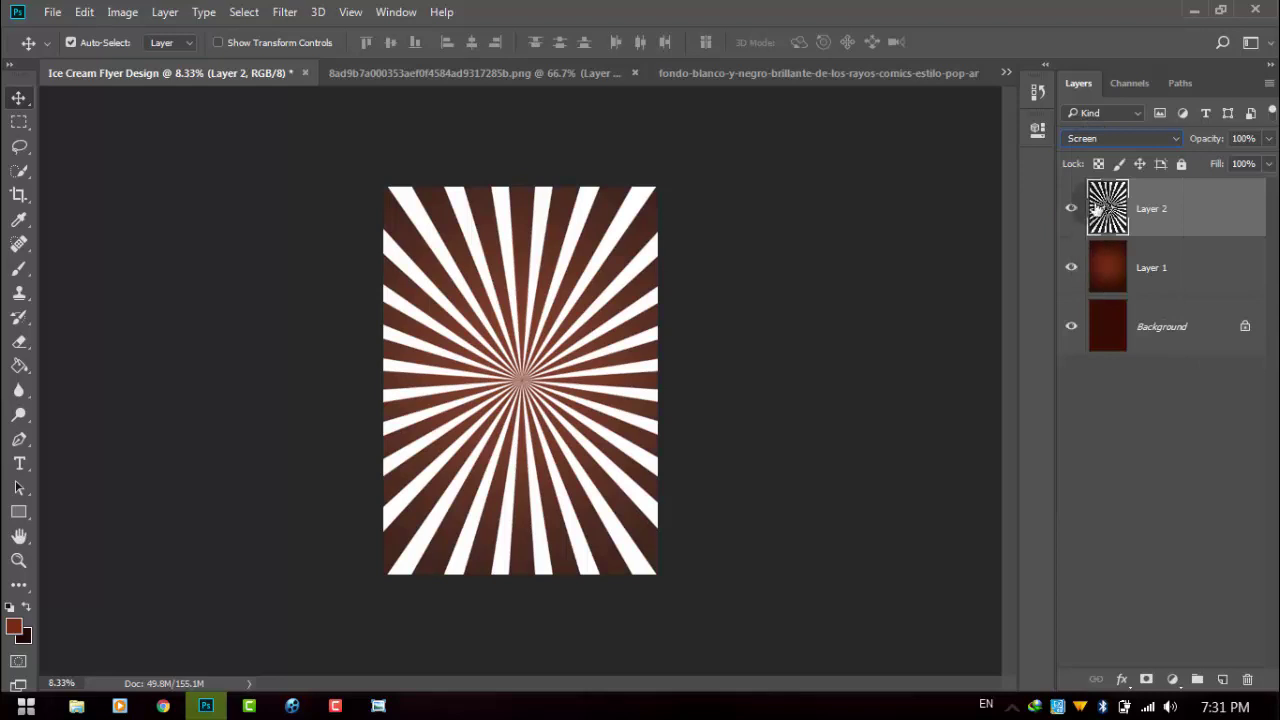
pyautogui.scroll(-1, 1104, 148)
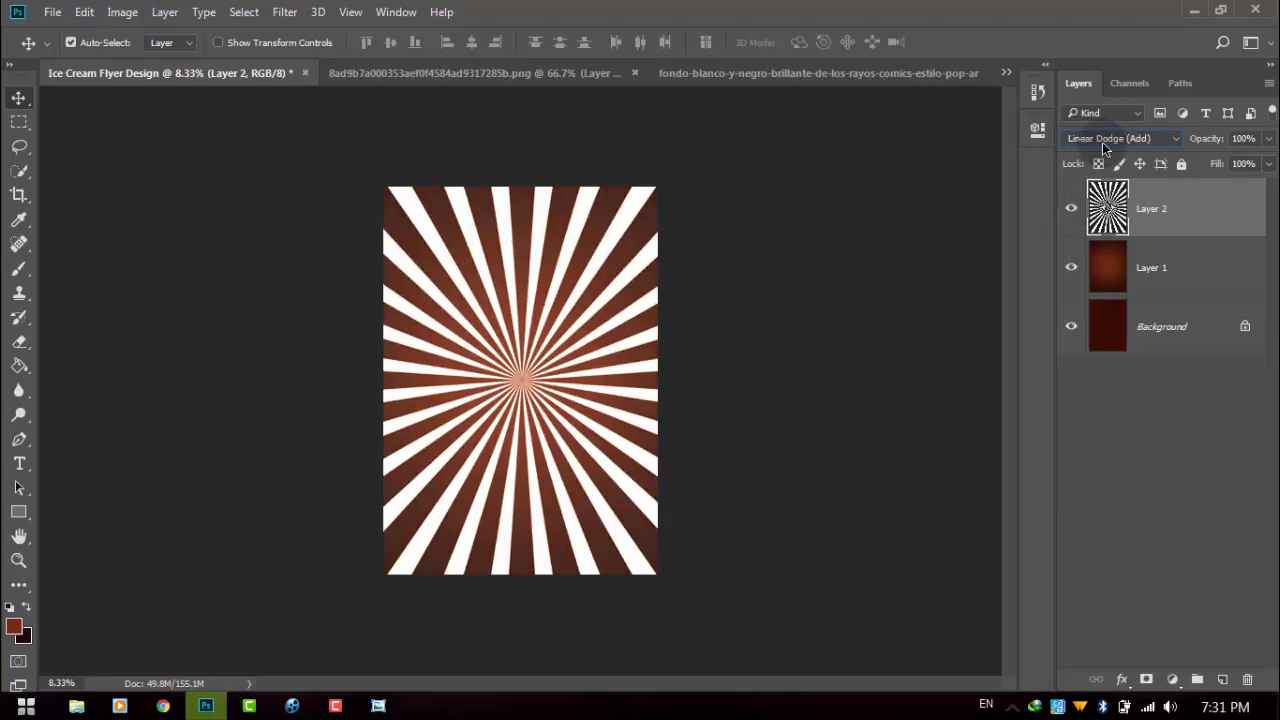
pyautogui.scroll(-1, 1104, 148)
pyautogui.scroll(-1, 1104, 148)
pyautogui.click(1104, 148)
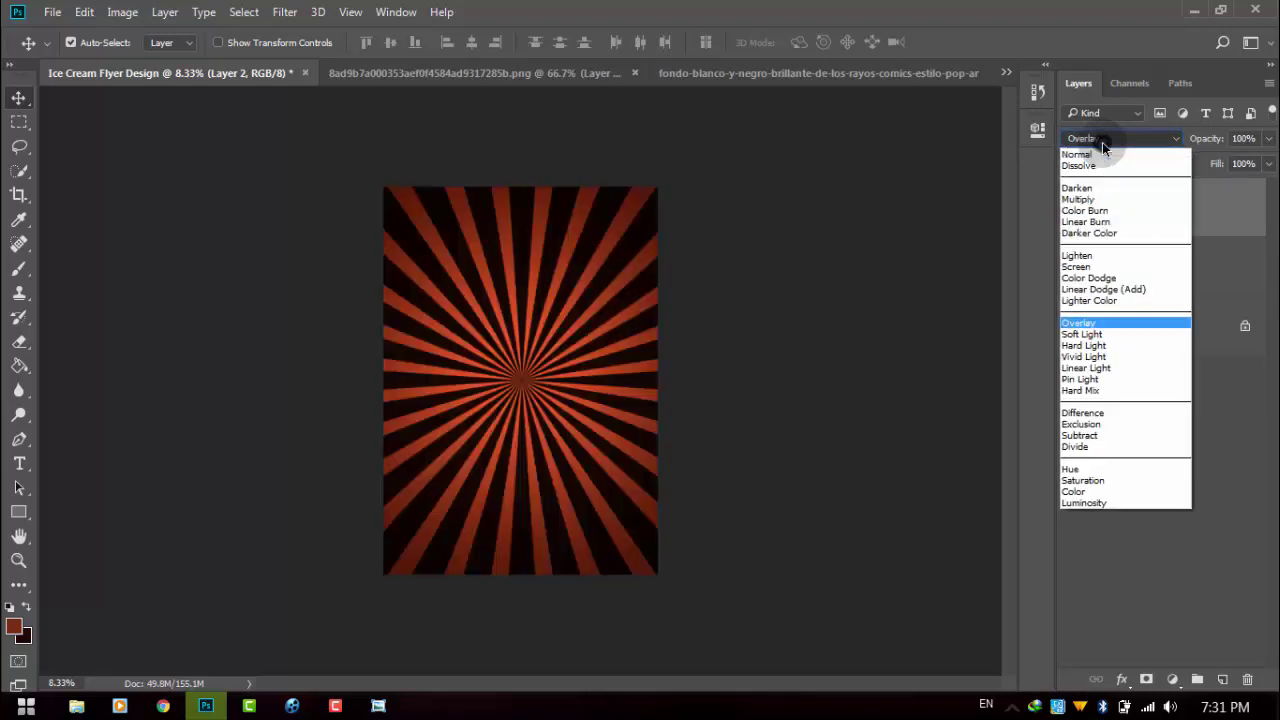
pyautogui.click(1102, 322)
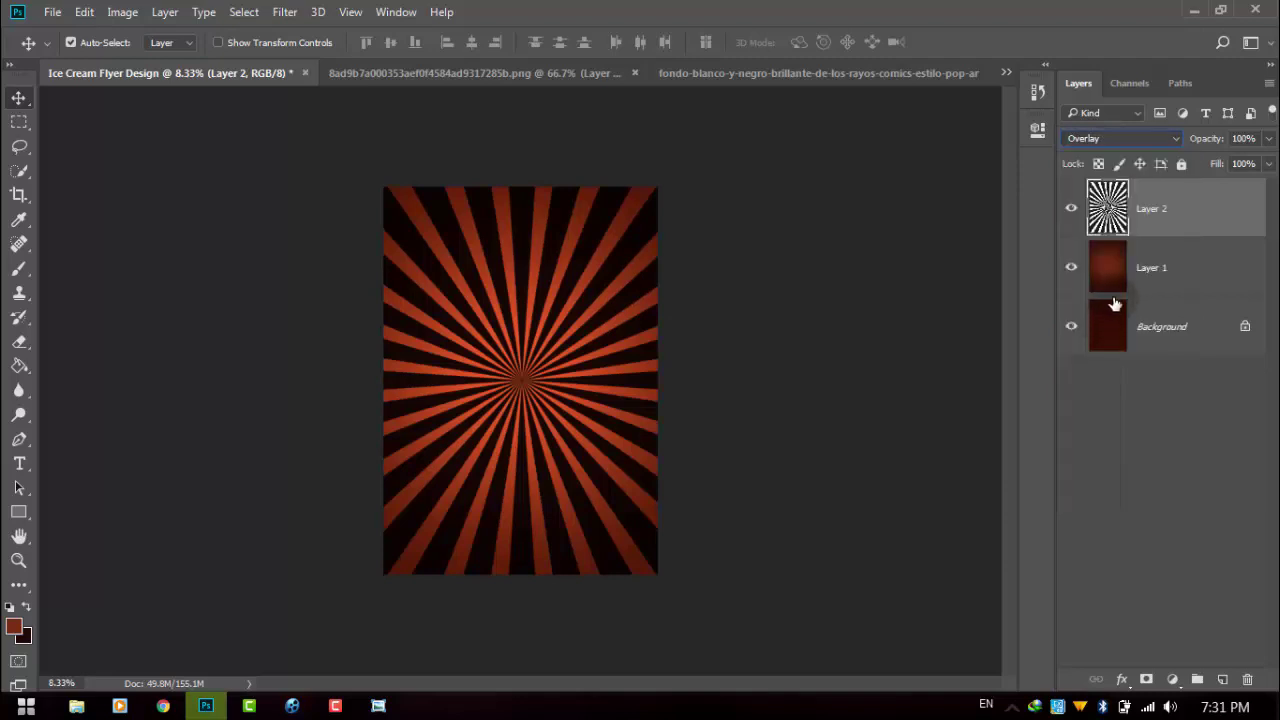
# Lower the starburst layer's opacity to 5% and zoom in to check the faint rays
pyautogui.click(1267, 139)
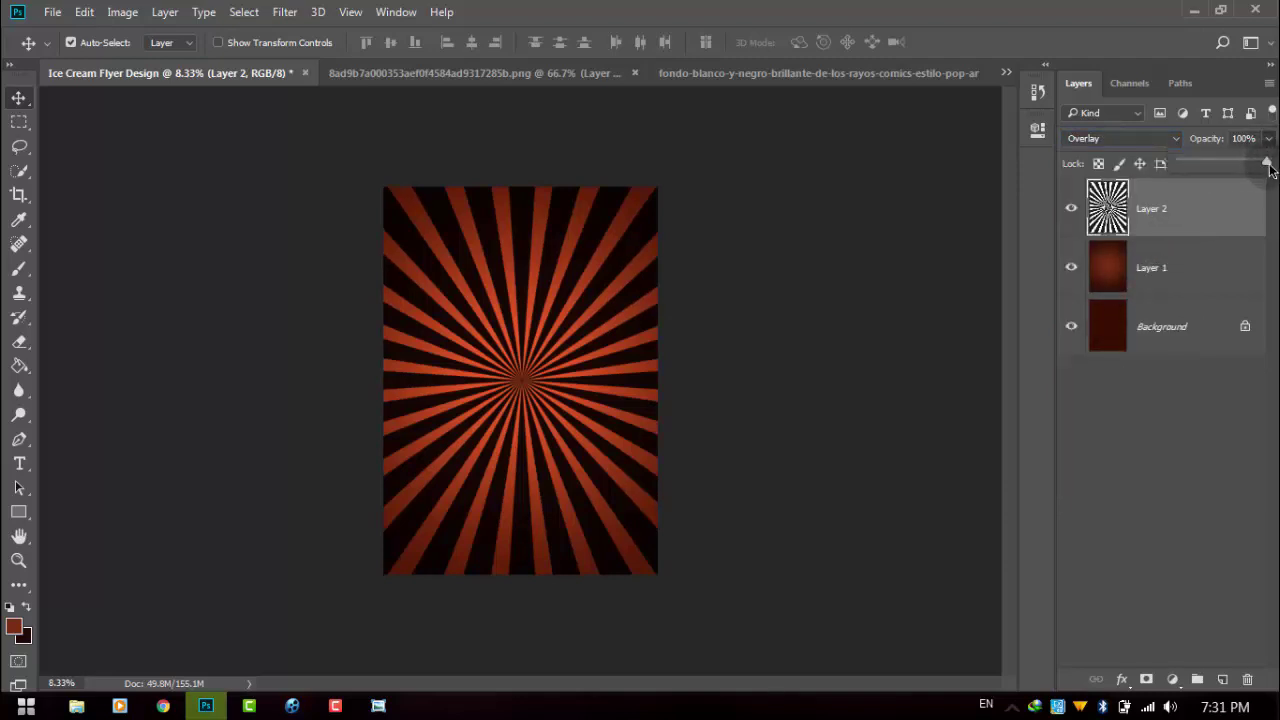
pyautogui.moveTo(1265, 168); pyautogui.dragTo(1189, 178)
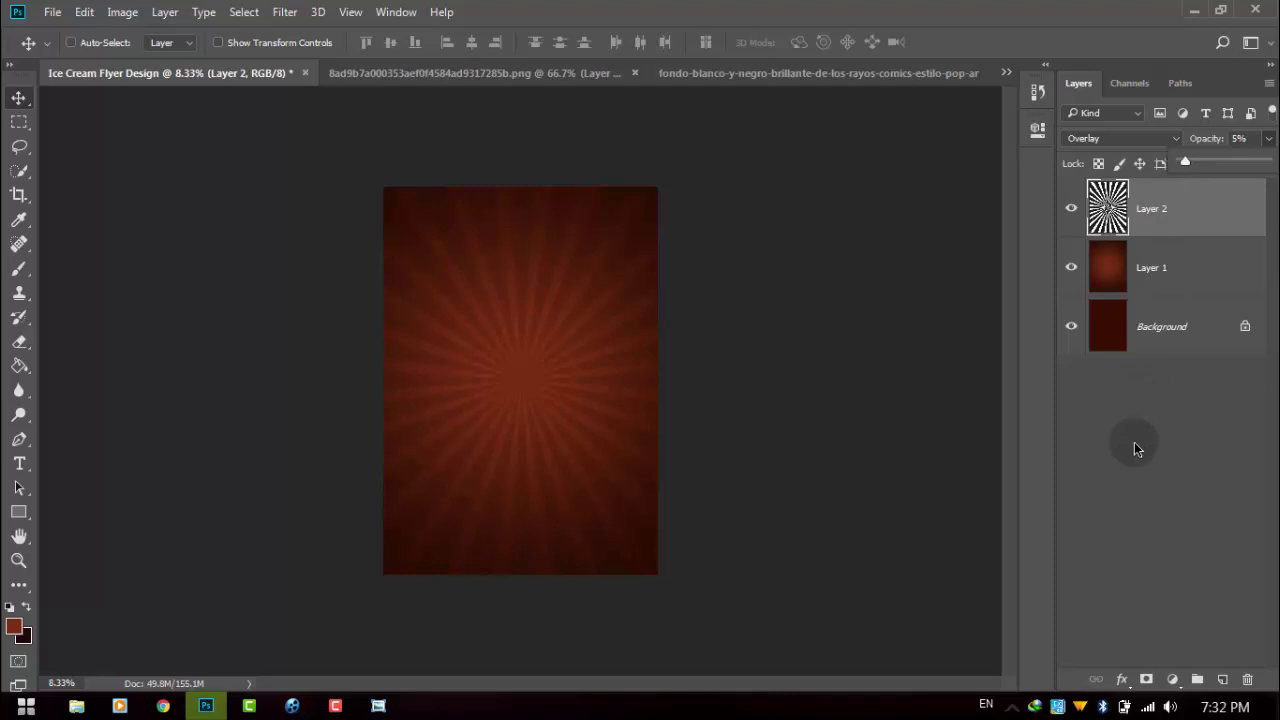
pyautogui.hotkey('ctrl', '+')
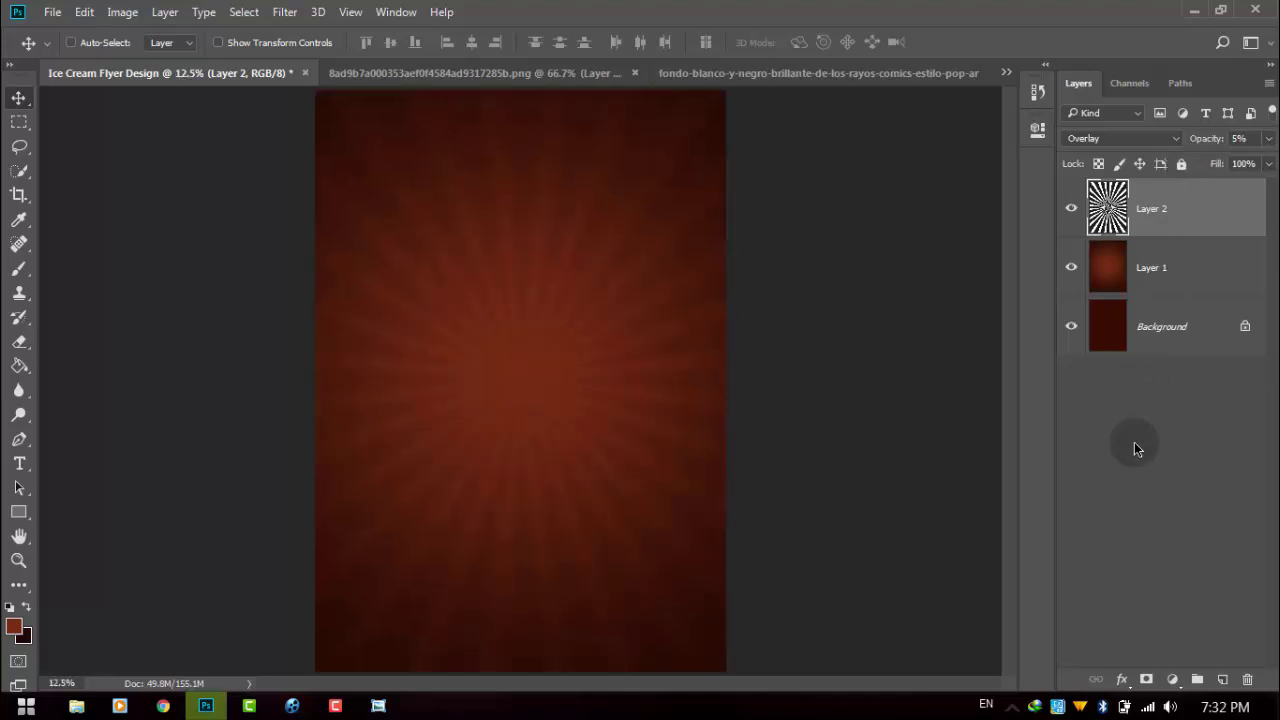
pyautogui.hotkey('ctrl', '+')
pyautogui.hotkey('ctrl', '-')
pyautogui.hotkey('ctrl', '-')
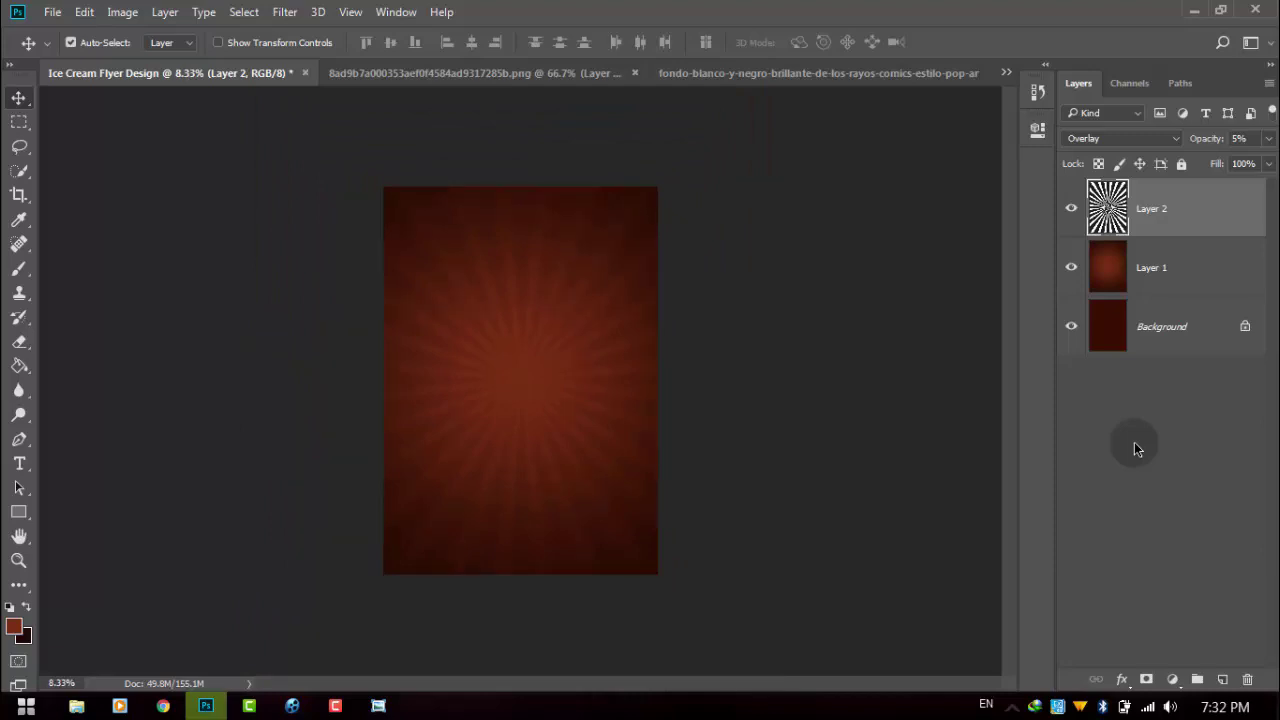
# Close the starburst source image without saving changes
pyautogui.click(1006, 76)
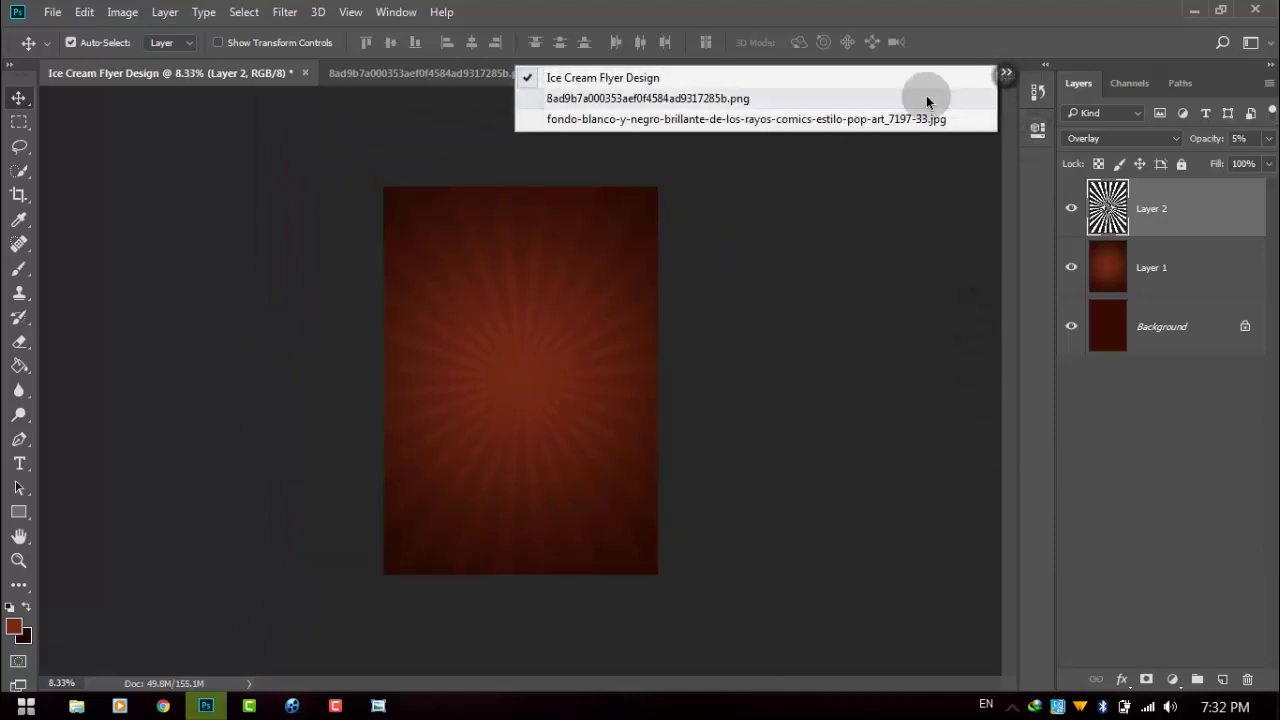
pyautogui.click(667, 119)
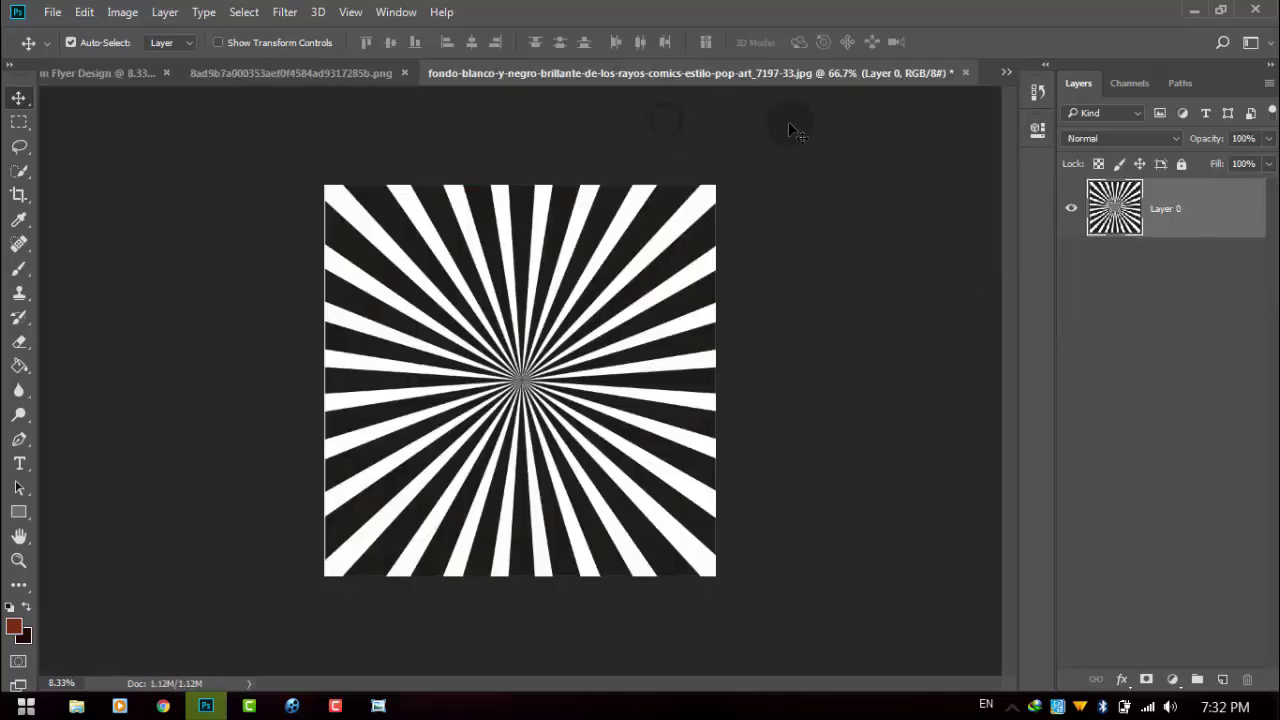
pyautogui.click(967, 73)
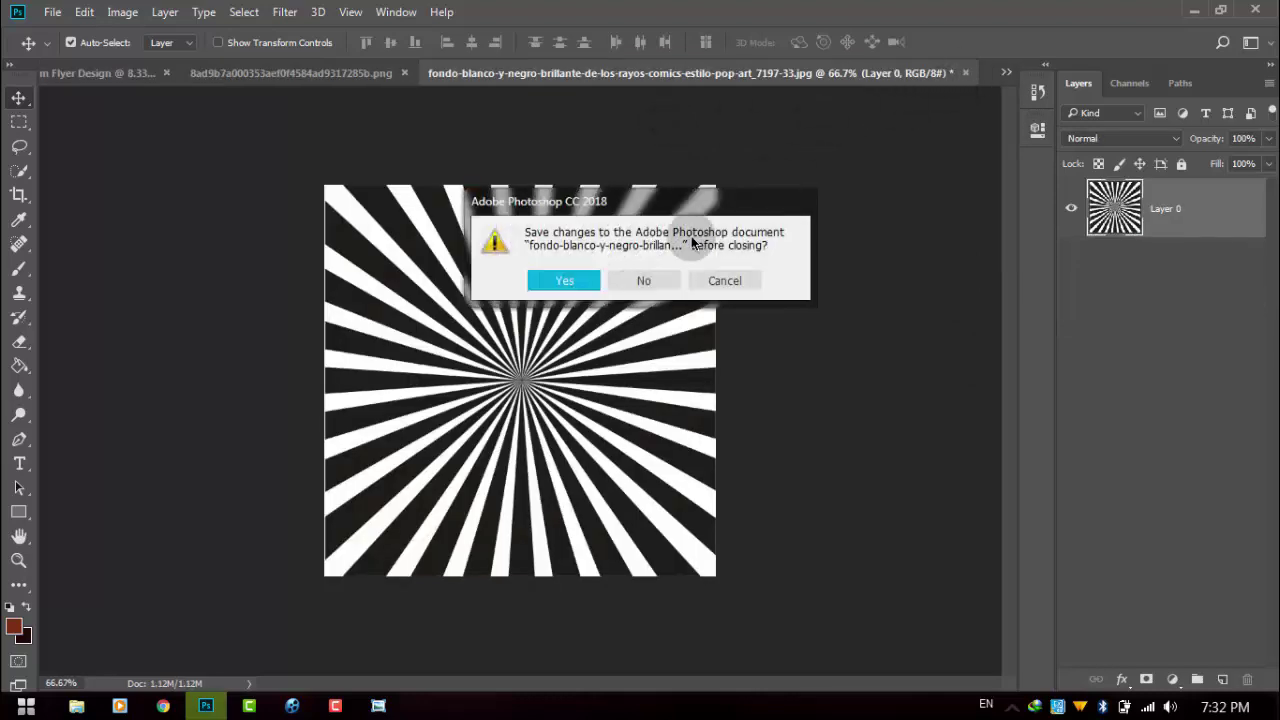
pyautogui.click(648, 279)
# Drag the ice cream cone into the flyer and enlarge it with Free Transform
pyautogui.click(383, 74)
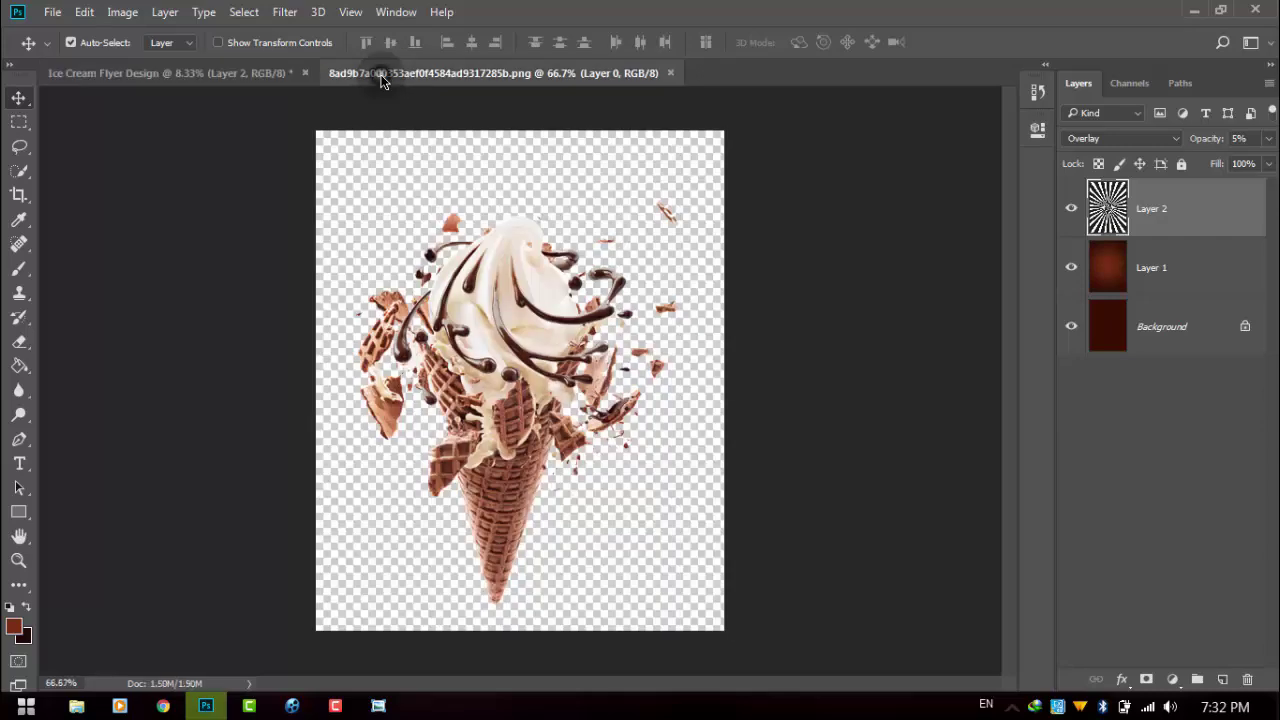
pyautogui.moveTo(490, 302)
pyautogui.mouseDown()
pyautogui.moveTo(206, 154)
pyautogui.moveTo(518, 343)
pyautogui.moveTo(508, 348)
pyautogui.mouseUp()
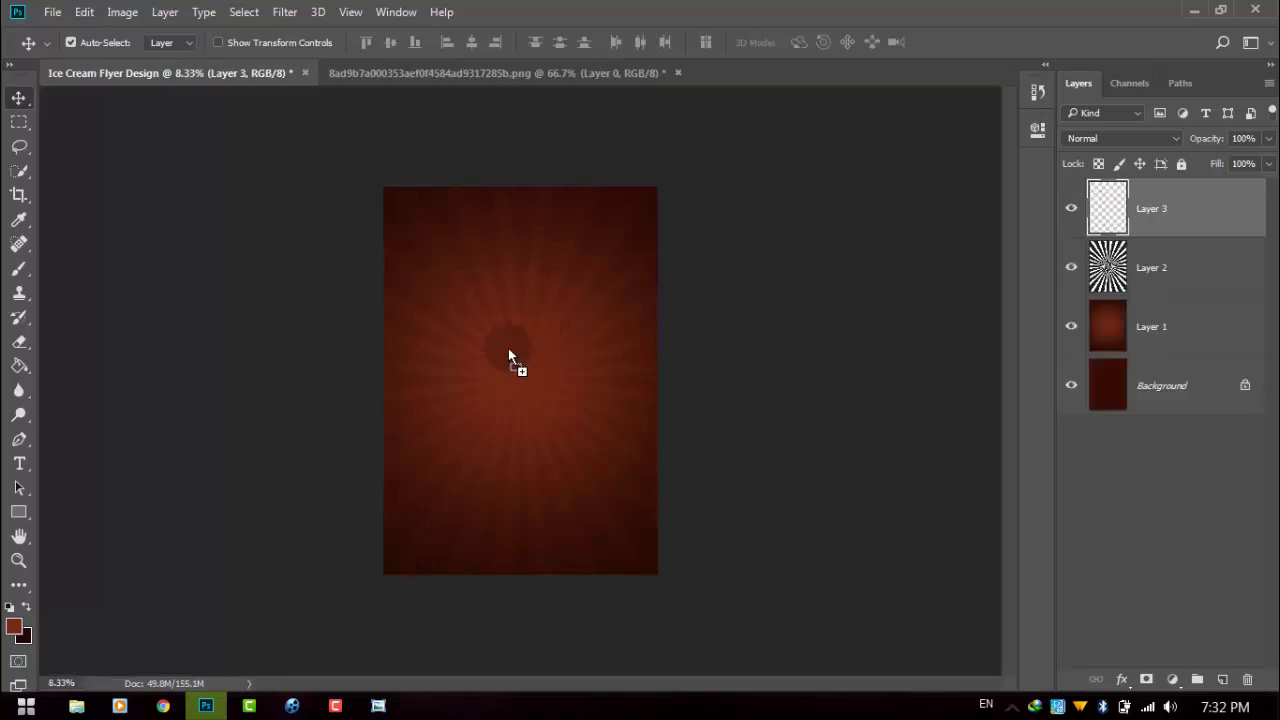
pyautogui.hotkey('ctrl', '+')
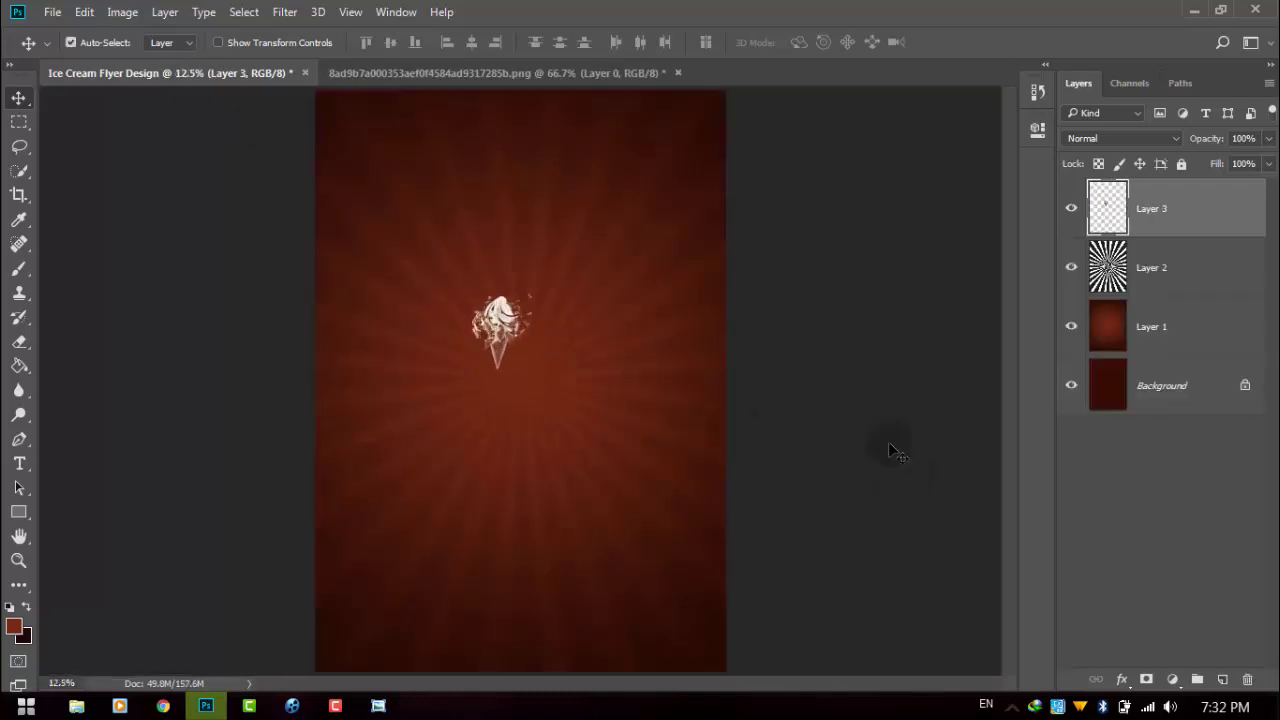
pyautogui.hotkey('ctrl', 't')
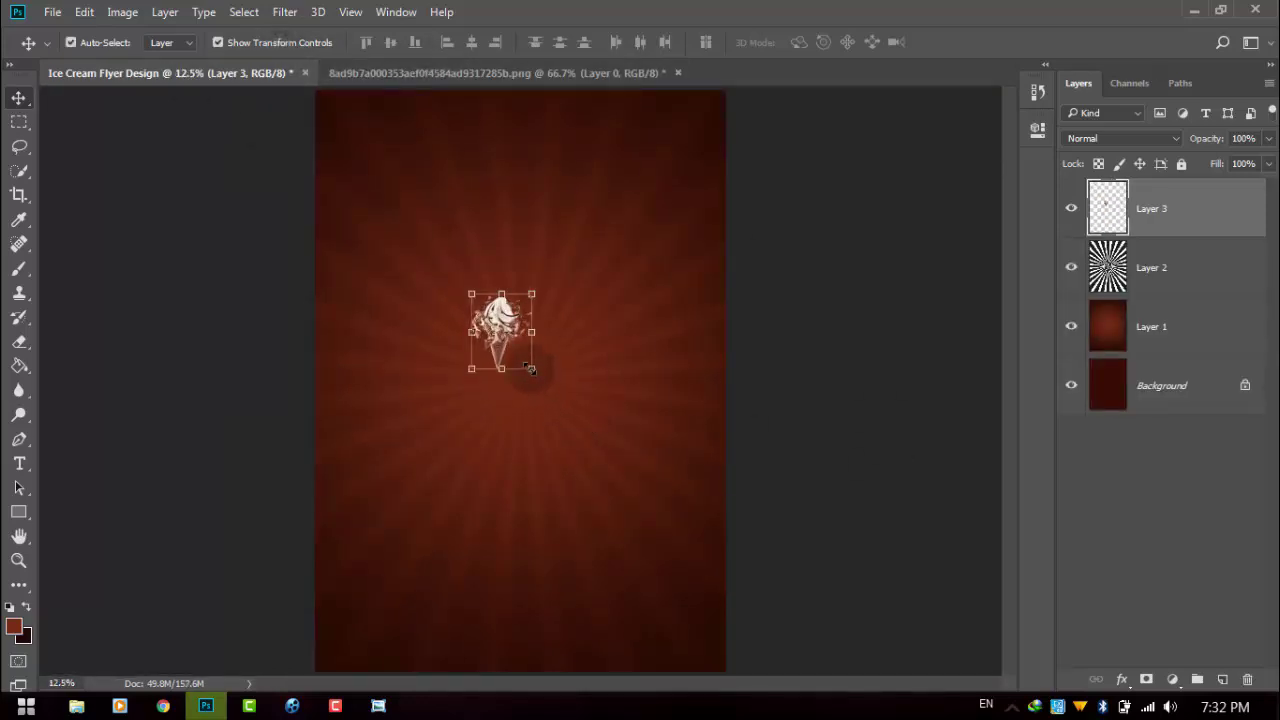
pyautogui.moveTo(540, 376); pyautogui.dragTo(721, 504)
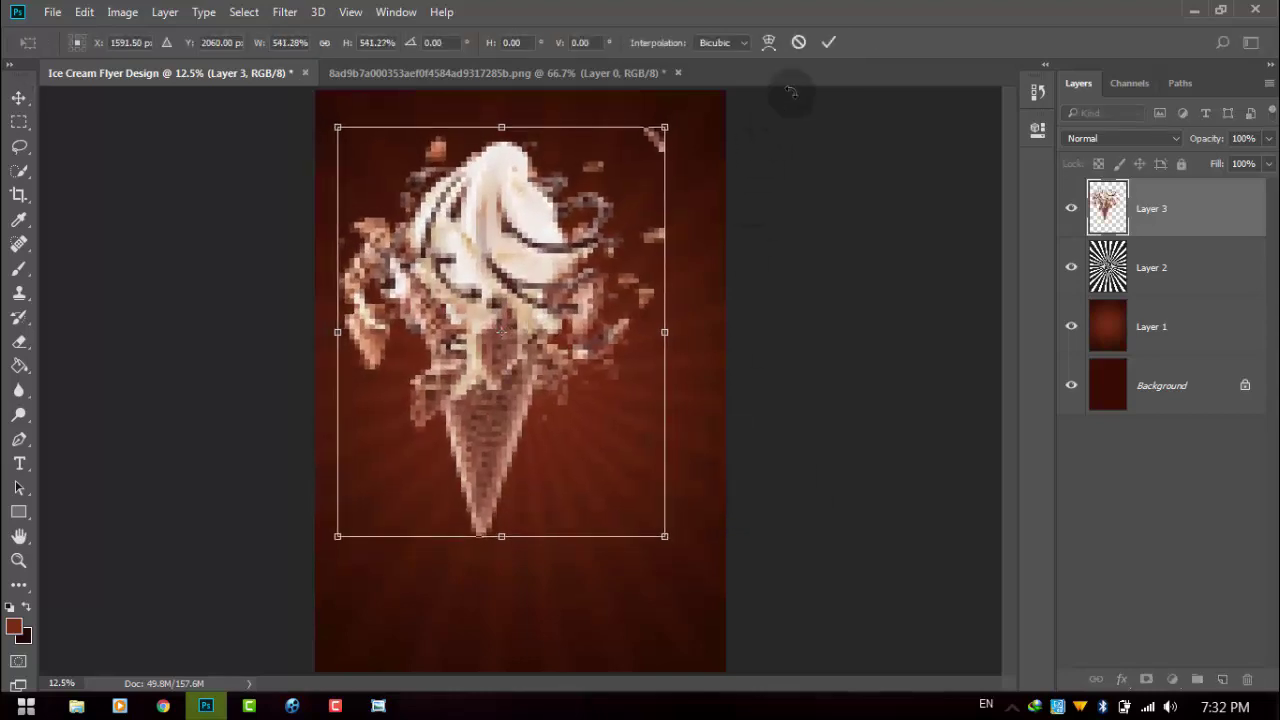
pyautogui.press('Return')
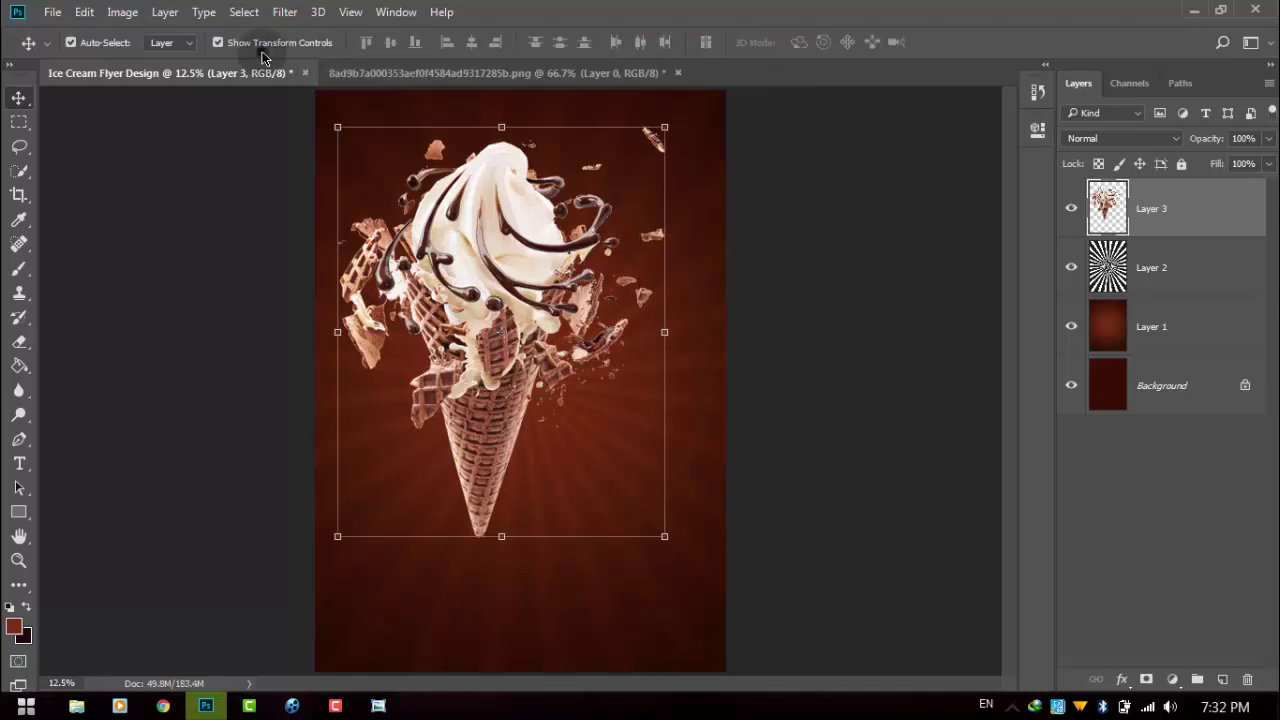
# Centre the cone vertically and horizontally on the whole canvas, then deselect
pyautogui.click(258, 43)
pyautogui.hotkey('ctrl', '-')
pyautogui.hotkey('ctrl', 'a')
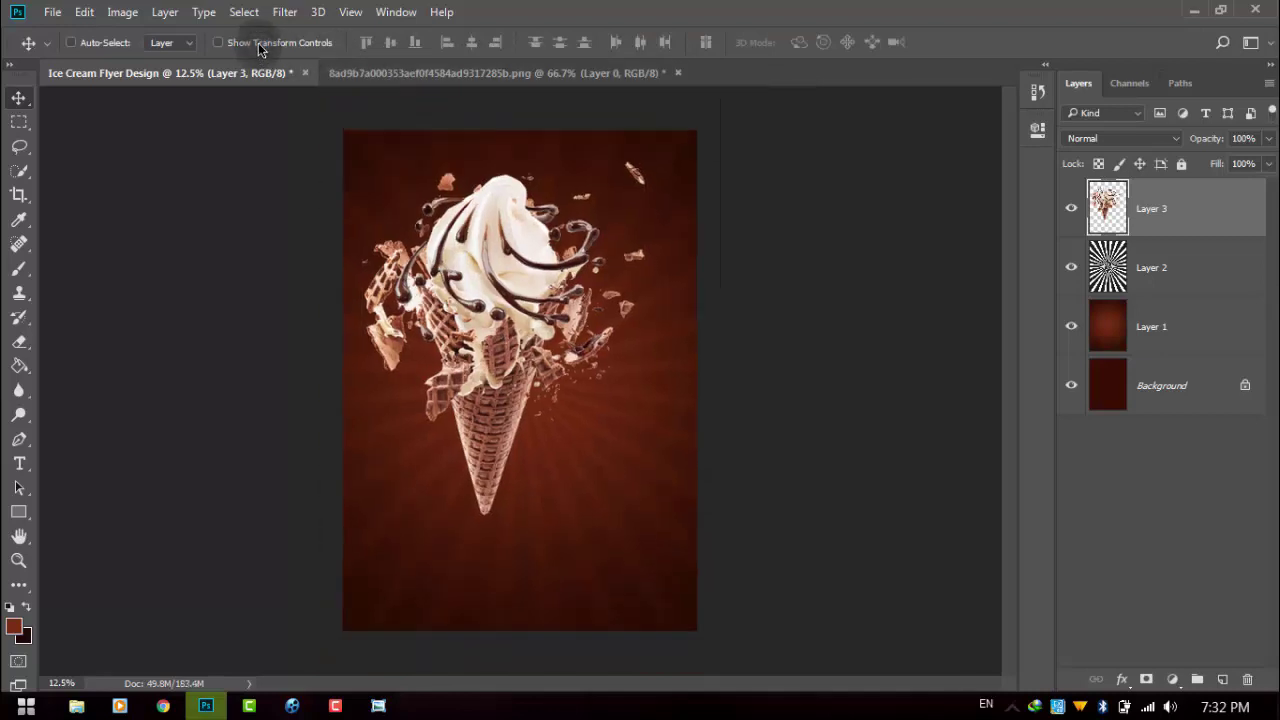
pyautogui.click(390, 43)
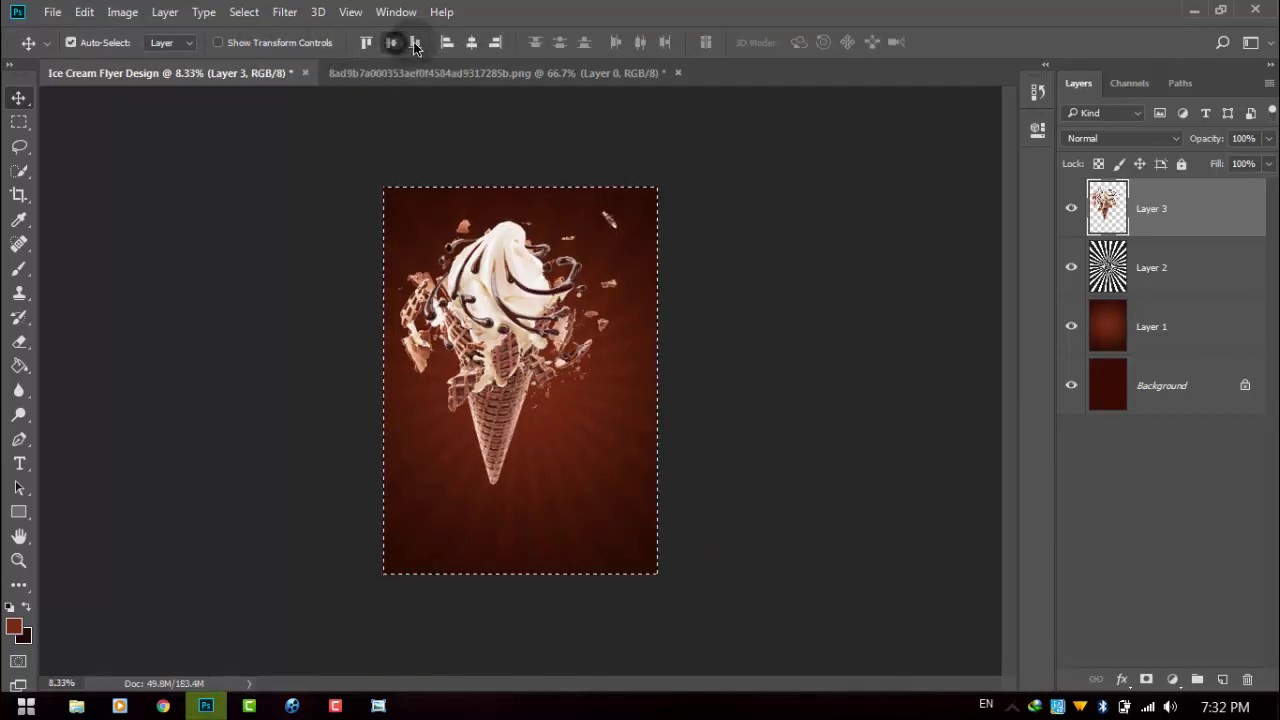
pyautogui.click(471, 43)
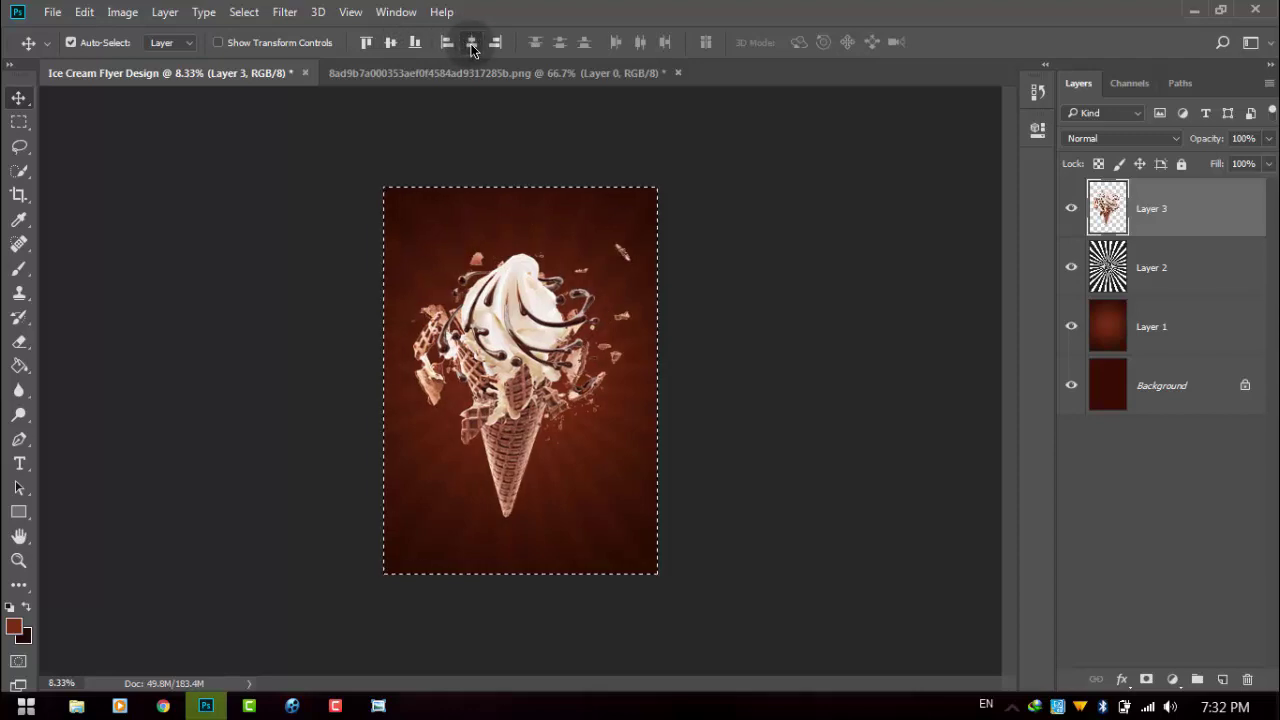
pyautogui.hotkey('ctrl', 'd')
# Shrink the cone to 89.55% and commit the resize
pyautogui.click(215, 43)
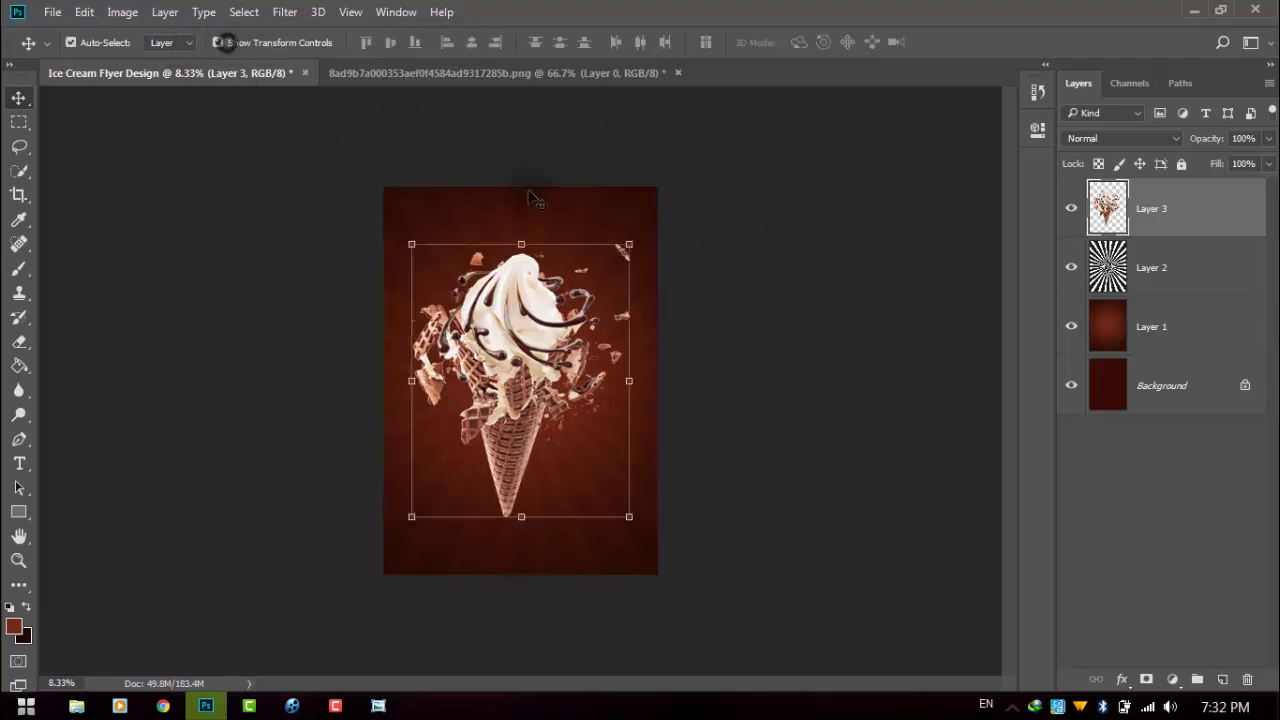
pyautogui.moveTo(625, 243); pyautogui.dragTo(617, 258)
pyautogui.click(828, 42)
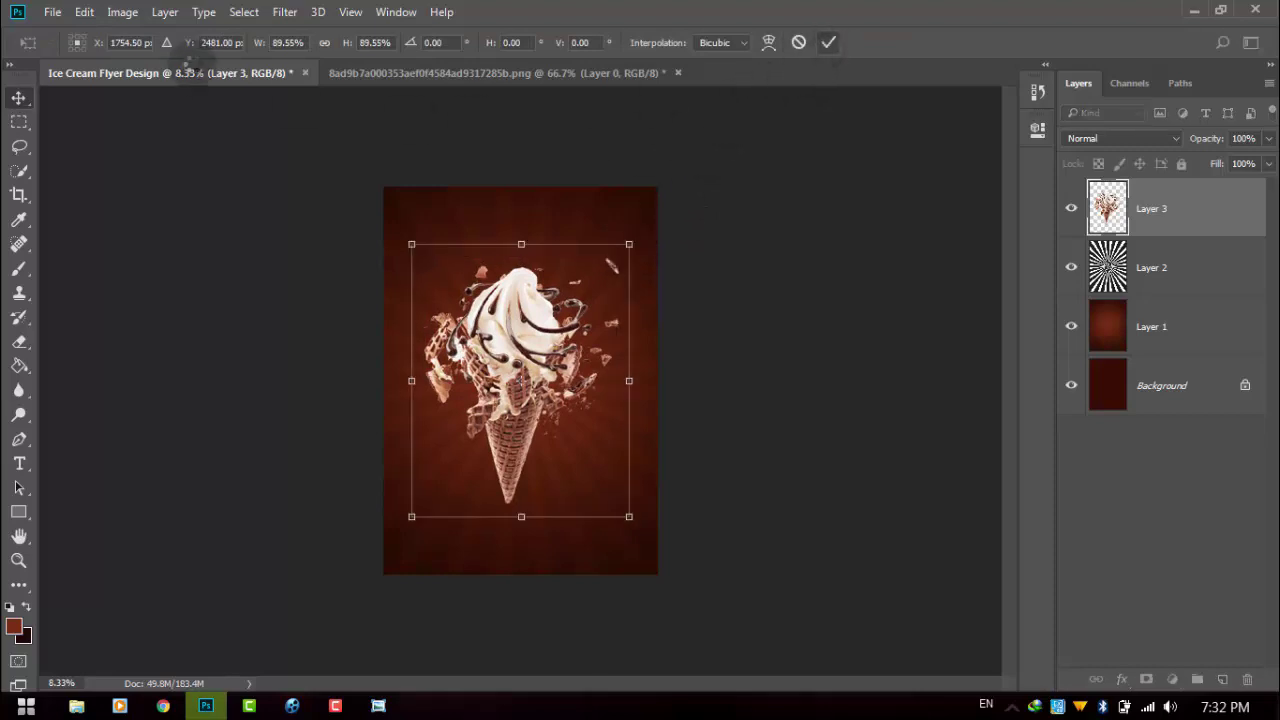
pyautogui.click(277, 42)
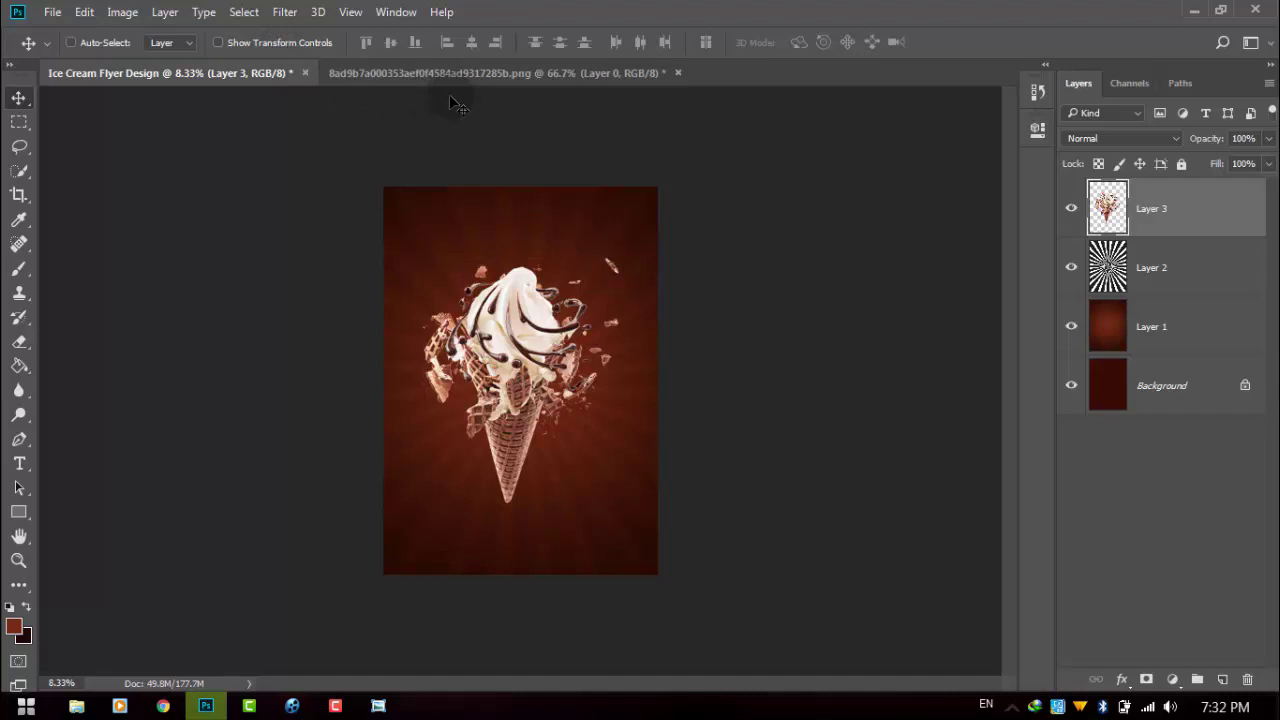
pyautogui.hotkey('ctrl', 'r')
# Turn rulers on and add vertical and horizontal guides through the flyer's centre
pyautogui.click(350, 12)
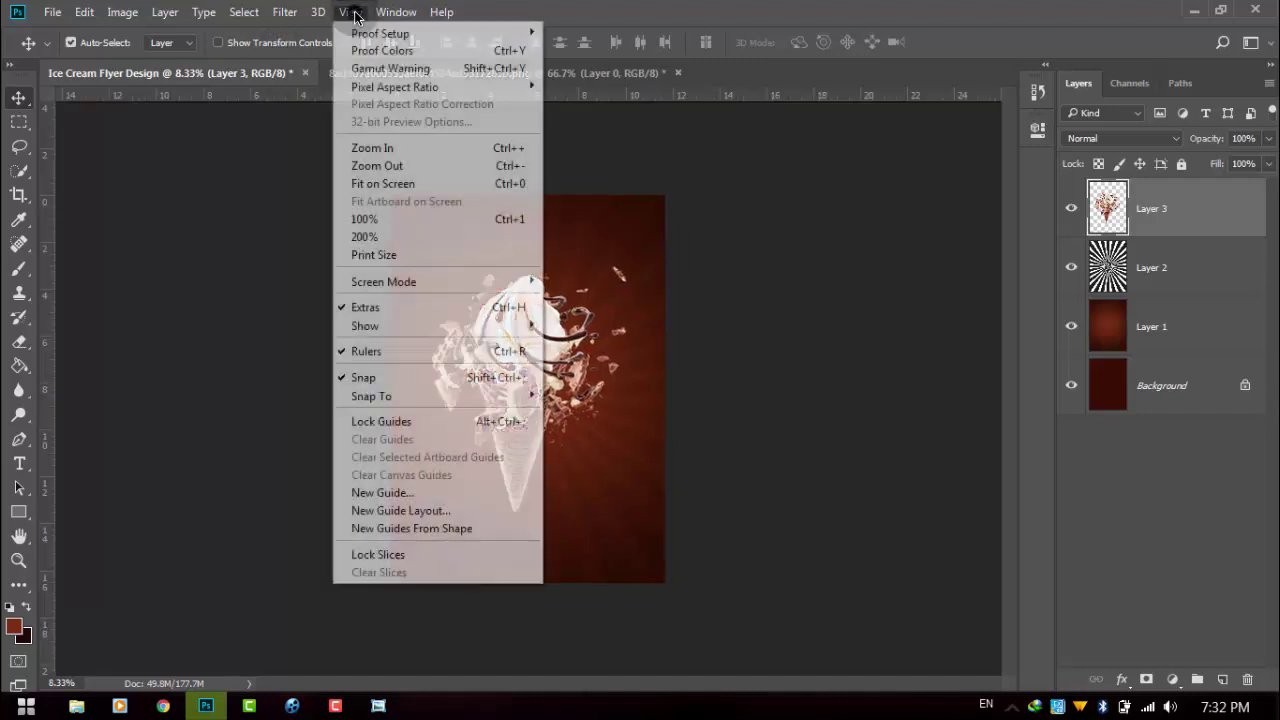
pyautogui.click(366, 352)
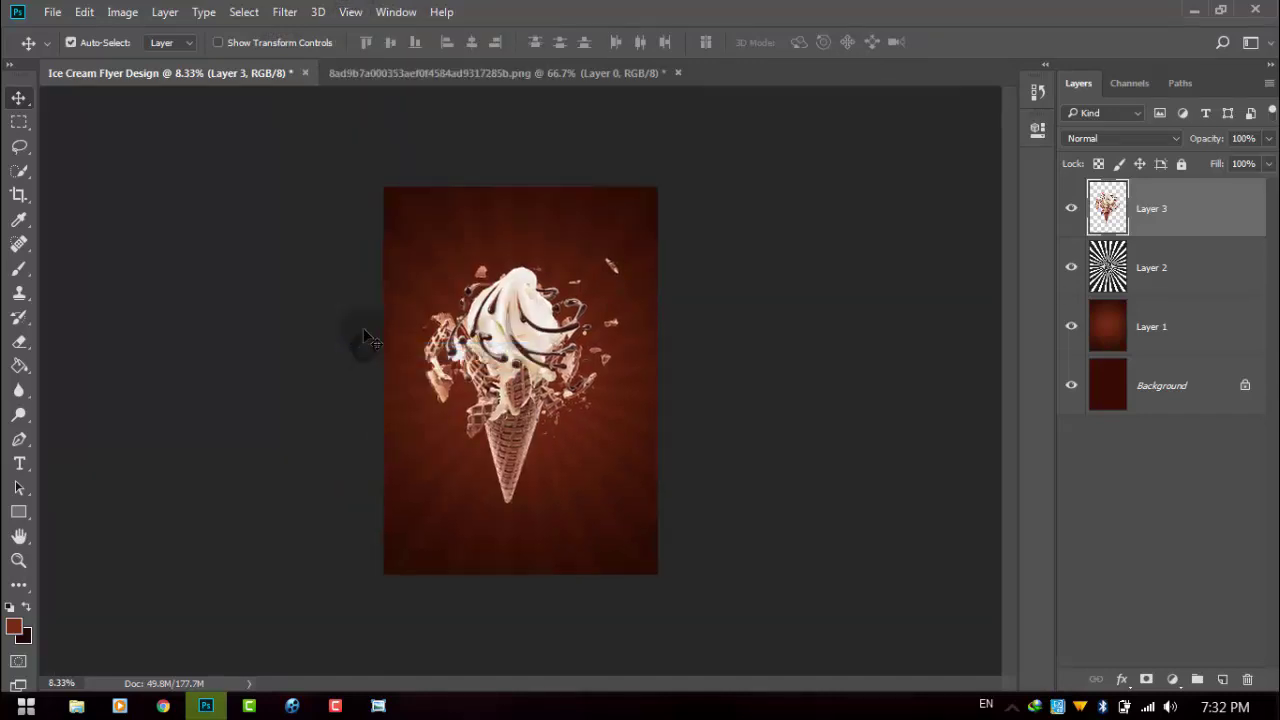
pyautogui.click(345, 14)
pyautogui.click(350, 352)
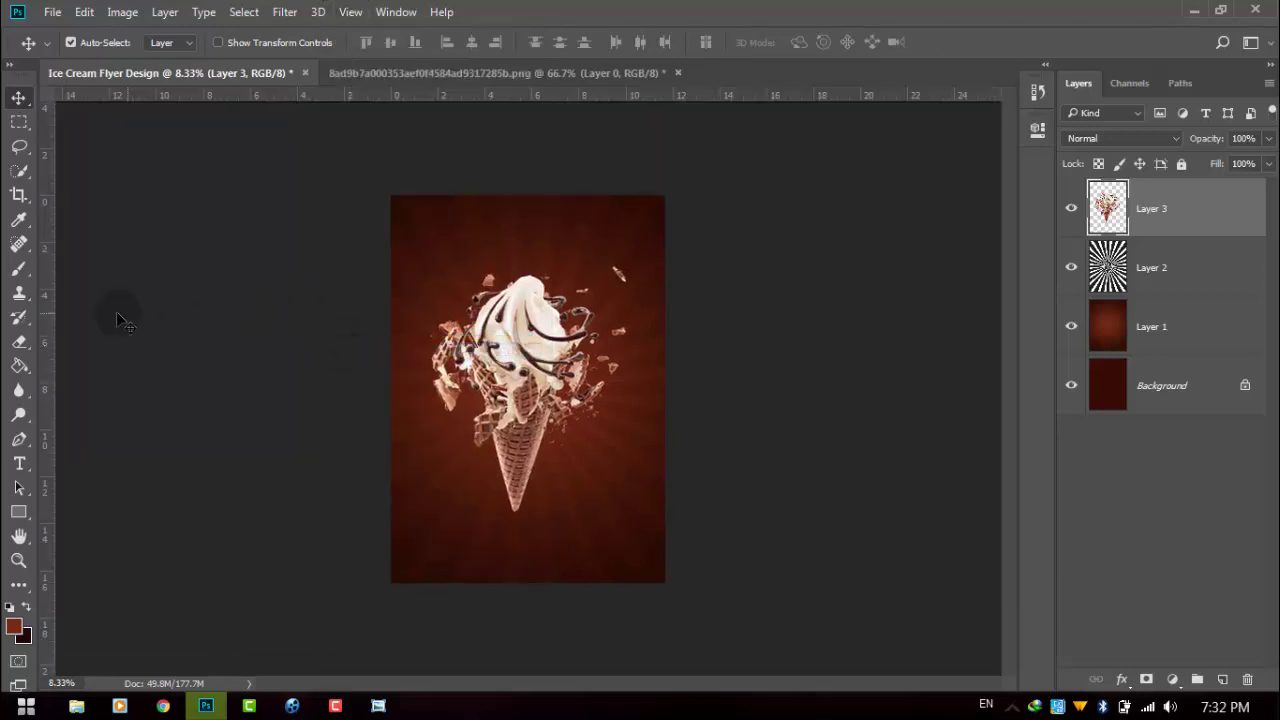
pyautogui.moveTo(51, 309)
pyautogui.mouseDown()
pyautogui.moveTo(191, 308)
pyautogui.moveTo(529, 250)
pyautogui.mouseUp()
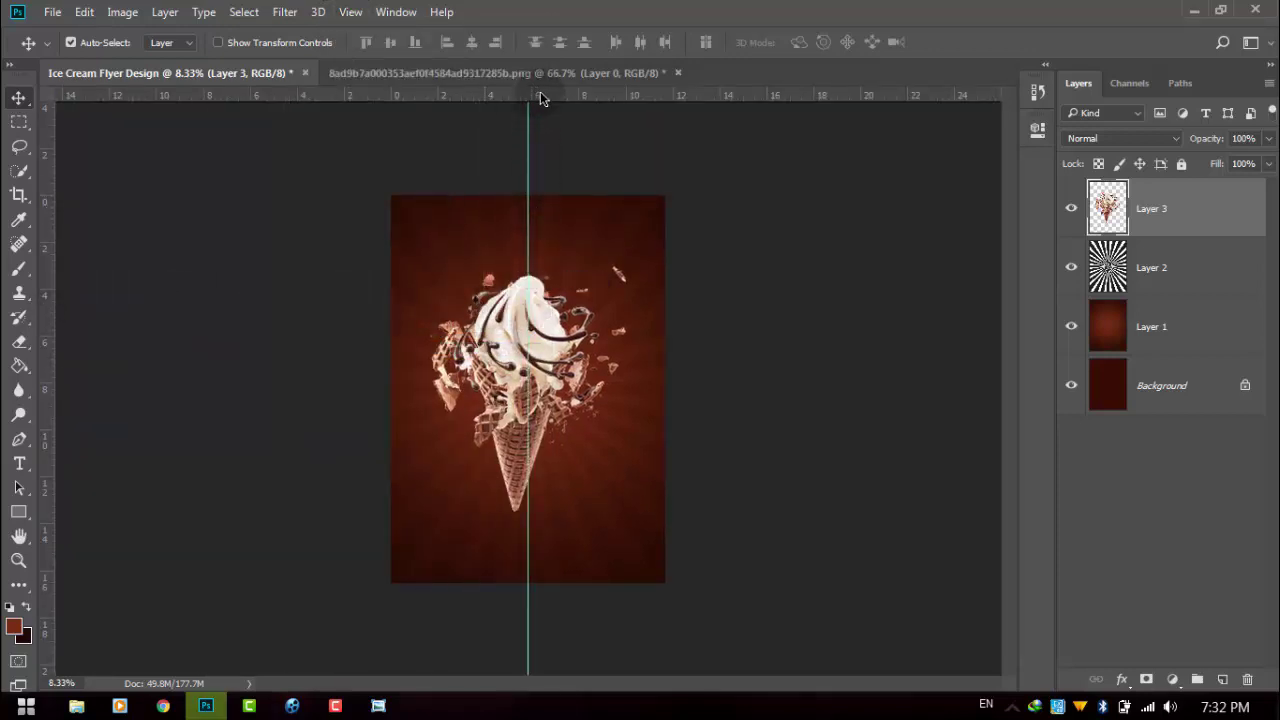
pyautogui.moveTo(537, 97); pyautogui.dragTo(655, 420)
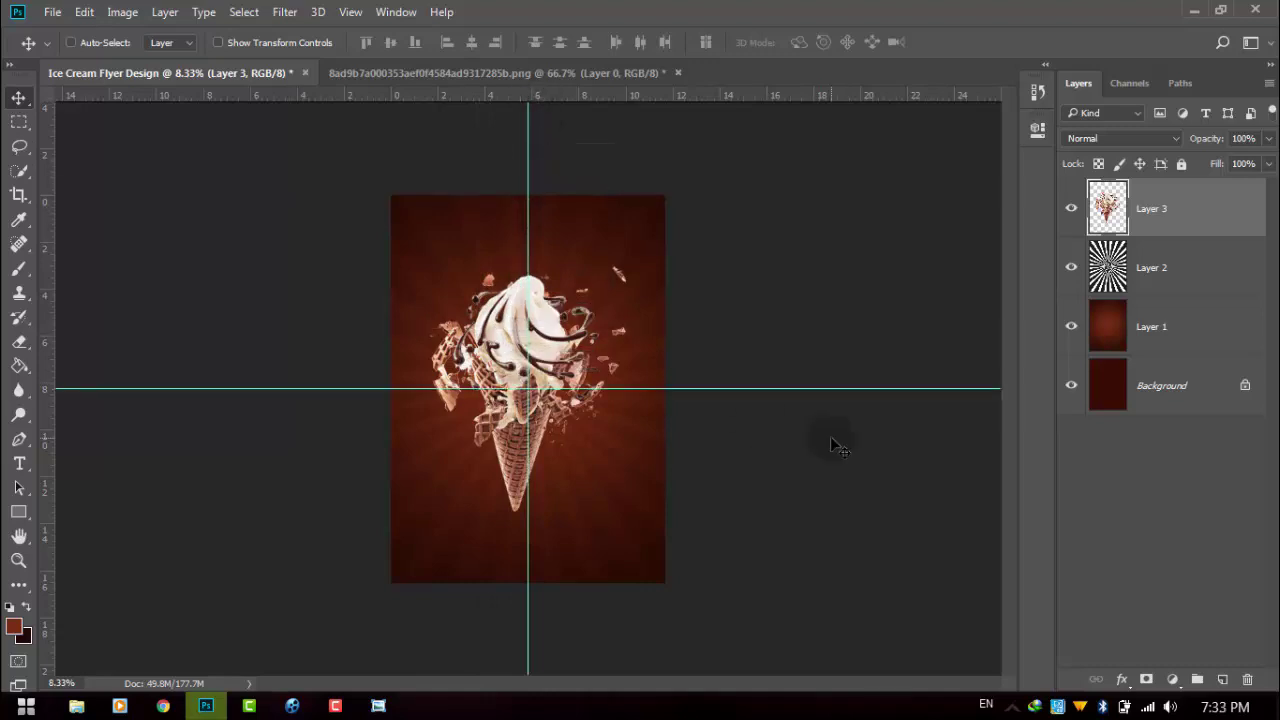
# Move the ice cream cone right and down onto the centre guides
pyautogui.scroll(1, 700, 430)
pyautogui.hotkey('ctrl', '+')
pyautogui.hotkey('ctrl', '+')
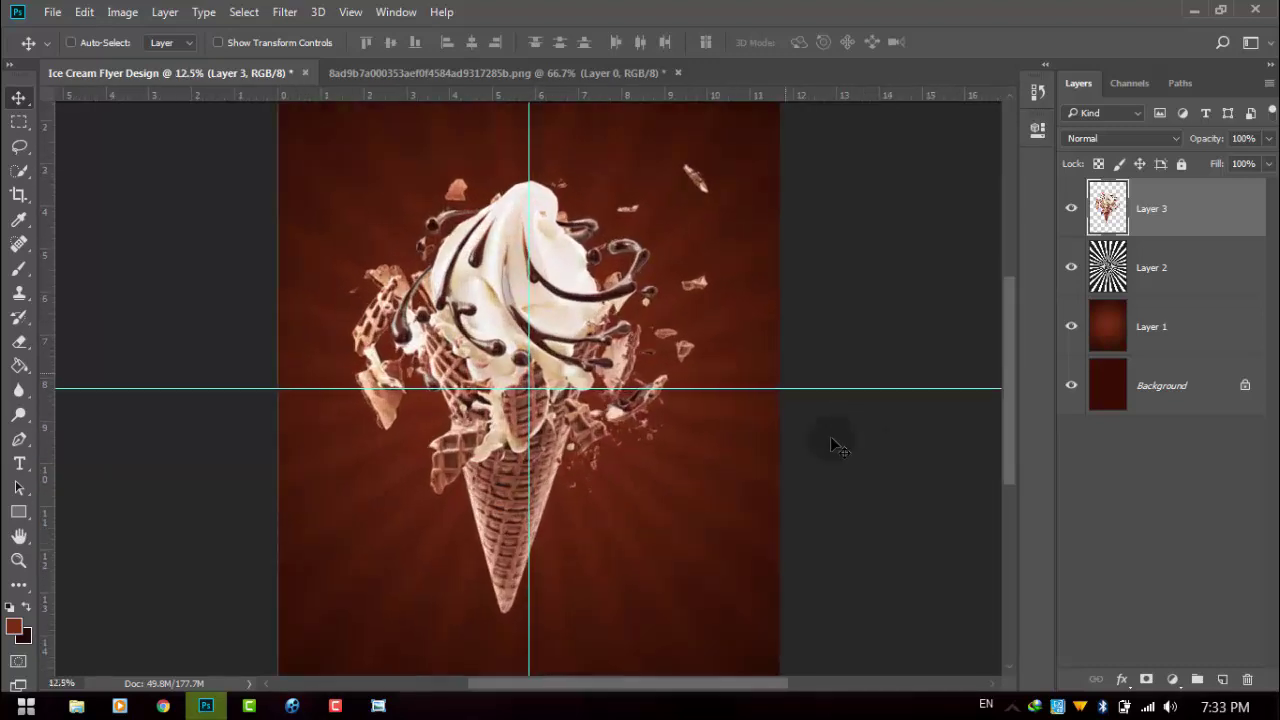
pyautogui.scroll(-3, 428, 459)
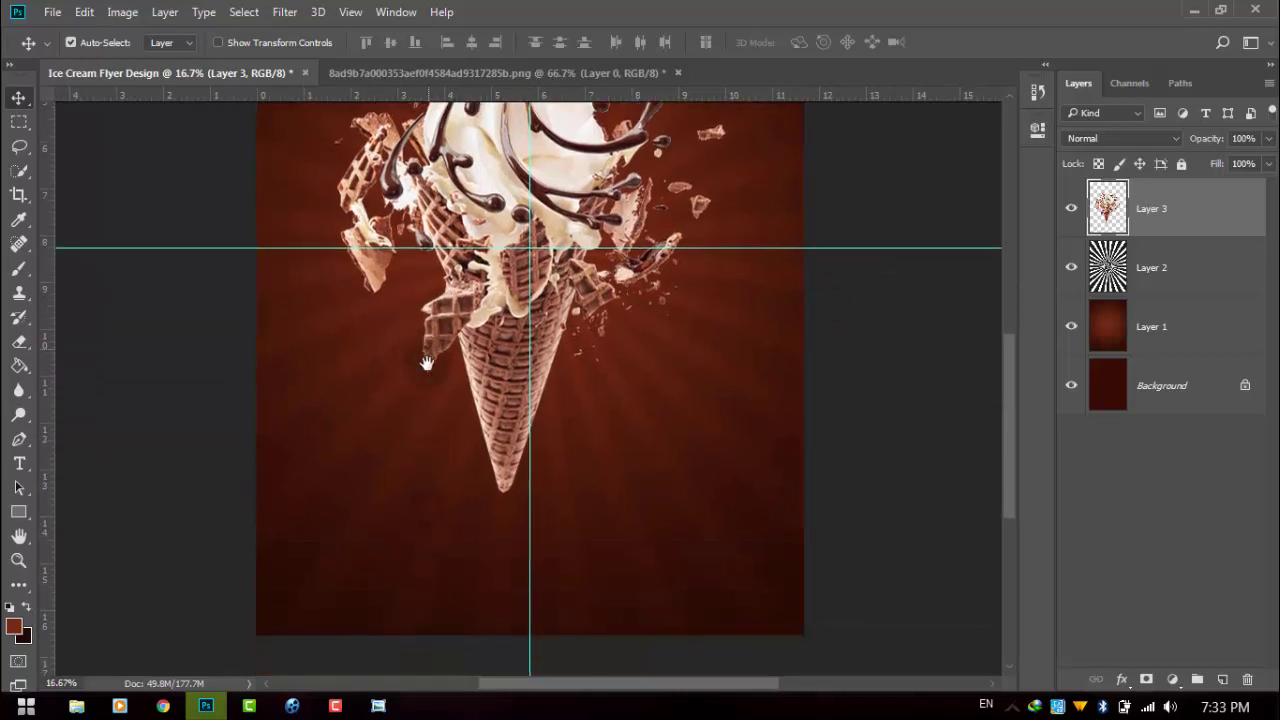
pyautogui.moveTo(493, 178); pyautogui.dragTo(519, 185)
pyautogui.click(920, 341)
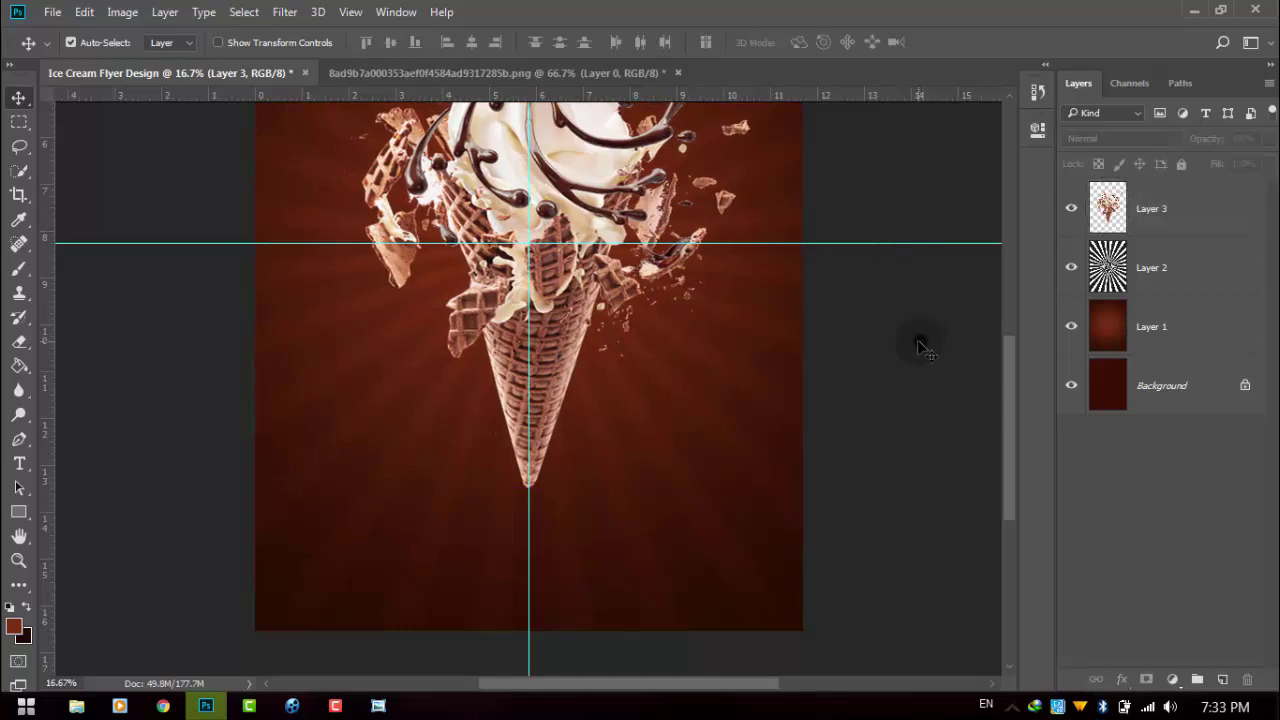
pyautogui.hotkey('ctrl', '-')
pyautogui.hotkey('ctrl', '-')
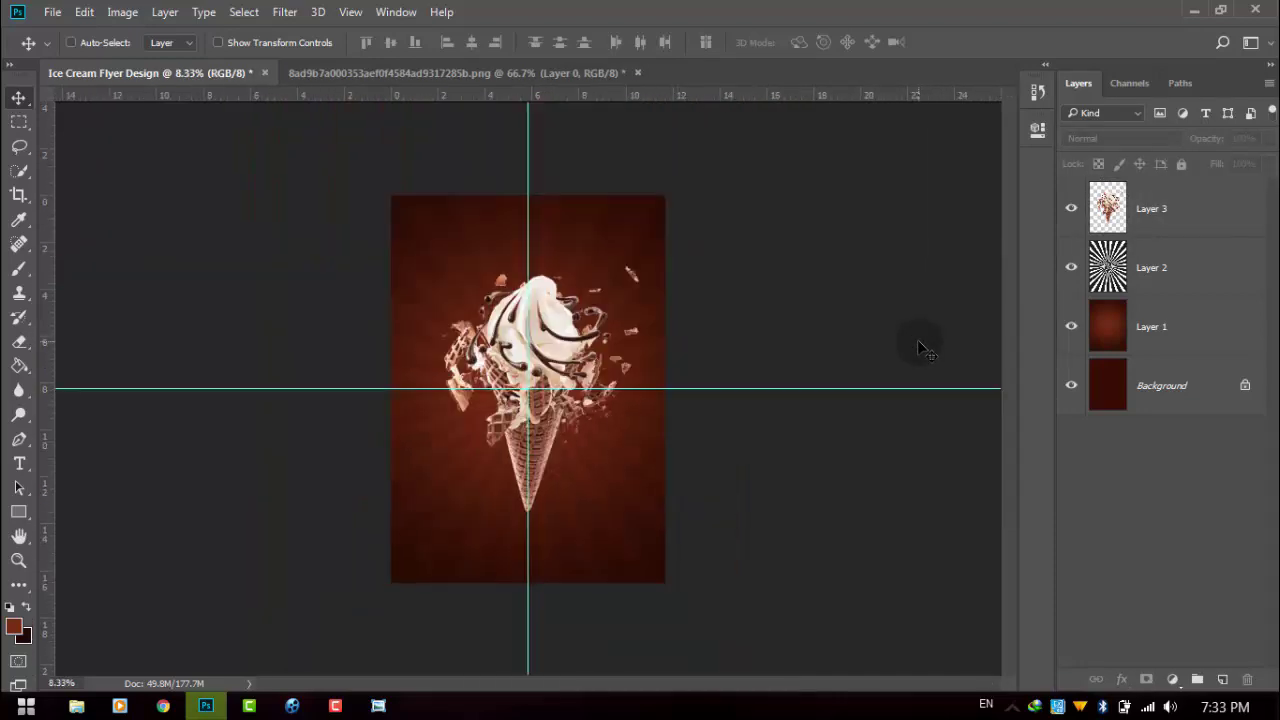
# Clear both guides, zoom to 16.7%, and select the cone's layer
pyautogui.click(352, 14)
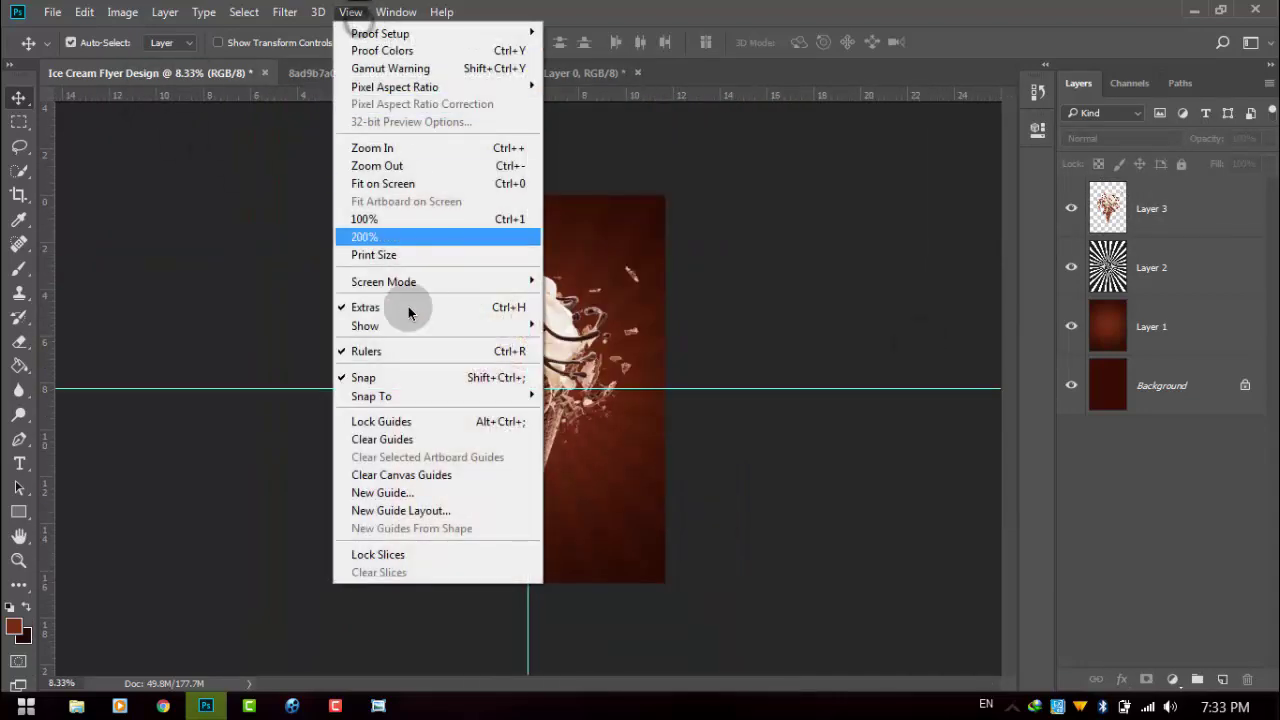
pyautogui.click(387, 438)
pyautogui.hotkey('ctrl', '+')
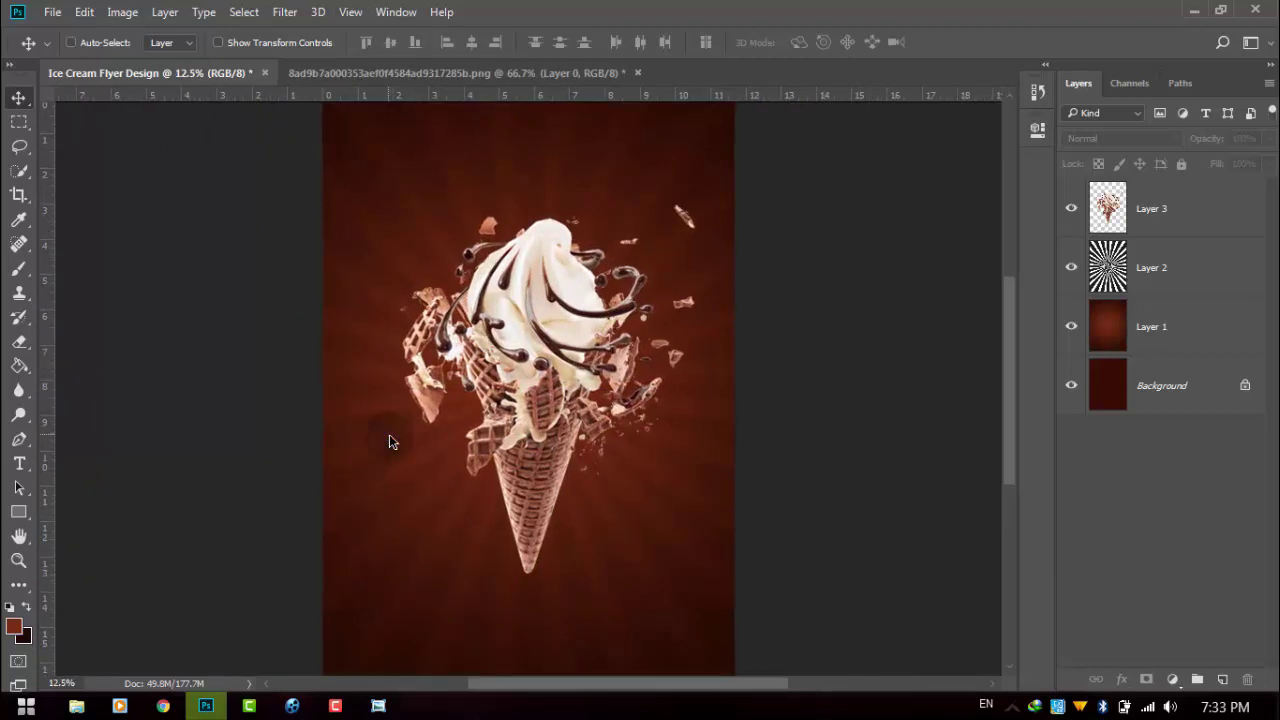
pyautogui.hotkey('ctrl', '+')
pyautogui.hotkey('ctrl', '-')
pyautogui.hotkey('ctrl', '+')
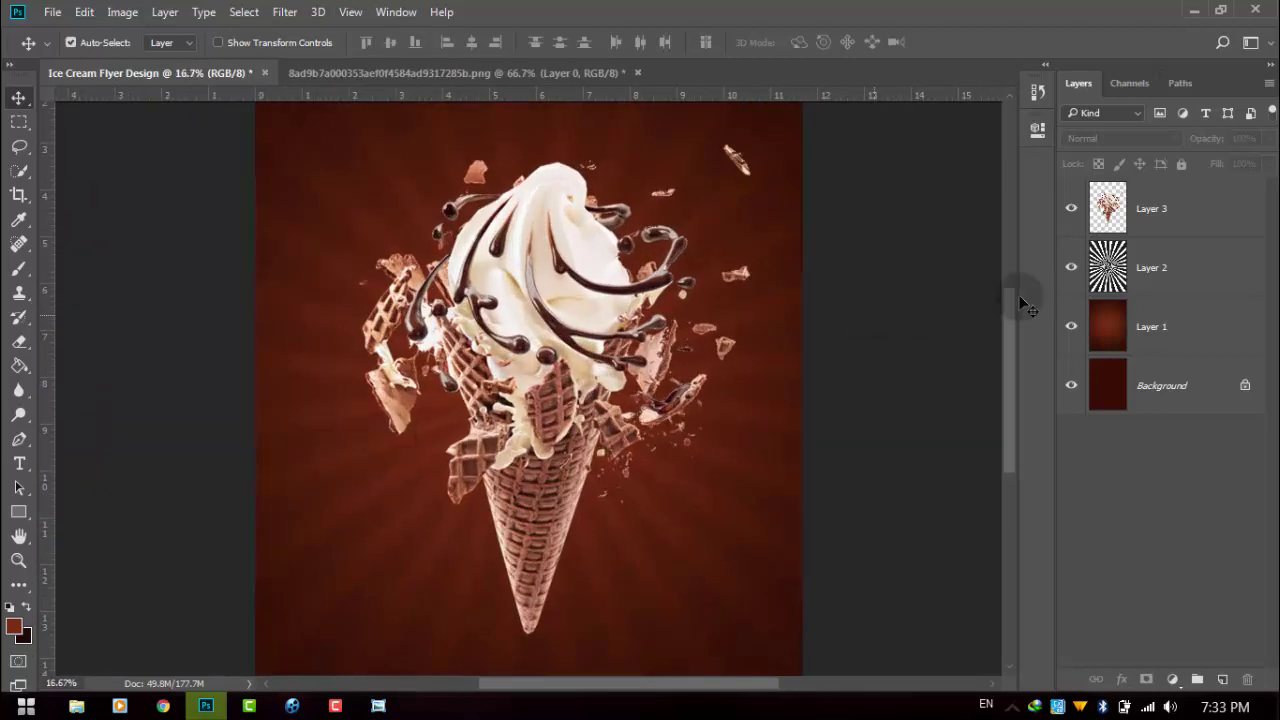
pyautogui.click(1191, 218)
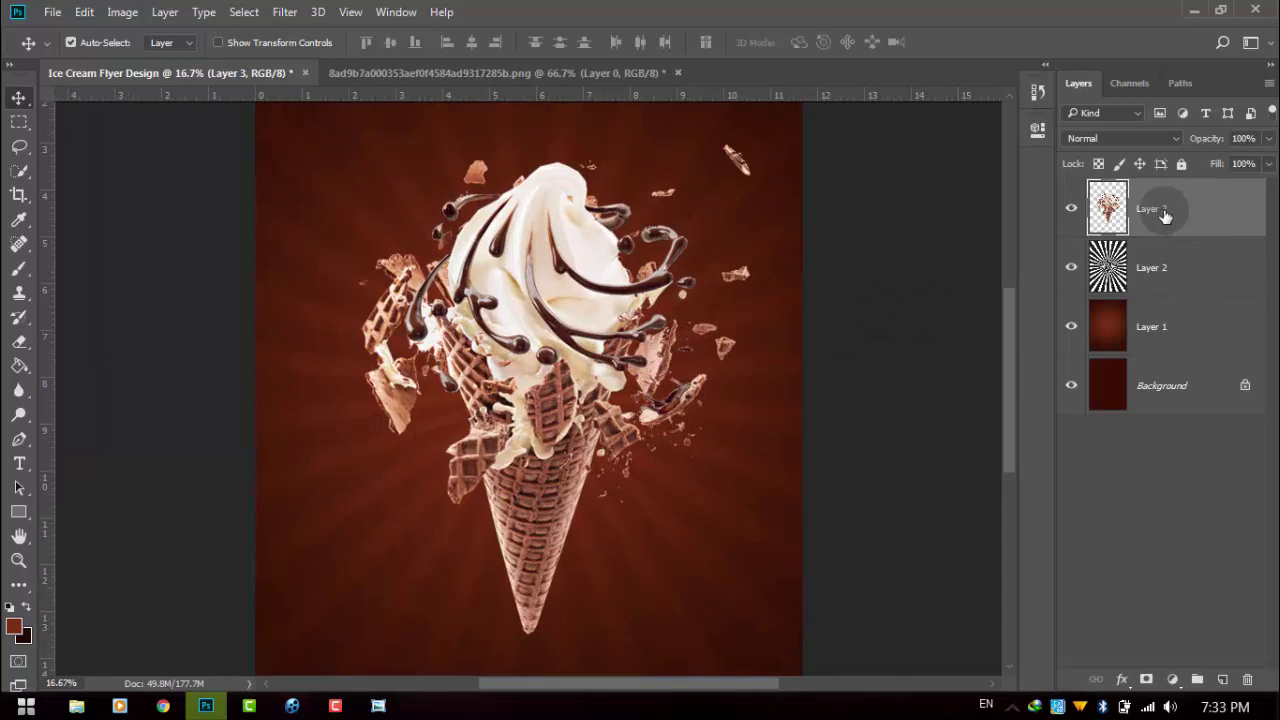
# Rename the cone layer Ice Cream and the sunburst layer Gradients
pyautogui.doubleClick(1158, 212)
pyautogui.write('Ice Cream')
pyautogui.doubleClick(1151, 269)
pyautogui.write('Gradients')
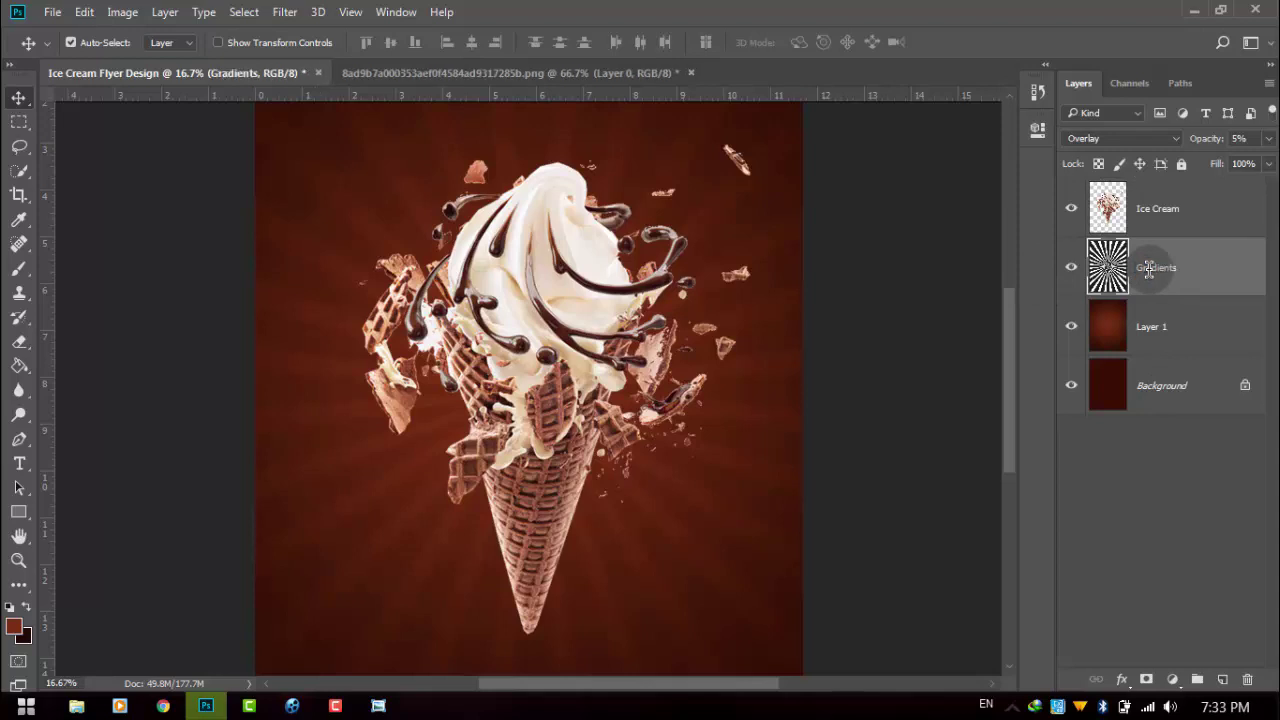
pyautogui.press('Return')
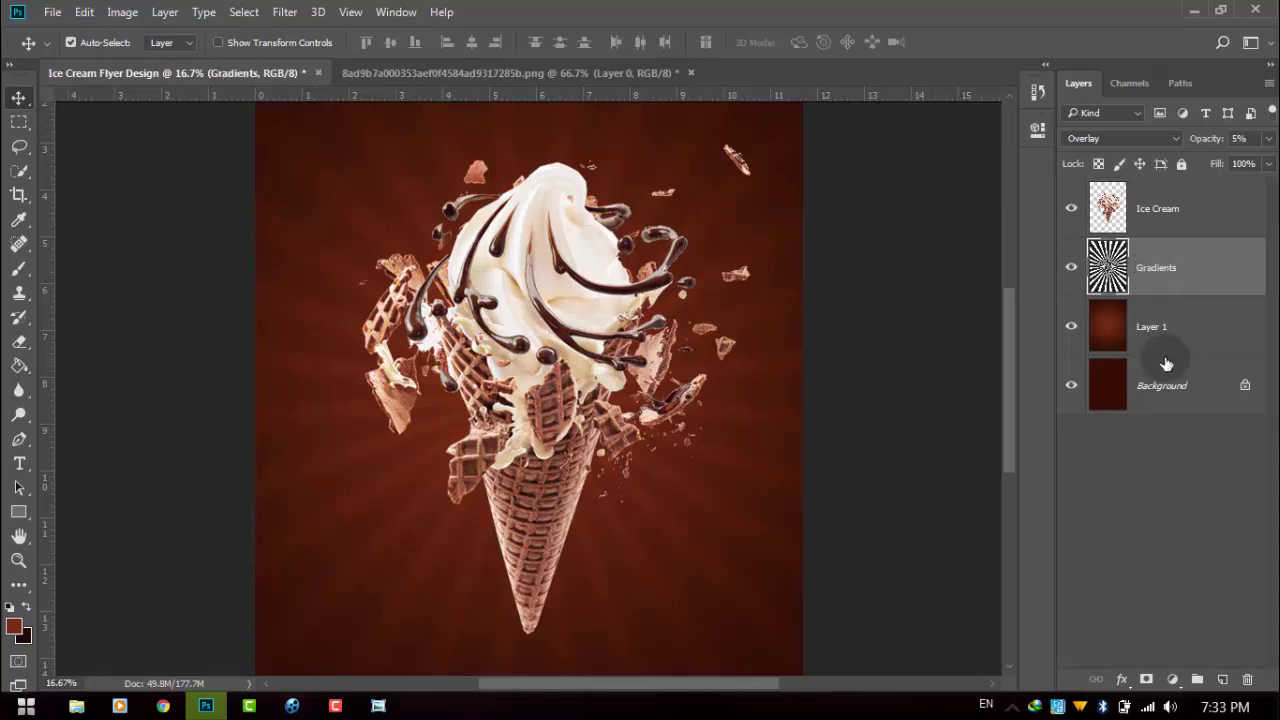
# Merge Layer 1 into the Background layer with Ctrl+E
pyautogui.click(1163, 328)
pyautogui.keyDown('shift'); pyautogui.click(1180, 393); pyautogui.keyUp('shift')
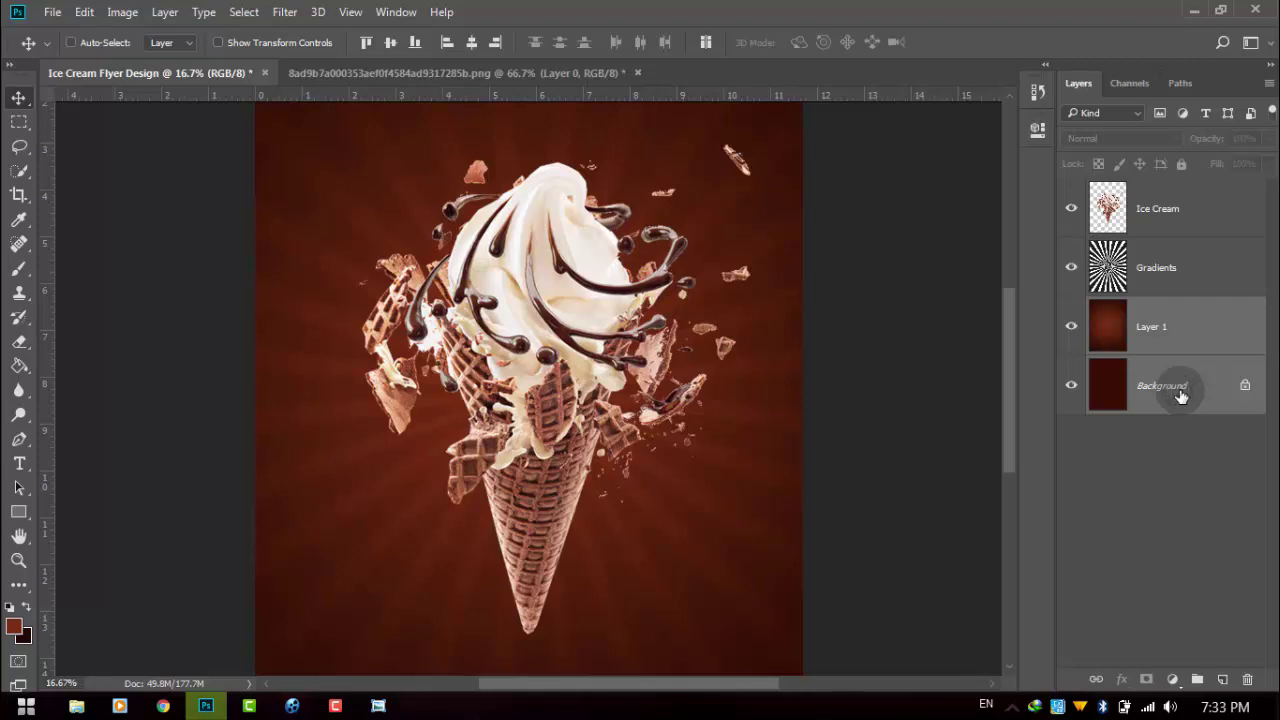
pyautogui.hotkey('ctrl', 'e')
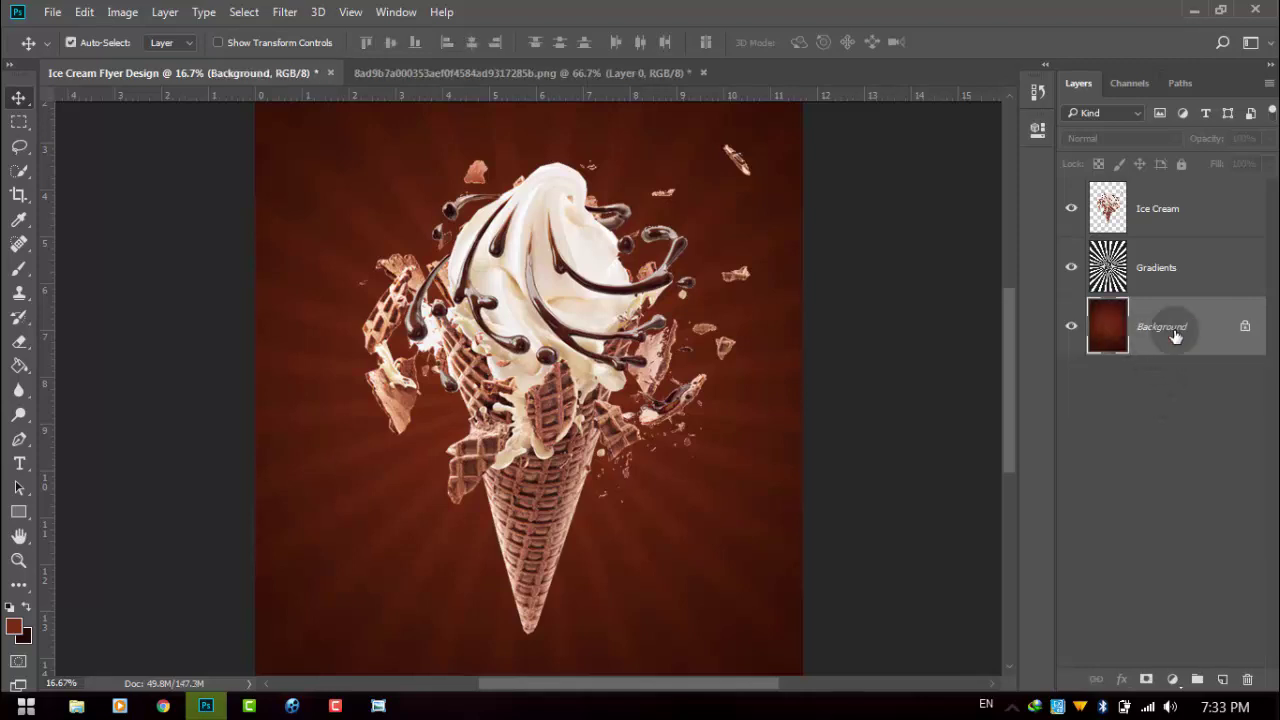
pyautogui.click(1213, 435)
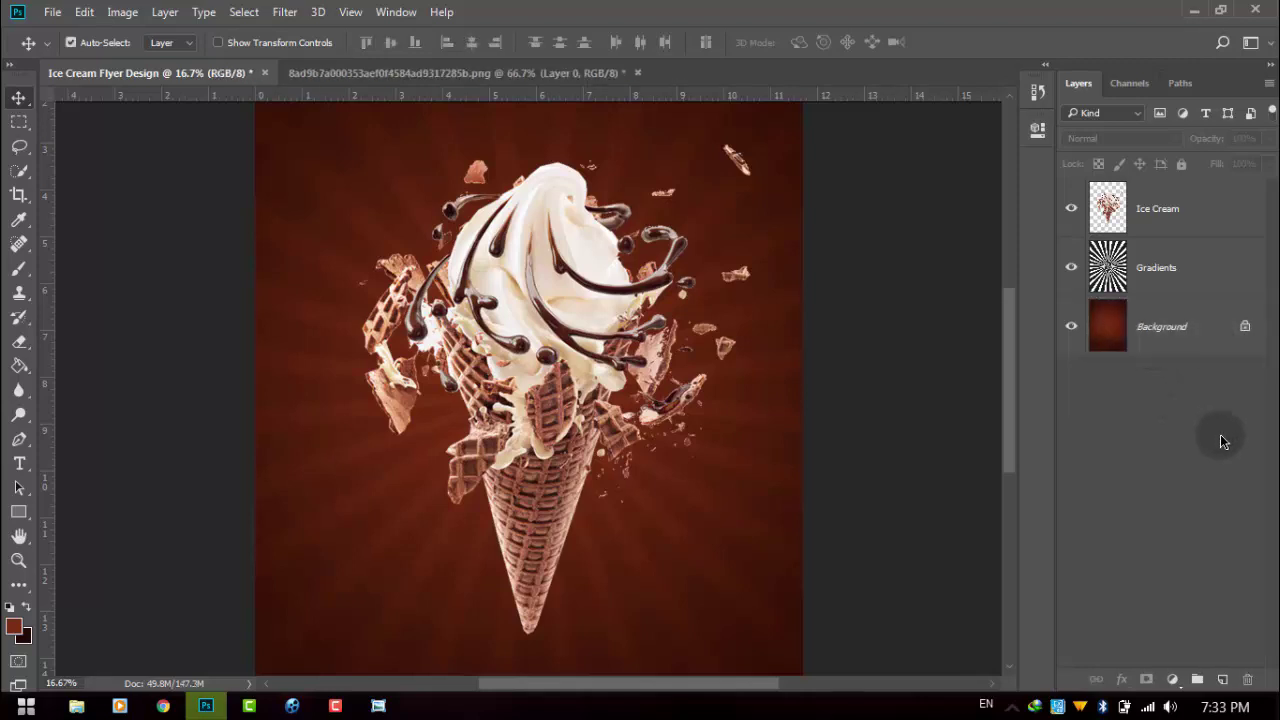
# Open the Ice Cream layer's Blending Options and enable Drop Shadow
pyautogui.rightClick(1174, 217)
pyautogui.click(868, 131)
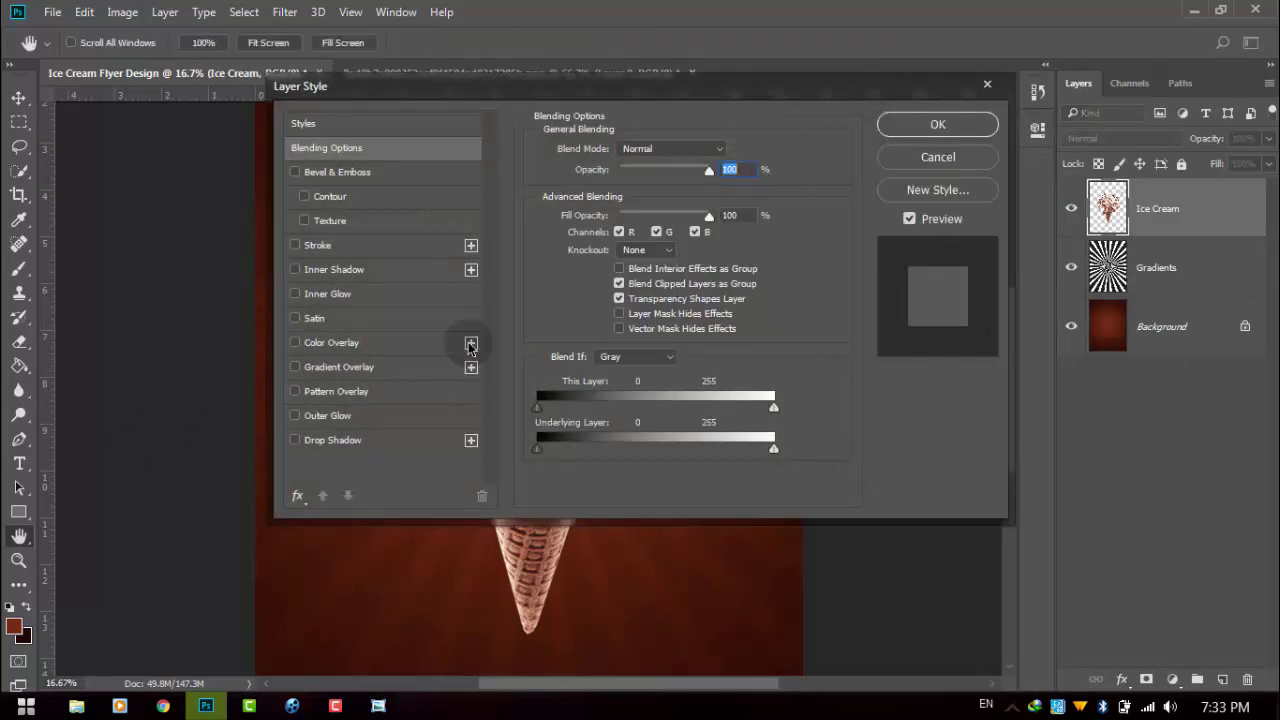
pyautogui.moveTo(461, 93)
pyautogui.mouseDown()
pyautogui.moveTo(747, 87)
pyautogui.moveTo(588, 120)
pyautogui.mouseUp()
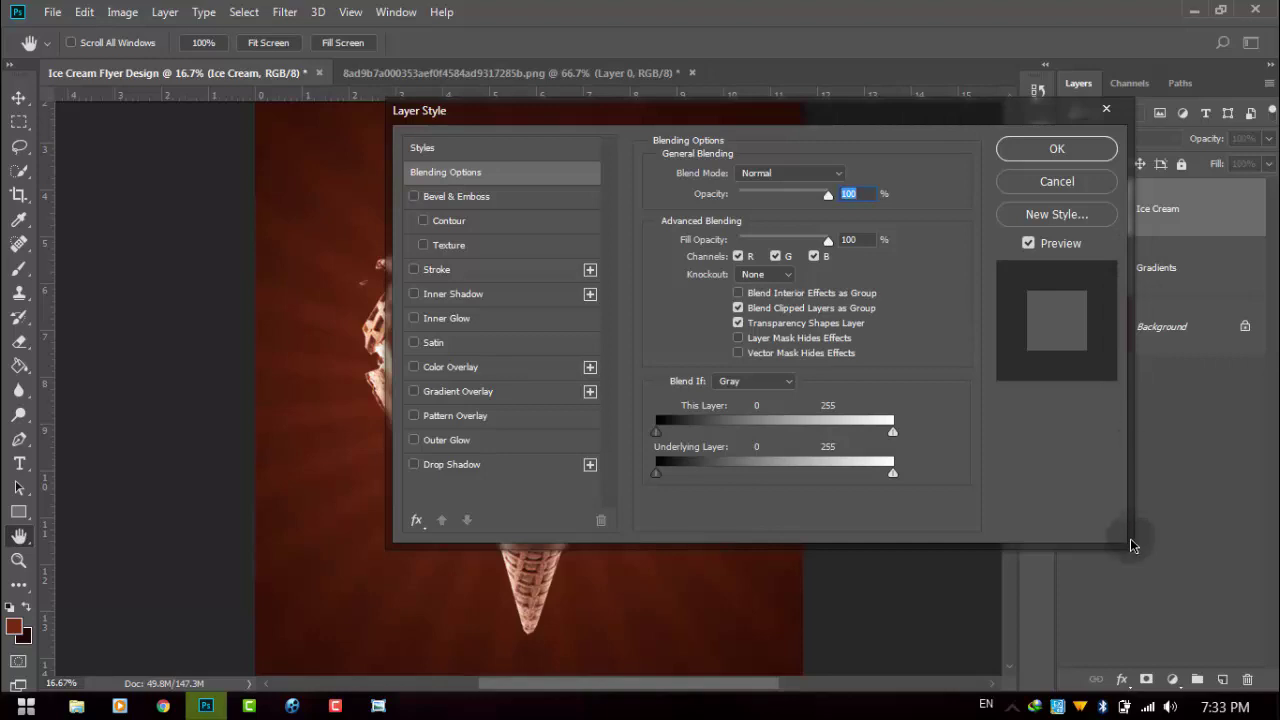
pyautogui.moveTo(392, 103); pyautogui.dragTo(645, 133)
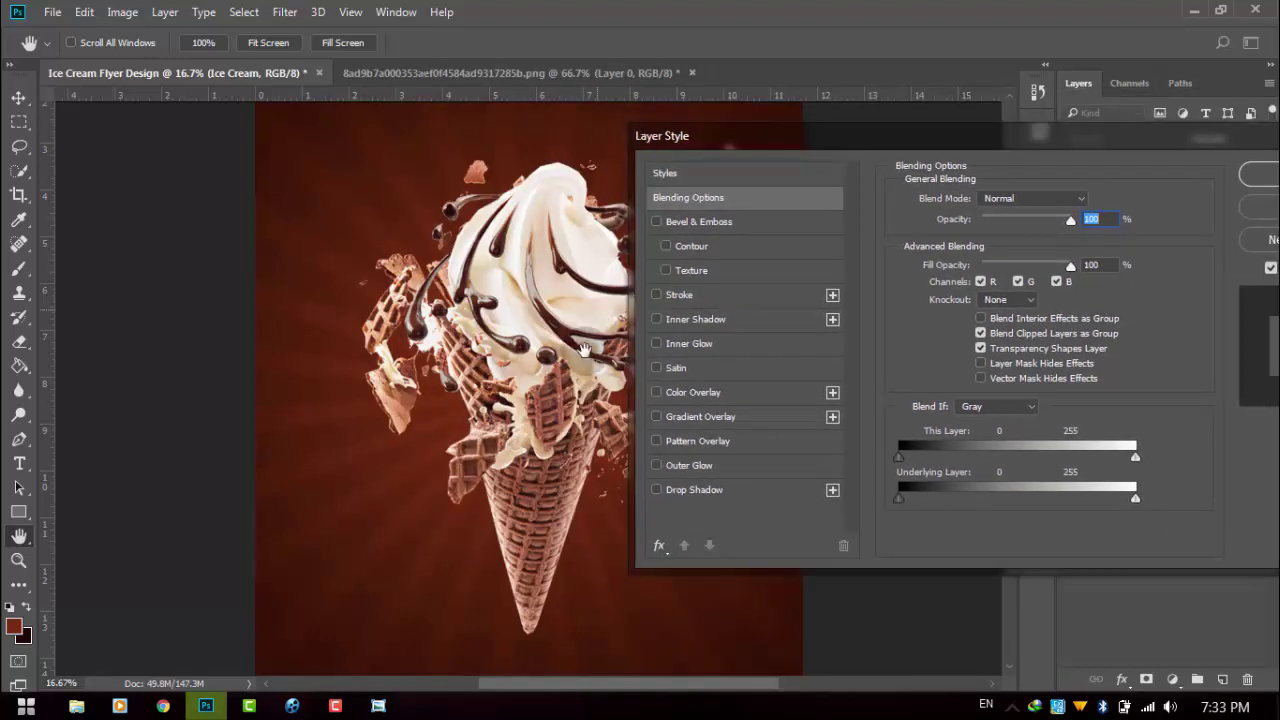
pyautogui.click(658, 490)
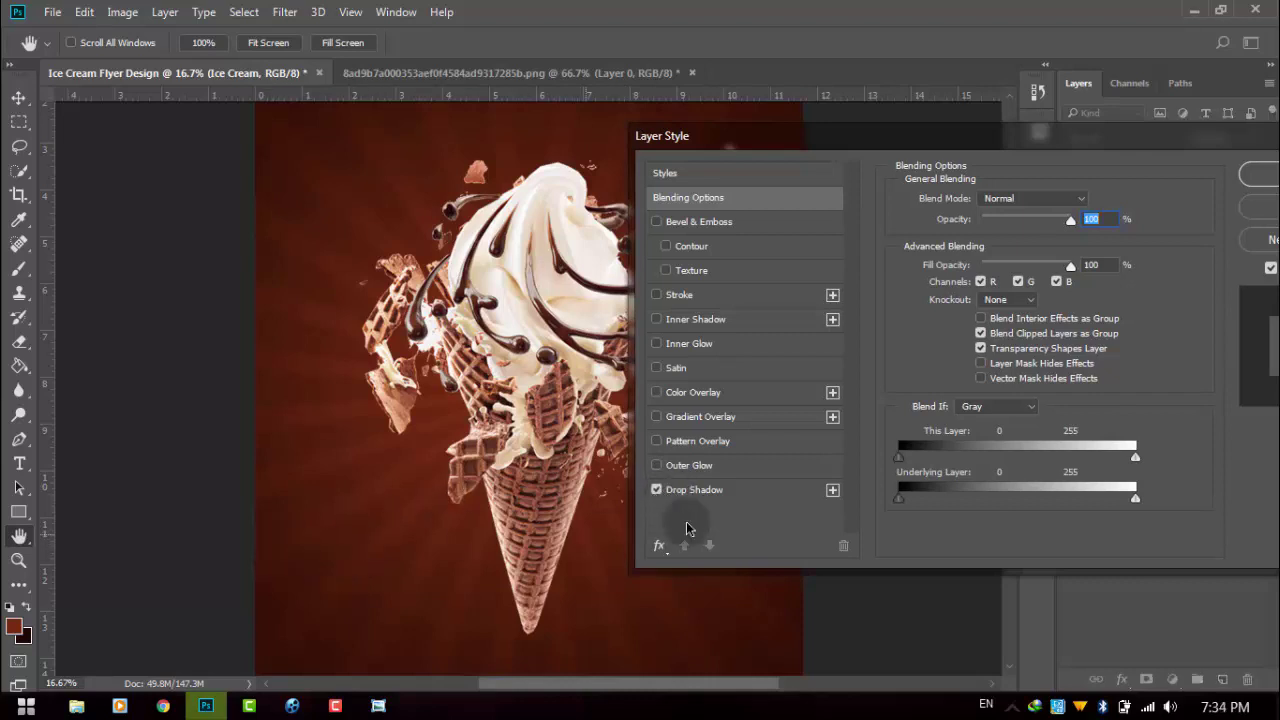
pyautogui.click(688, 490)
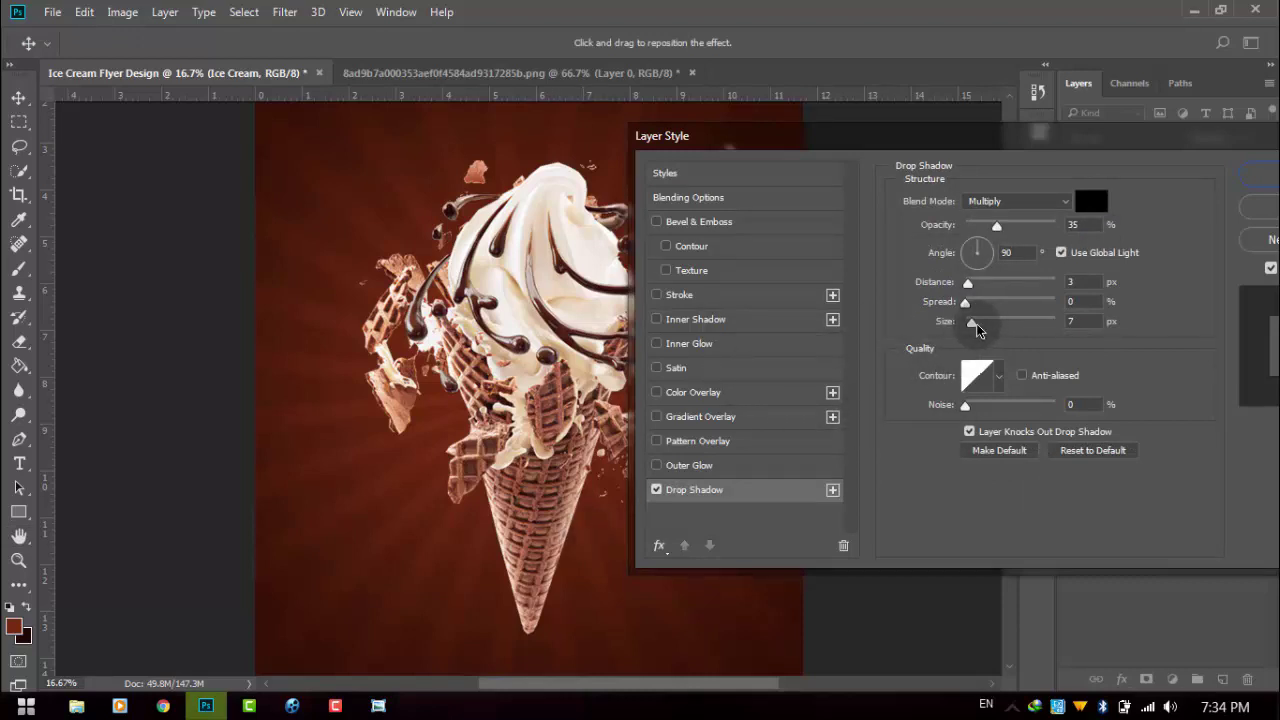
# Set the drop shadow to 80% opacity, 5% spread and 100 px size, and apply it
pyautogui.moveTo(976, 330); pyautogui.dragTo(1010, 331)
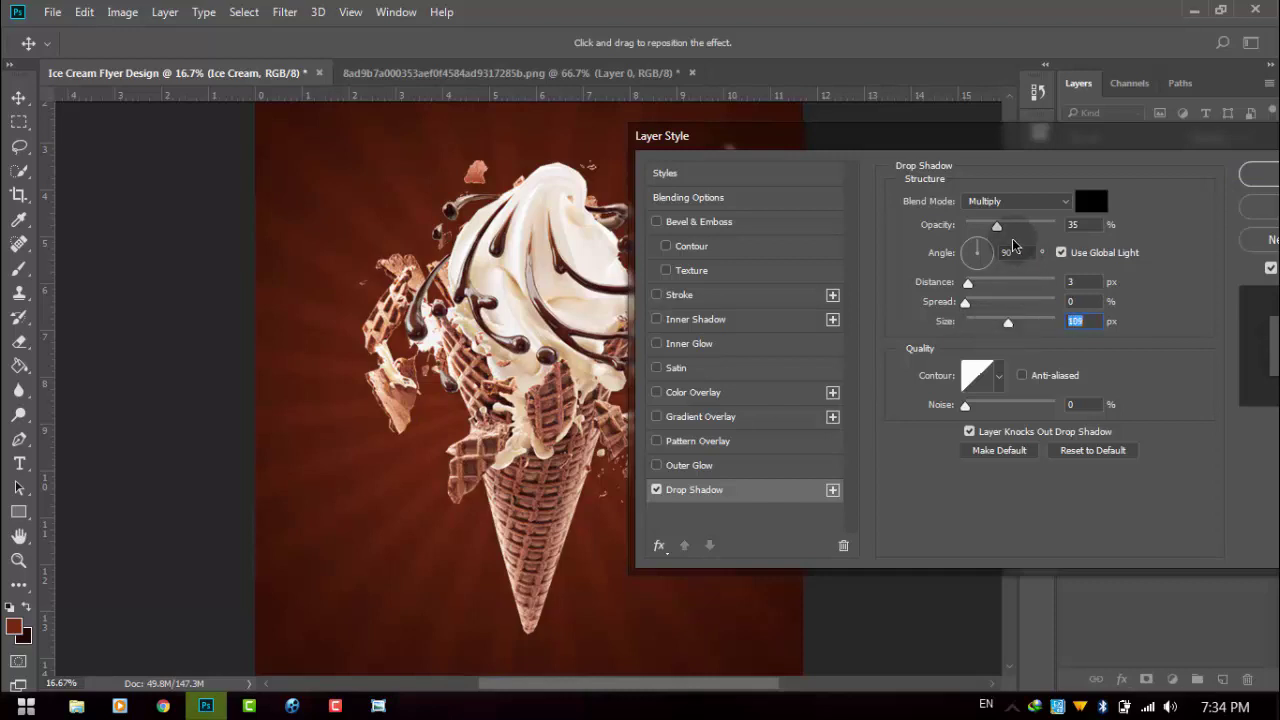
pyautogui.moveTo(997, 226); pyautogui.dragTo(1040, 233)
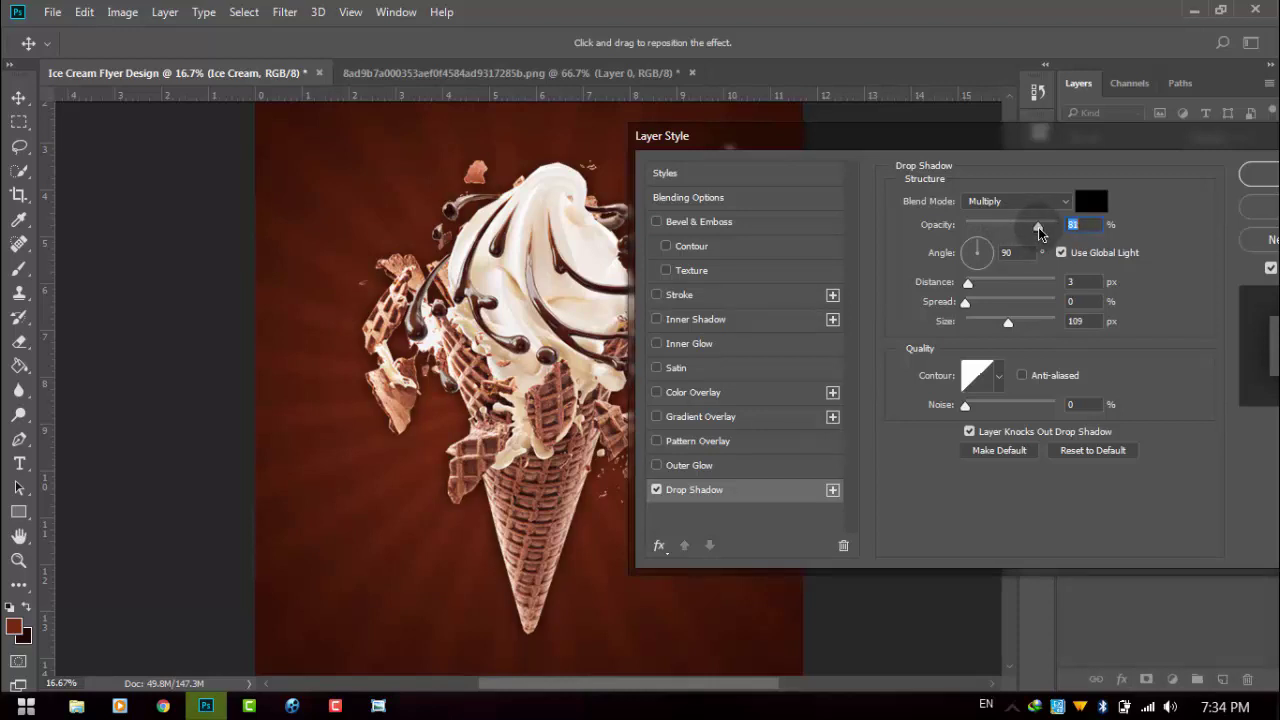
pyautogui.moveTo(1040, 233); pyautogui.dragTo(1035, 236)
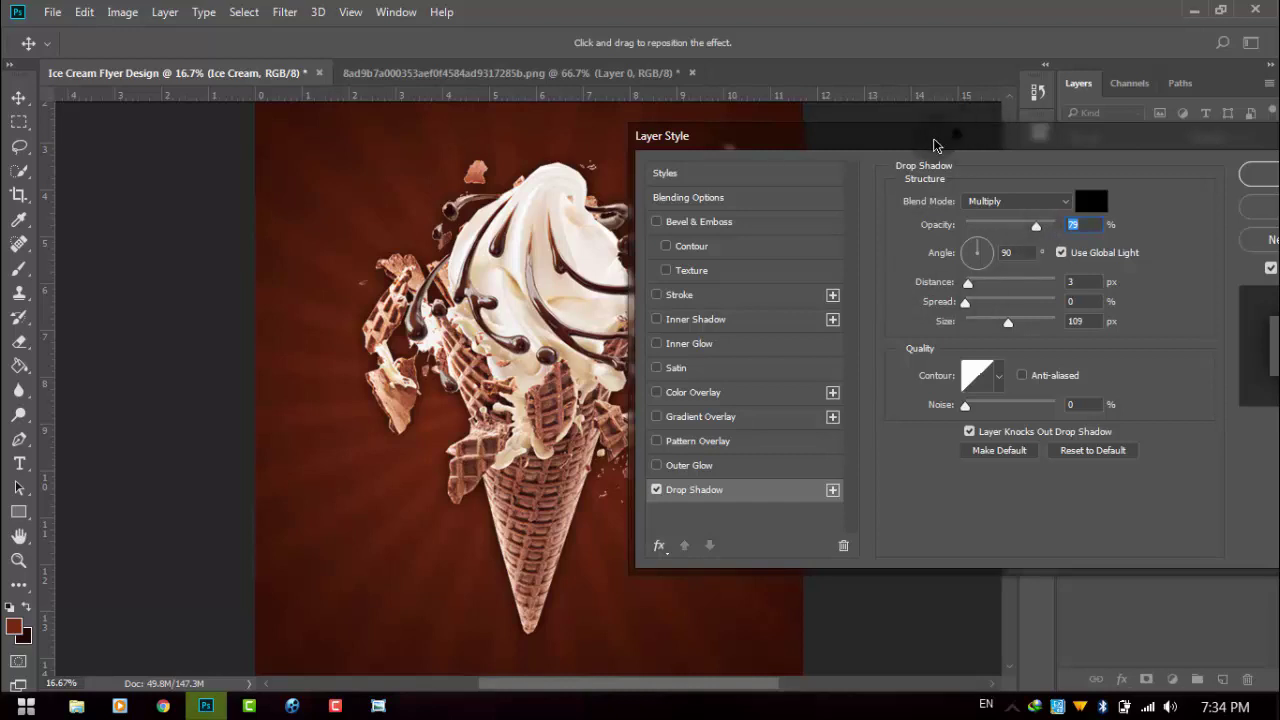
pyautogui.moveTo(956, 139); pyautogui.dragTo(820, 150)
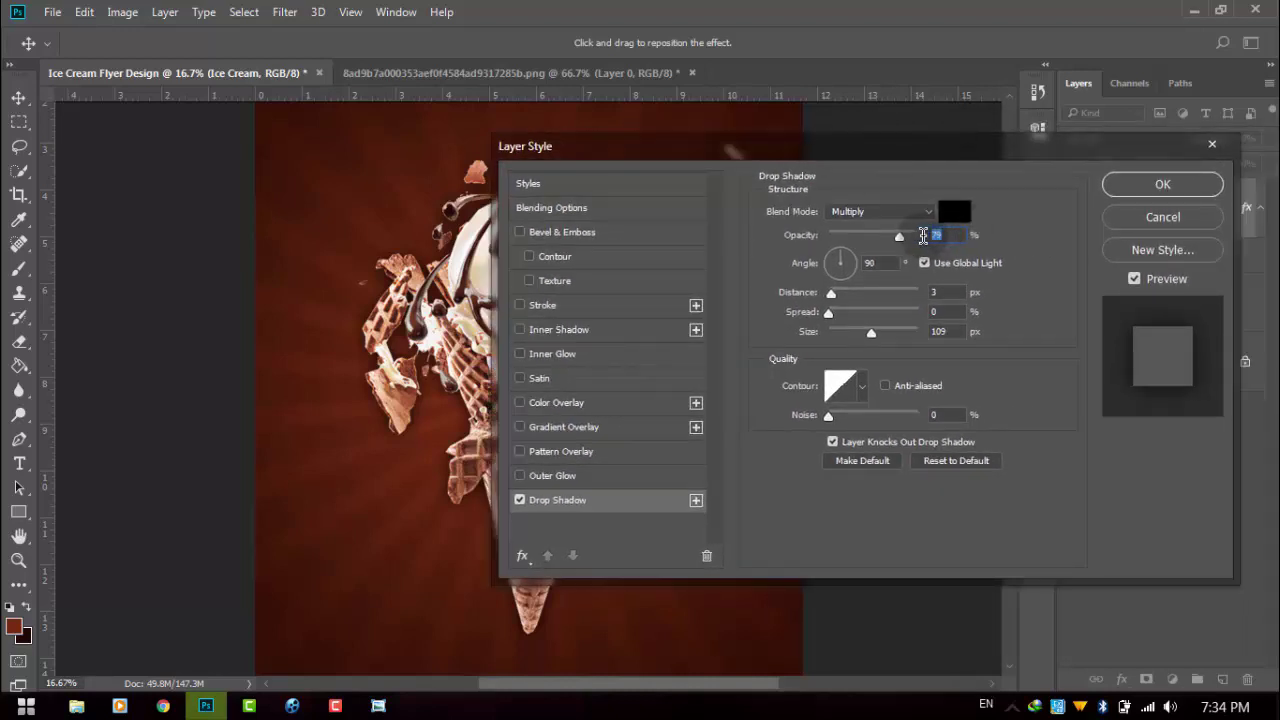
pyautogui.write('80')
pyautogui.moveTo(737, 157)
pyautogui.mouseDown()
pyautogui.moveTo(988, 174)
pyautogui.moveTo(1107, 289)
pyautogui.moveTo(995, 216)
pyautogui.mouseUp()
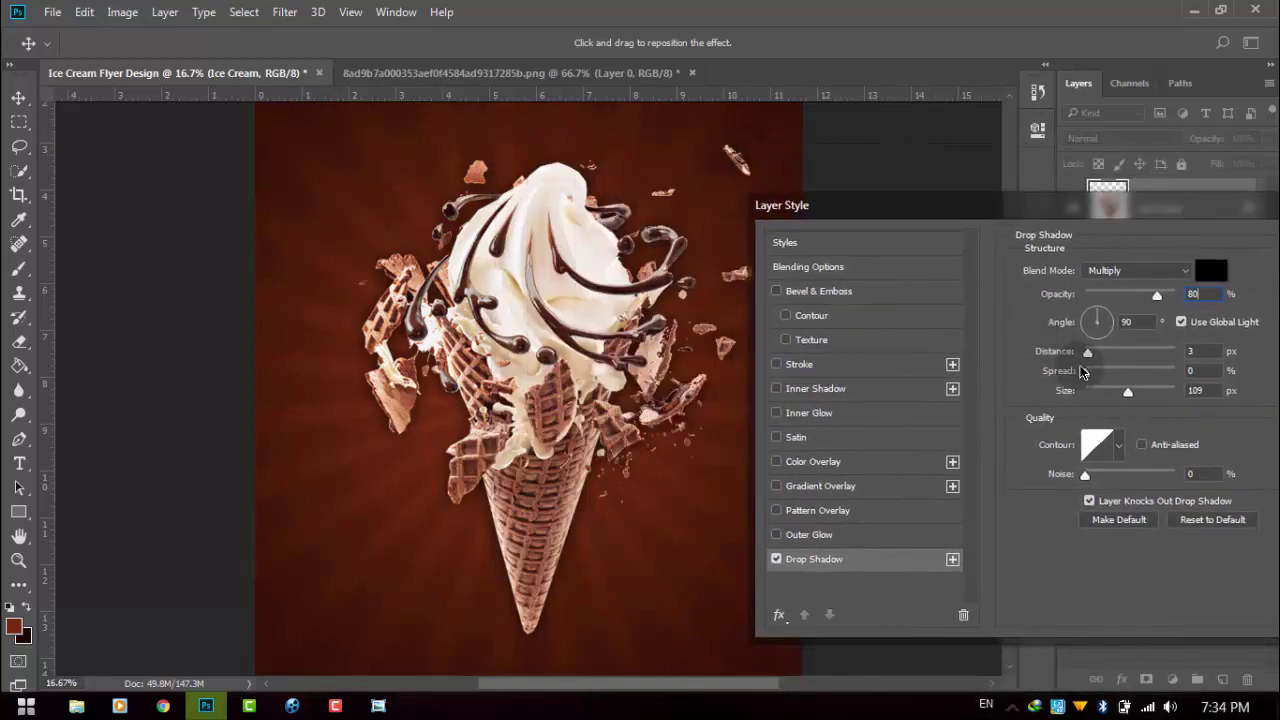
pyautogui.moveTo(1100, 378); pyautogui.dragTo(1091, 378)
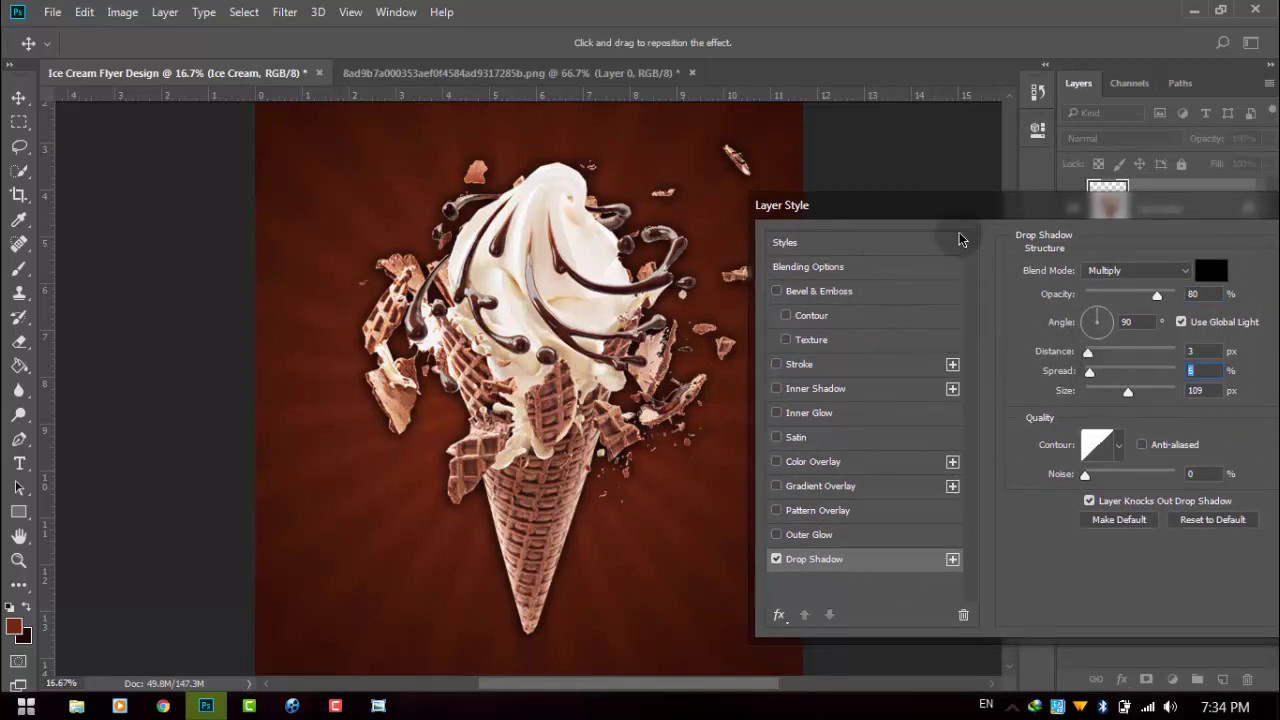
pyautogui.moveTo(856, 212); pyautogui.dragTo(583, 213)
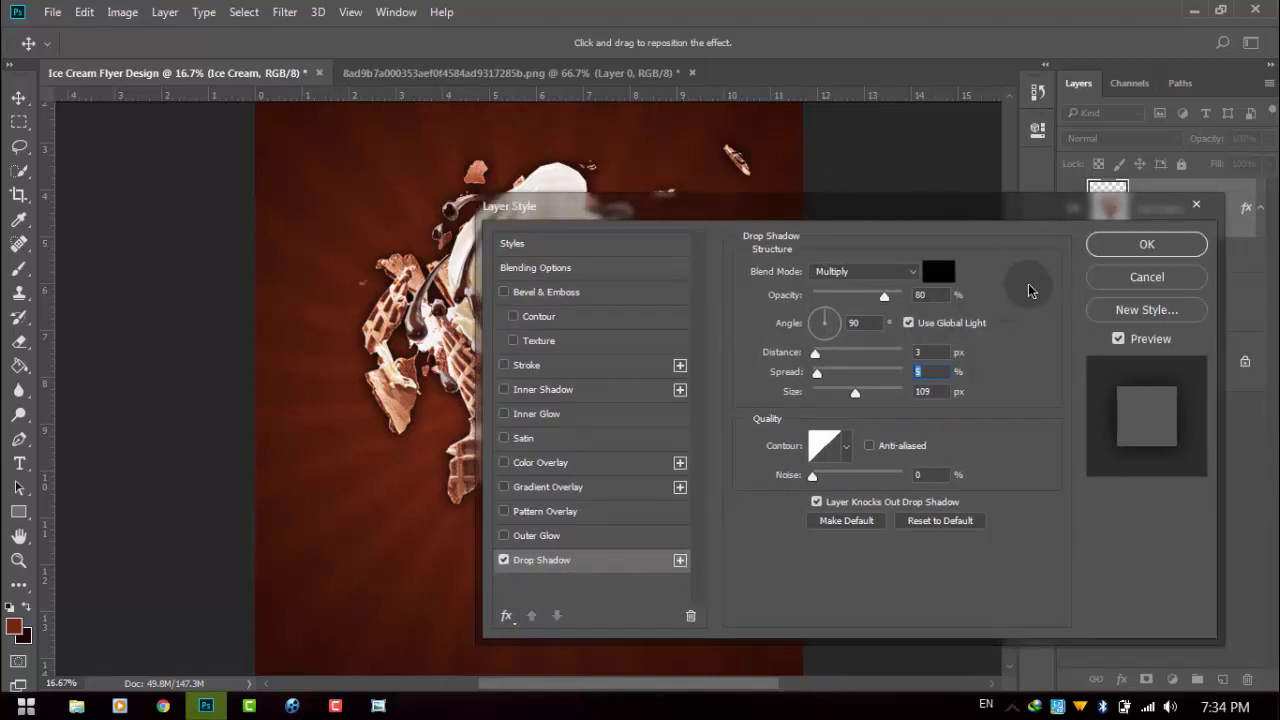
pyautogui.moveTo(855, 392); pyautogui.dragTo(849, 394)
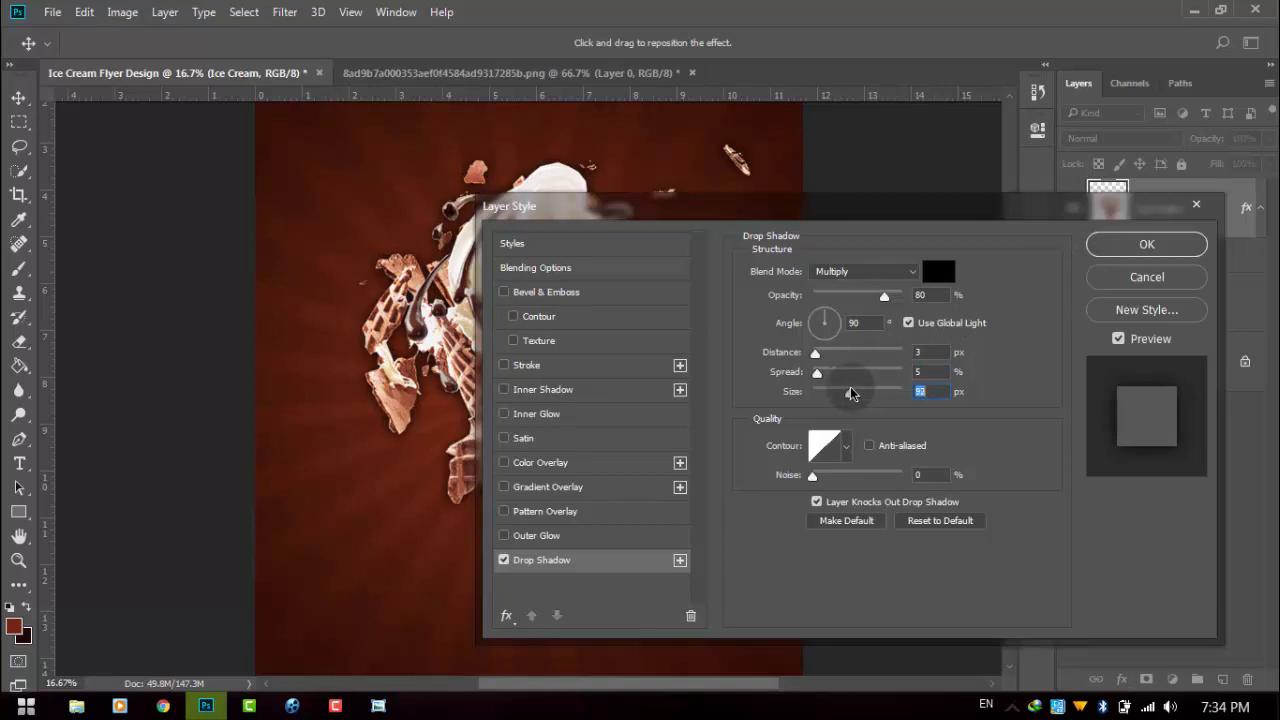
pyautogui.write('100')
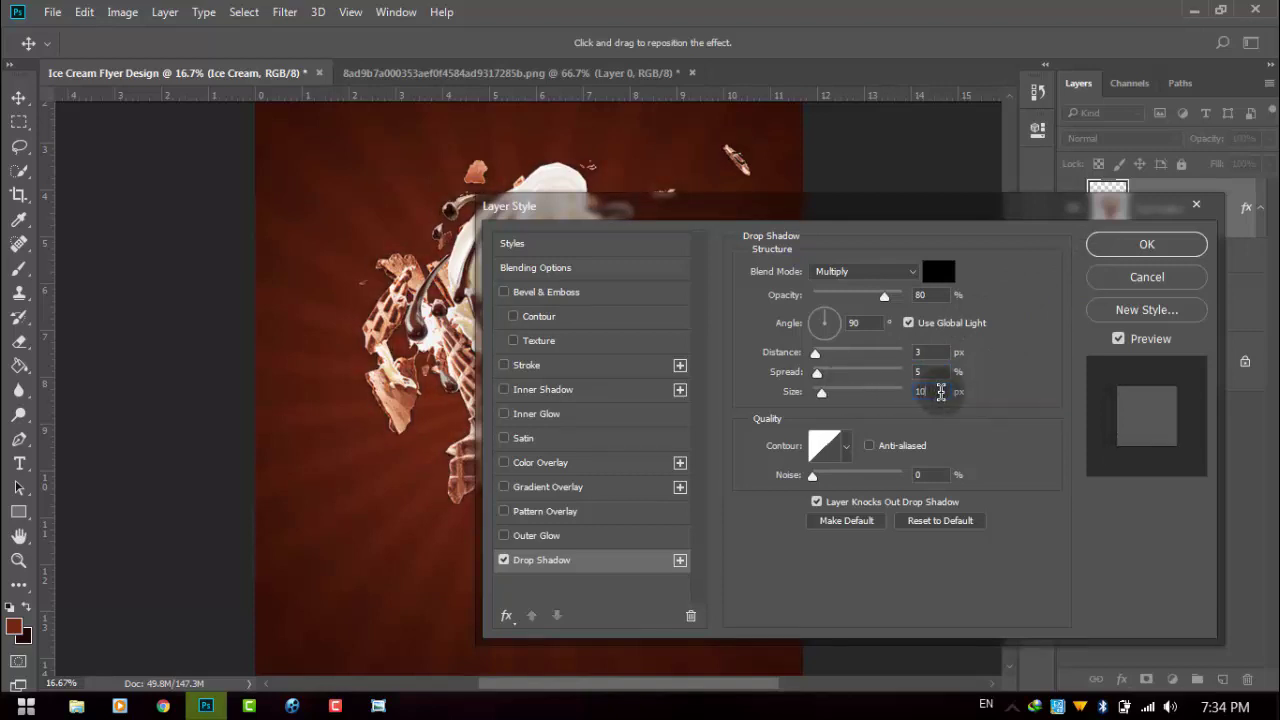
pyautogui.press('Return')
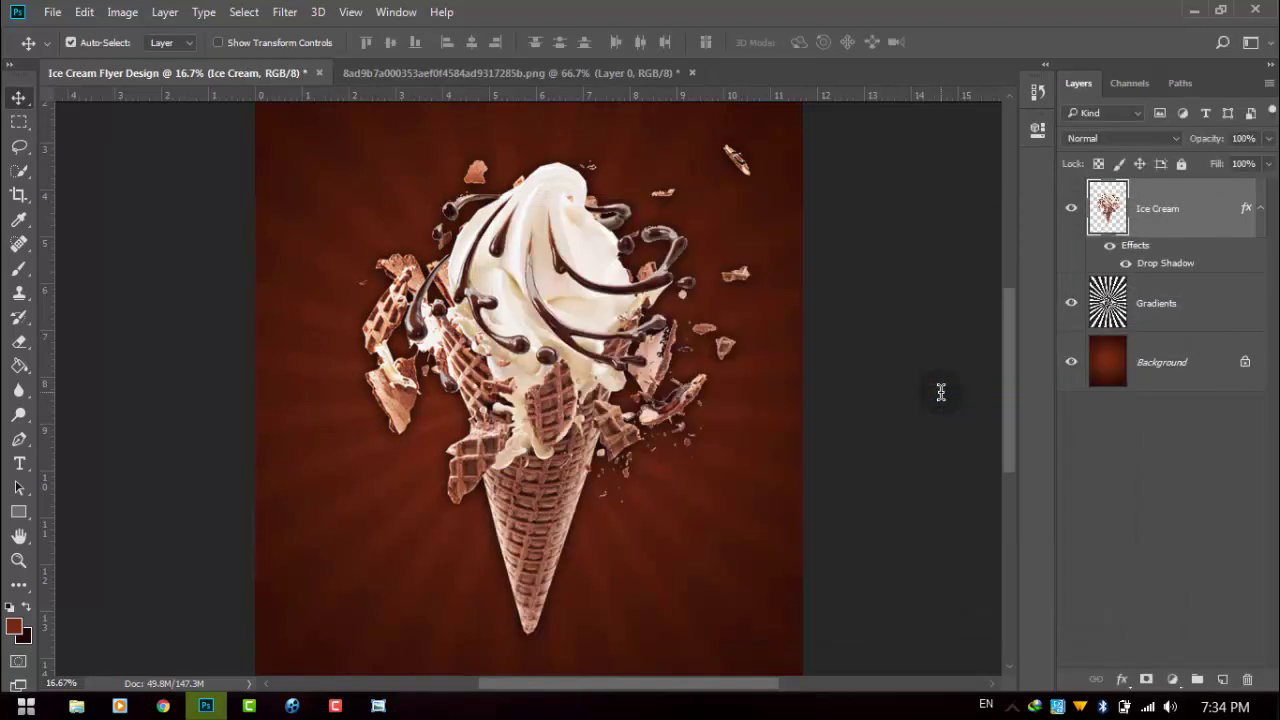
pyautogui.hotkey('ctrl', '-')
pyautogui.hotkey('ctrl', '-')
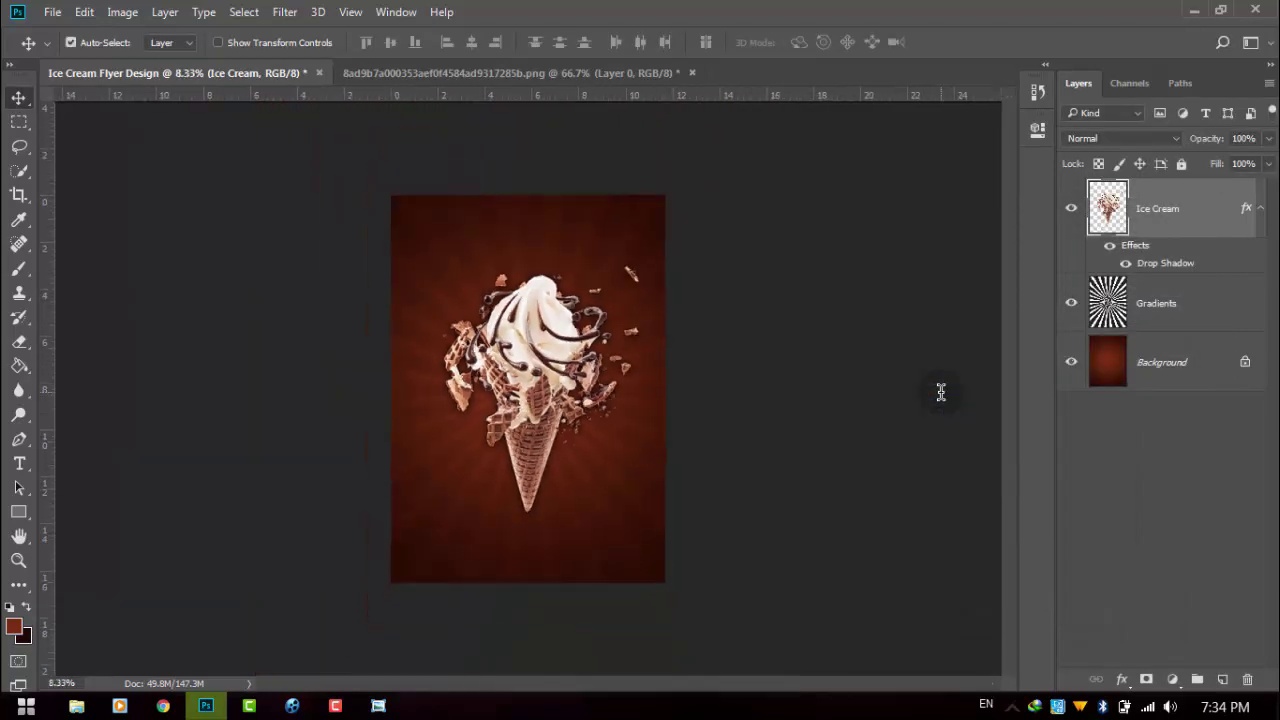
# Draw a wide rectangle across the lower part of the cone
pyautogui.hotkey('ctrl', '+')
pyautogui.hotkey('ctrl', '+')
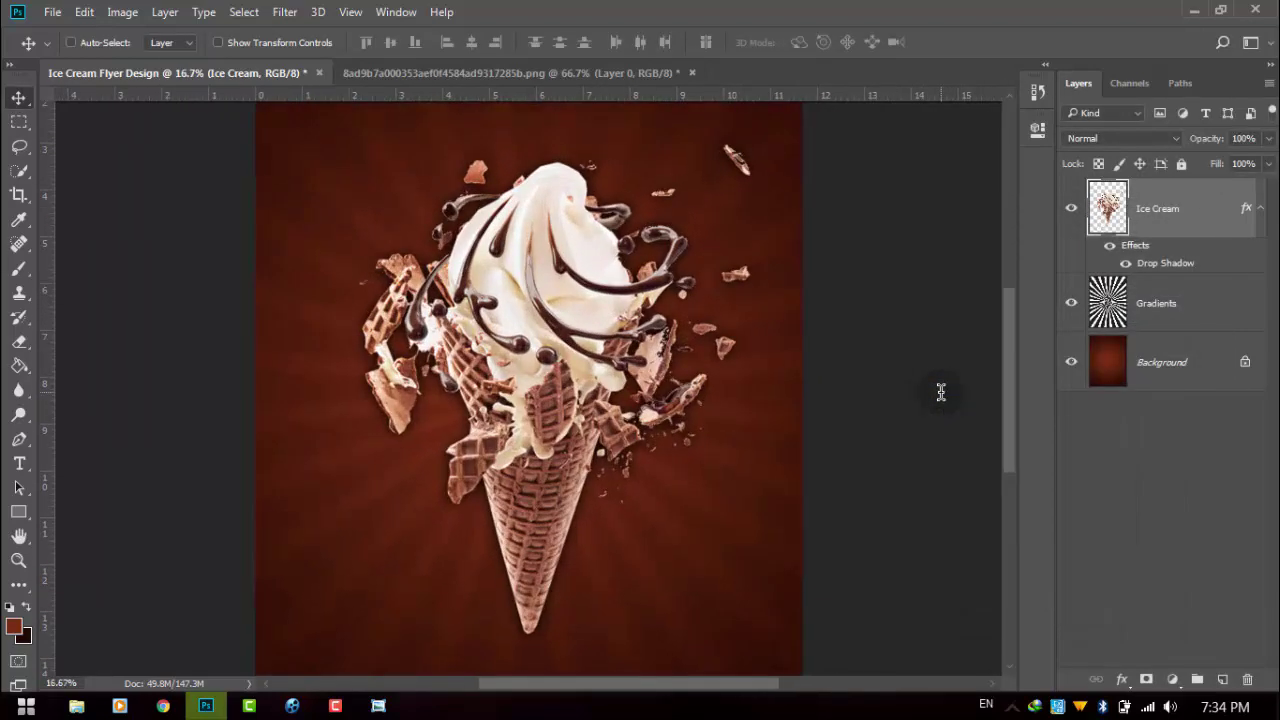
pyautogui.hotkey('ctrl', '-')
pyautogui.hotkey('ctrl', '-')
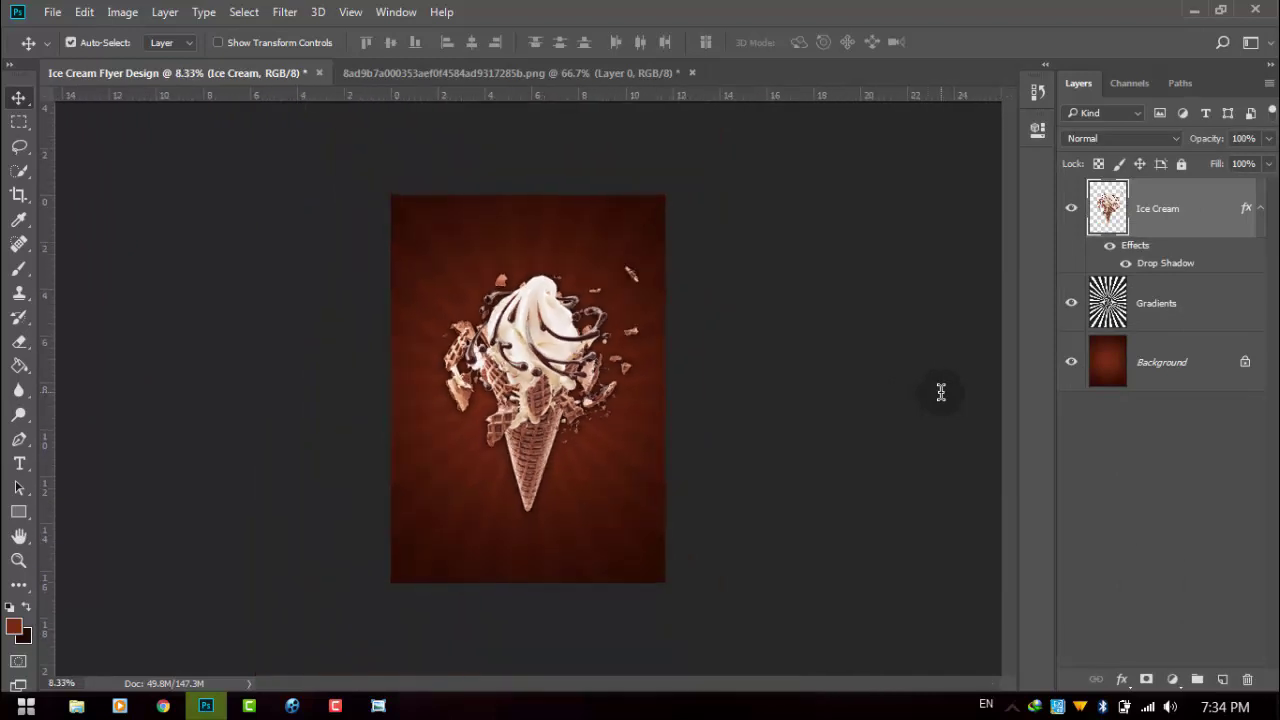
pyautogui.hotkey('ctrl', '+')
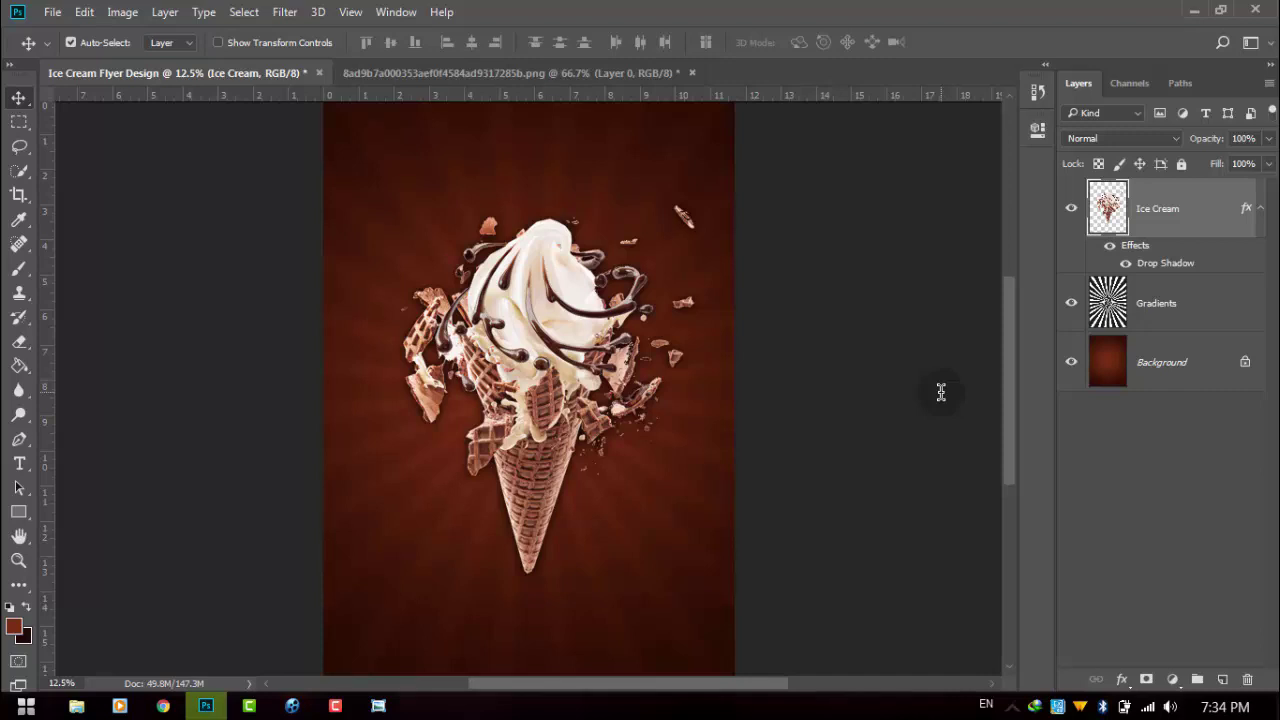
pyautogui.scroll(1, 940, 392)
pyautogui.hotkey('ctrl', '+')
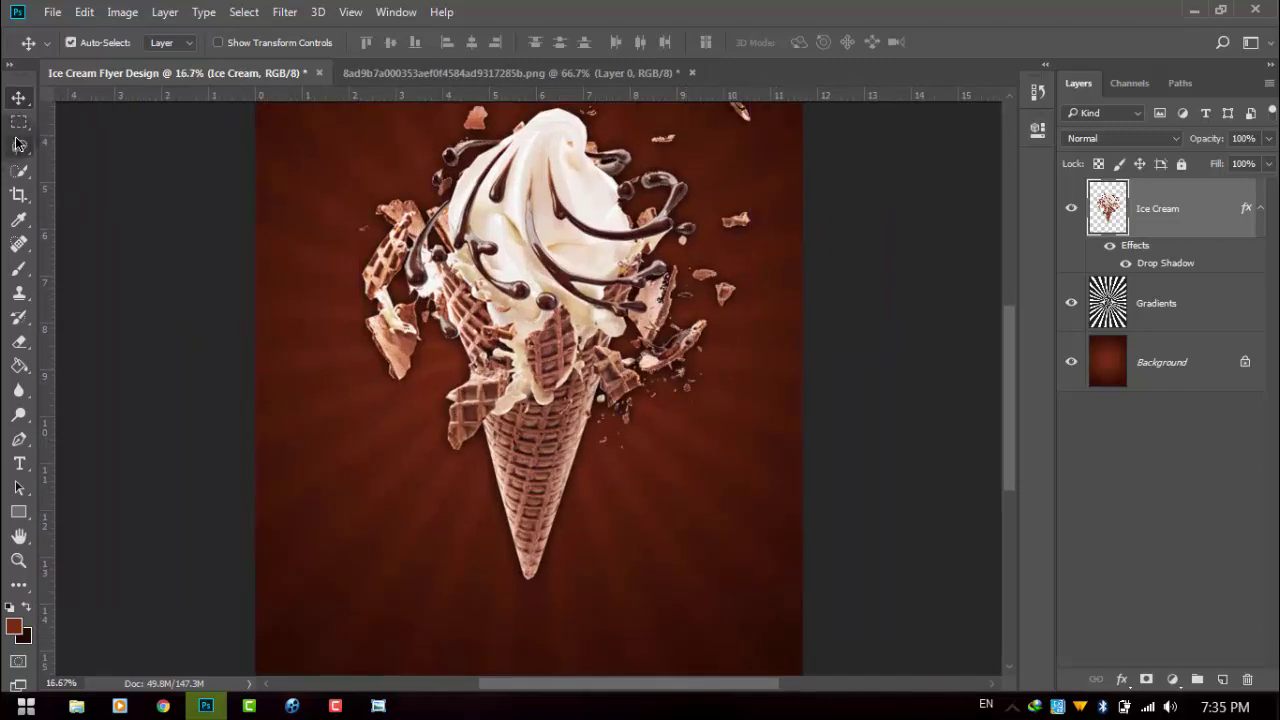
pyautogui.press('u')
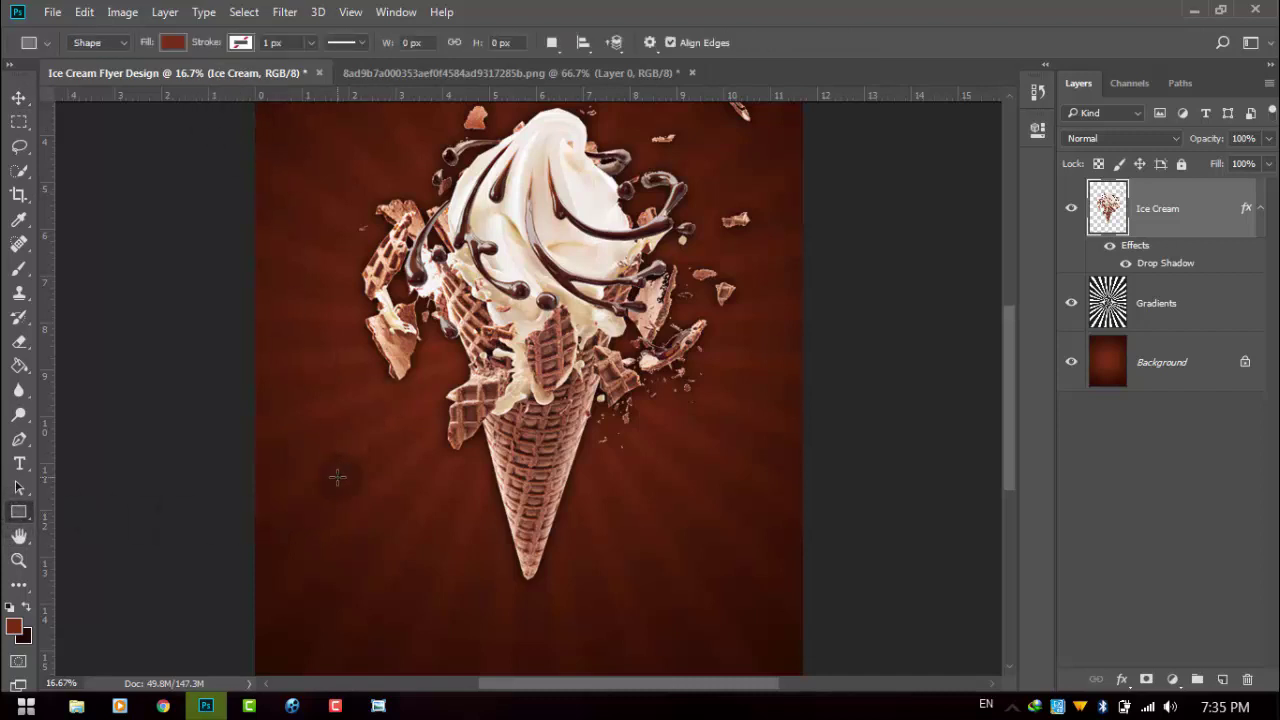
pyautogui.moveTo(337, 477); pyautogui.dragTo(683, 530)
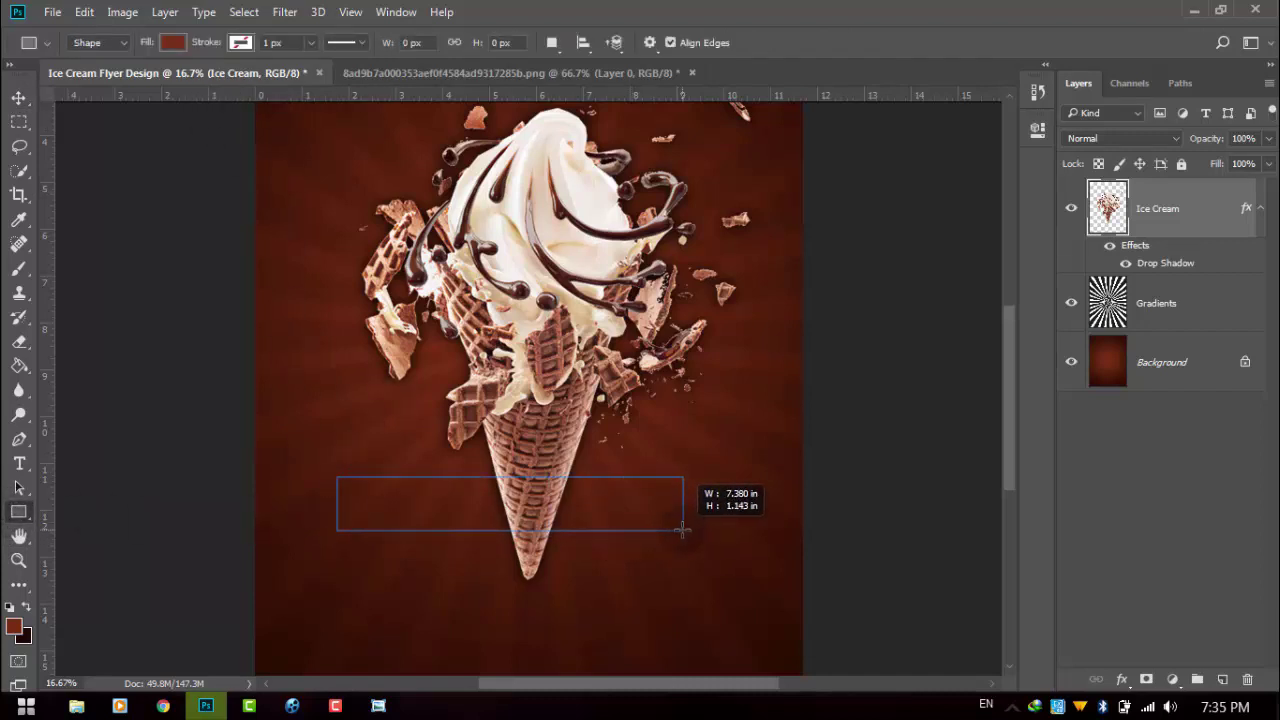
pyautogui.moveTo(683, 530); pyautogui.dragTo(651, 535)
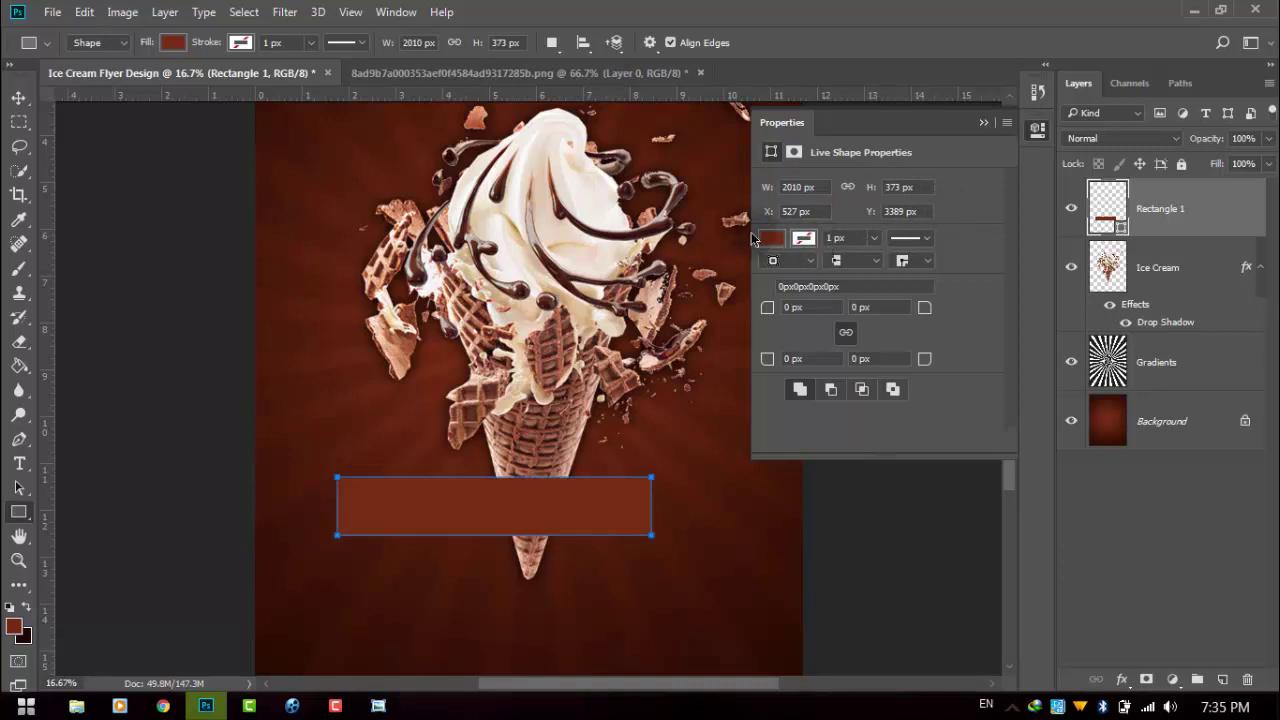
# Fill the rectangle with crimson red and start renaming its layer
pyautogui.click(772, 239)
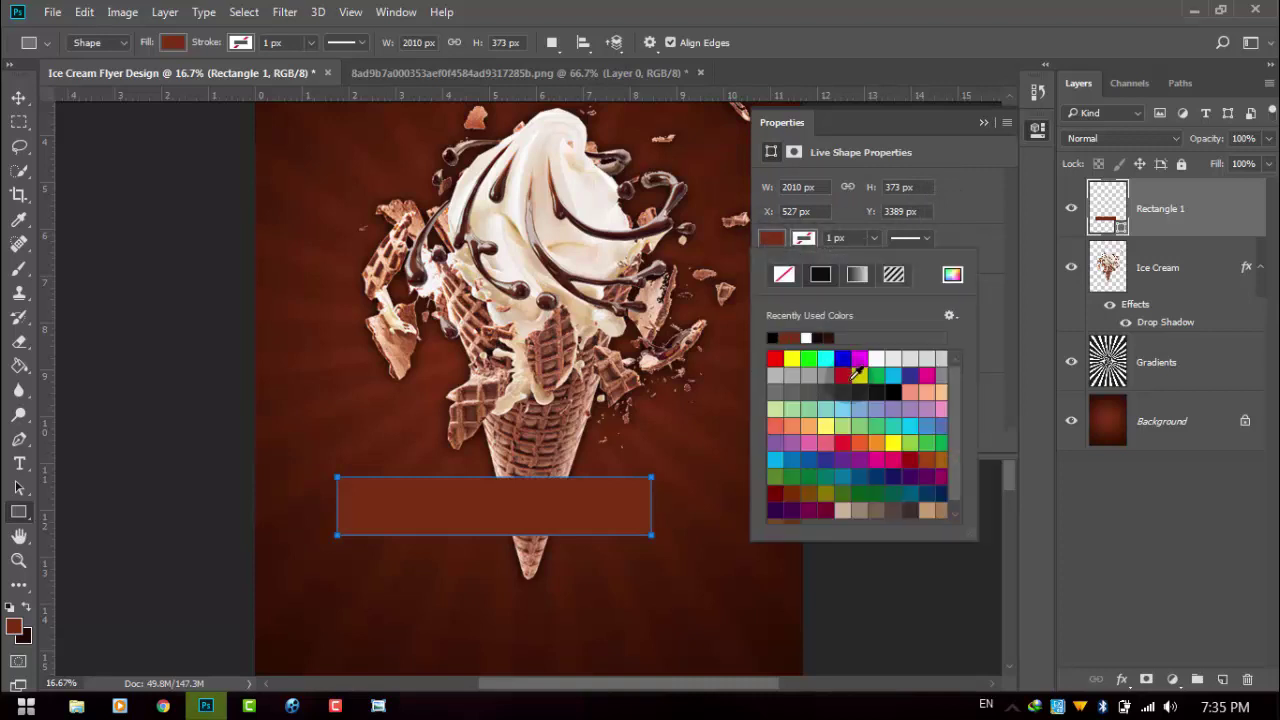
pyautogui.click(846, 377)
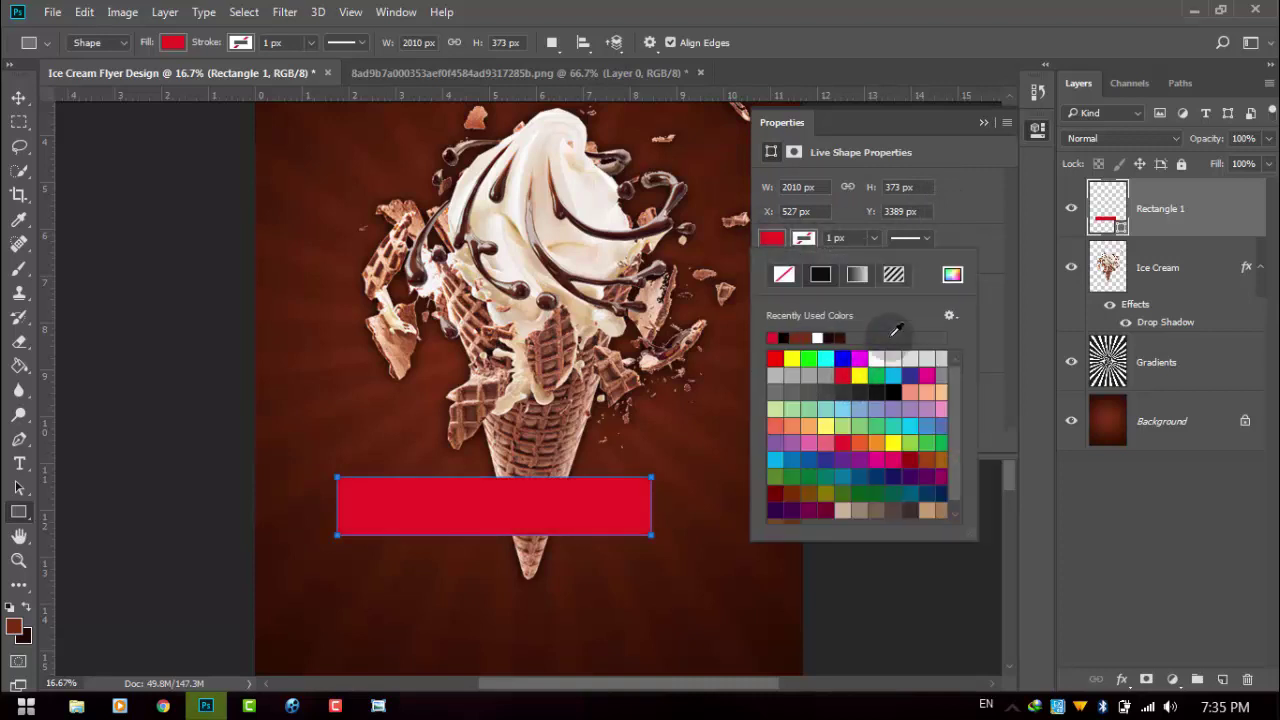
pyautogui.click(985, 121)
pyautogui.click(19, 97)
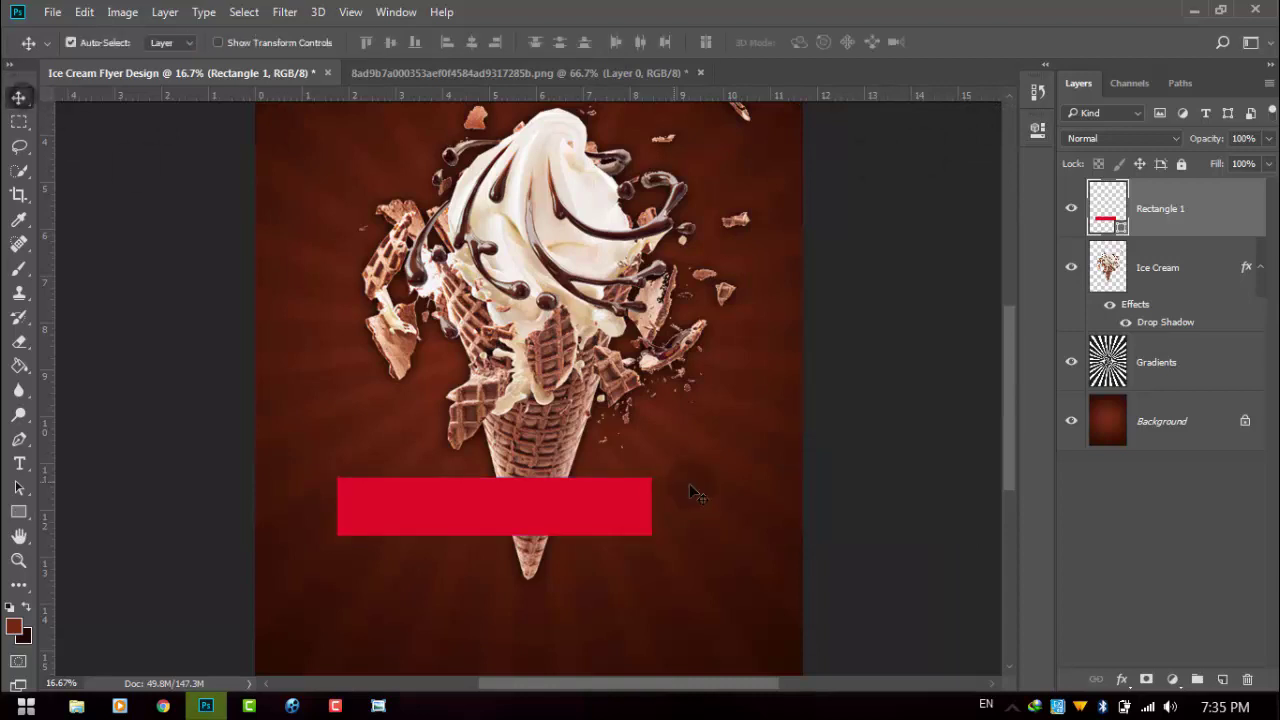
pyautogui.hotkey('ctrl', '+')
pyautogui.click(1165, 207)
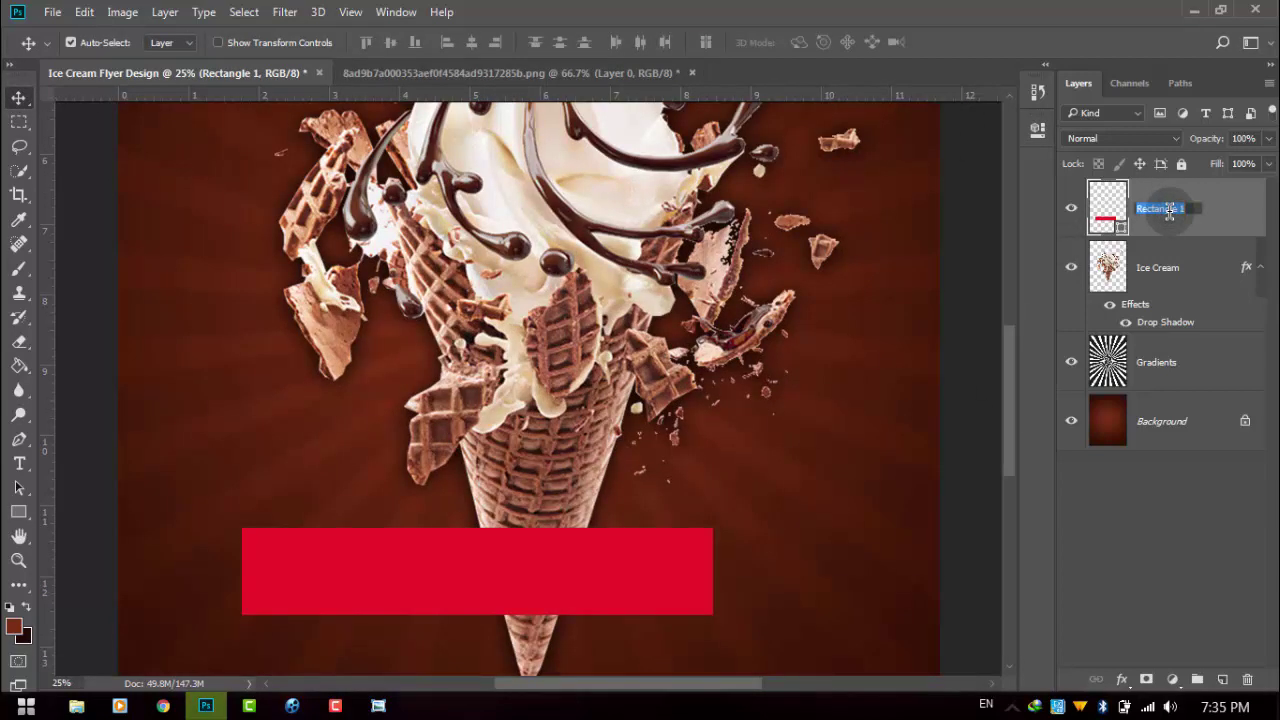
pyautogui.write('Shape')
# Name the layer Shapes and centre the red rectangle over the cone
pyautogui.press('Return')
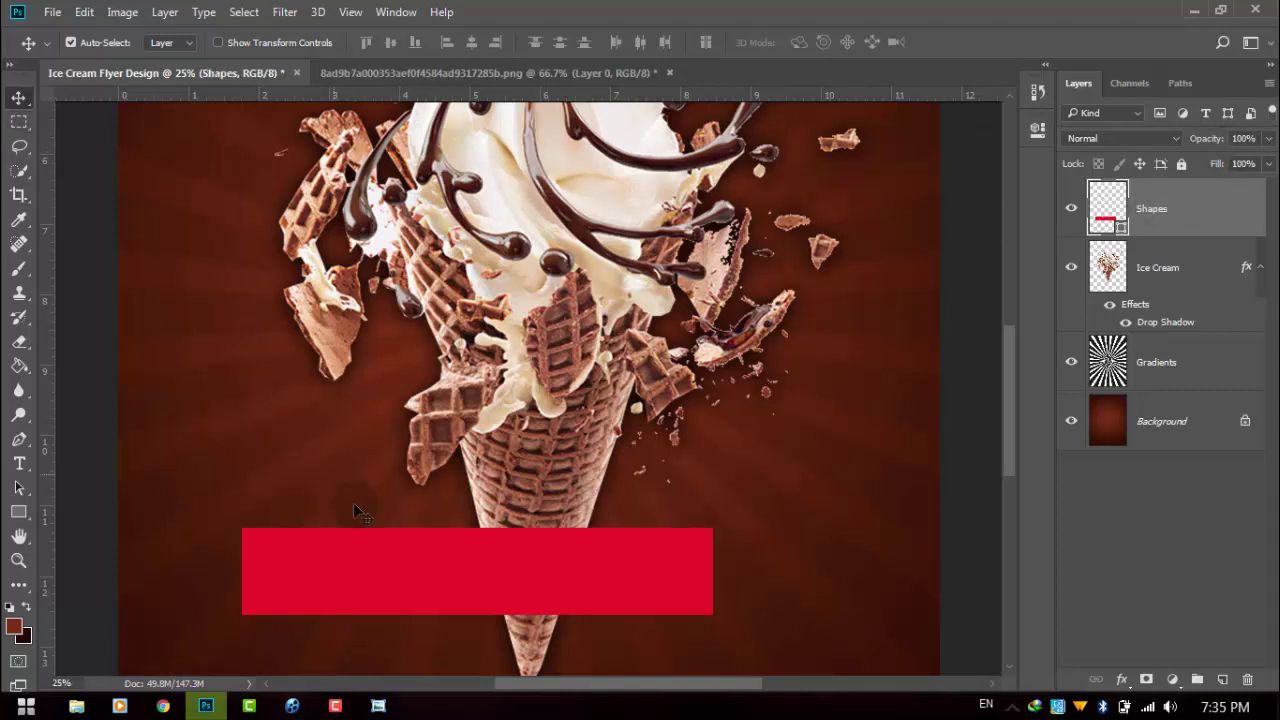
pyautogui.moveTo(431, 560); pyautogui.dragTo(505, 471)
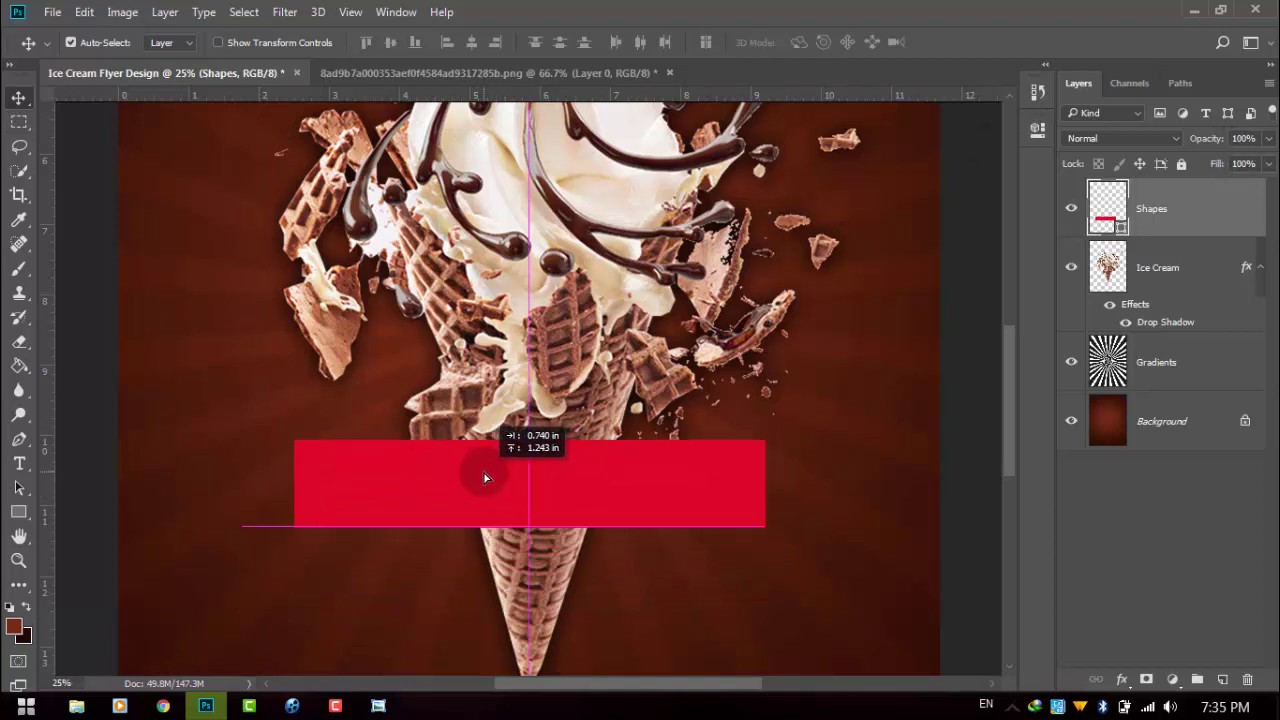
pyautogui.moveTo(505, 476); pyautogui.dragTo(482, 476)
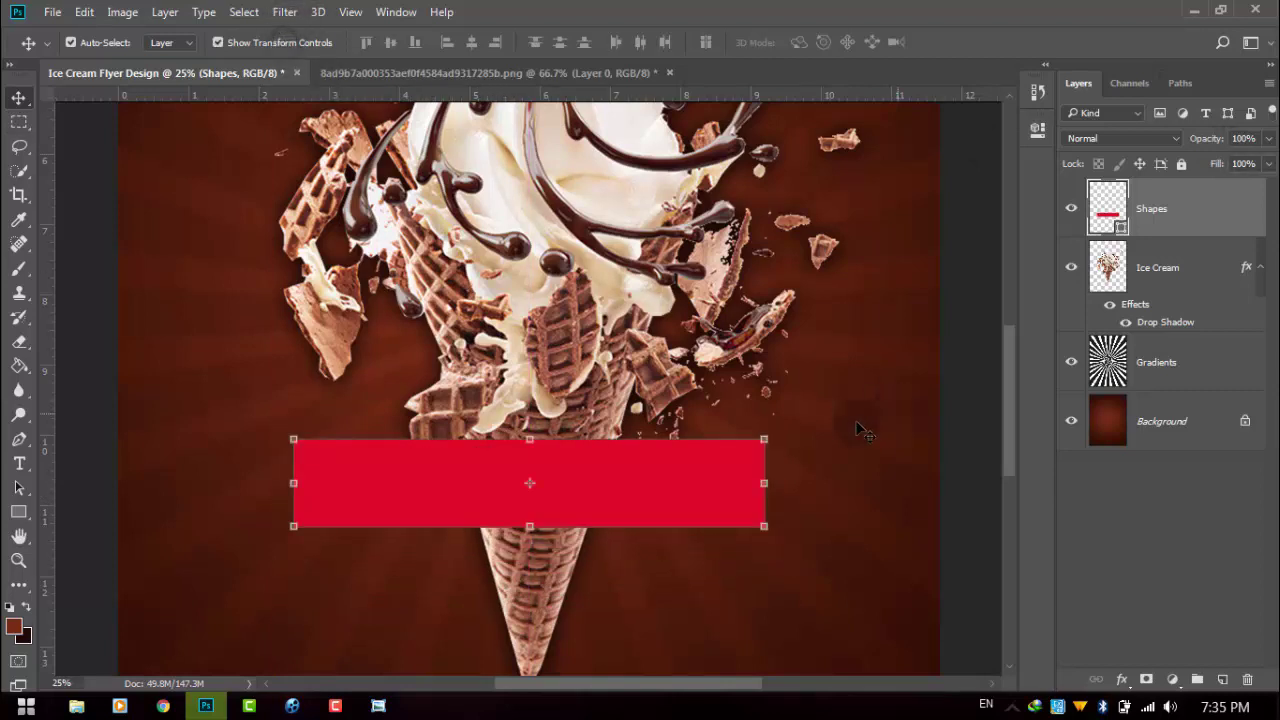
# Skew the rectangle about 30° into a parallelogram-shaped banner
pyautogui.click(765, 441)
pyautogui.moveTo(773, 442); pyautogui.dragTo(781, 441)
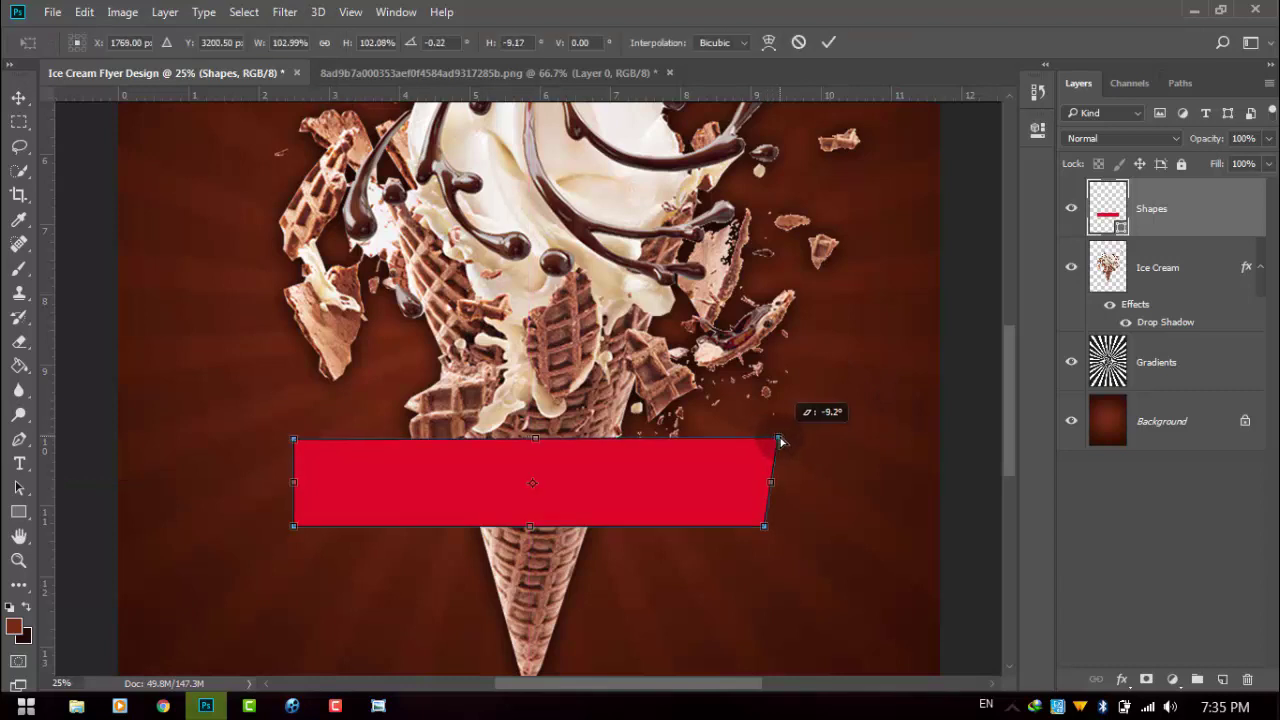
pyautogui.press('alt')
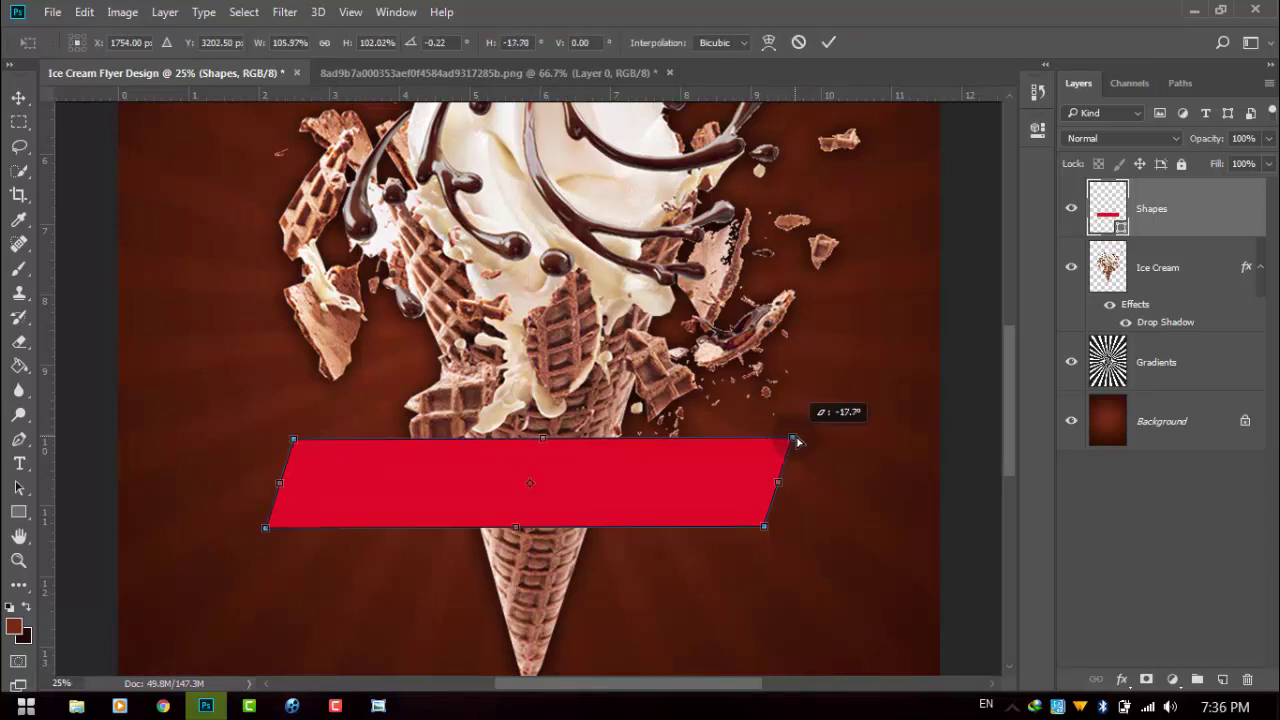
pyautogui.moveTo(797, 441); pyautogui.dragTo(804, 442)
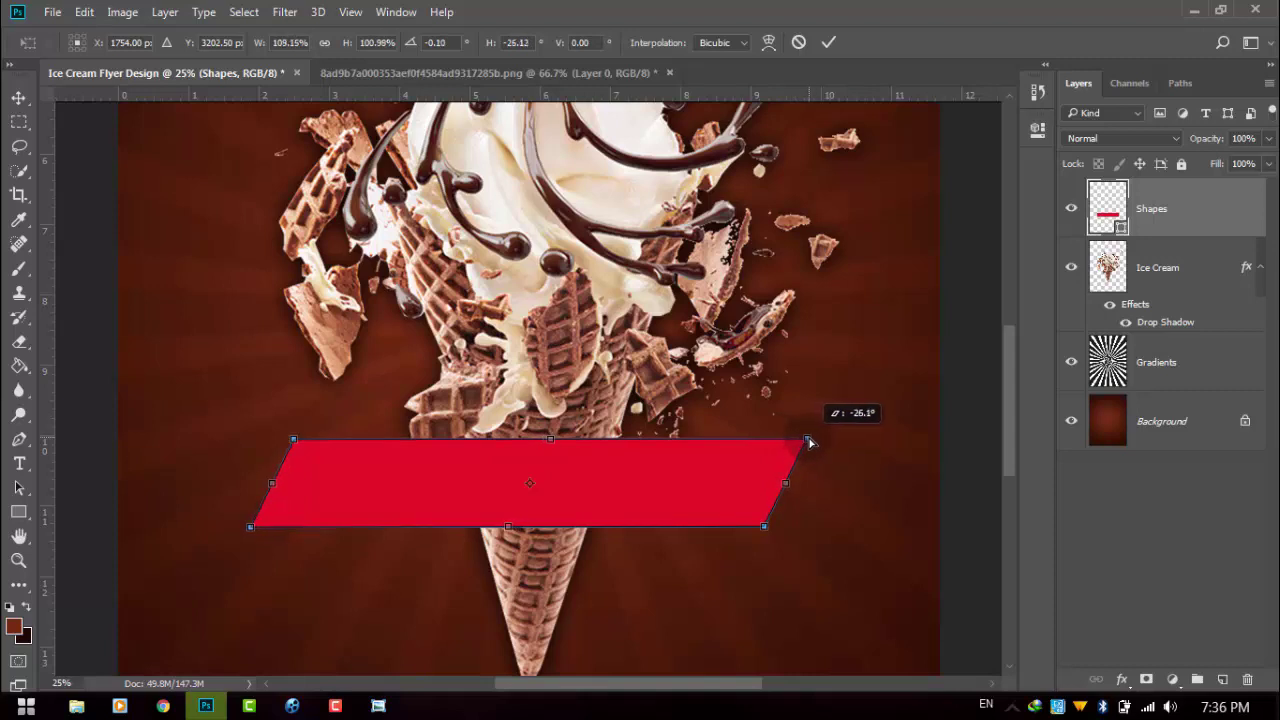
pyautogui.moveTo(811, 442); pyautogui.dragTo(814, 440)
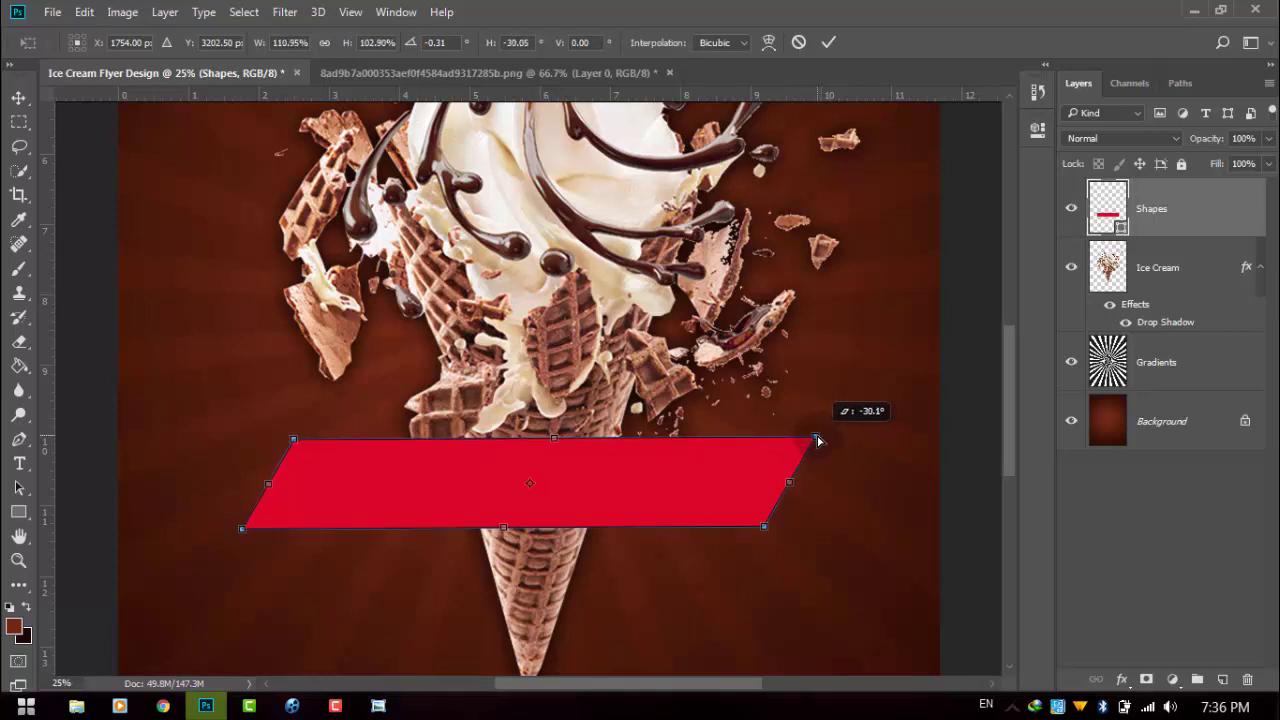
pyautogui.moveTo(817, 440); pyautogui.dragTo(817, 440)
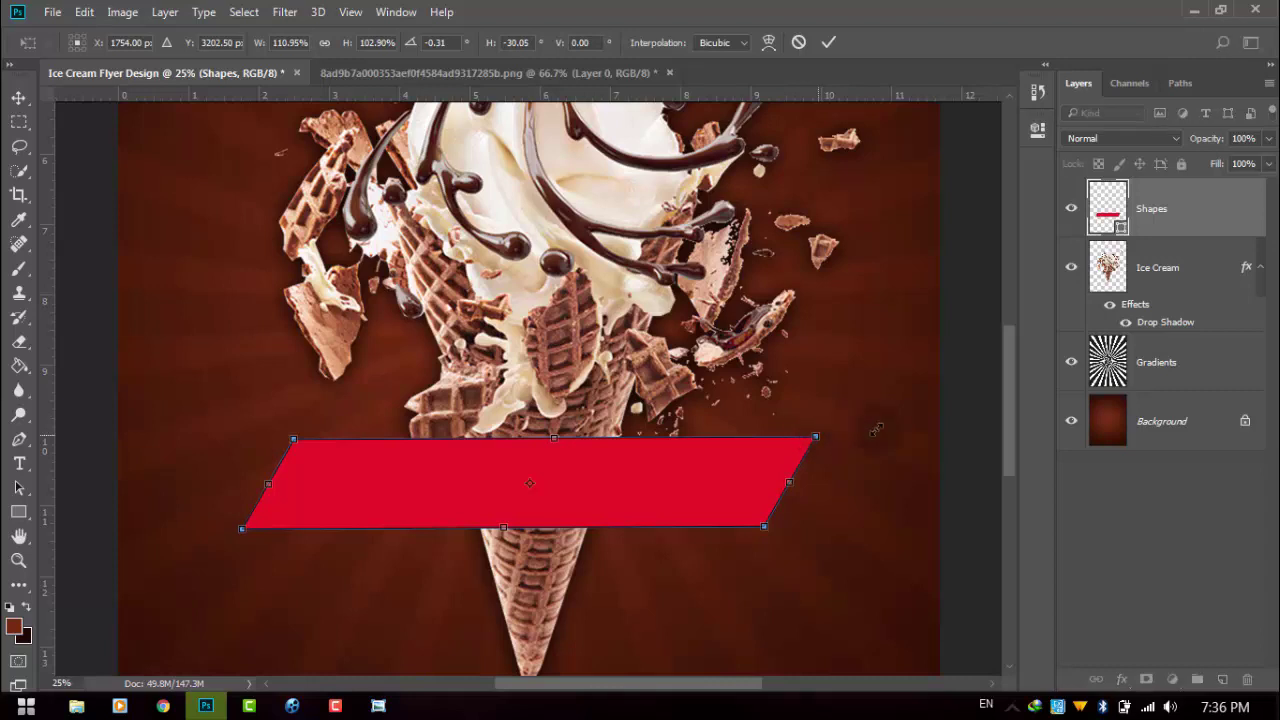
pyautogui.click(828, 42)
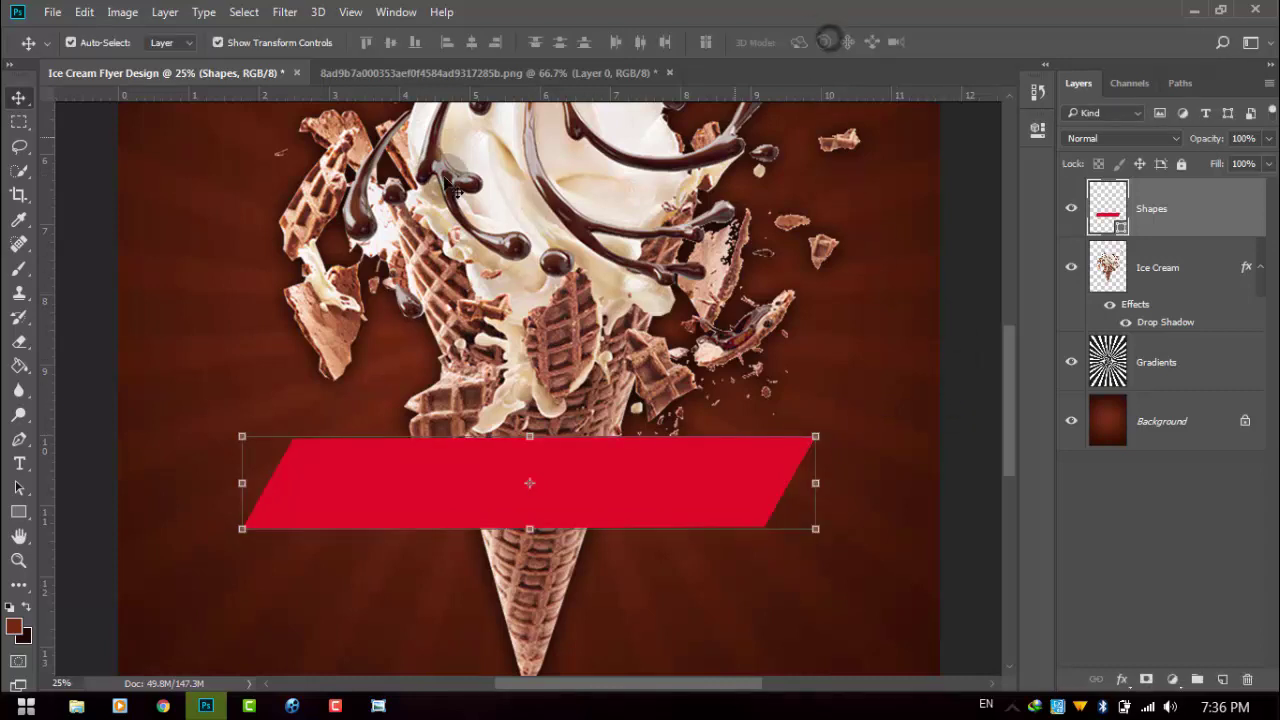
# Hide the transform controls, deselect the layer and dismiss the Adobe Dimension tip
pyautogui.click(243, 44)
pyautogui.hotkey('ctrl', '-')
pyautogui.hotkey('ctrl', '-')
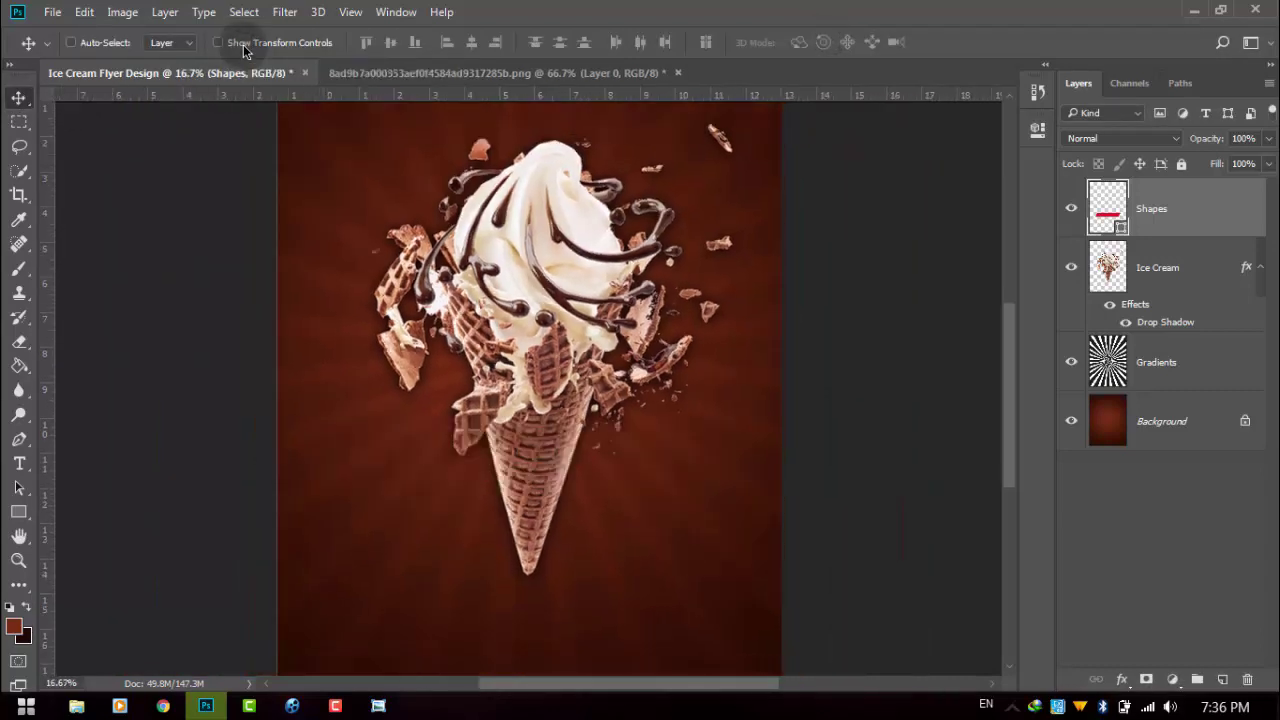
pyautogui.hotkey('ctrl', '+')
pyautogui.hotkey('ctrl', '+')
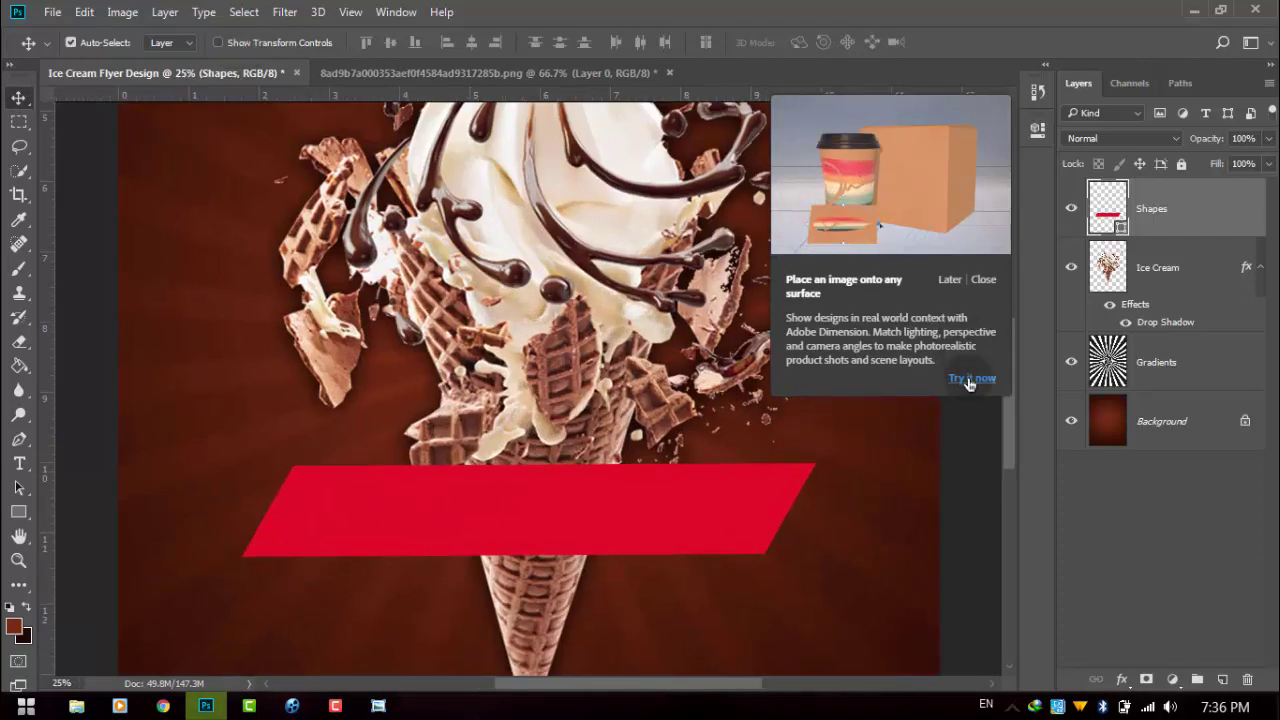
pyautogui.click(258, 43)
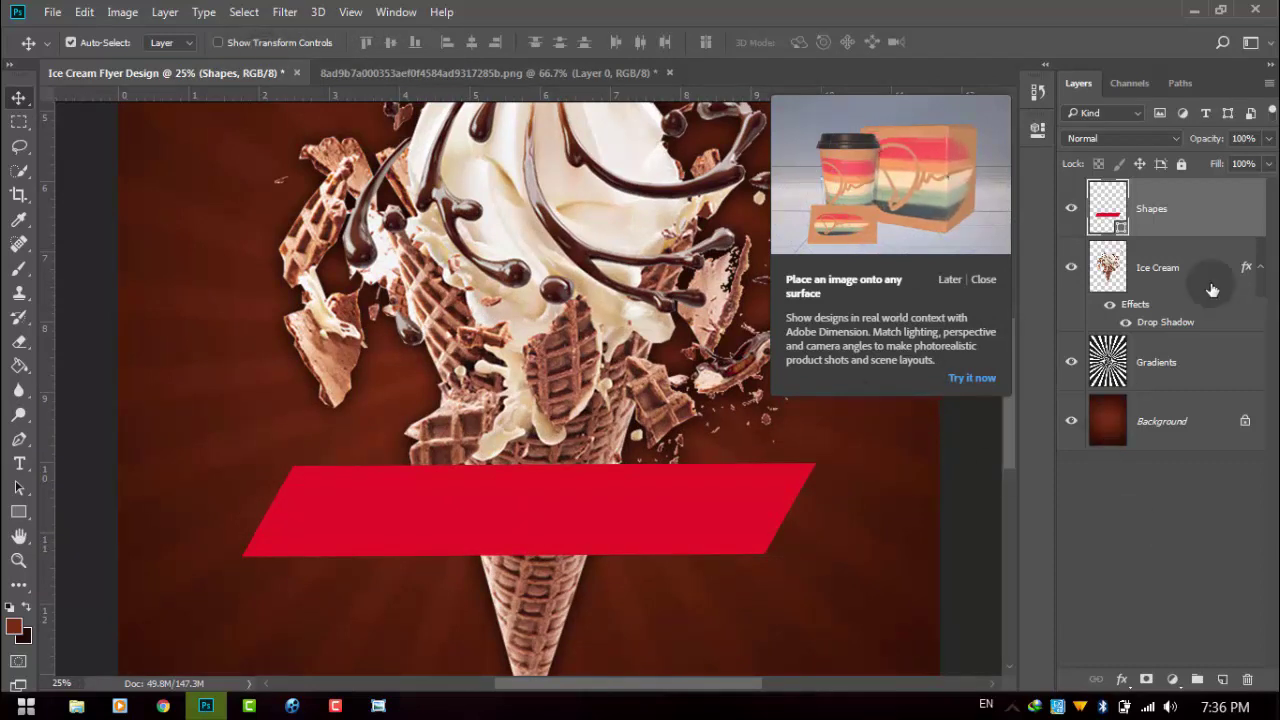
pyautogui.click(966, 415)
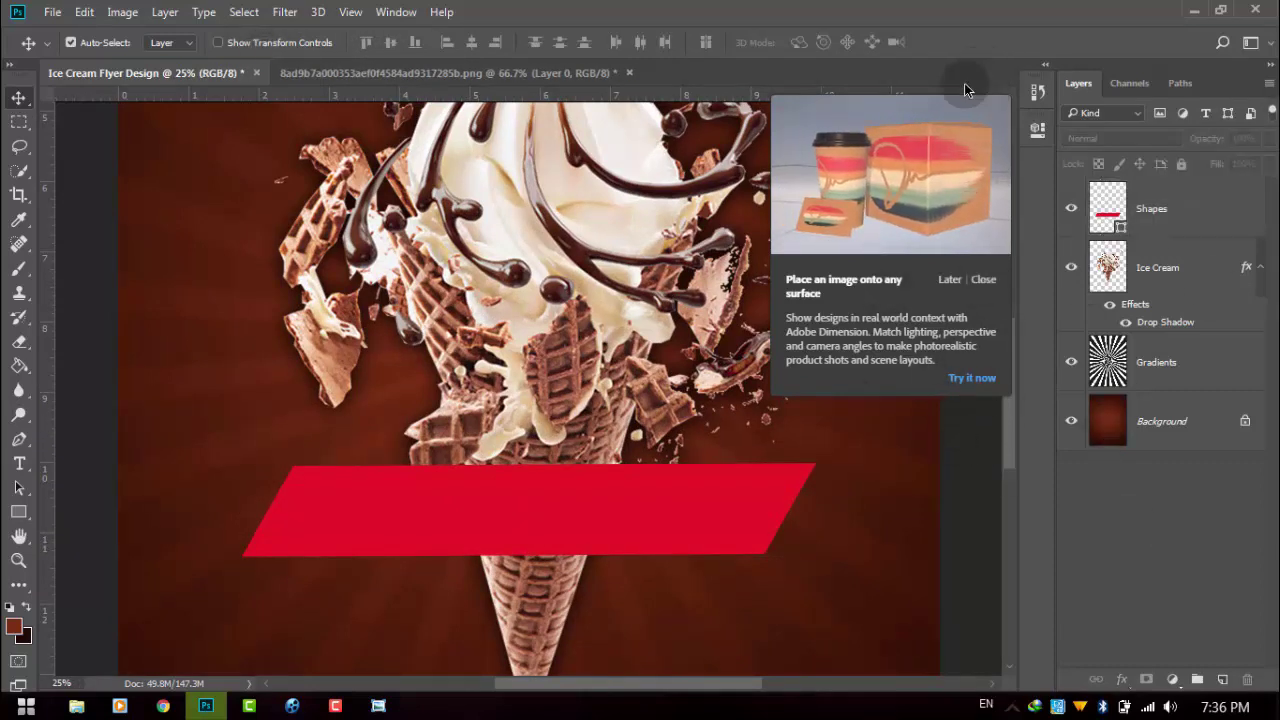
pyautogui.click(982, 284)
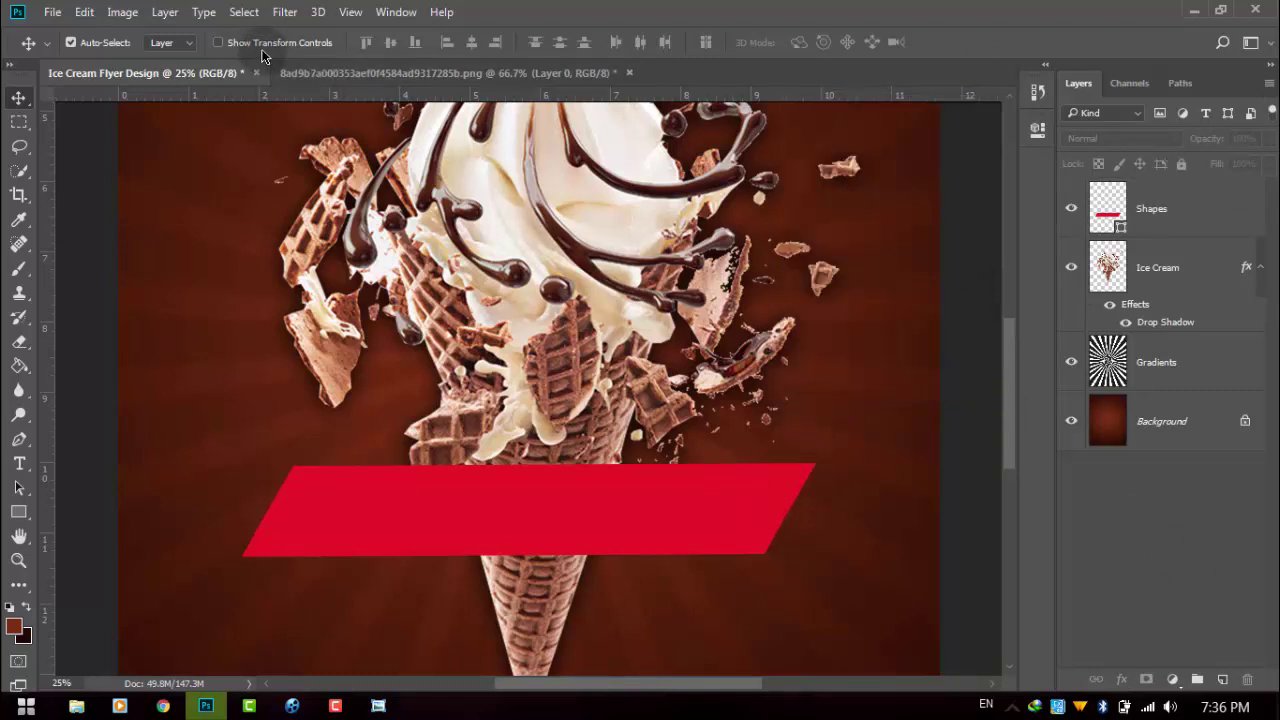
# Rotate the Shapes banner about -10.75° so it rises to the right, centred on the cone
pyautogui.click(1145, 212)
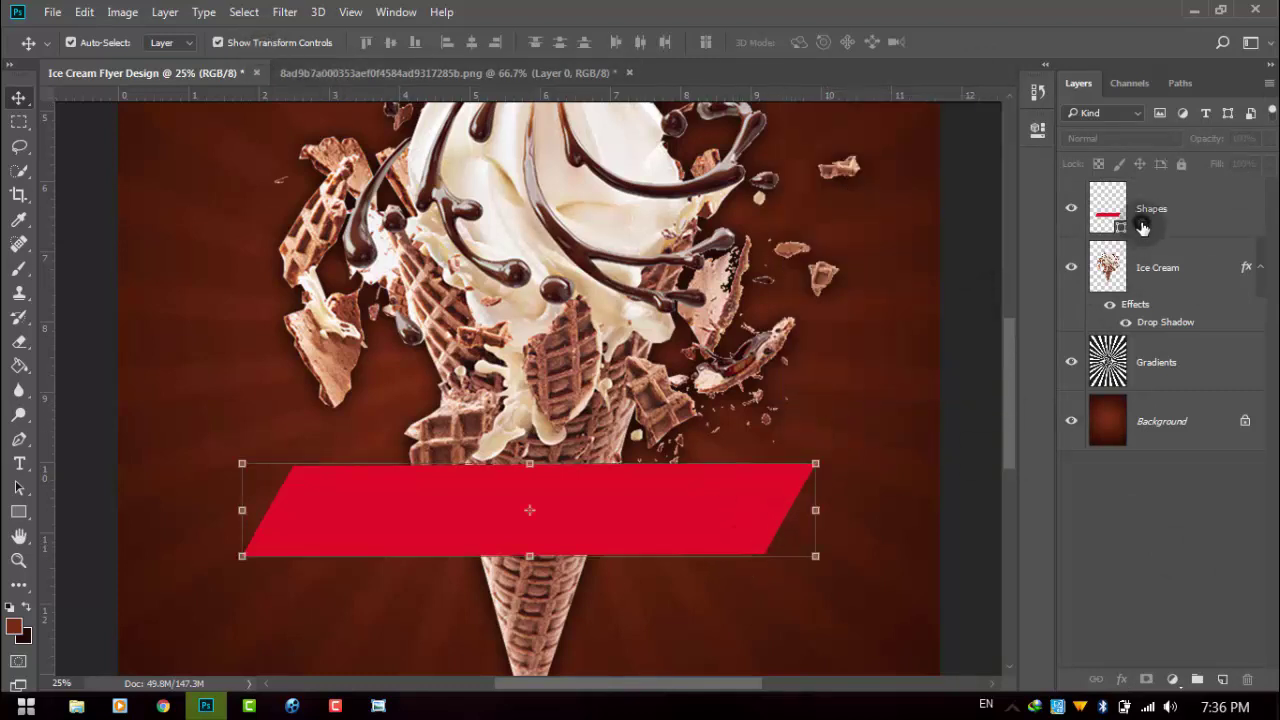
pyautogui.moveTo(825, 569); pyautogui.dragTo(827, 512)
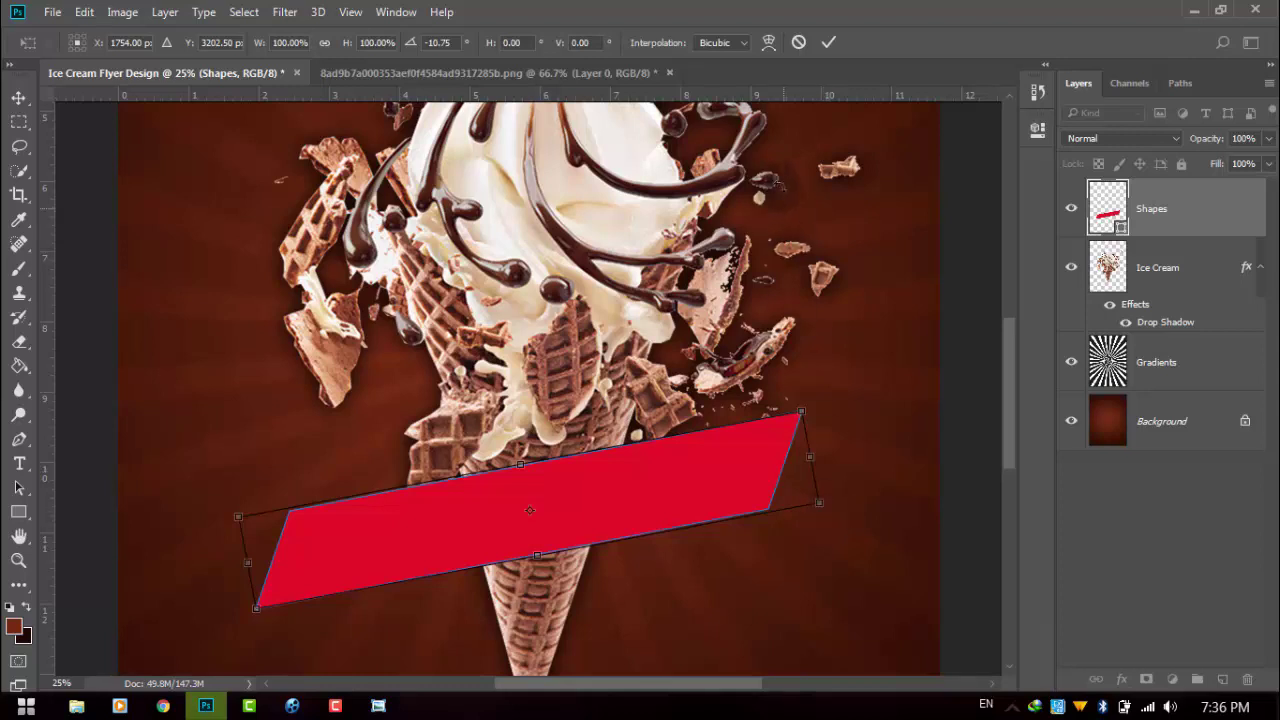
pyautogui.moveTo(603, 495); pyautogui.dragTo(603, 486)
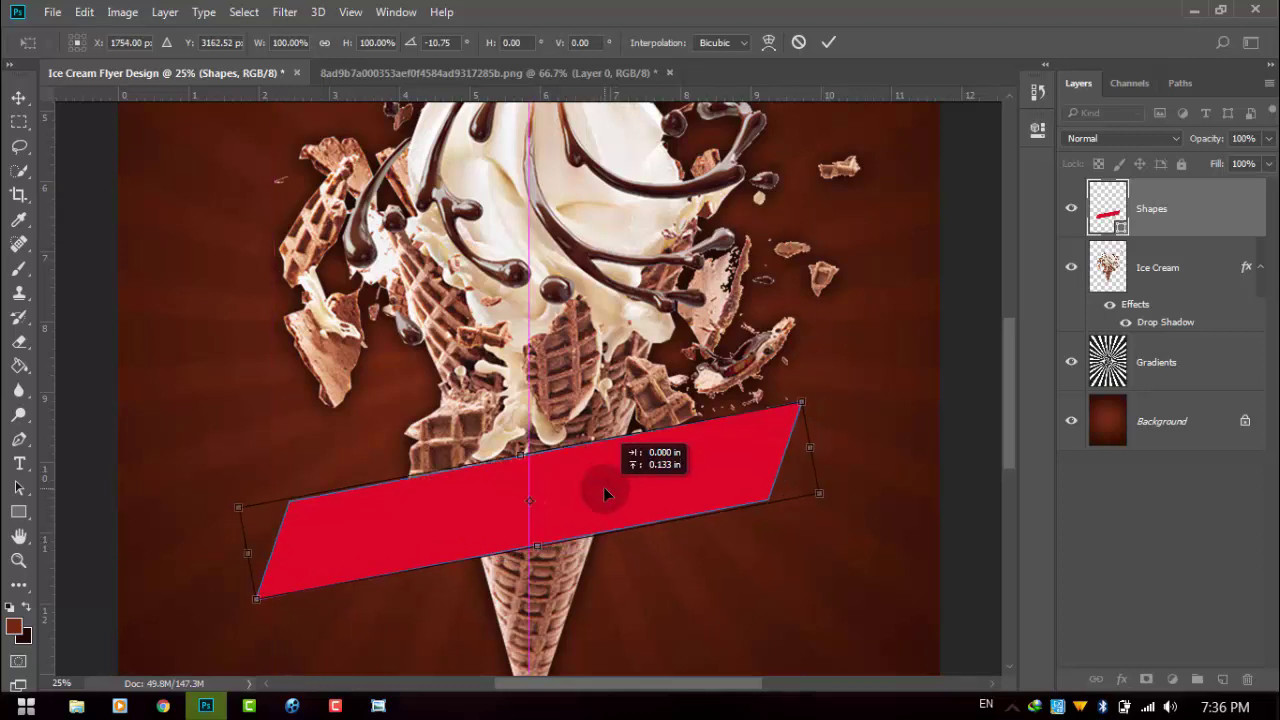
pyautogui.moveTo(603, 486); pyautogui.dragTo(596, 500)
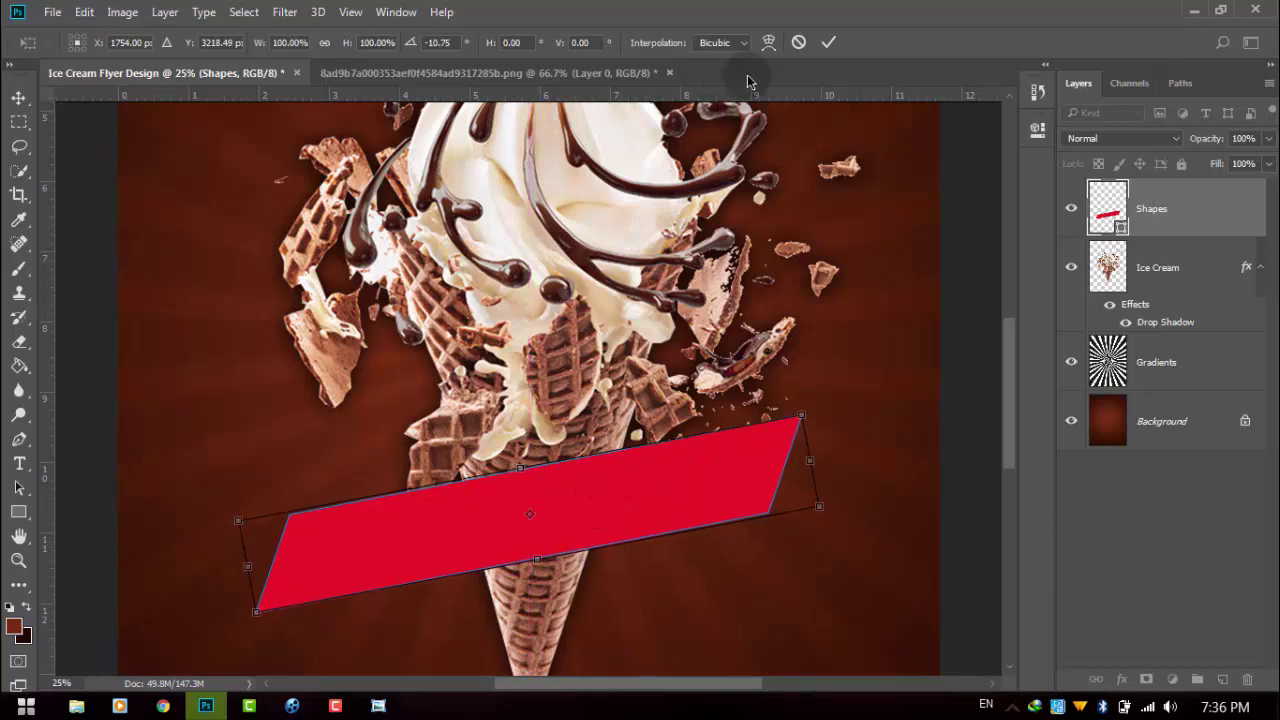
pyautogui.click(828, 42)
pyautogui.scroll(-2, 795, 342)
pyautogui.scroll(-2, 791, 340)
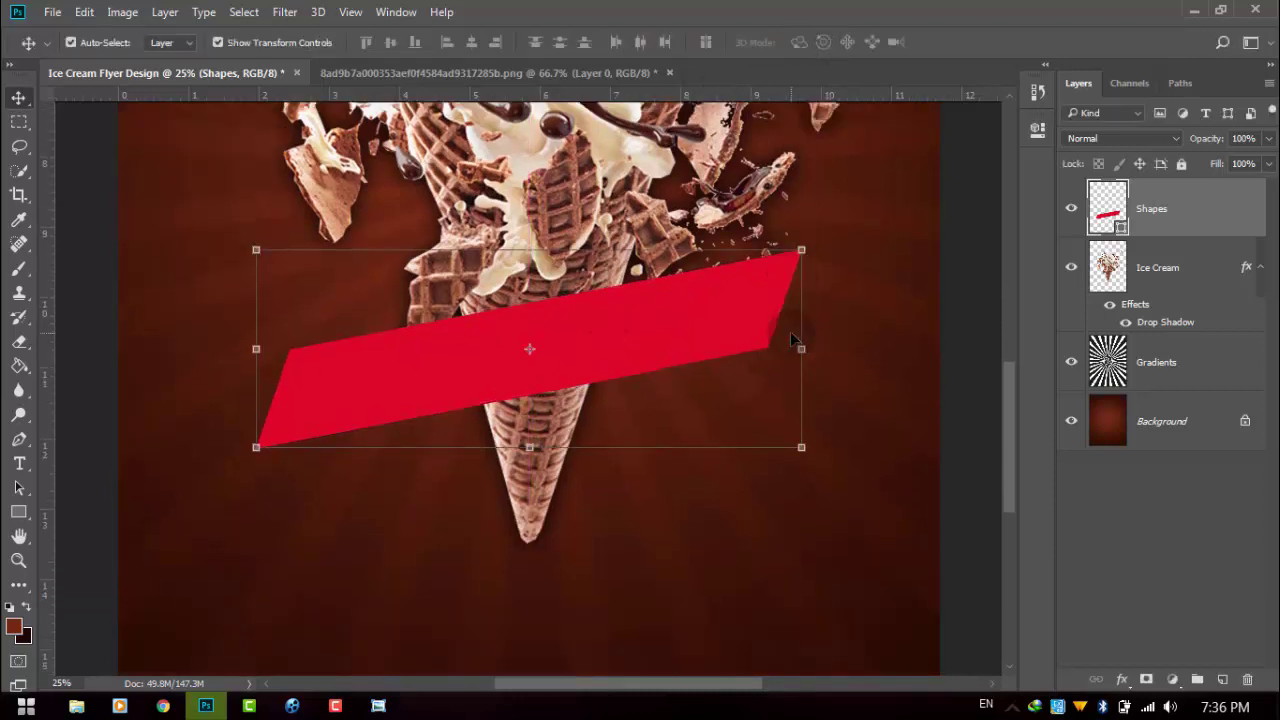
pyautogui.scroll(-1, 791, 340)
# Zoom in on the banner, enable Auto-Select and hide the transform controls
pyautogui.hotkey('ctrl', '-')
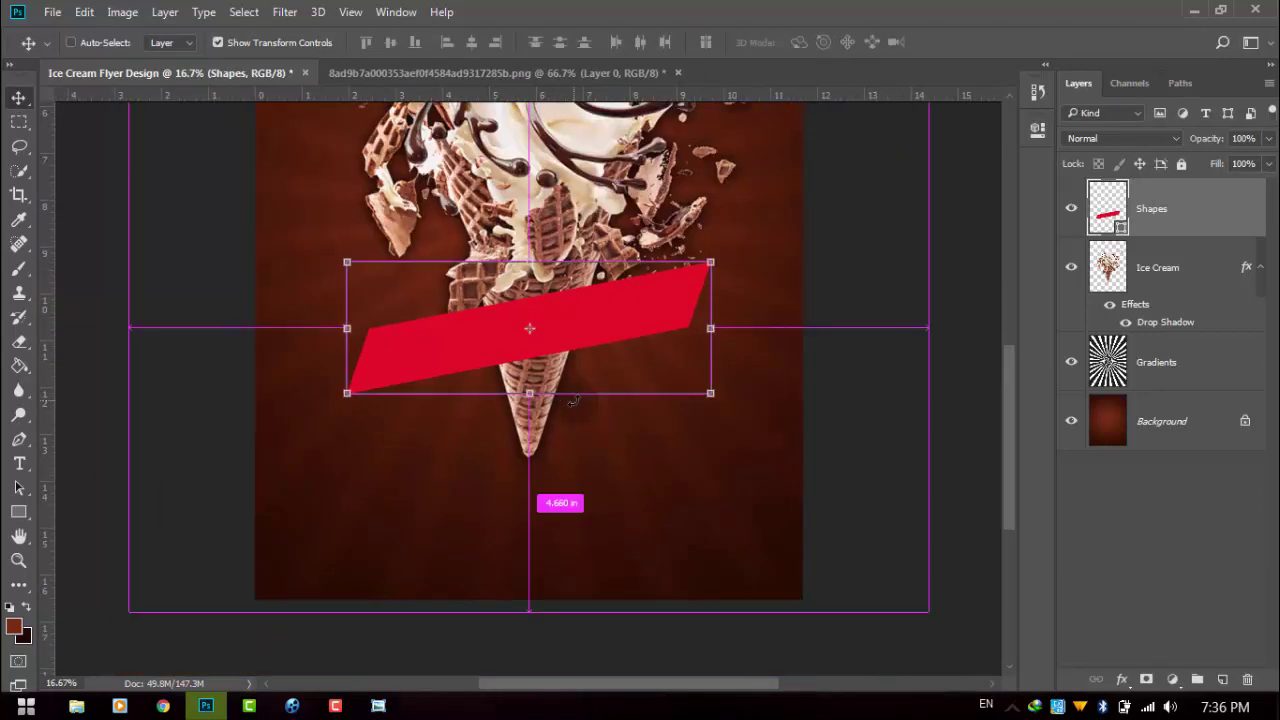
pyautogui.hotkey('ctrl', '+')
pyautogui.hotkey('ctrl', '+')
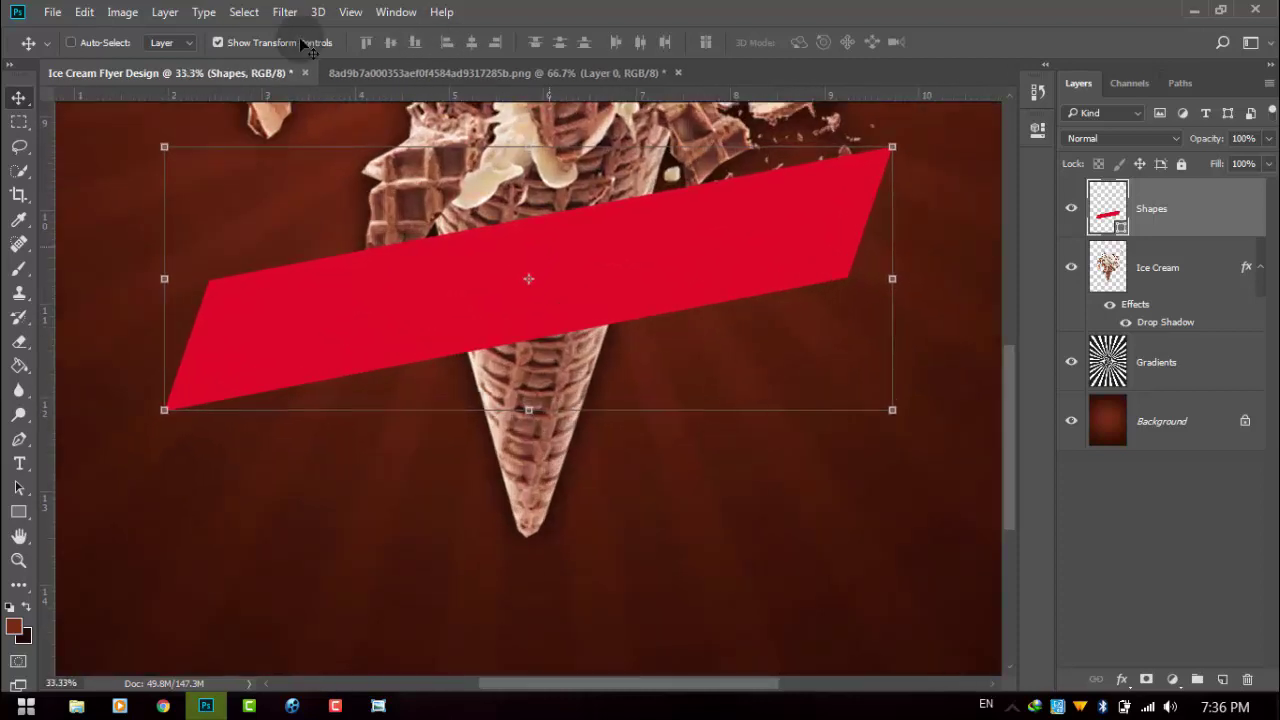
pyautogui.click(71, 42)
pyautogui.click(1151, 208)
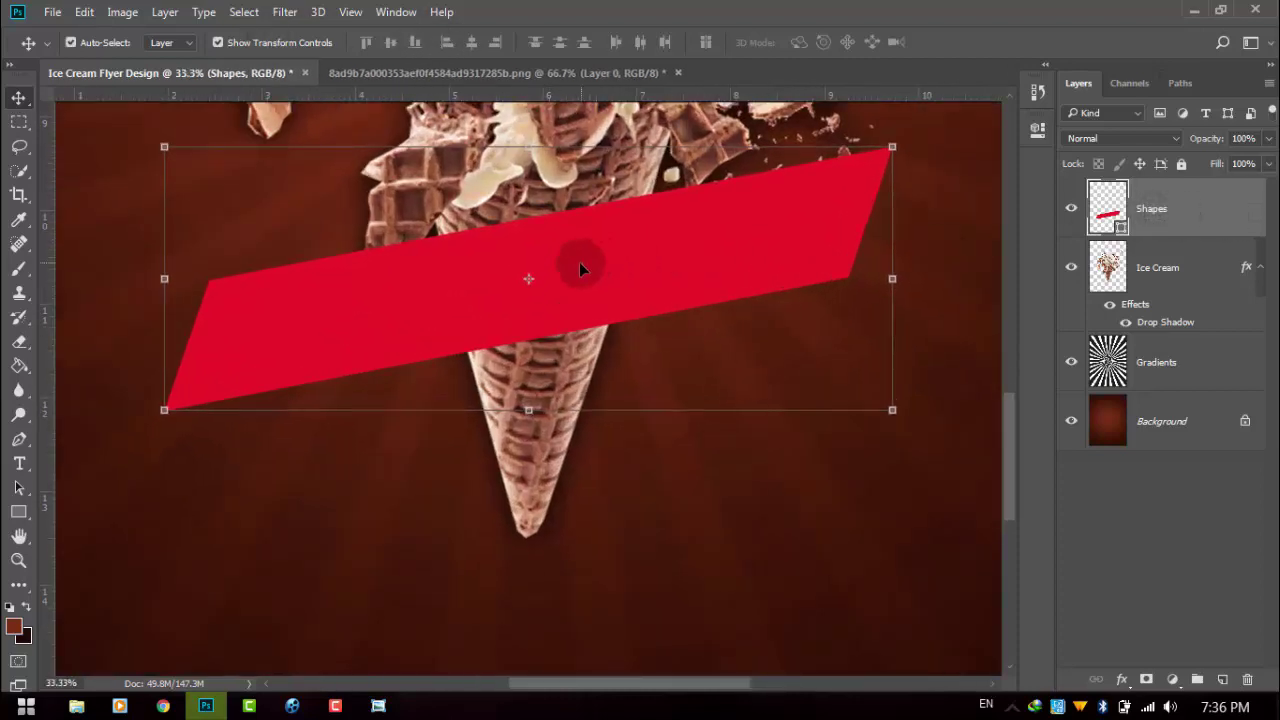
pyautogui.click(217, 42)
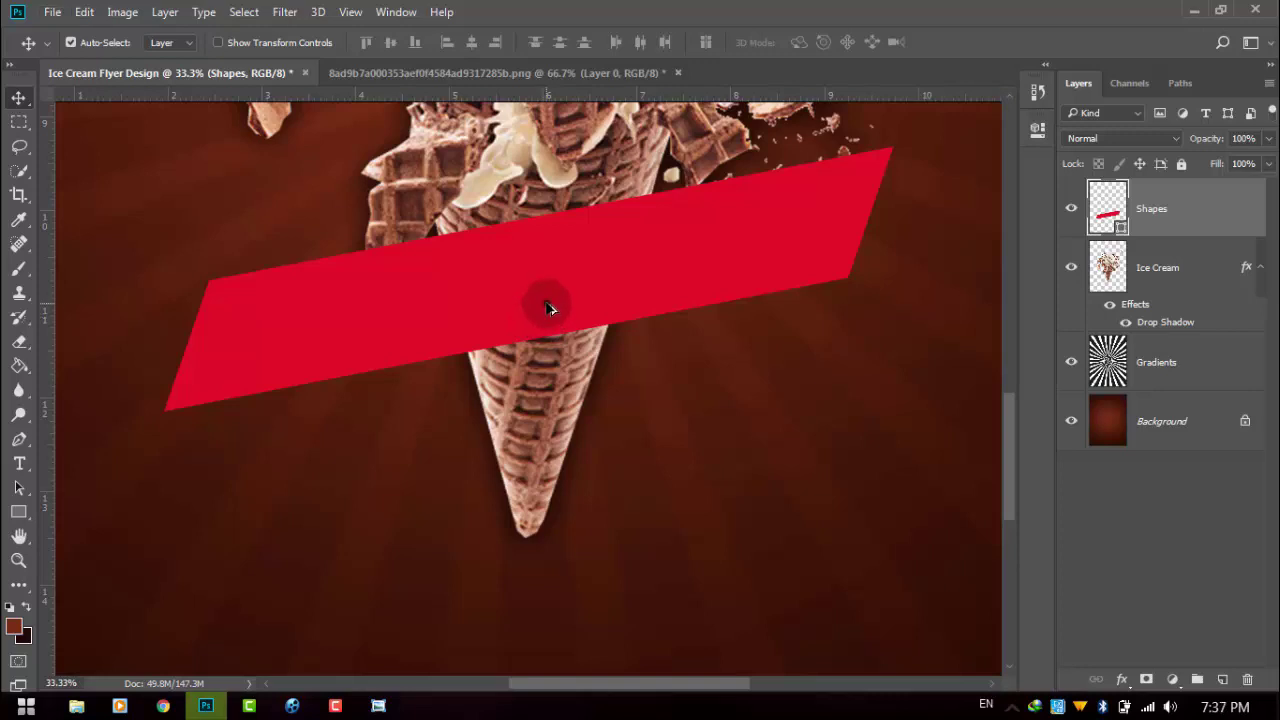
# Alt-drag a copy of the banner below it and scale the copy to about 66%
pyautogui.moveTo(548, 308); pyautogui.dragTo(536, 450)
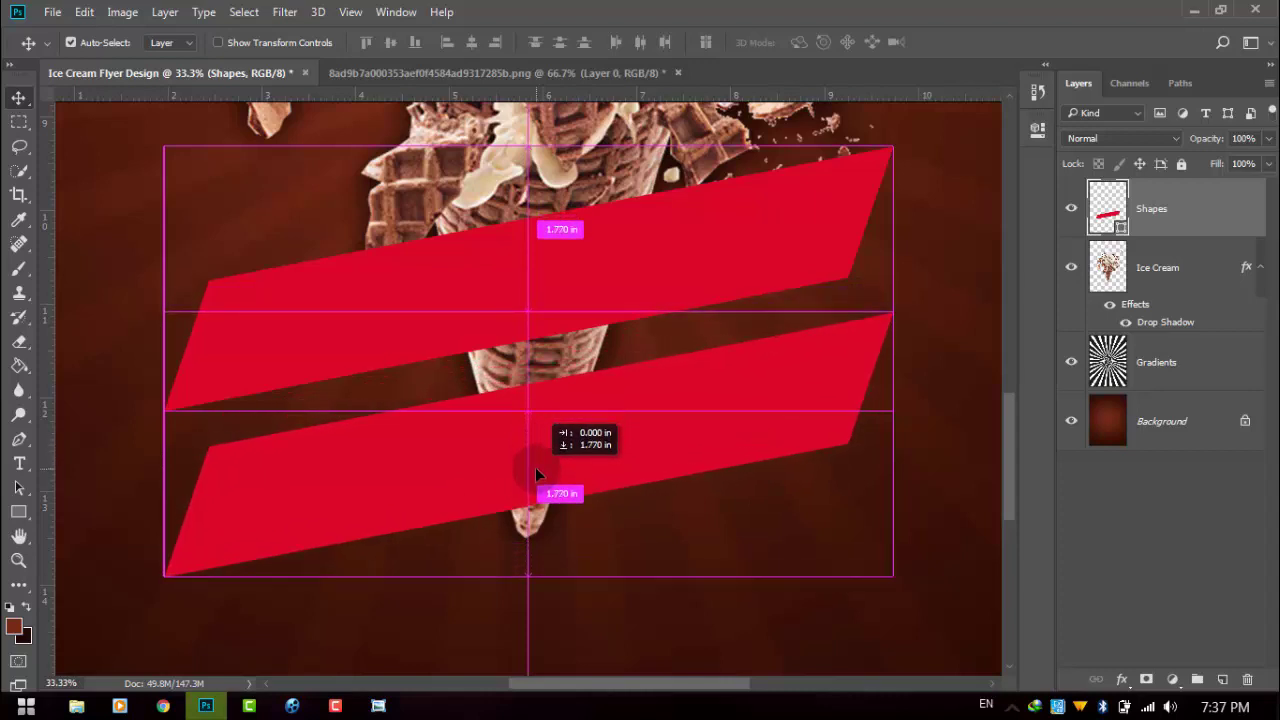
pyautogui.moveTo(535, 444); pyautogui.dragTo(535, 468)
pyautogui.click(300, 42)
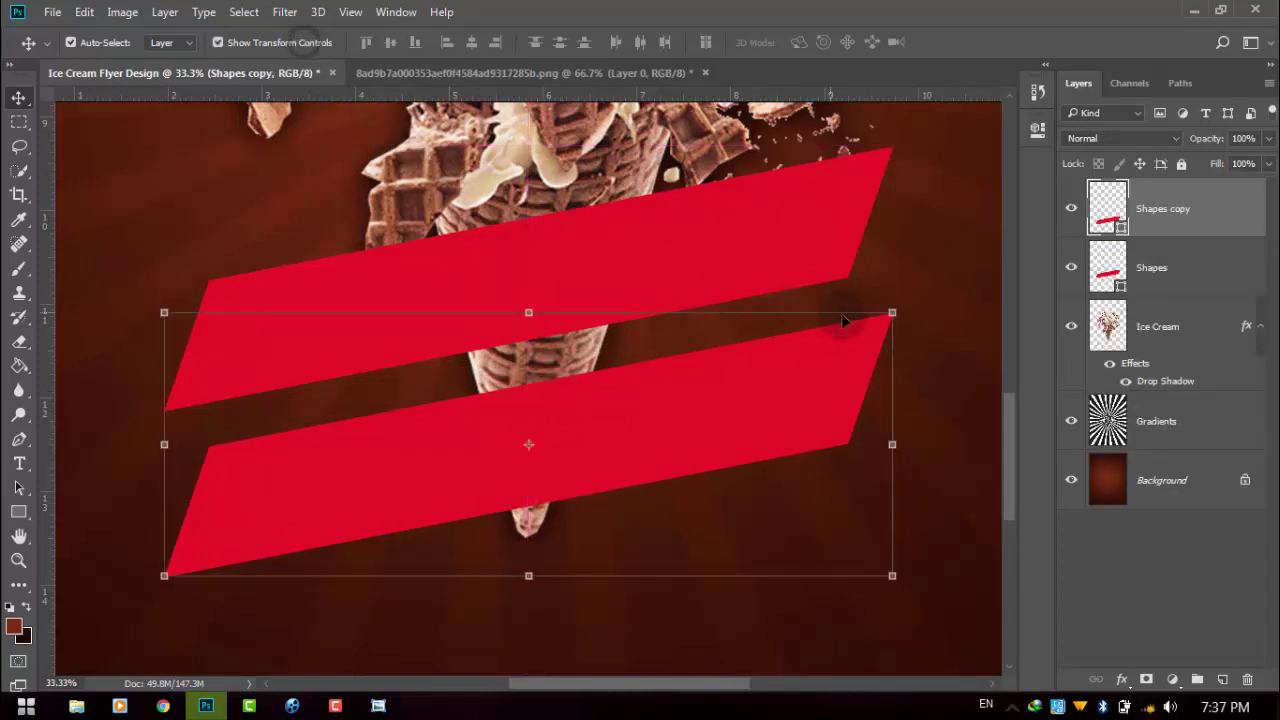
pyautogui.click(890, 312)
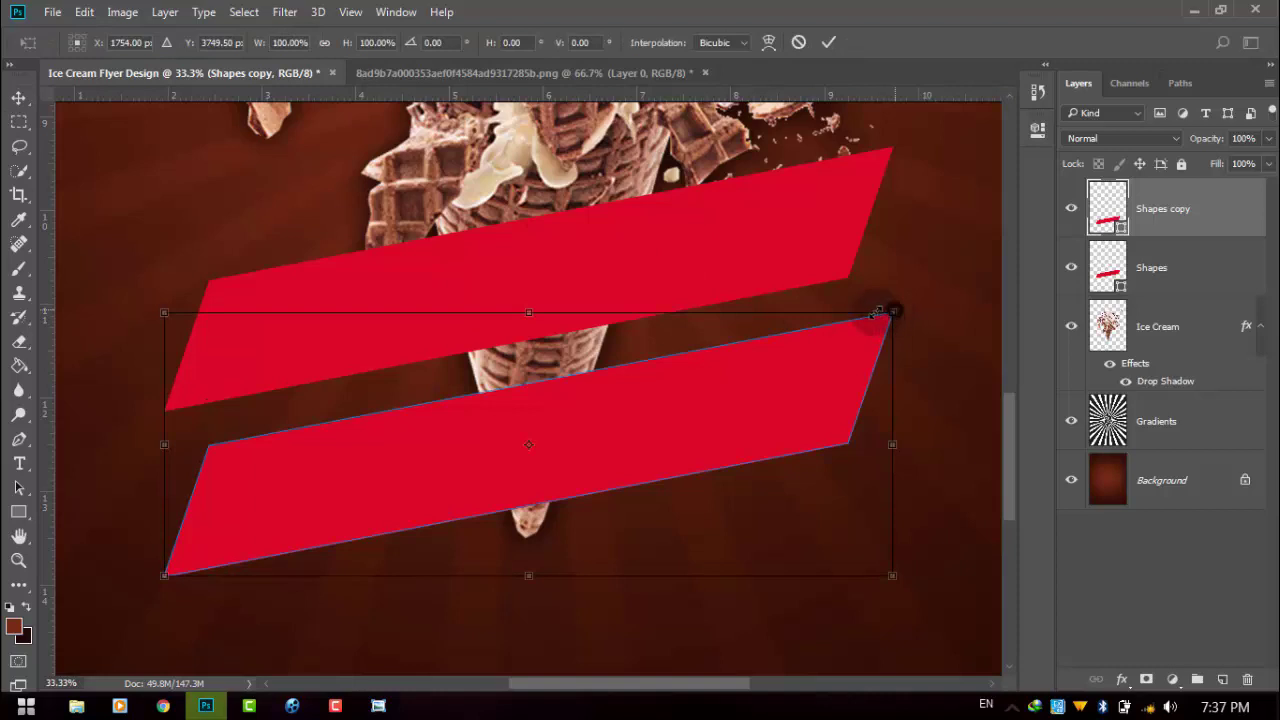
pyautogui.moveTo(876, 314)
pyautogui.mouseDown()
pyautogui.moveTo(761, 341)
pyautogui.moveTo(772, 338)
pyautogui.mouseUp()
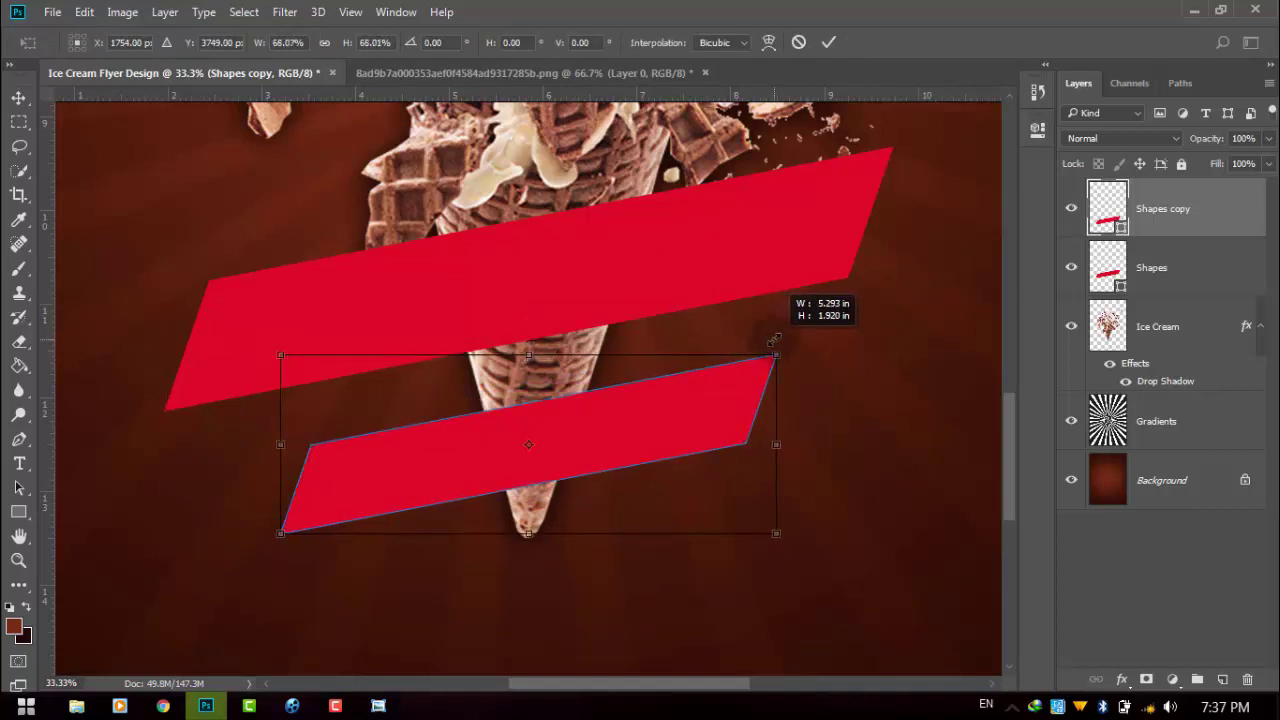
pyautogui.click(826, 45)
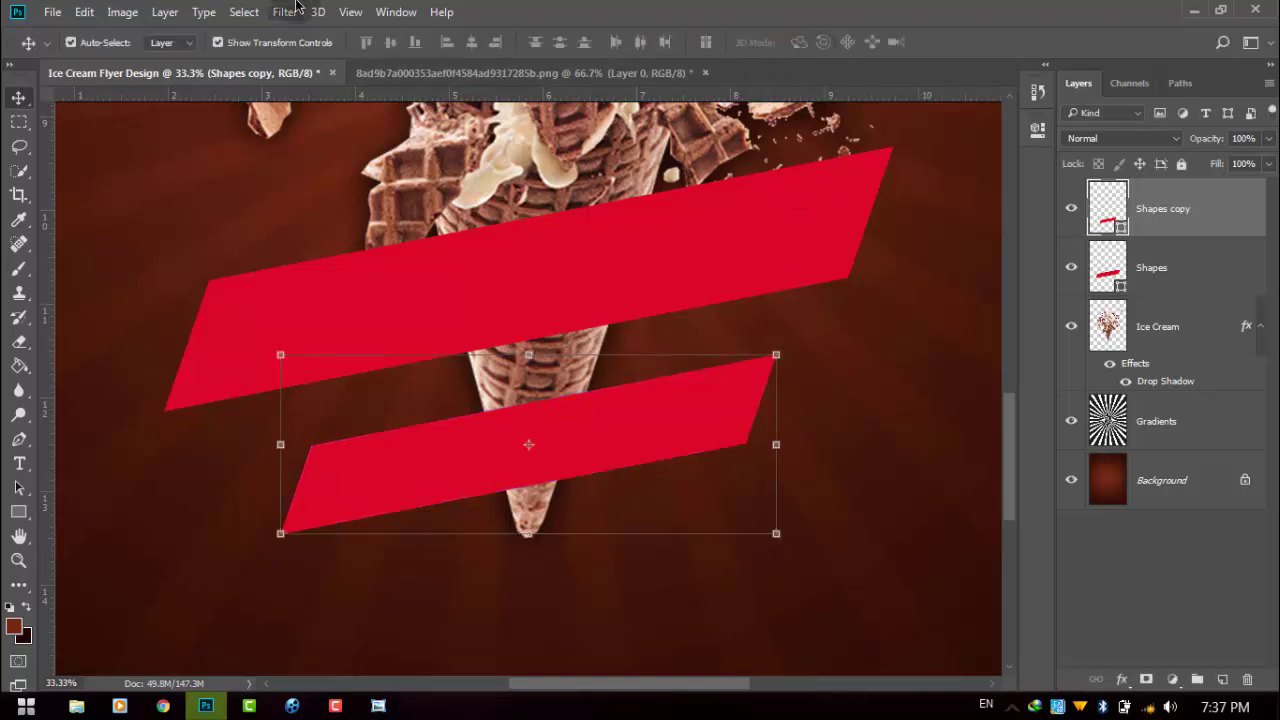
pyautogui.moveTo(617, 414); pyautogui.dragTo(614, 419)
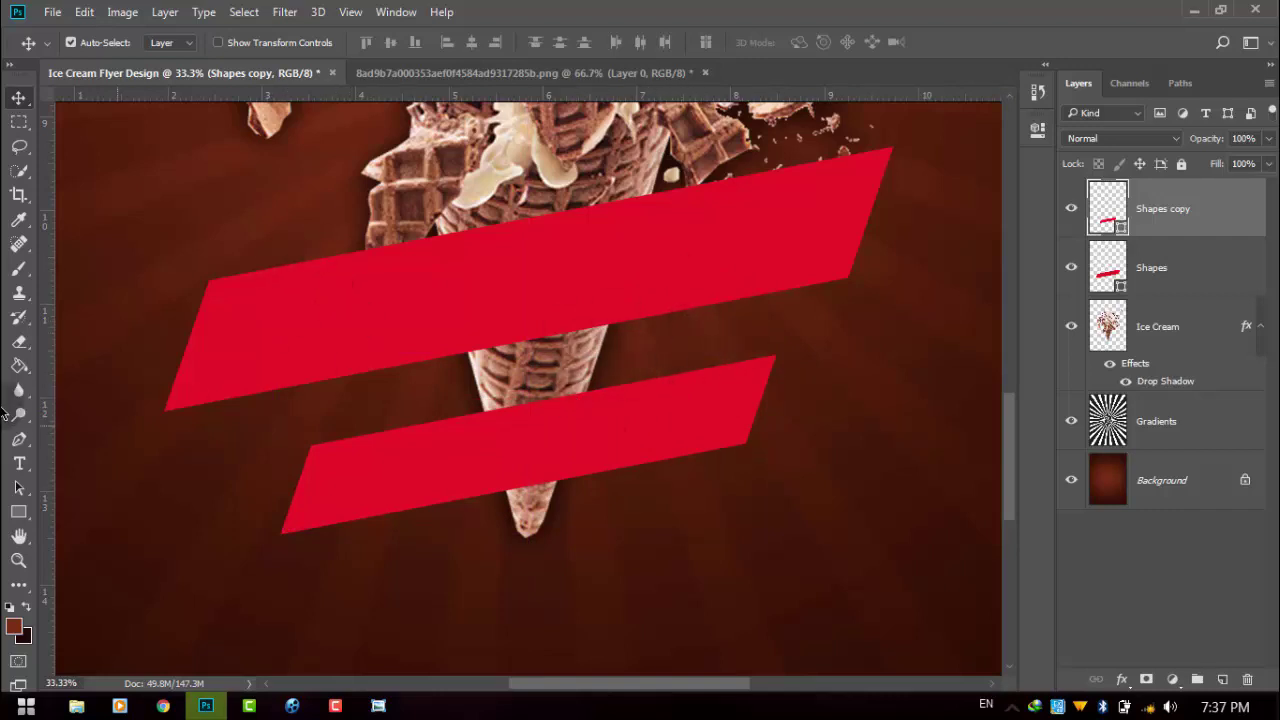
pyautogui.click(18, 438)
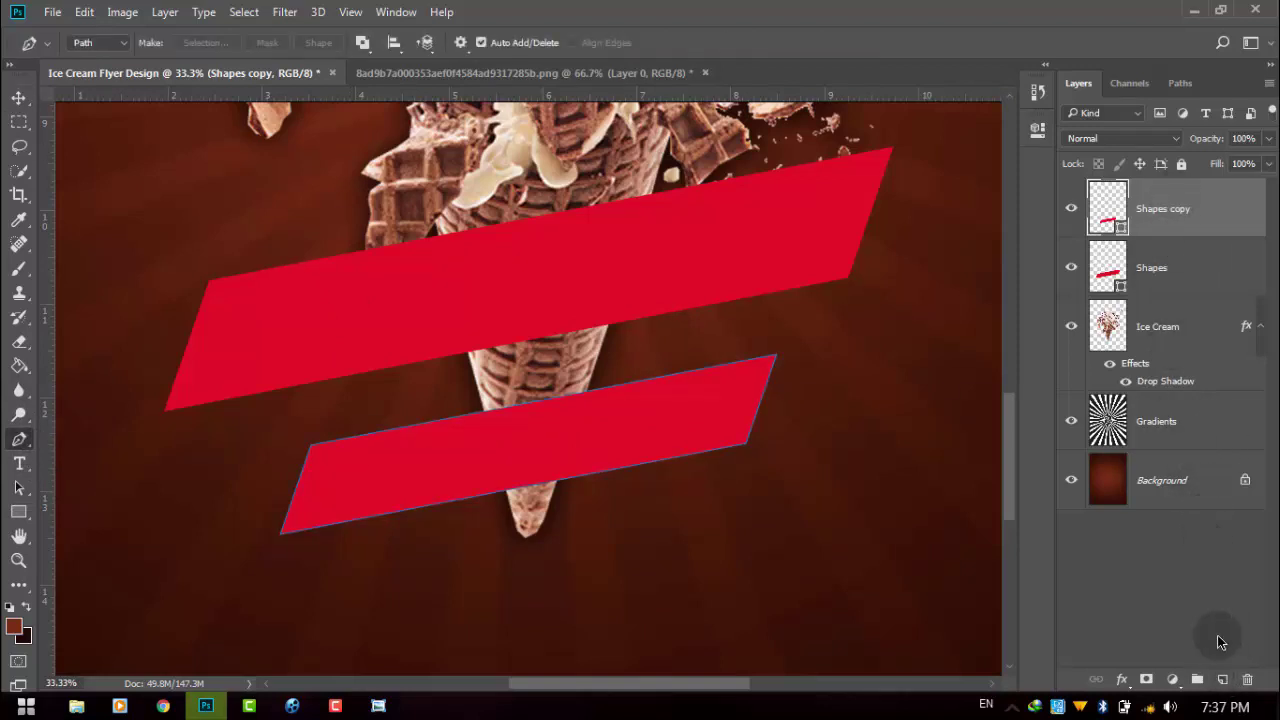
# Add a new layer and a vertical guide at the upper banner's right corner
pyautogui.click(1219, 679)
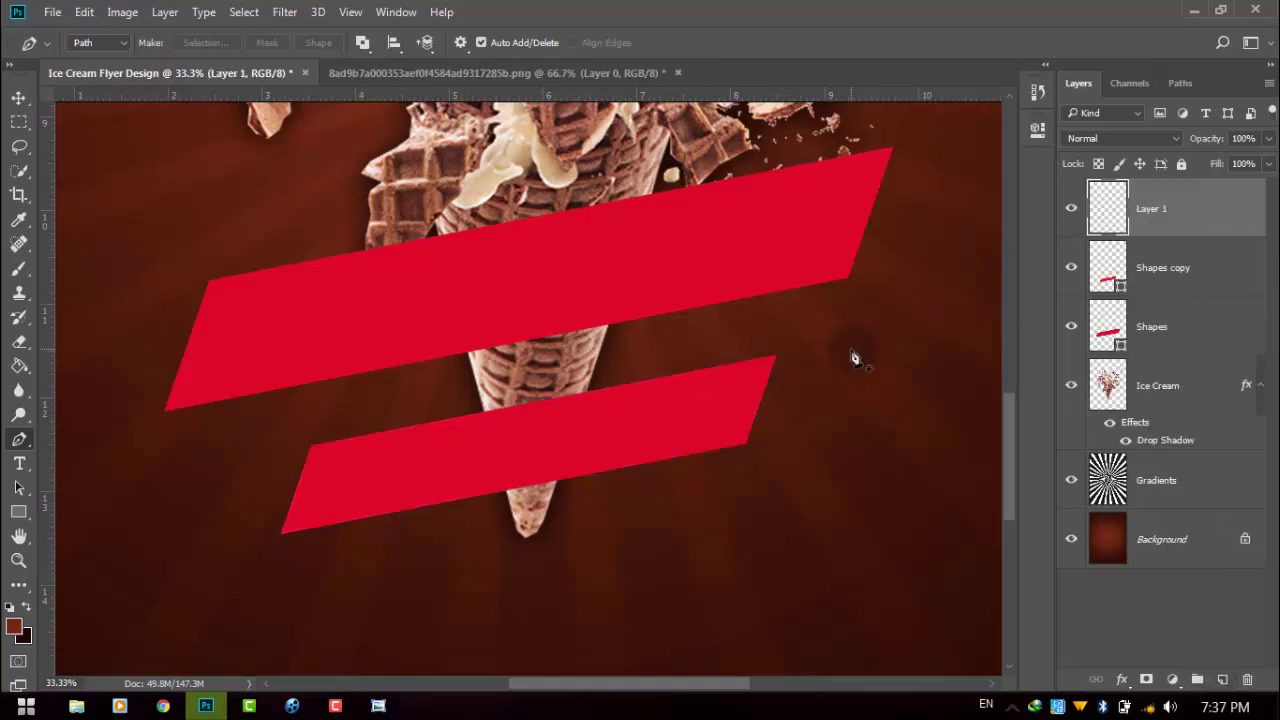
pyautogui.hotkey('ctrl', '+')
pyautogui.moveTo(883, 338); pyautogui.dragTo(733, 338)
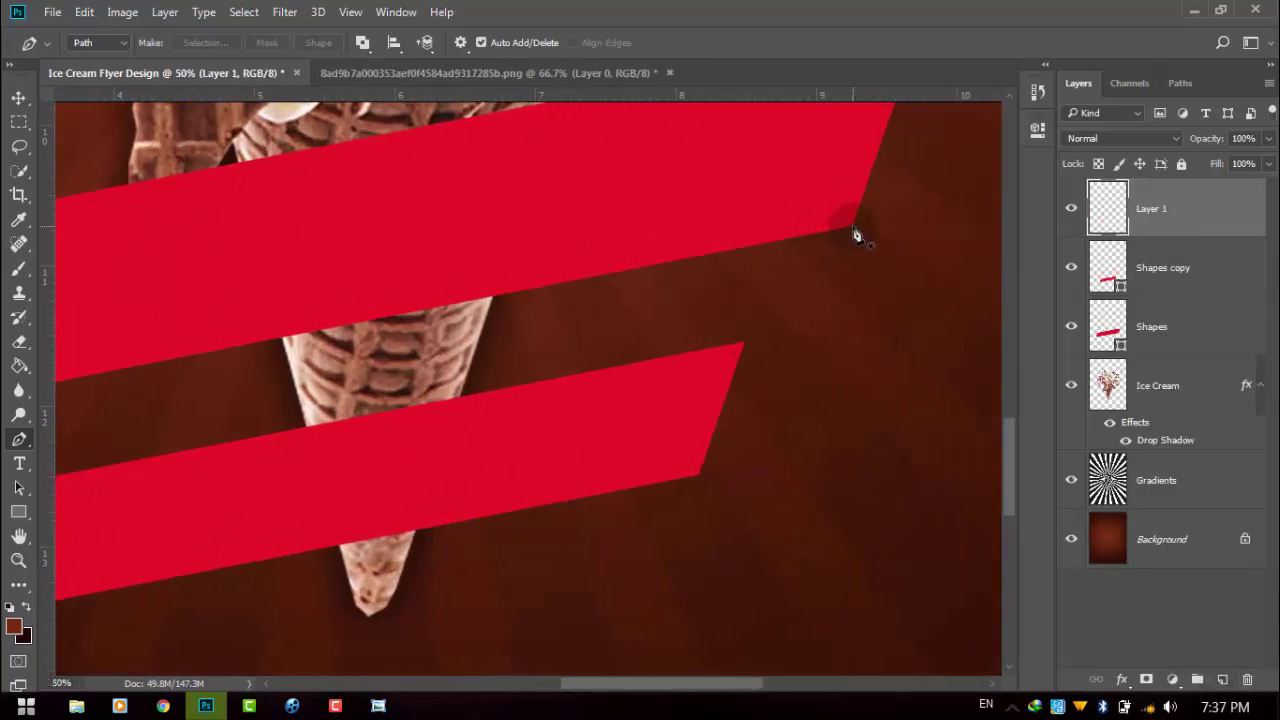
pyautogui.hotkey('ctrl', '+')
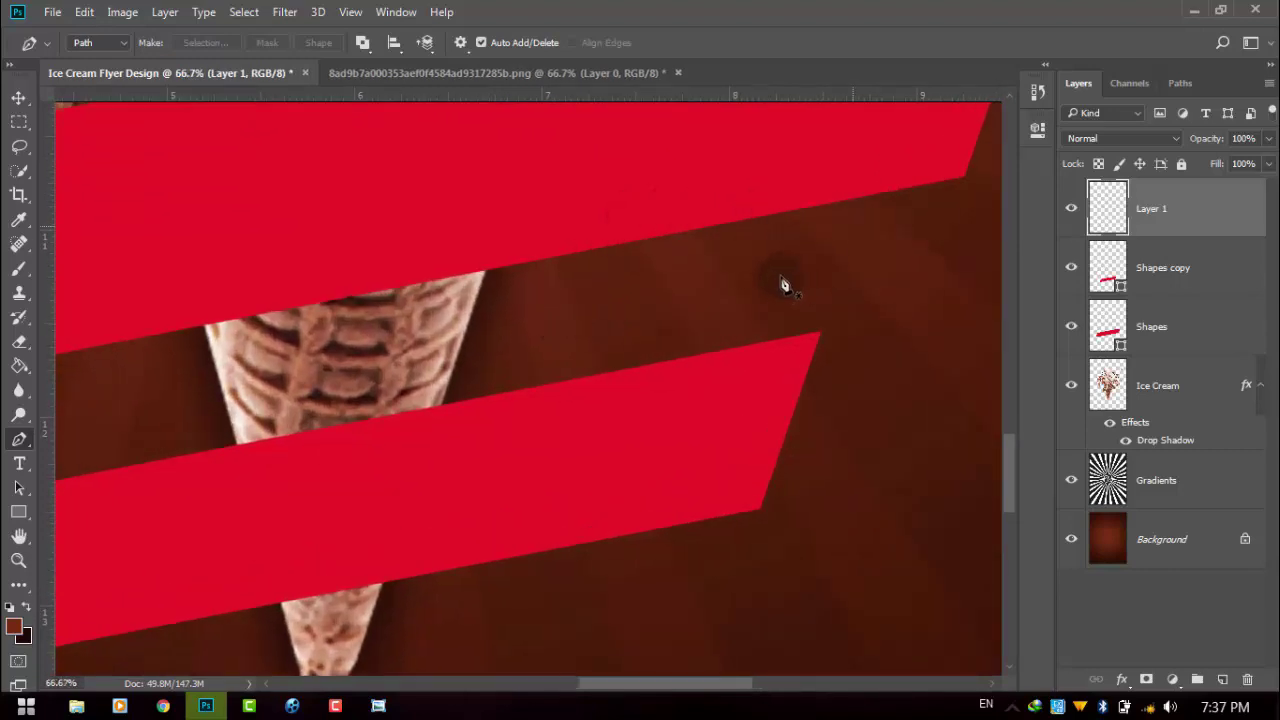
pyautogui.click(852, 225)
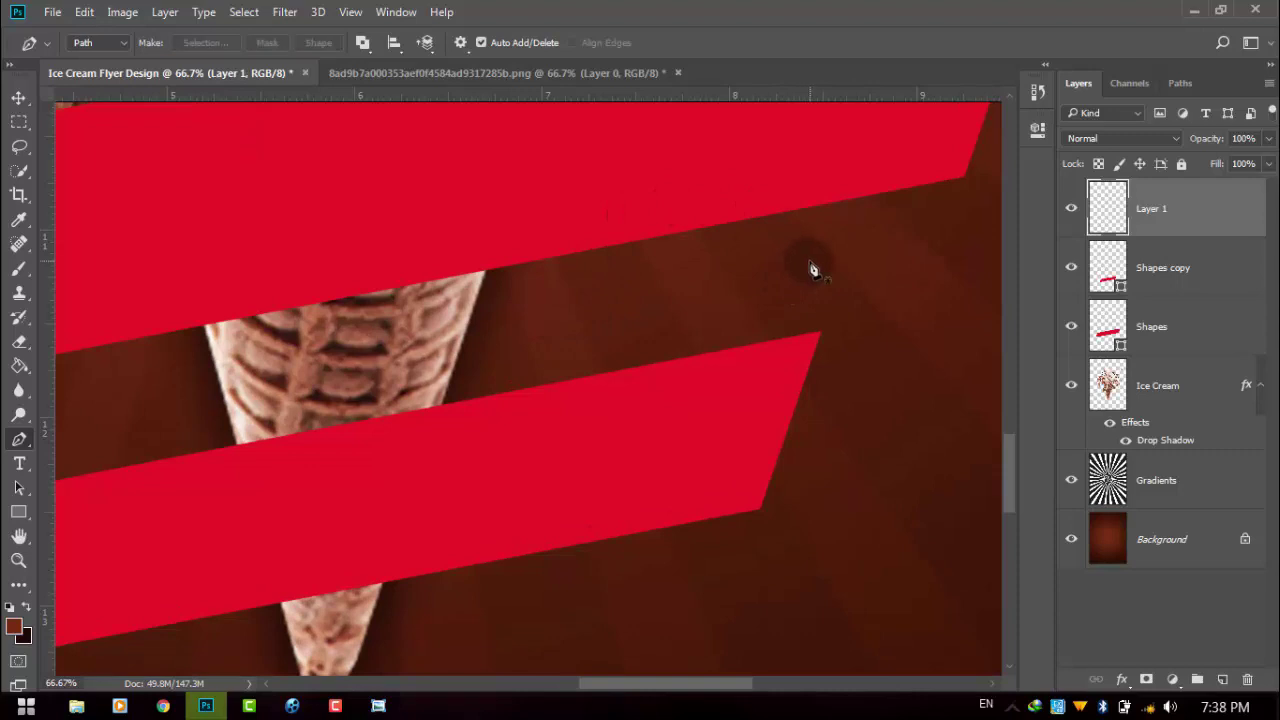
pyautogui.moveTo(824, 265); pyautogui.dragTo(666, 360)
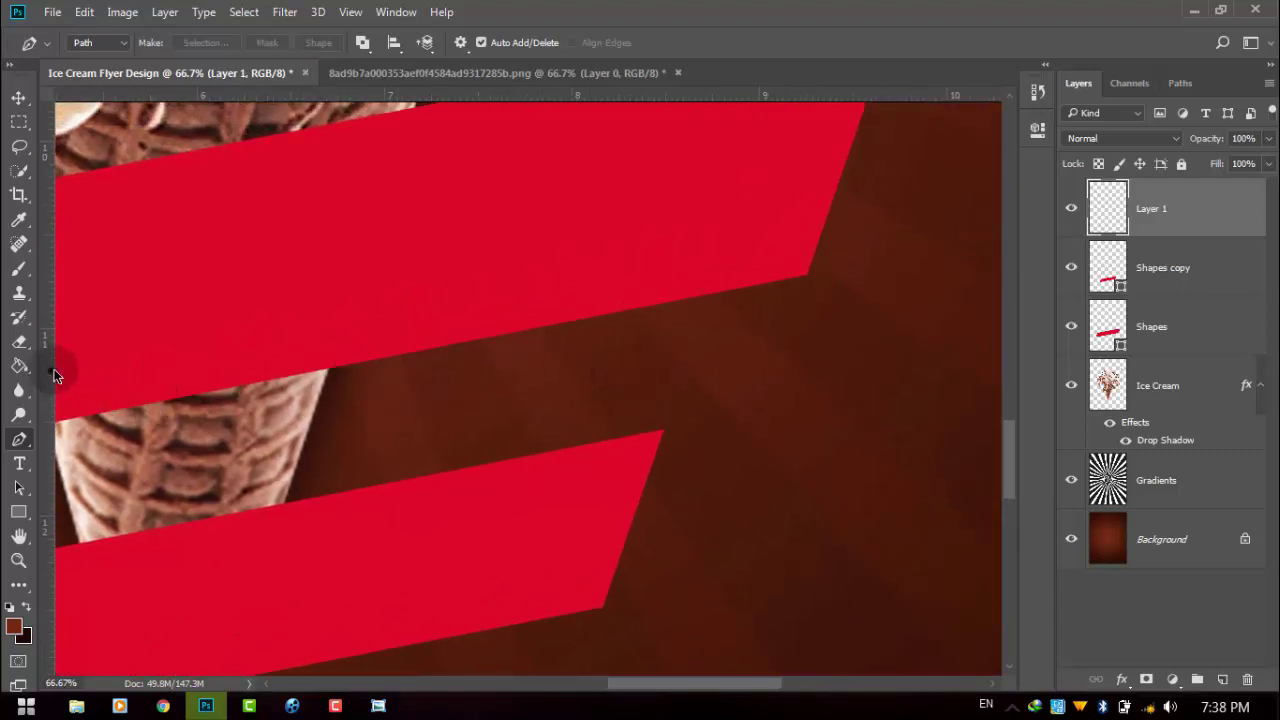
pyautogui.moveTo(47, 370); pyautogui.dragTo(806, 372)
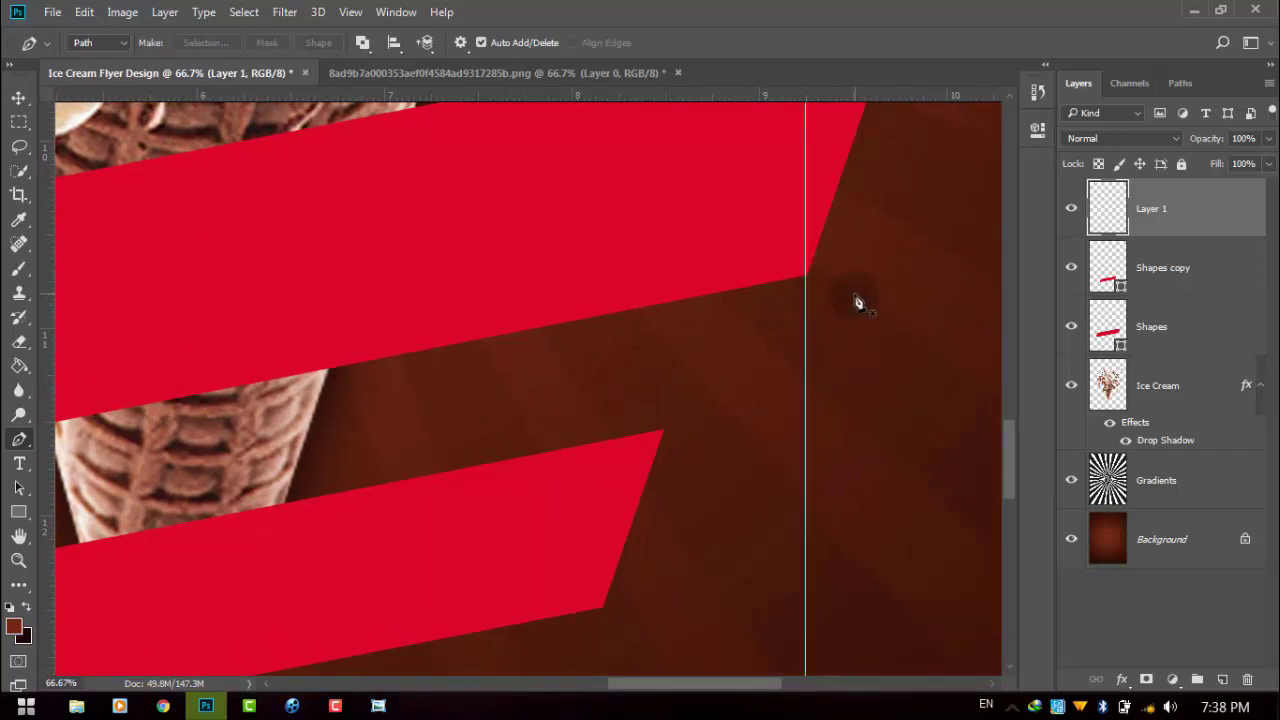
# Outline the fold shape with the Pen tool and move Layer 1 beneath the banners
pyautogui.hotkey('ctrl', '+')
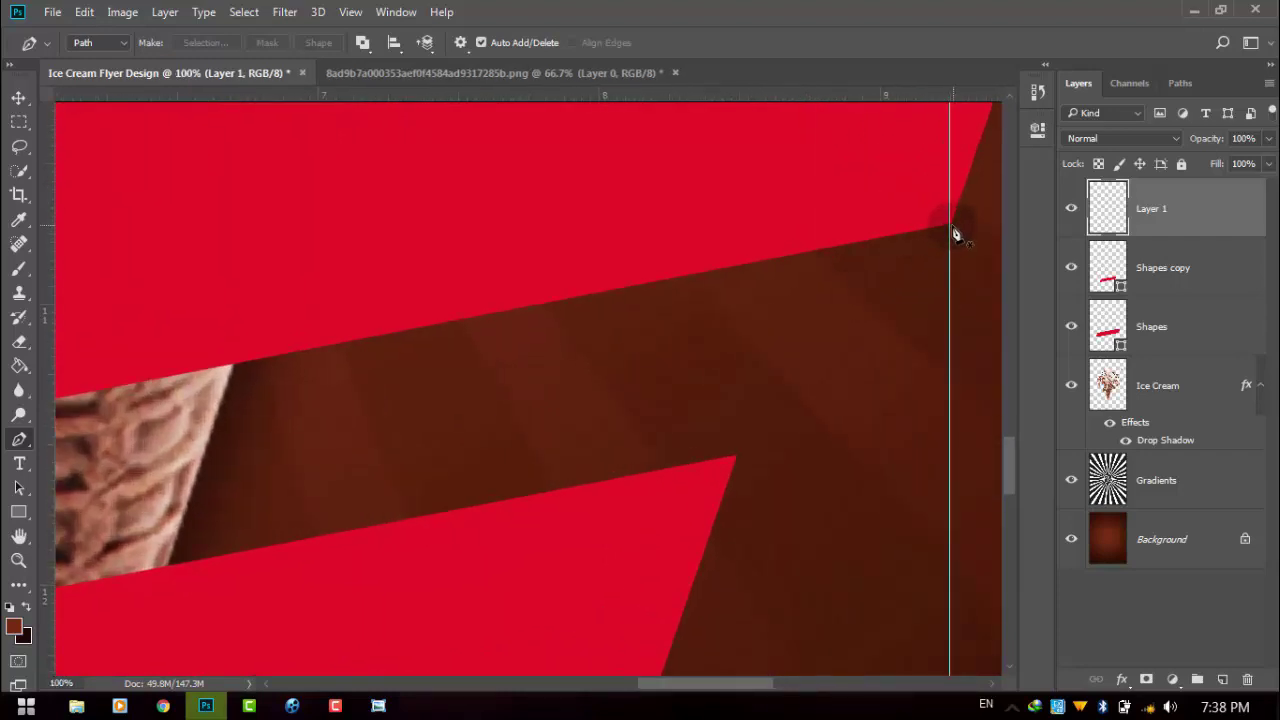
pyautogui.click(949, 225)
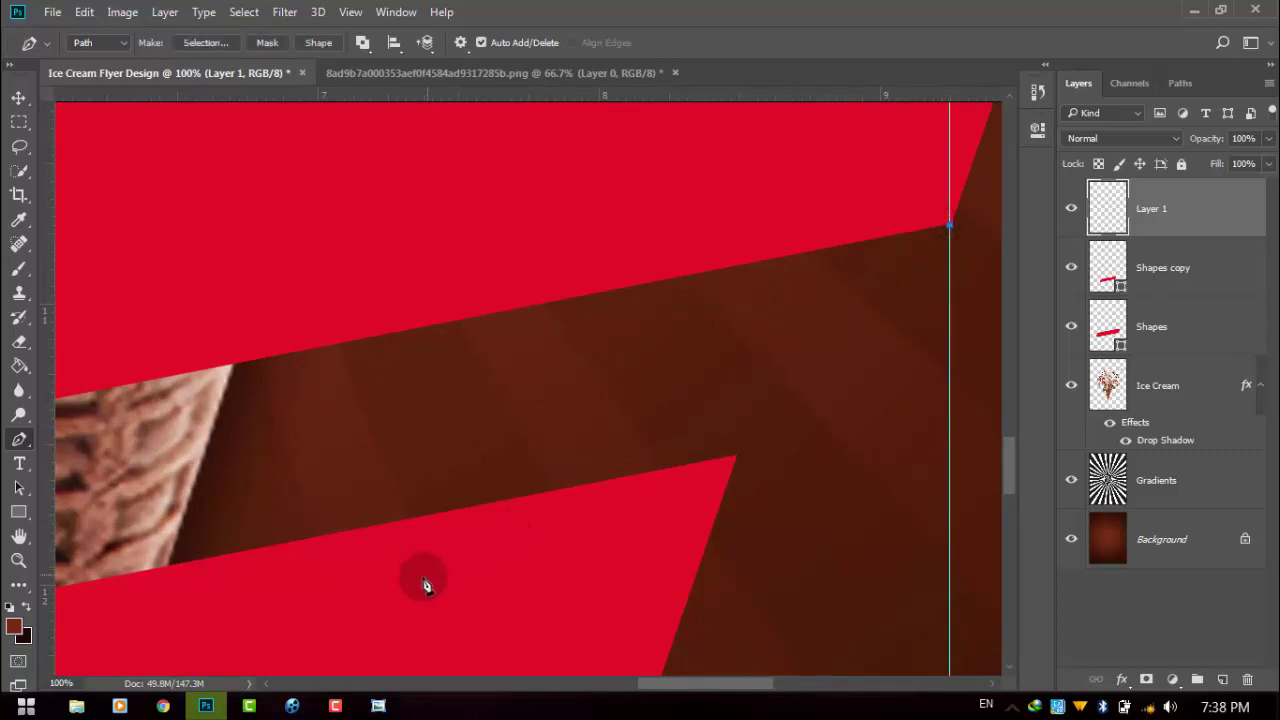
pyautogui.click(316, 591)
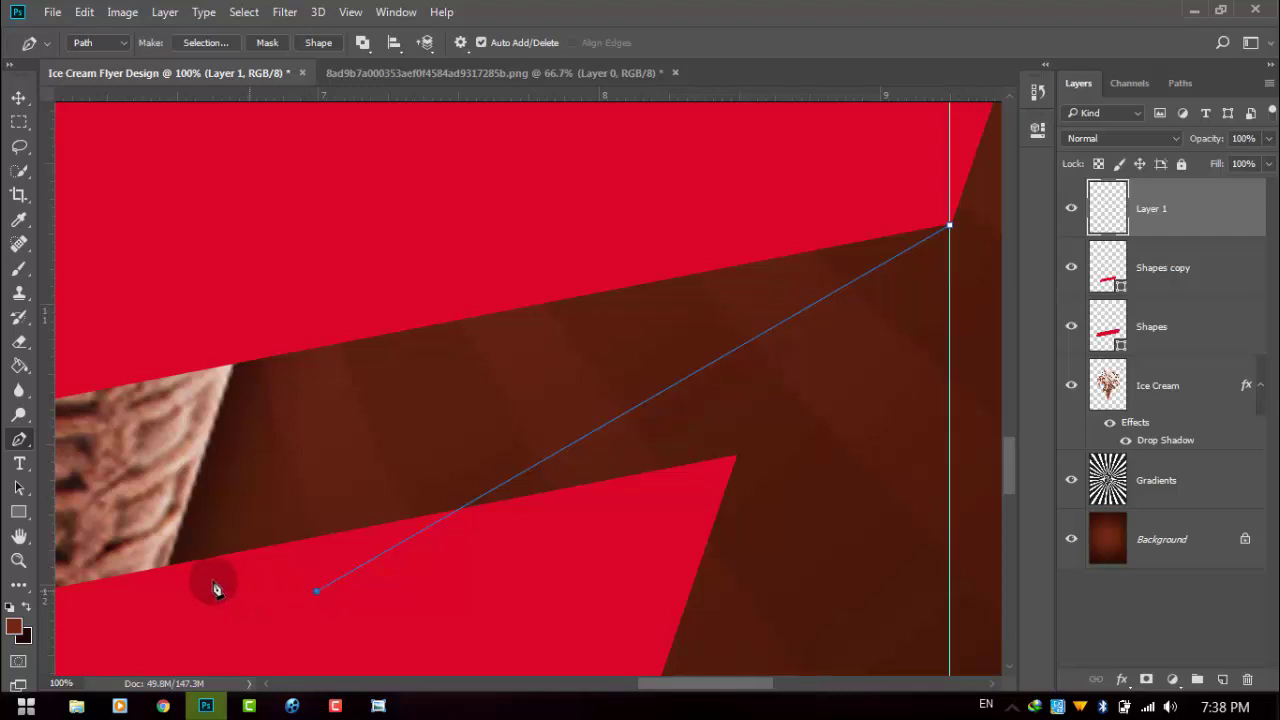
pyautogui.click(104, 605)
pyautogui.click(105, 505)
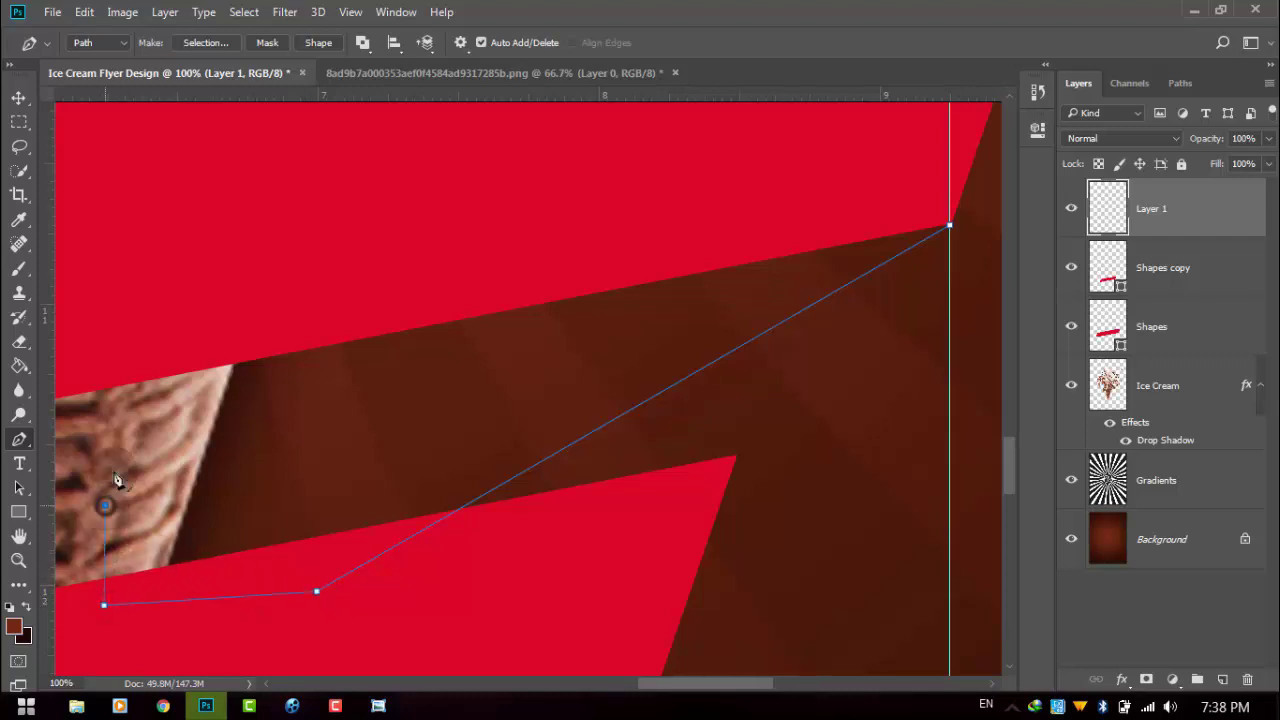
pyautogui.click(142, 347)
pyautogui.moveTo(897, 193); pyautogui.dragTo(760, 218)
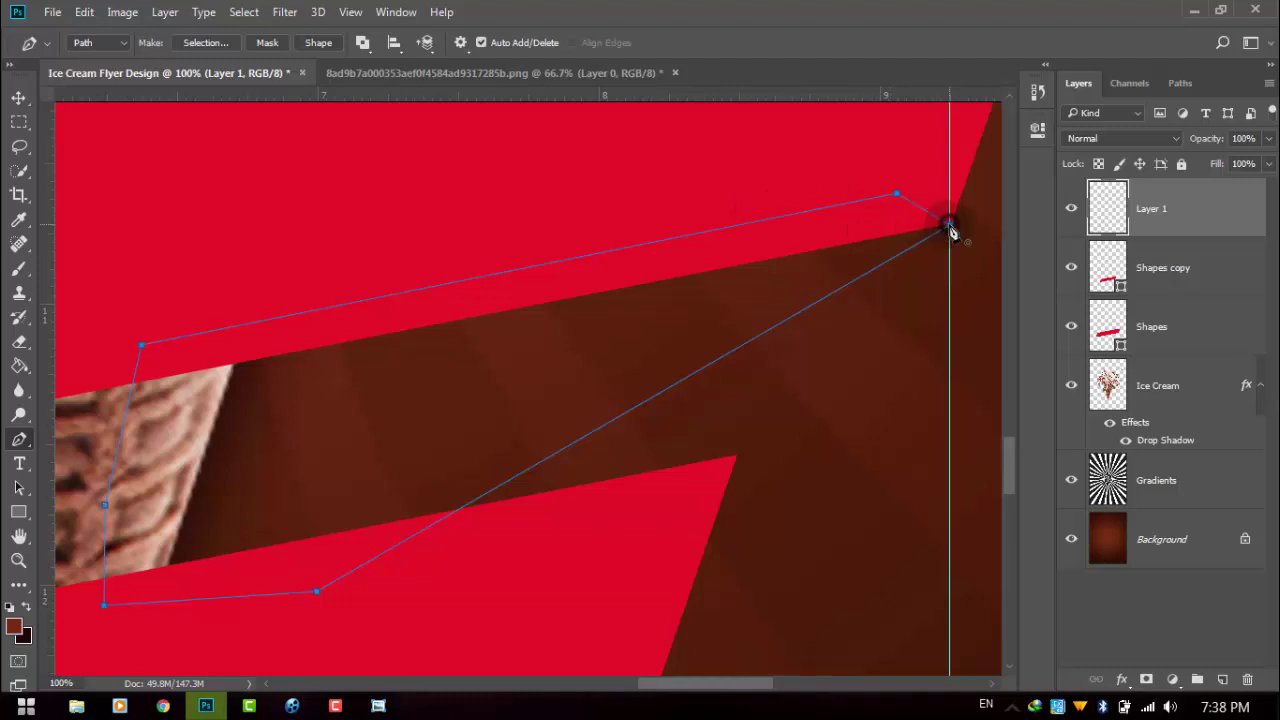
pyautogui.hotkey('ctrl', '-')
pyautogui.hotkey('ctrl', '-')
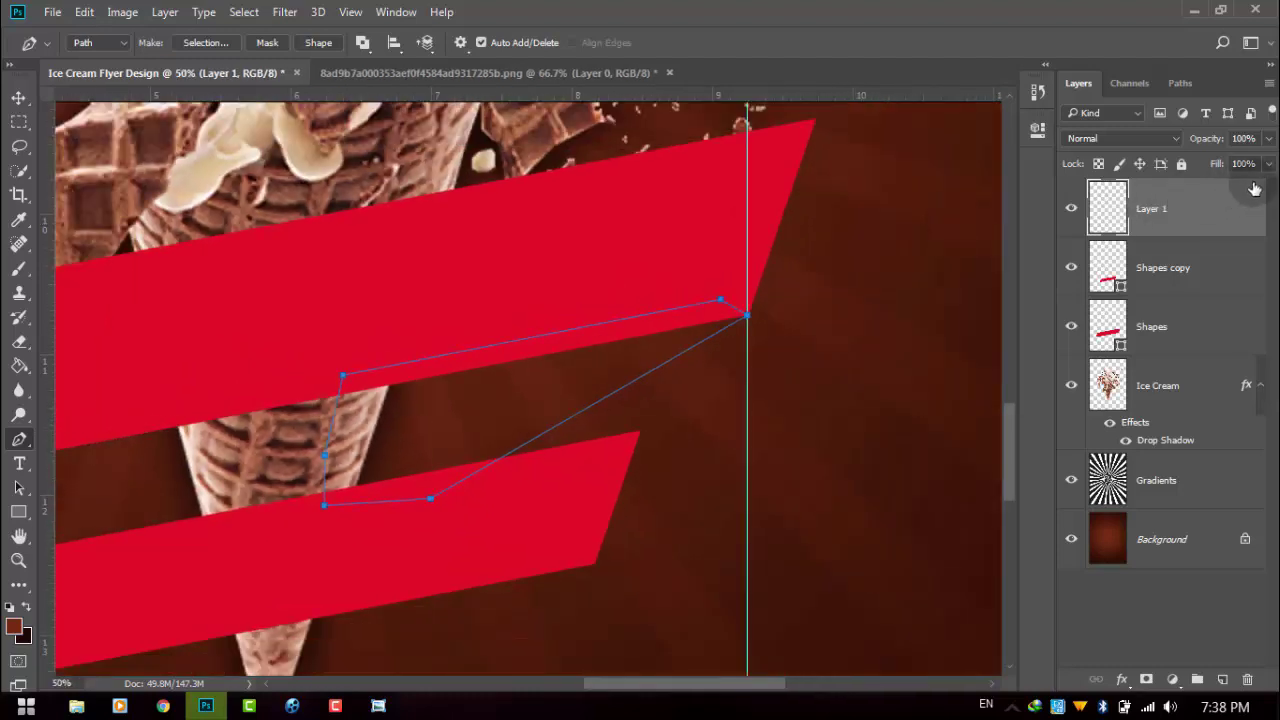
pyautogui.moveTo(1198, 208); pyautogui.dragTo(1200, 350)
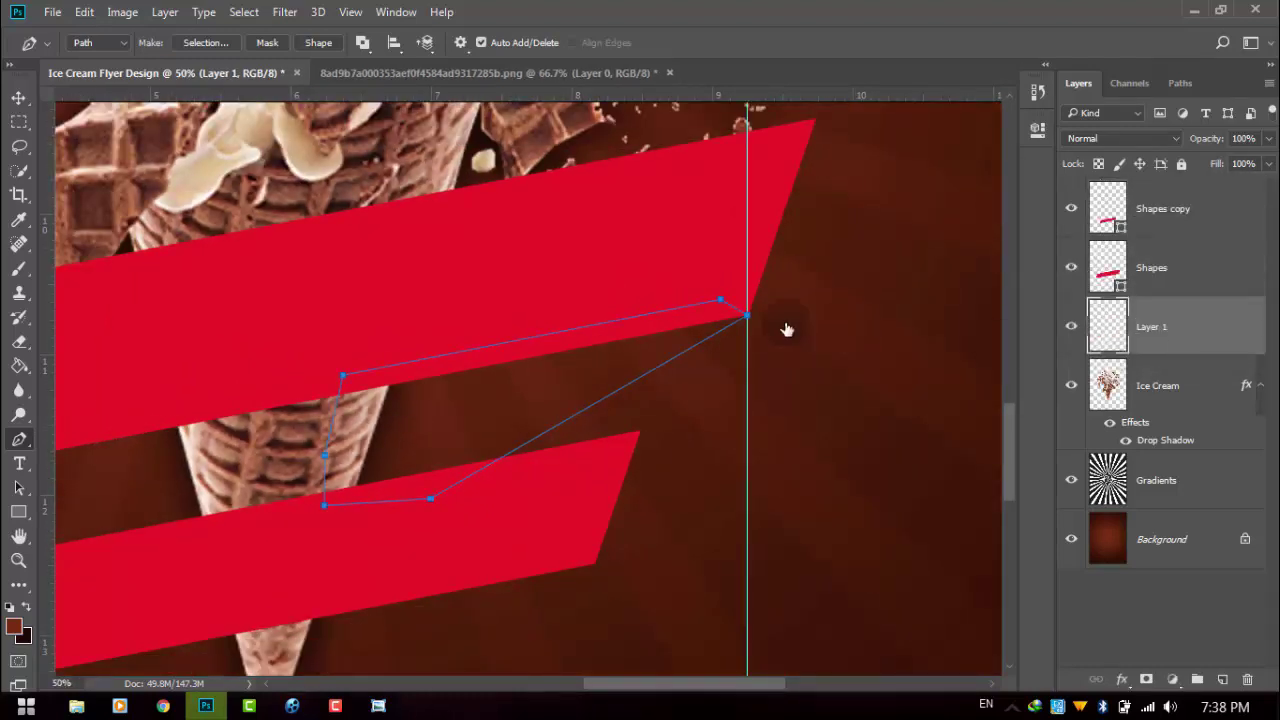
# Fill the fold path with dark red 7b0d11
pyautogui.rightClick(470, 426)
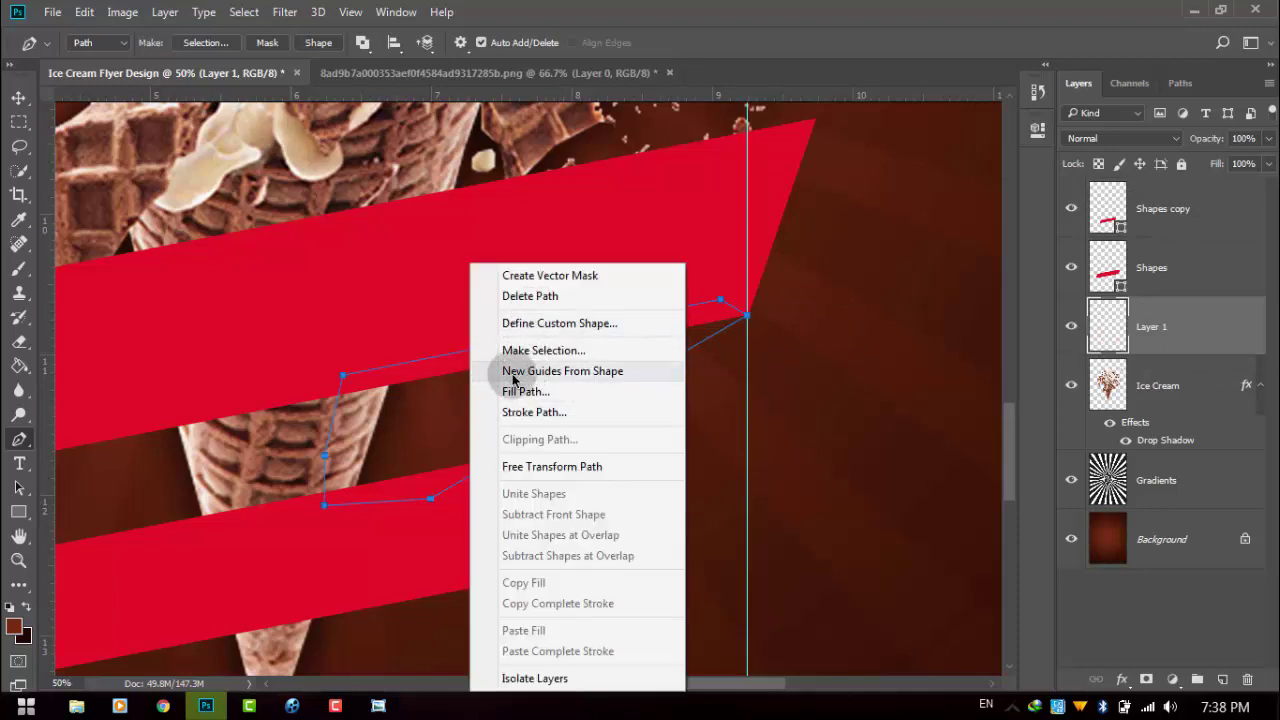
pyautogui.click(543, 391)
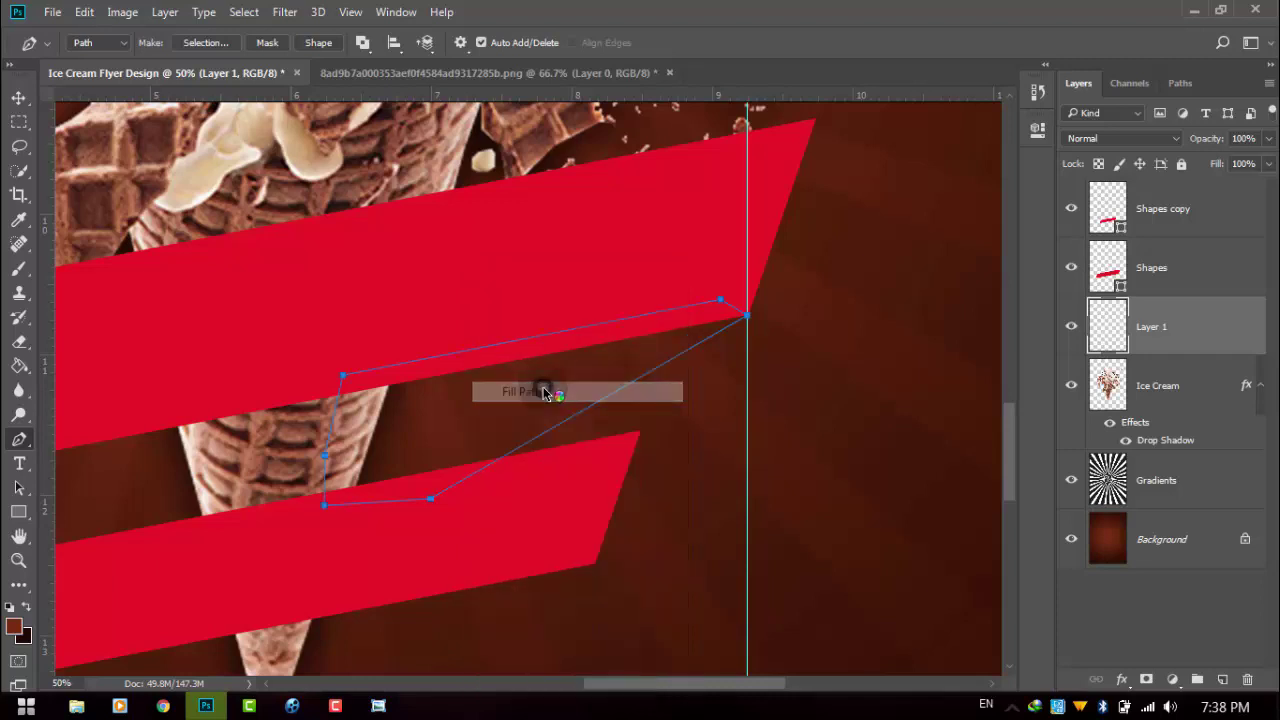
pyautogui.click(655, 181)
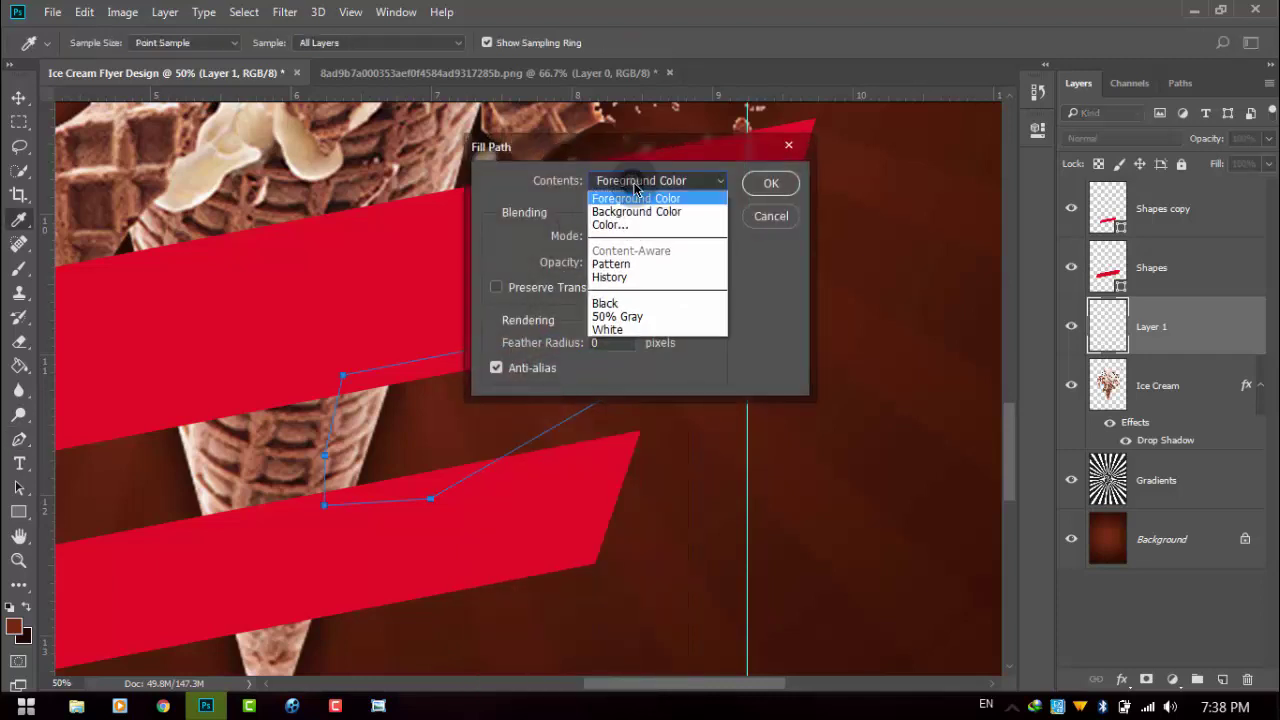
pyautogui.click(622, 224)
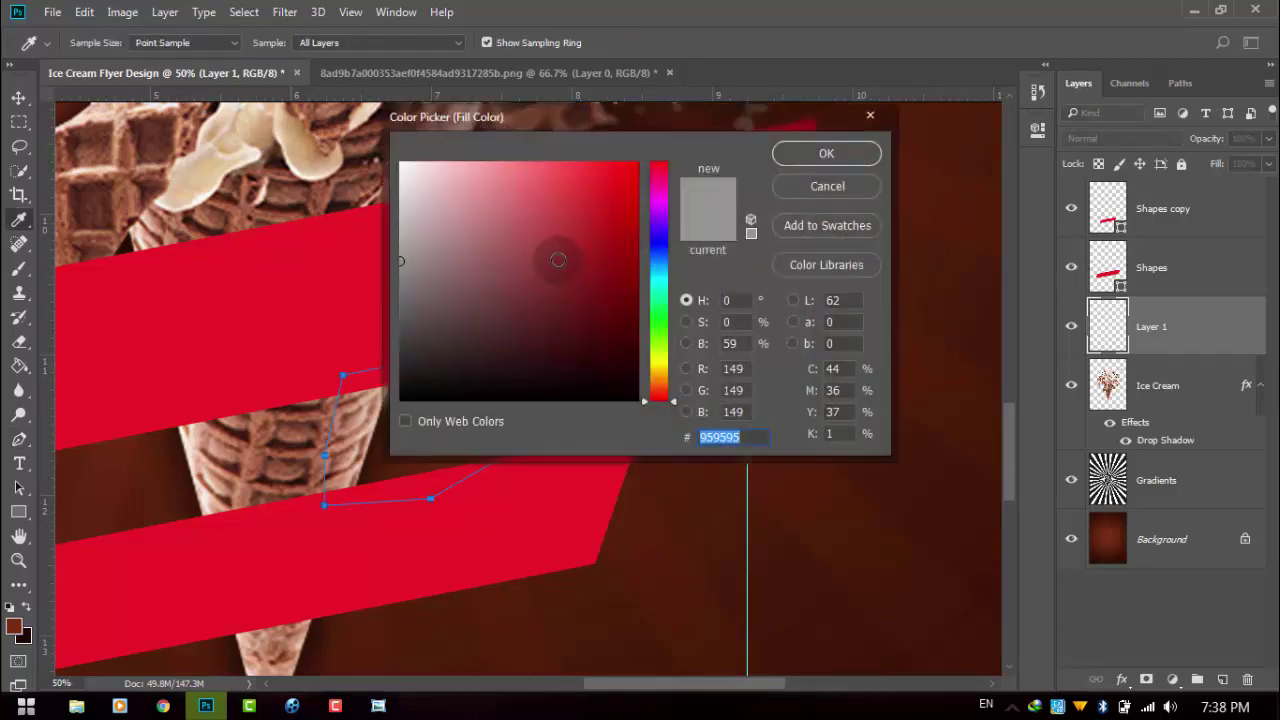
pyautogui.click(214, 308)
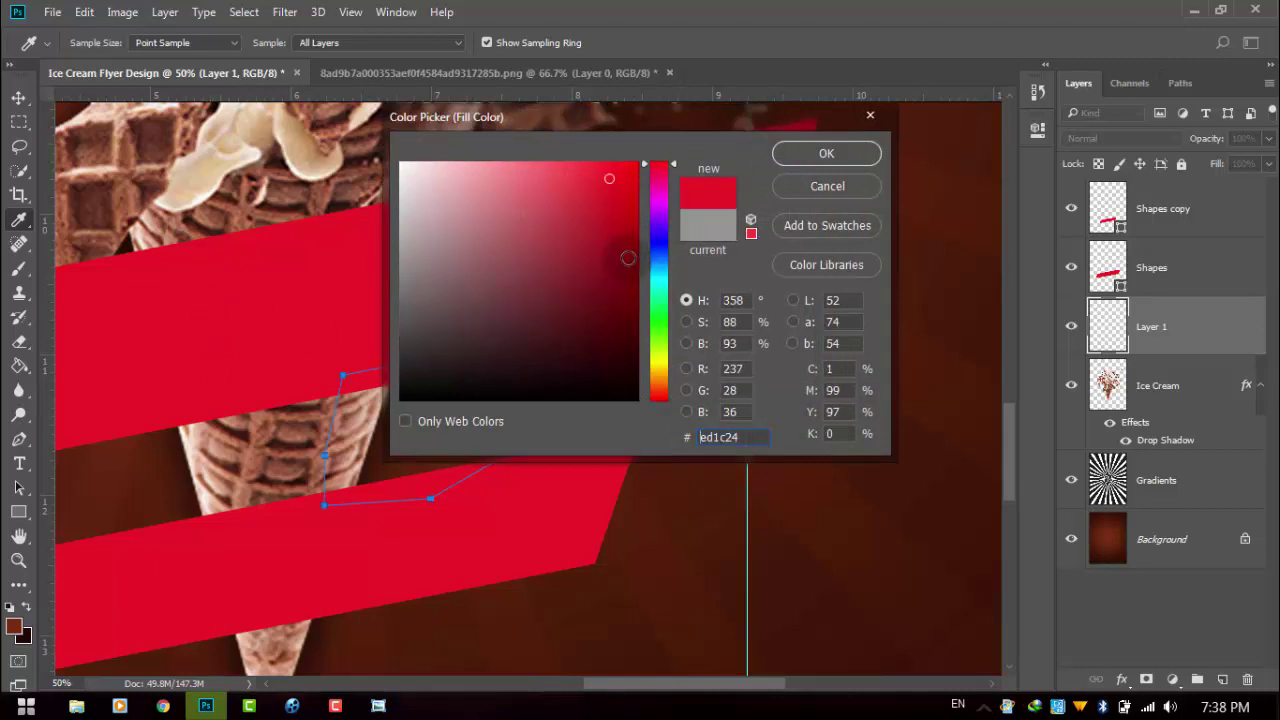
pyautogui.click(613, 270)
pyautogui.click(843, 152)
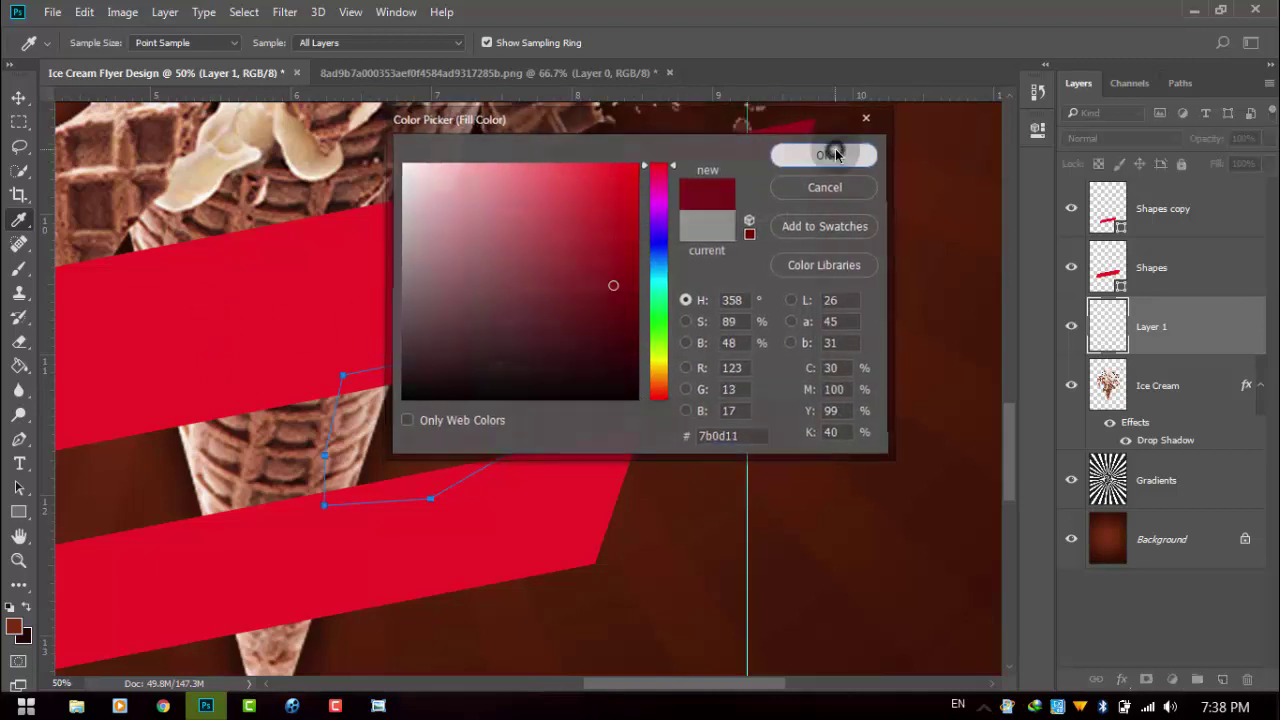
pyautogui.click(771, 182)
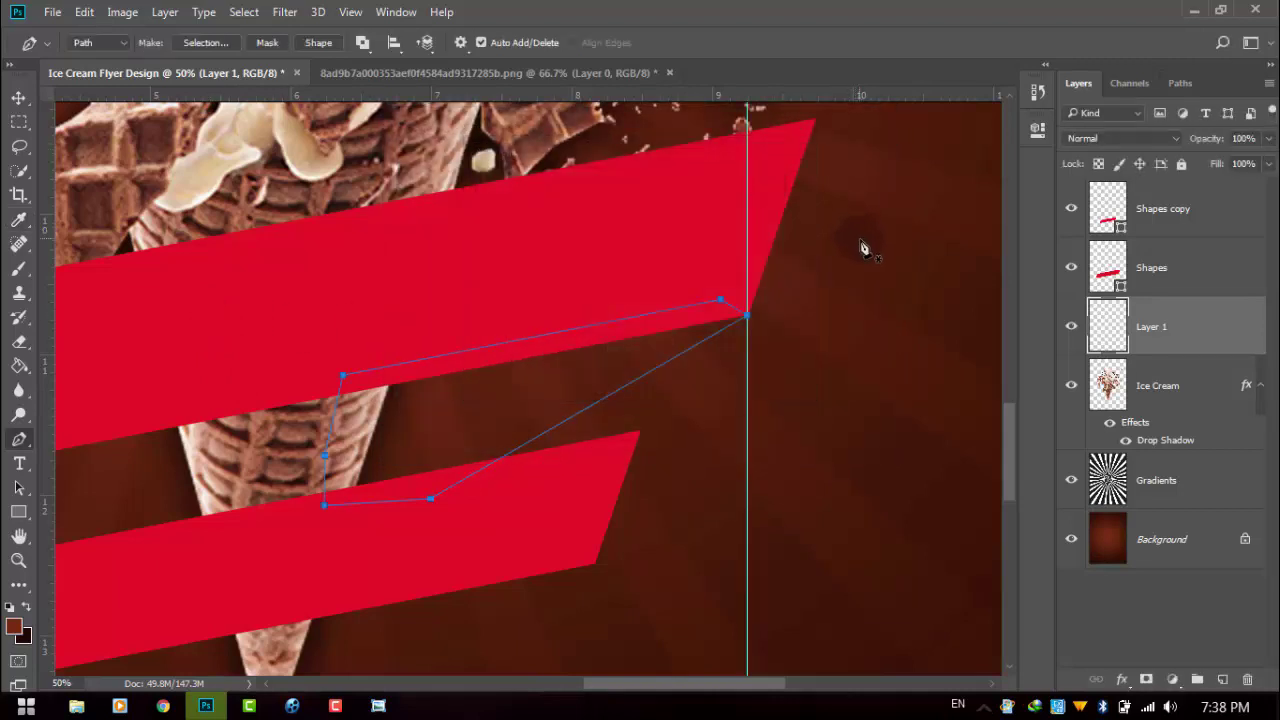
# Delete the leftover fold path and review the banners
pyautogui.rightClick(486, 250)
pyautogui.click(518, 284)
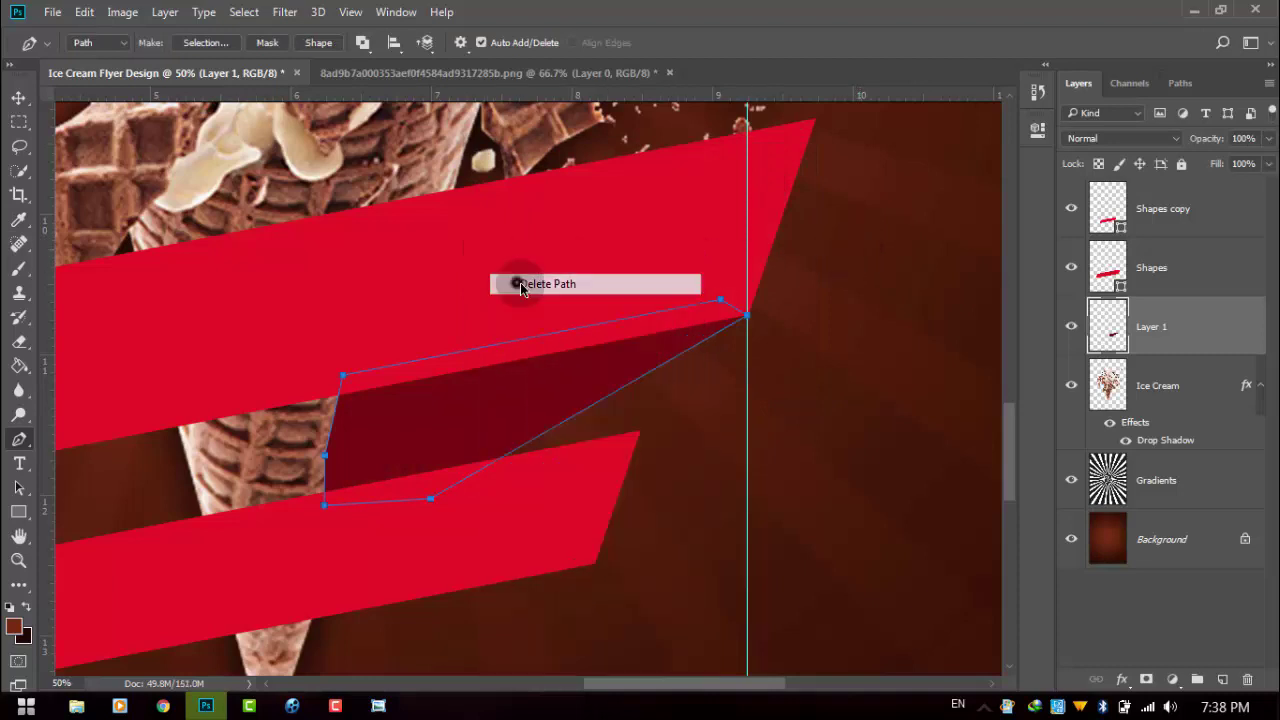
pyautogui.hotkey('ctrl', '-')
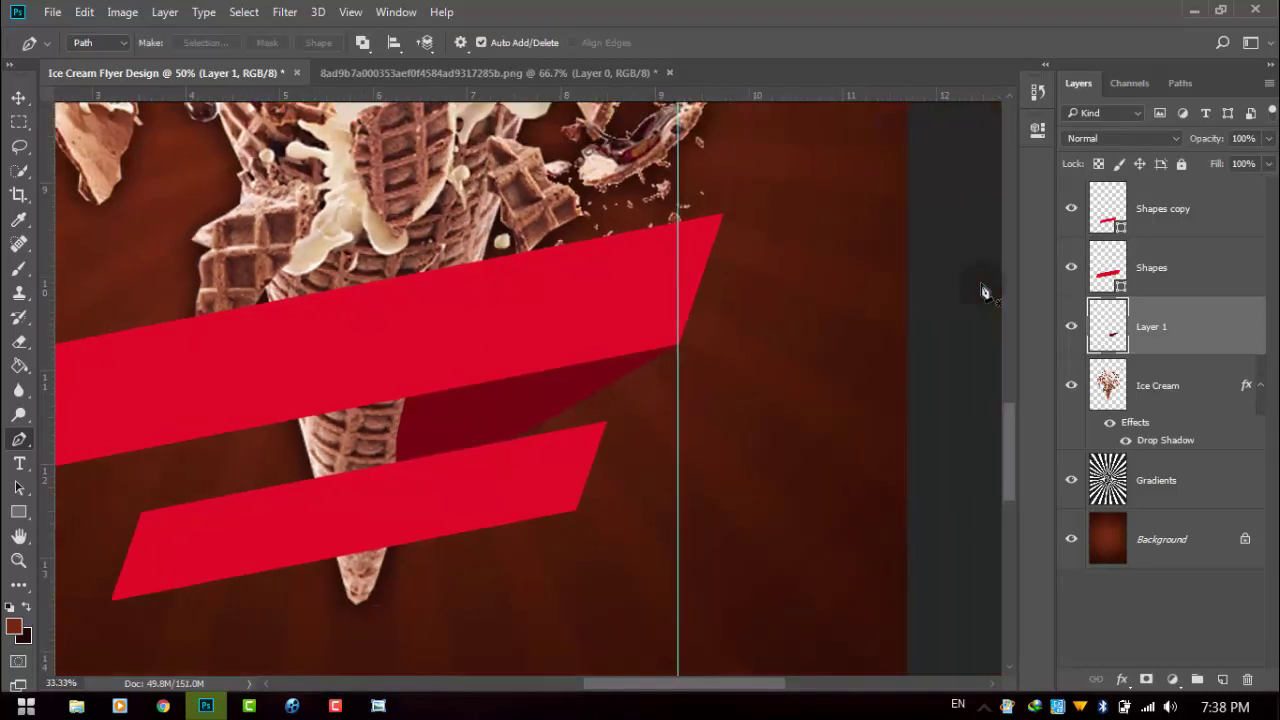
pyautogui.hotkey('ctrl', '-')
pyautogui.hotkey('ctrl', '-')
pyautogui.hotkey('ctrl', '+')
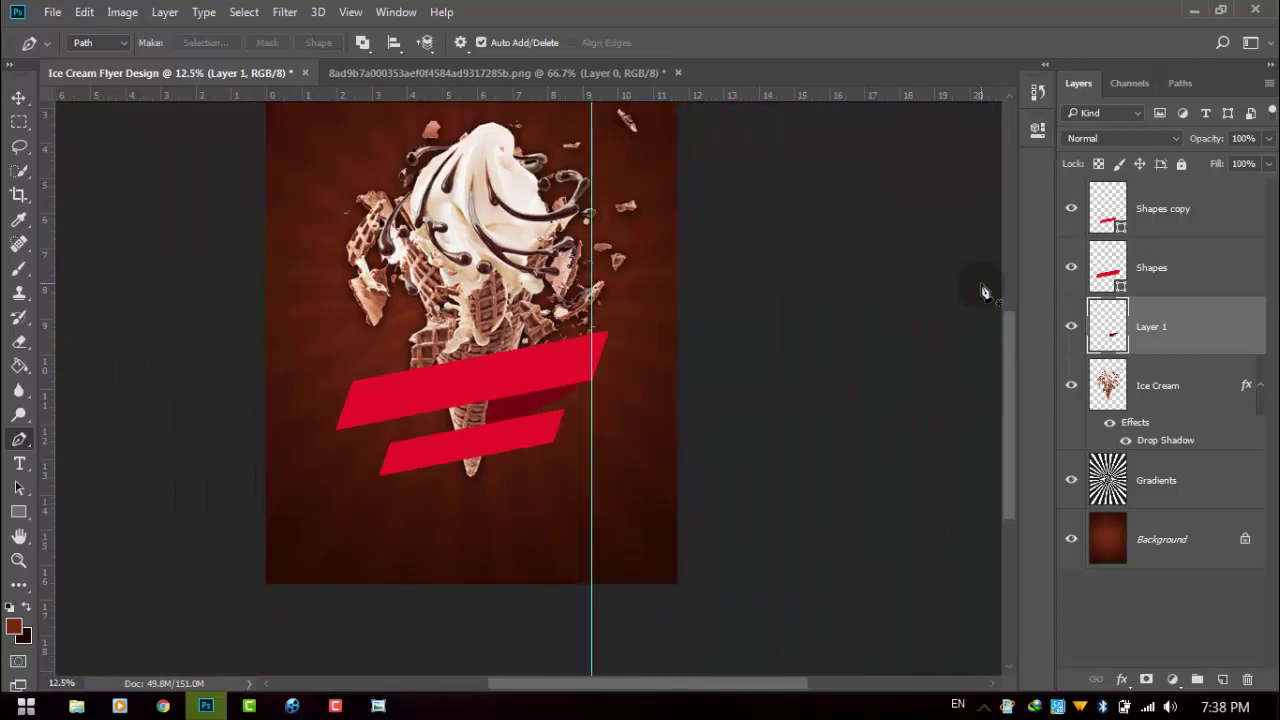
pyautogui.hotkey('ctrl', '+')
pyautogui.hotkey('ctrl', '+')
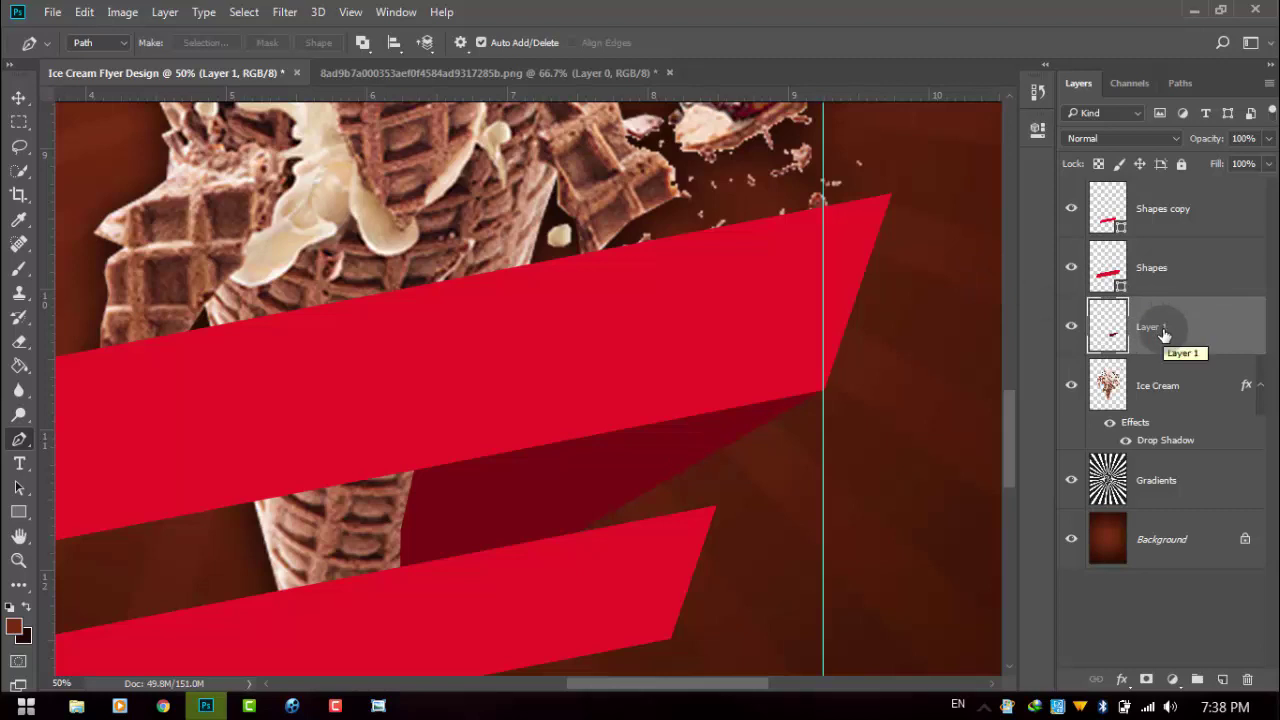
# Set the foreground colour to 441112 and paint-bucket fill the fold area with it
pyautogui.click(16, 628)
pyautogui.click(500, 502)
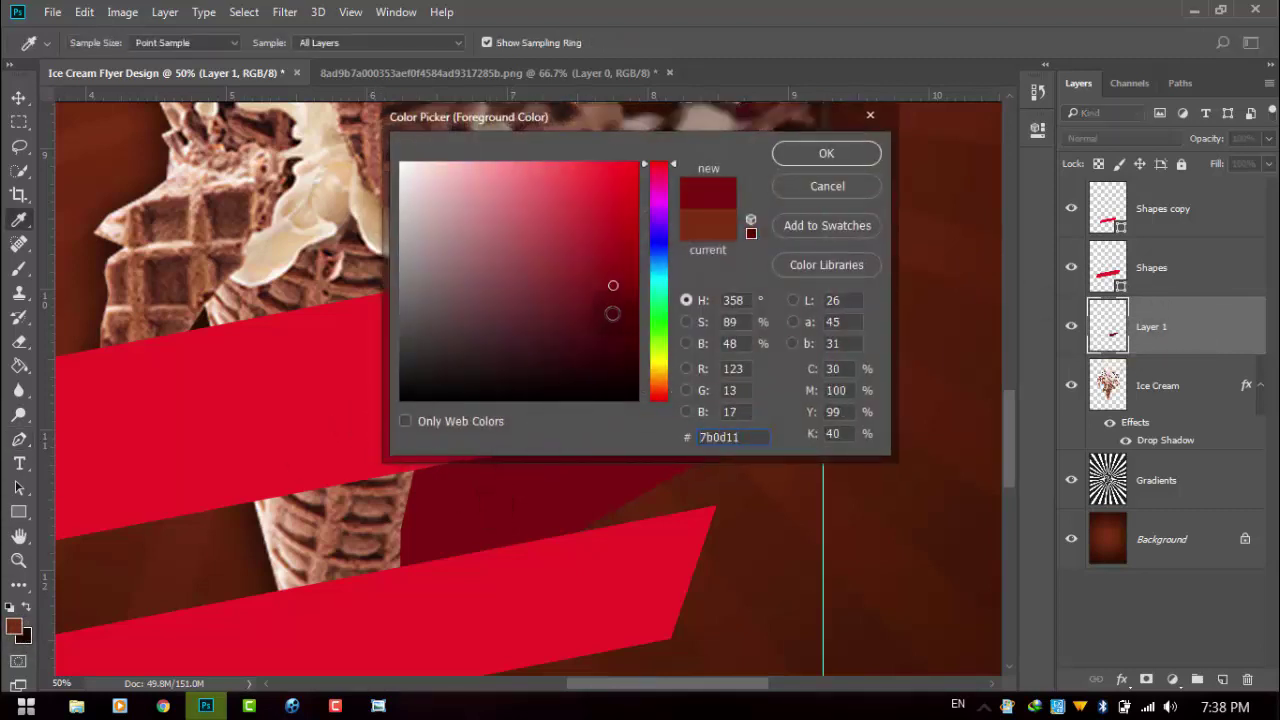
pyautogui.click(789, 152)
pyautogui.press('p')
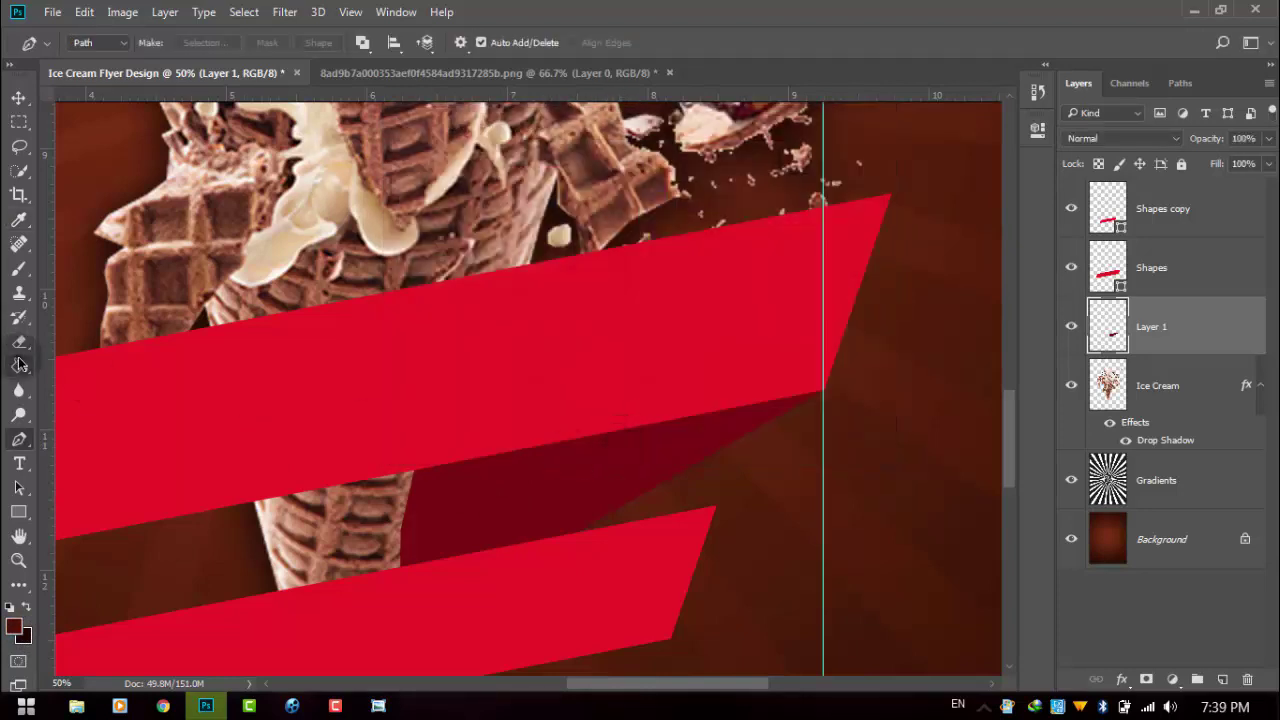
pyautogui.click(19, 364)
pyautogui.click(546, 490)
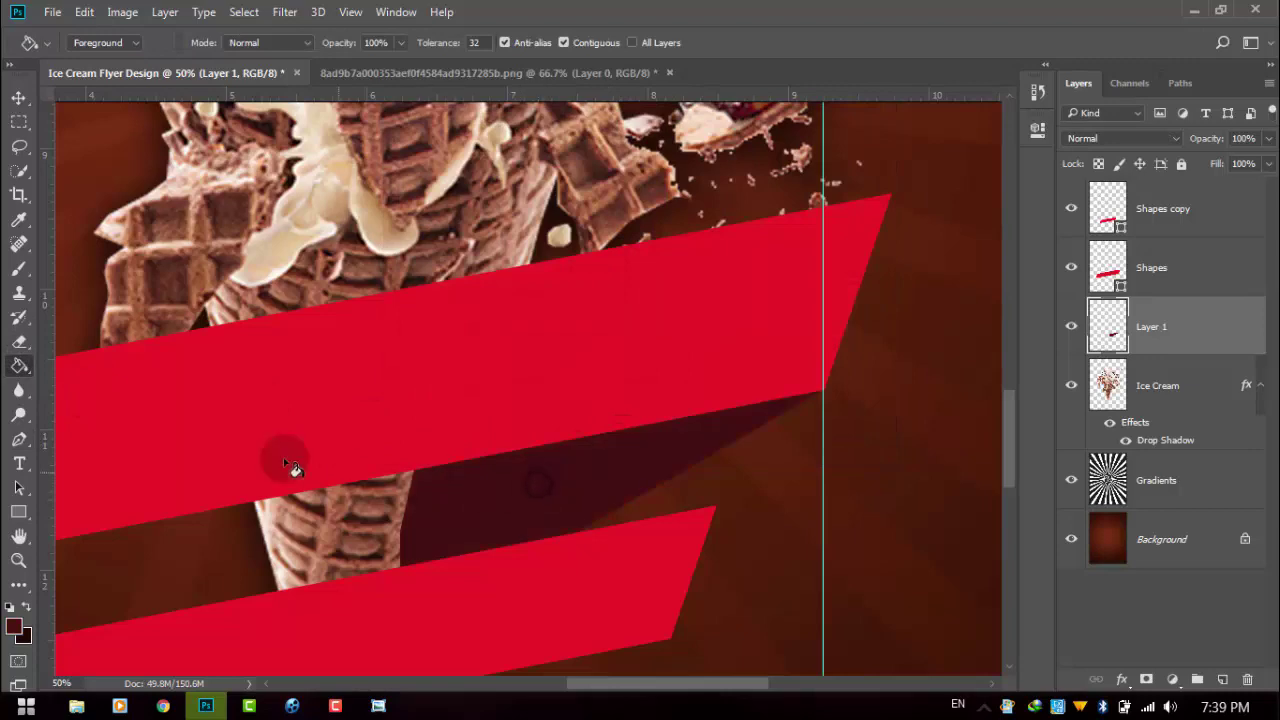
pyautogui.hotkey('ctrl', '-')
pyautogui.hotkey('ctrl', '-')
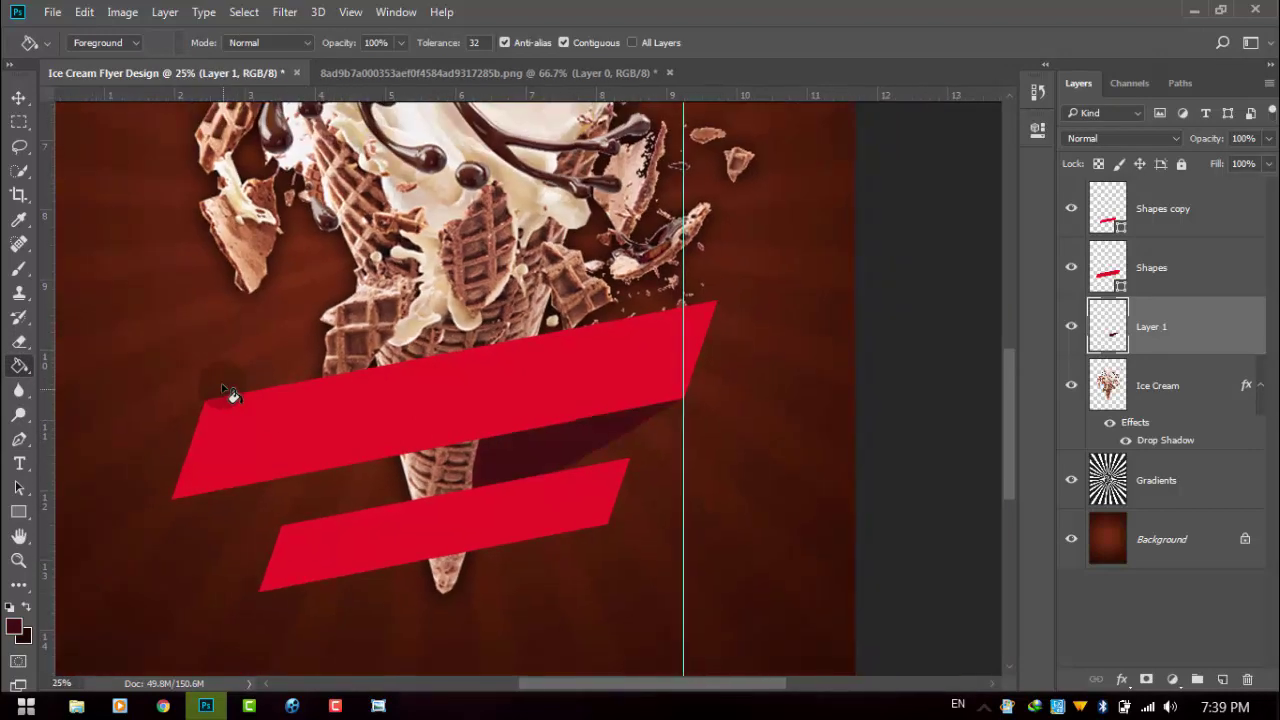
pyautogui.hotkey('ctrl', '-')
pyautogui.hotkey('ctrl', '-')
pyautogui.hotkey('ctrl', '+')
pyautogui.hotkey('ctrl', '+')
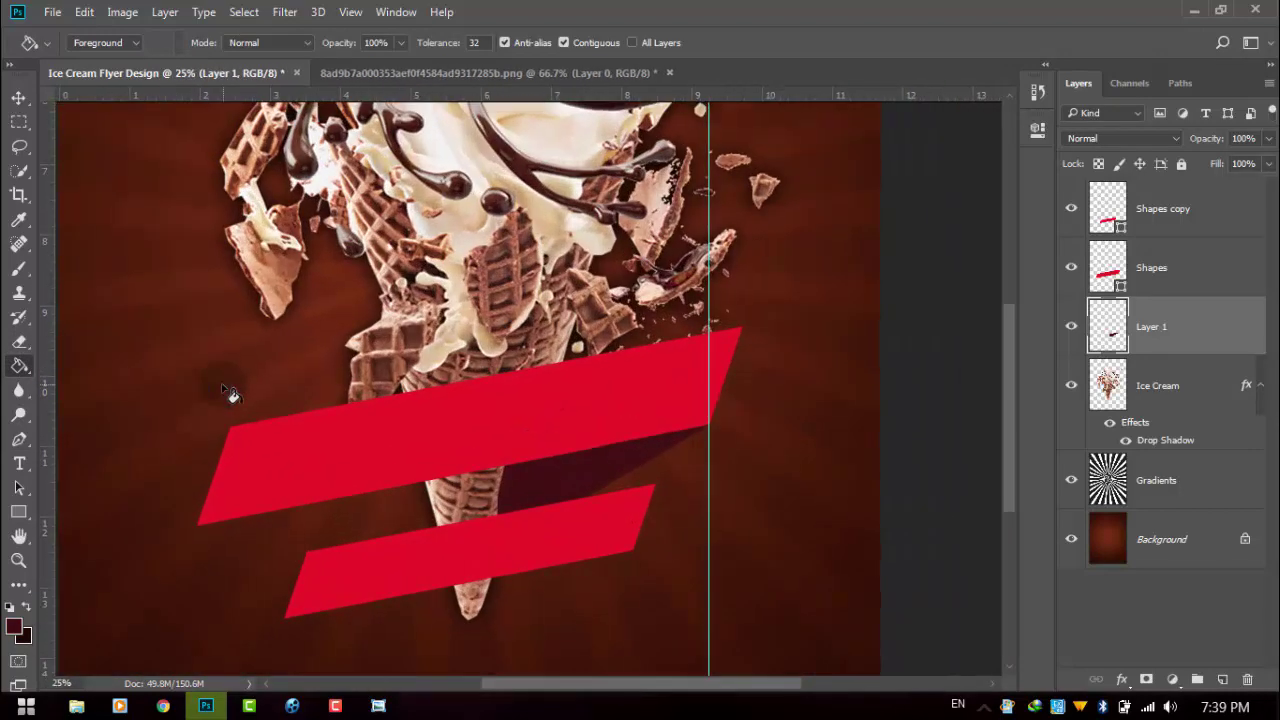
pyautogui.hotkey('ctrl', '+')
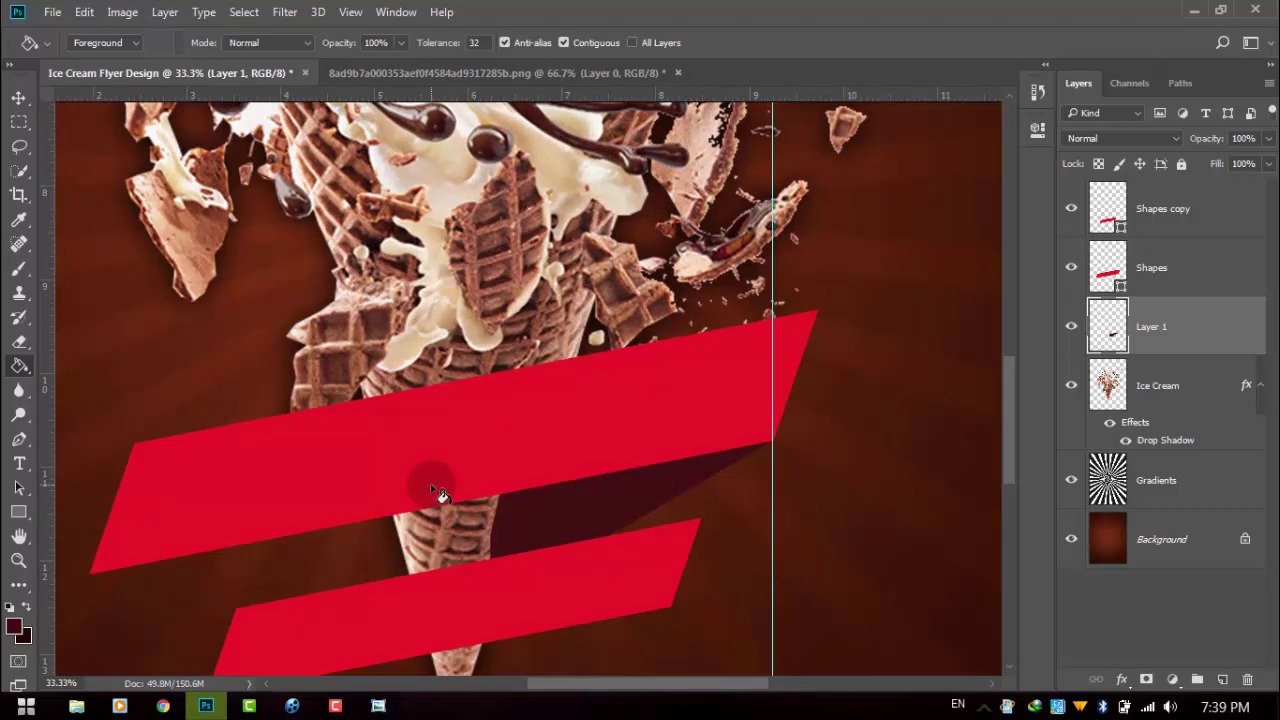
pyautogui.click(21, 447)
# Add a guide at the lower banner's left corner and outline the left fold shape
pyautogui.hotkey('ctrl', '+')
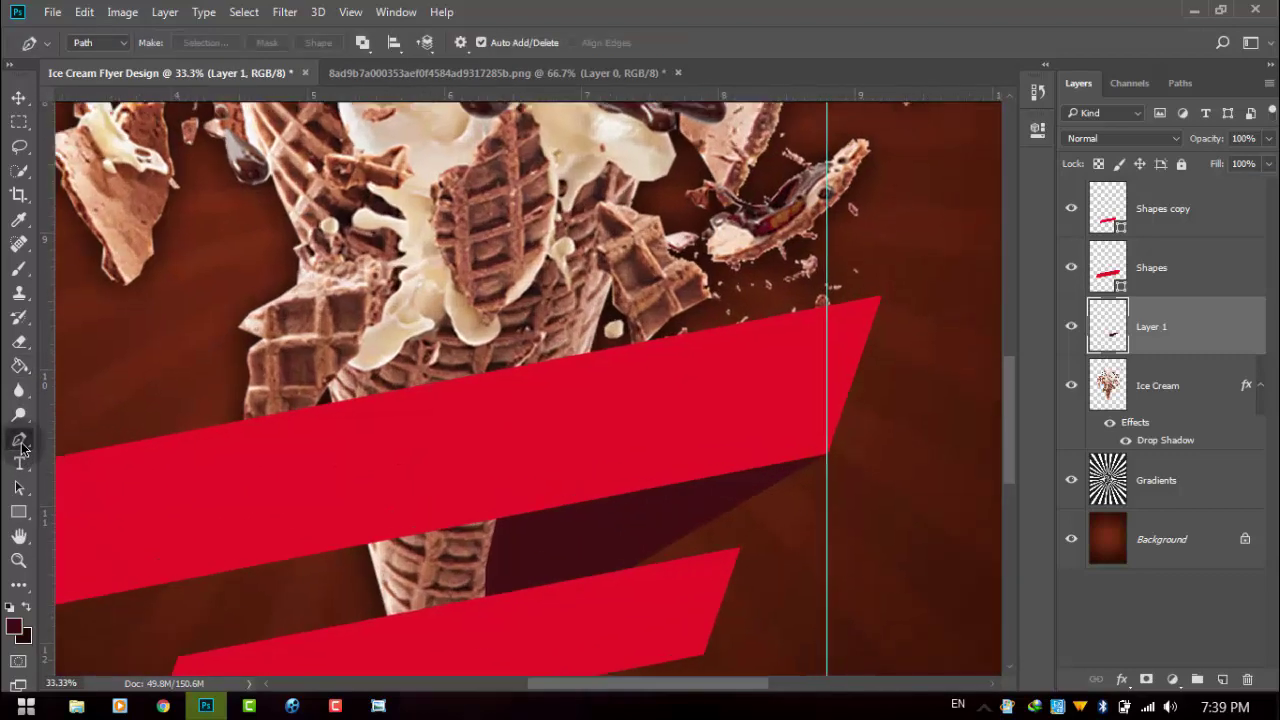
pyautogui.hotkey('ctrl', '+')
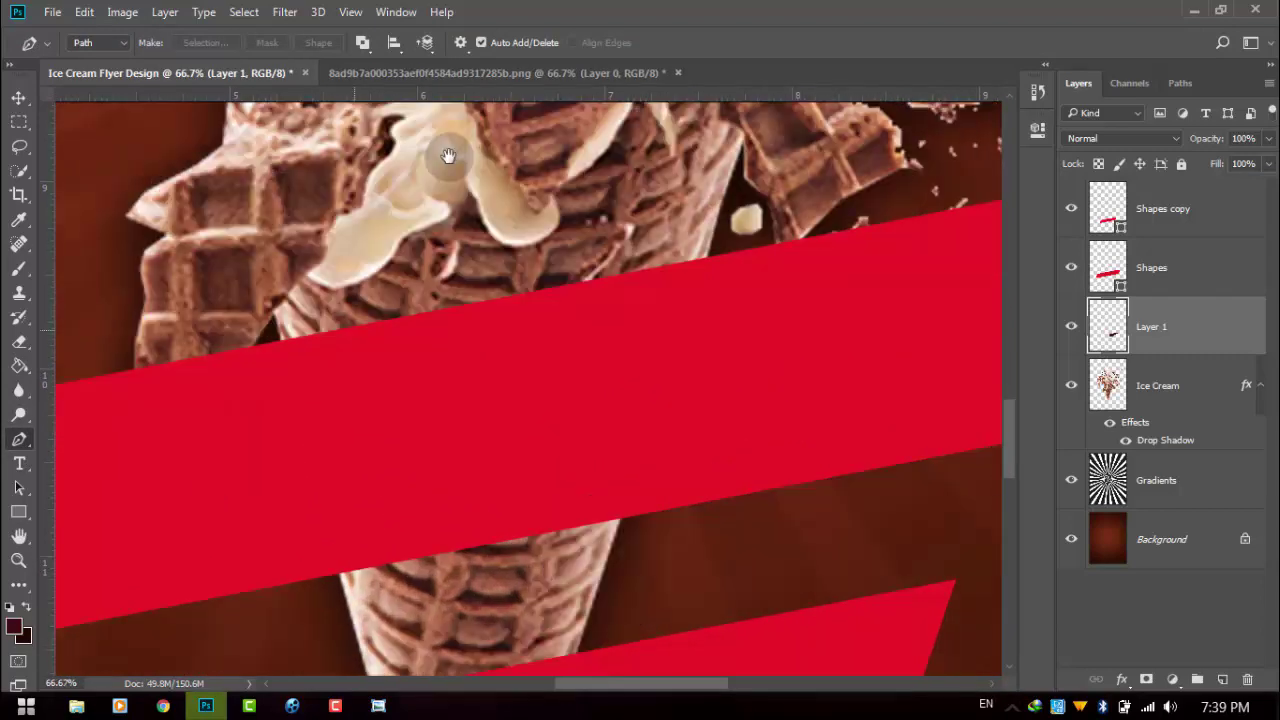
pyautogui.moveTo(366, 366); pyautogui.dragTo(371, 306)
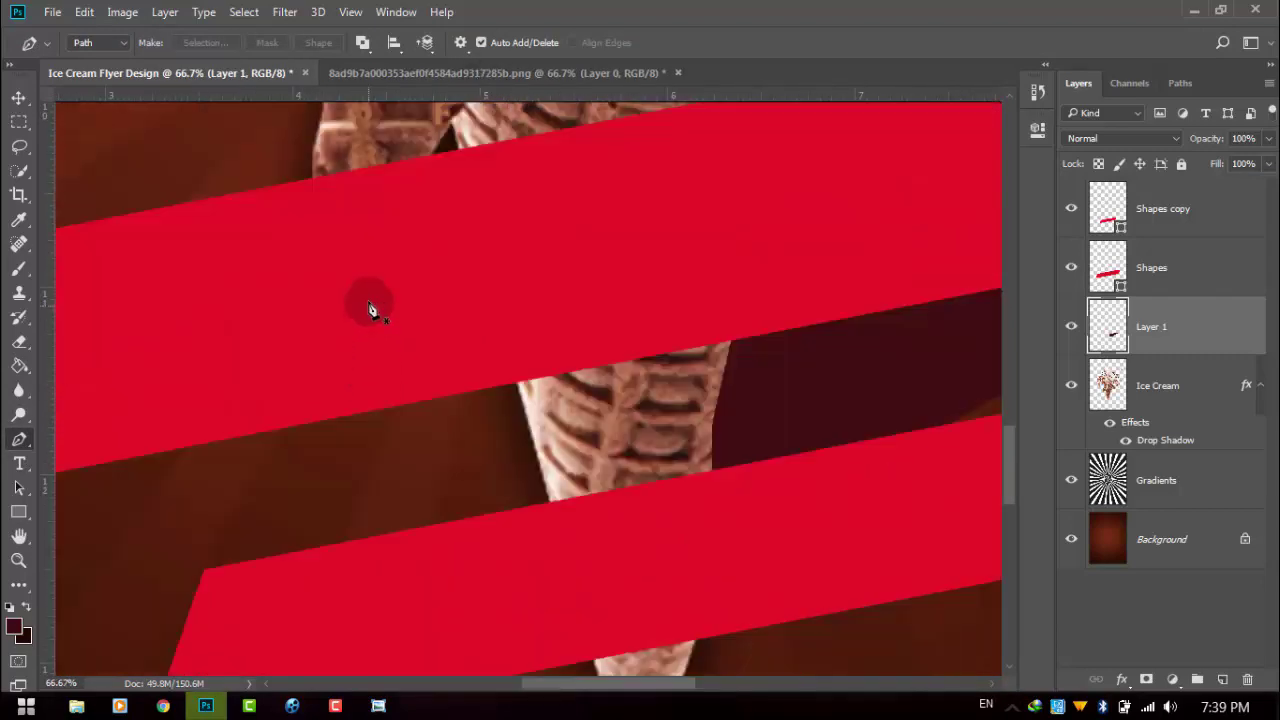
pyautogui.moveTo(49, 481); pyautogui.dragTo(204, 492)
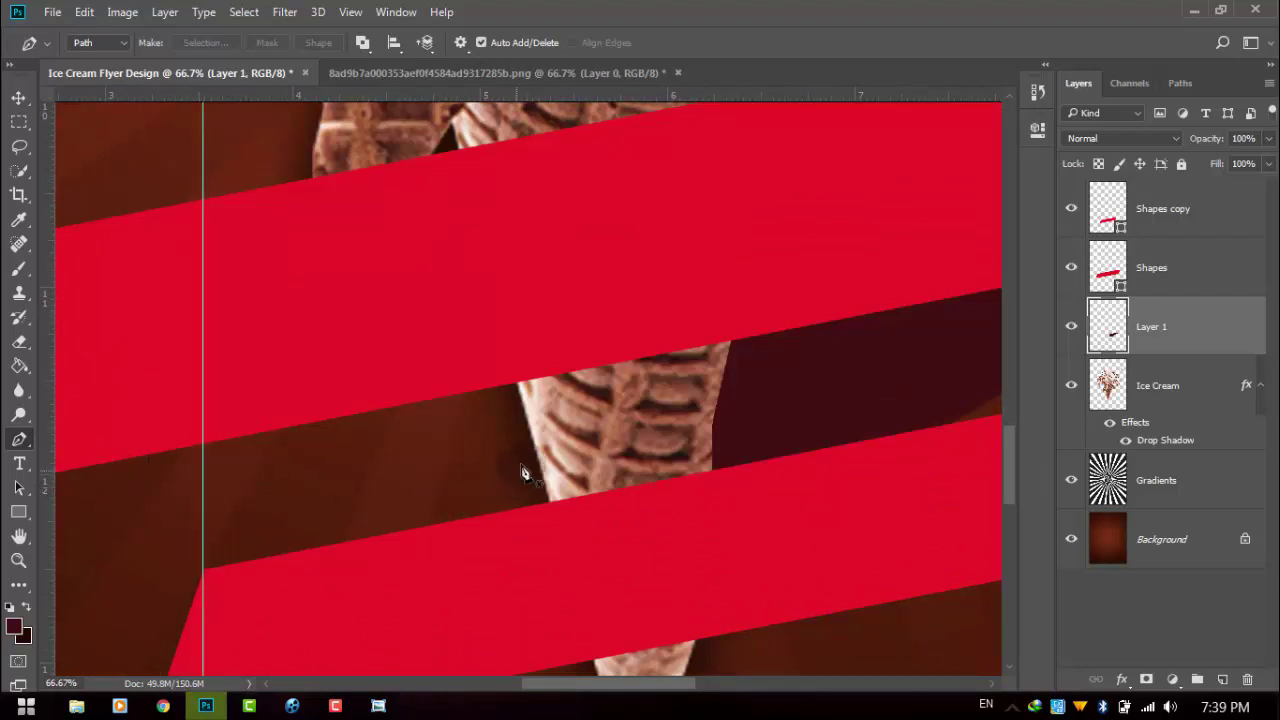
pyautogui.click(549, 420)
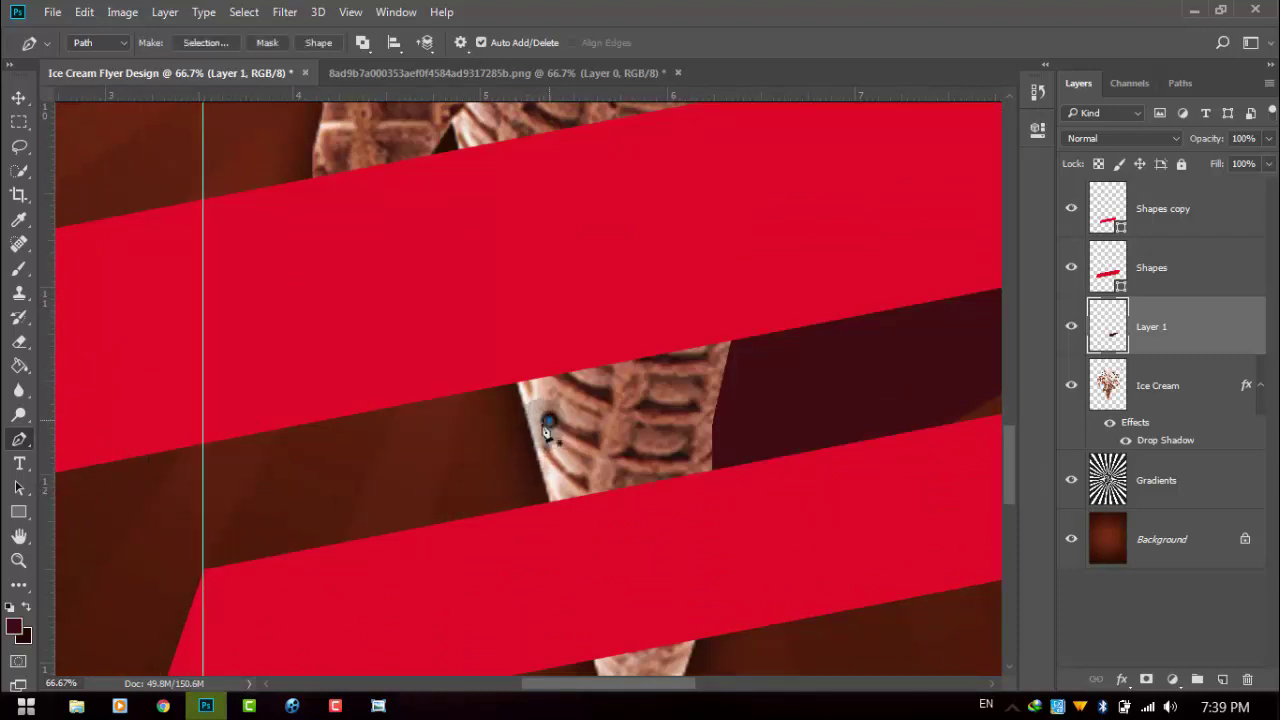
pyautogui.click(203, 572)
pyautogui.click(601, 590)
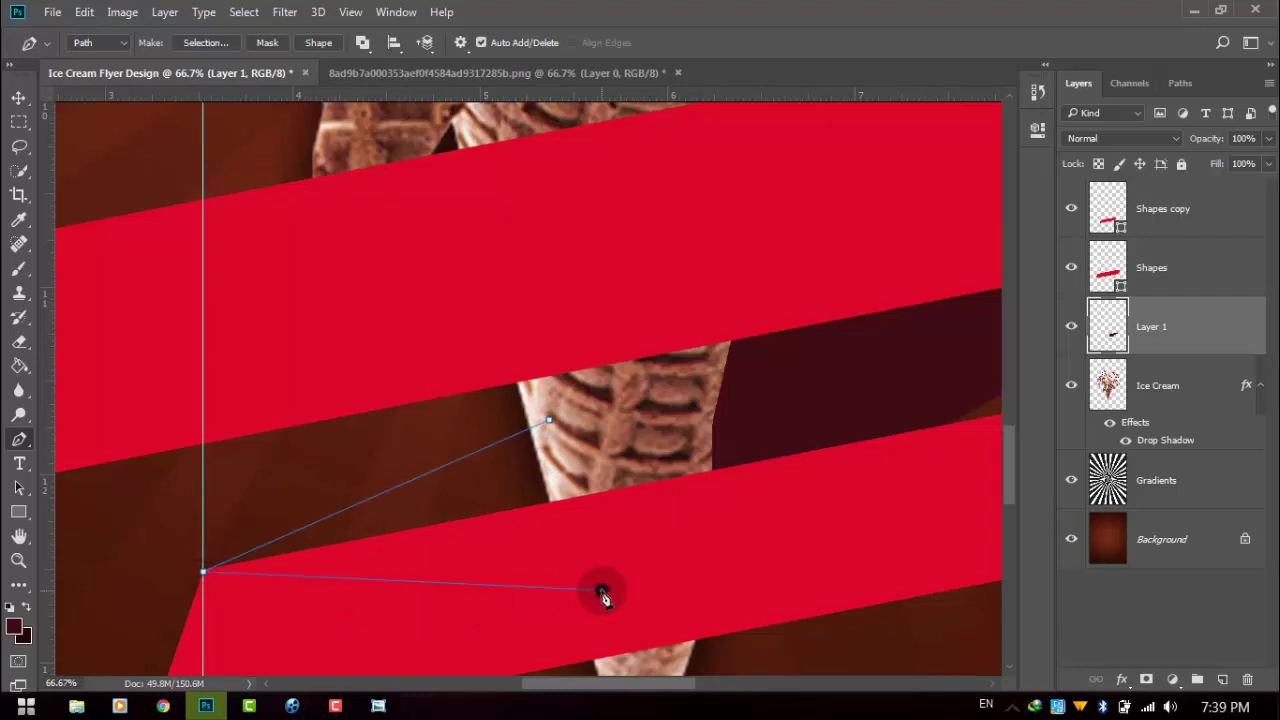
pyautogui.click(614, 453)
pyautogui.click(549, 420)
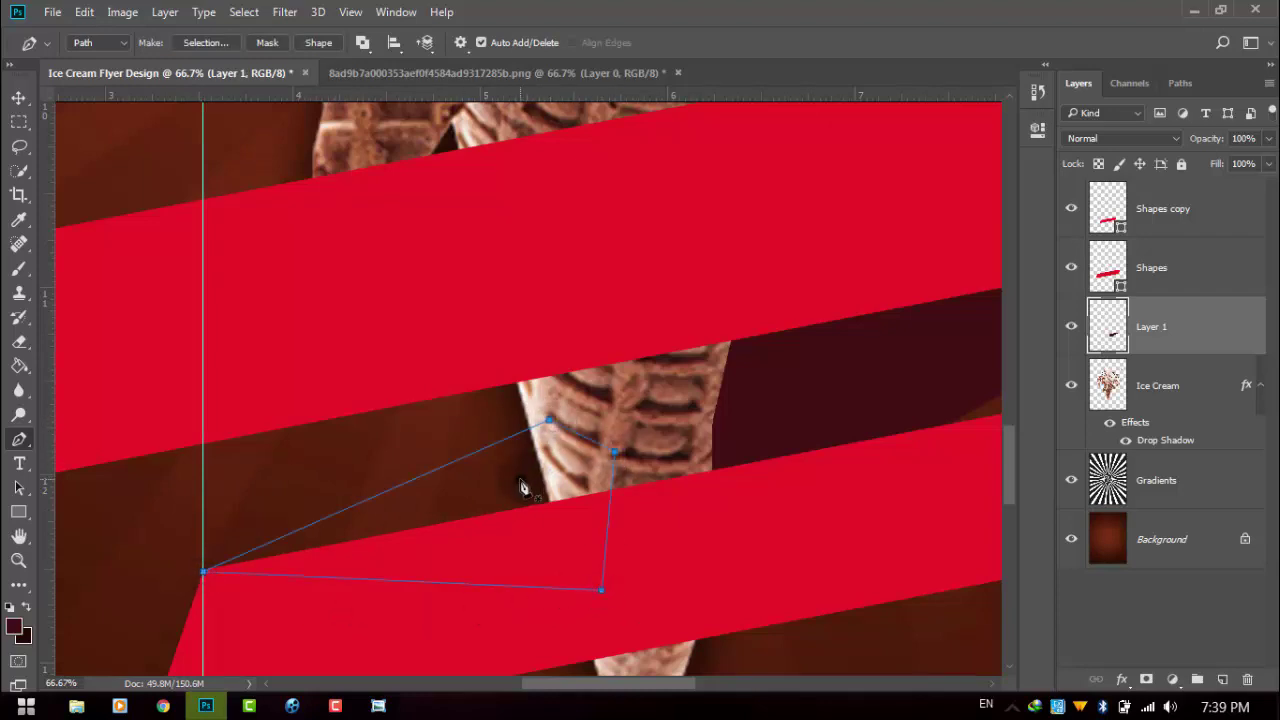
# Fill the left fold outline with dark red and delete the path
pyautogui.rightClick(523, 486)
pyautogui.click(577, 178)
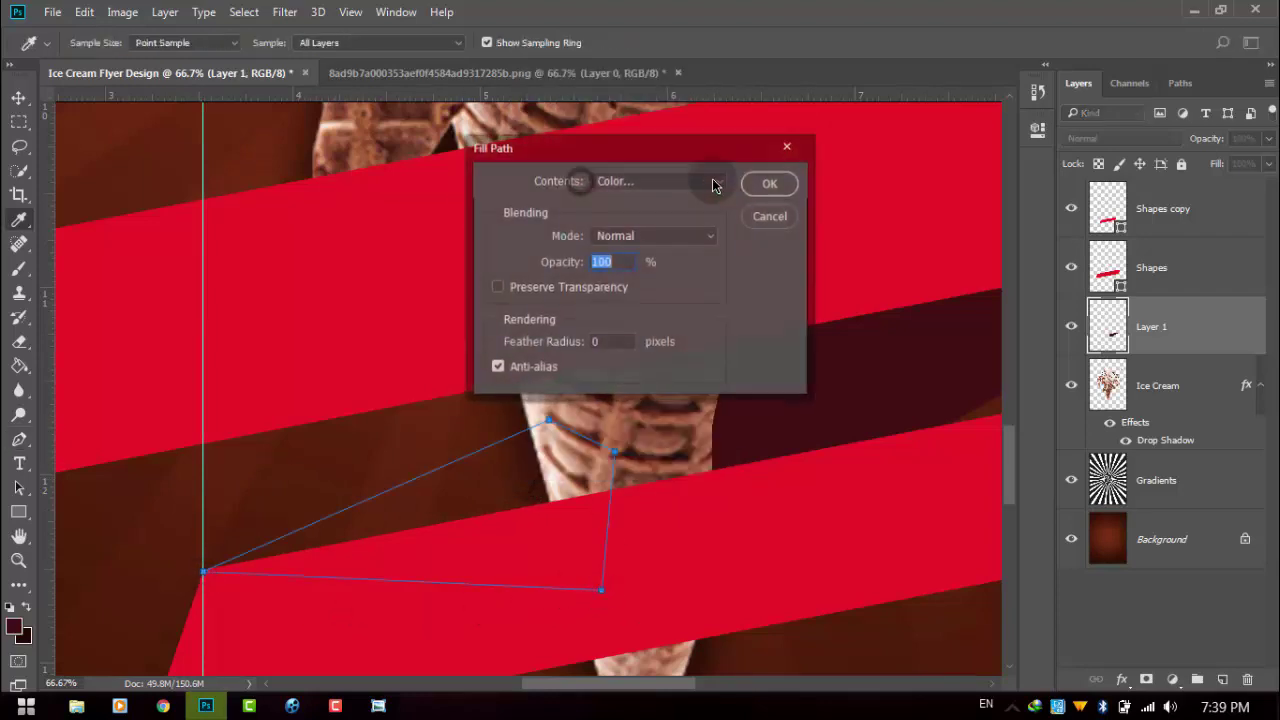
pyautogui.click(766, 181)
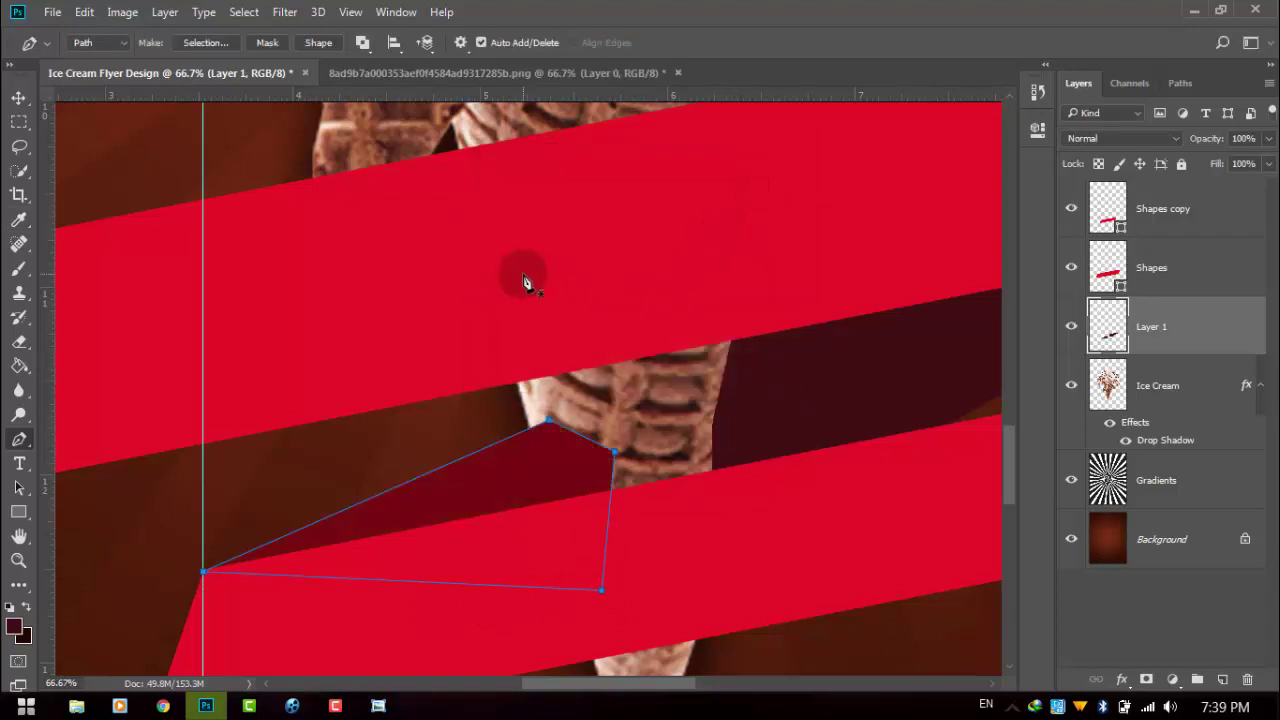
pyautogui.rightClick(537, 337)
pyautogui.click(582, 297)
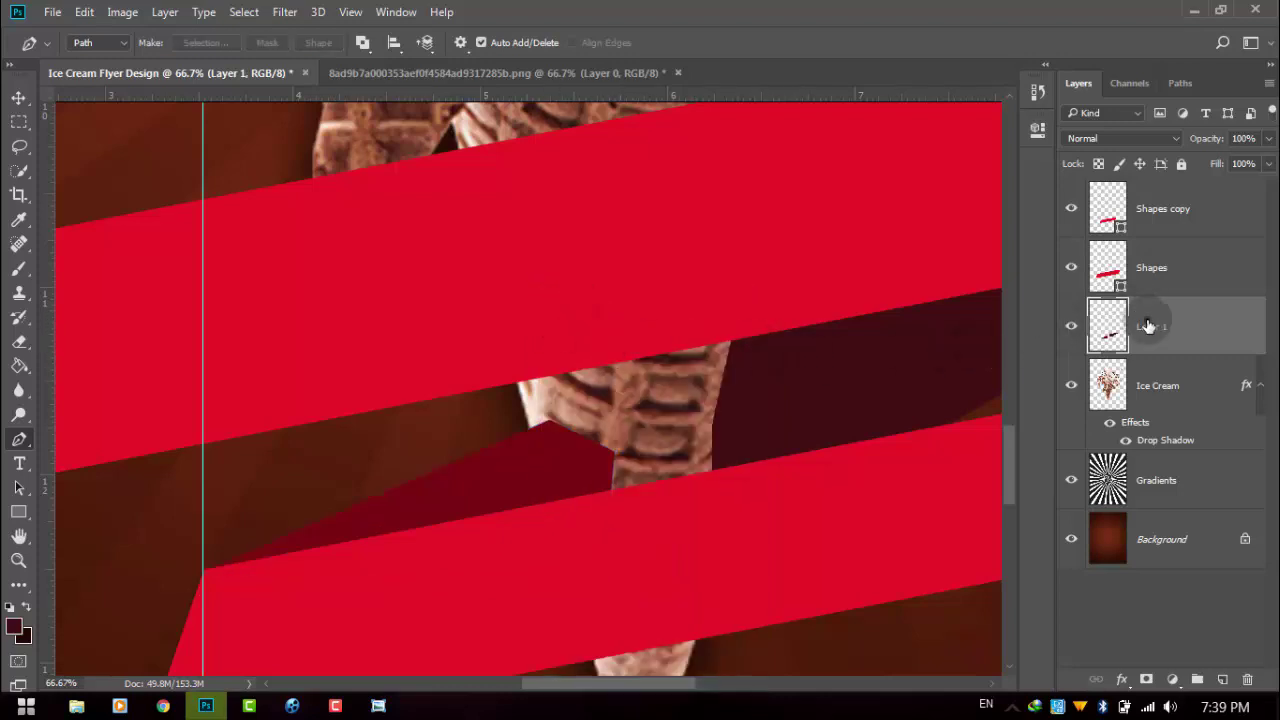
# Move Layer 1 below Ice Cream and fill the crimson wedge left of the cone with maroon
pyautogui.moveTo(1147, 325); pyautogui.dragTo(1105, 440)
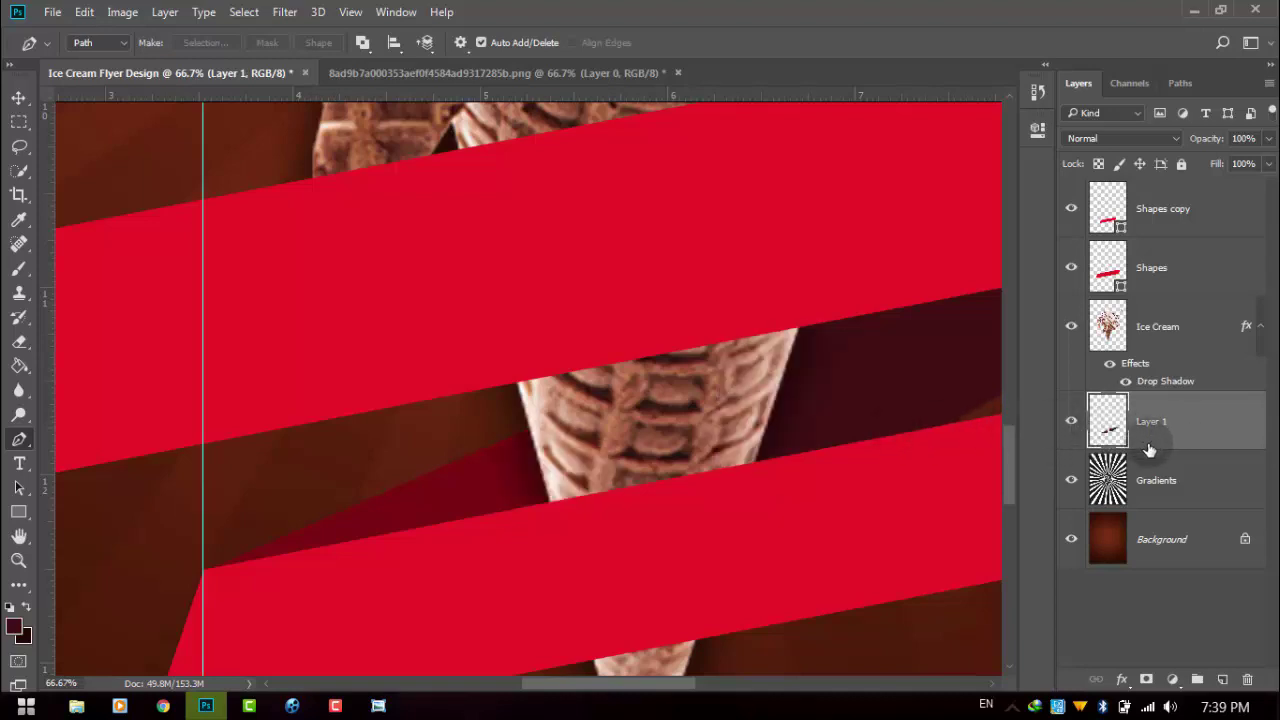
pyautogui.click(20, 367)
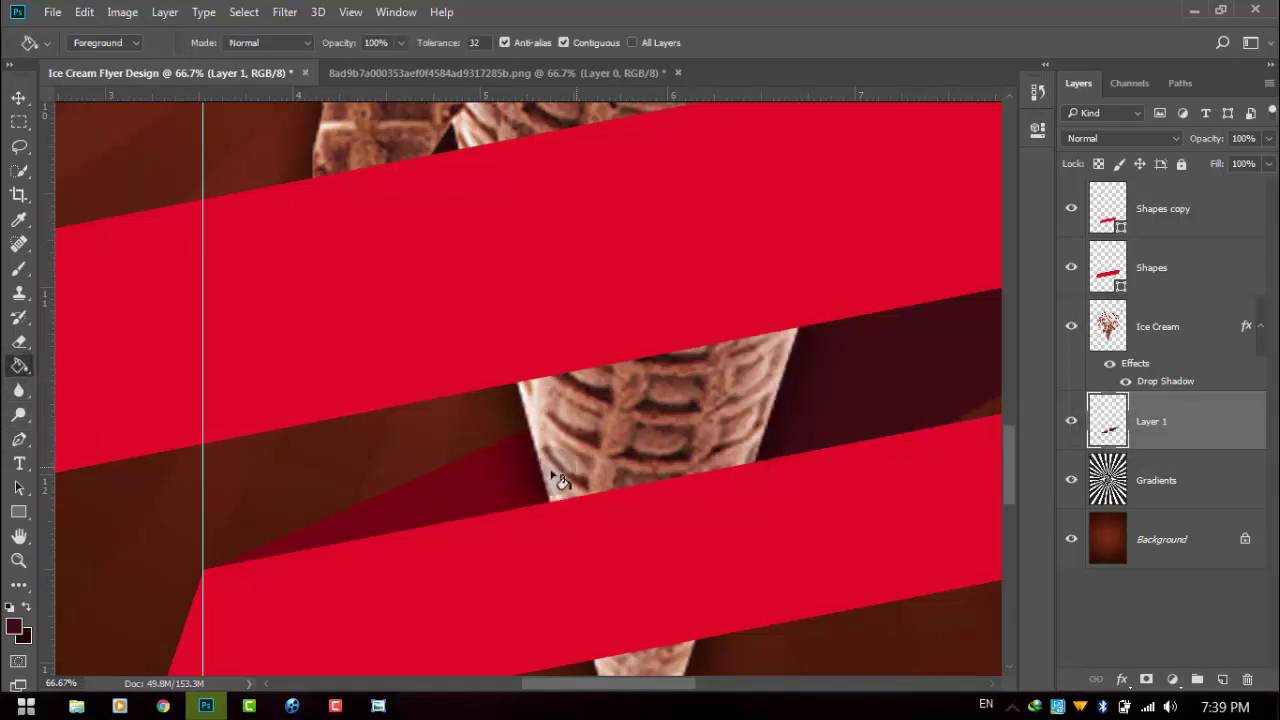
pyautogui.click(782, 530)
pyautogui.click(480, 500)
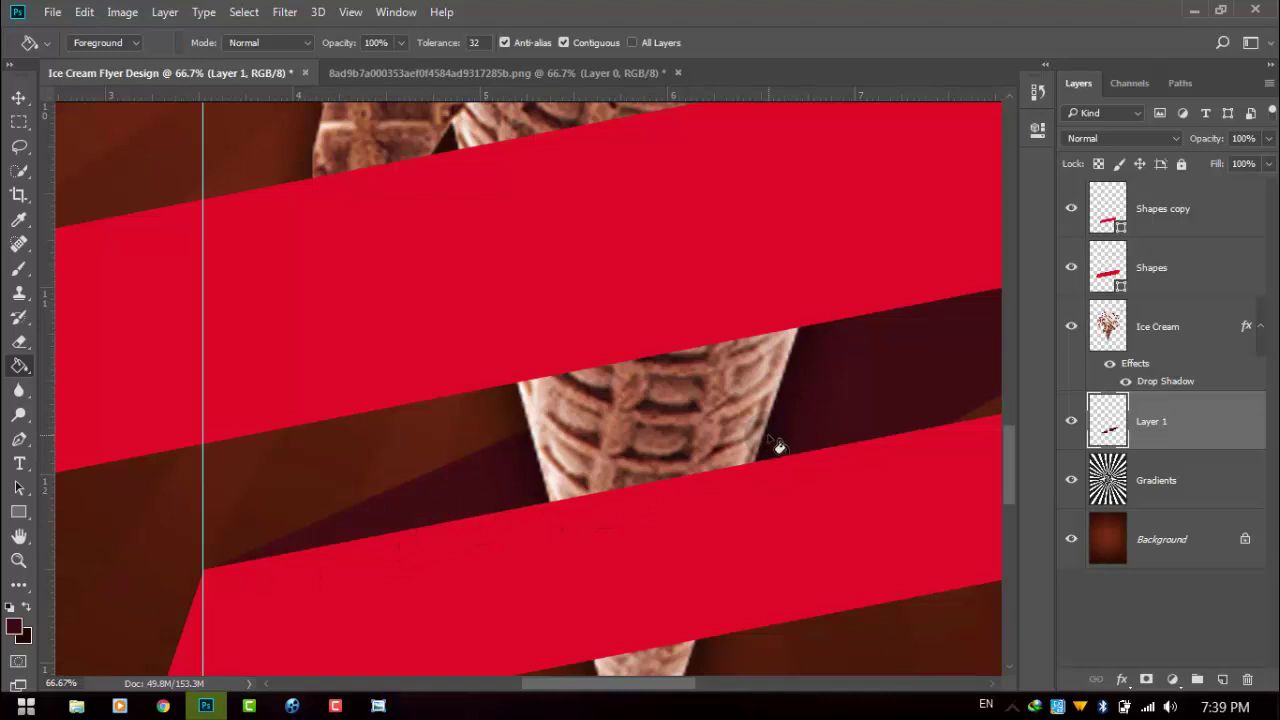
pyautogui.scroll(-1, 780, 447)
pyautogui.scroll(-1, 780, 447)
pyautogui.scroll(-2, 780, 447)
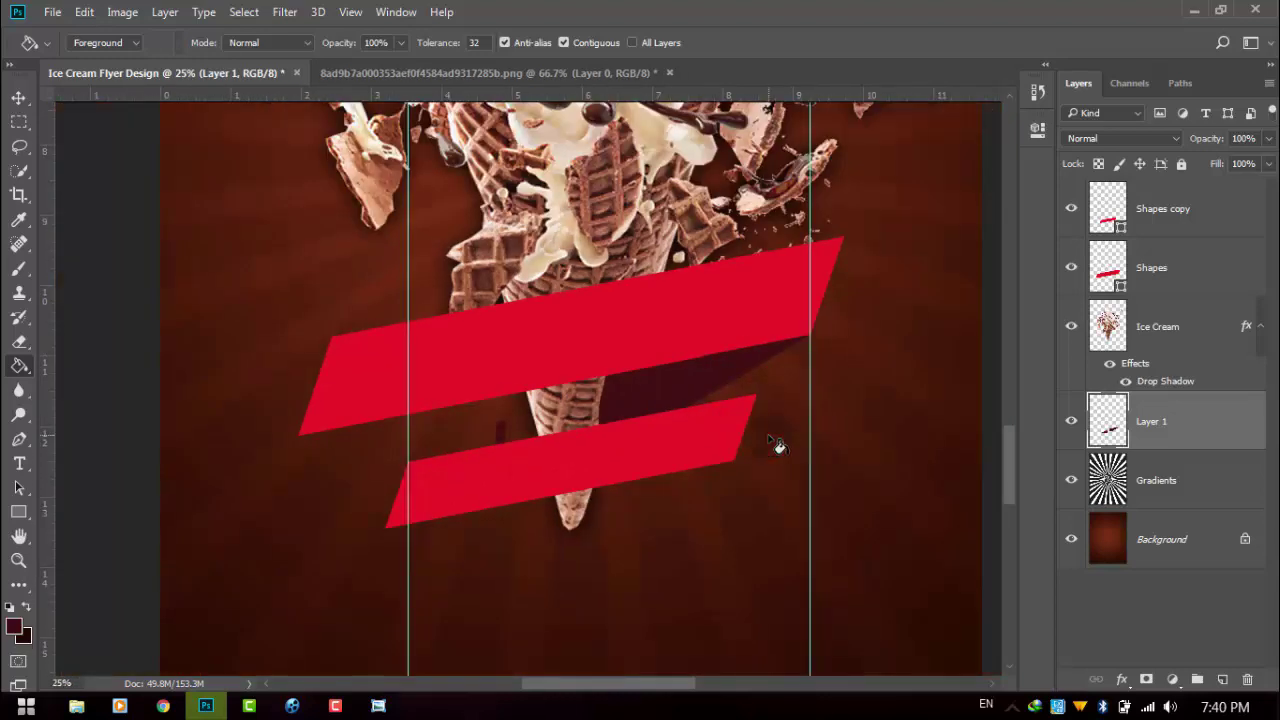
pyautogui.scroll(-1, 780, 447)
pyautogui.scroll(1, 780, 447)
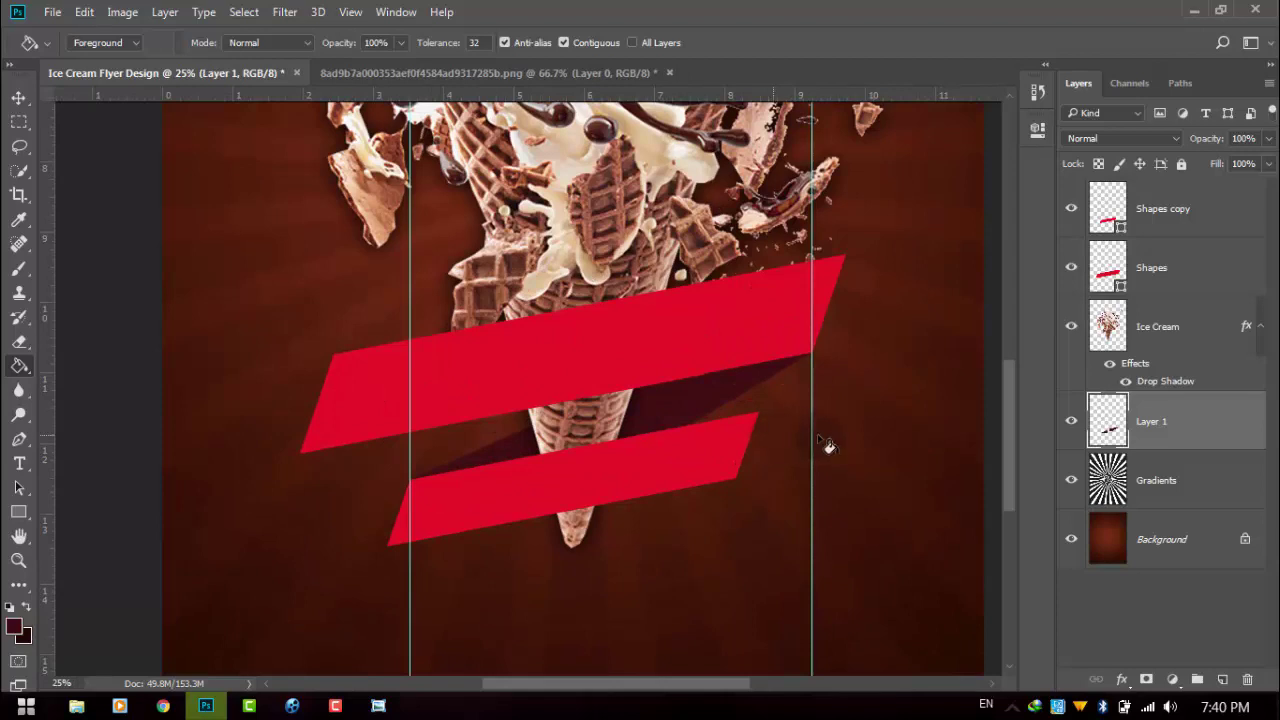
pyautogui.click(1145, 267)
# Zoom in on the banners and select the Shapes copy layer with the Rectangular Marquee active
pyautogui.moveTo(1145, 205)
pyautogui.mouseDown()
pyautogui.moveTo(1145, 297)
pyautogui.moveTo(727, 519)
pyautogui.mouseUp()
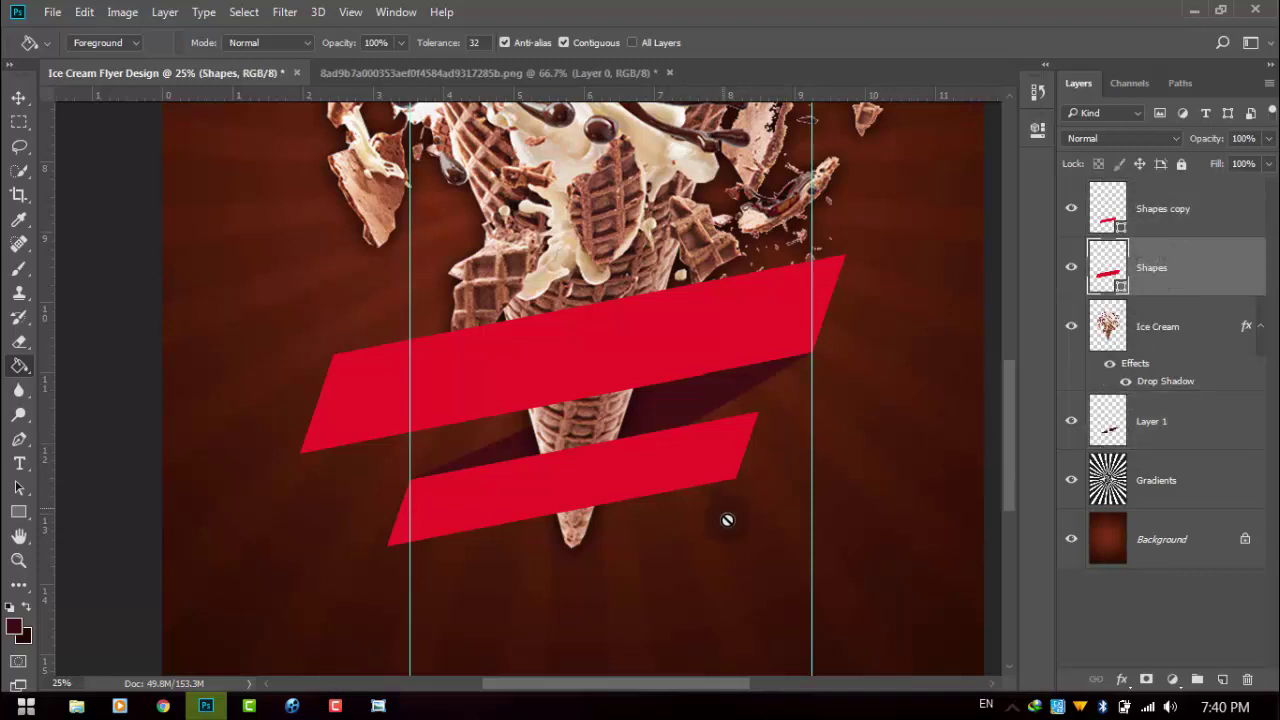
pyautogui.click(19, 98)
pyautogui.hotkey('ctrl', '+')
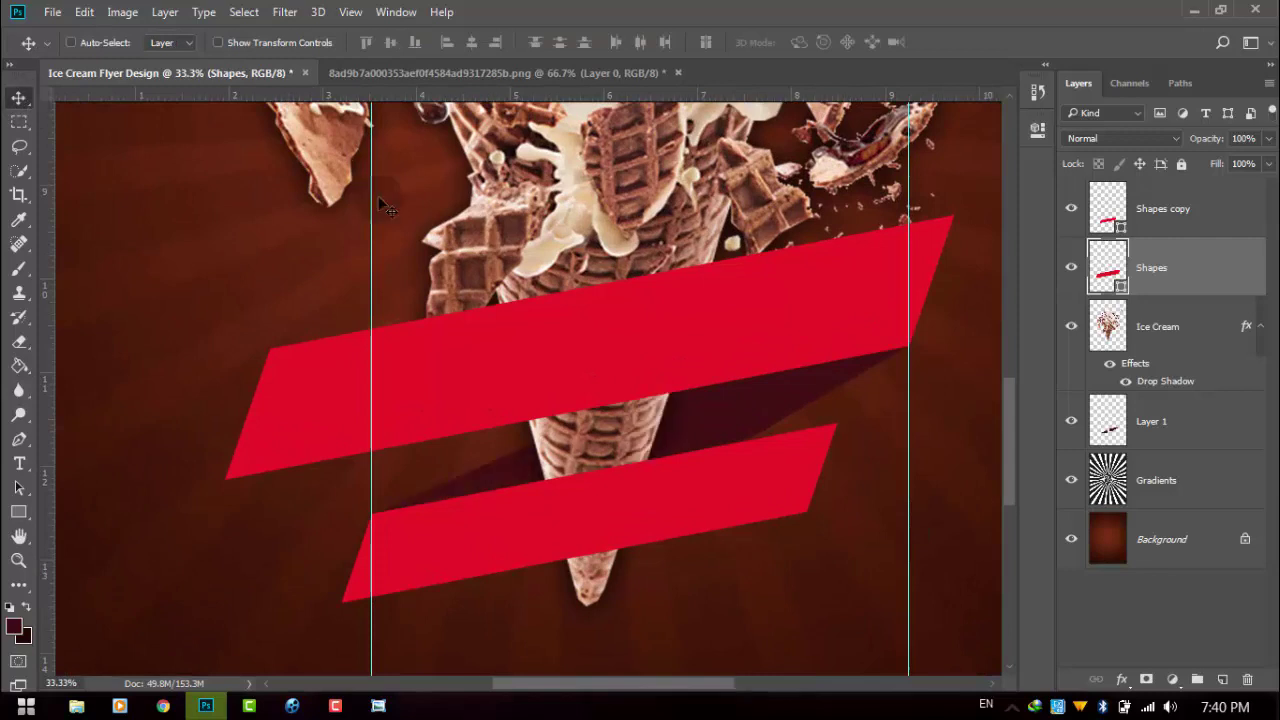
pyautogui.press('ctrl')
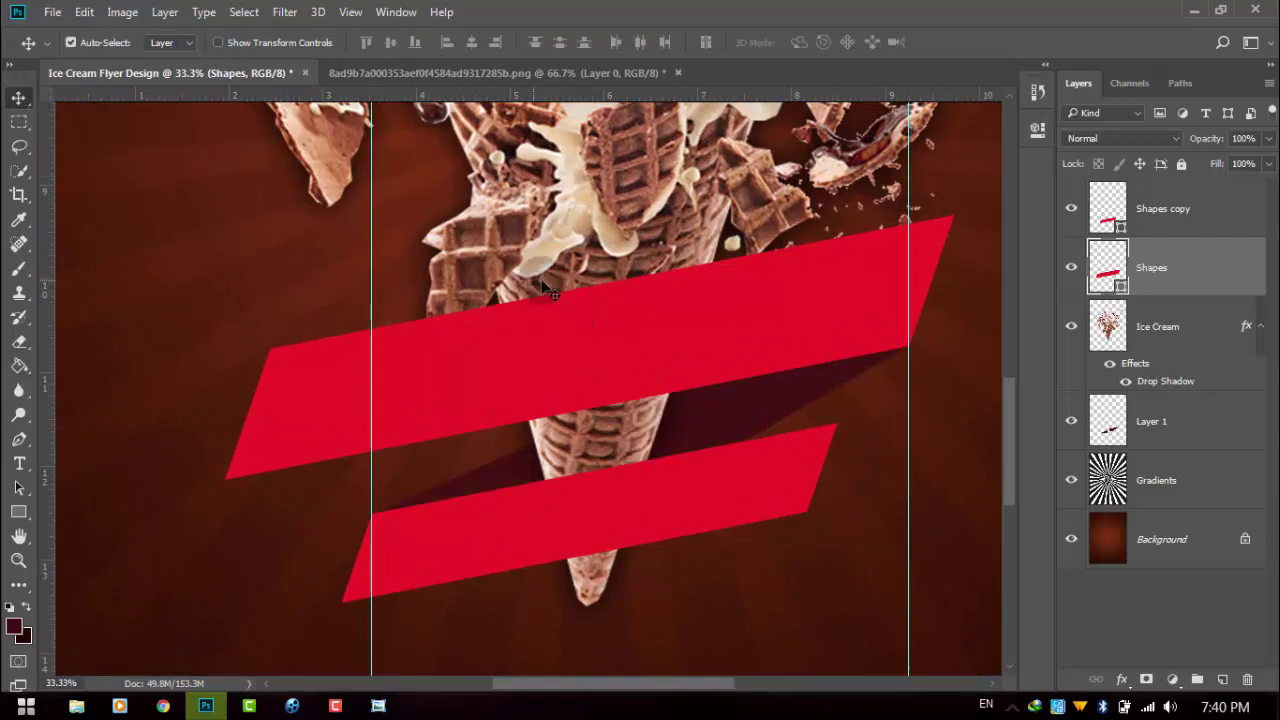
pyautogui.click(19, 121)
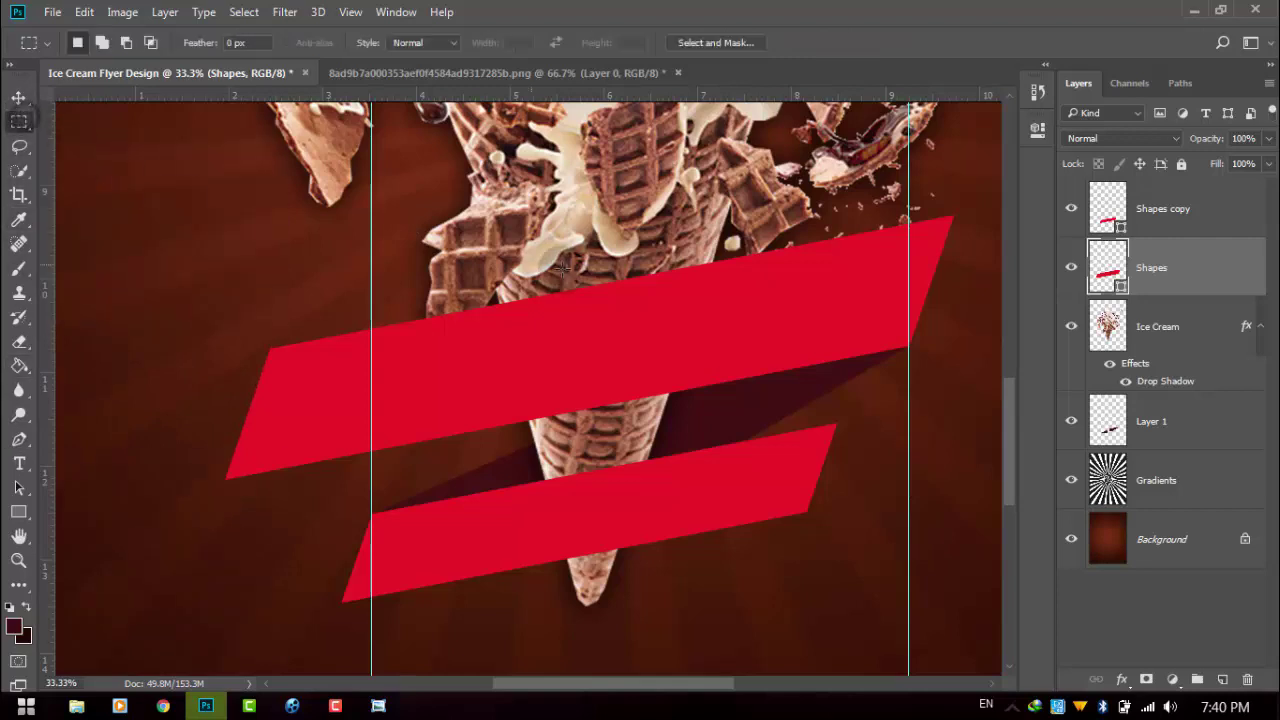
pyautogui.click(1162, 222)
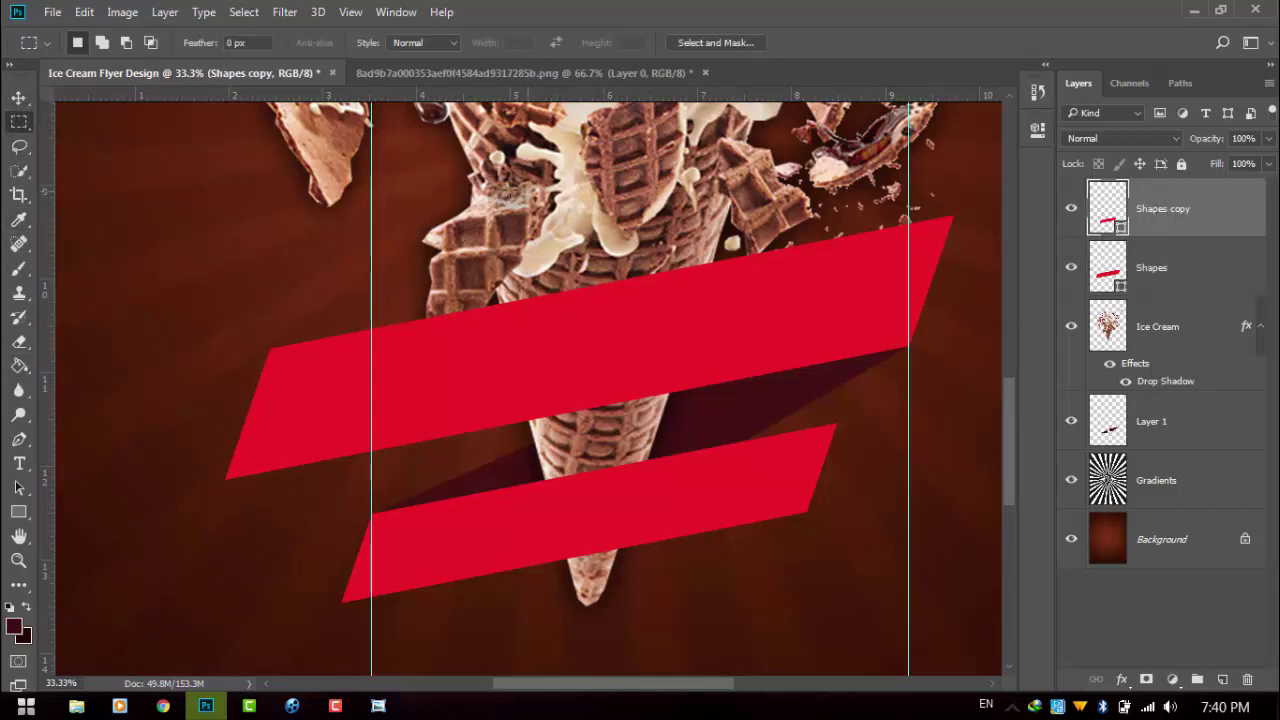
# Fill a rectangle above the upper banner on a new layer with the sampled banner red
pyautogui.moveTo(510, 190); pyautogui.dragTo(683, 277)
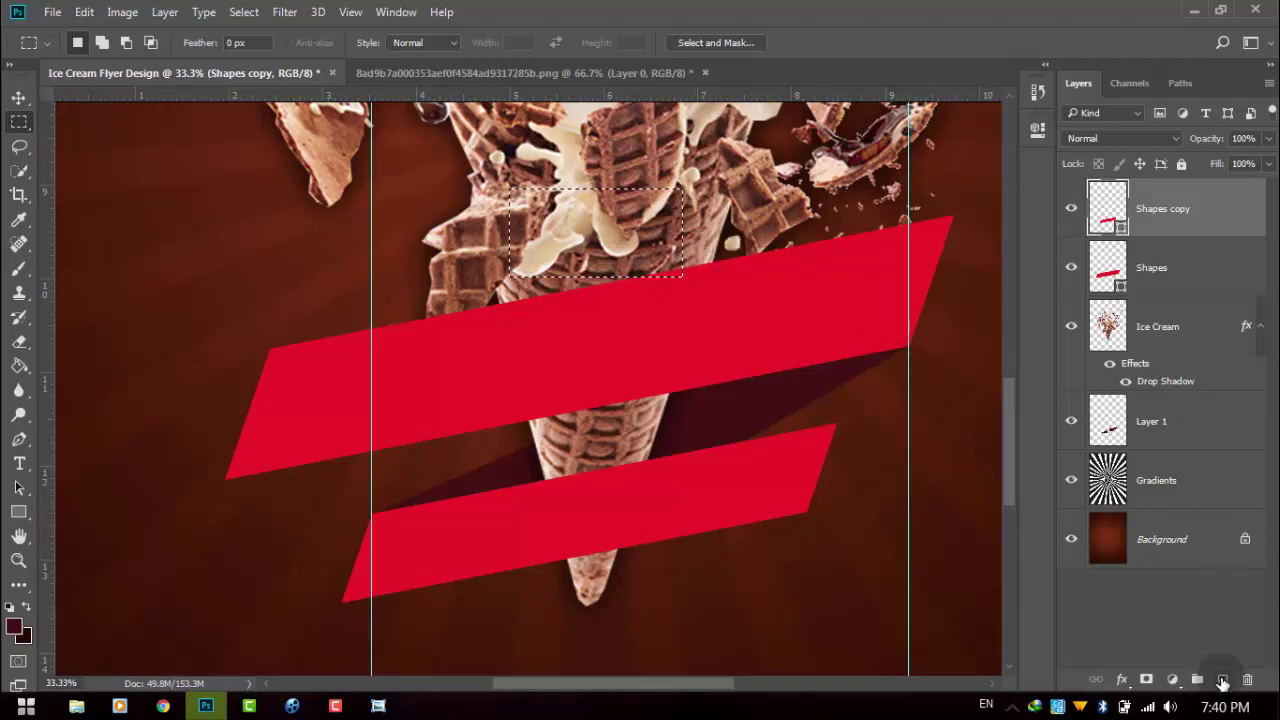
pyautogui.click(1222, 679)
pyautogui.click(20, 366)
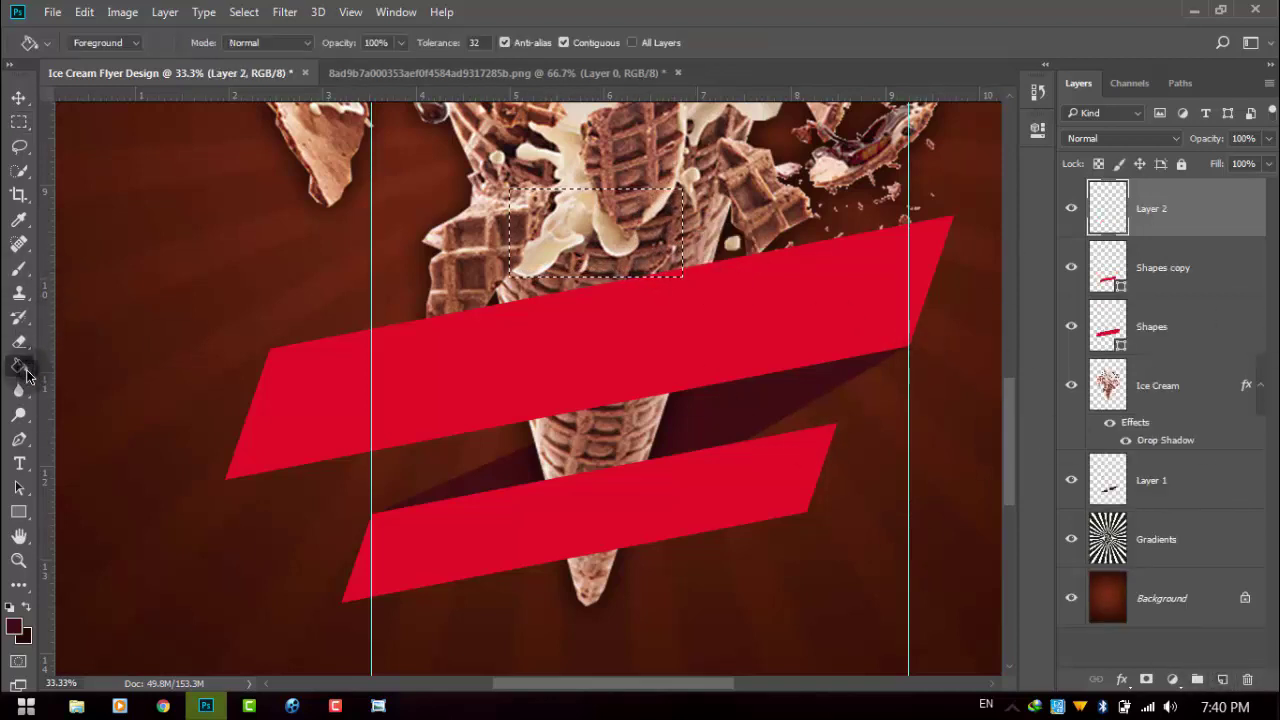
pyautogui.keyDown('alt'); pyautogui.click(572, 338); pyautogui.keyUp('alt')
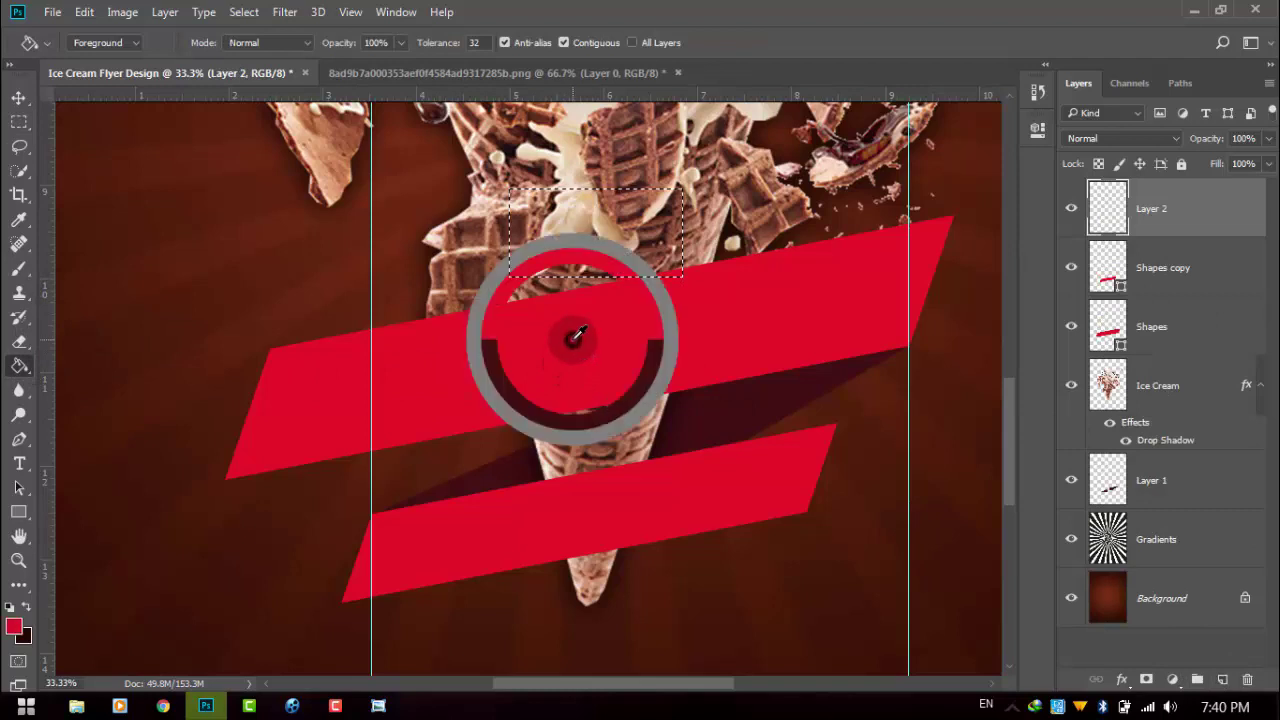
pyautogui.click(609, 227)
pyautogui.hotkey('ctrl', 'd')
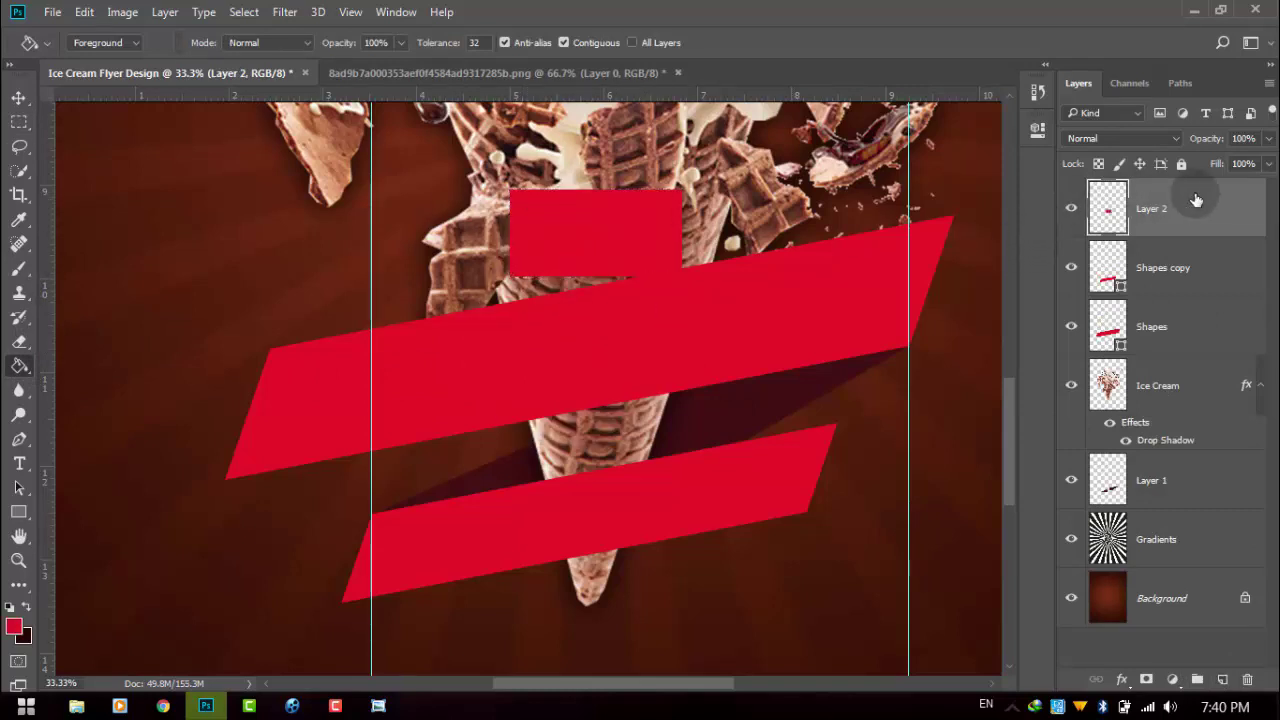
# Move the red rectangle left and down onto the background
pyautogui.click(18, 97)
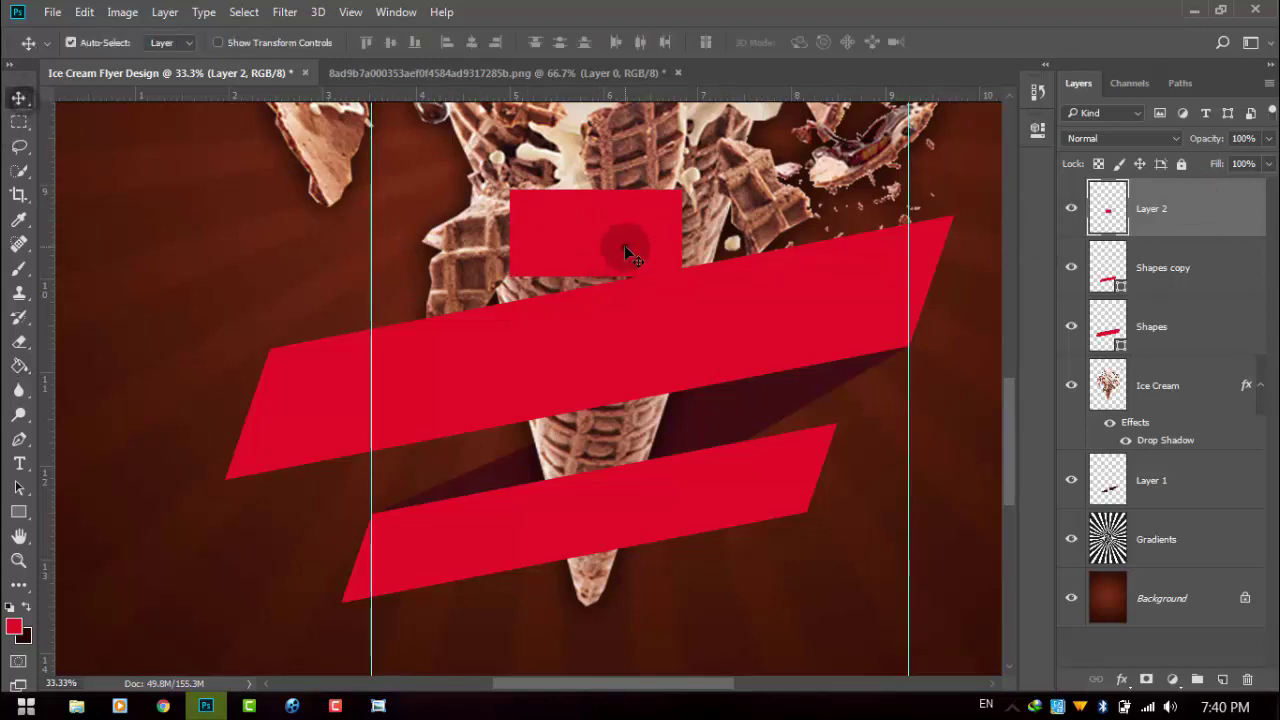
pyautogui.moveTo(597, 254)
pyautogui.mouseDown()
pyautogui.moveTo(213, 280)
pyautogui.moveTo(661, 318)
pyautogui.moveTo(663, 443)
pyautogui.mouseUp()
pyautogui.hotkey('ctrl', '+')
pyautogui.hotkey('ctrl', '+')
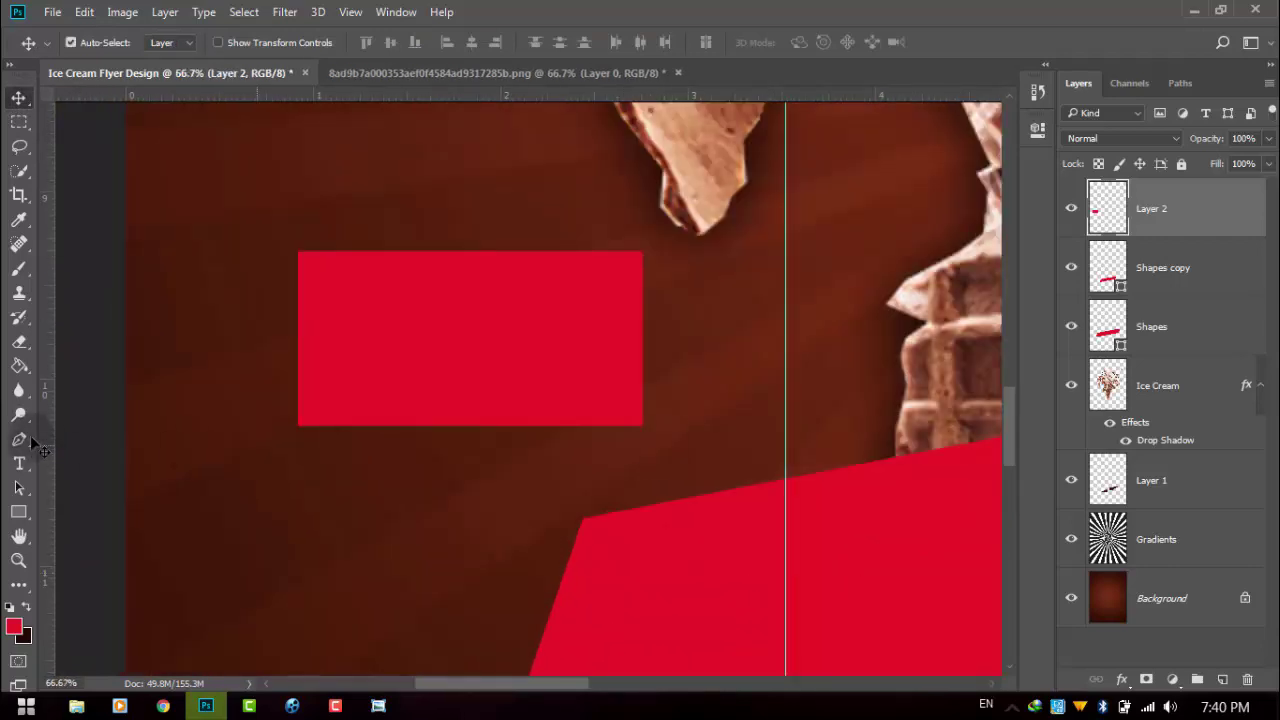
# Add guides along the rectangle's top, middle and bottom edges and at its vertical centre and right edge
pyautogui.moveTo(397, 99); pyautogui.dragTo(420, 339)
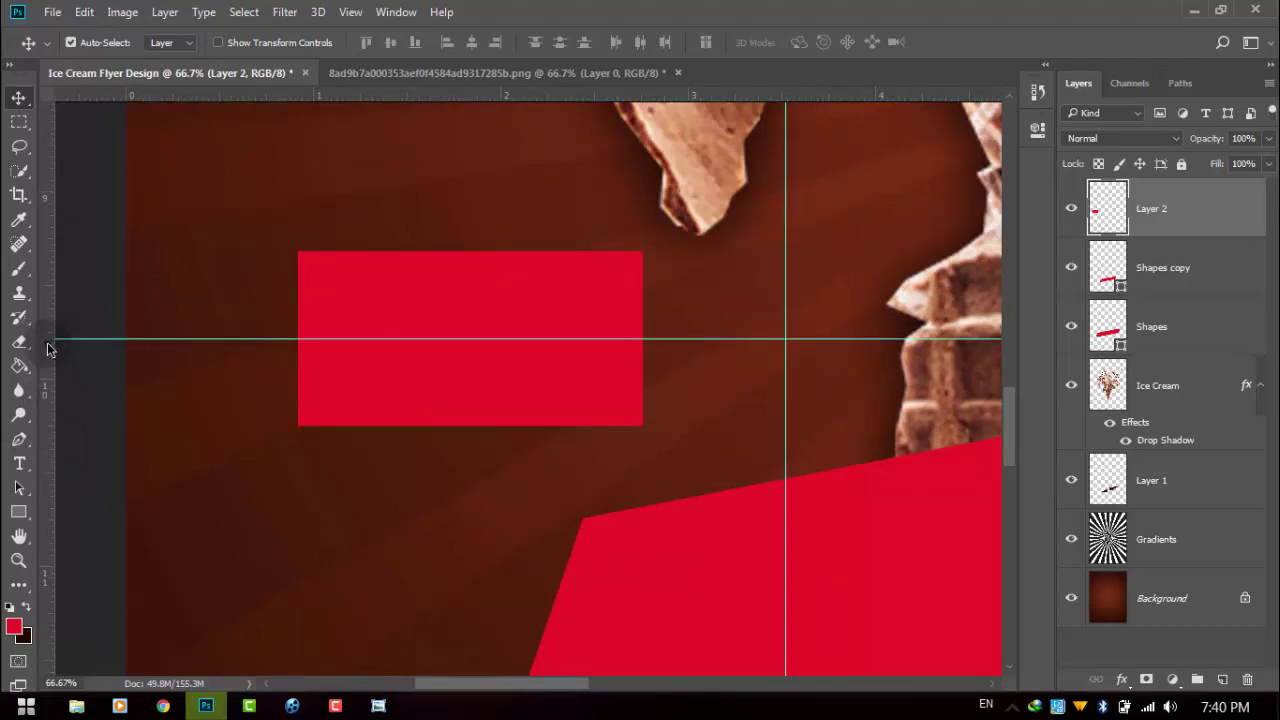
pyautogui.moveTo(47, 349); pyautogui.dragTo(529, 349)
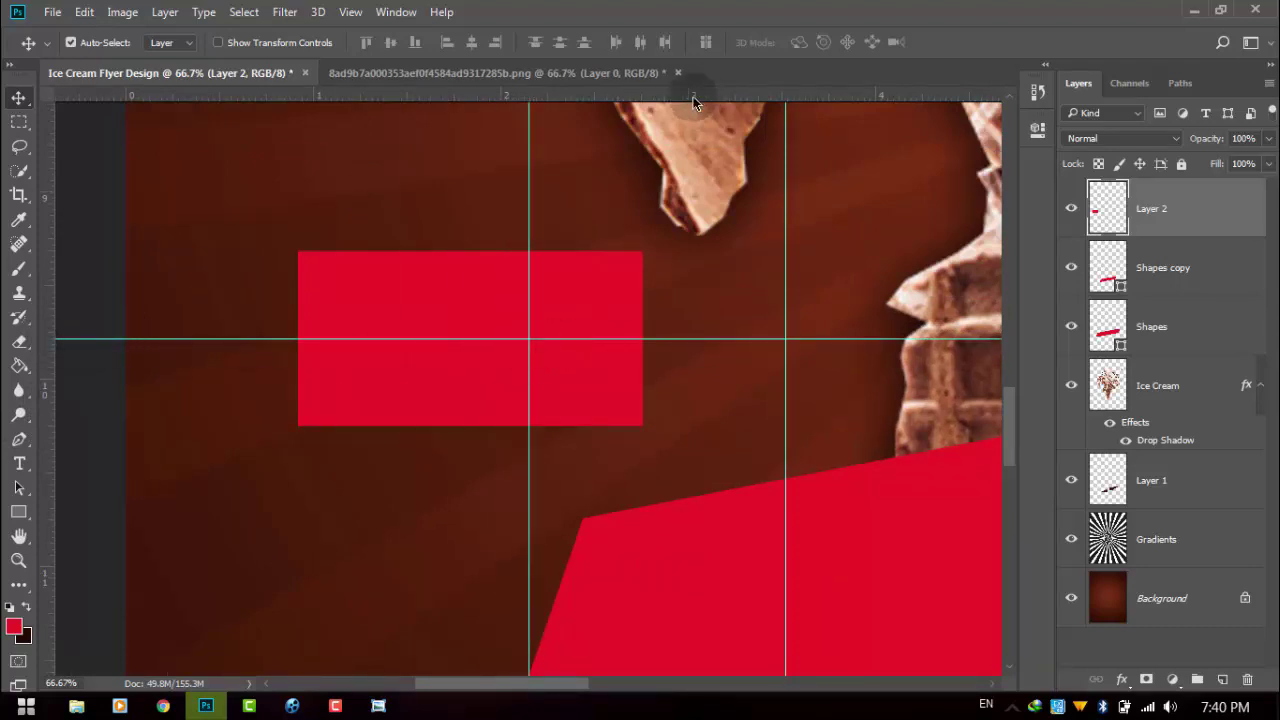
pyautogui.moveTo(694, 102); pyautogui.dragTo(688, 251)
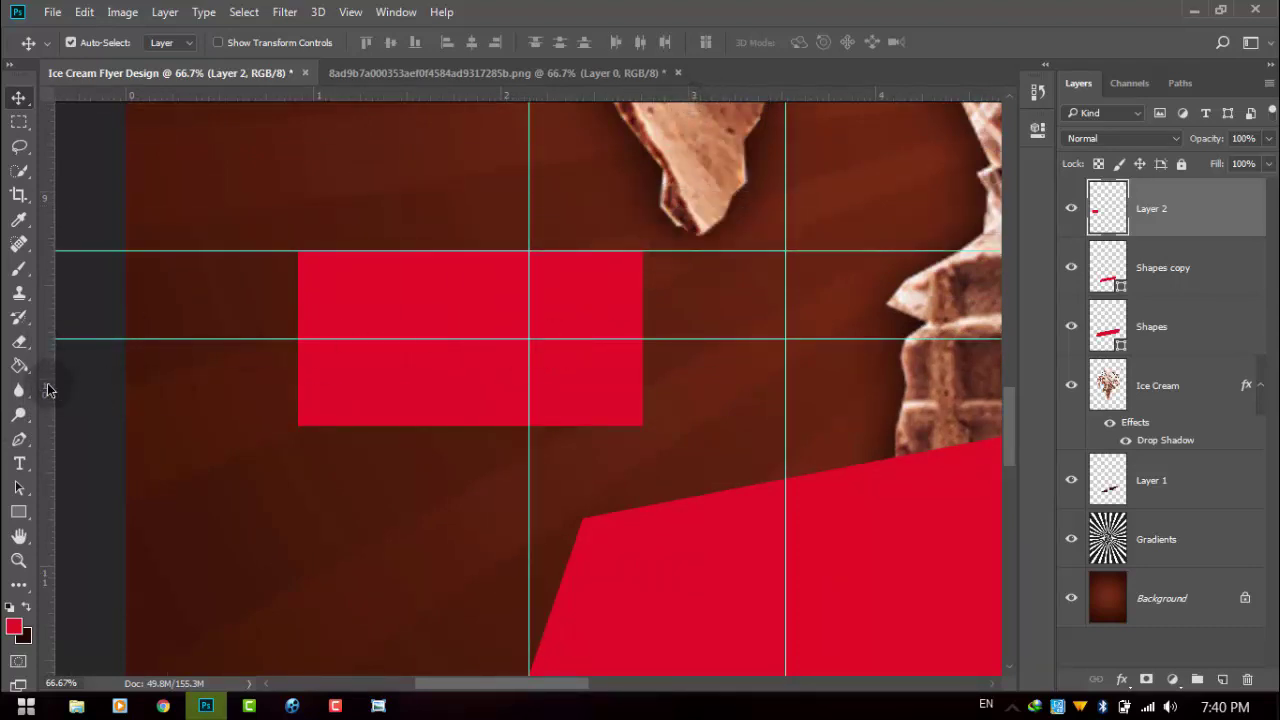
pyautogui.moveTo(48, 390); pyautogui.dragTo(643, 357)
pyautogui.moveTo(564, 92); pyautogui.dragTo(565, 426)
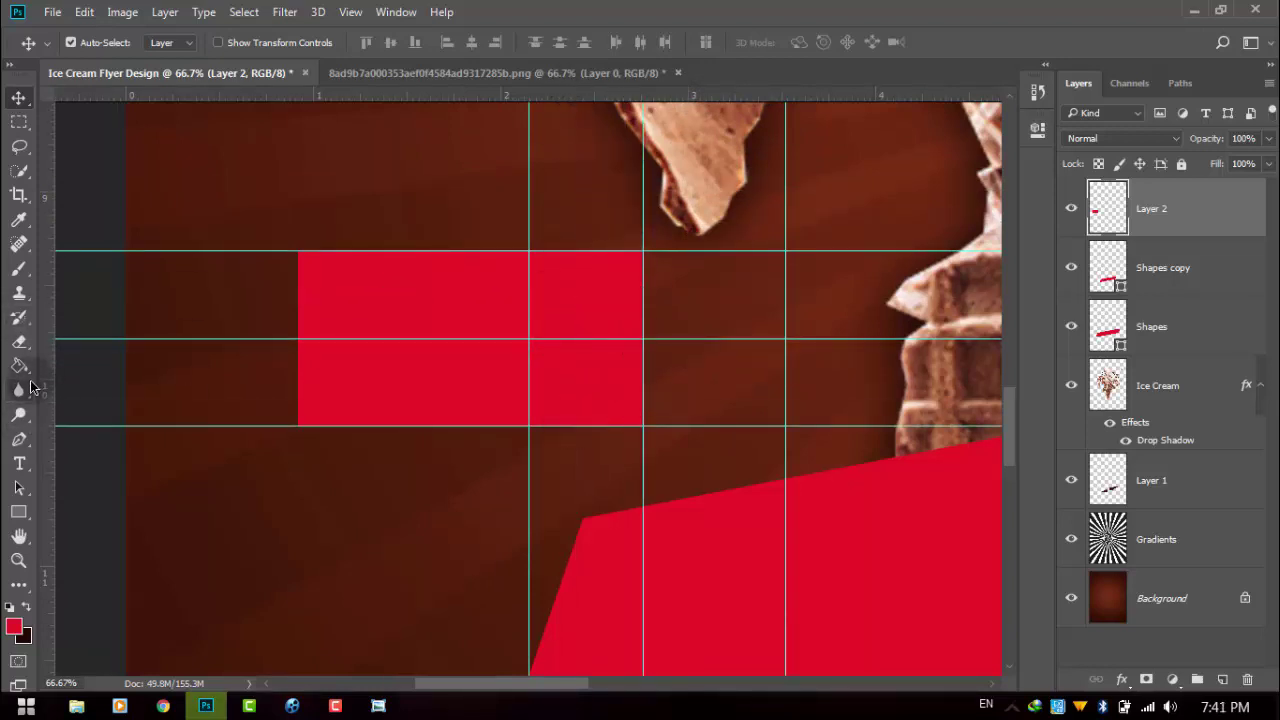
# Draw a V-shaped pen path from the rectangle's right corners inward to the middle guide
pyautogui.click(19, 439)
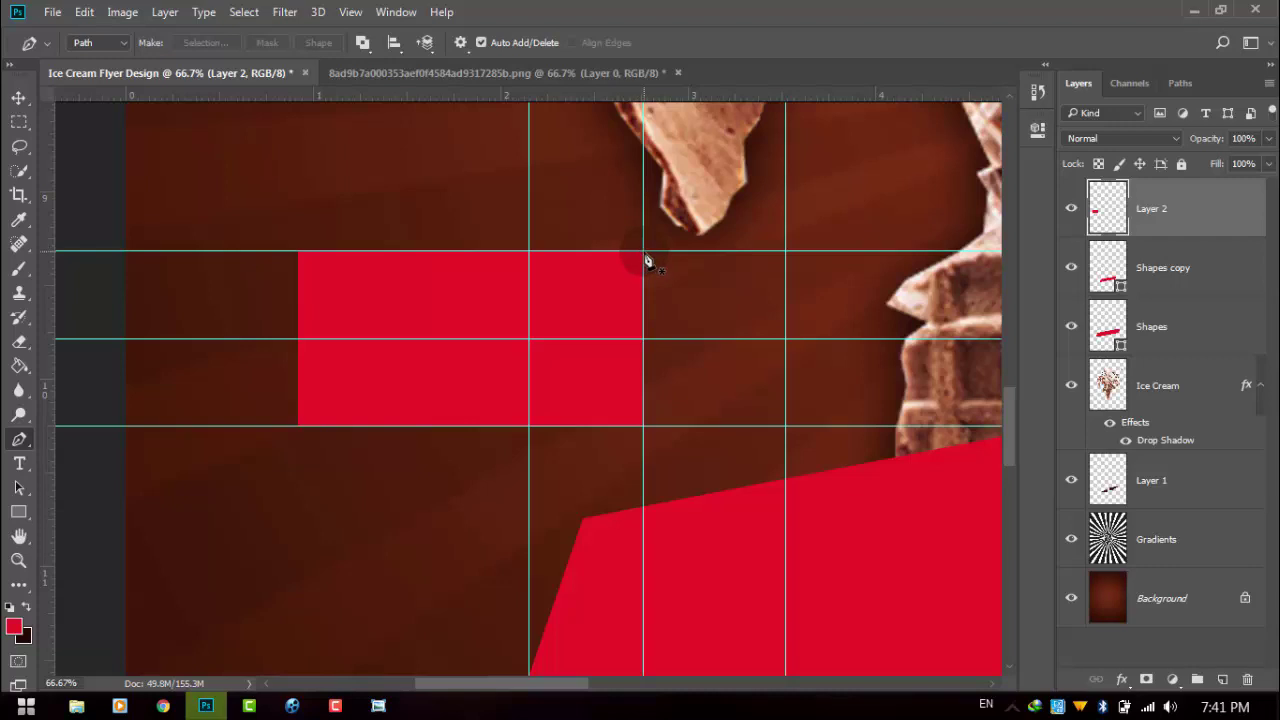
pyautogui.click(643, 252)
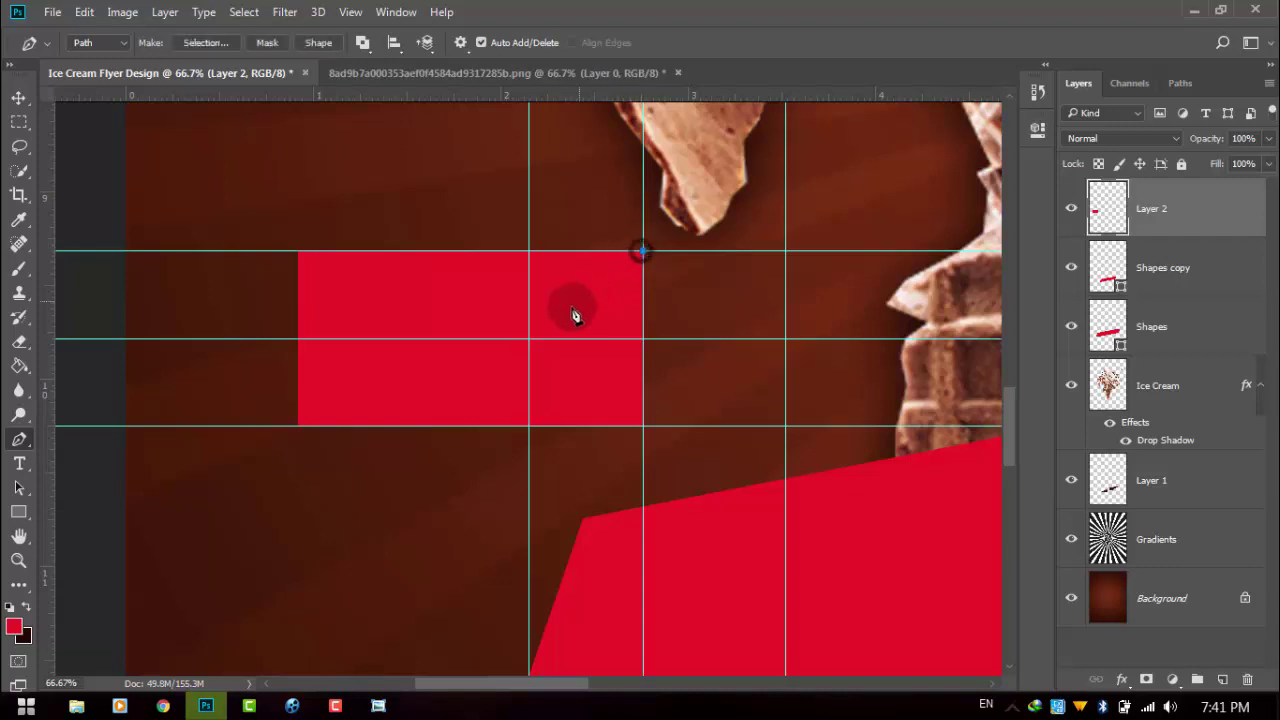
pyautogui.click(529, 339)
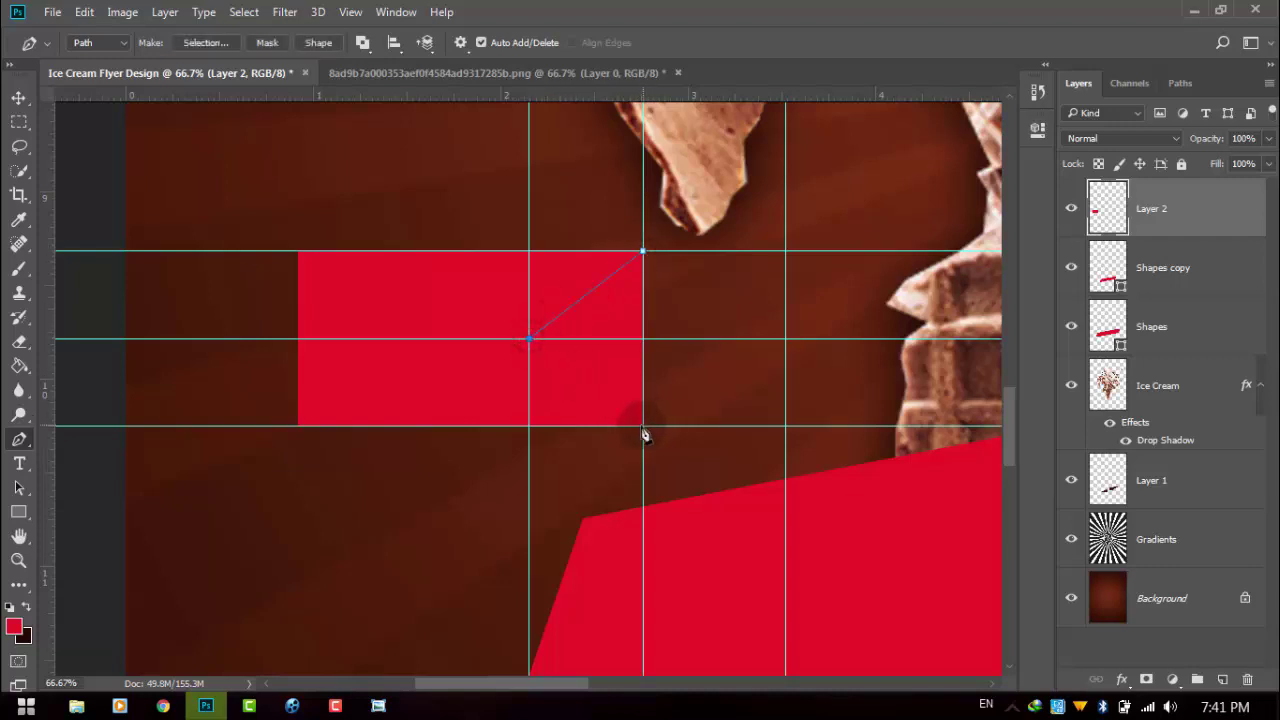
pyautogui.click(642, 426)
pyautogui.click(708, 426)
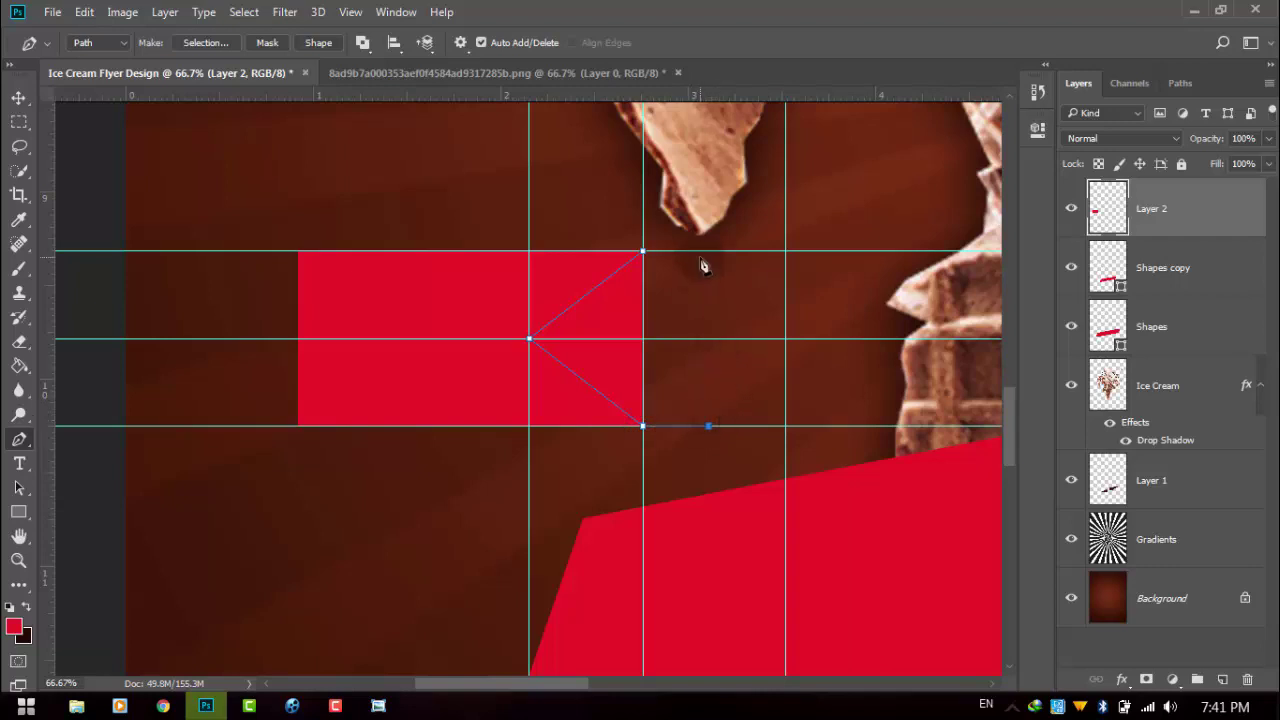
# Turn the V path into a selection and delete it to notch the rectangle
pyautogui.rightClick(630, 297)
pyautogui.click(672, 352)
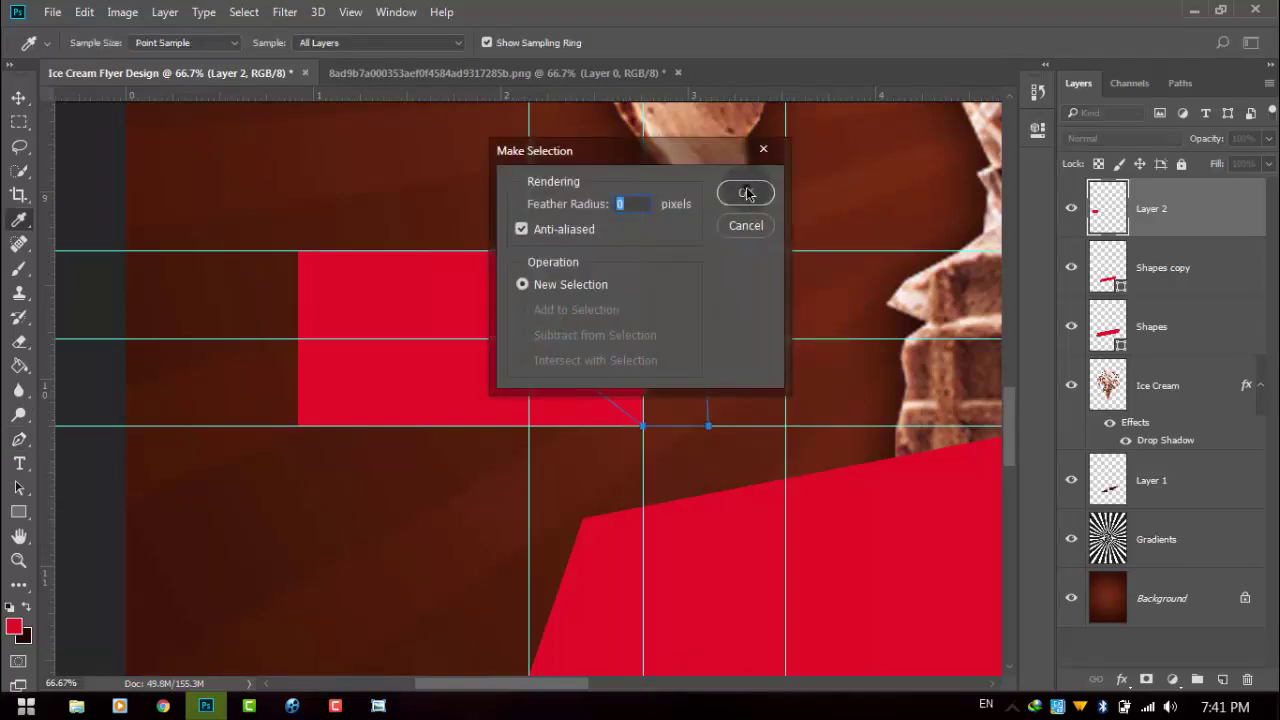
pyautogui.click(747, 193)
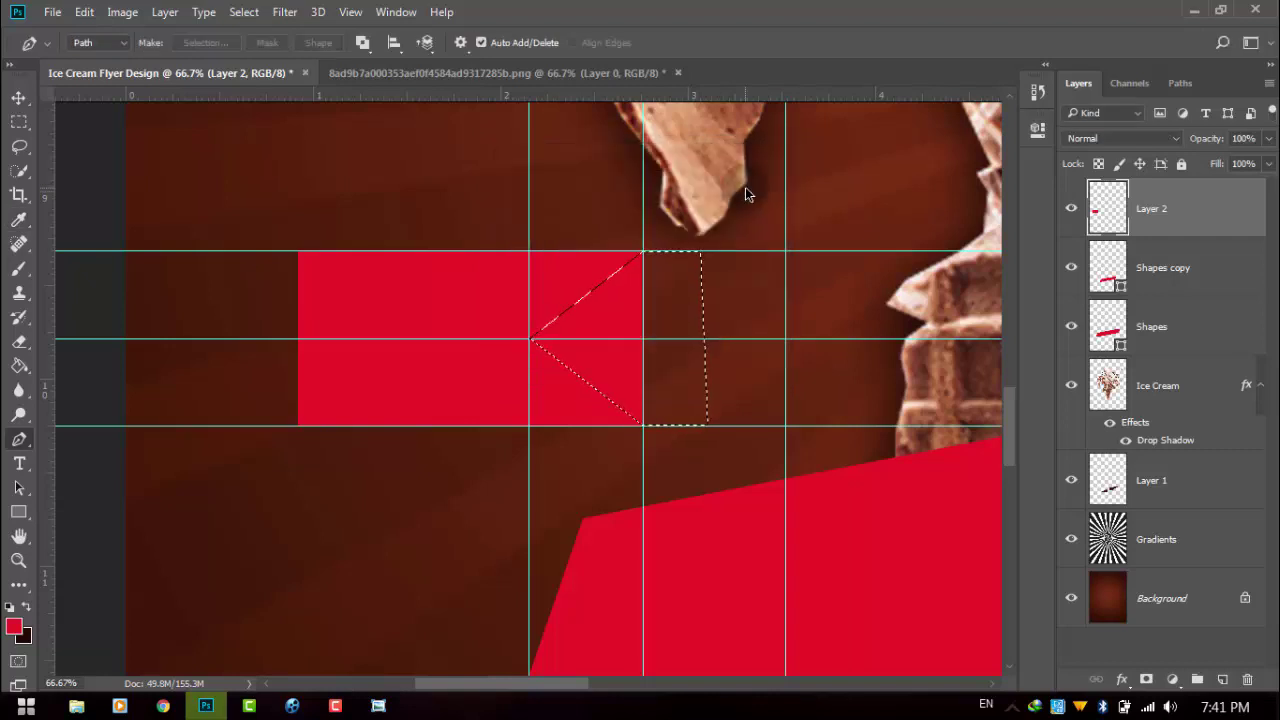
pyautogui.press('Delete')
pyautogui.press('d')
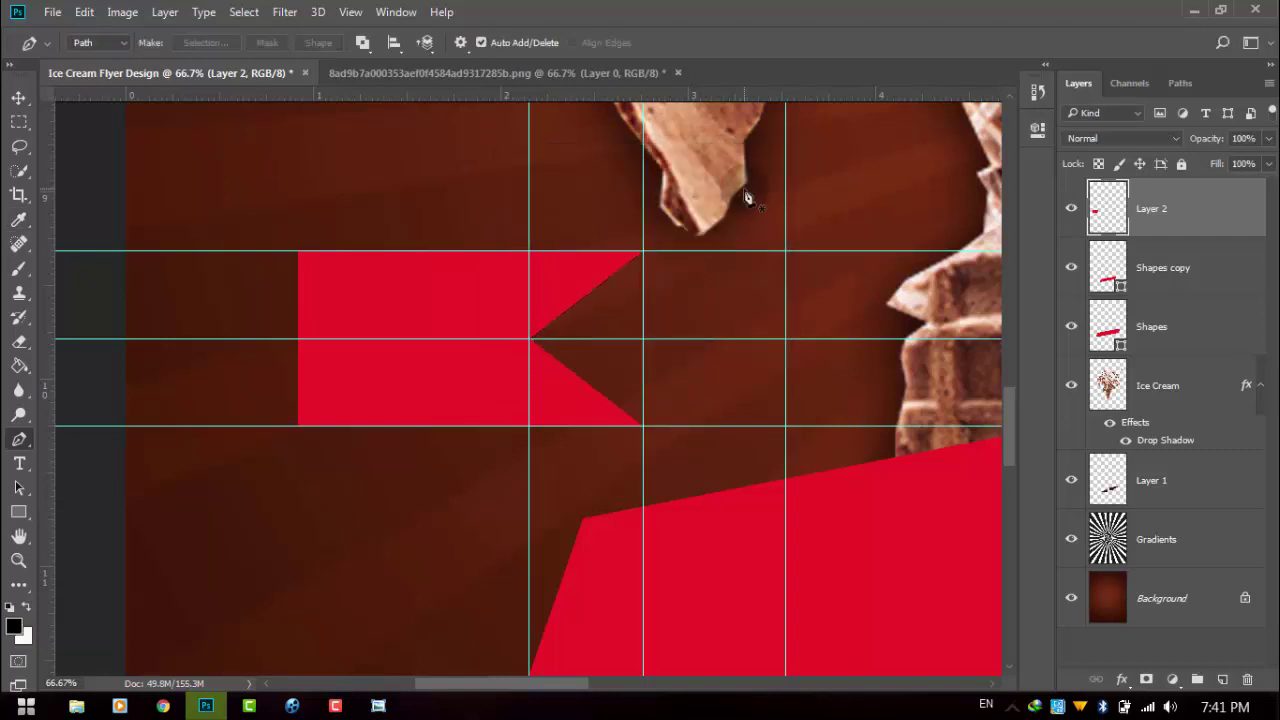
pyautogui.hotkey('ctrl', '-')
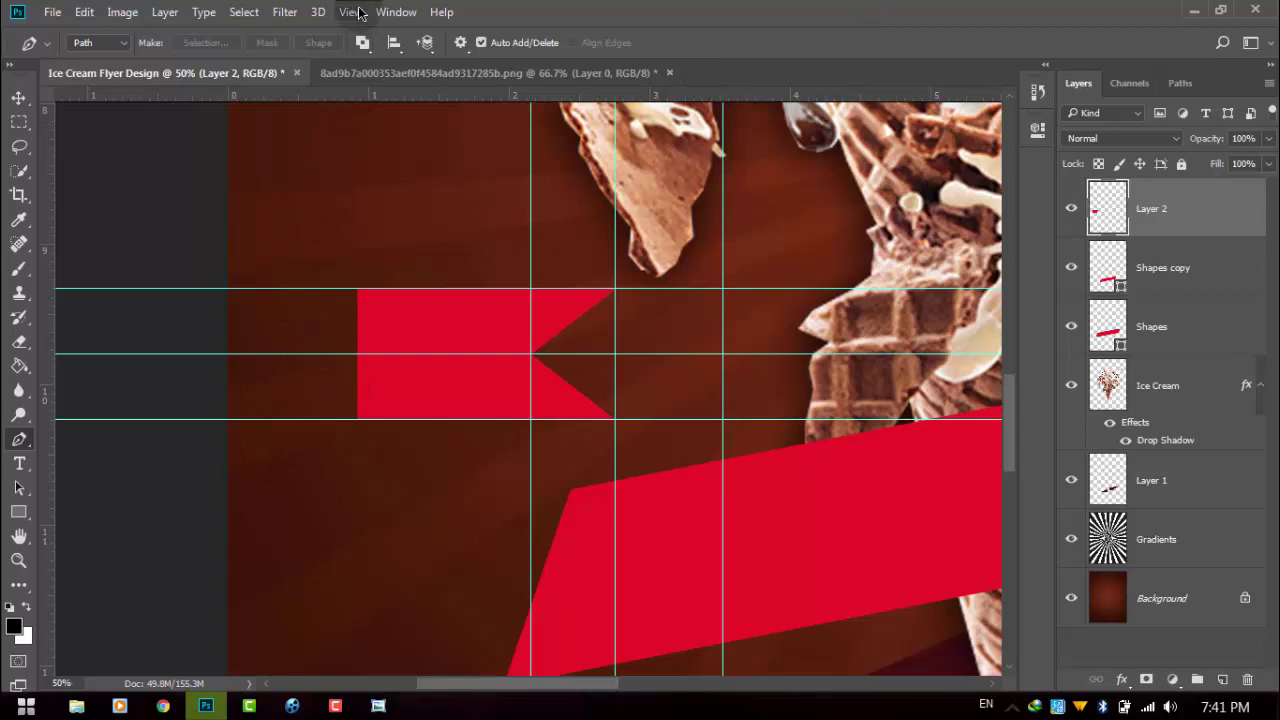
# Clear all guides and drag the notched flag tail down toward the lower banner
pyautogui.click(350, 12)
pyautogui.click(392, 438)
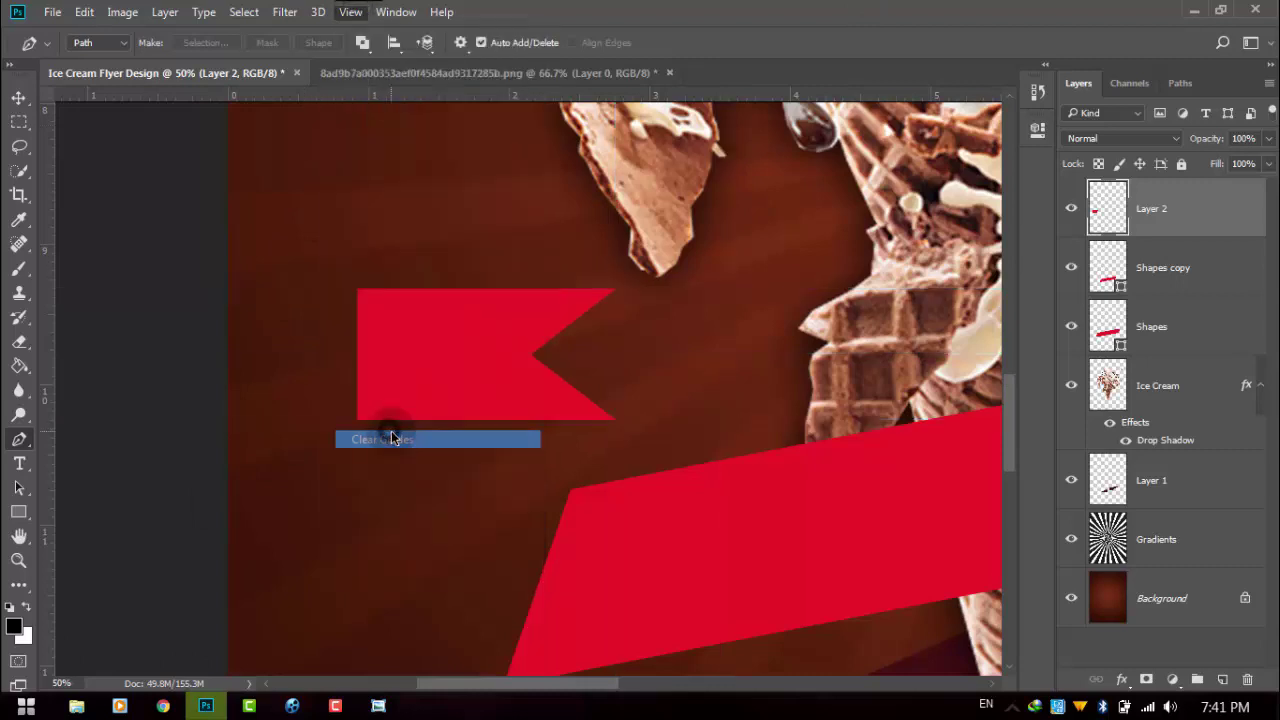
pyautogui.click(18, 97)
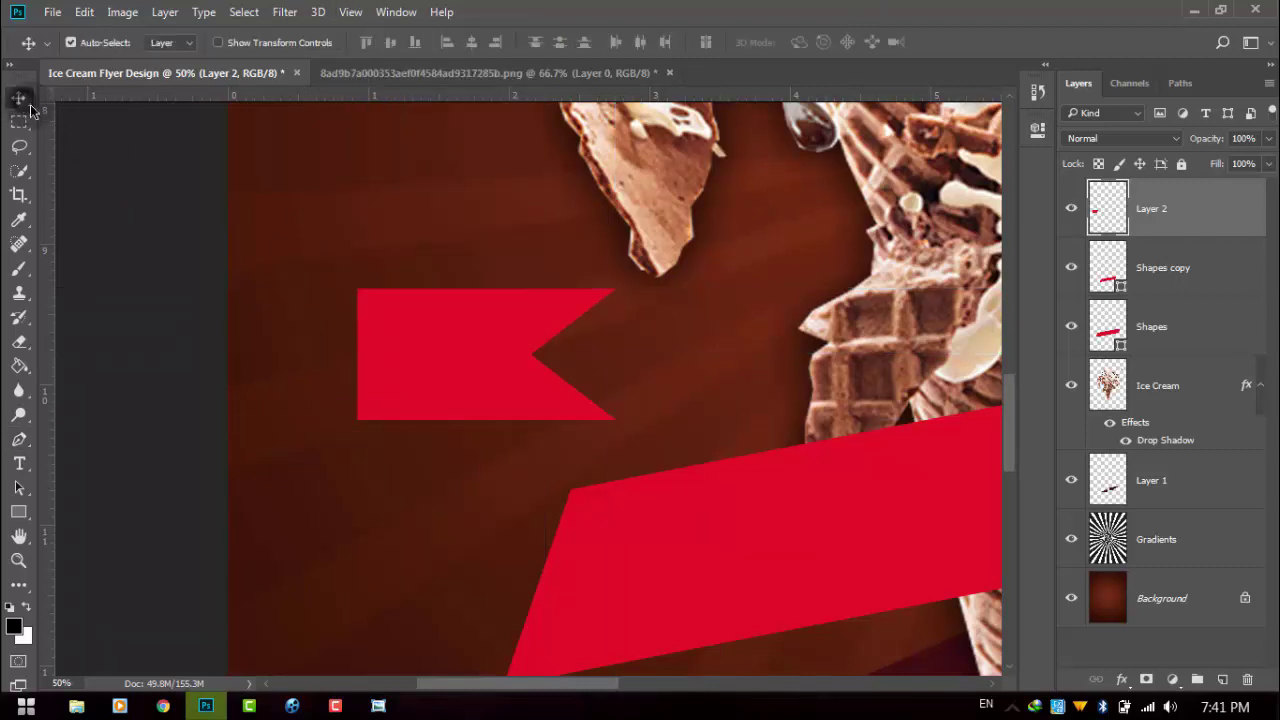
pyautogui.click(472, 322)
pyautogui.hotkey('ctrl', '-')
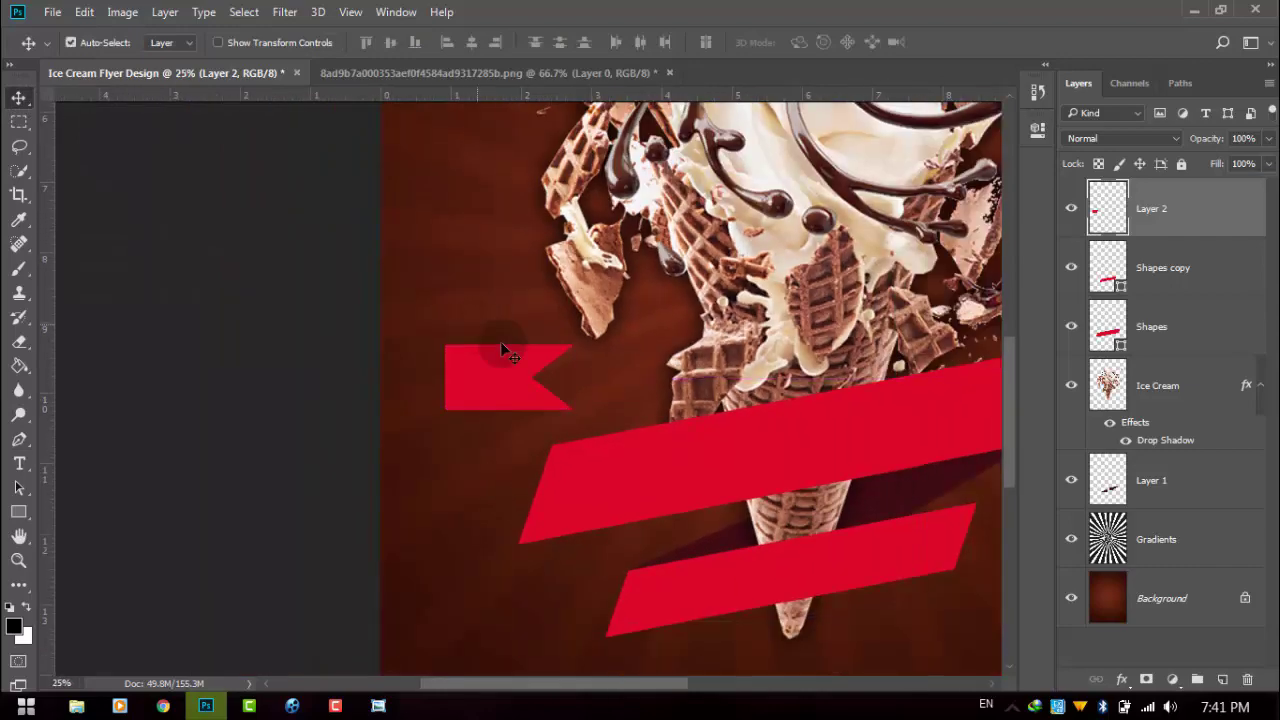
pyautogui.moveTo(500, 378); pyautogui.dragTo(857, 541)
# Bring the banners' right end into view and move the tail toward the lower banner's end
pyautogui.hotkey('ctrl', '-')
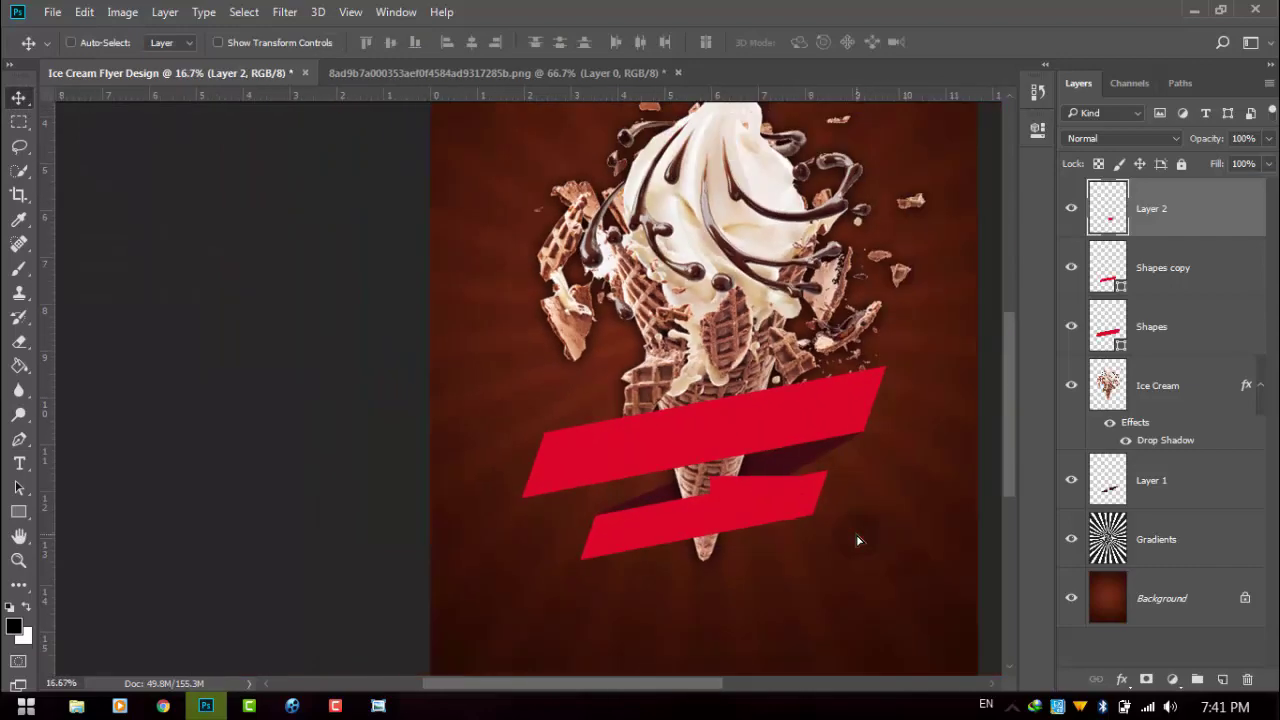
pyautogui.hotkey('ctrl', '+')
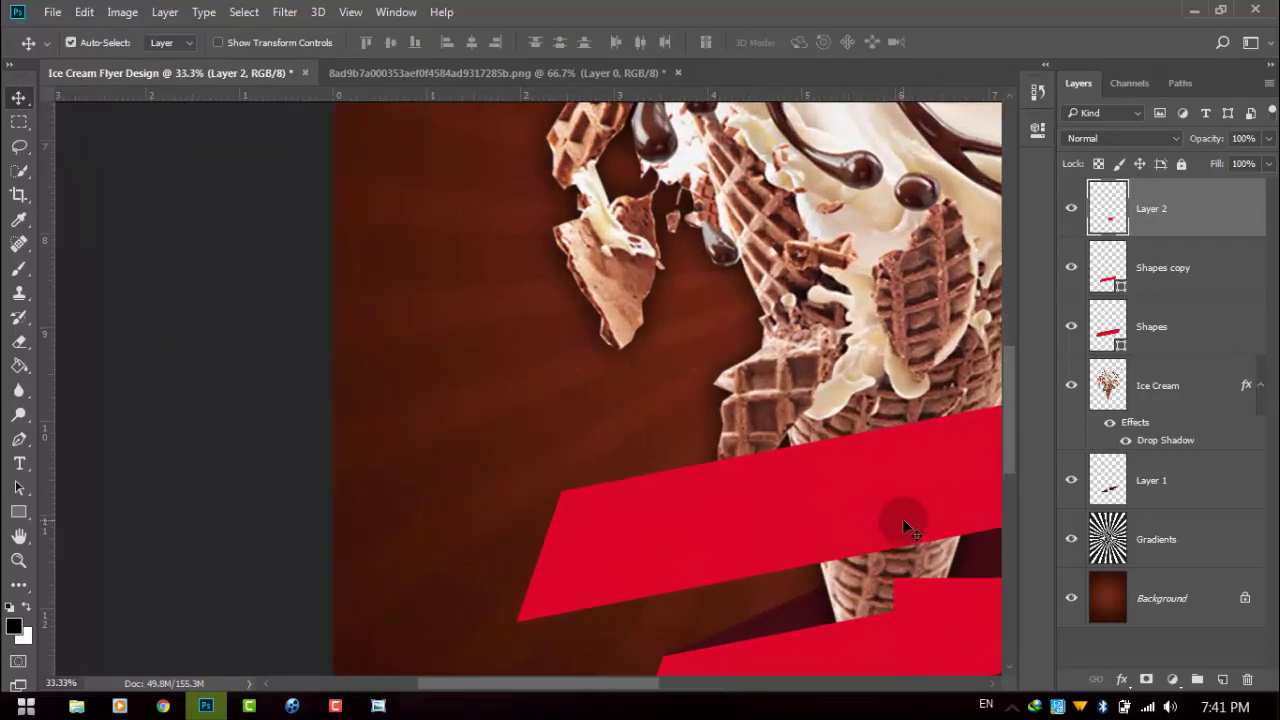
pyautogui.moveTo(902, 518)
pyautogui.mouseDown()
pyautogui.moveTo(438, 494)
pyautogui.moveTo(547, 440)
pyautogui.mouseUp()
pyautogui.hotkey('ctrl', '+')
pyautogui.hotkey('ctrl', '+')
pyautogui.scroll(-3, 580, 400)
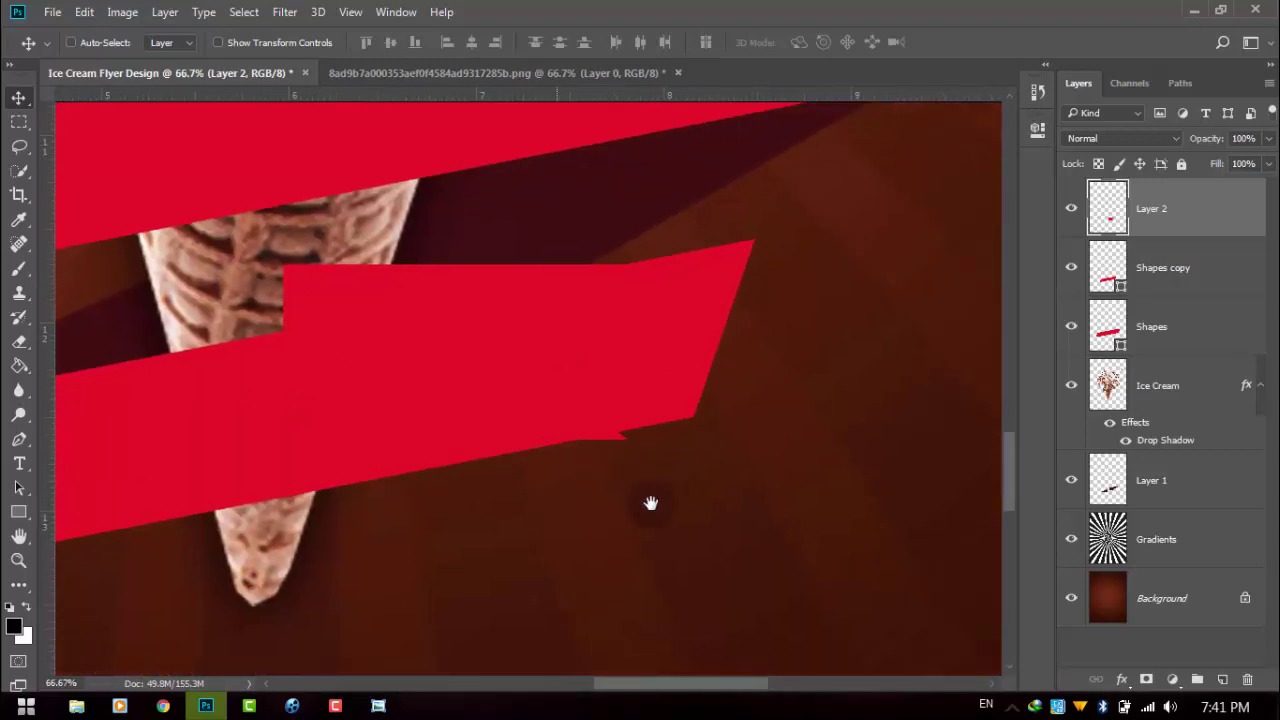
pyautogui.moveTo(513, 360); pyautogui.dragTo(843, 536)
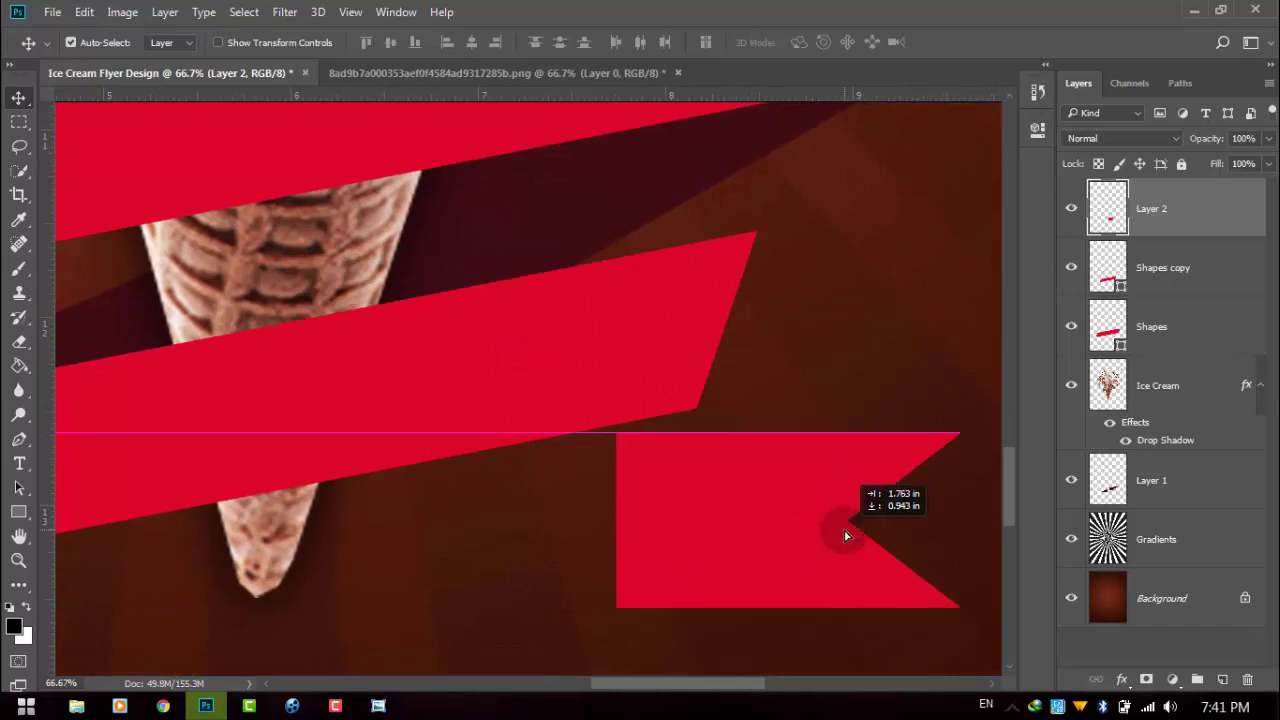
pyautogui.click(288, 42)
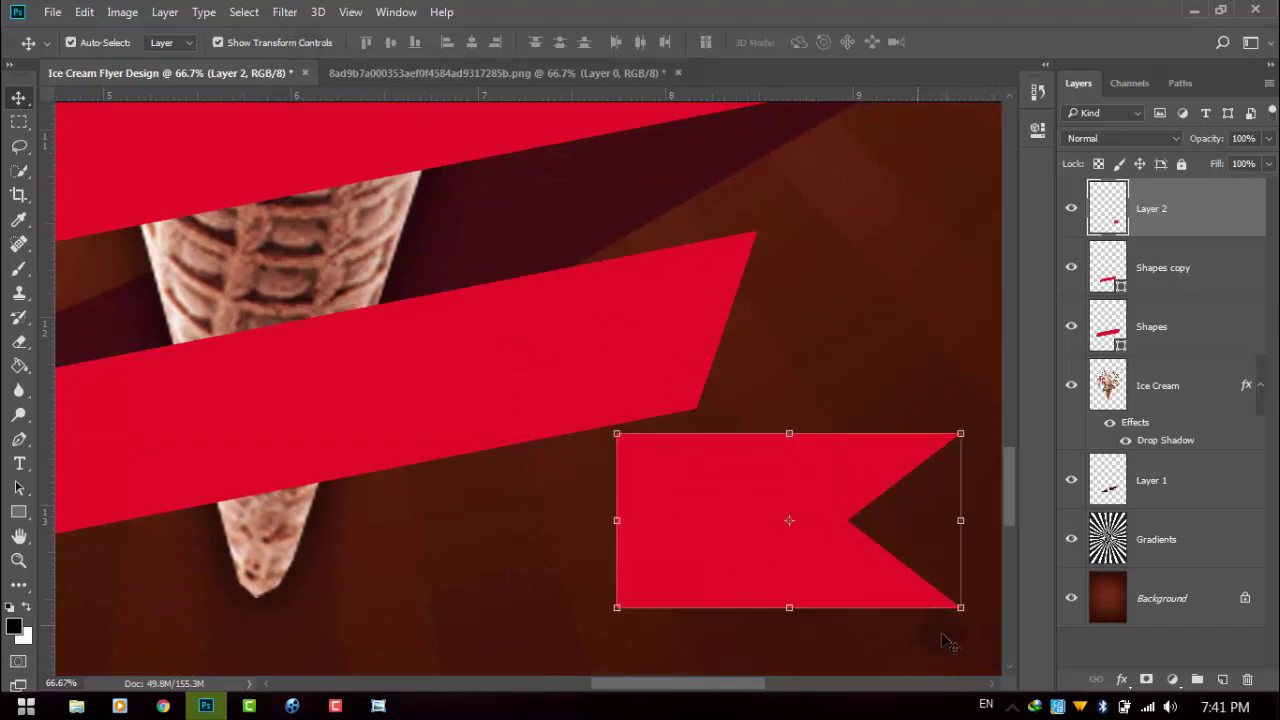
pyautogui.moveTo(832, 538); pyautogui.dragTo(628, 582)
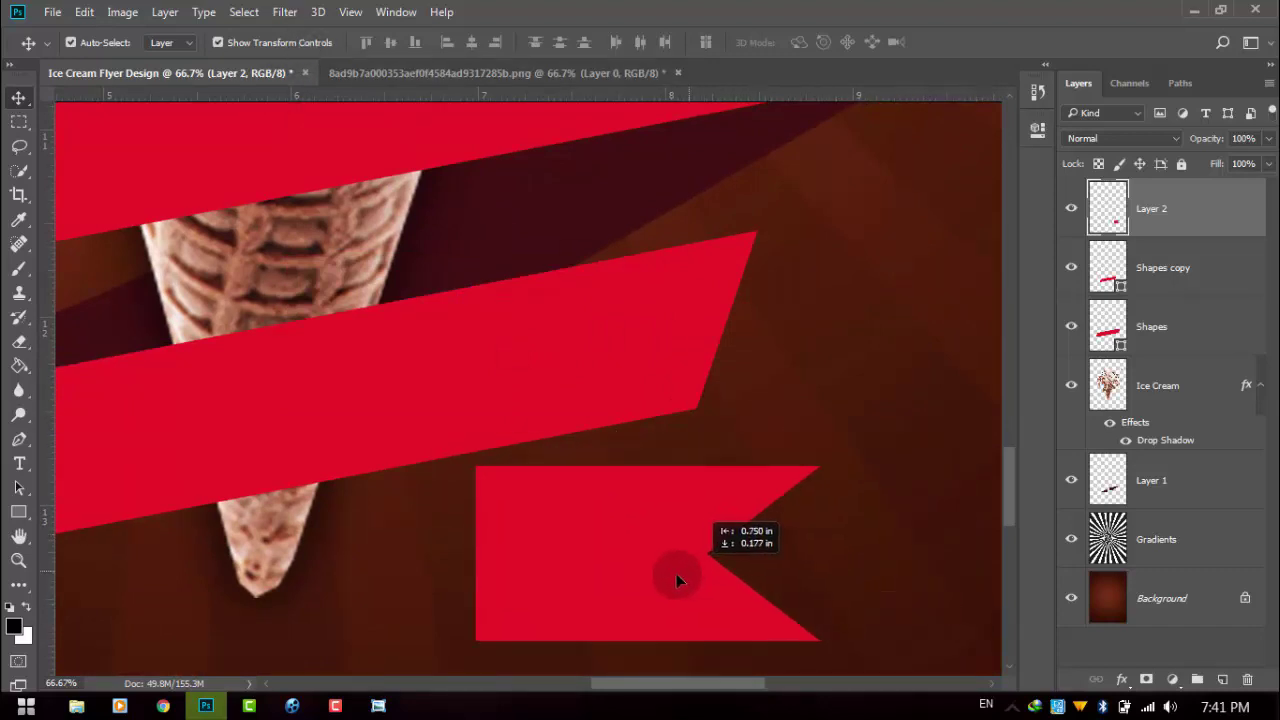
# Try tilting the tail to the banner angle, cancel it, and fit the tail against the banner's end
pyautogui.hotkey('ctrl', 't')
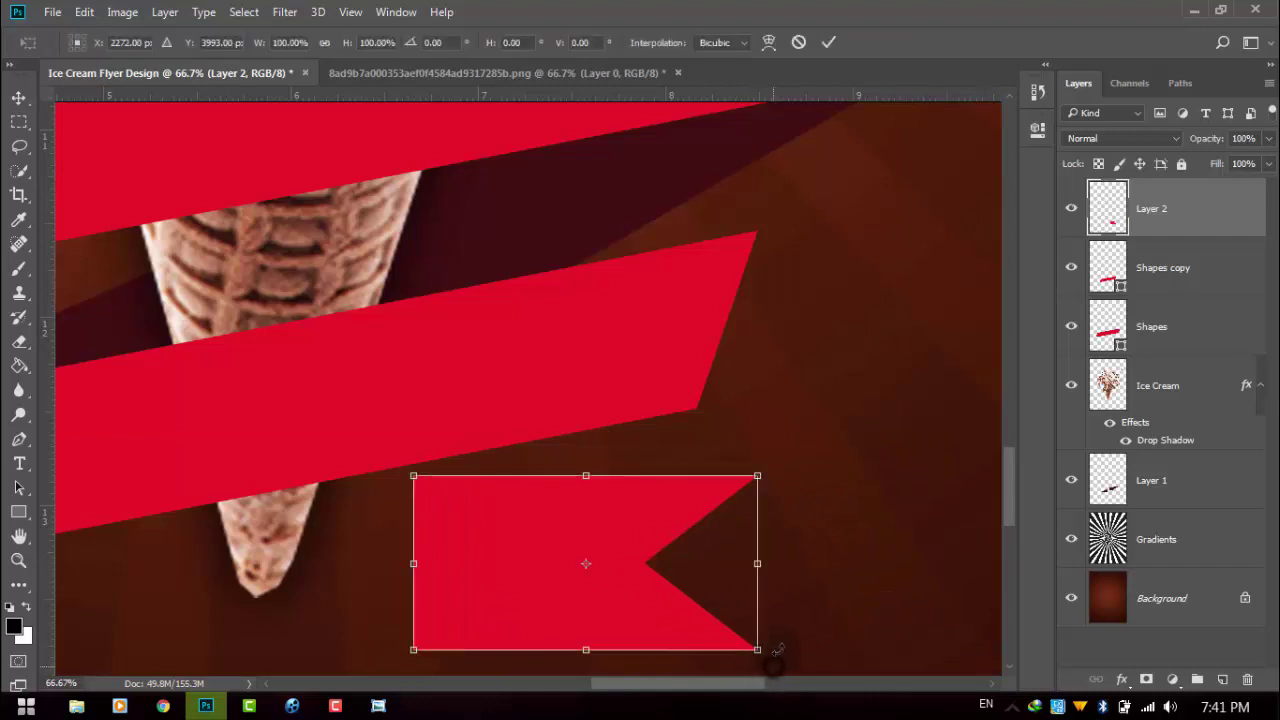
pyautogui.moveTo(778, 647); pyautogui.dragTo(776, 624)
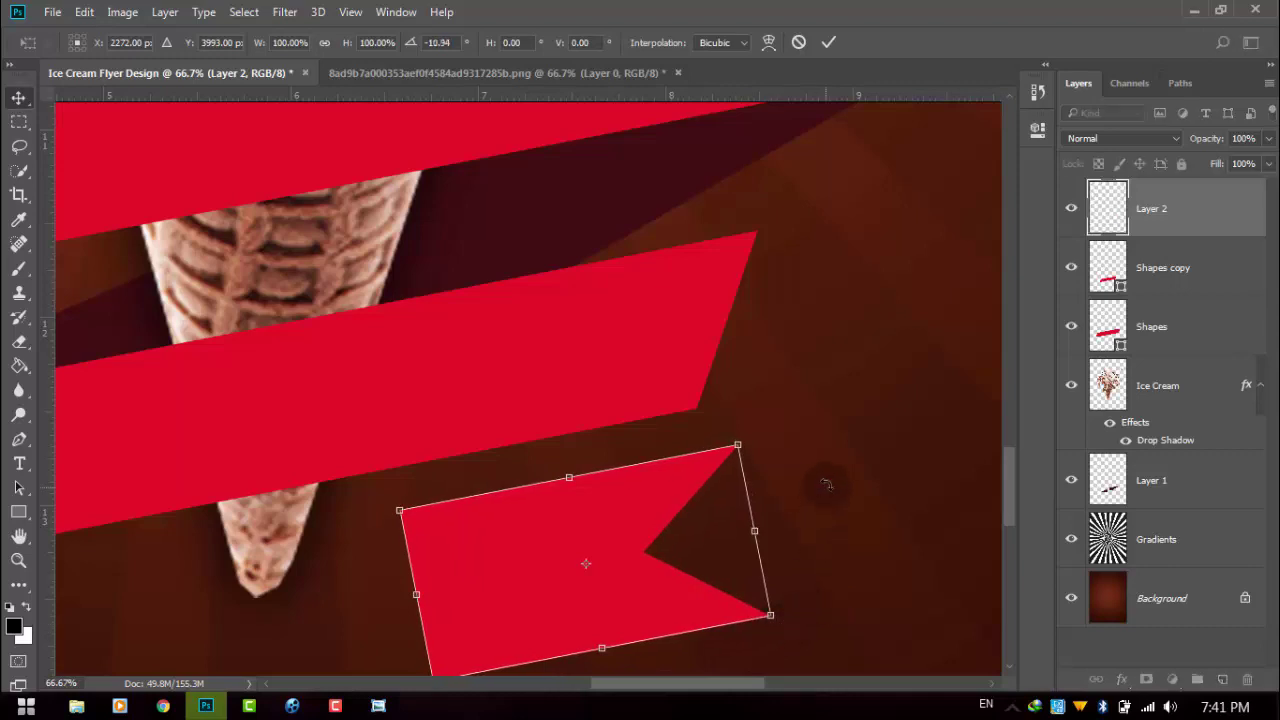
pyautogui.press('Escape')
pyautogui.moveTo(594, 543)
pyautogui.mouseDown()
pyautogui.moveTo(779, 410)
pyautogui.moveTo(778, 392)
pyautogui.moveTo(781, 413)
pyautogui.mouseUp()
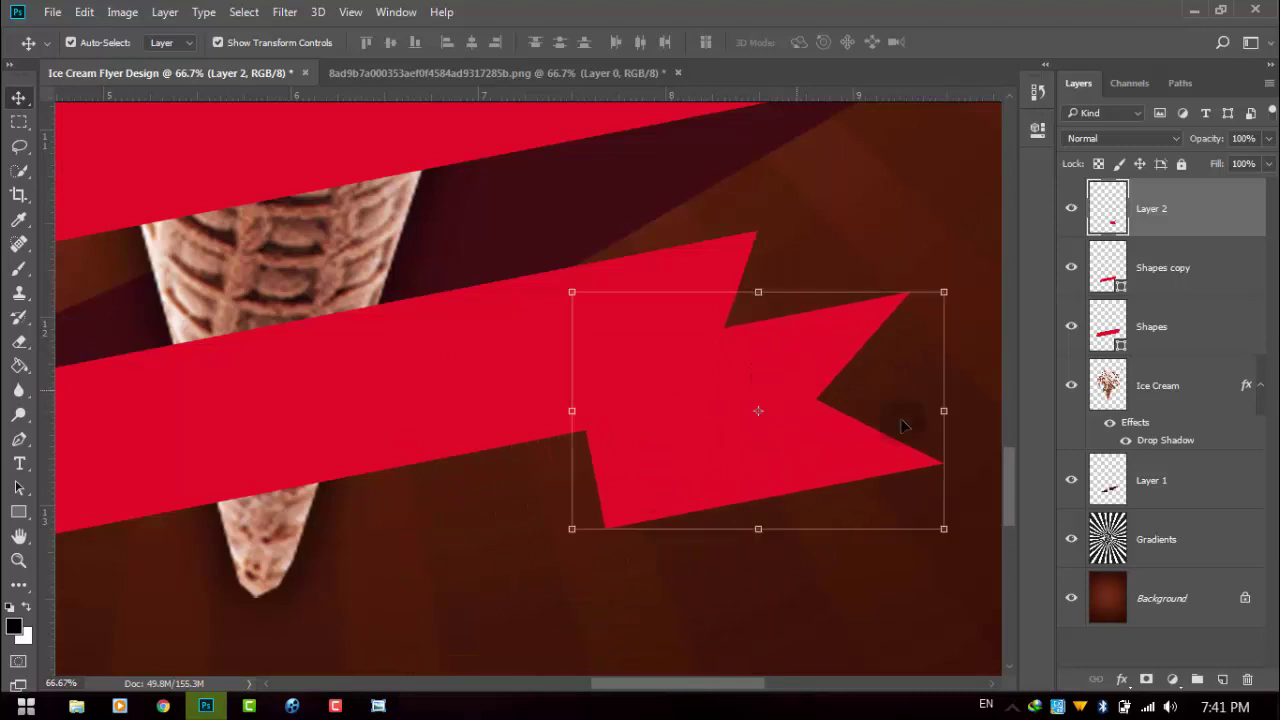
pyautogui.click(233, 43)
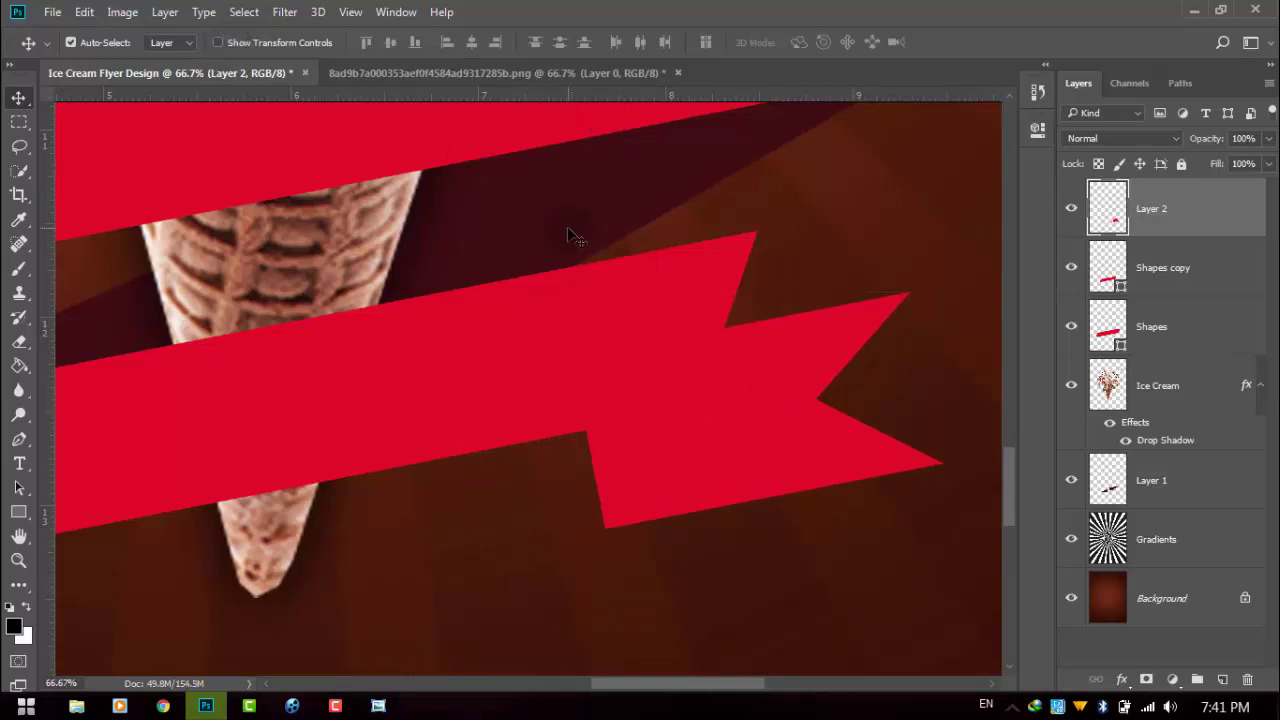
pyautogui.moveTo(729, 367); pyautogui.dragTo(759, 336)
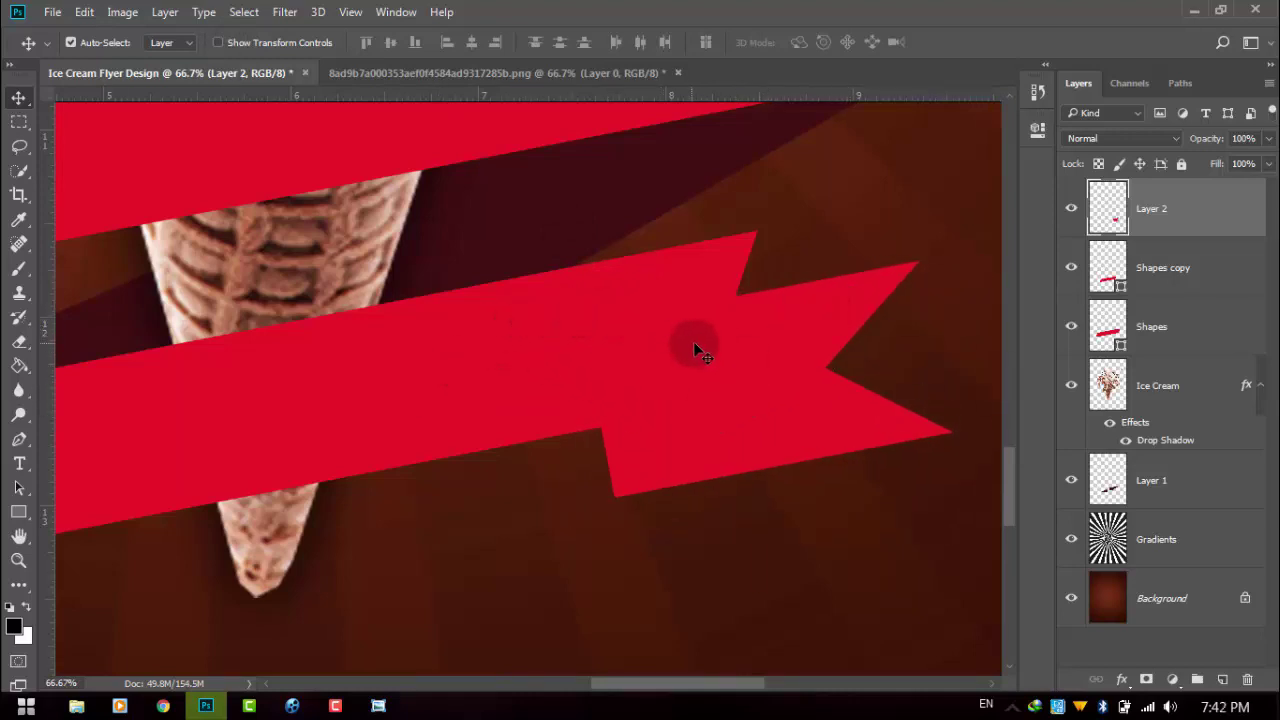
# Toggle the Shapes copy banner to check the fit, then hide Layer 2
pyautogui.click(1071, 267)
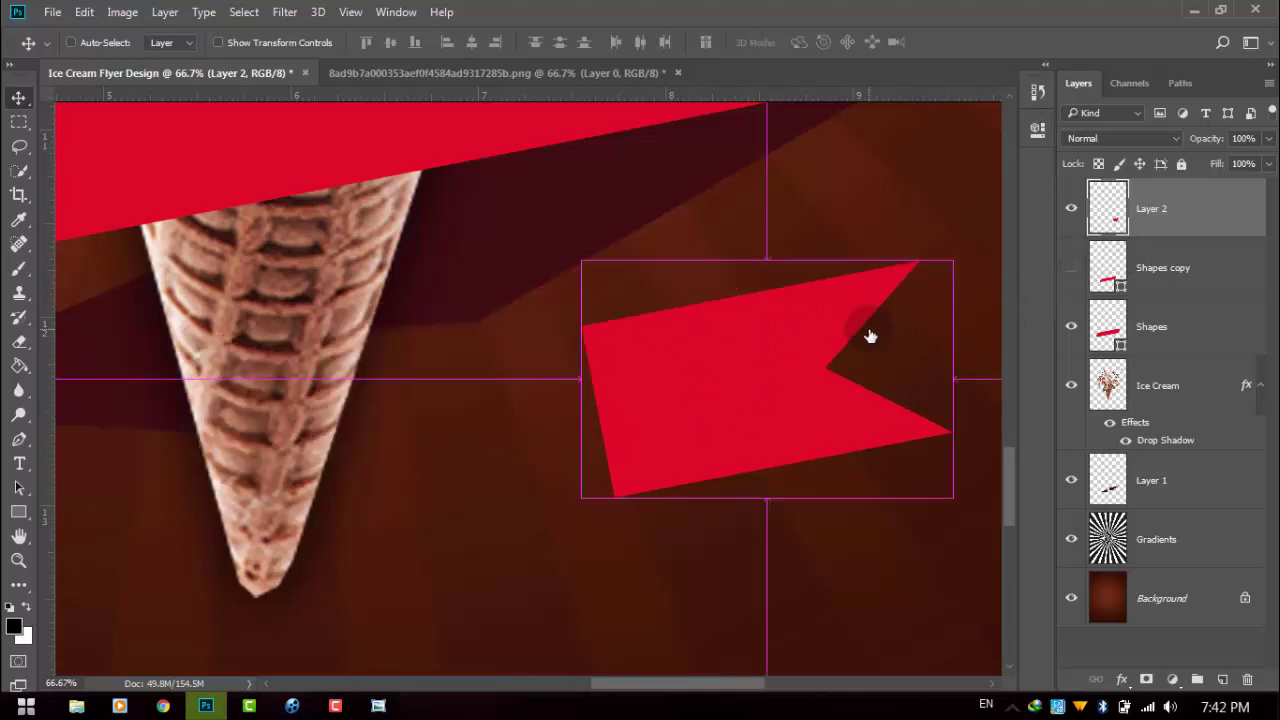
pyautogui.hotkey('ctrl', '+')
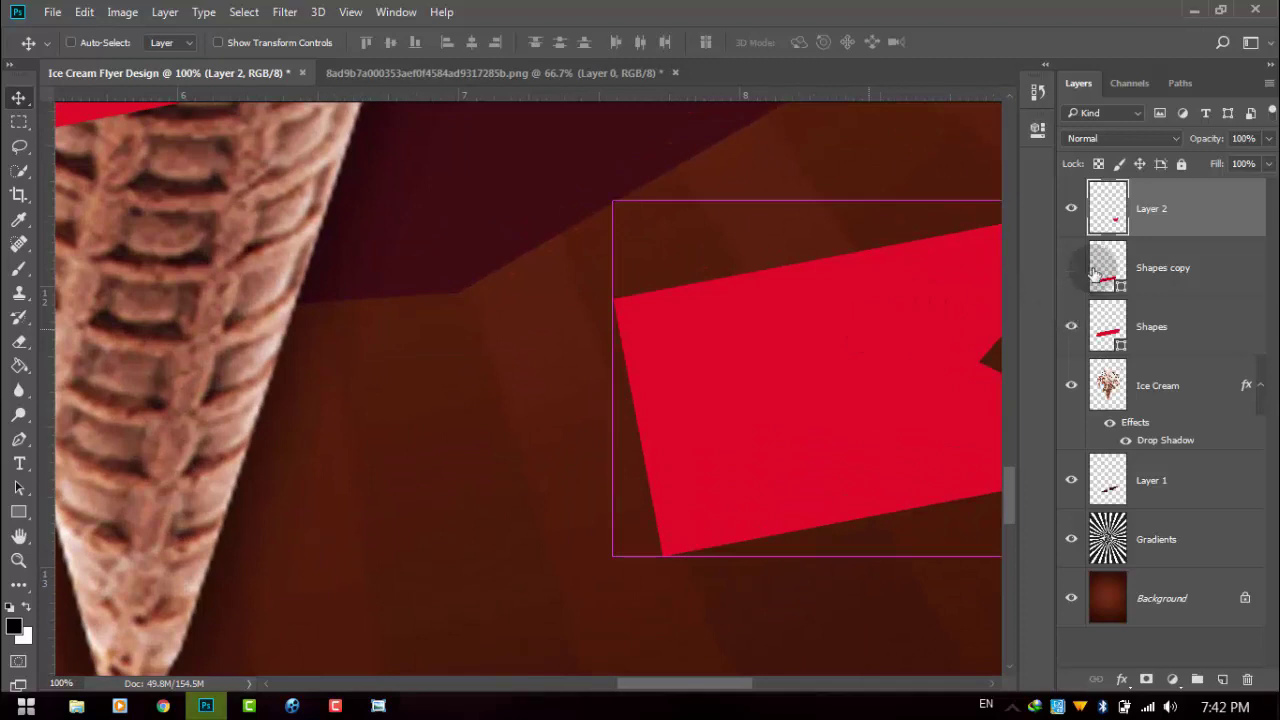
pyautogui.click(1071, 267)
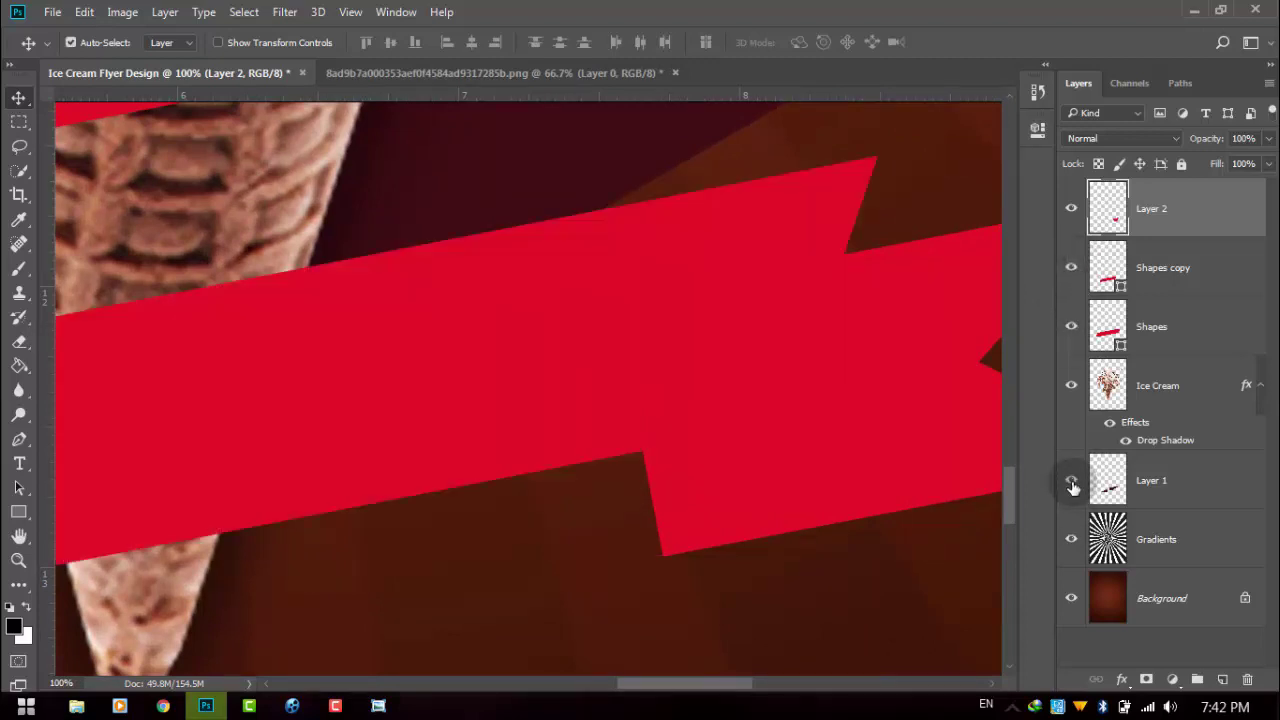
pyautogui.click(1071, 208)
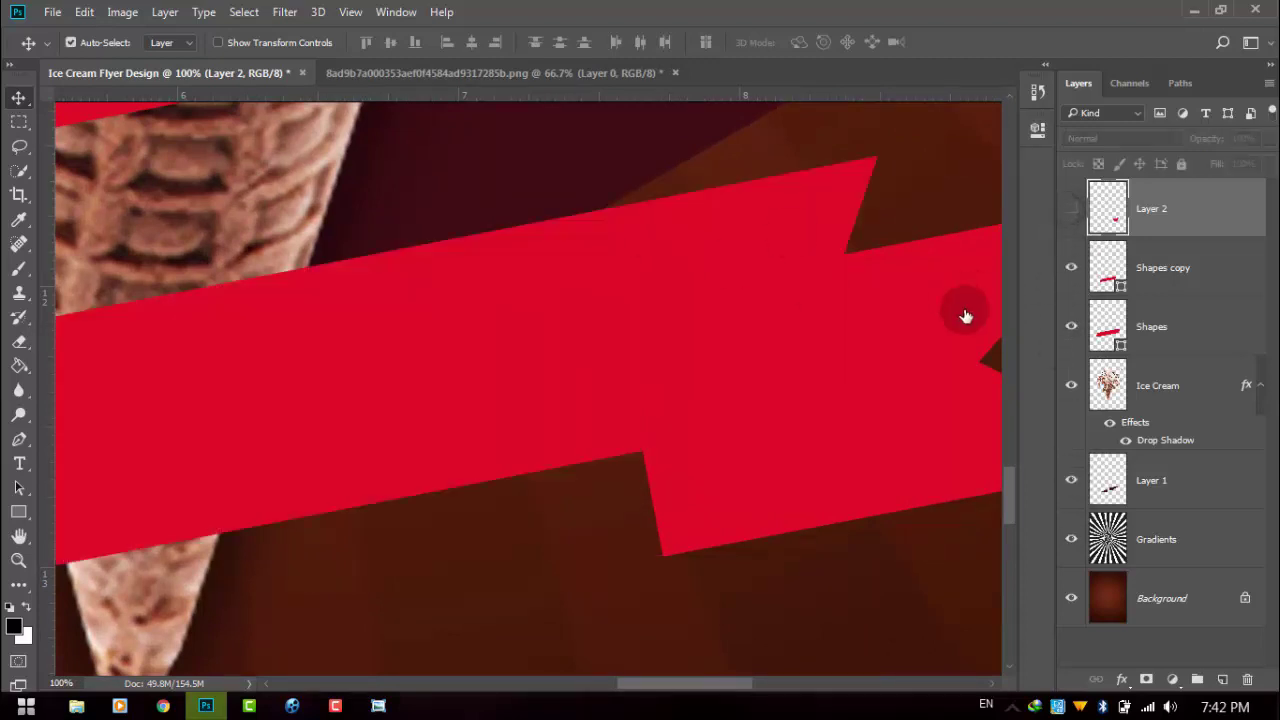
# Draw a triangular fold path at the flag's left end and add a new layer above Layer 1
pyautogui.click(19, 438)
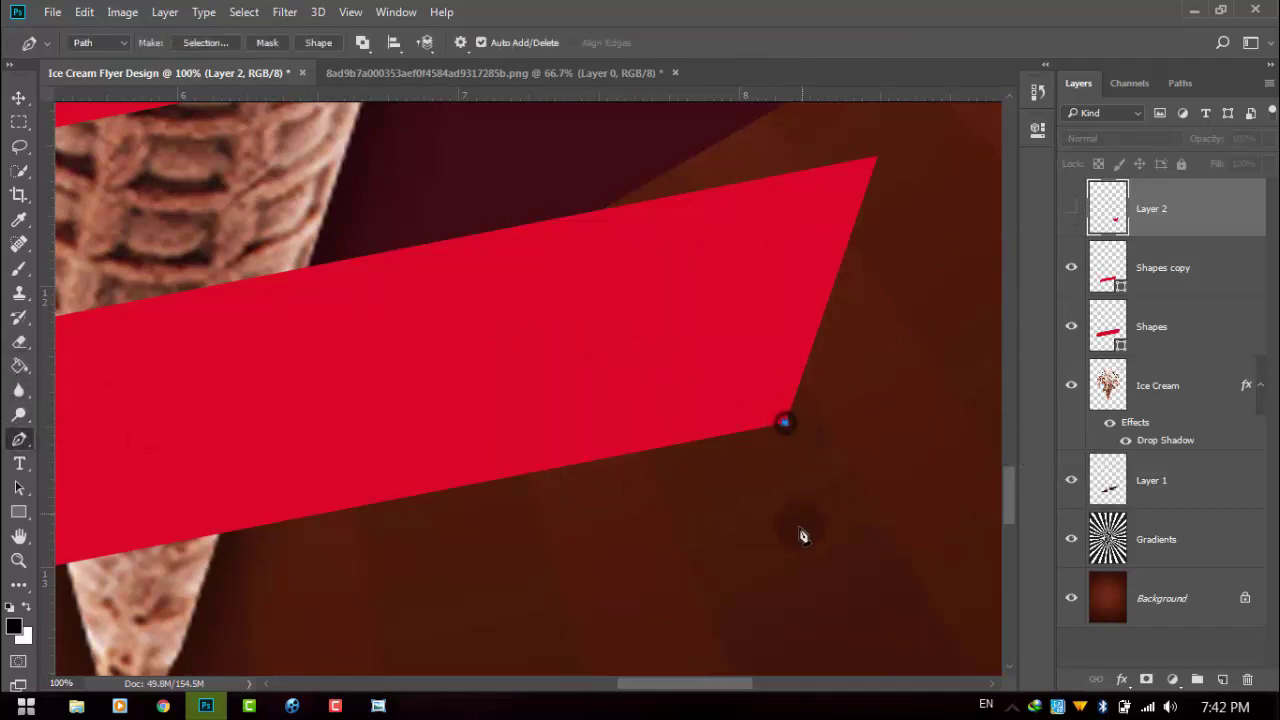
pyautogui.click(1072, 210)
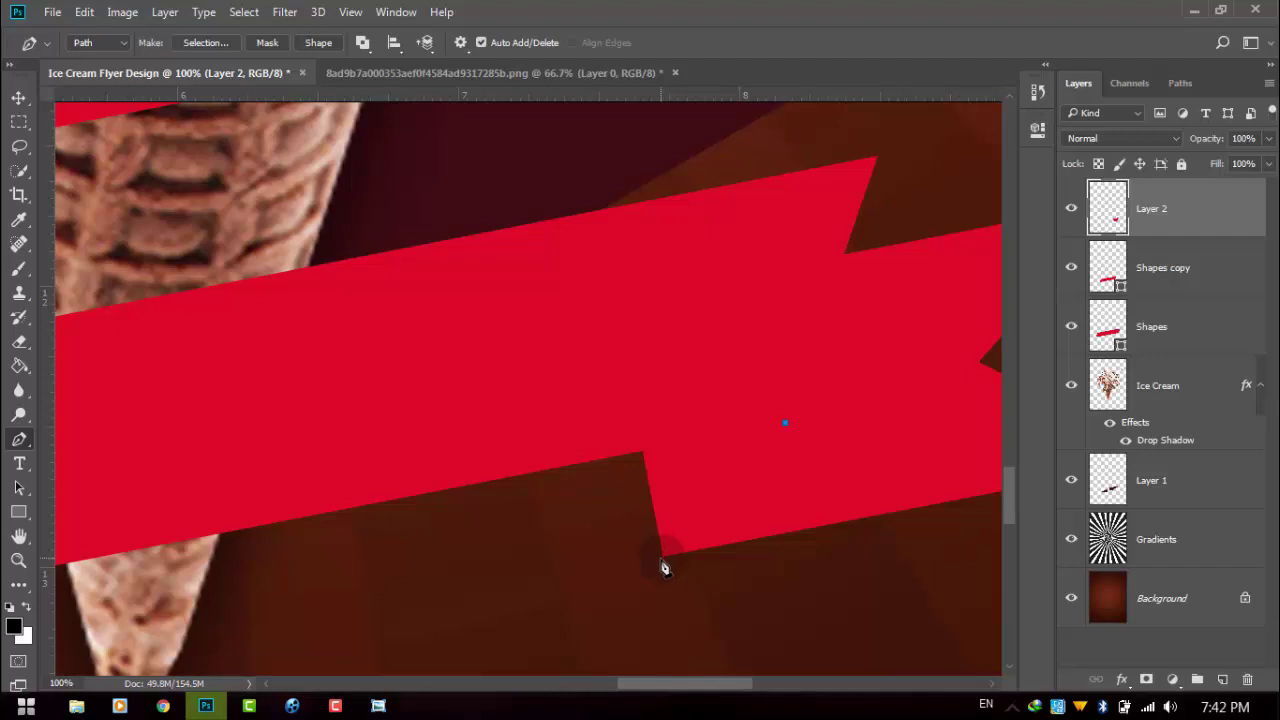
pyautogui.click(663, 555)
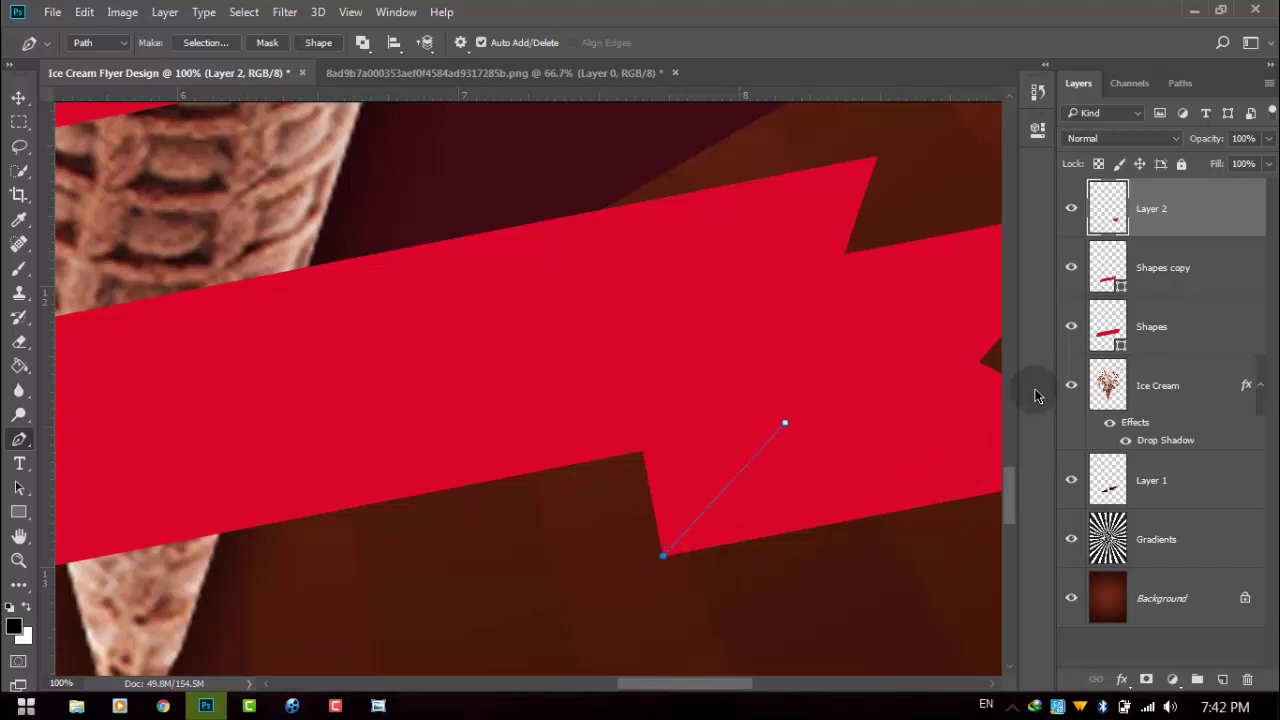
pyautogui.click(1070, 268)
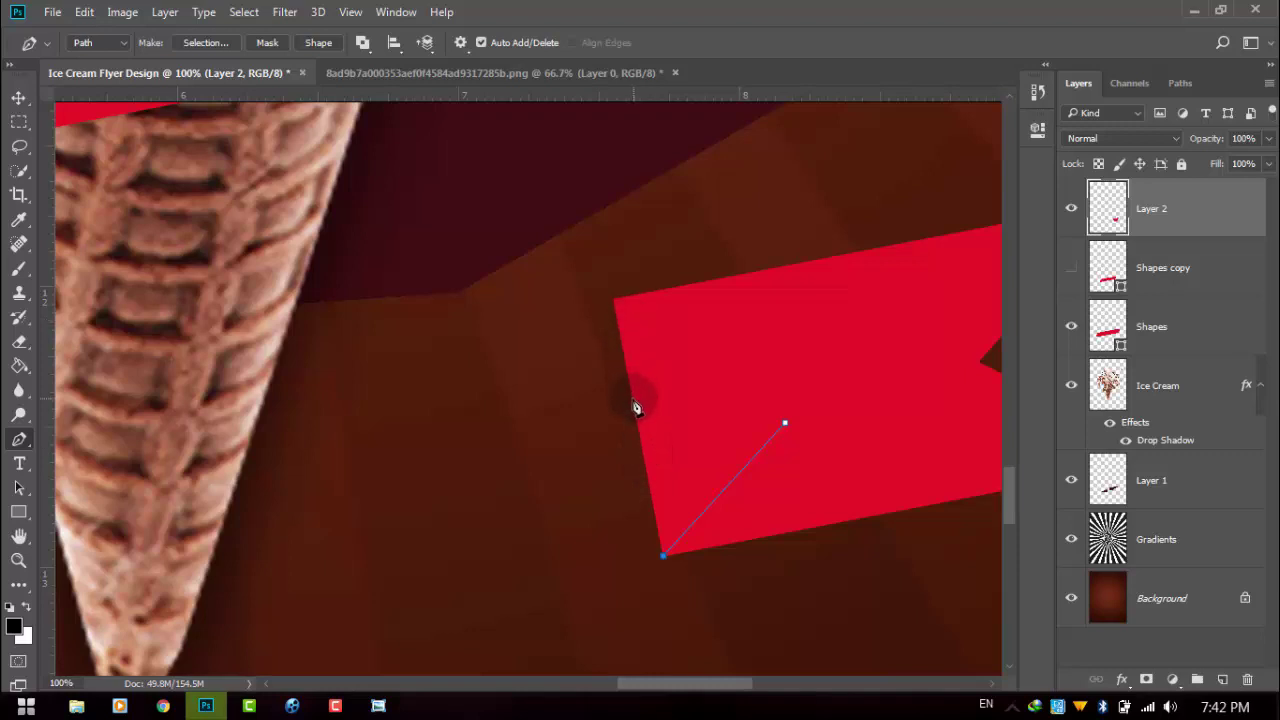
pyautogui.click(631, 399)
pyautogui.click(786, 424)
pyautogui.click(1131, 484)
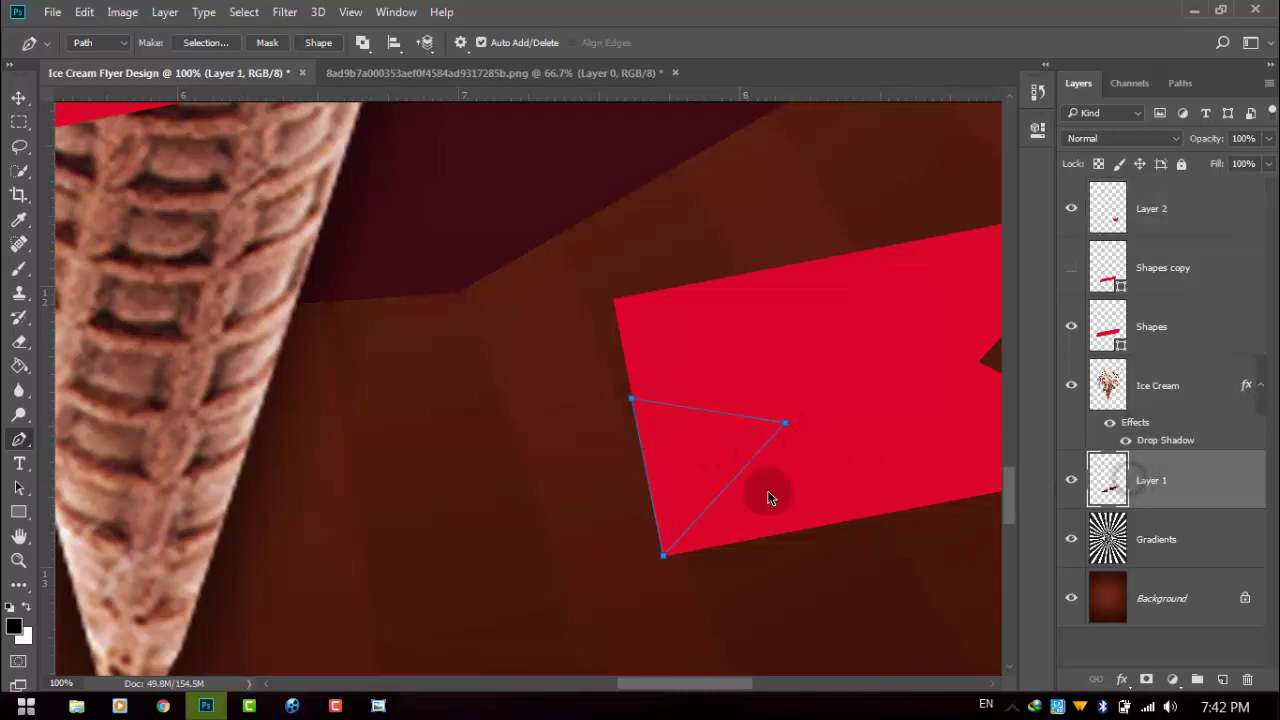
pyautogui.click(1226, 680)
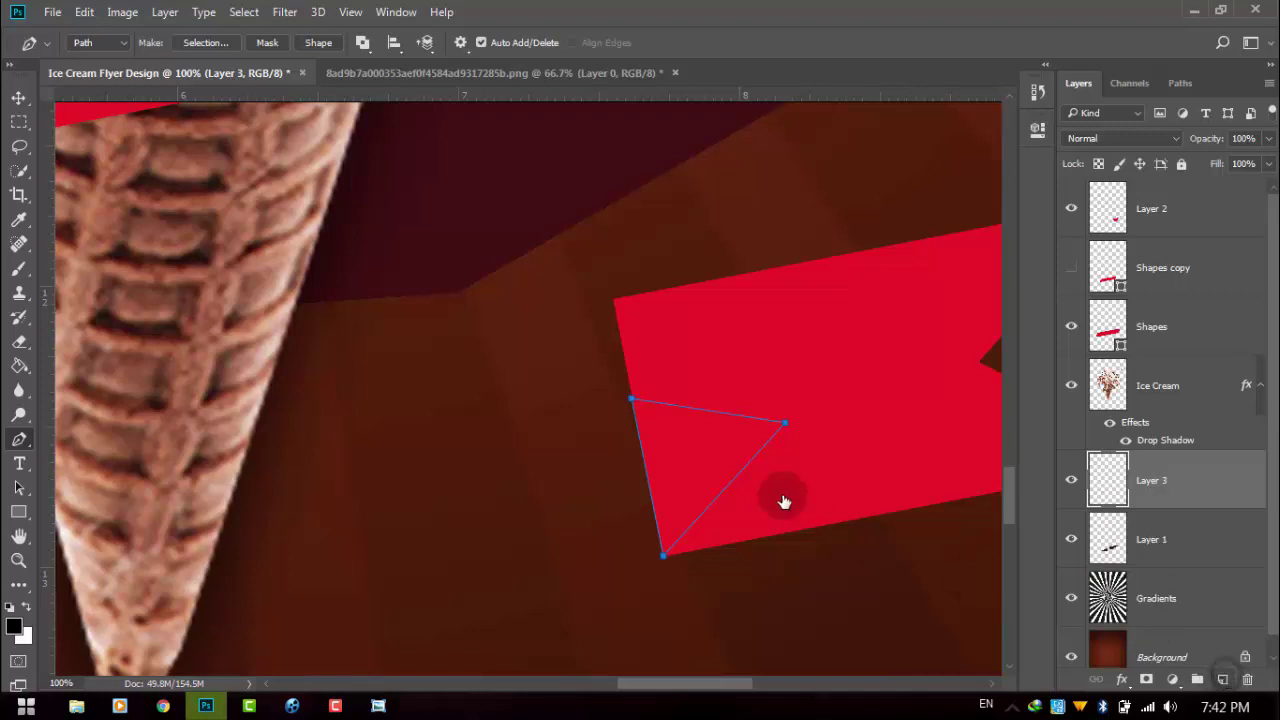
# Fill the triangle path with dark maroon #3f1011, then delete the work path
pyautogui.rightClick(702, 445)
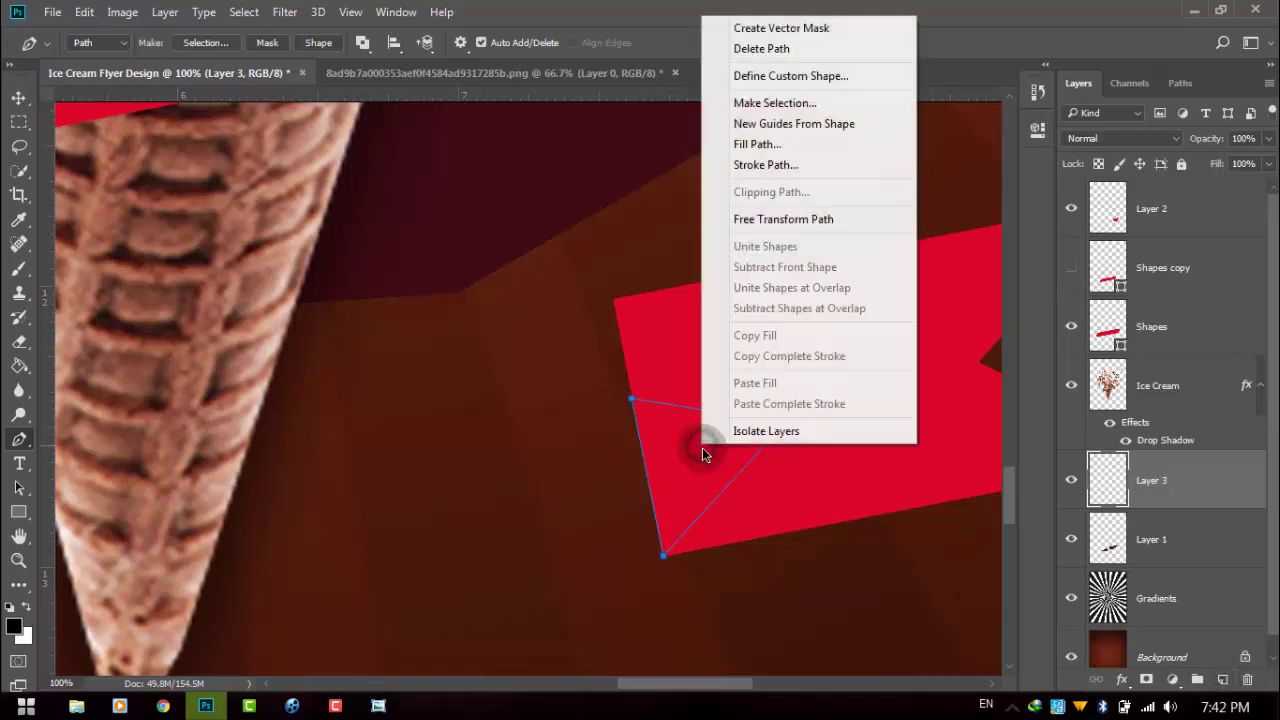
pyautogui.click(757, 144)
pyautogui.click(641, 182)
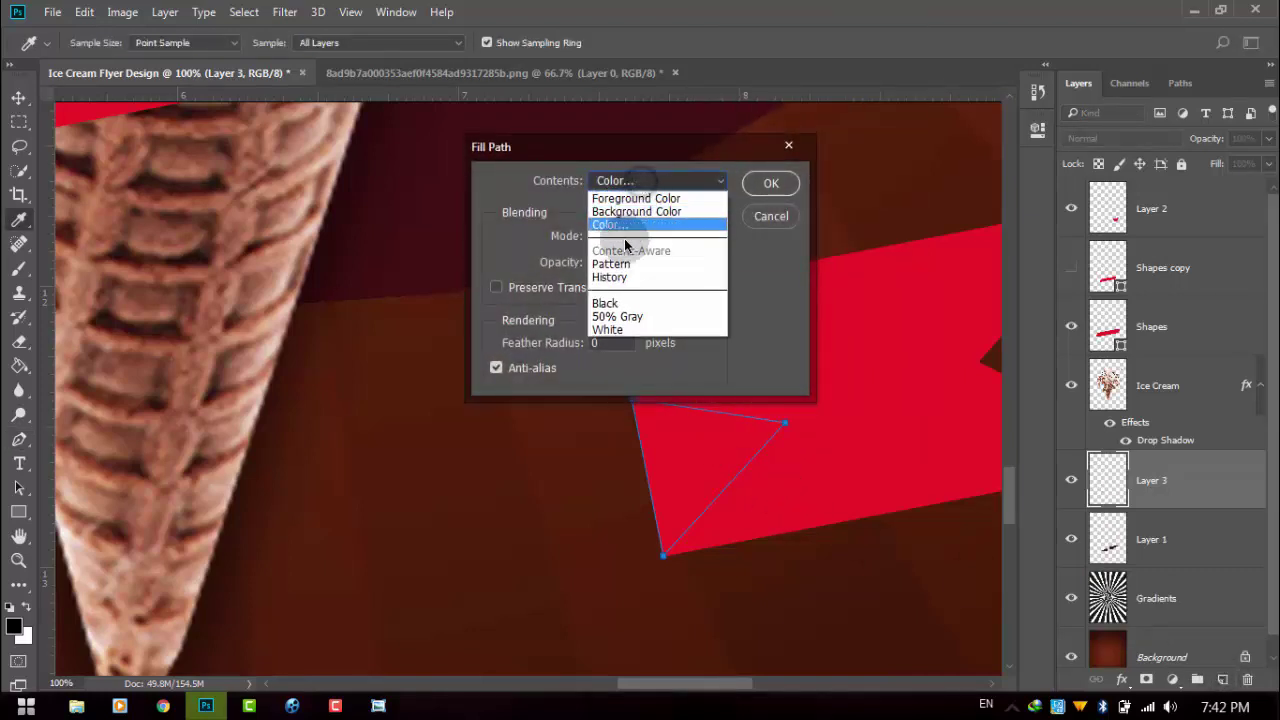
pyautogui.click(615, 220)
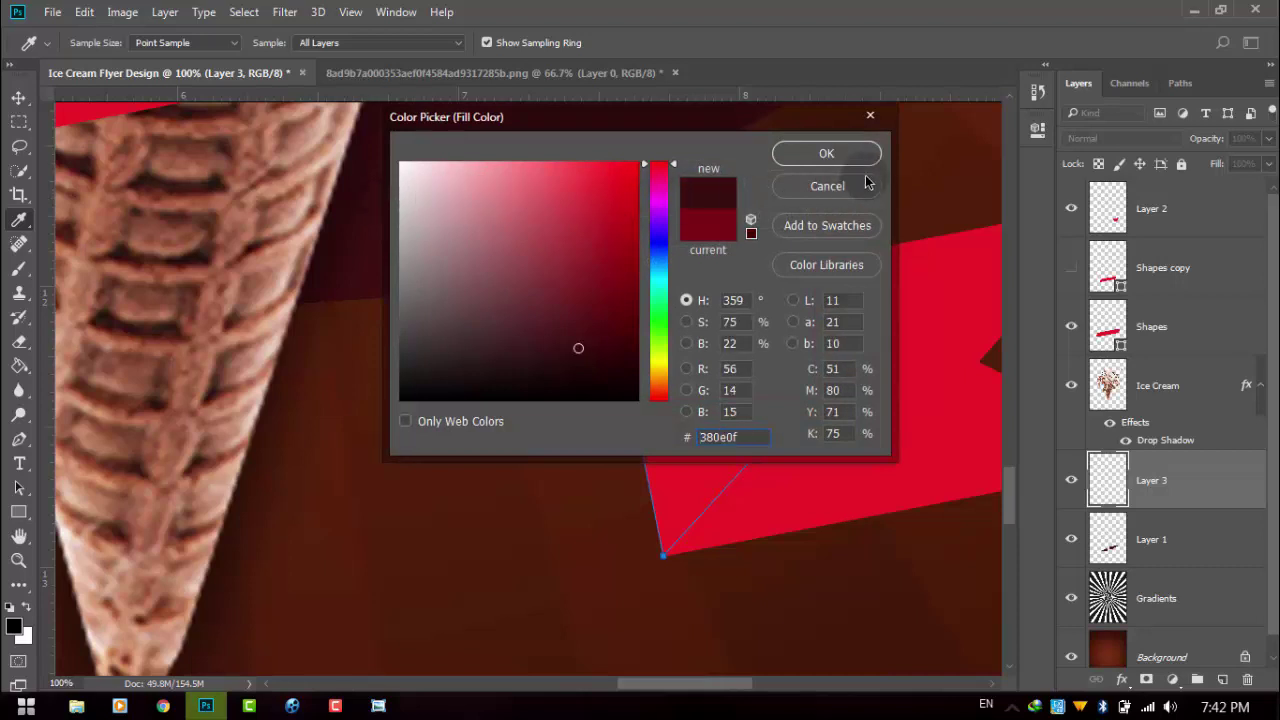
pyautogui.click(972, 132)
pyautogui.click(371, 241)
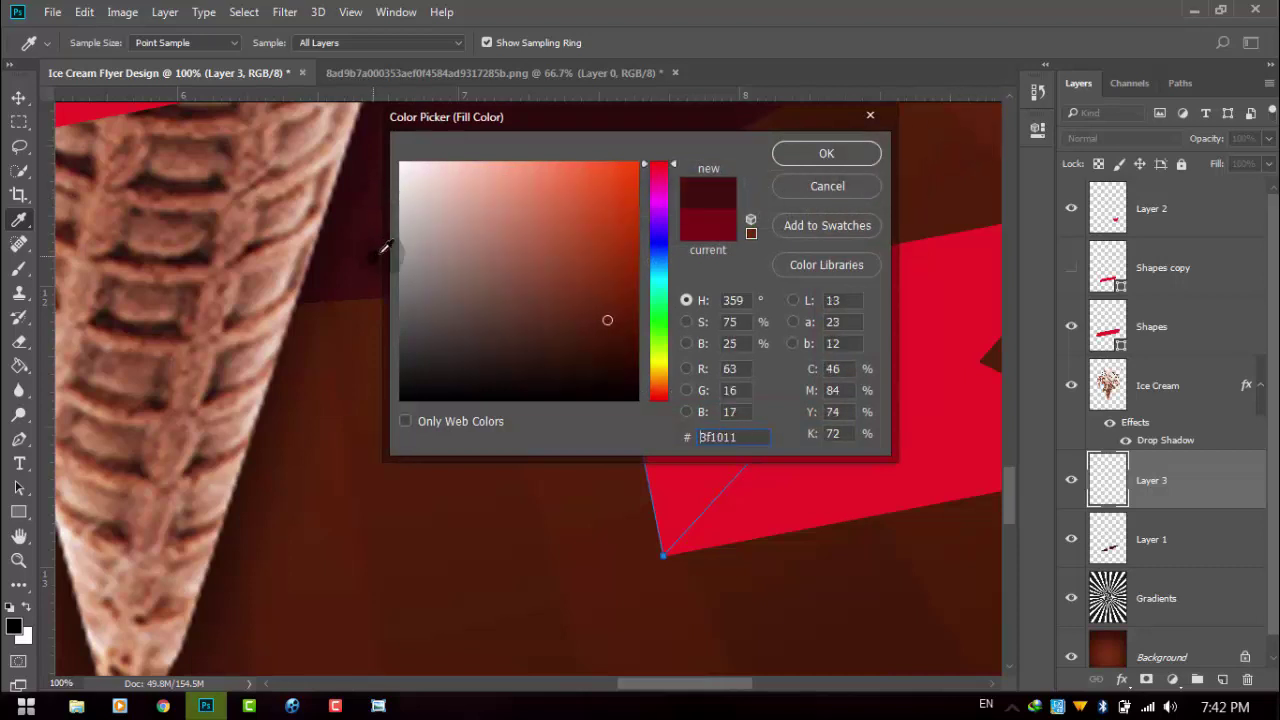
pyautogui.click(815, 157)
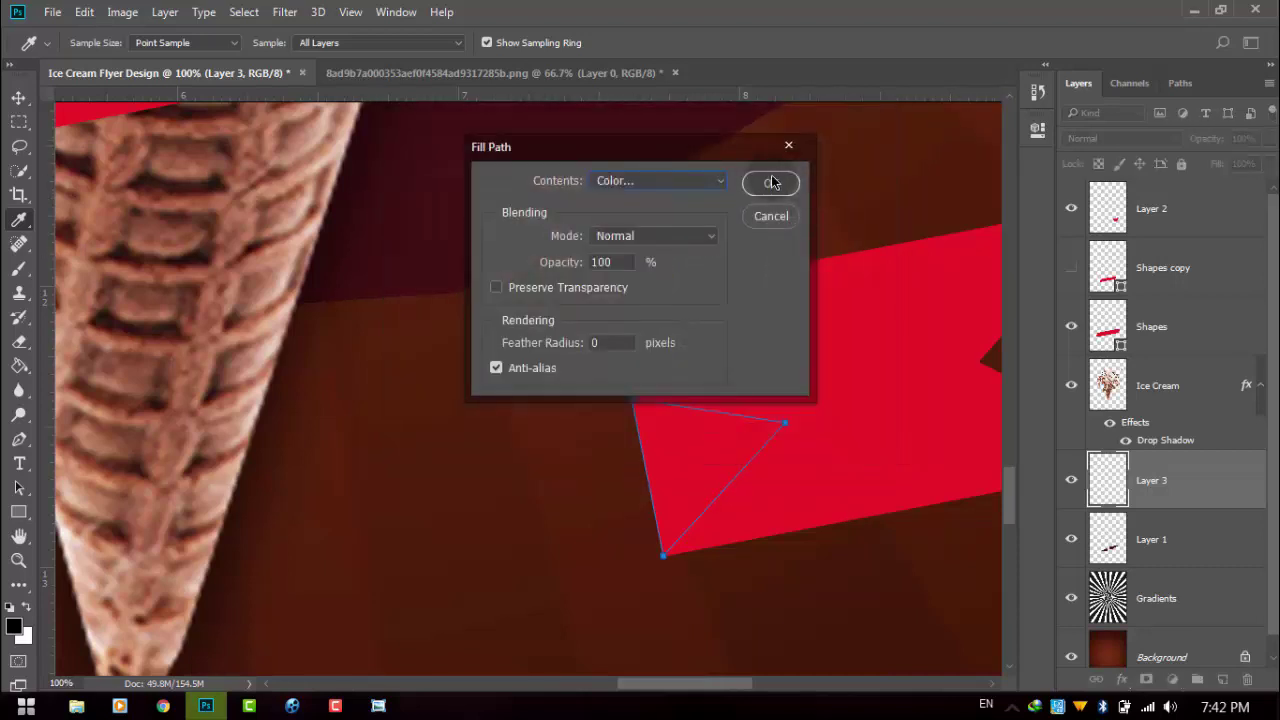
pyautogui.click(771, 183)
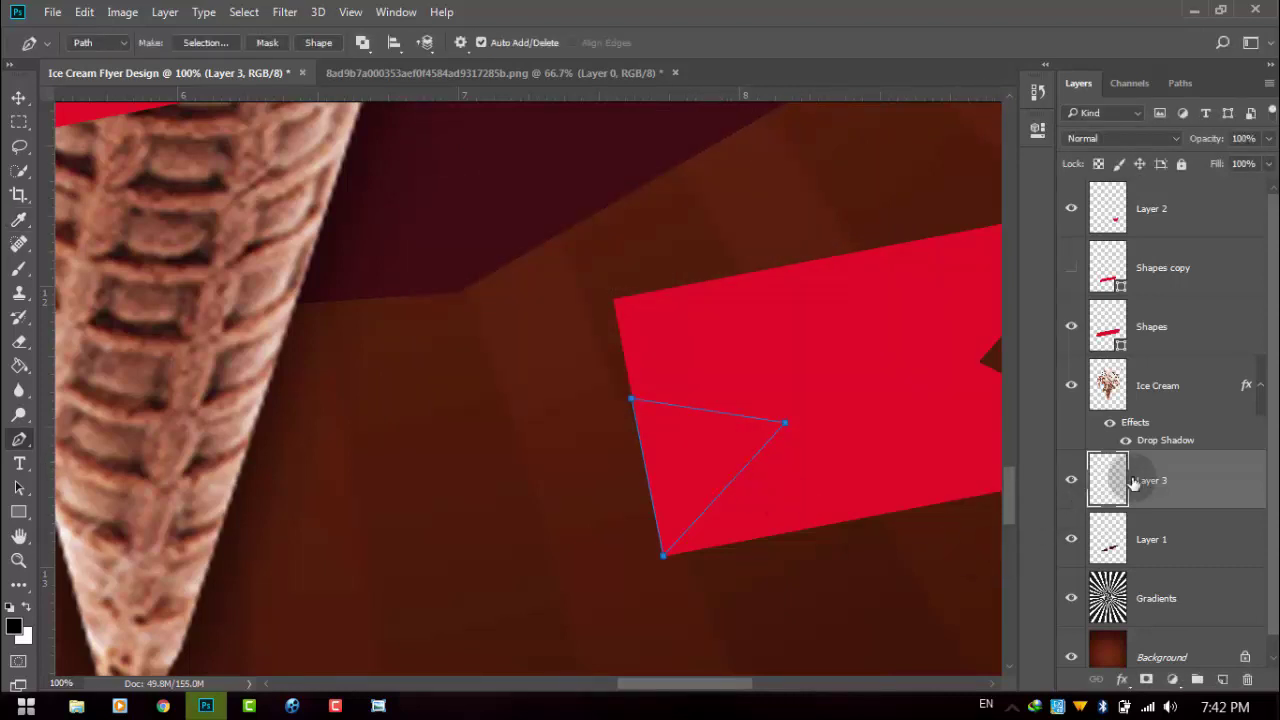
pyautogui.rightClick(775, 375)
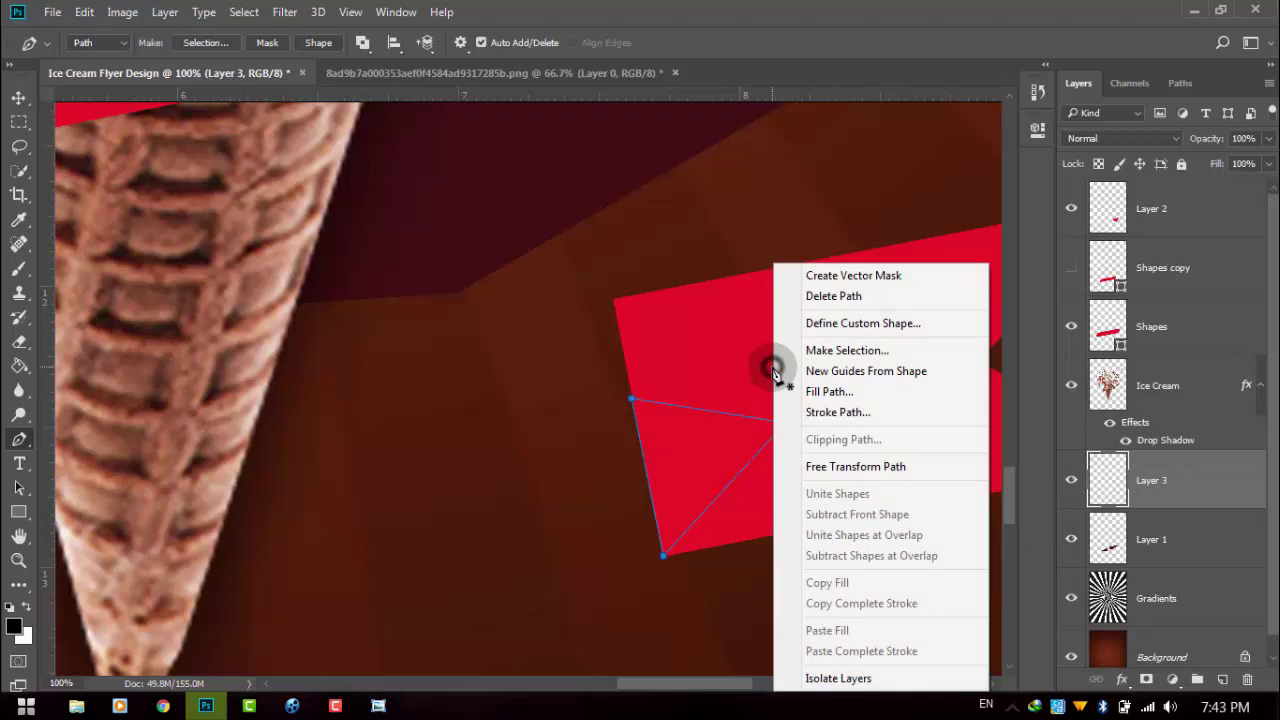
pyautogui.click(820, 298)
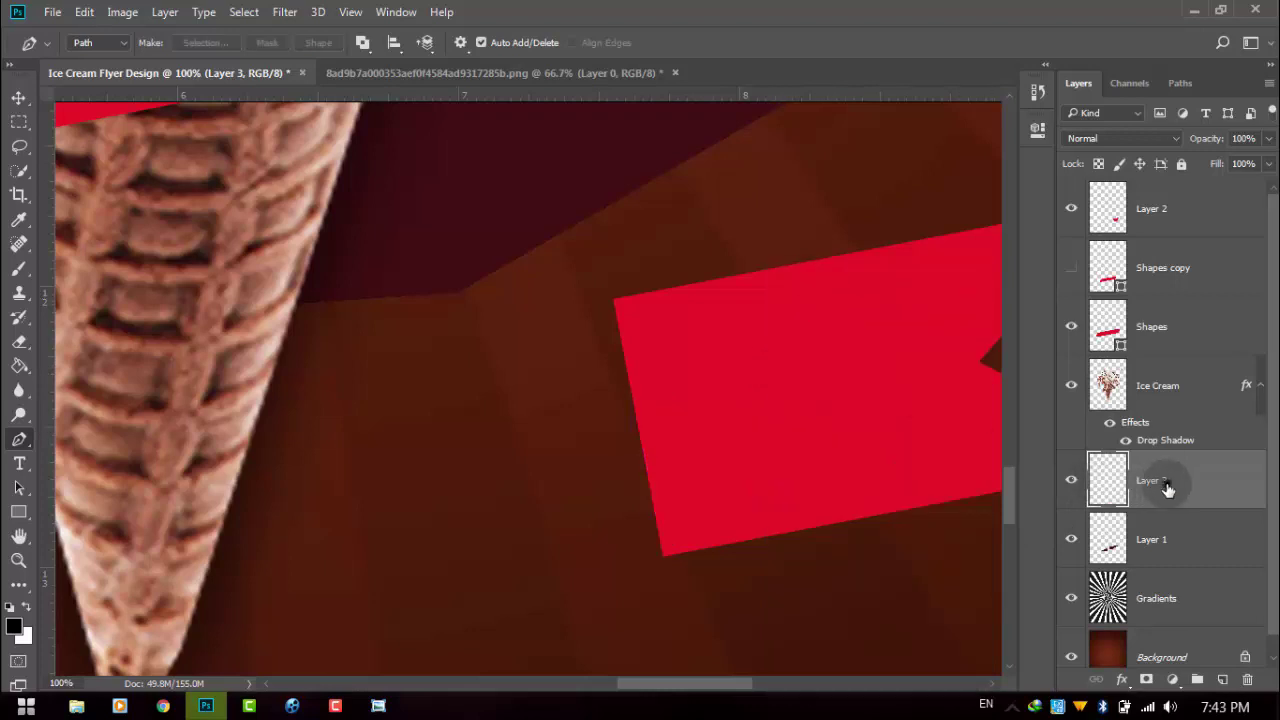
# Show the Shapes copy banner, move Layer 3 below Shapes and Layer 2 above Ice Cream
pyautogui.moveTo(1165, 486); pyautogui.dragTo(1160, 200)
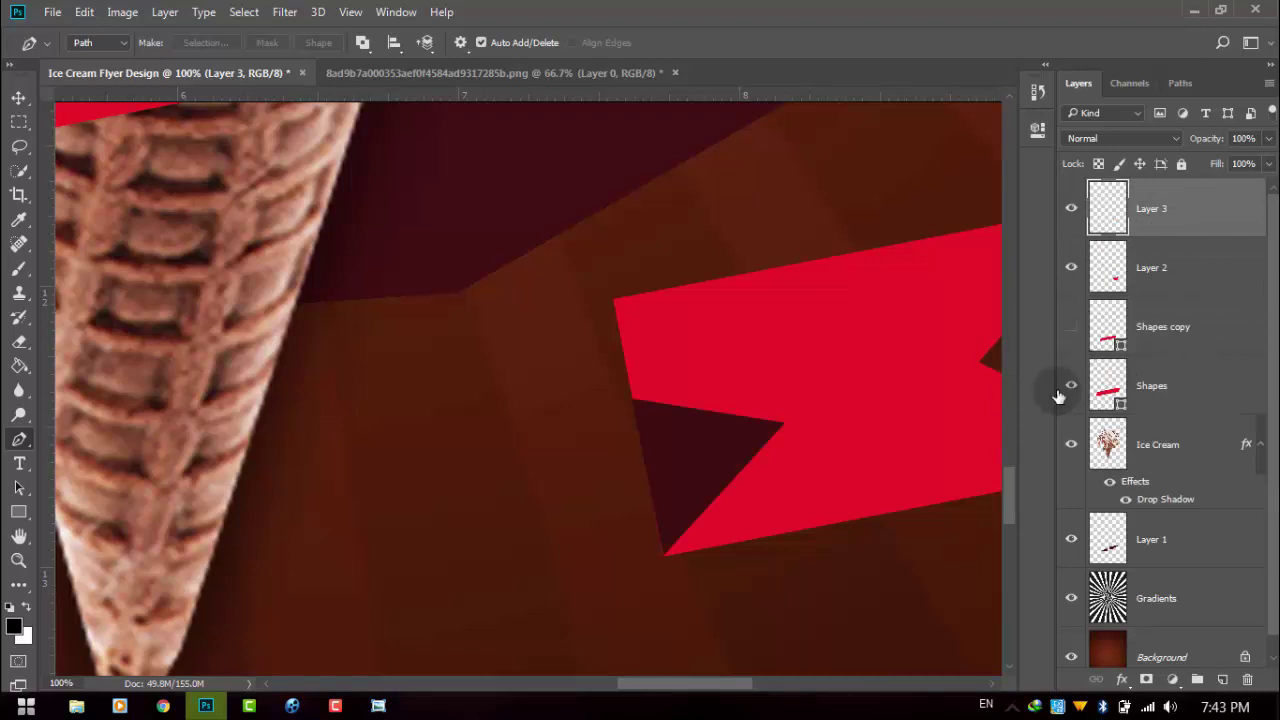
pyautogui.click(1072, 332)
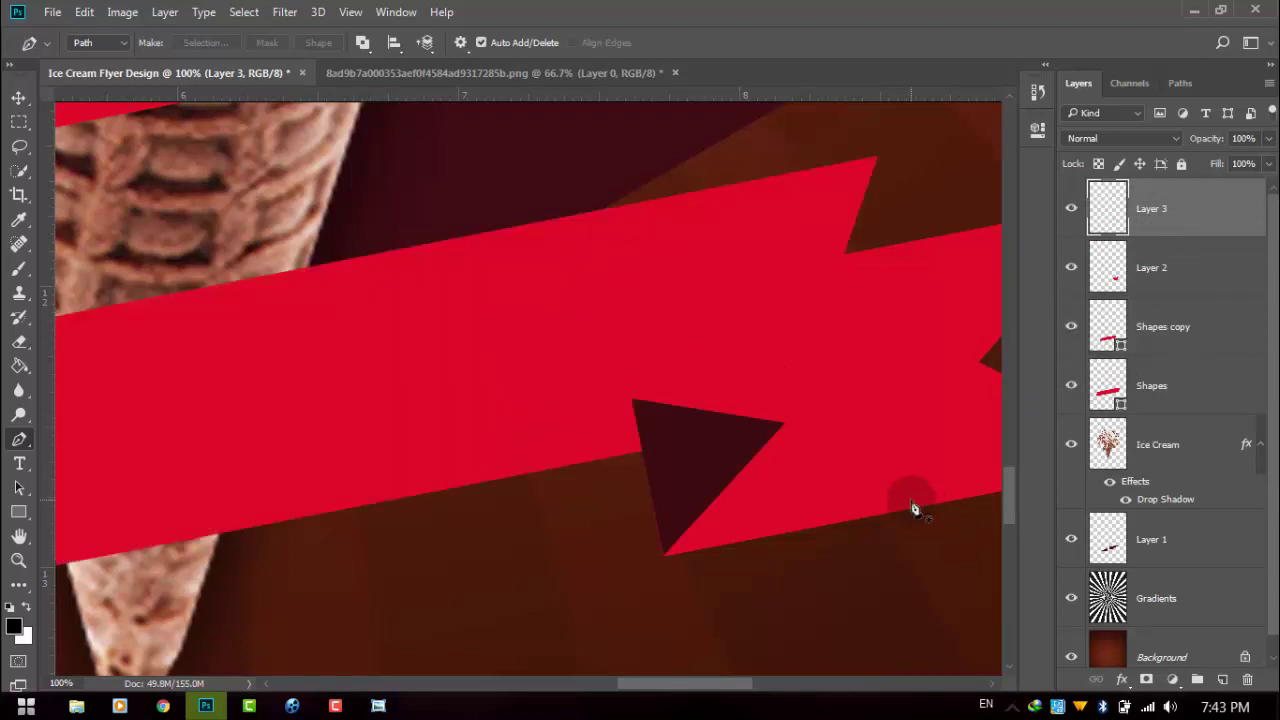
pyautogui.hotkey('ctrl', '+')
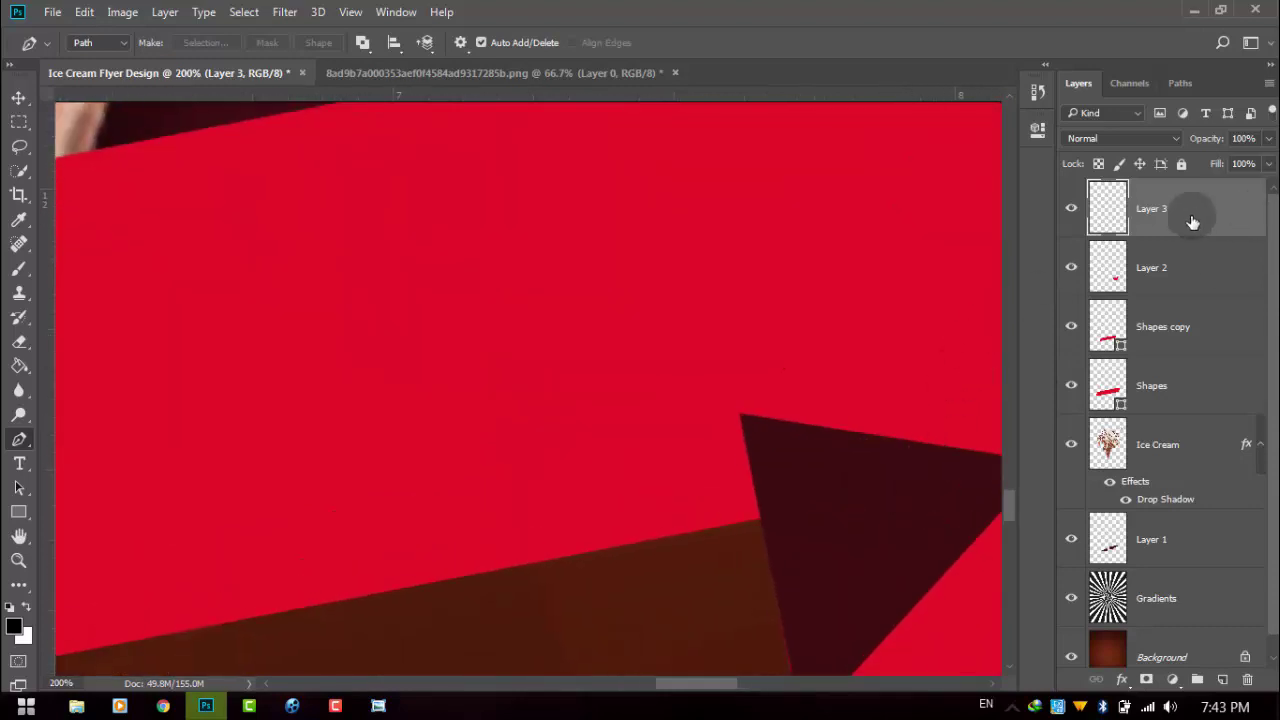
pyautogui.moveTo(1192, 214)
pyautogui.mouseDown()
pyautogui.moveTo(1180, 297)
pyautogui.moveTo(1200, 355)
pyautogui.mouseUp()
pyautogui.click(906, 519)
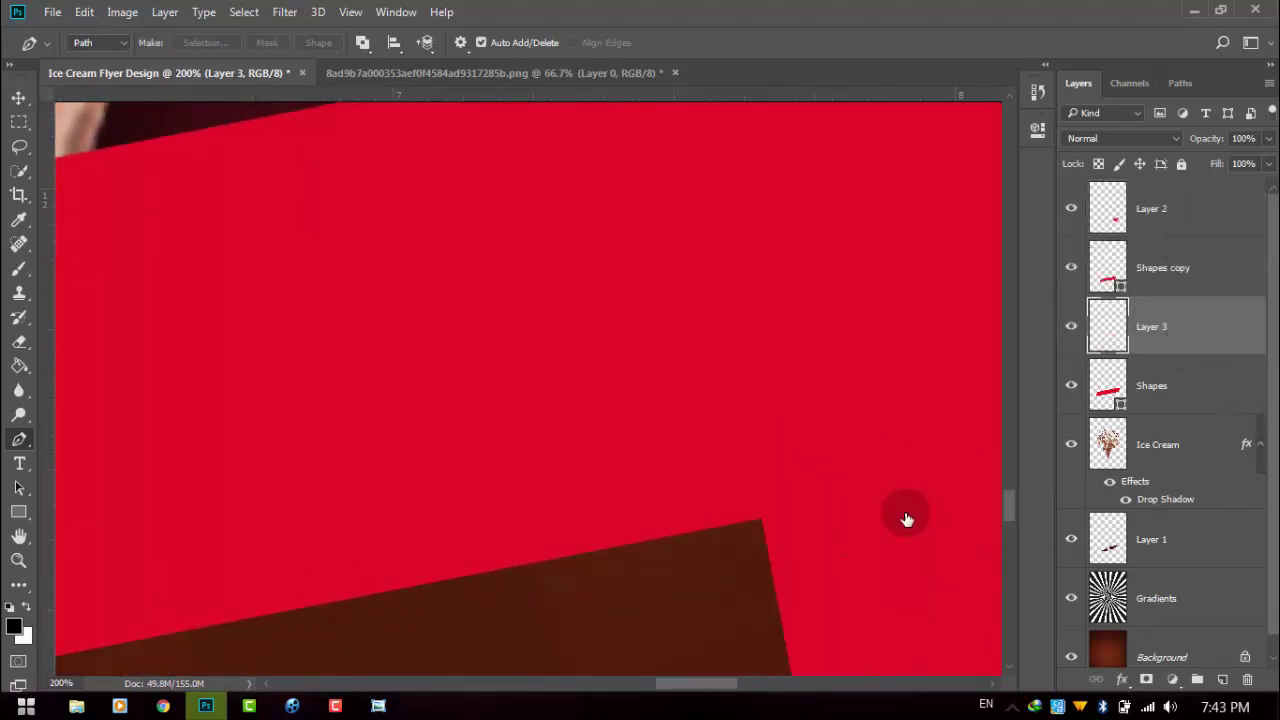
pyautogui.scroll(-1, 906, 519)
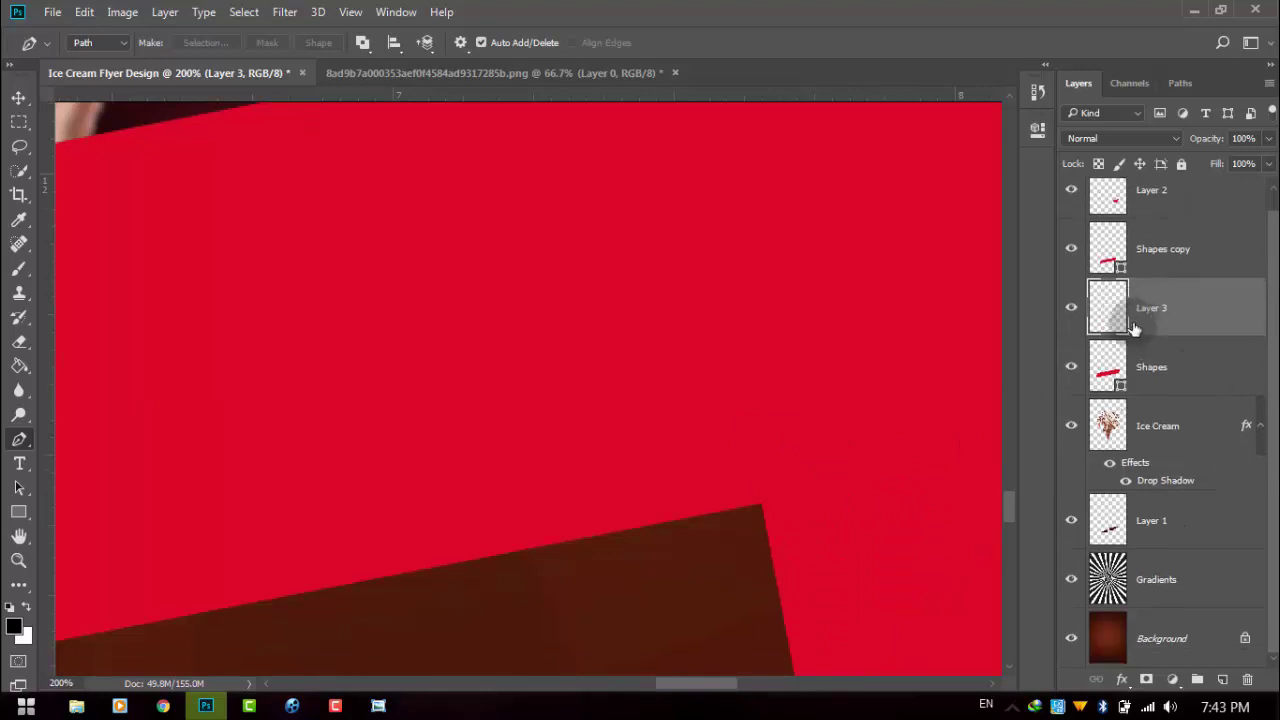
pyautogui.moveTo(1127, 340); pyautogui.dragTo(1150, 398)
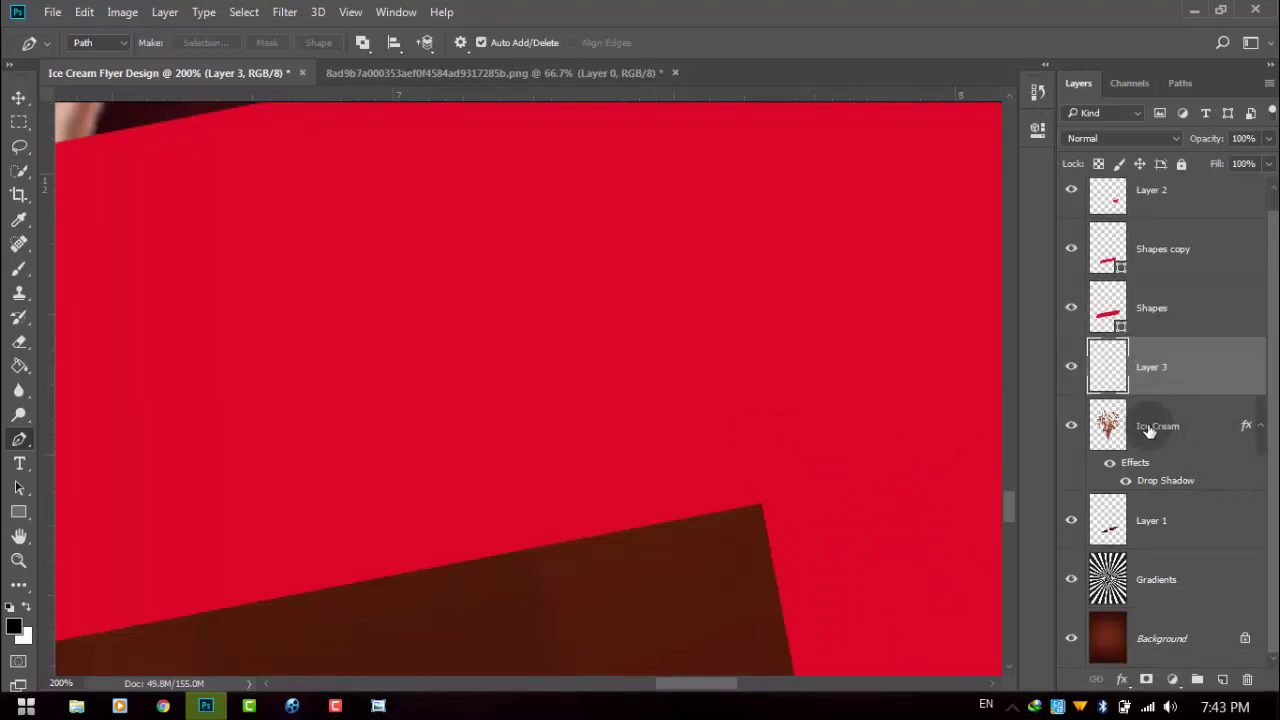
pyautogui.moveTo(1143, 368); pyautogui.dragTo(1148, 250)
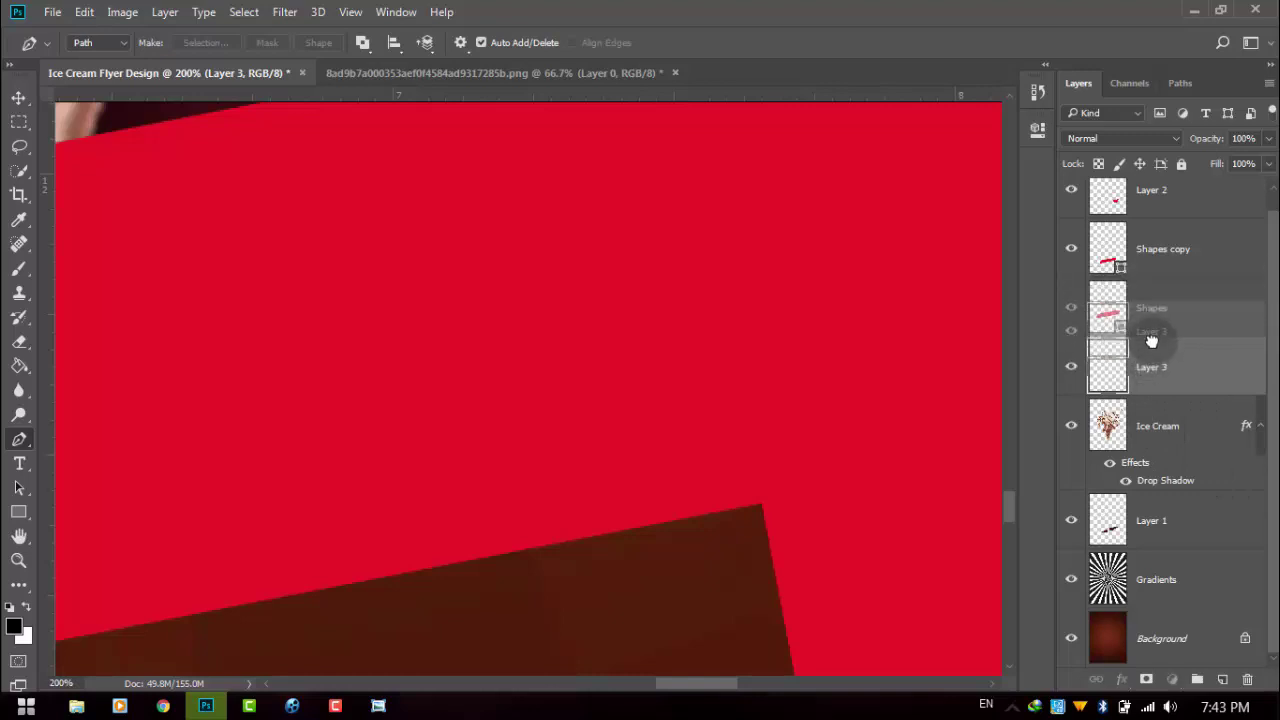
pyautogui.moveTo(1162, 200); pyautogui.dragTo(1150, 396)
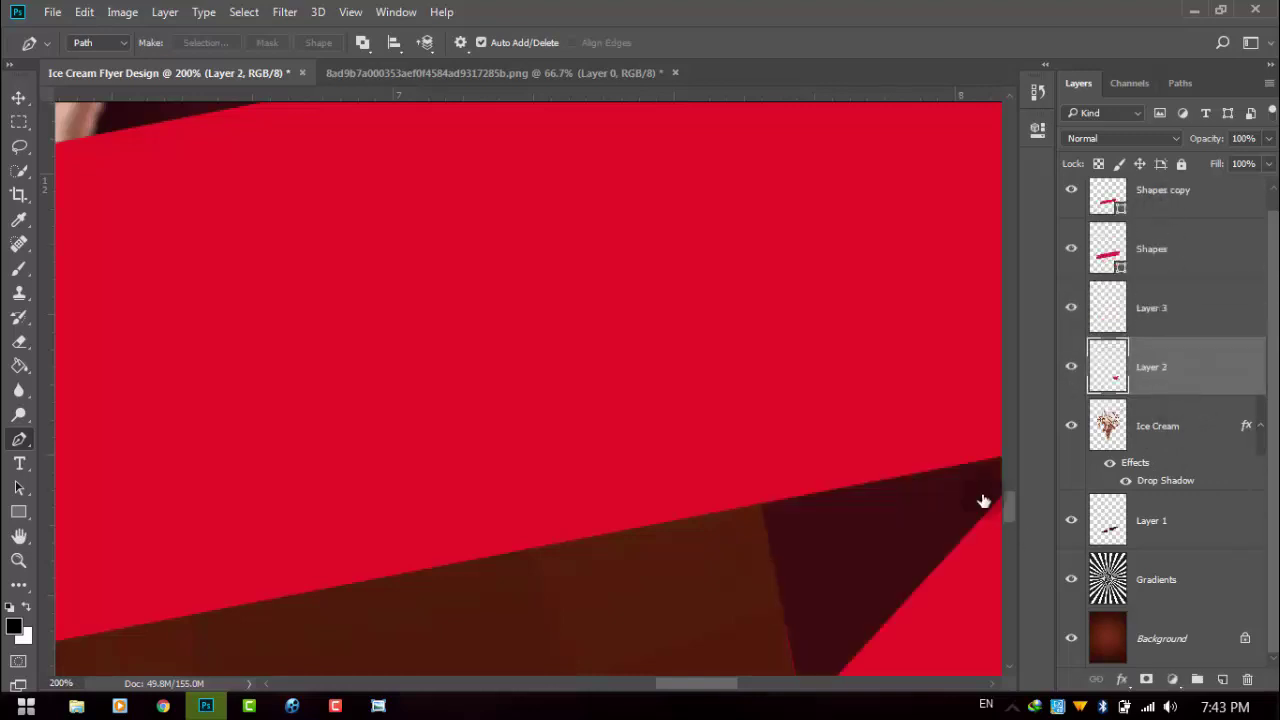
pyautogui.scroll(-2, 865, 539)
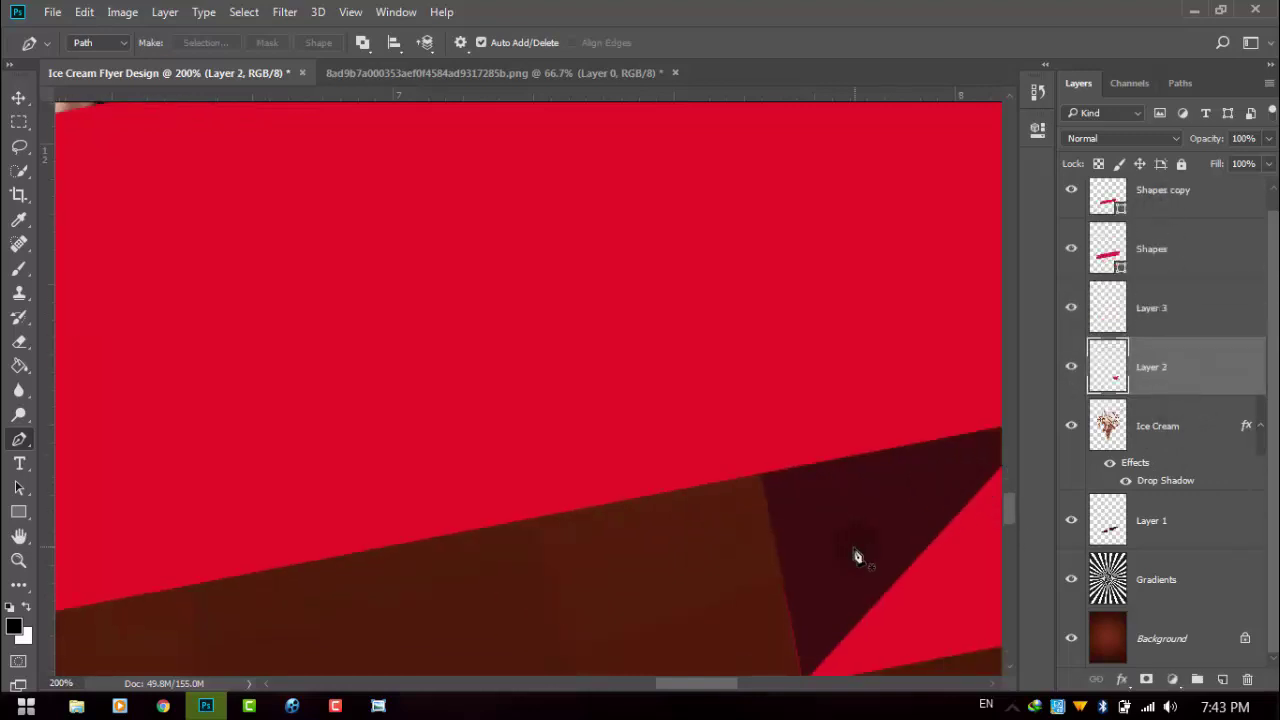
# Zoom out to frame both banners and the cone, and toggle Layer 2 to check its tail
pyautogui.click(19, 98)
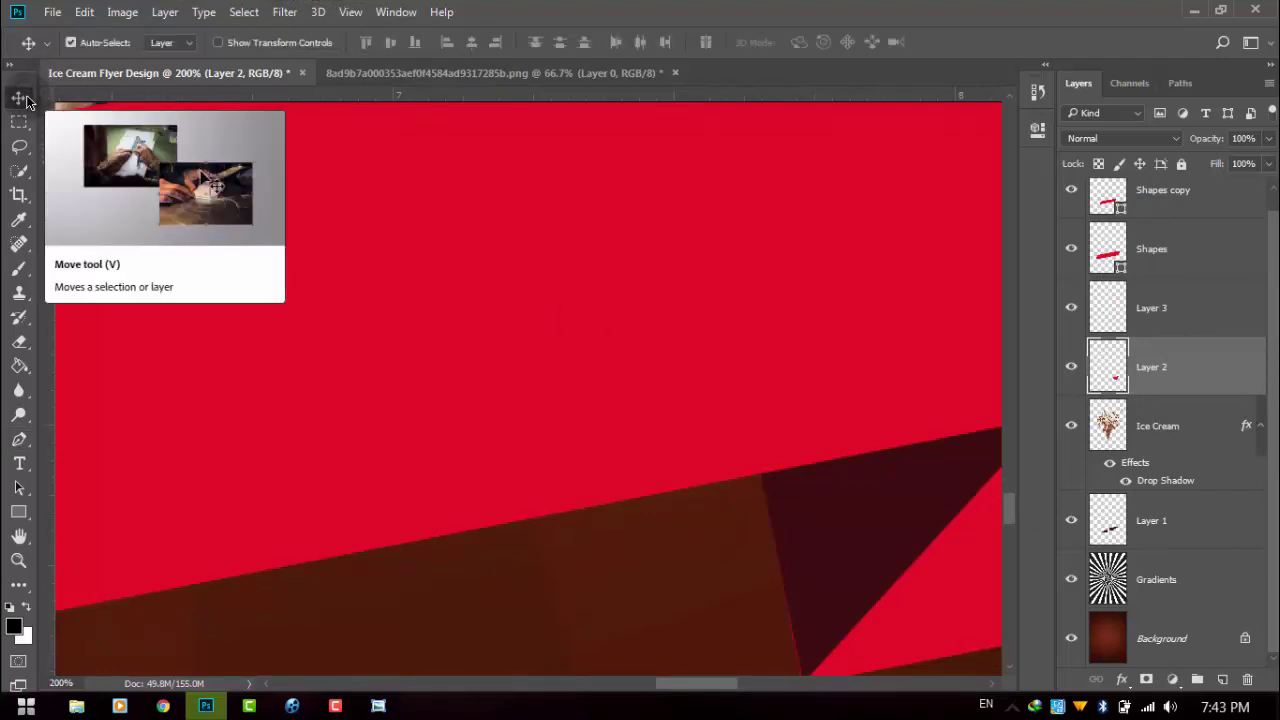
pyautogui.hotkey('ctrl', '-')
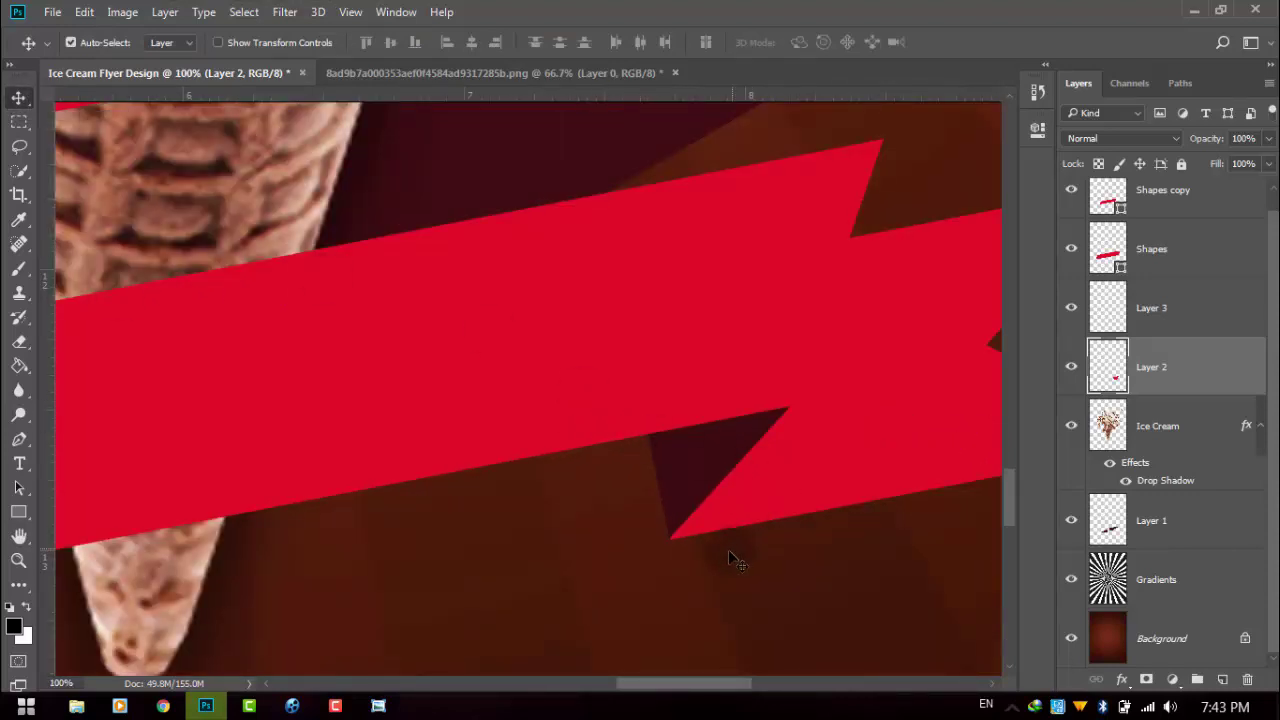
pyautogui.hotkey('ctrl', '-')
pyautogui.hotkey('ctrl', '-')
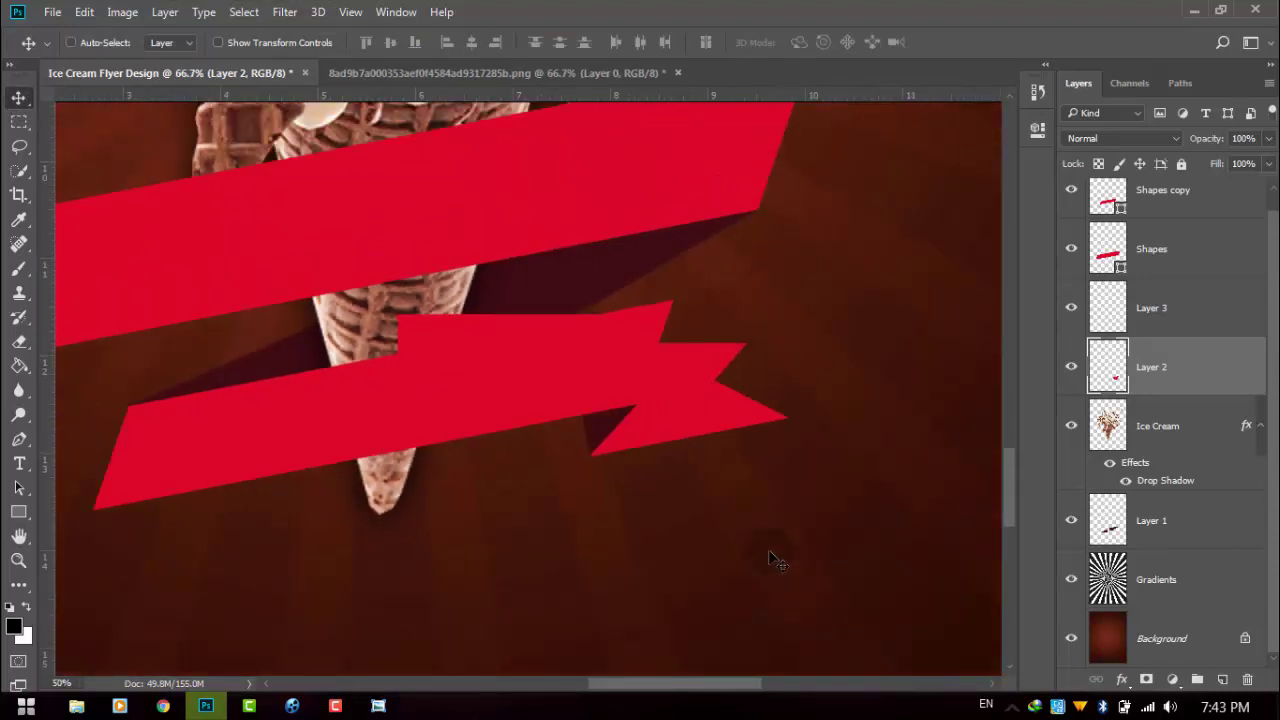
pyautogui.hotkey('ctrl', '-')
pyautogui.hotkey('ctrl', '-')
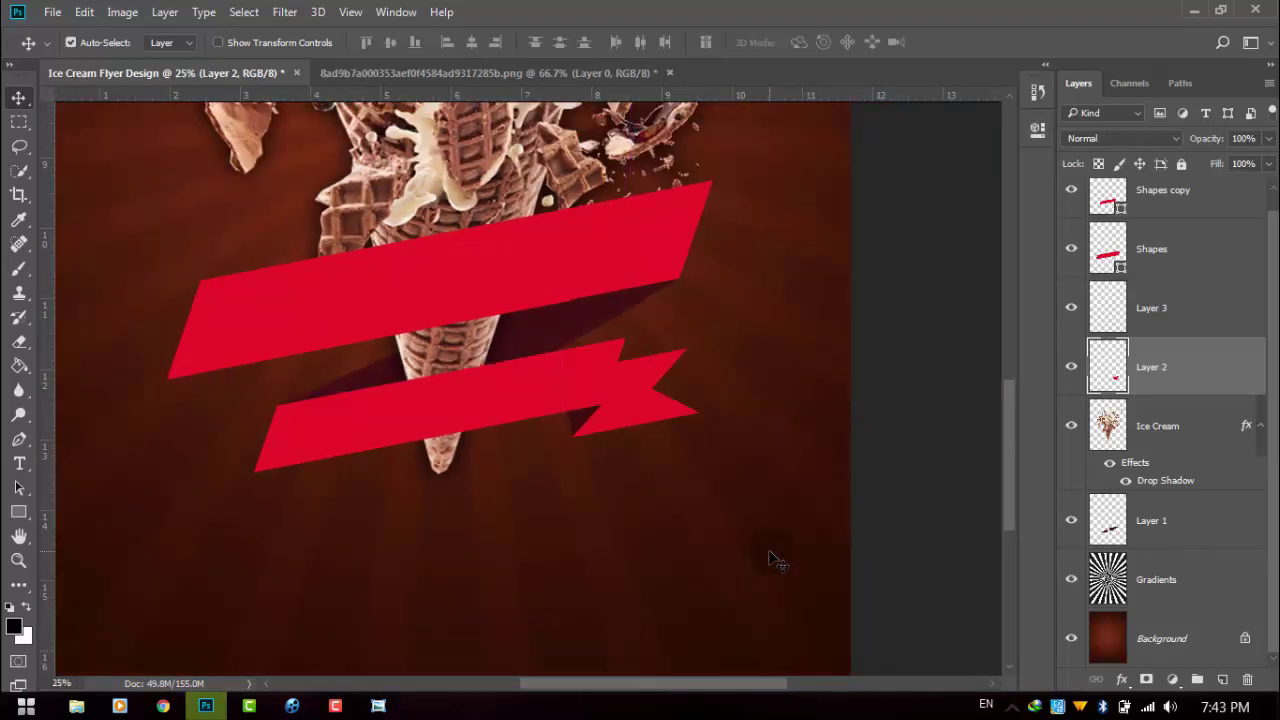
pyautogui.hotkey('ctrl', '+')
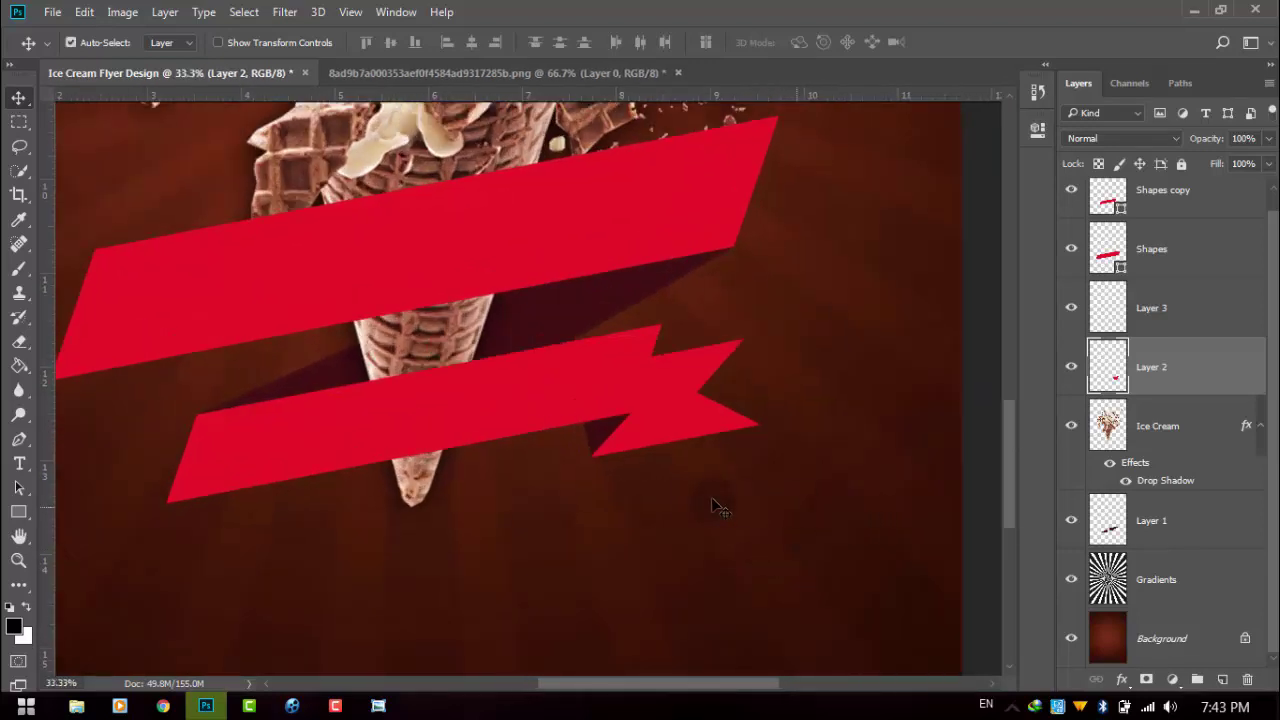
pyautogui.moveTo(722, 497); pyautogui.dragTo(834, 487)
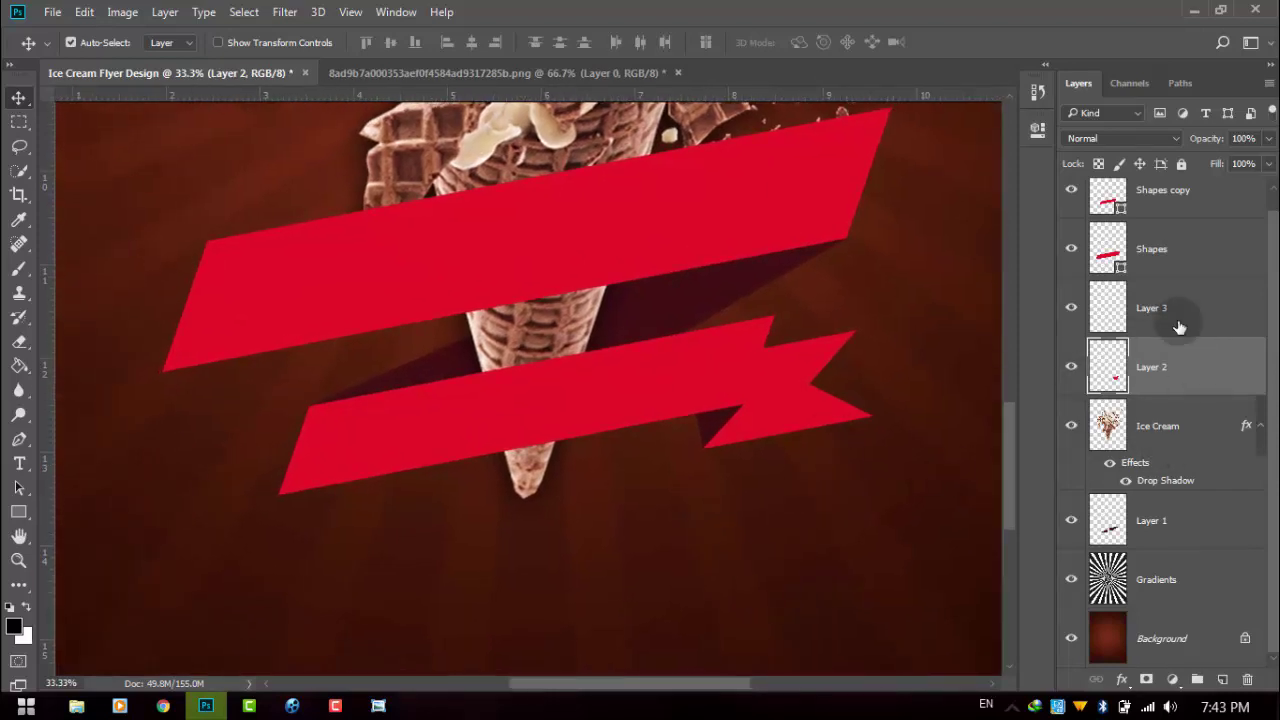
pyautogui.click(1068, 370)
pyautogui.click(1068, 370)
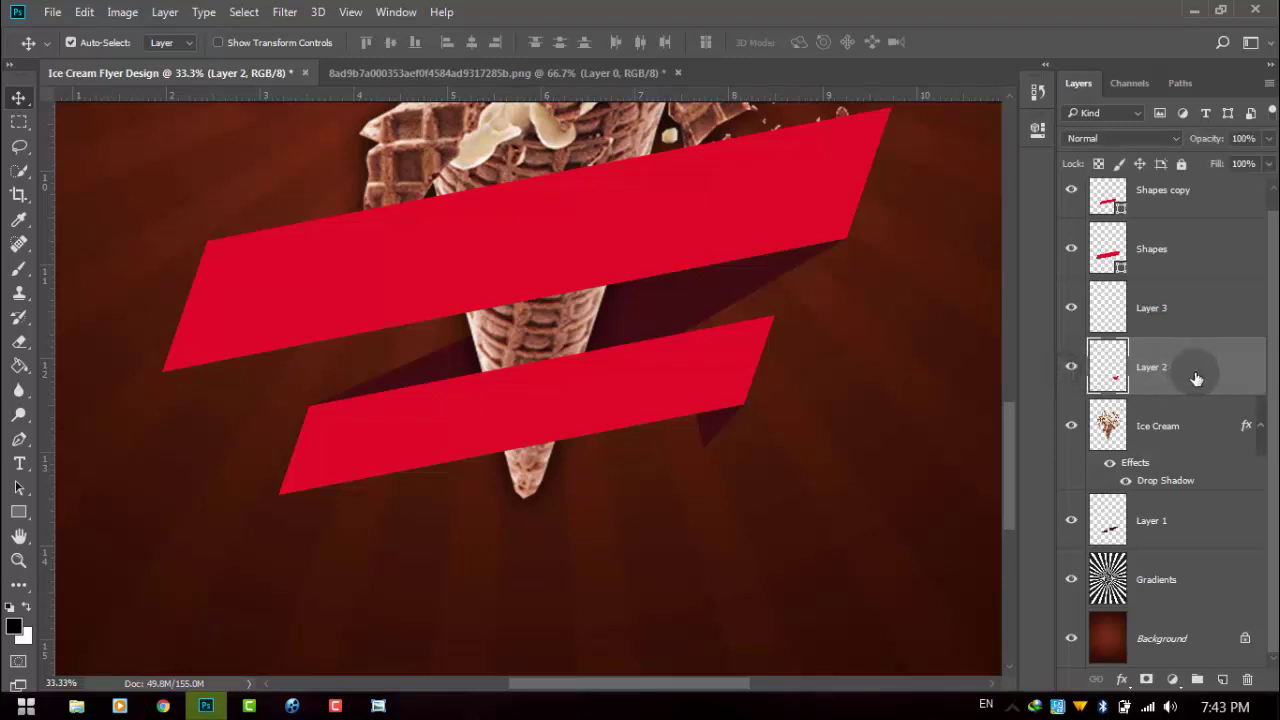
# Duplicate the Layer 2 tail, flip it horizontally, and set it against the upper banner's left end
pyautogui.hotkey('ctrl', 'j')
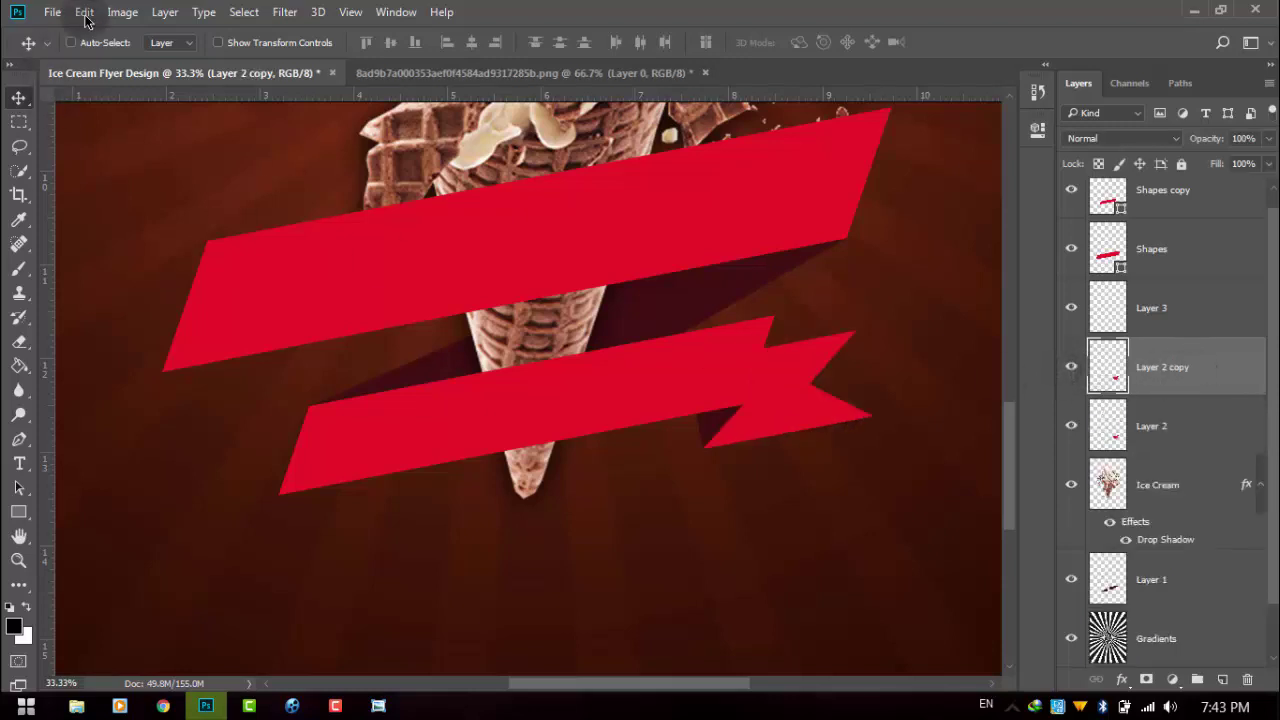
pyautogui.click(86, 14)
pyautogui.moveTo(146, 356)
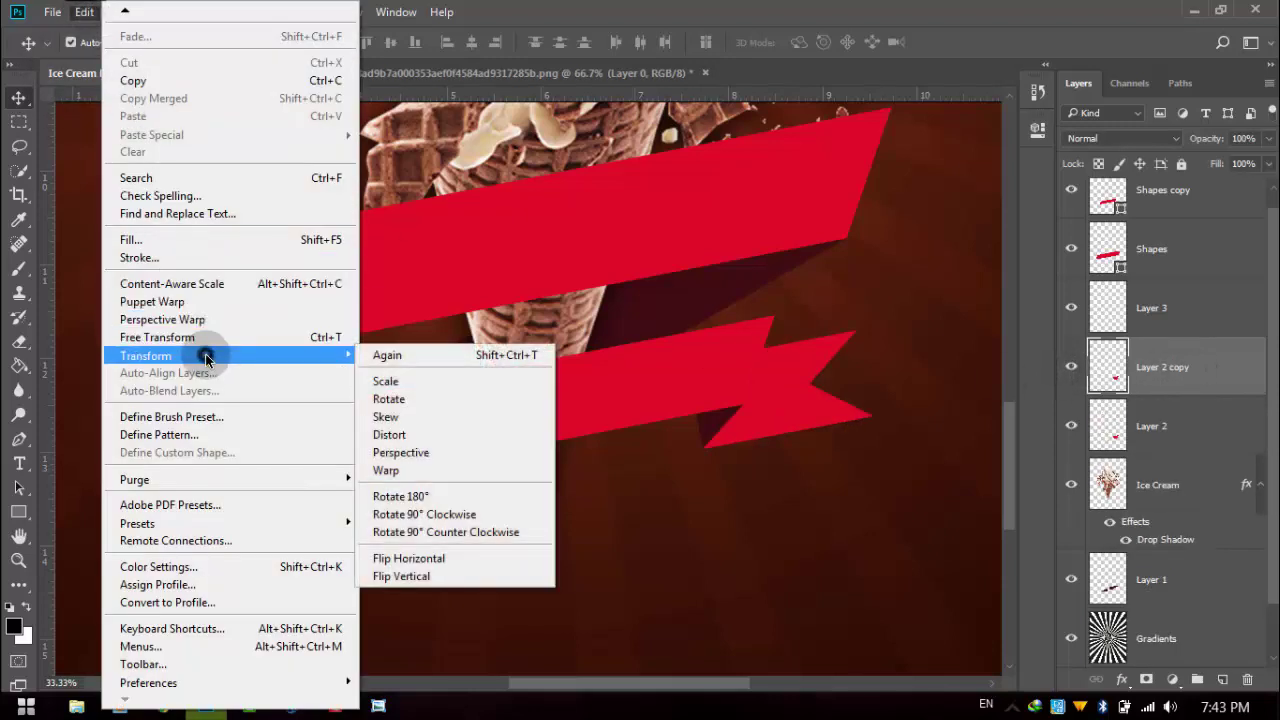
pyautogui.click(410, 558)
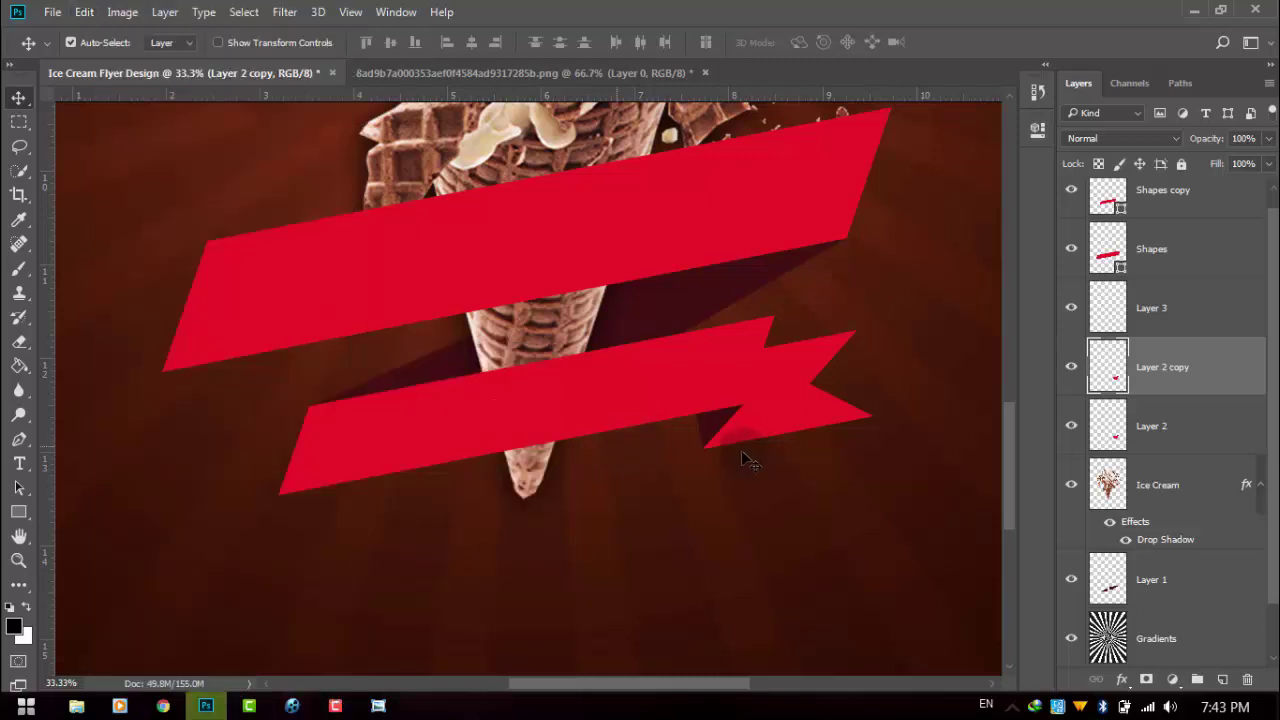
pyautogui.moveTo(791, 430)
pyautogui.mouseDown()
pyautogui.moveTo(816, 425)
pyautogui.moveTo(184, 194)
pyautogui.mouseUp()
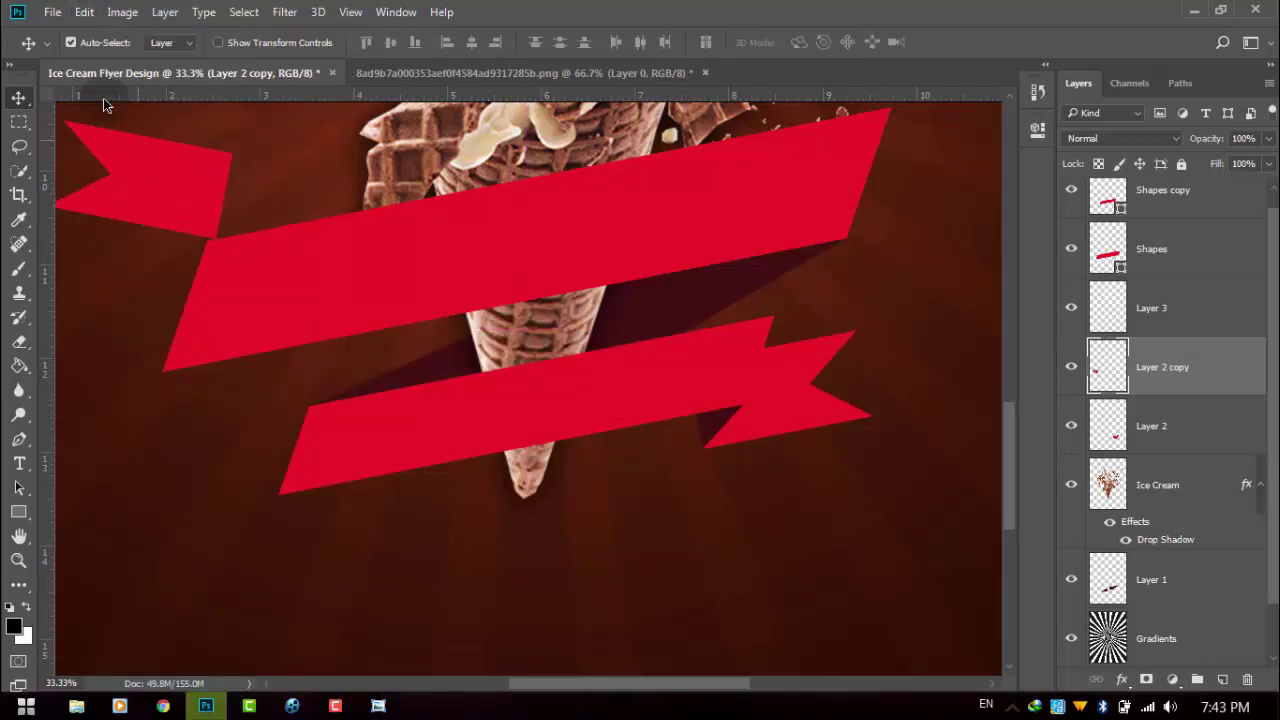
pyautogui.click(84, 12)
pyautogui.moveTo(146, 356)
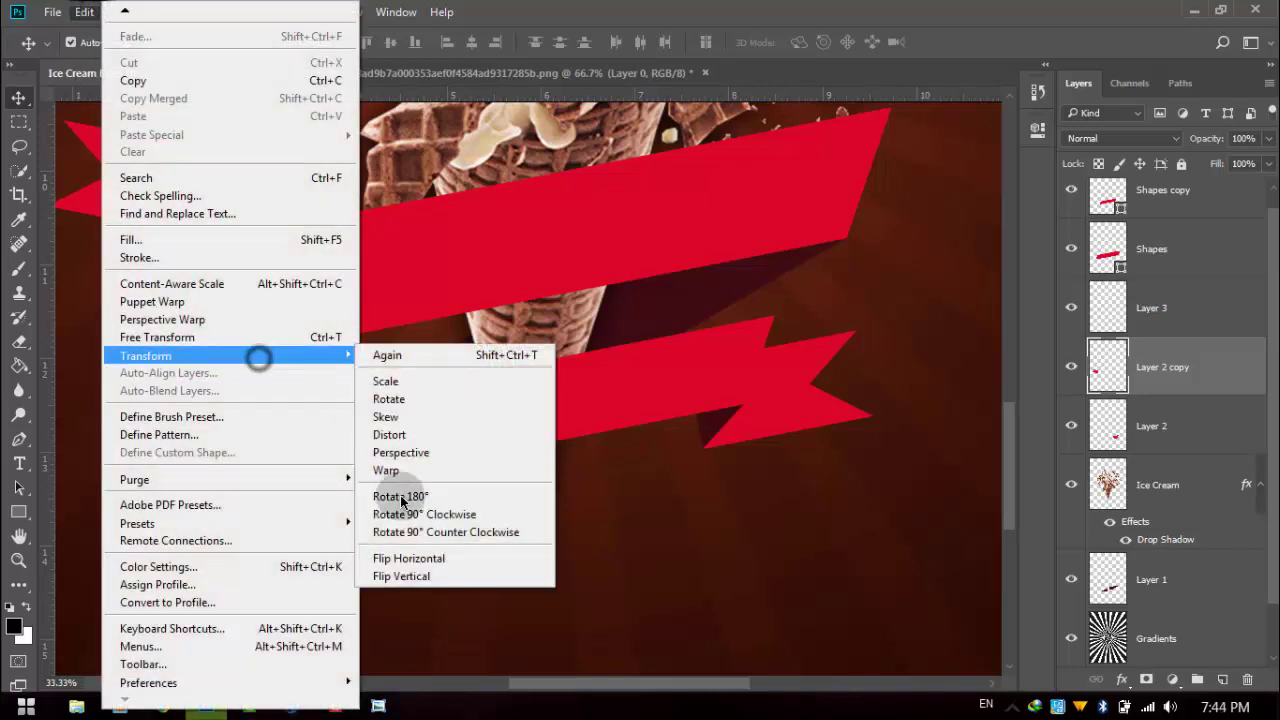
pyautogui.click(402, 565)
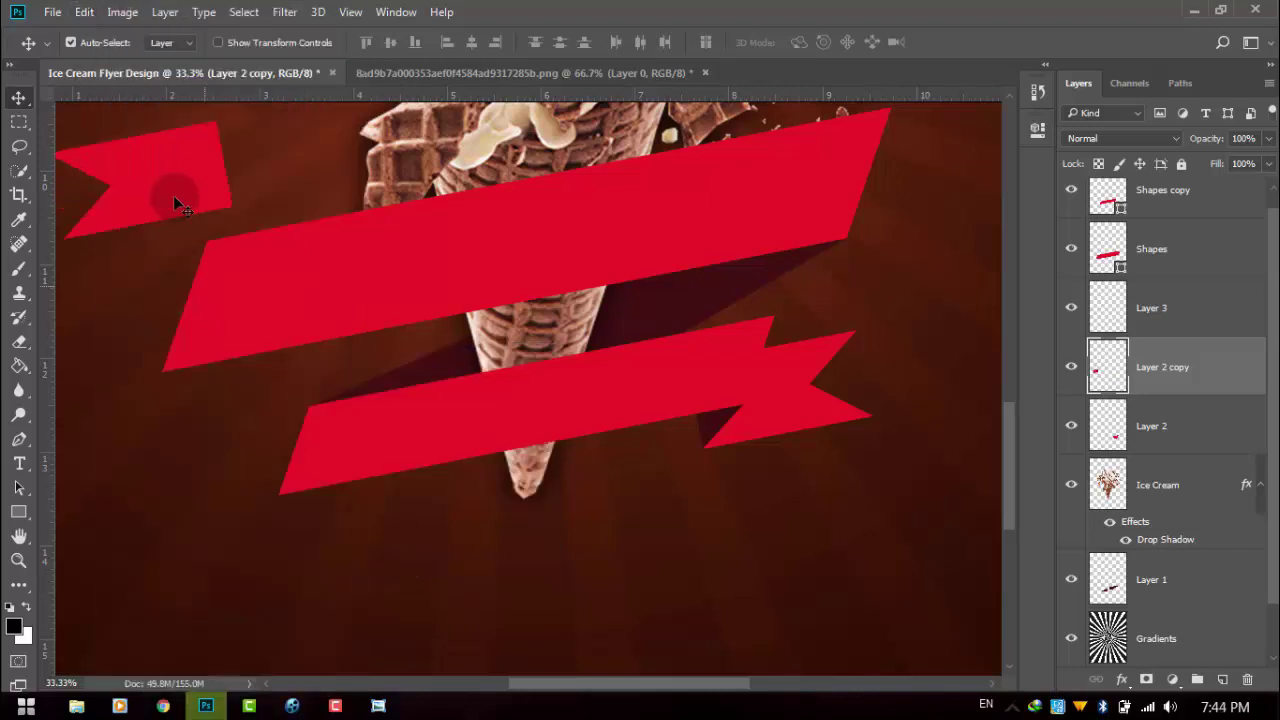
pyautogui.moveTo(176, 200); pyautogui.dragTo(174, 276)
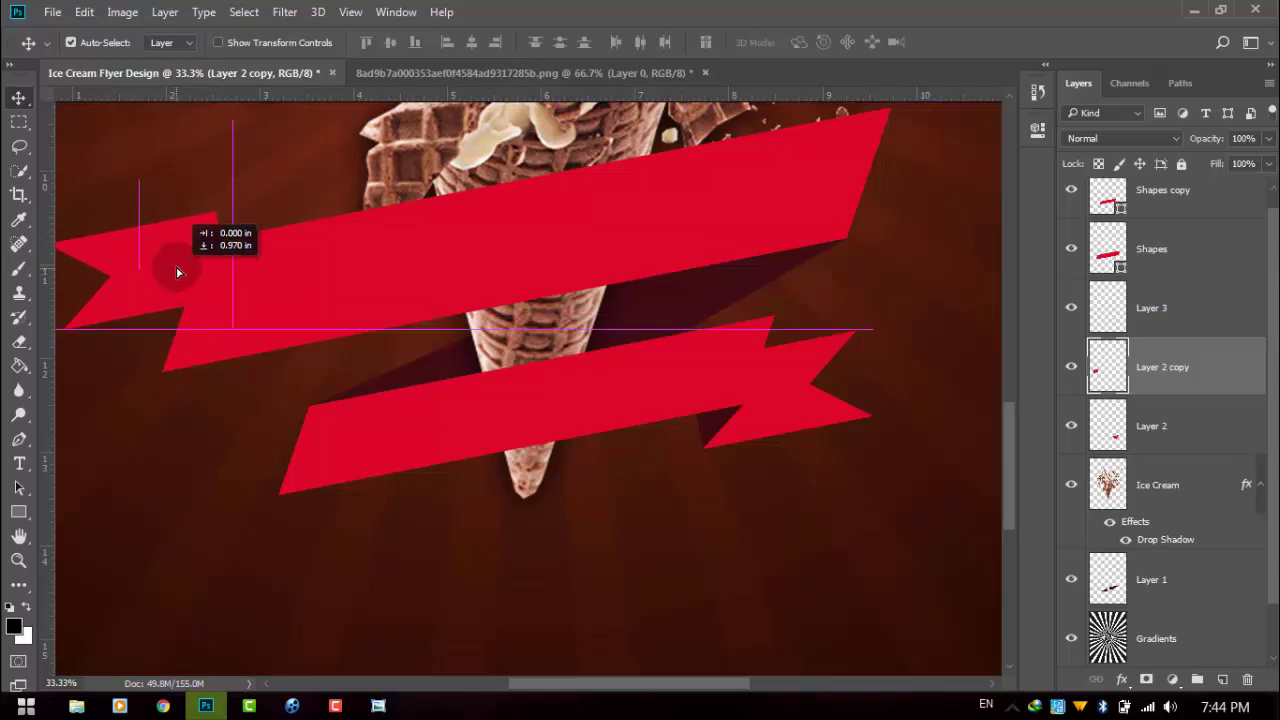
pyautogui.moveTo(174, 276)
pyautogui.mouseDown()
pyautogui.moveTo(200, 263)
pyautogui.moveTo(220, 217)
pyautogui.mouseUp()
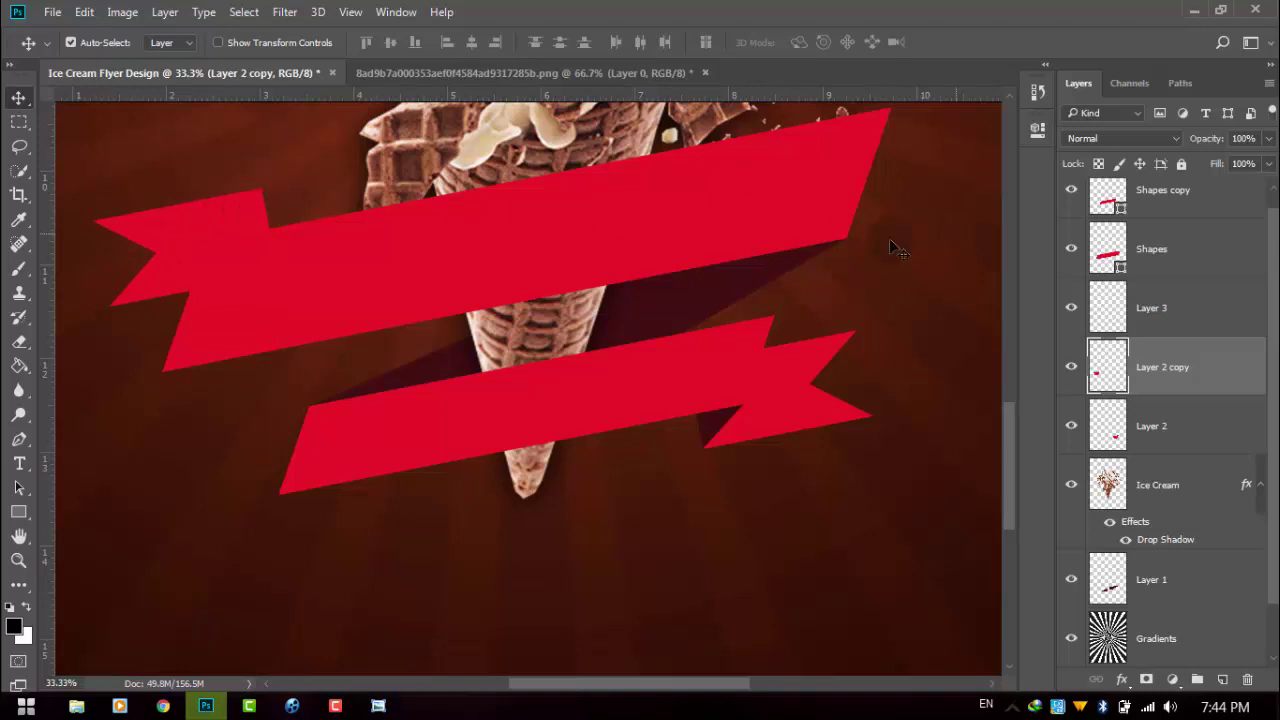
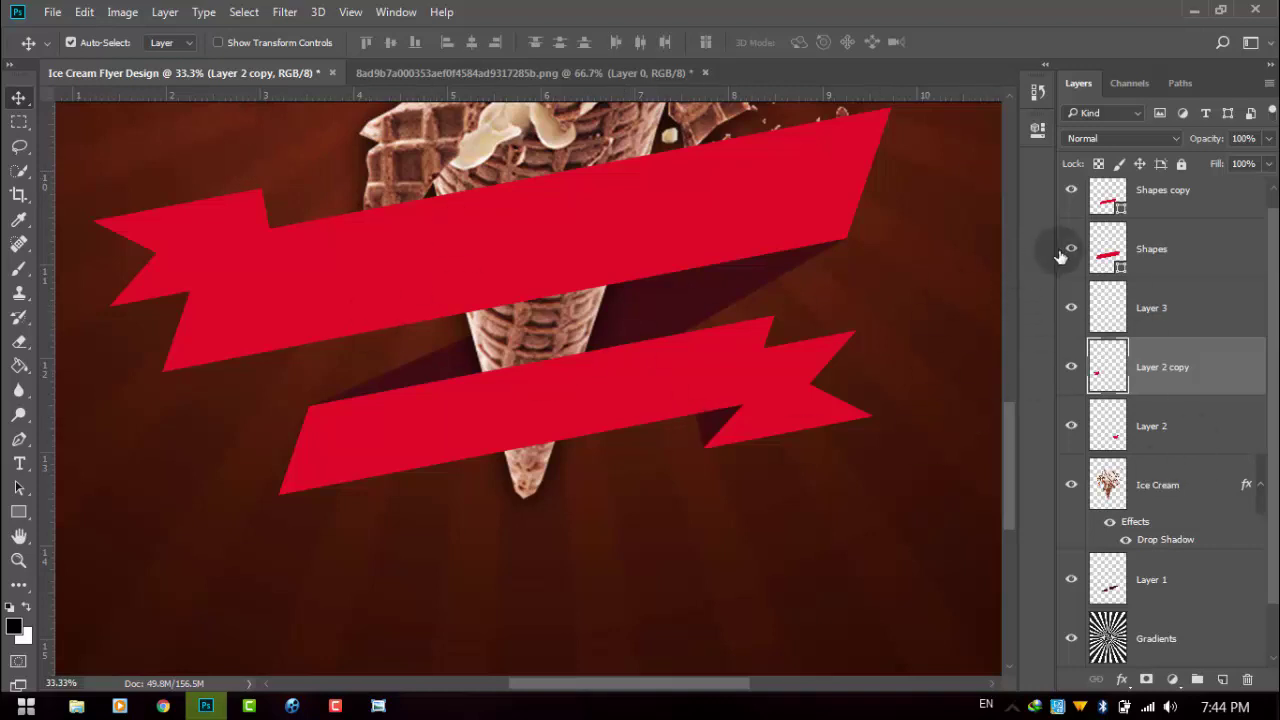
# Toggle the upper and lower ribbon band layers to inspect them, then zoom in
pyautogui.click(1073, 213)
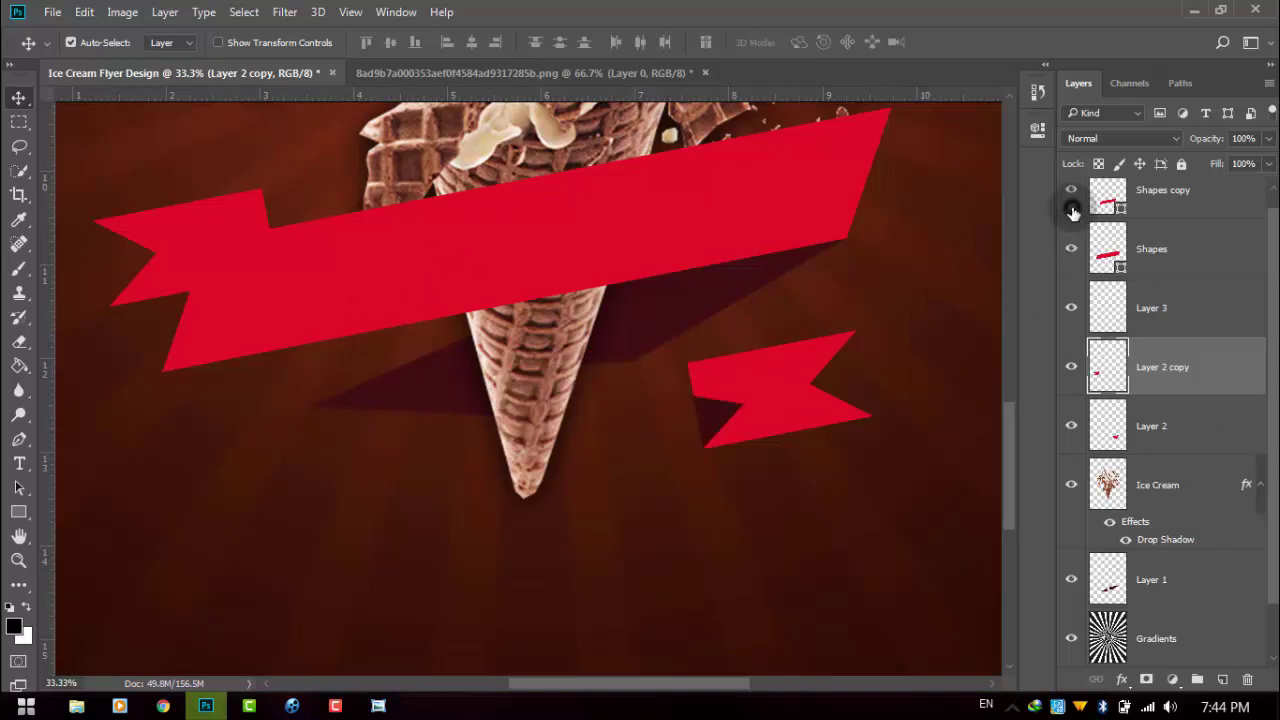
pyautogui.click(1073, 213)
pyautogui.click(1075, 255)
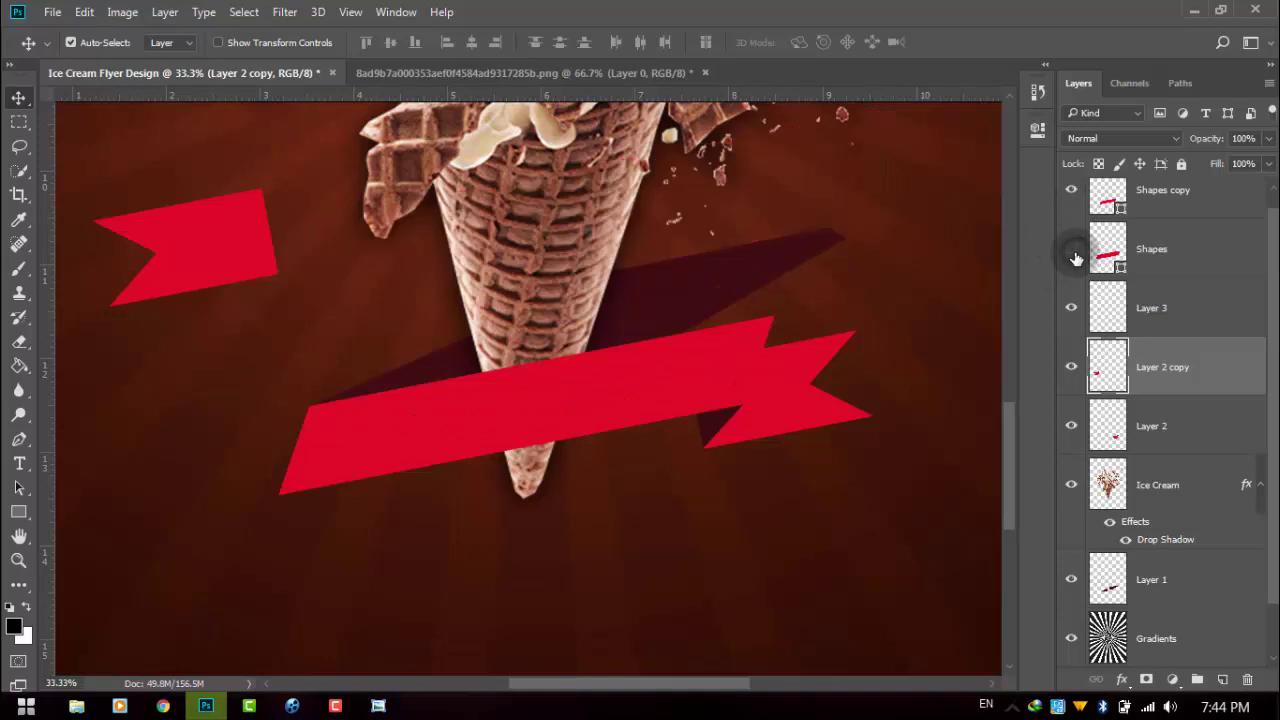
pyautogui.click(1073, 250)
pyautogui.hotkey('ctrl', '+')
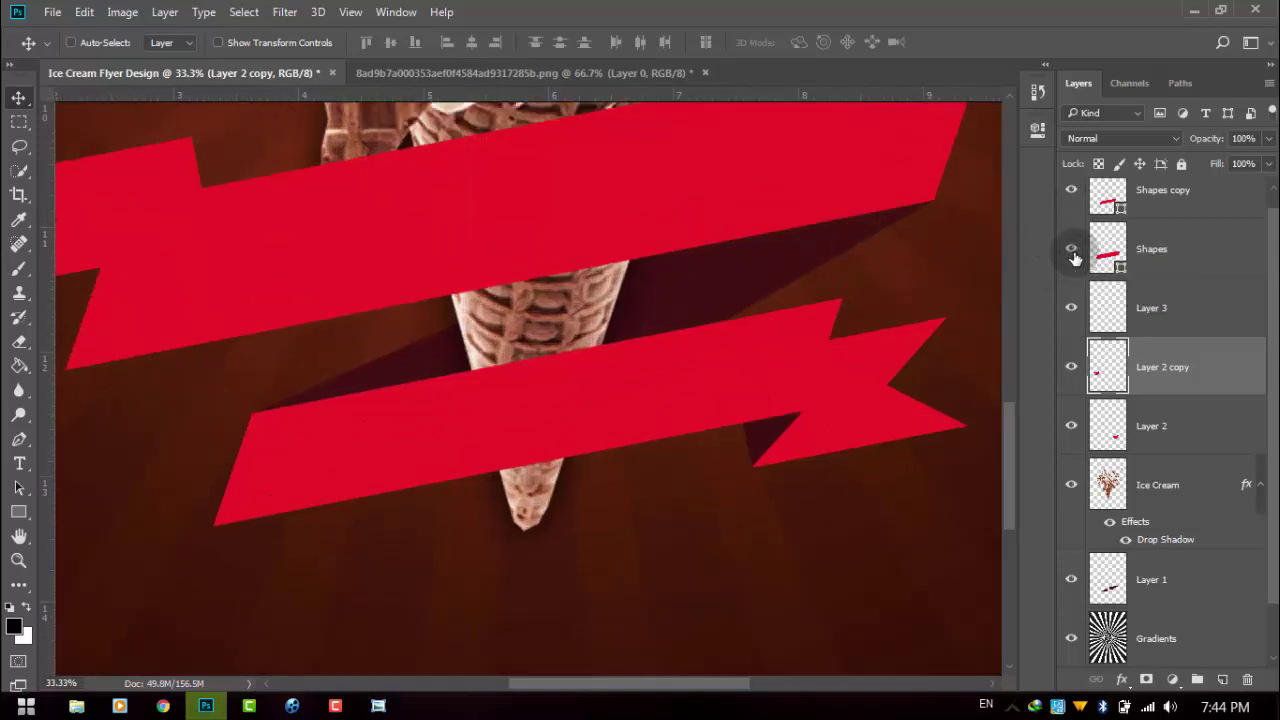
pyautogui.hotkey('ctrl', '+')
# Pan to the flyer's upper-left and nudge the ribbon's left end piece slightly down
pyautogui.moveTo(907, 416); pyautogui.dragTo(927, 425)
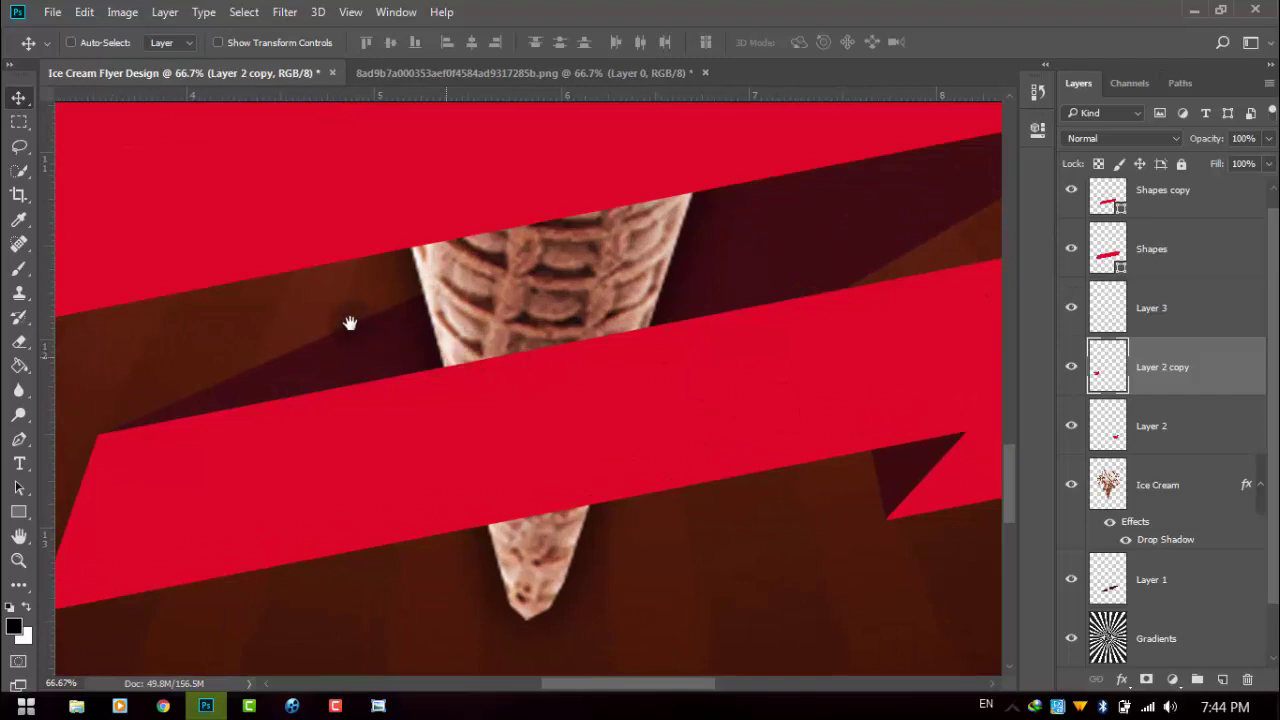
pyautogui.moveTo(300, 300); pyautogui.dragTo(600, 486)
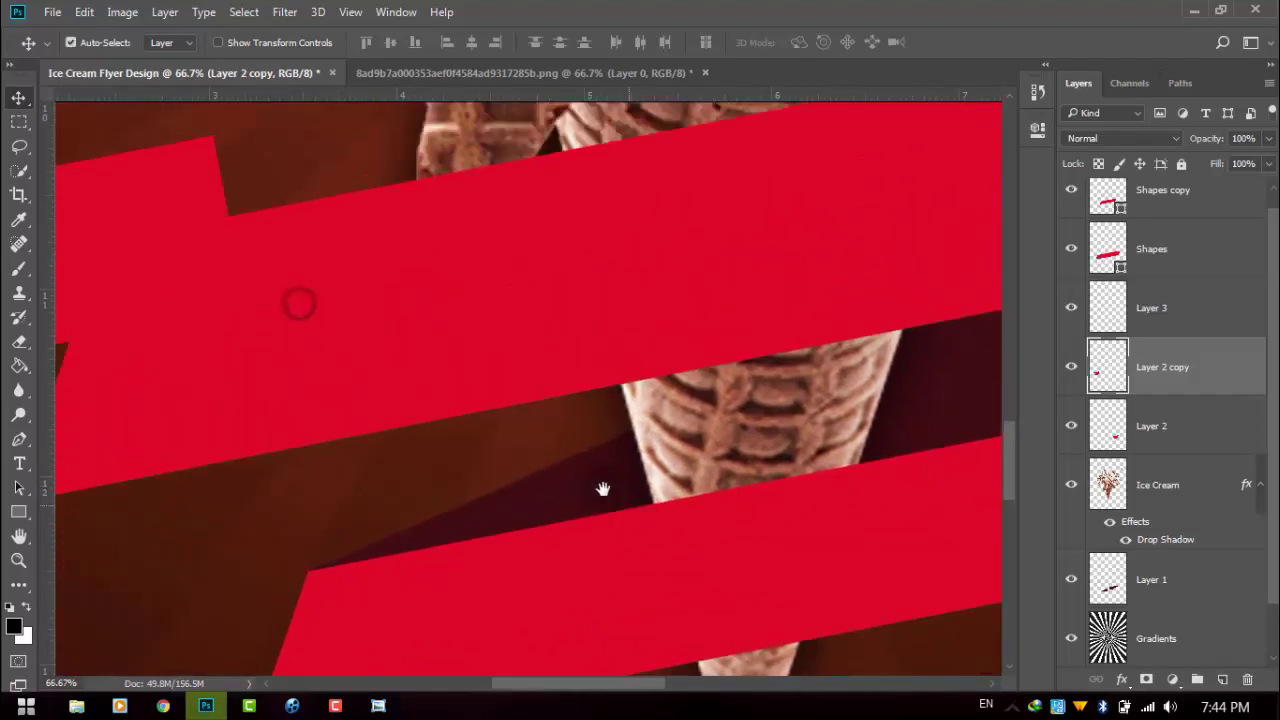
pyautogui.moveTo(145, 266); pyautogui.dragTo(220, 250)
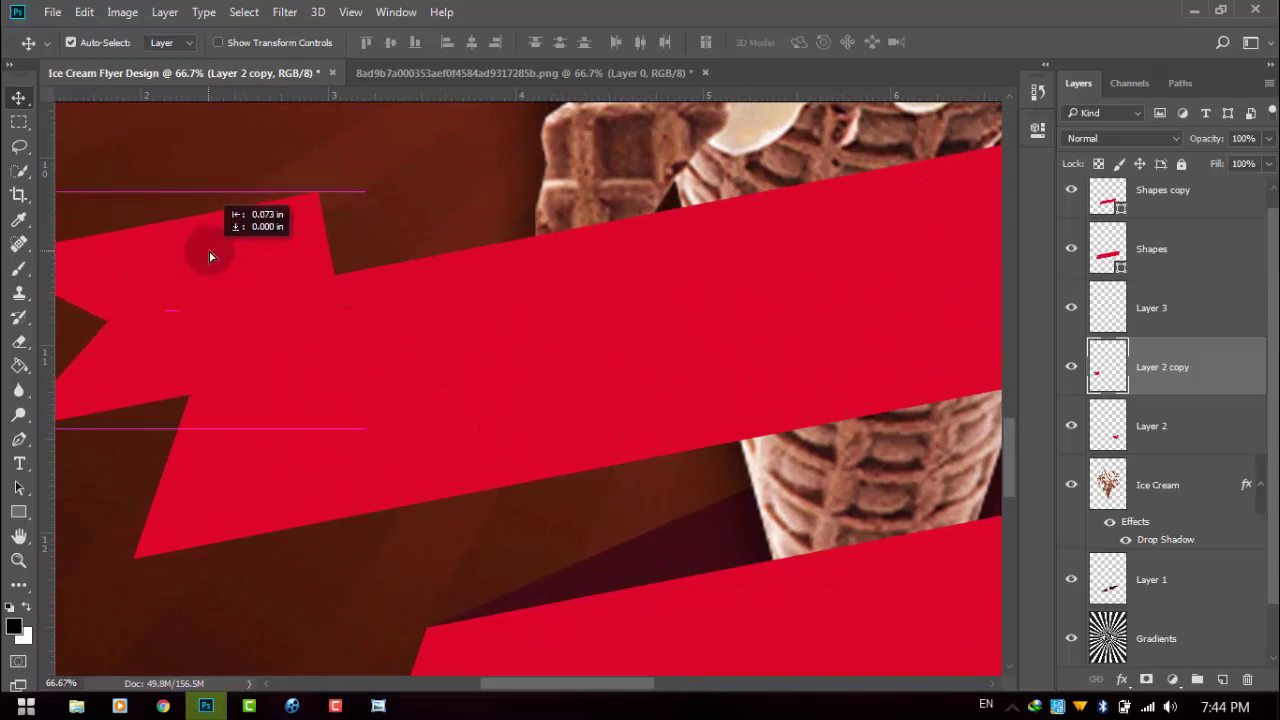
pyautogui.moveTo(217, 250); pyautogui.dragTo(221, 253)
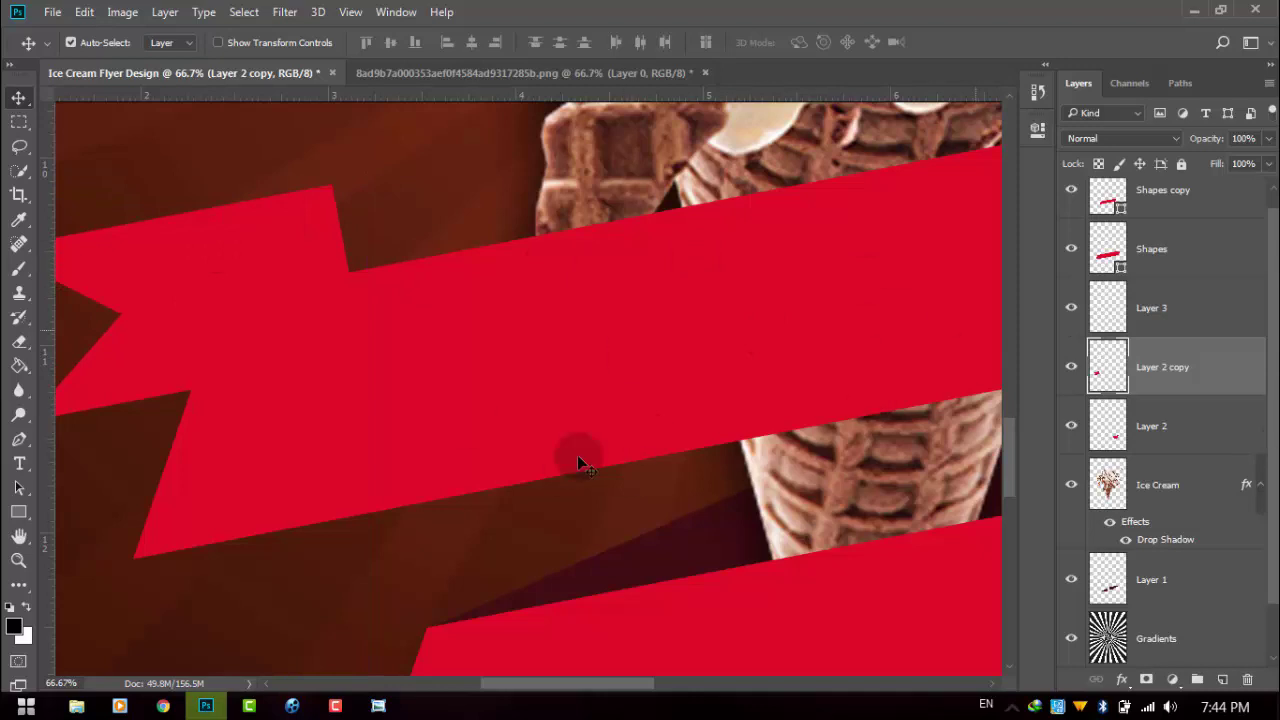
# Check the banner layers' visibility and leave Layer 2 copy hidden
pyautogui.click(1072, 198)
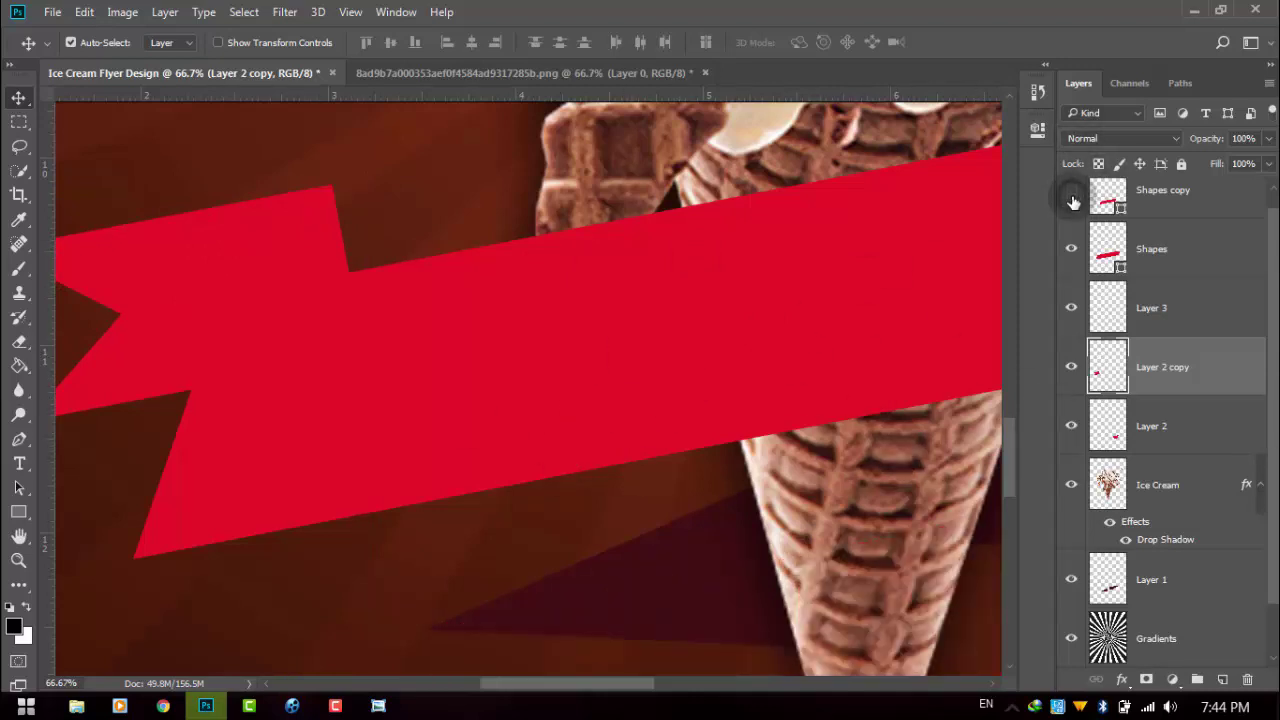
pyautogui.click(1072, 198)
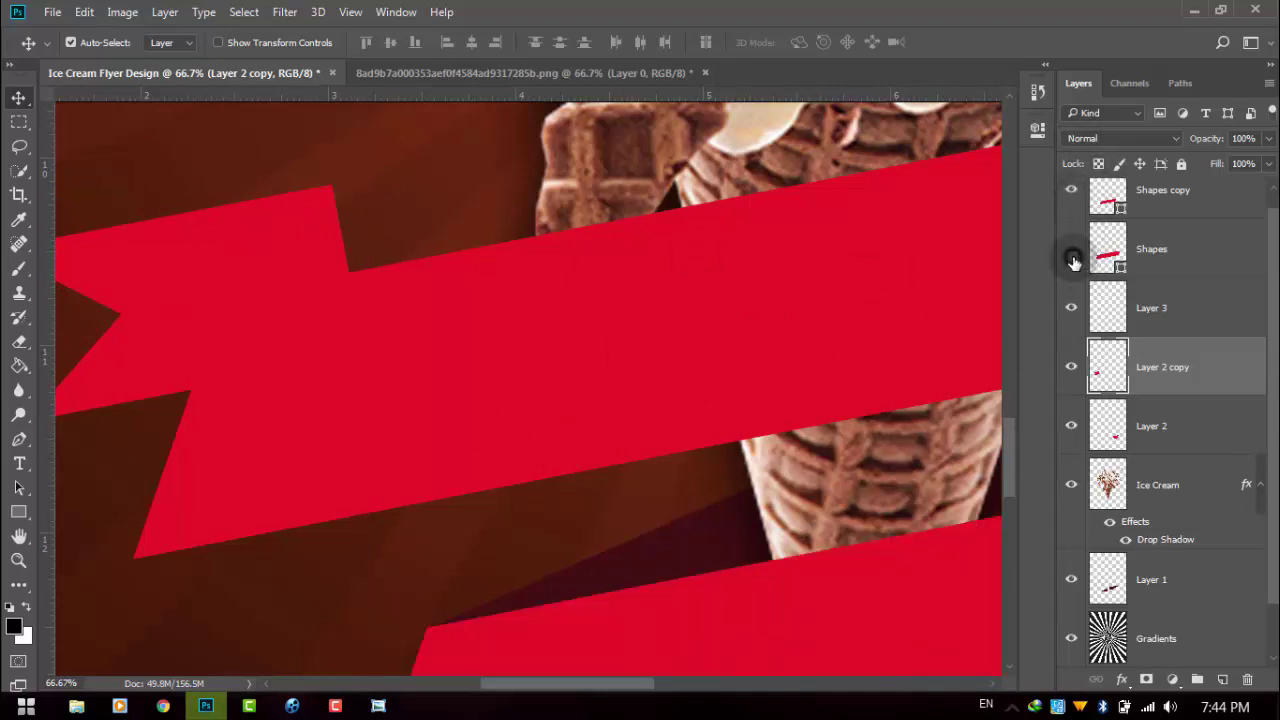
pyautogui.click(1072, 258)
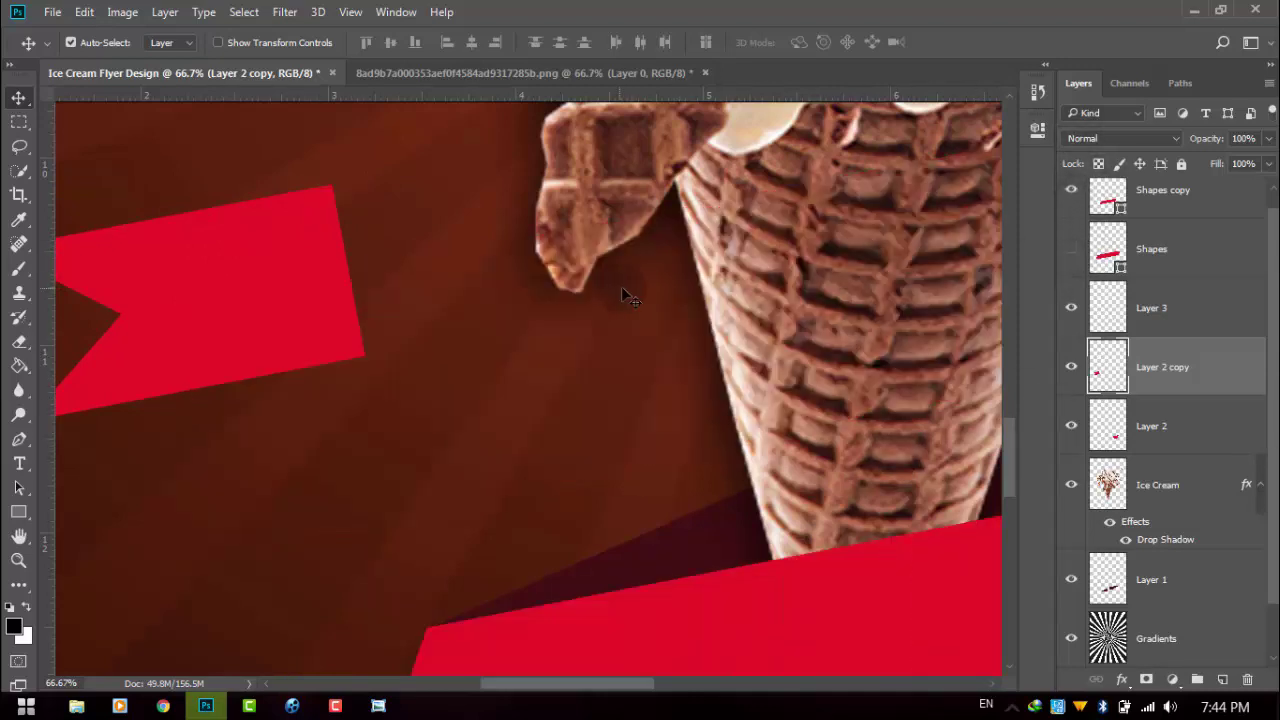
pyautogui.click(1072, 368)
pyautogui.click(1072, 249)
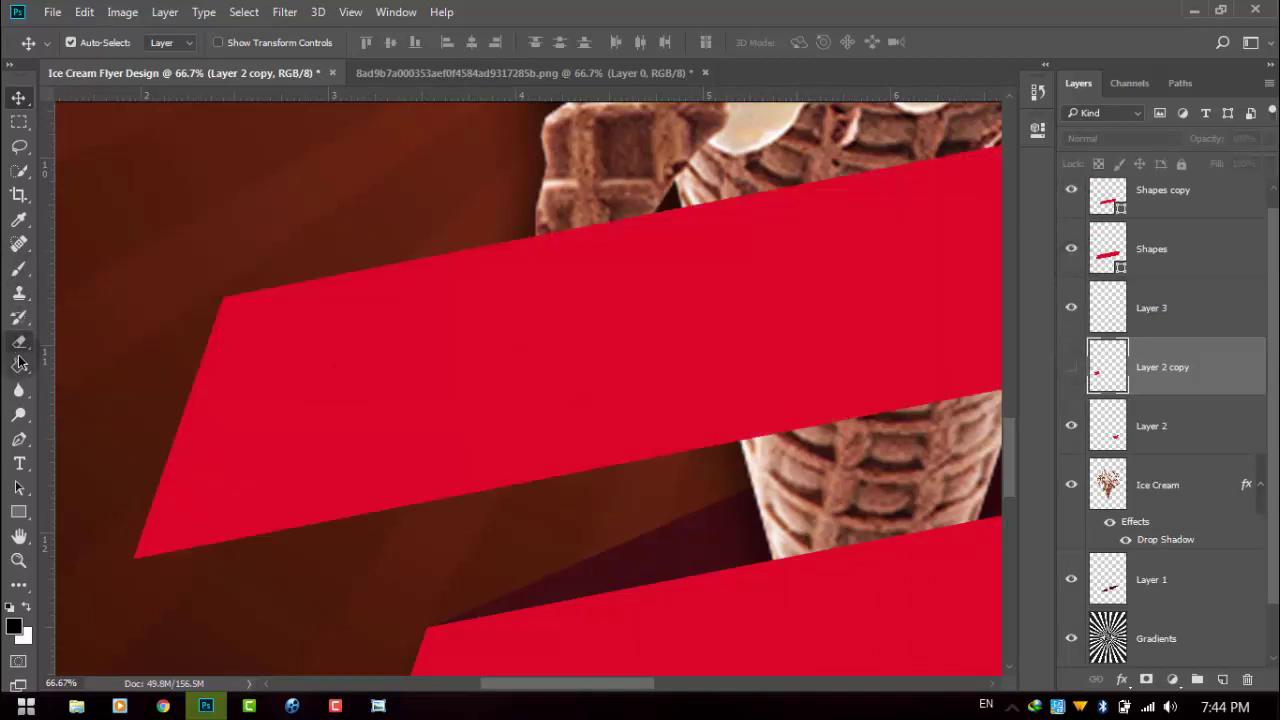
# With the Pen tool, draw a triangular path over the fold of the ribbon's left end piece
pyautogui.click(19, 439)
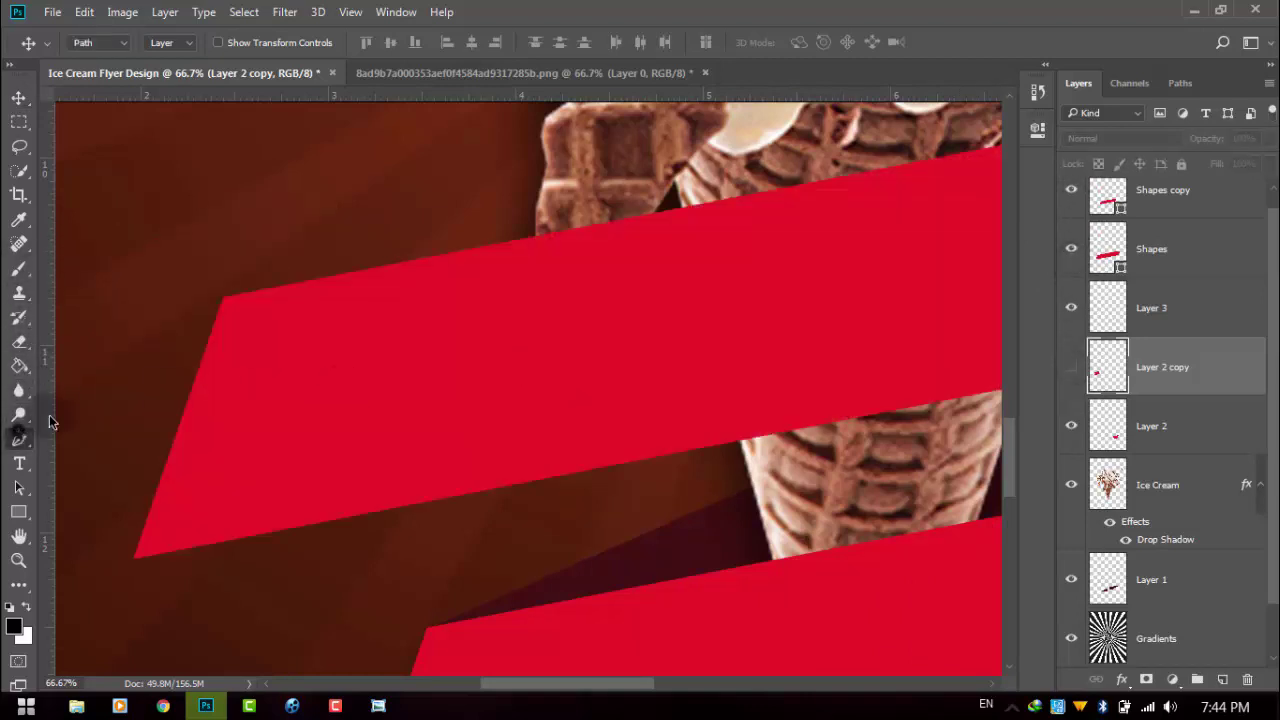
pyautogui.click(222, 297)
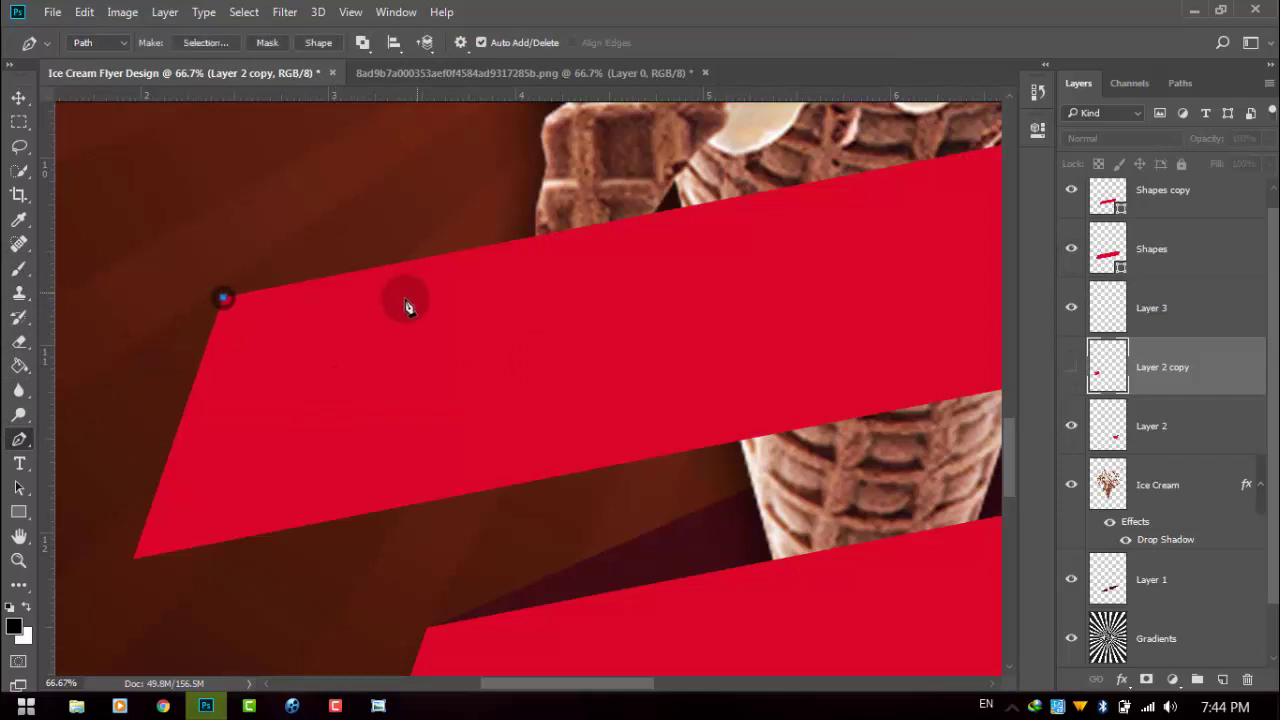
pyautogui.click(1071, 249)
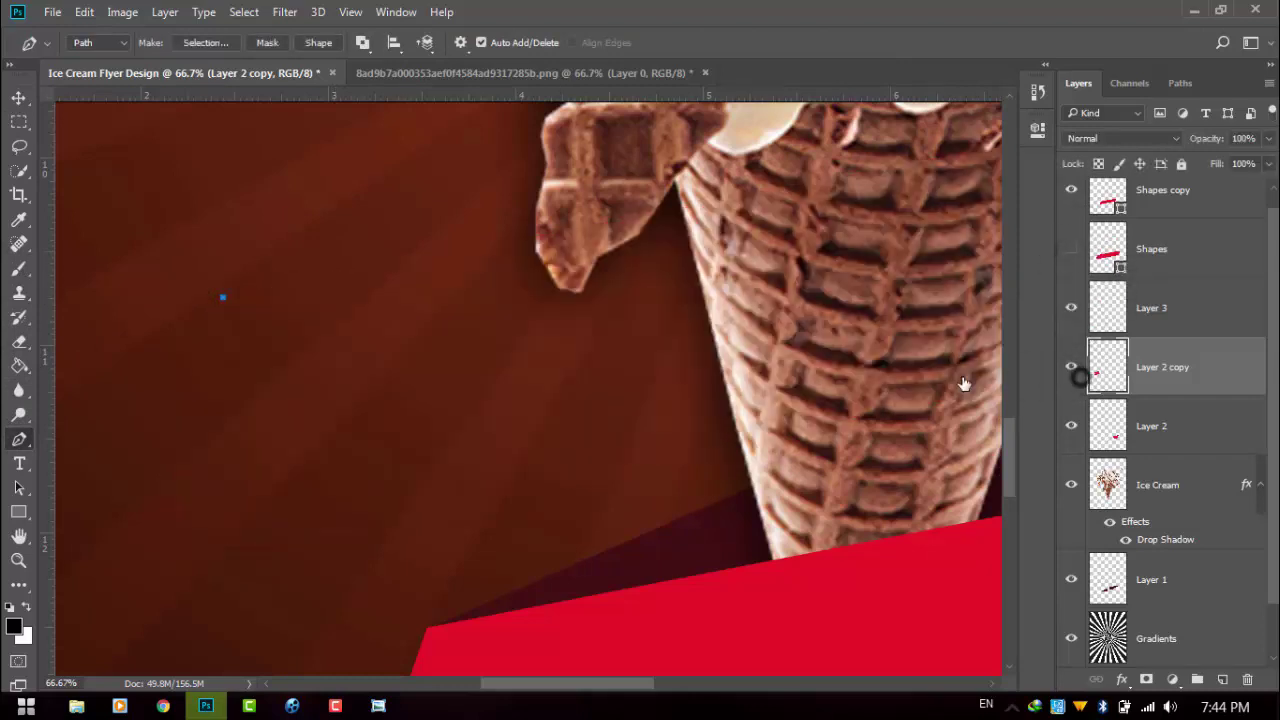
pyautogui.click(1071, 367)
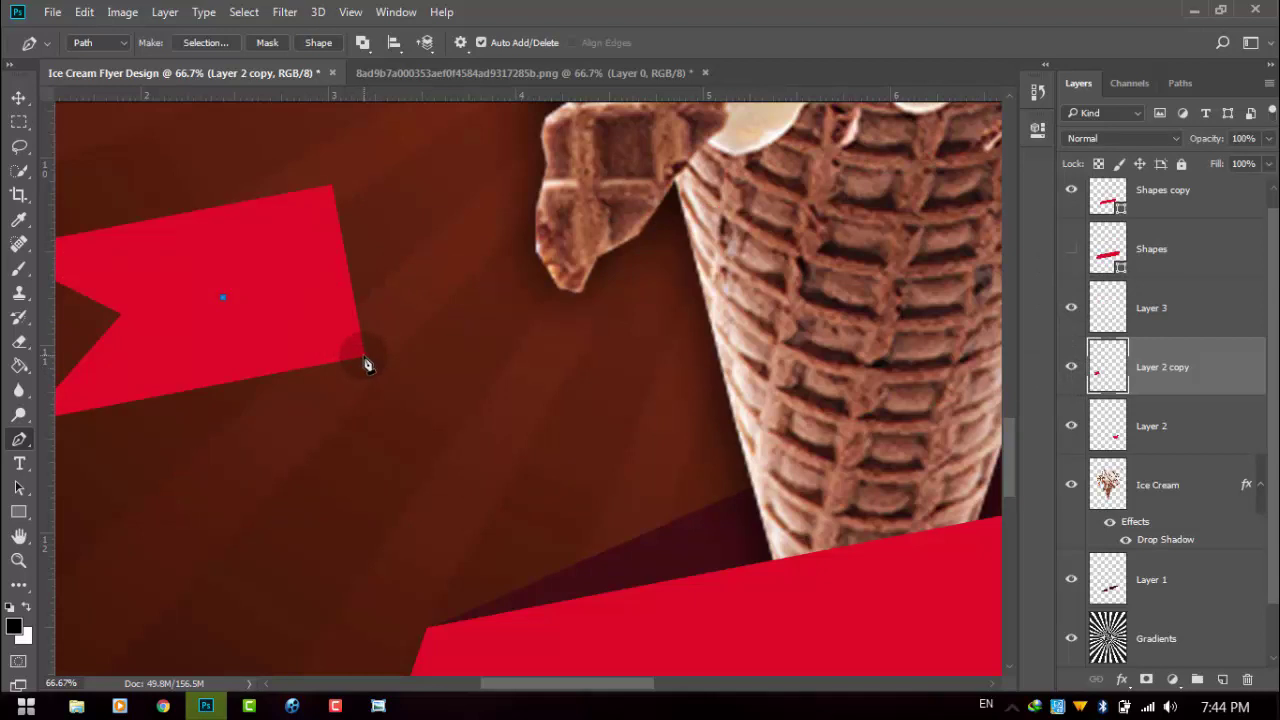
pyautogui.click(362, 355)
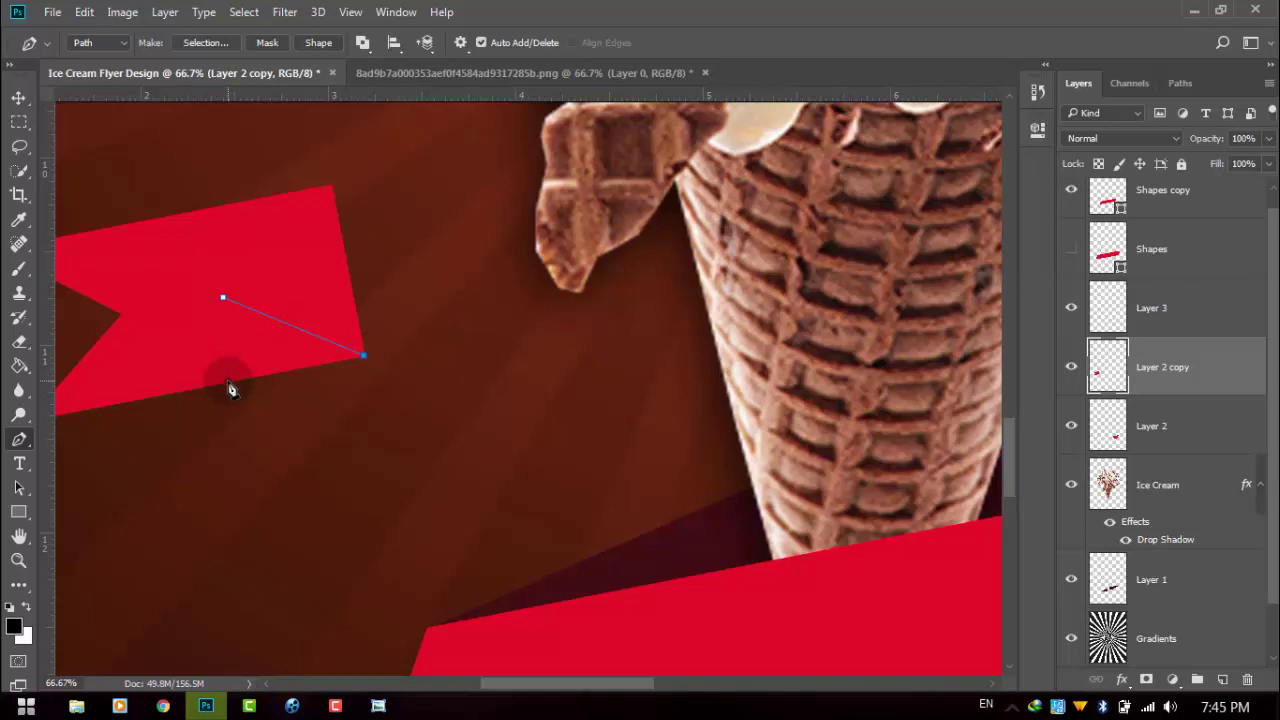
pyautogui.click(228, 380)
pyautogui.click(222, 297)
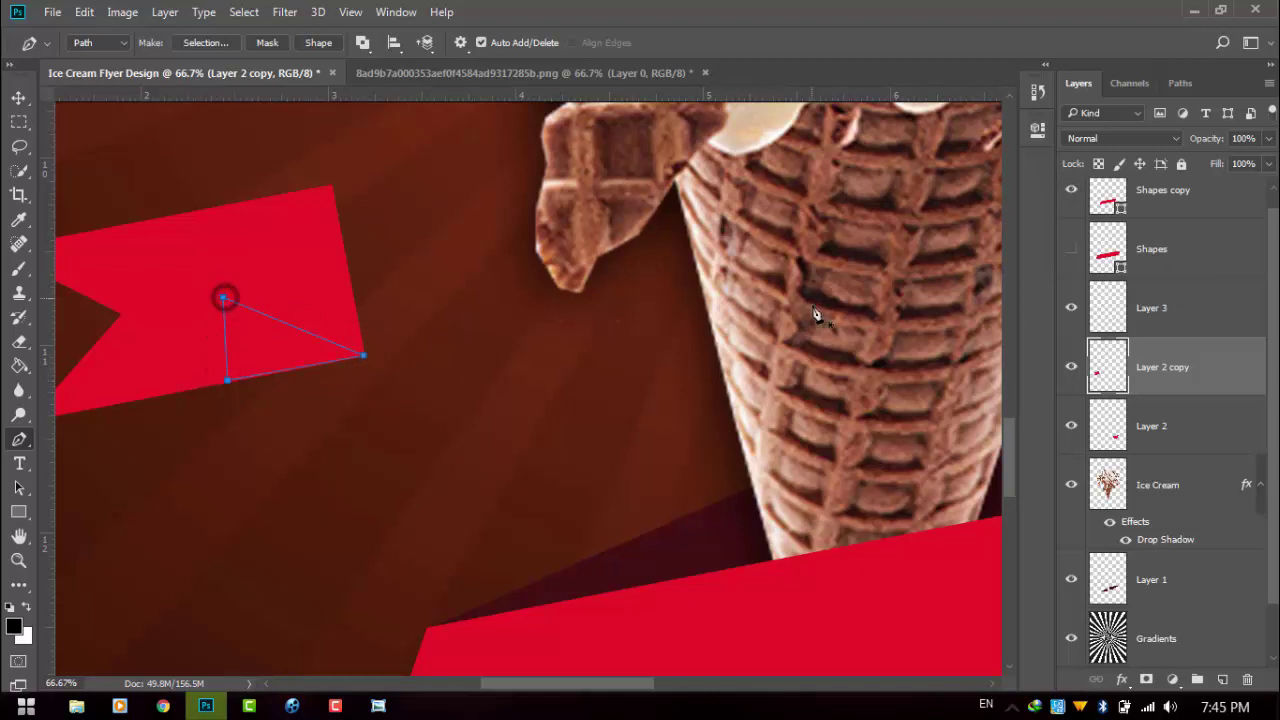
# Show the large Shapes banner again and delete the misplaced last path point
pyautogui.click(1070, 249)
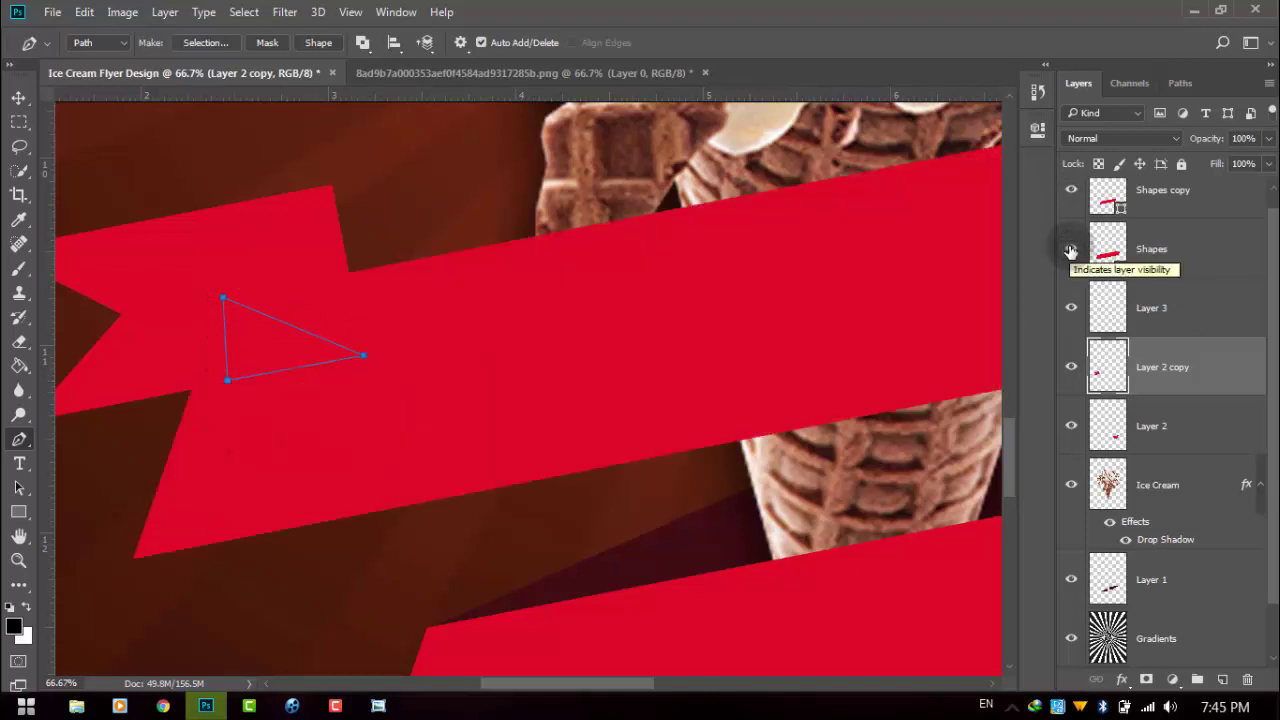
pyautogui.rightClick(377, 350)
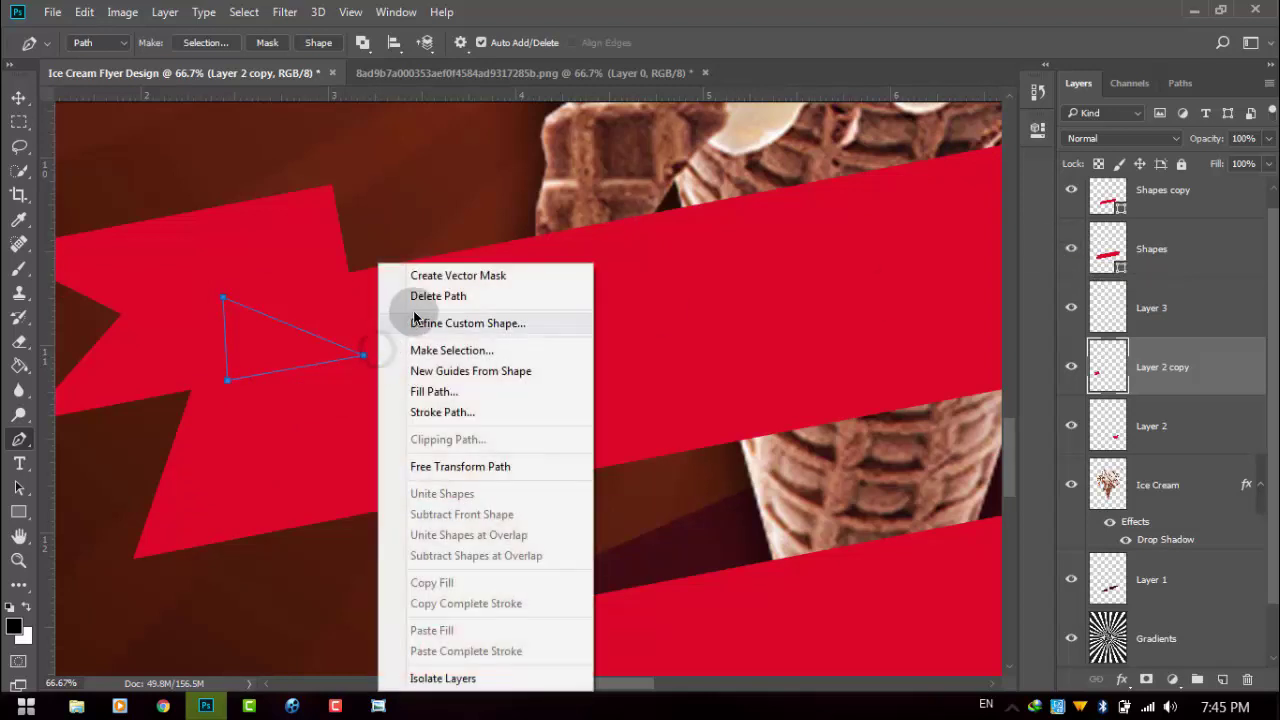
pyautogui.click(223, 371)
pyautogui.rightClick(206, 366)
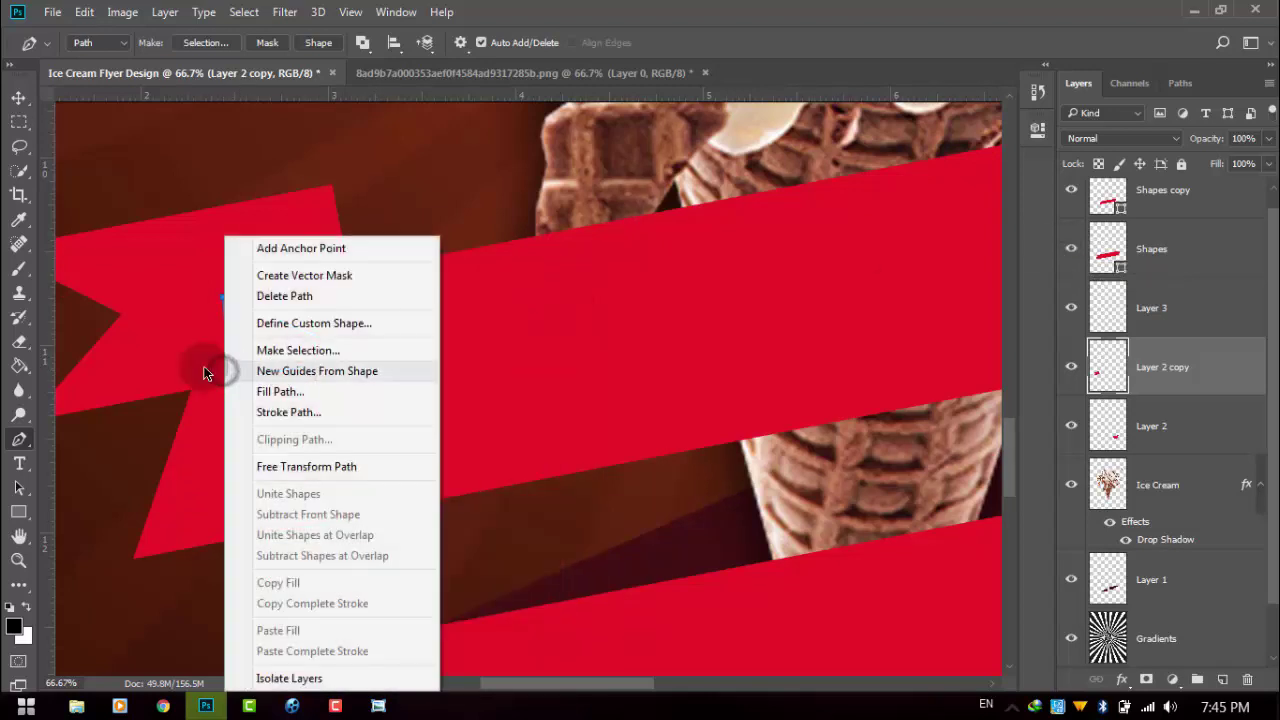
pyautogui.click(186, 370)
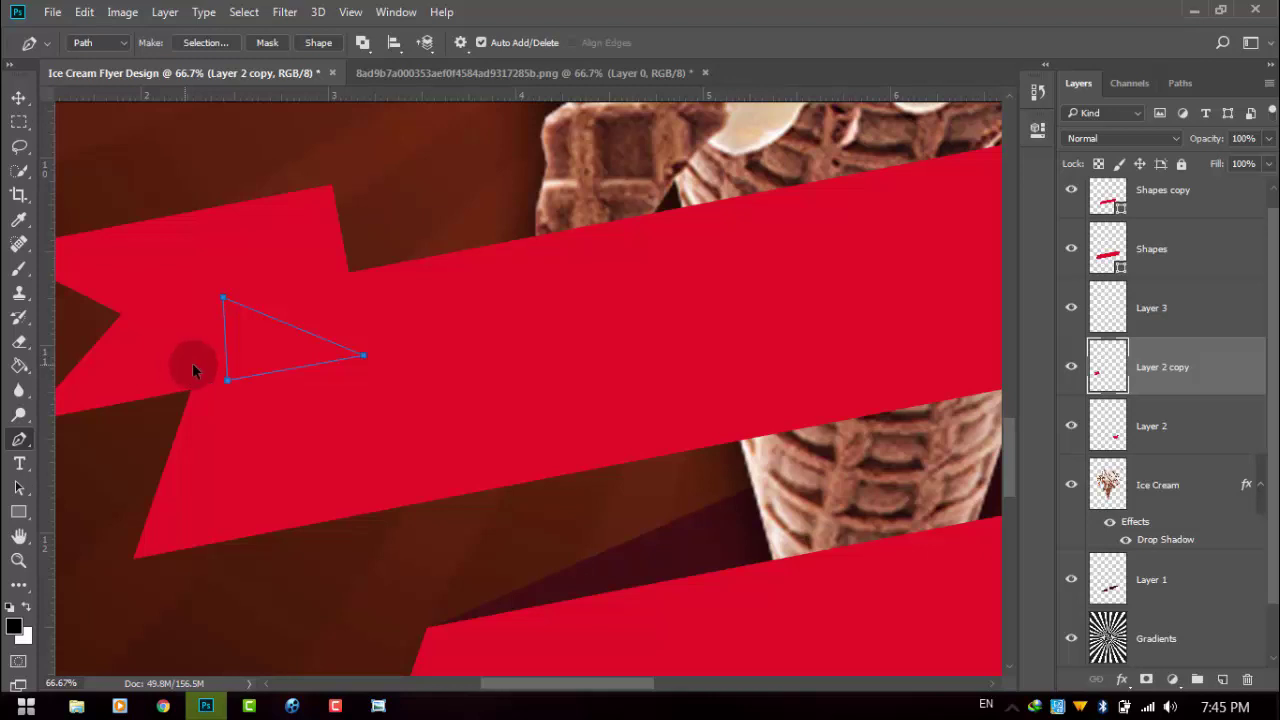
pyautogui.press('Delete')
pyautogui.press('Delete')
# Outline the fold beneath the ribbon's left end with a closed four-point path
pyautogui.click(331, 187)
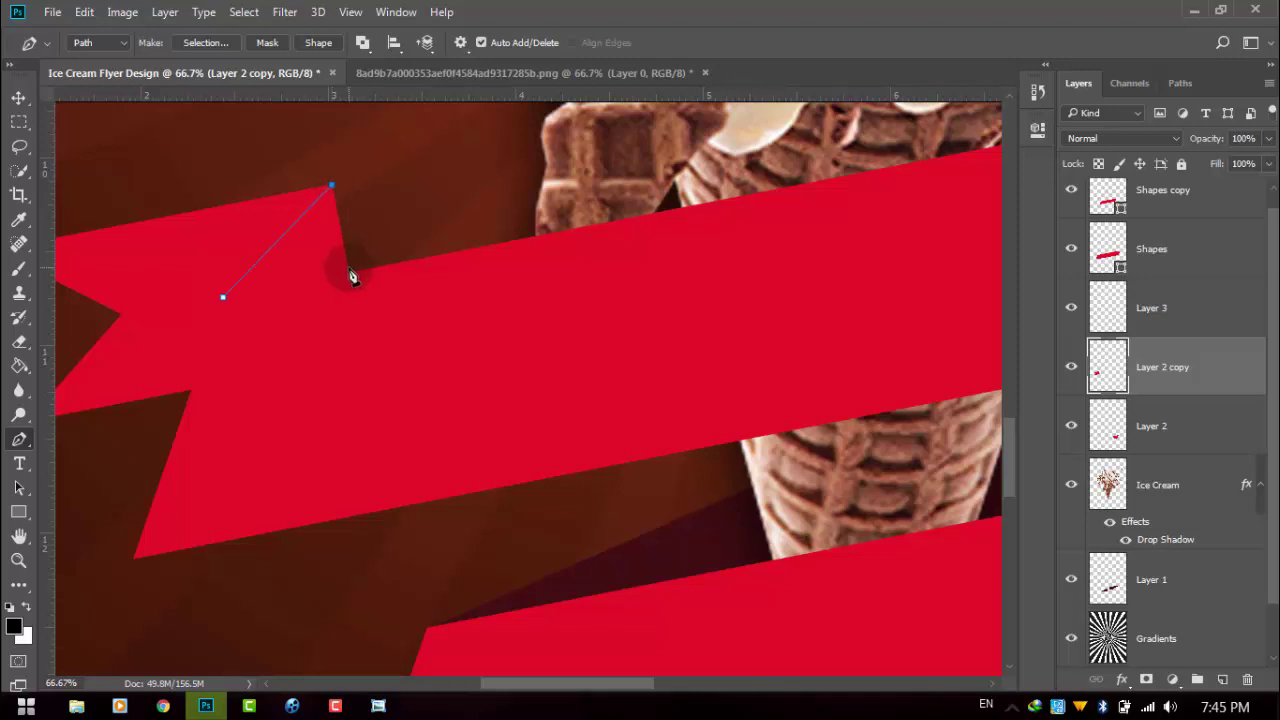
pyautogui.click(348, 272)
pyautogui.click(325, 321)
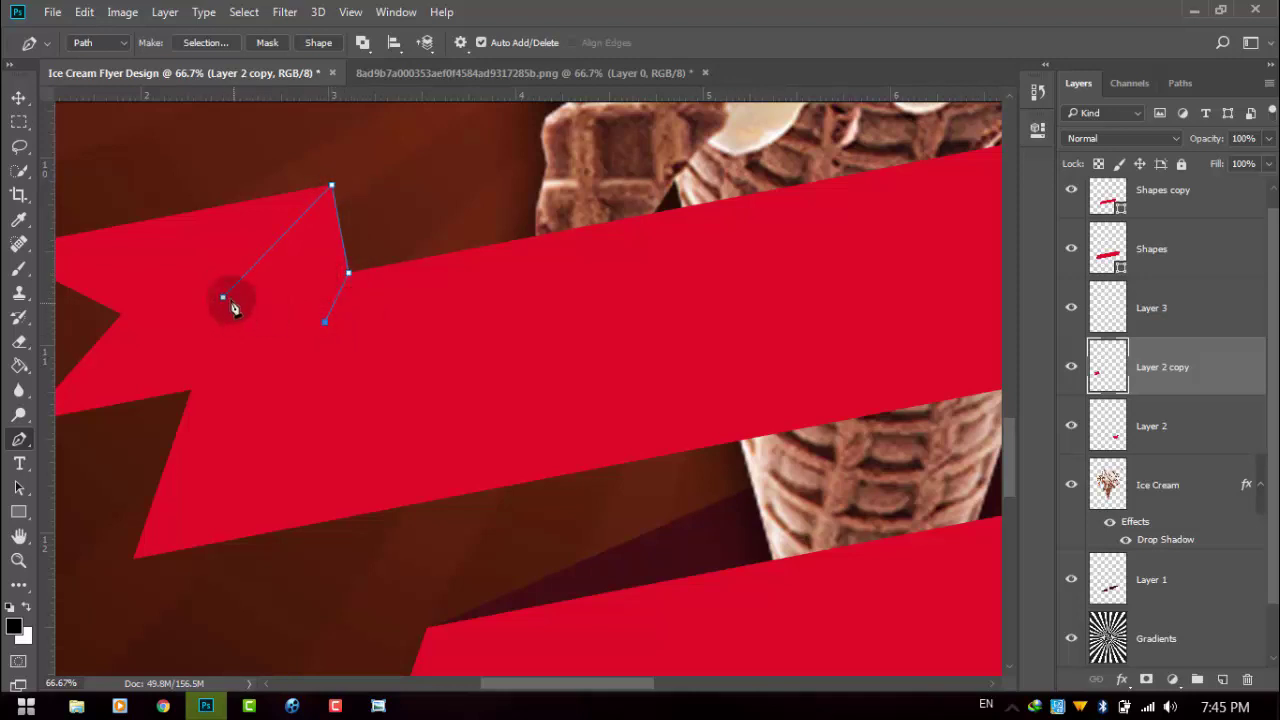
pyautogui.click(222, 298)
pyautogui.rightClick(300, 290)
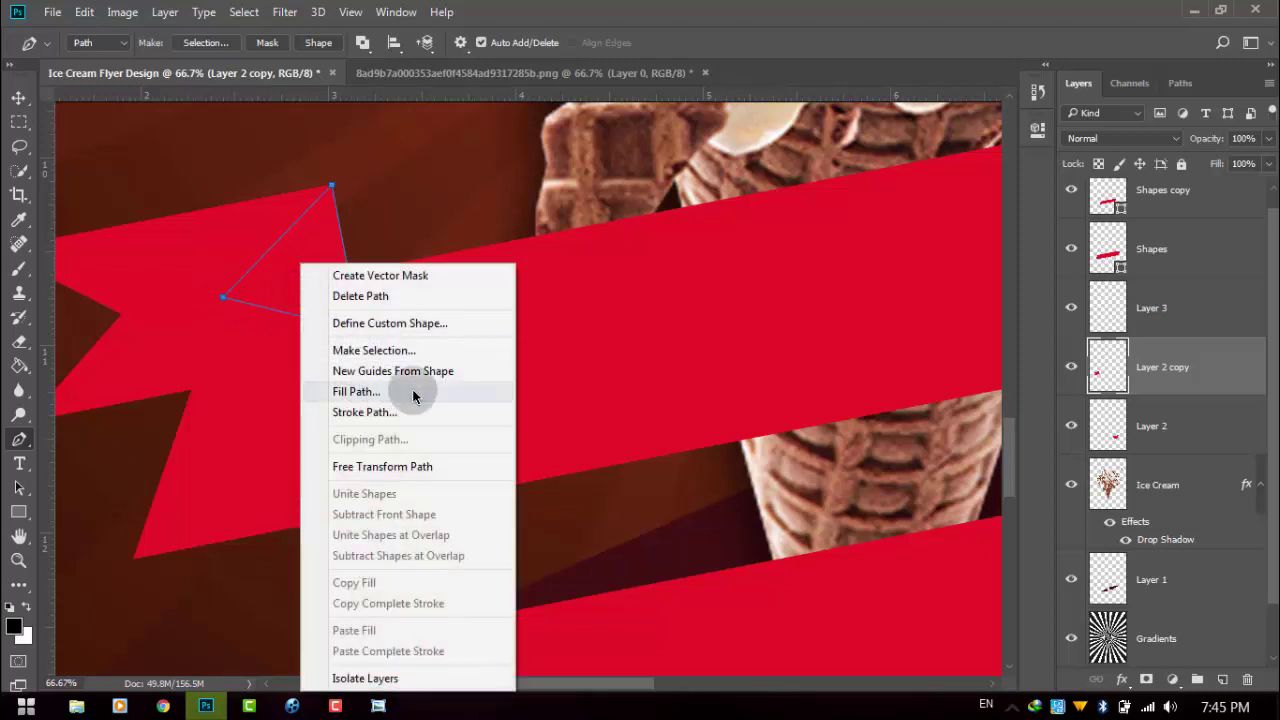
pyautogui.click(1160, 580)
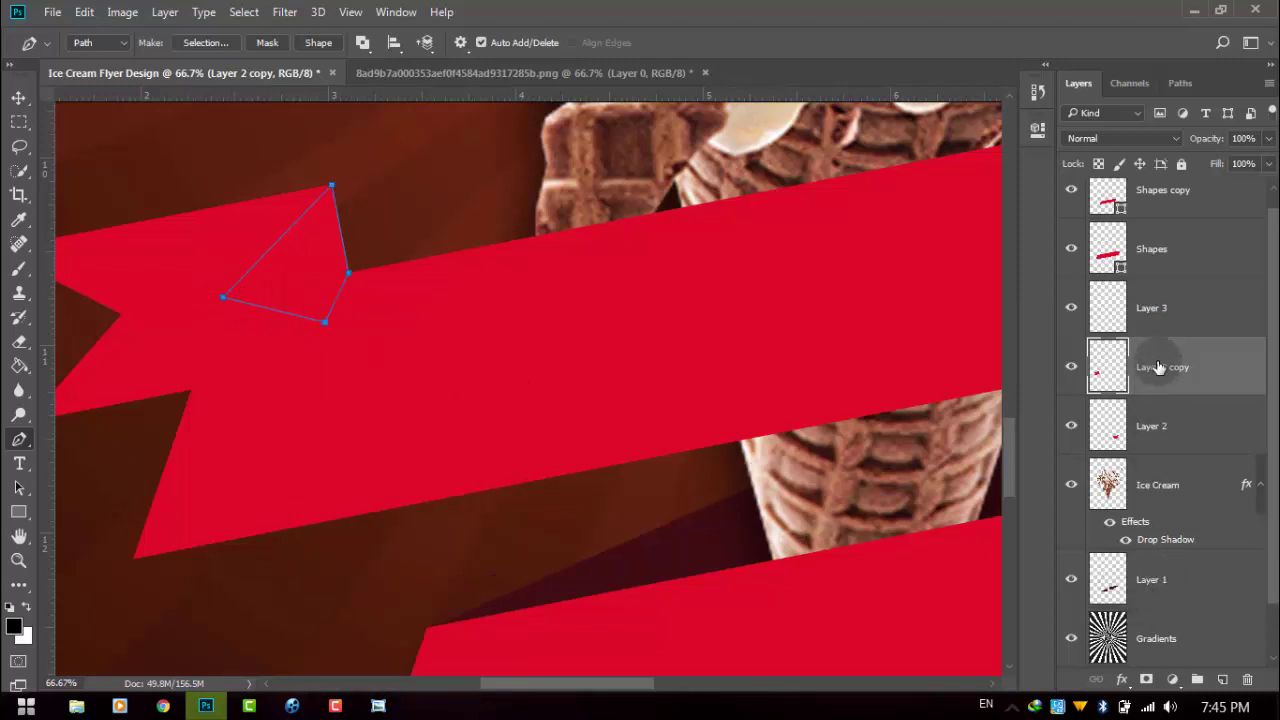
# Fill the fold path with the dark colour on a new layer above Layer 3, then delete the path
pyautogui.click(1160, 320)
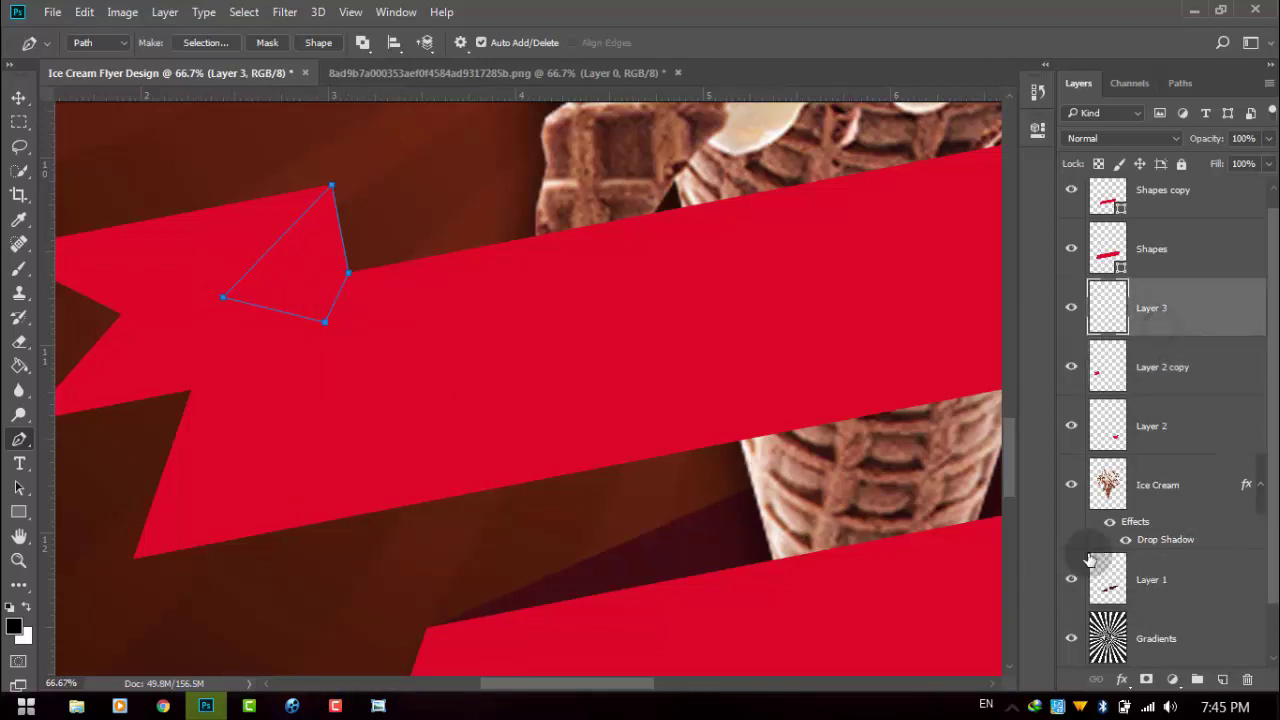
pyautogui.click(1220, 680)
pyautogui.rightClick(286, 266)
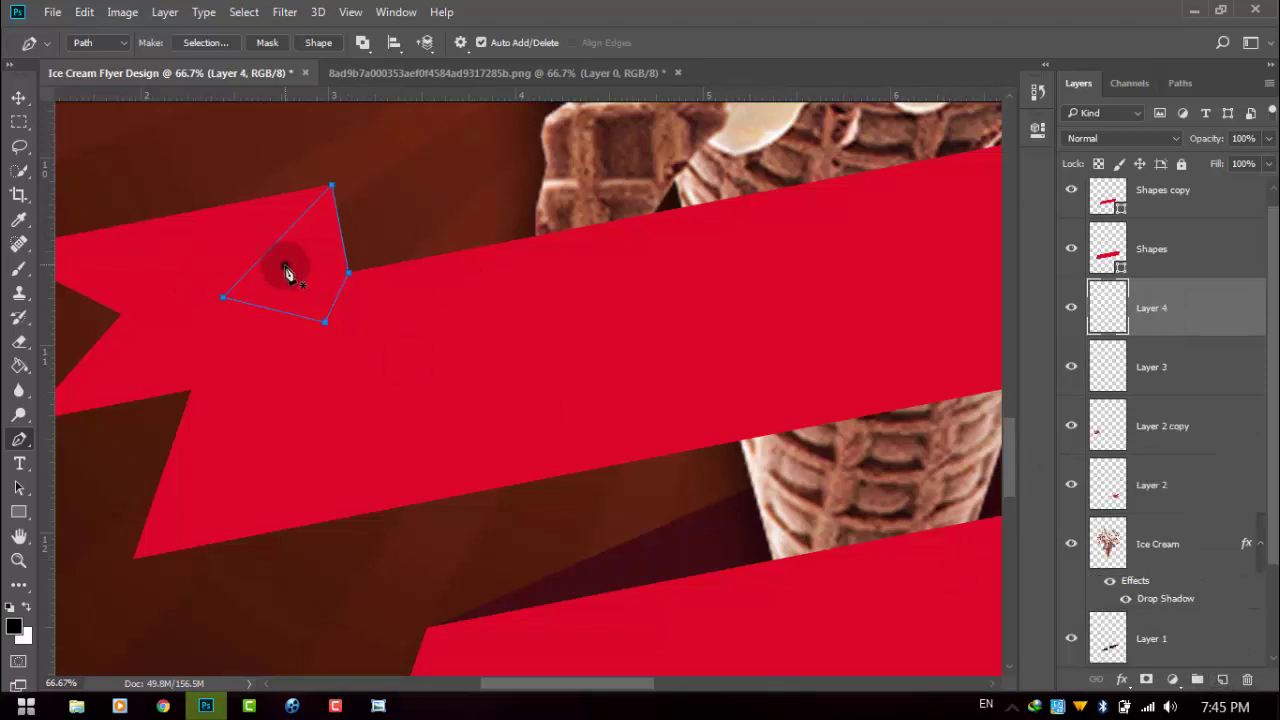
pyautogui.click(342, 391)
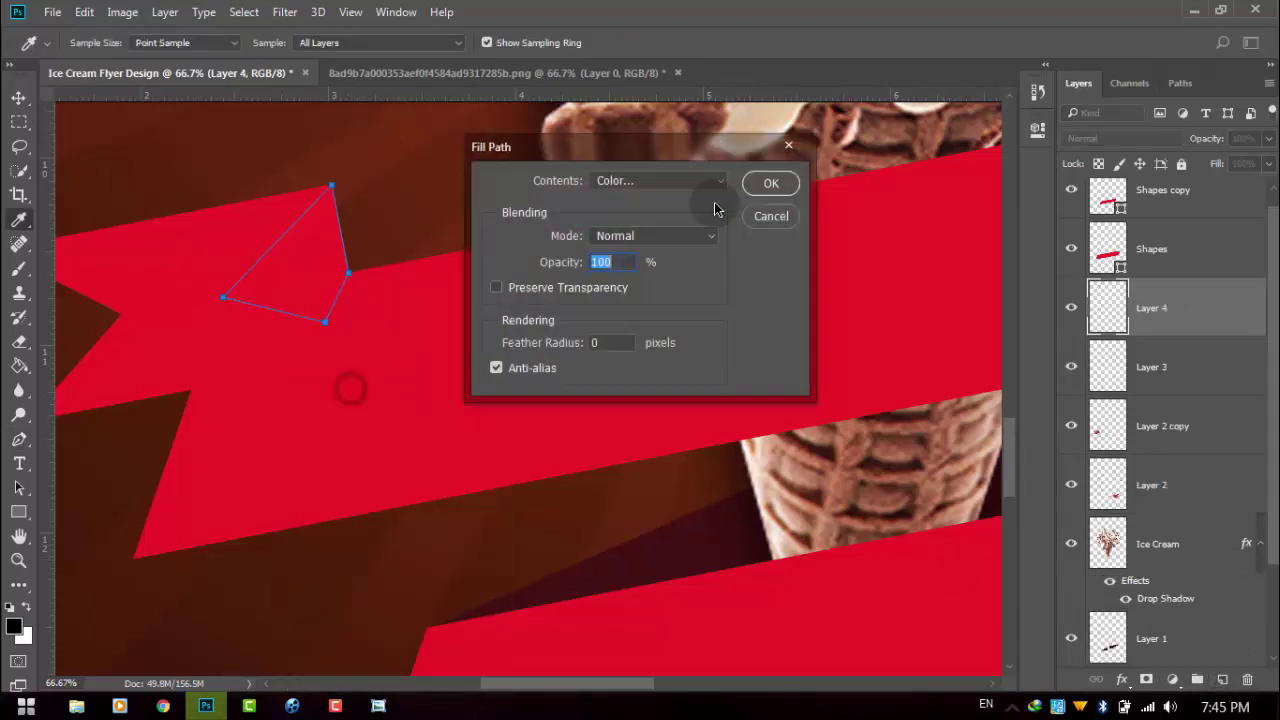
pyautogui.click(768, 182)
pyautogui.rightClick(419, 201)
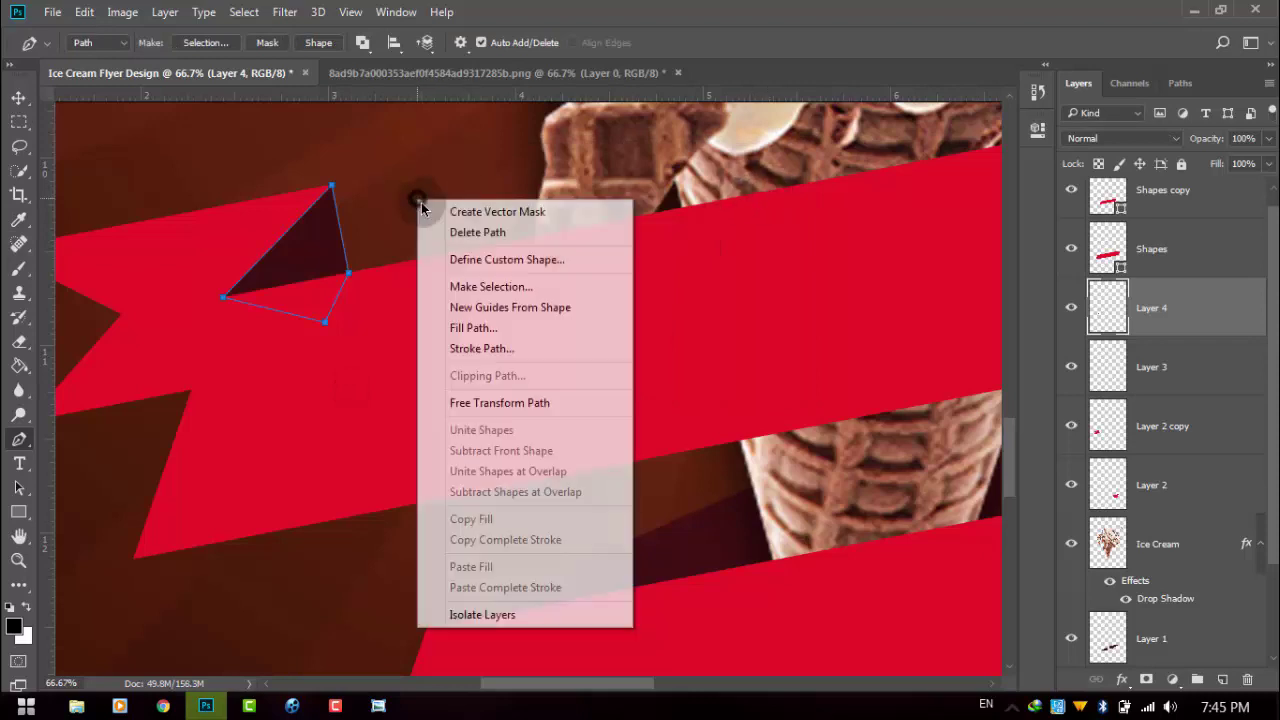
pyautogui.click(477, 232)
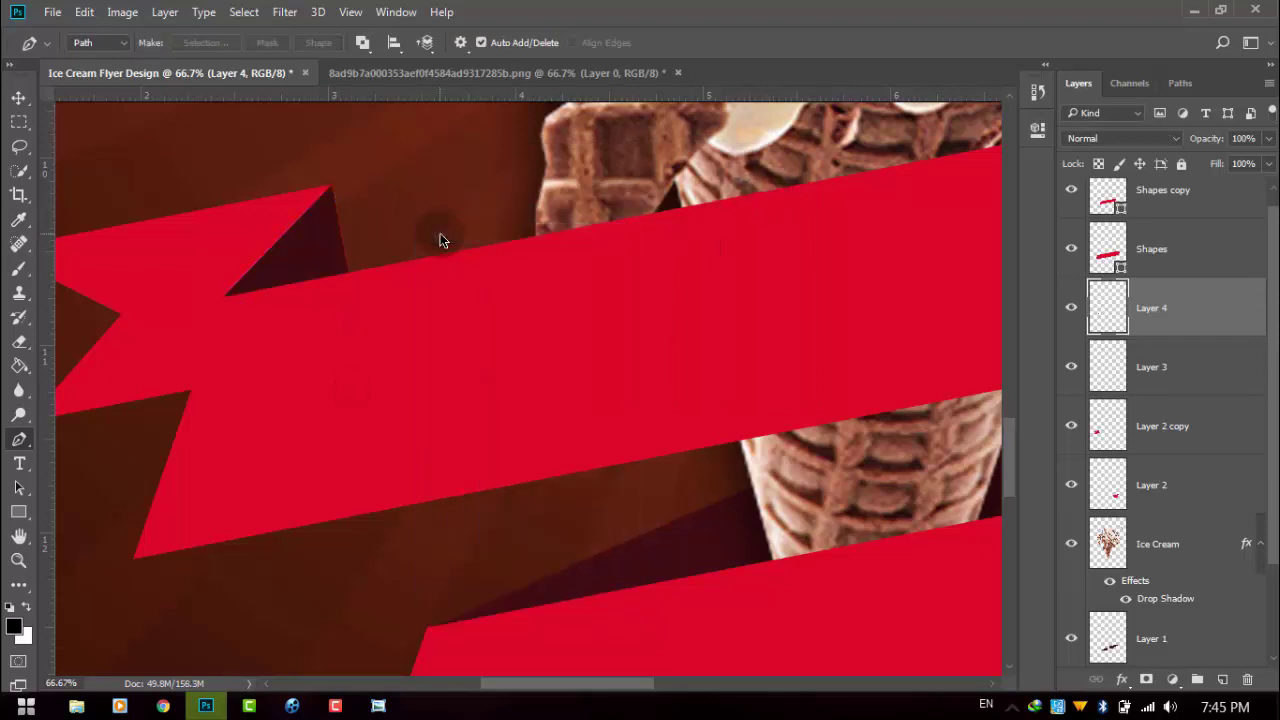
pyautogui.click(18, 98)
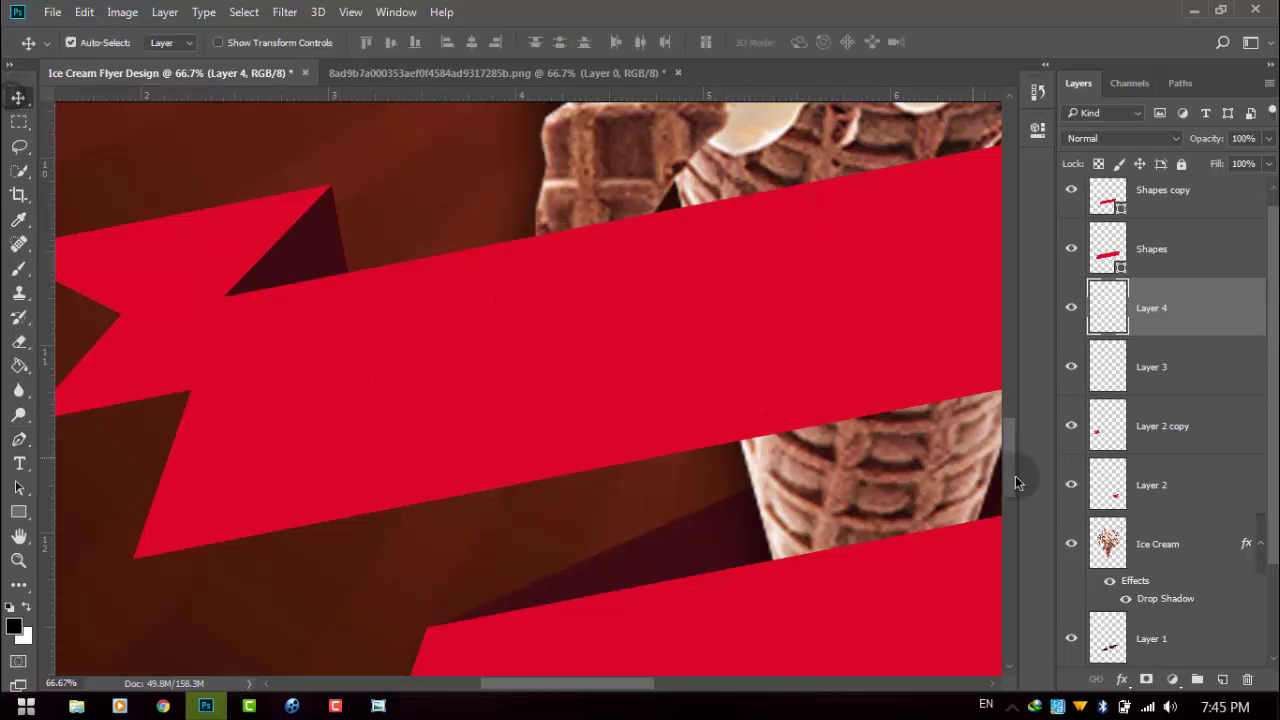
# At 25% zoom, merge the Shapes and Shapes copy ribbon layers
pyautogui.click(1172, 428)
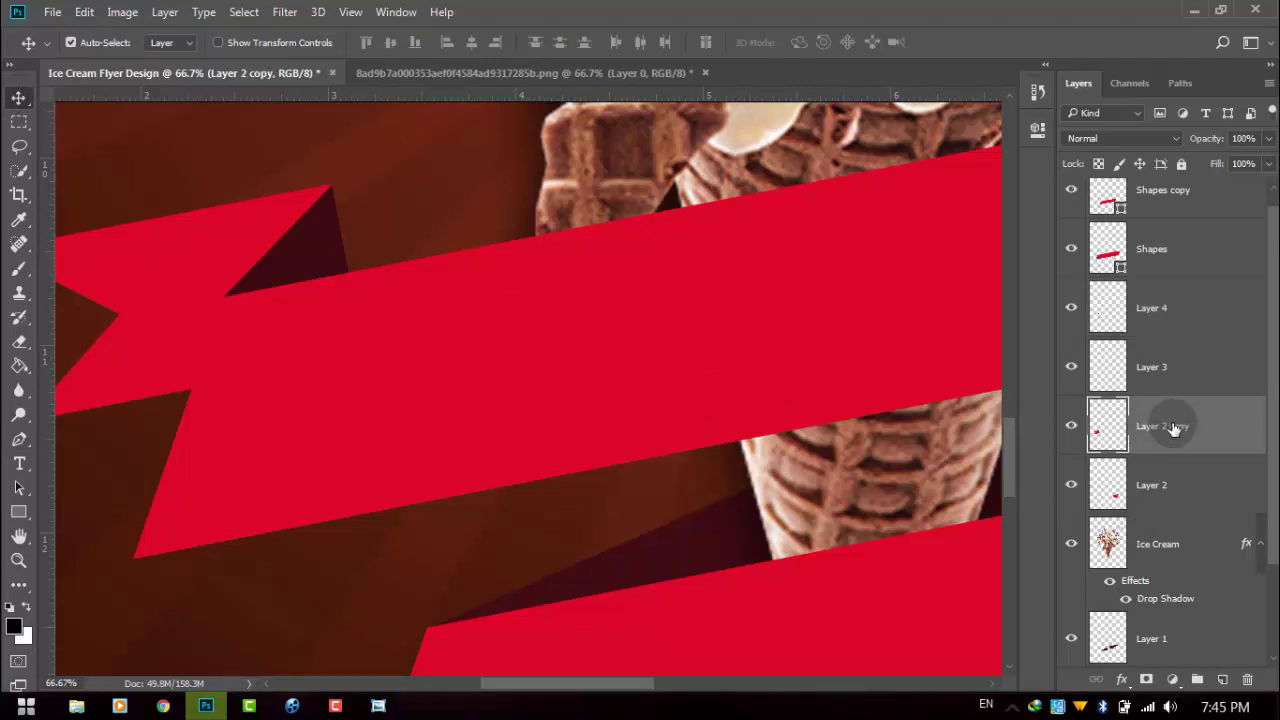
pyautogui.hotkey('ctrl', '-')
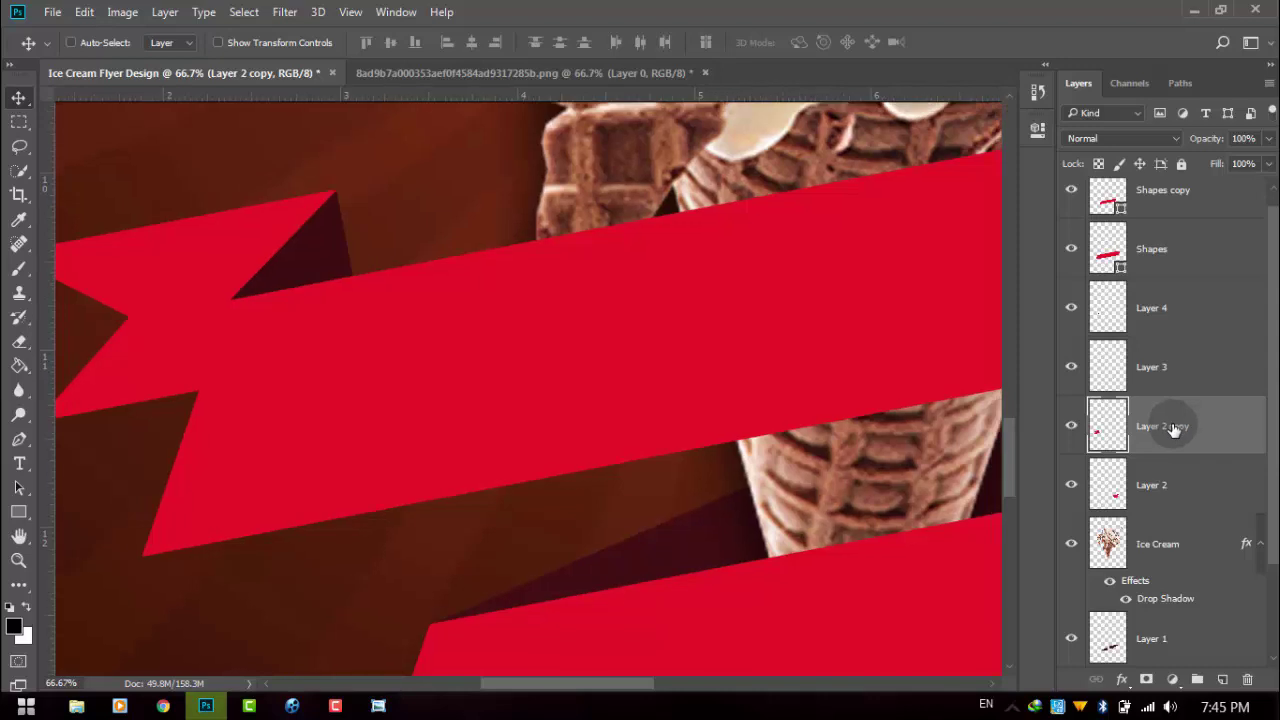
pyautogui.hotkey('ctrl', '-')
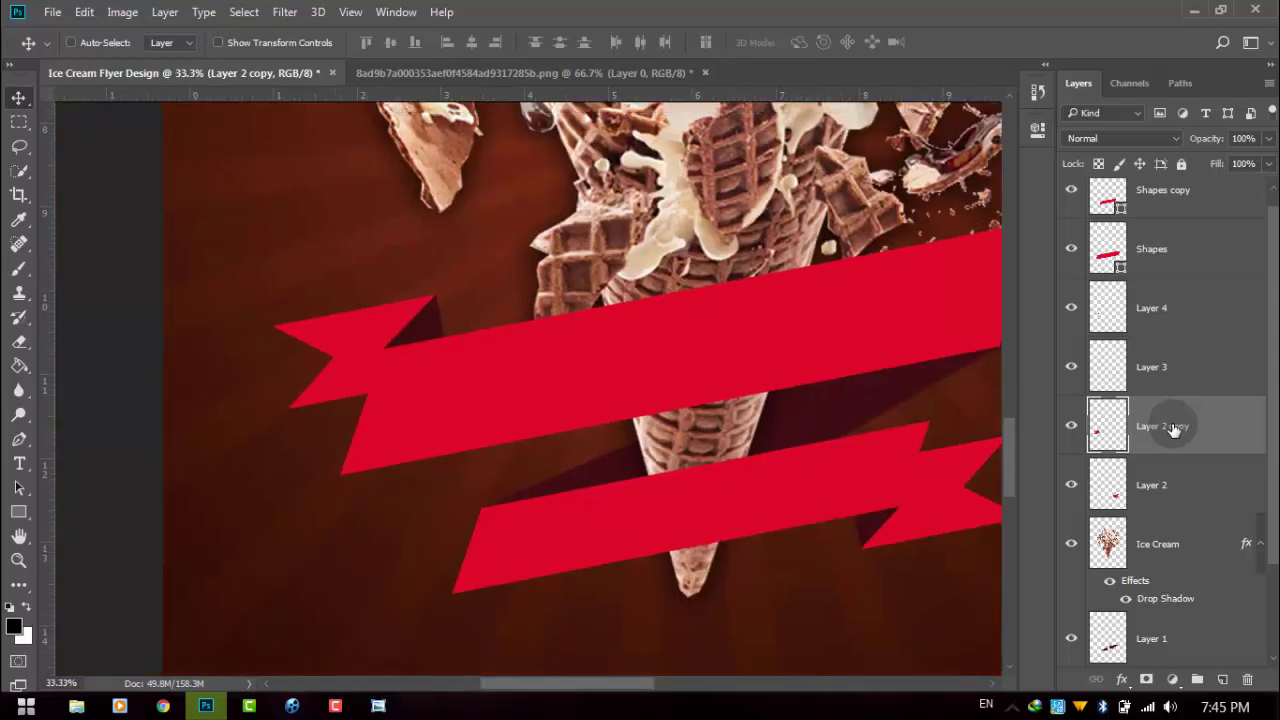
pyautogui.hotkey('ctrl', '-')
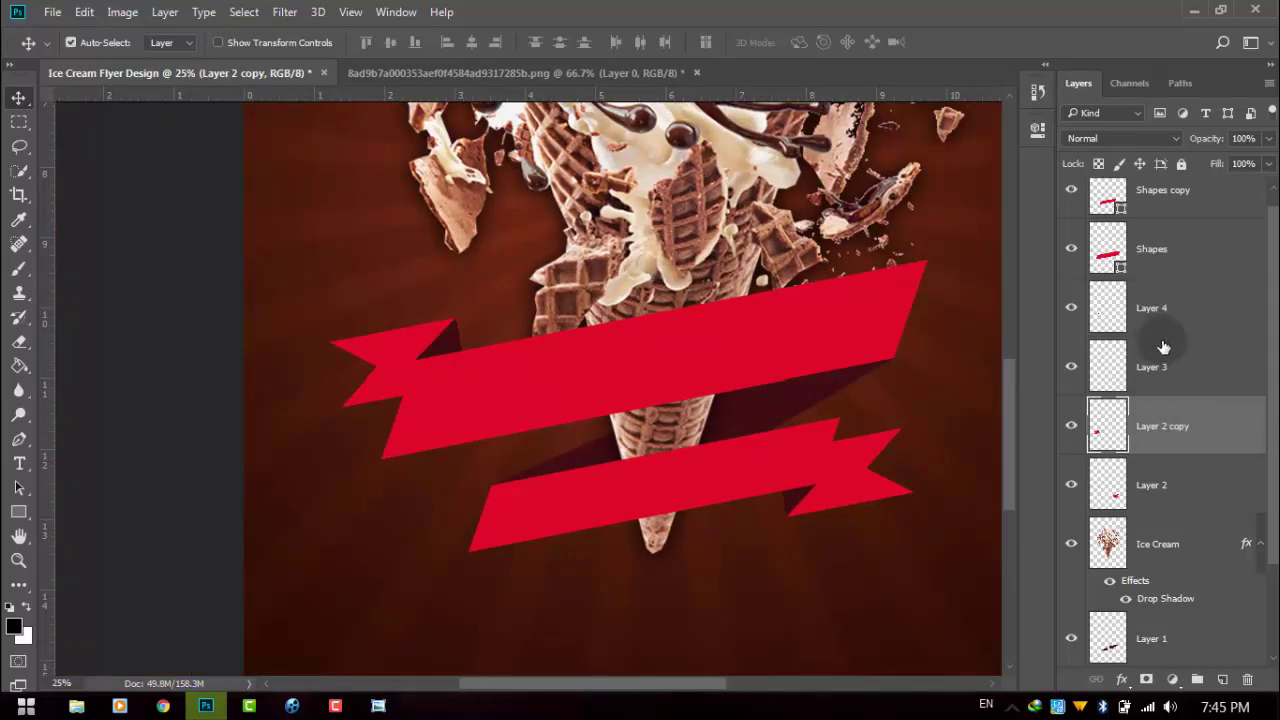
pyautogui.click(1164, 208)
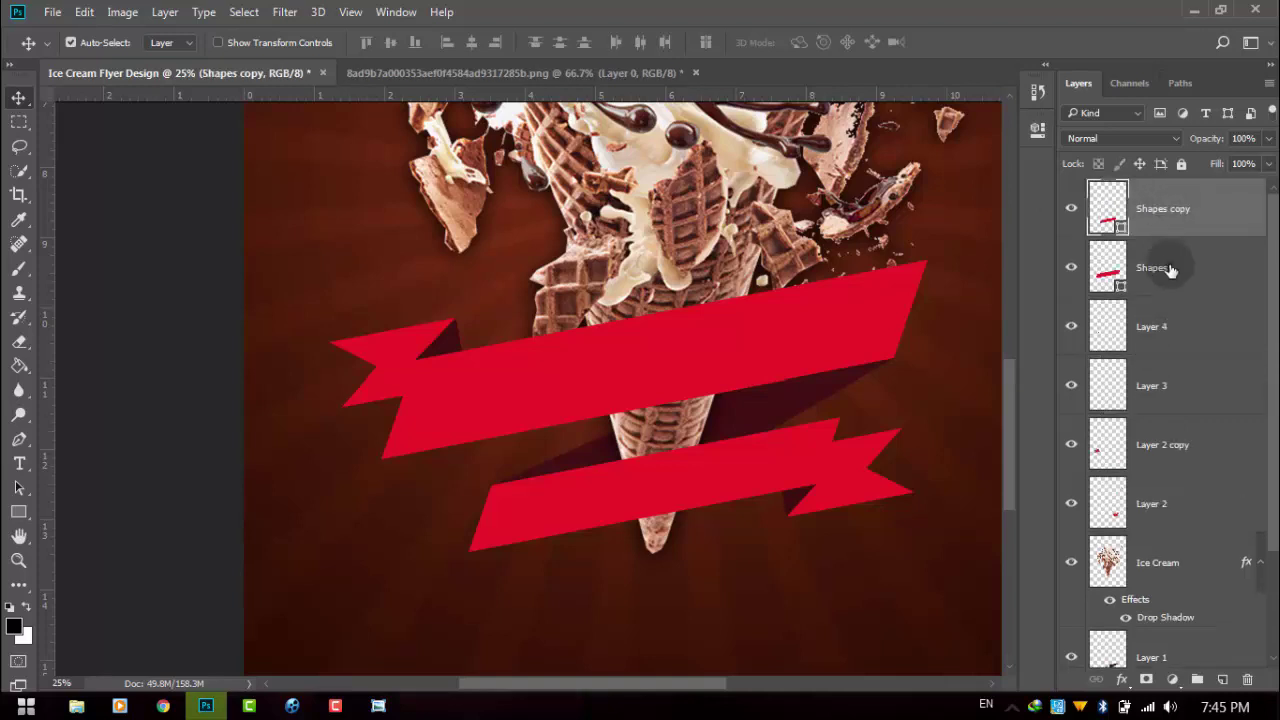
pyautogui.keyDown('shift'); pyautogui.click(1170, 268); pyautogui.keyUp('shift')
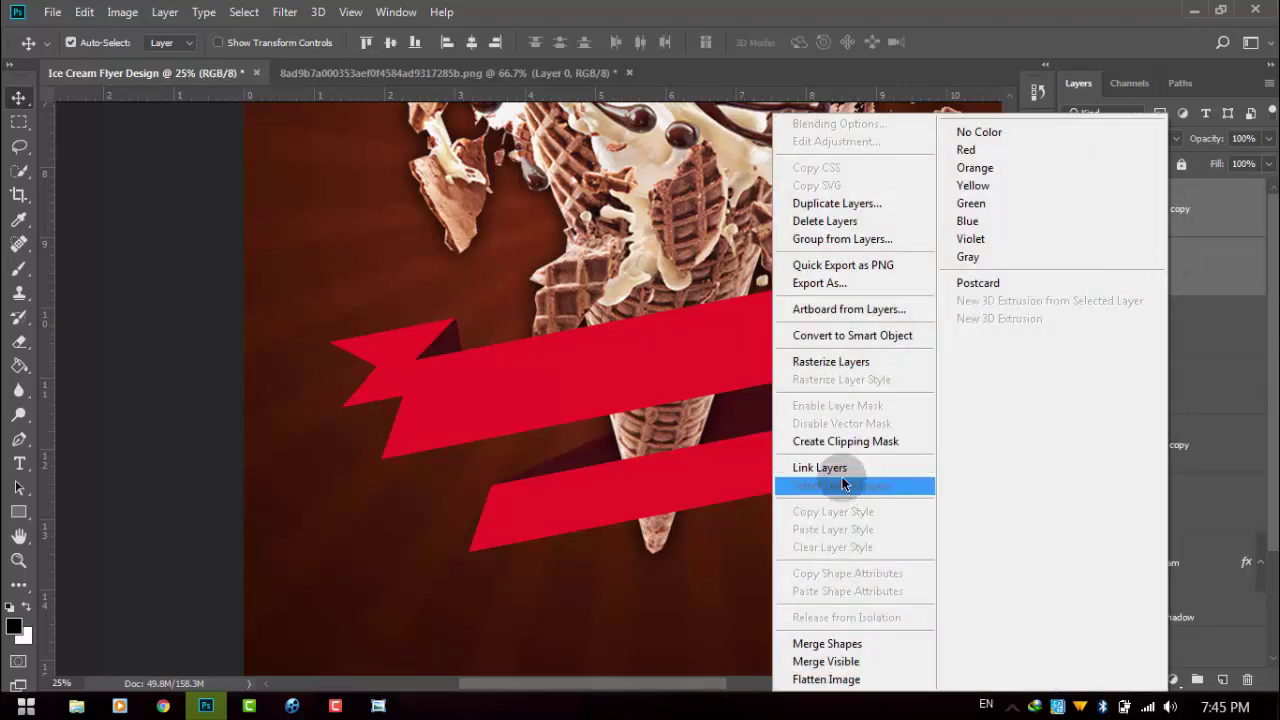
pyautogui.click(860, 643)
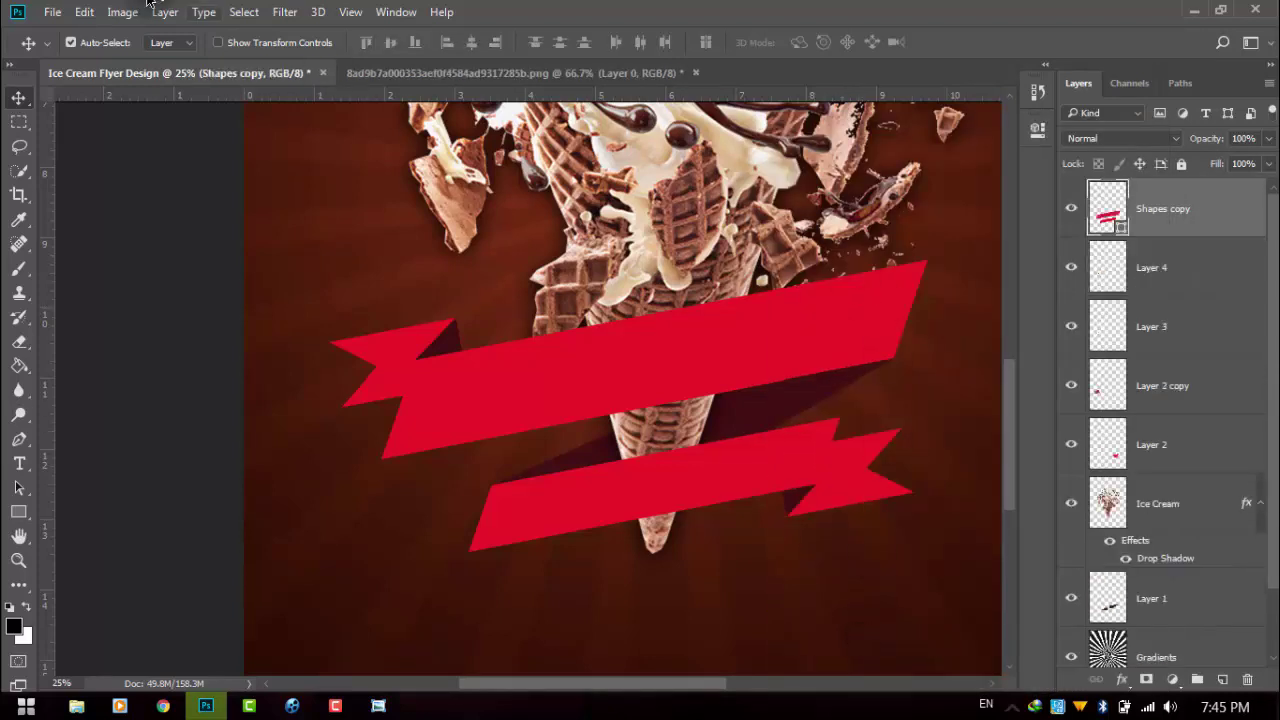
# Rasterize the merged Shapes copy ribbon layer
pyautogui.click(82, 12)
pyautogui.click(82, 12)
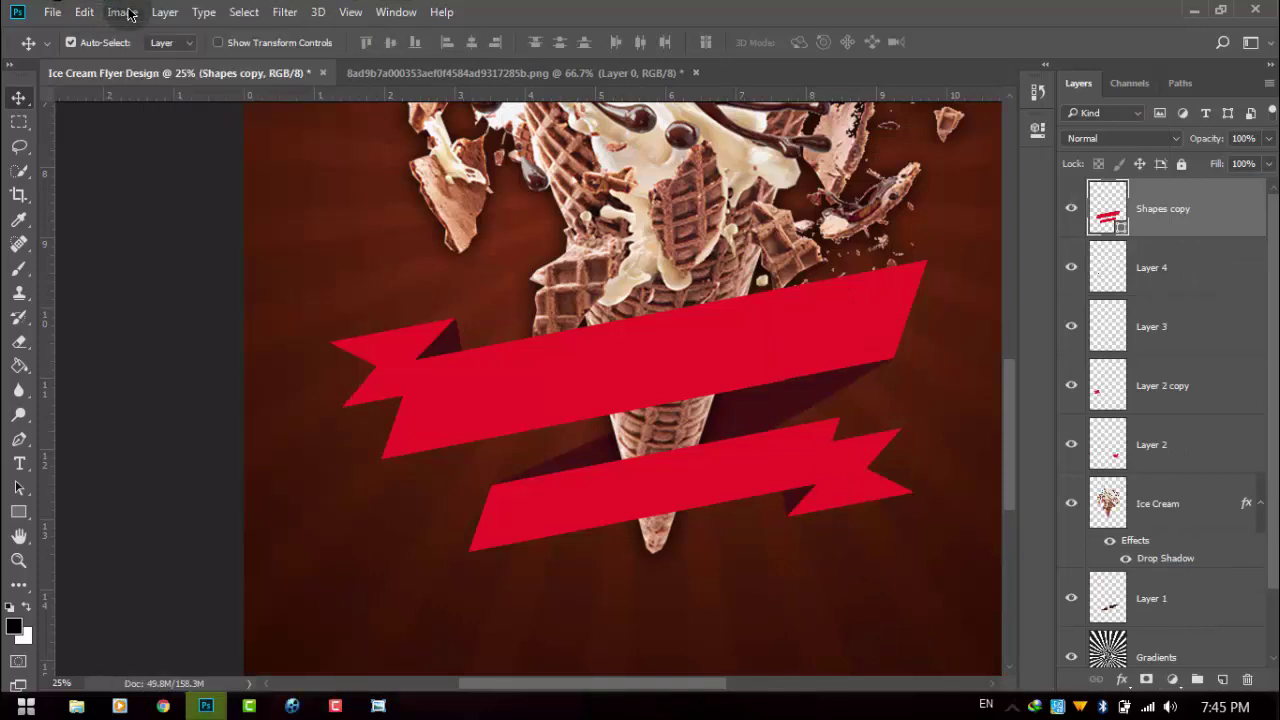
pyautogui.click(122, 12)
pyautogui.click(215, 60)
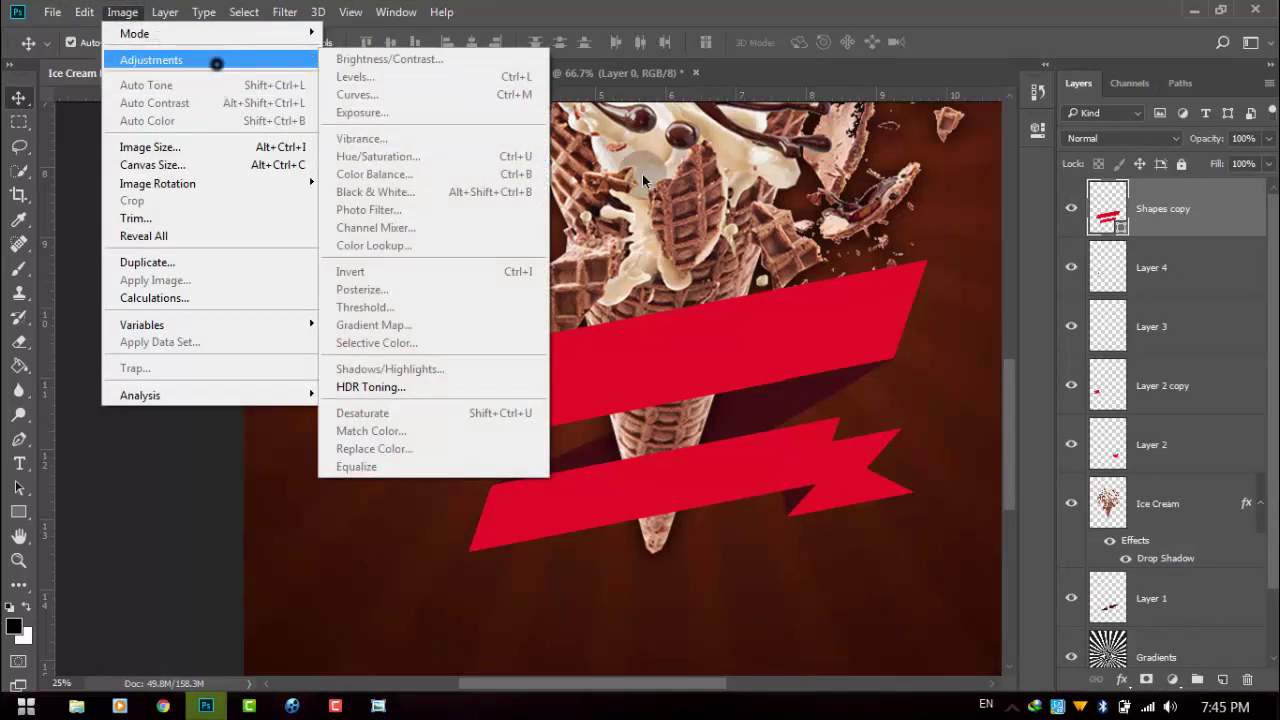
pyautogui.click(1197, 222)
pyautogui.rightClick(1194, 214)
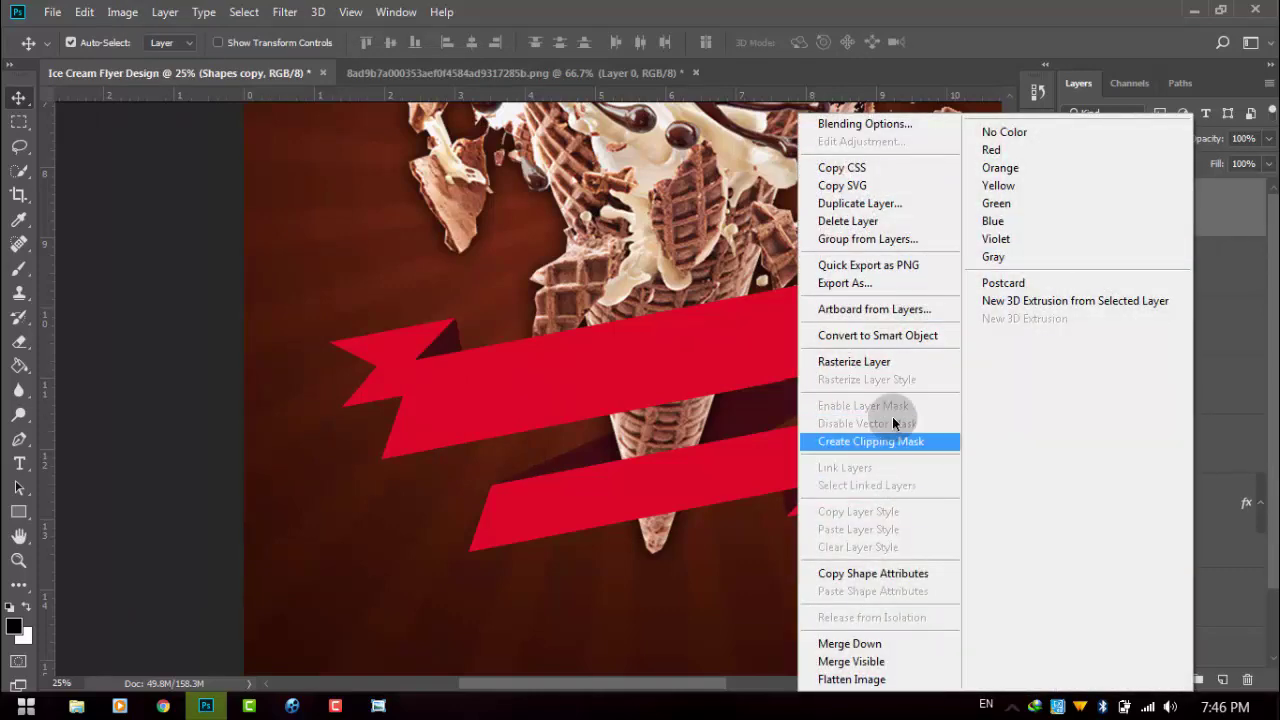
pyautogui.click(884, 376)
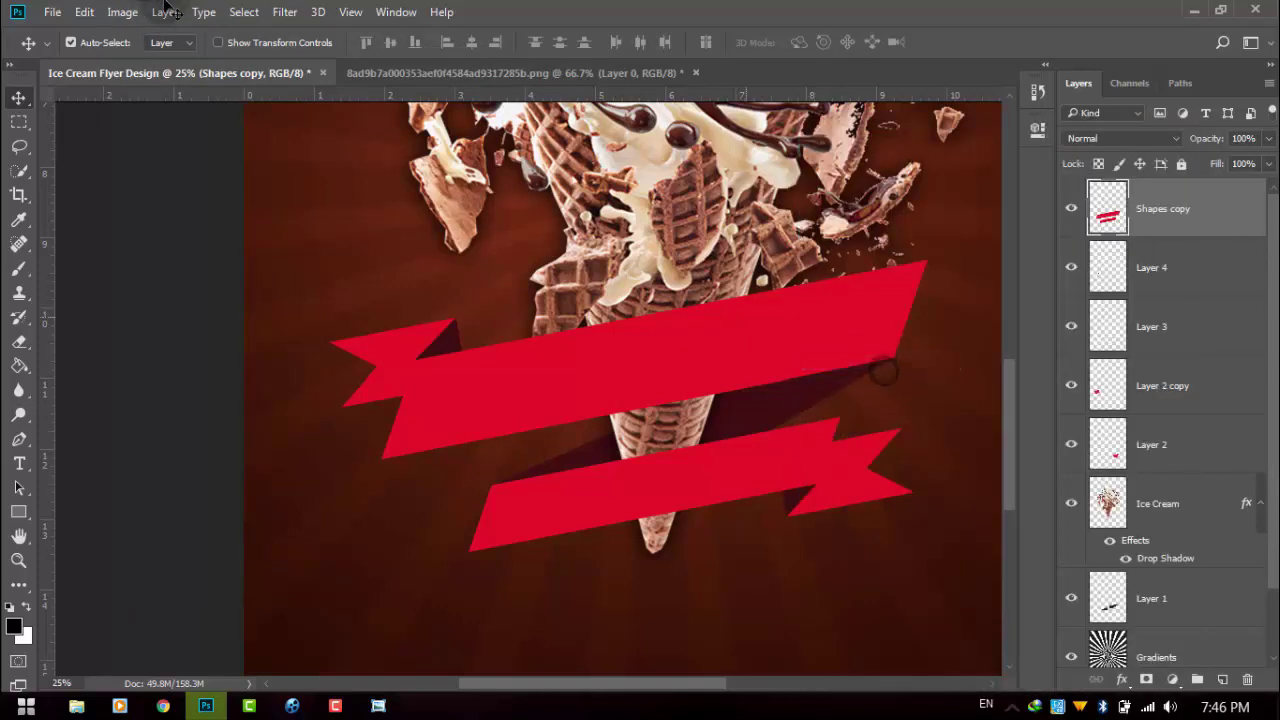
# Try a pinker hue on the ribbons in Hue/Saturation, then cancel to keep the original red
pyautogui.click(86, 16)
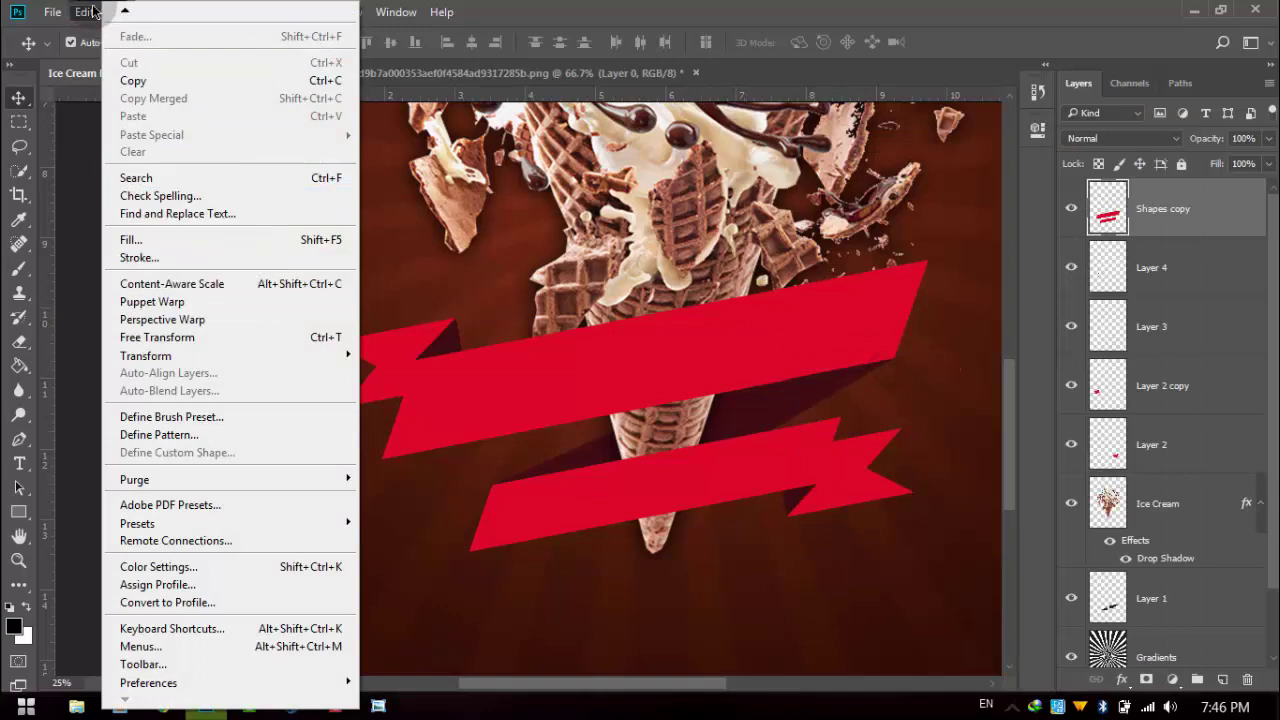
pyautogui.moveTo(151, 60)
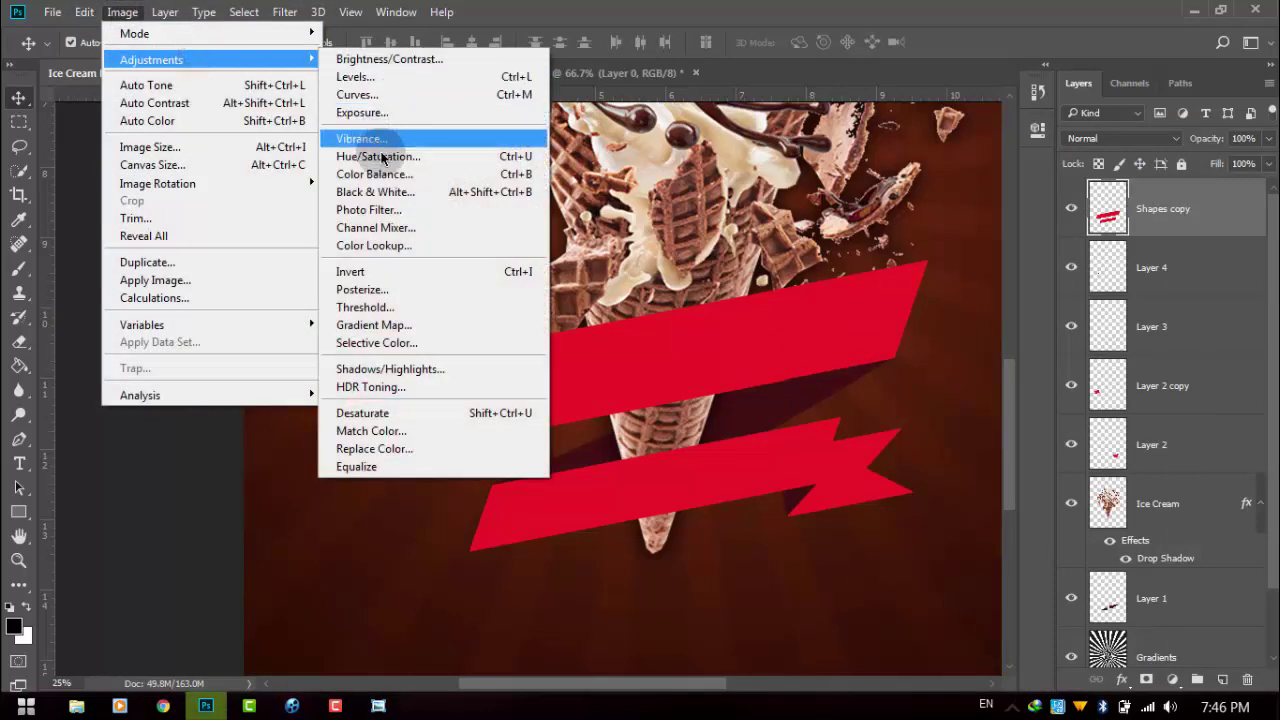
pyautogui.click(380, 164)
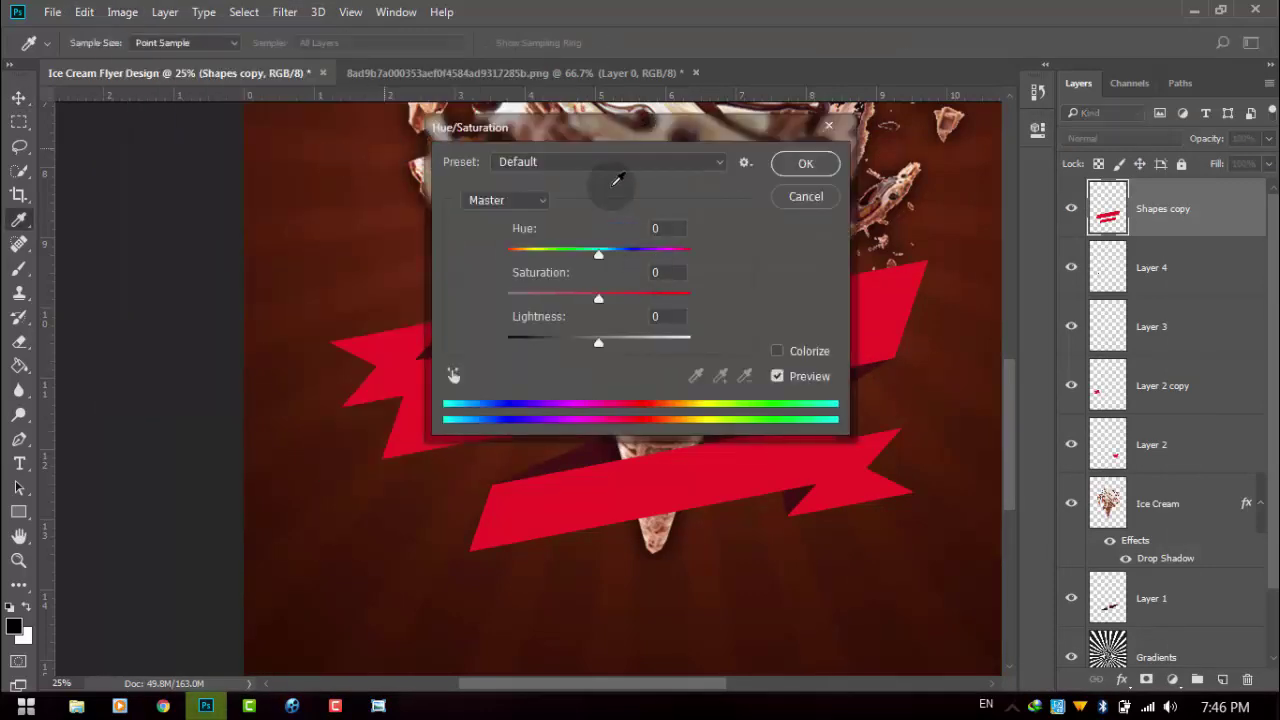
pyautogui.moveTo(633, 143); pyautogui.dragTo(1010, 153)
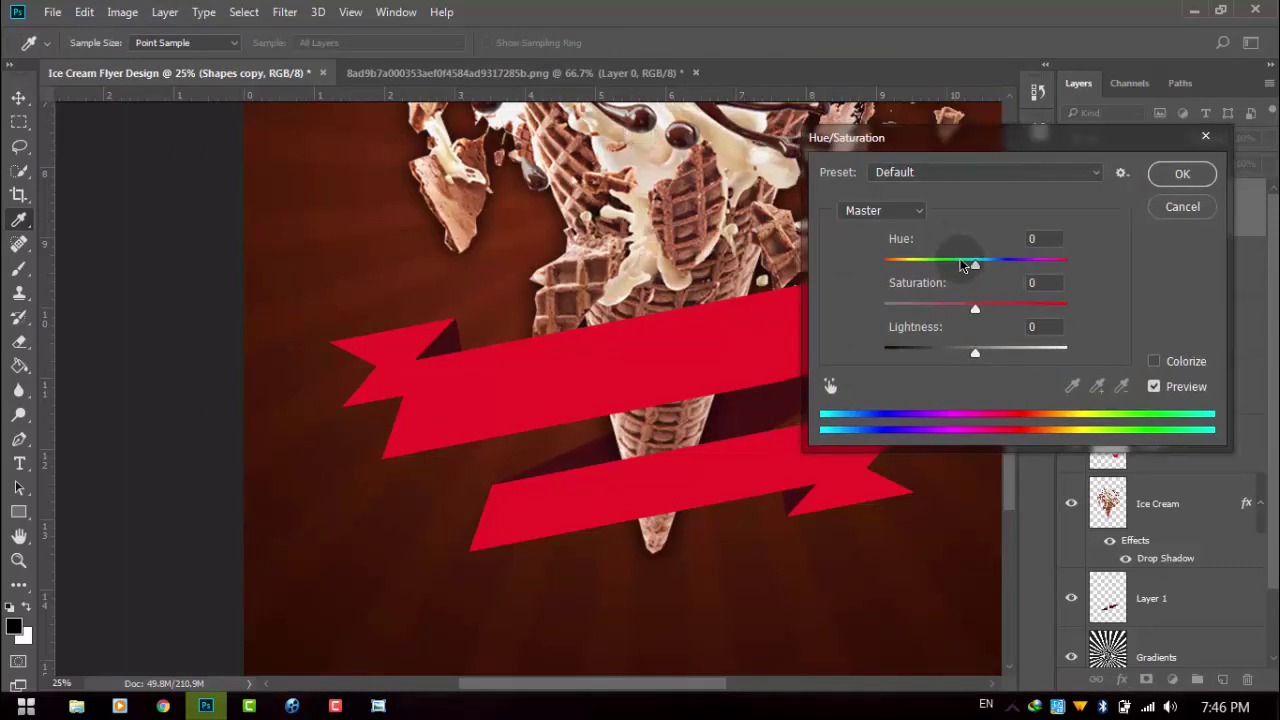
pyautogui.moveTo(975, 263)
pyautogui.mouseDown()
pyautogui.moveTo(941, 268)
pyautogui.moveTo(958, 268)
pyautogui.mouseUp()
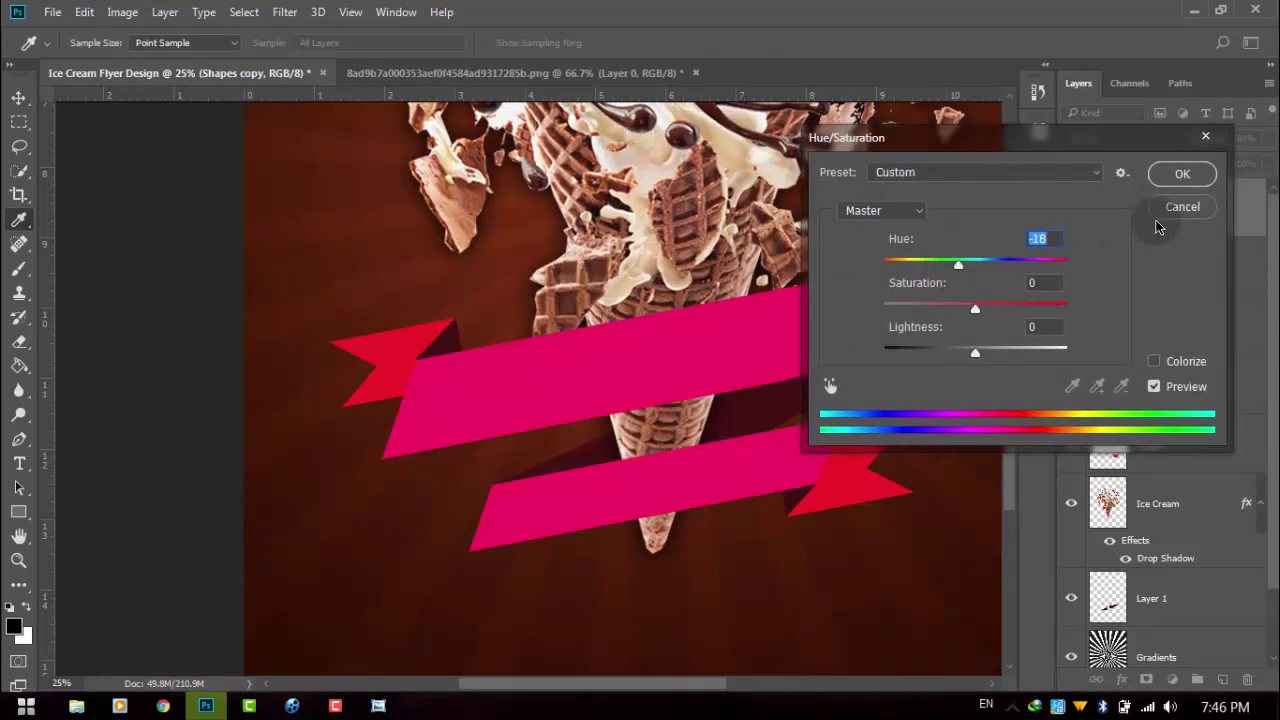
pyautogui.click(1196, 209)
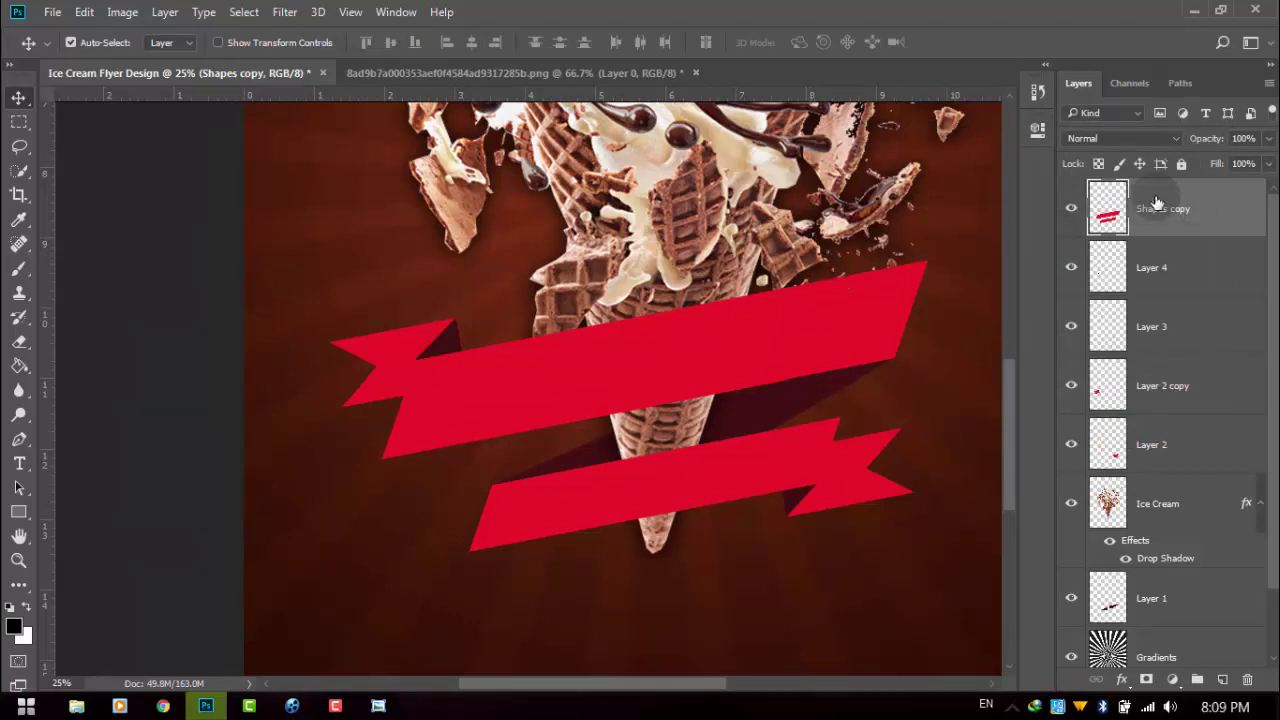
# Open Blending Options for Shapes copy and enable Gradient Overlay
pyautogui.rightClick(1175, 224)
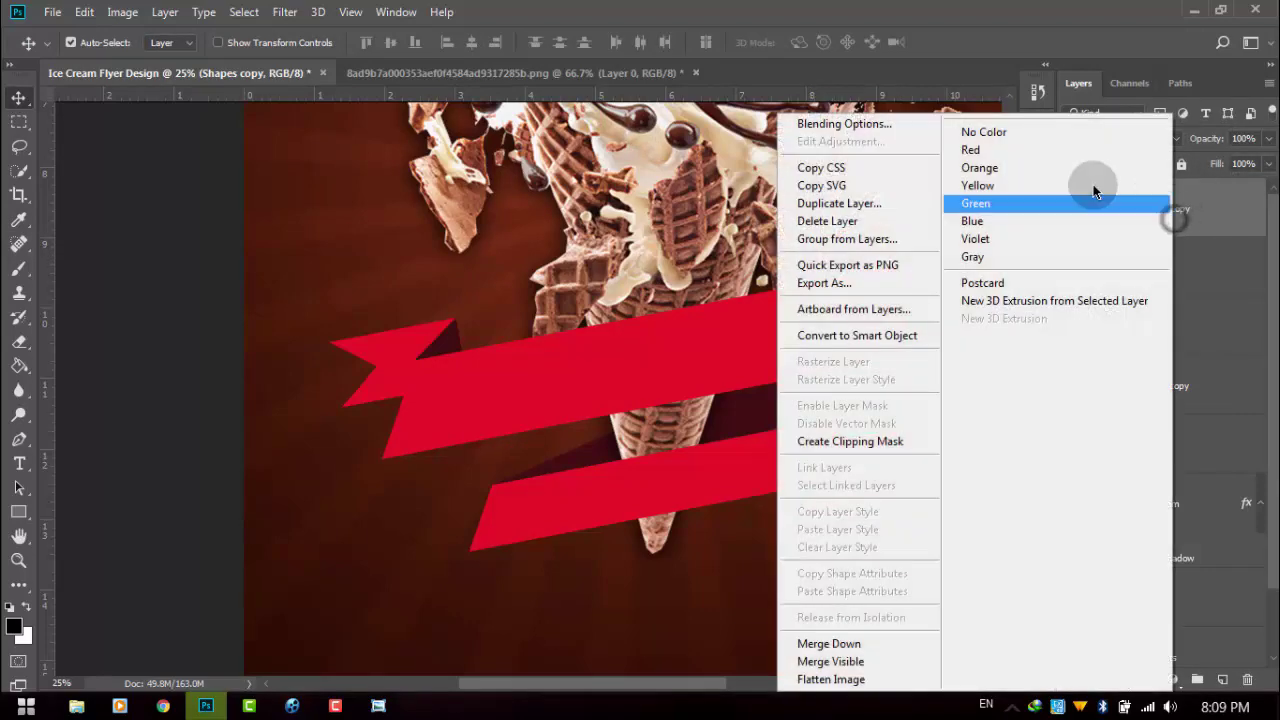
pyautogui.click(905, 126)
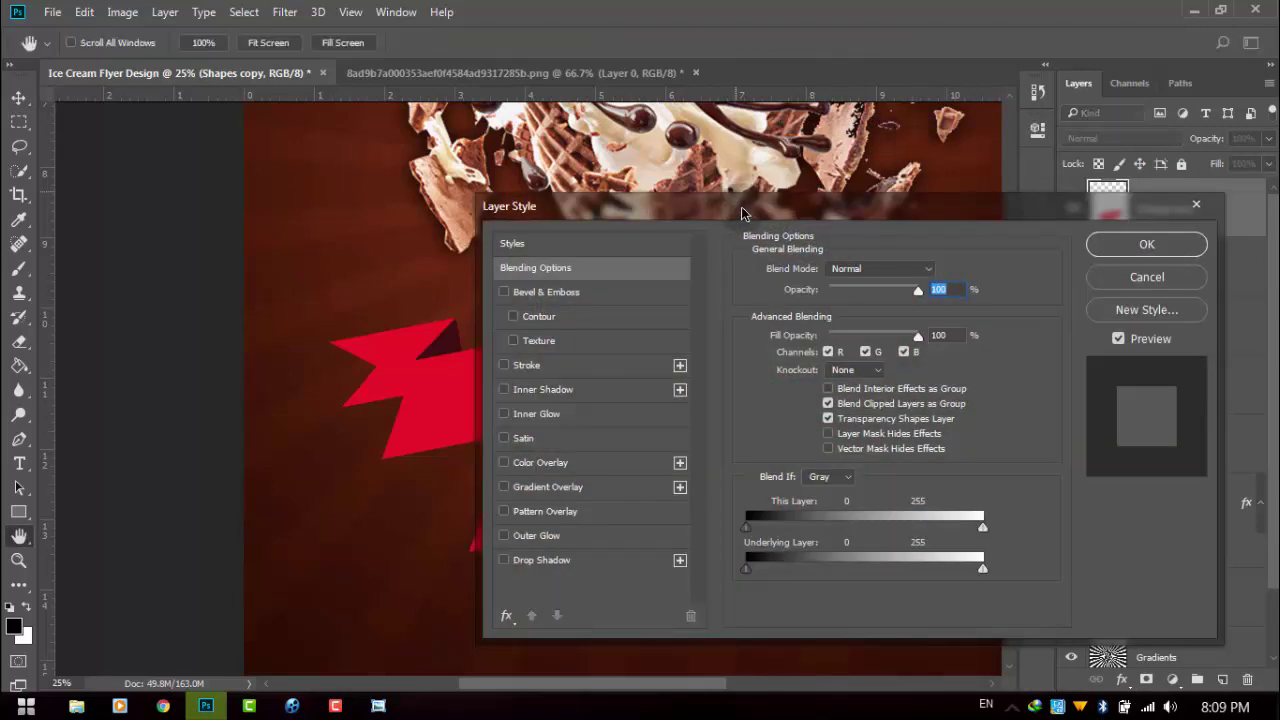
pyautogui.moveTo(743, 200); pyautogui.dragTo(1148, 14)
pyautogui.click(948, 294)
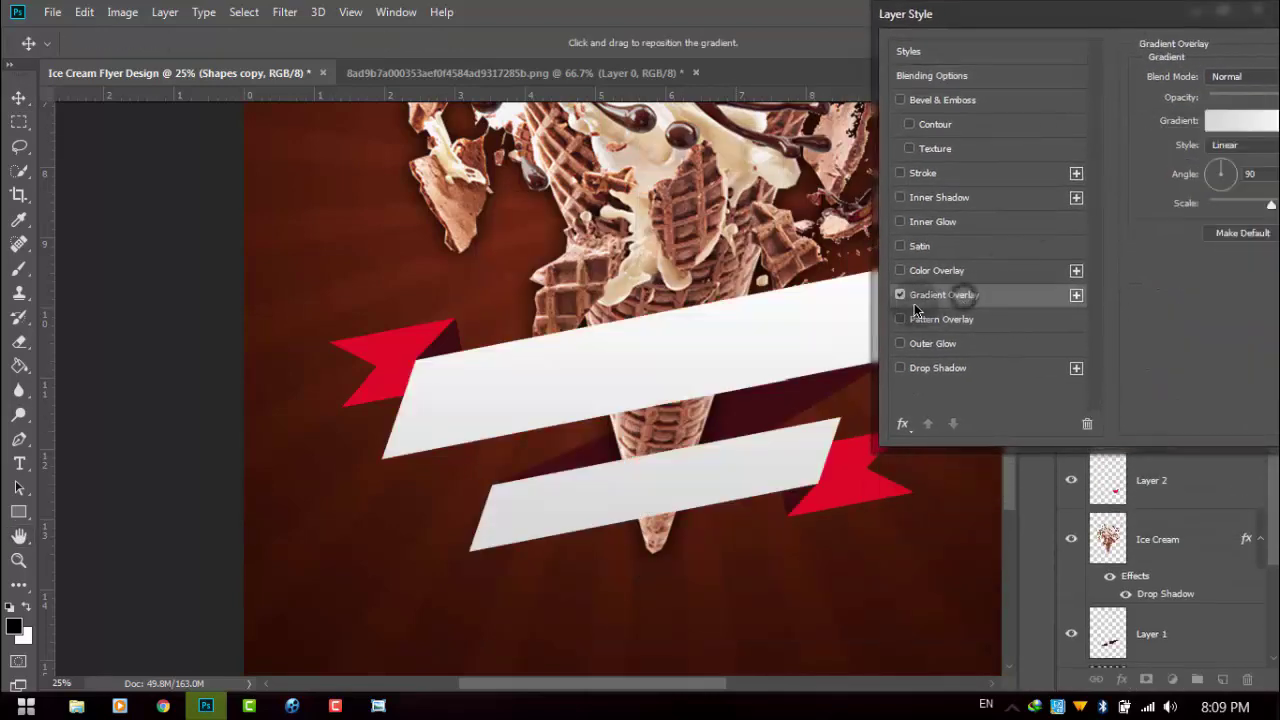
pyautogui.moveTo(1022, 33); pyautogui.dragTo(851, 52)
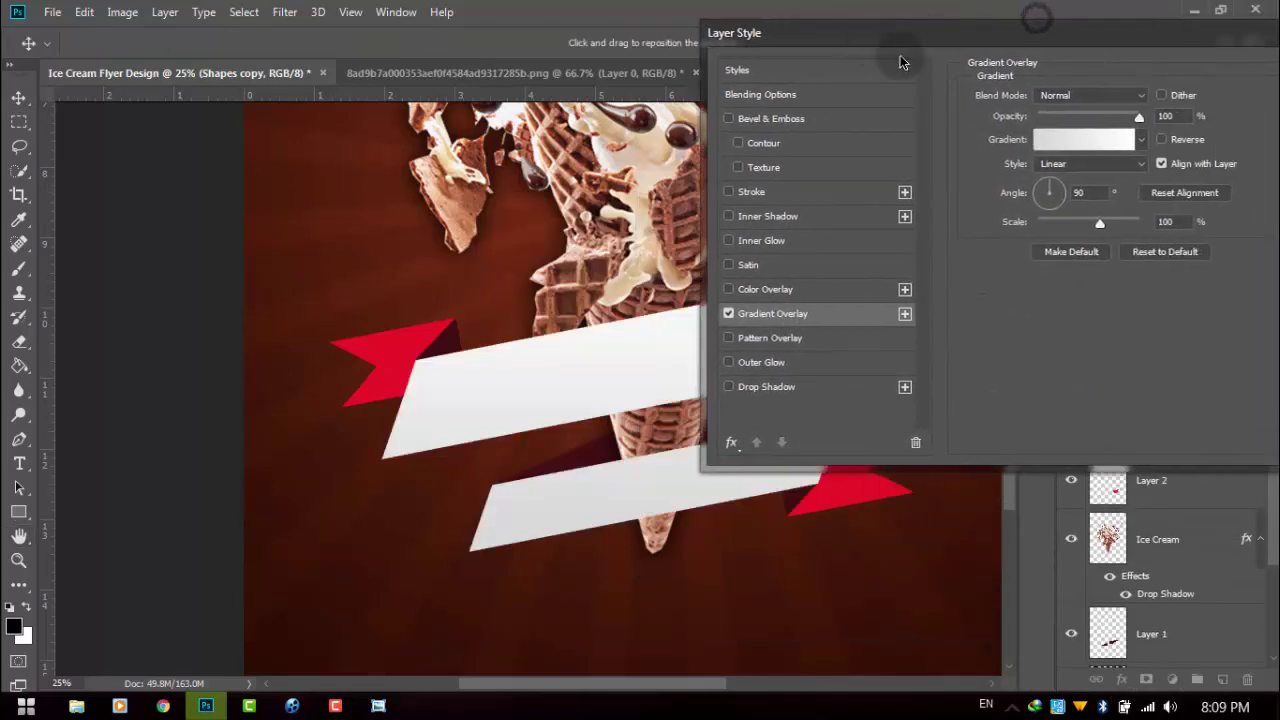
# Choose a crimson preset gradient for the overlay in the Gradient Editor
pyautogui.click(1057, 135)
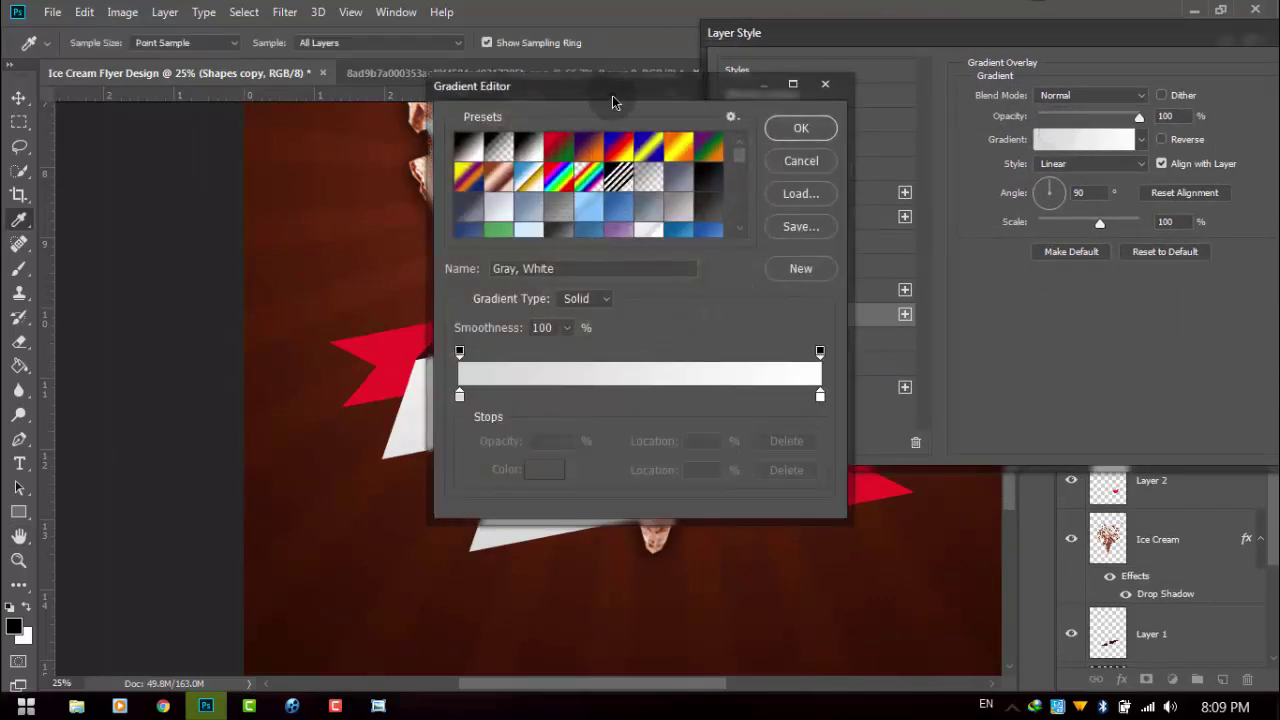
pyautogui.moveTo(606, 92); pyautogui.dragTo(889, 56)
pyautogui.scroll(-2, 880, 160)
pyautogui.scroll(-2, 878, 150)
pyautogui.scroll(-2, 878, 150)
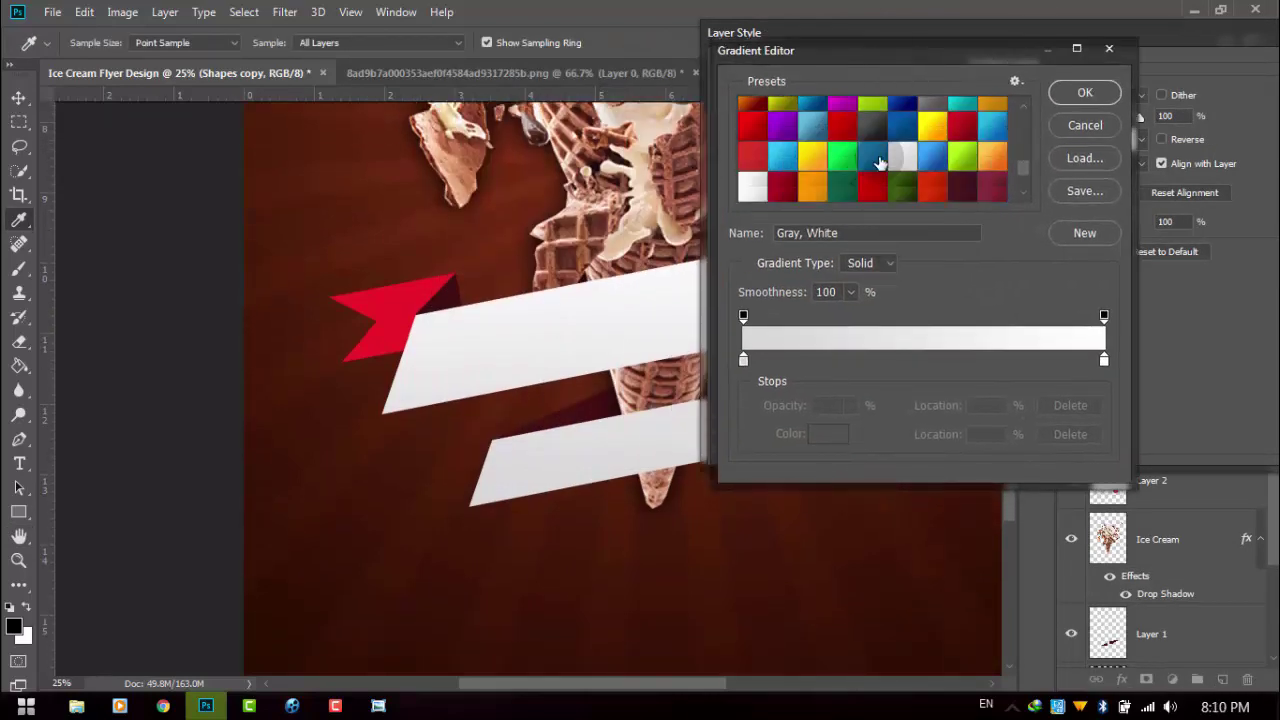
pyautogui.scroll(-1, 878, 150)
pyautogui.click(870, 185)
pyautogui.click(876, 155)
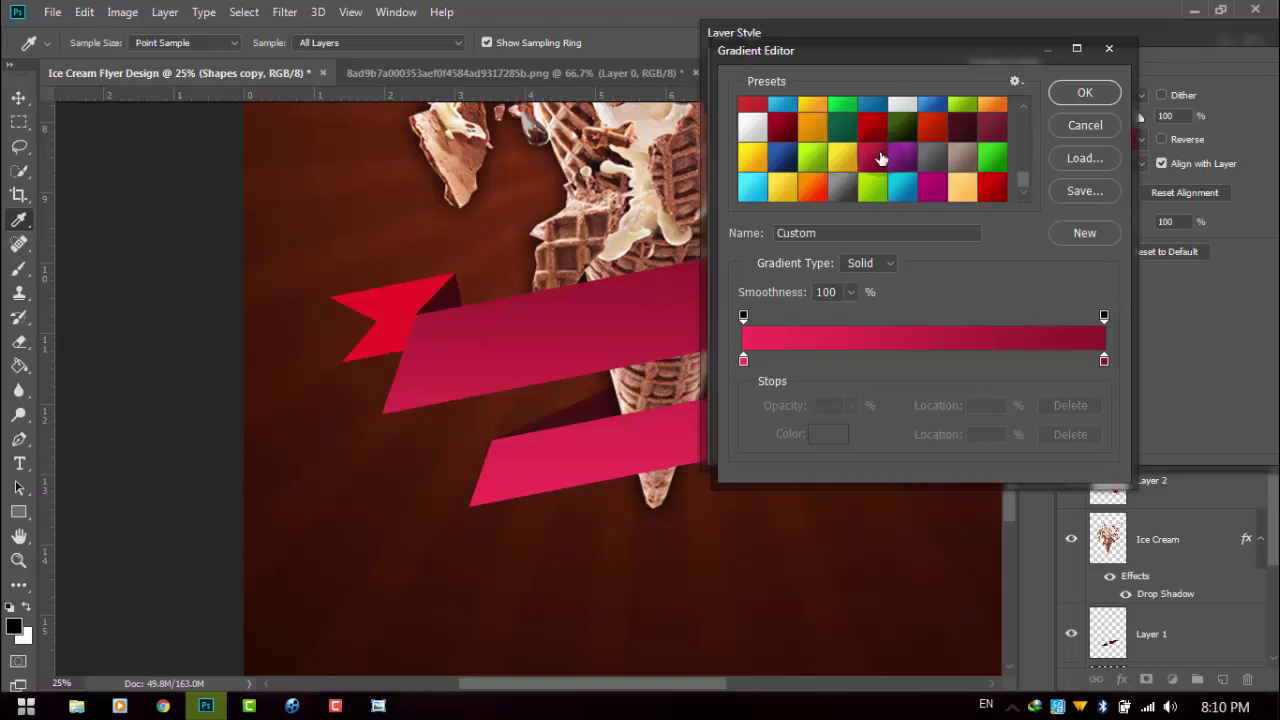
pyautogui.click(1084, 93)
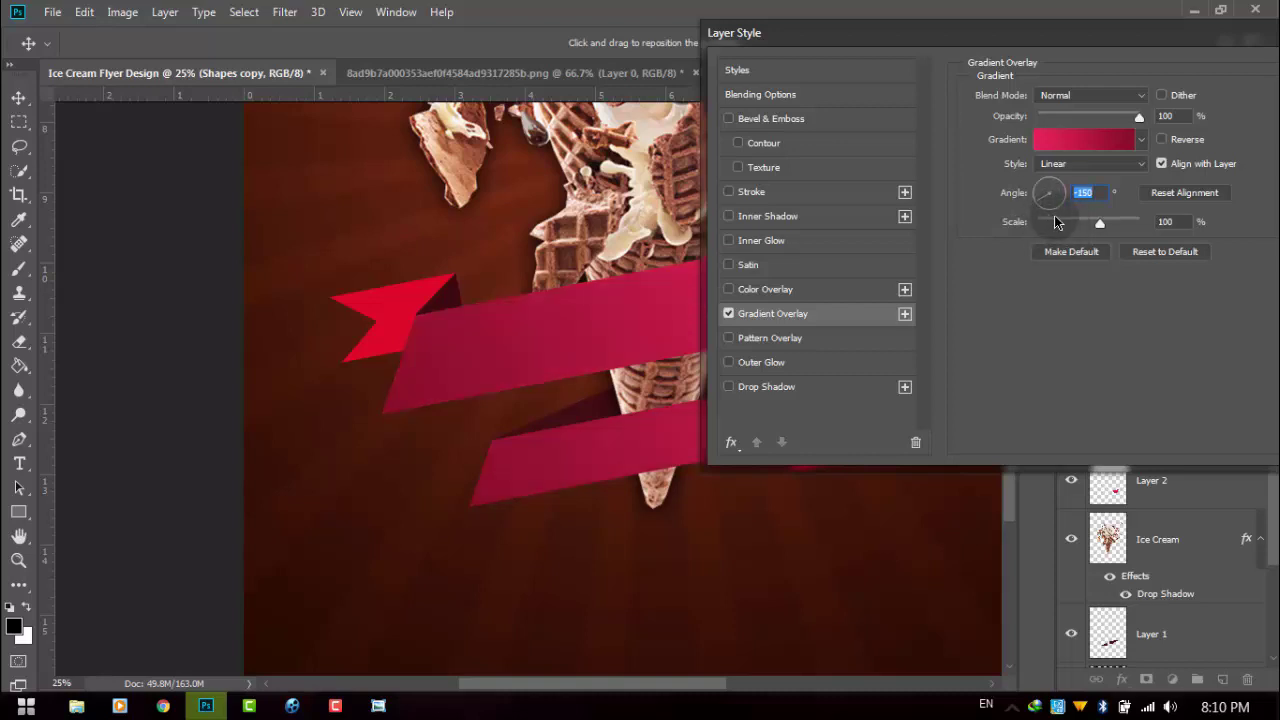
# Set the gradient overlay angle to -126° and confirm the layer style
pyautogui.moveTo(1050, 208); pyautogui.dragTo(1052, 210)
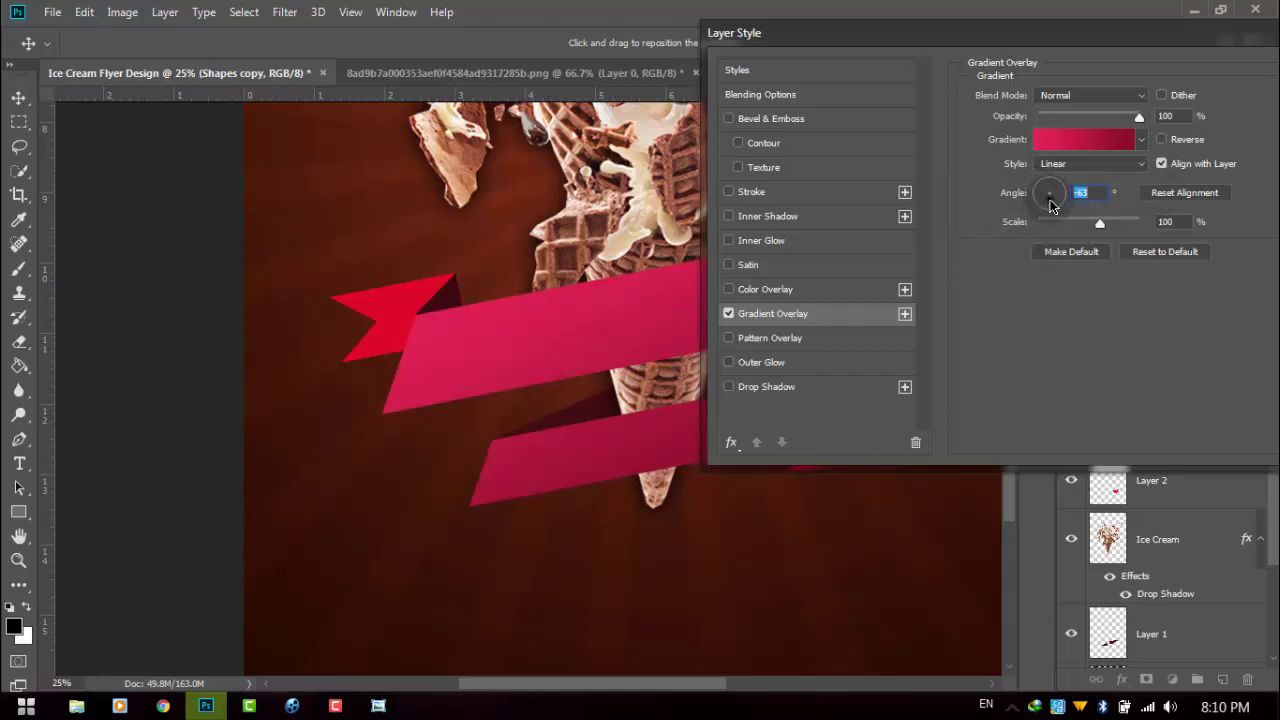
pyautogui.moveTo(1050, 206); pyautogui.dragTo(1052, 206)
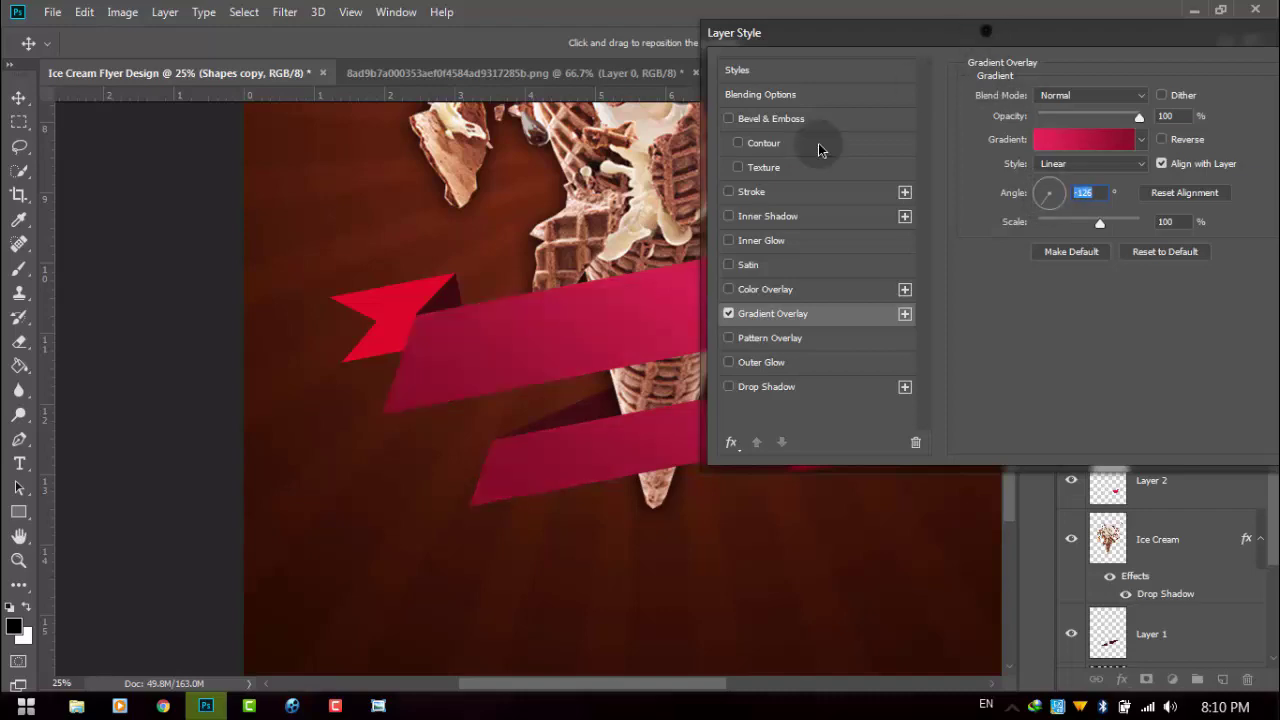
pyautogui.moveTo(983, 33); pyautogui.dragTo(353, 310)
pyautogui.moveTo(474, 310); pyautogui.dragTo(953, 150)
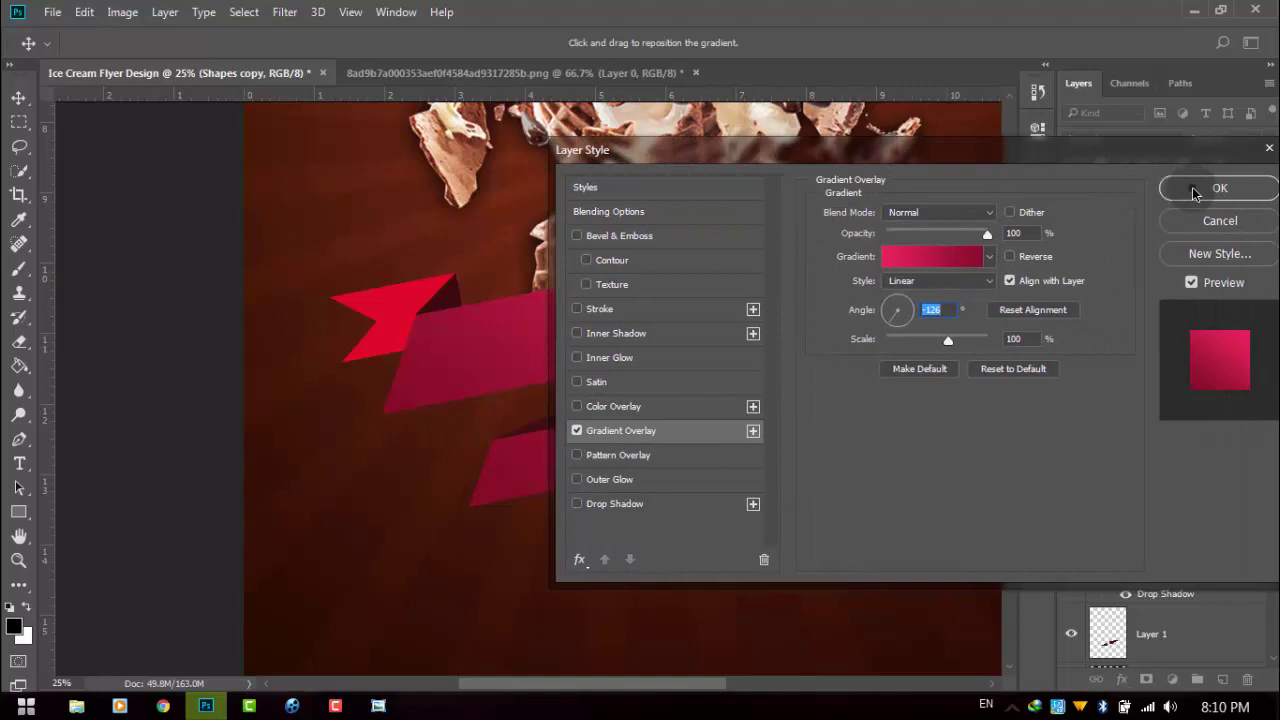
pyautogui.click(1192, 188)
# Select Layer 2 and, with the Paint Bucket, sample the ribbon's pink as the fill colour
pyautogui.scroll(1, 537, 252)
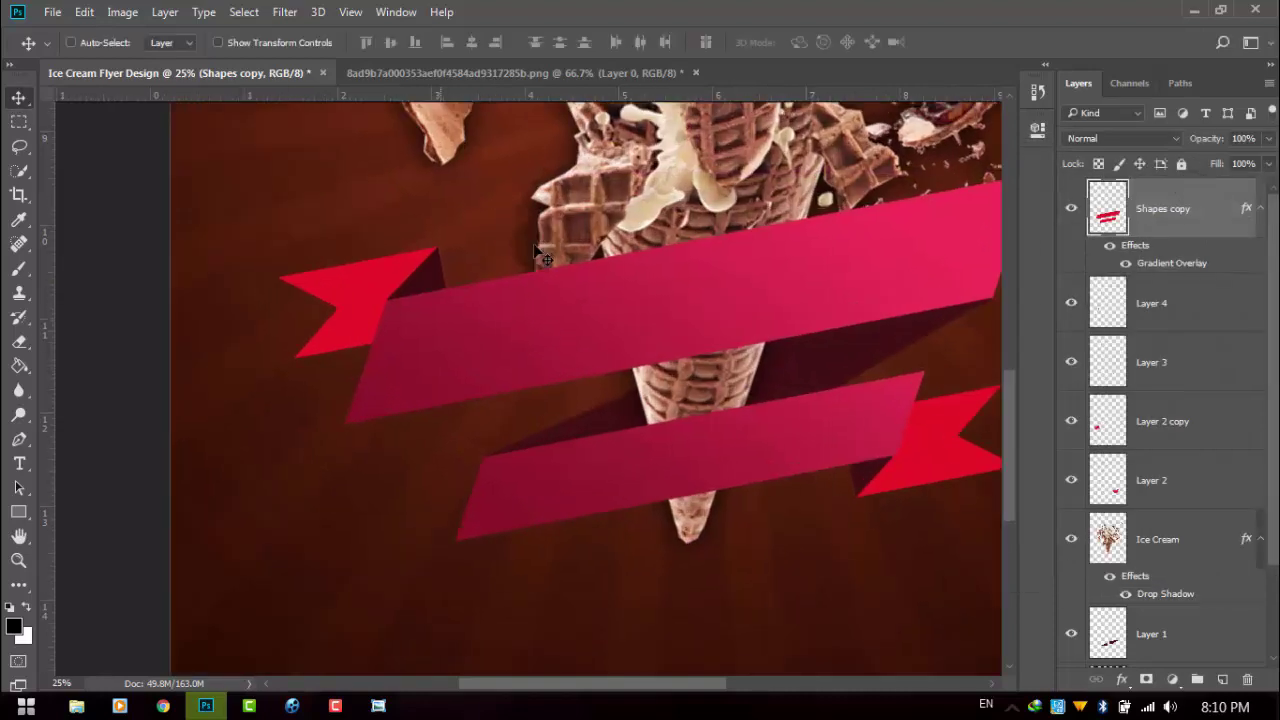
pyautogui.scroll(-1, 537, 252)
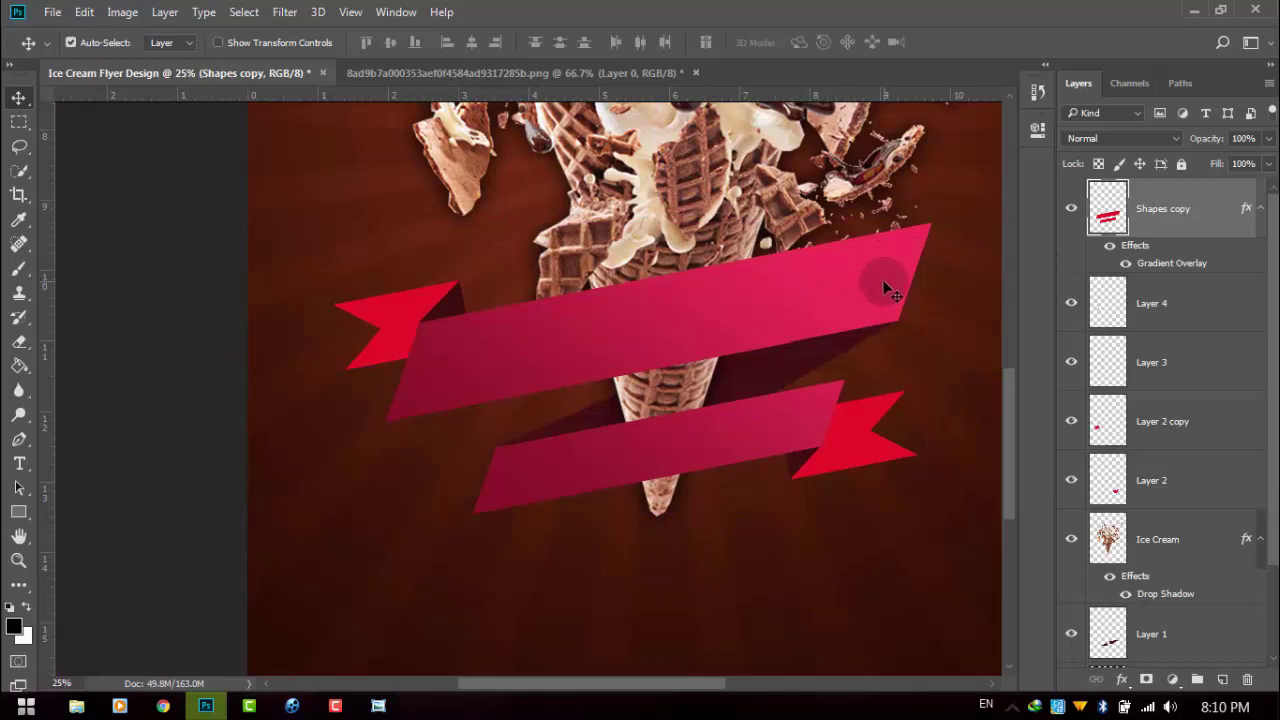
pyautogui.click(1152, 486)
pyautogui.click(1070, 484)
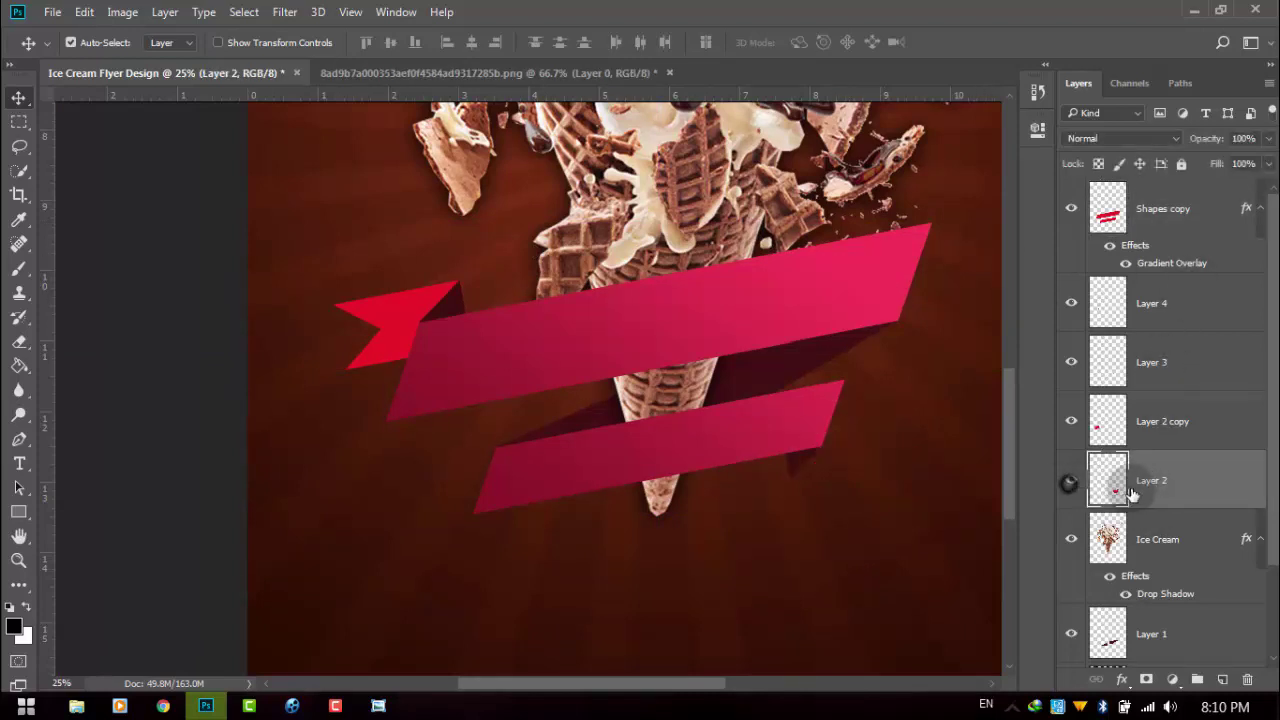
pyautogui.click(22, 368)
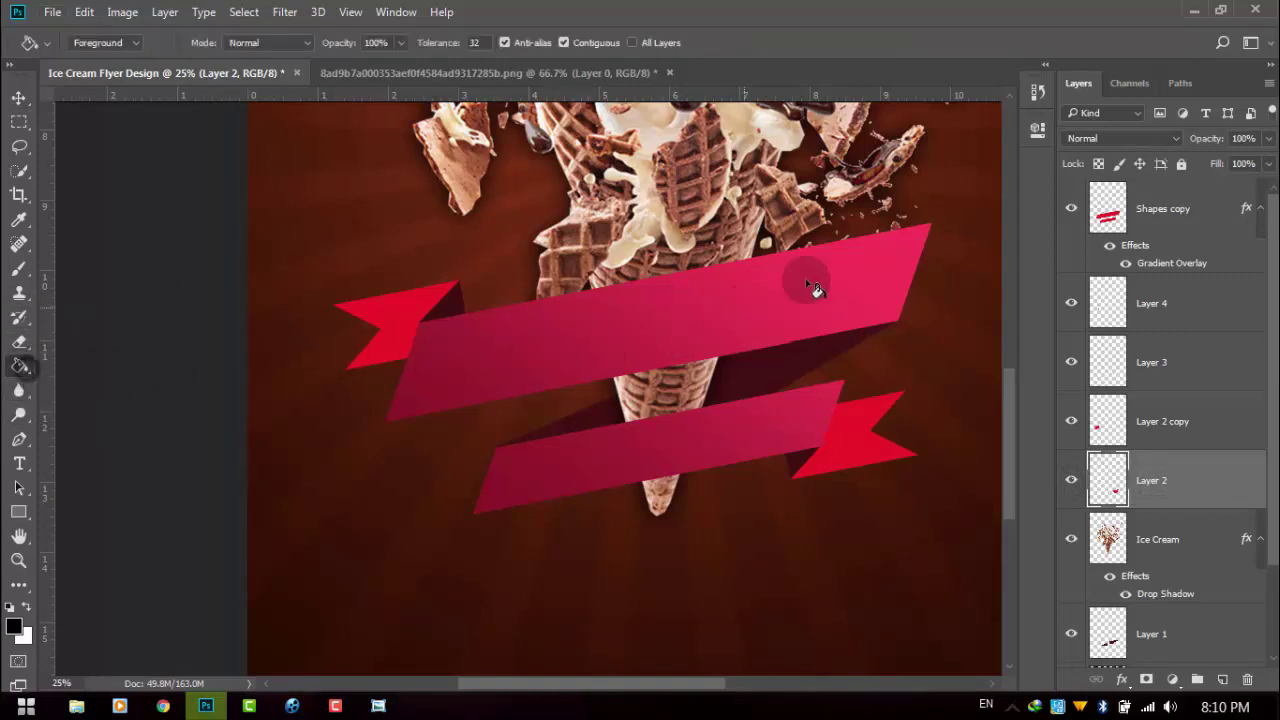
pyautogui.moveTo(812, 403); pyautogui.dragTo(843, 433)
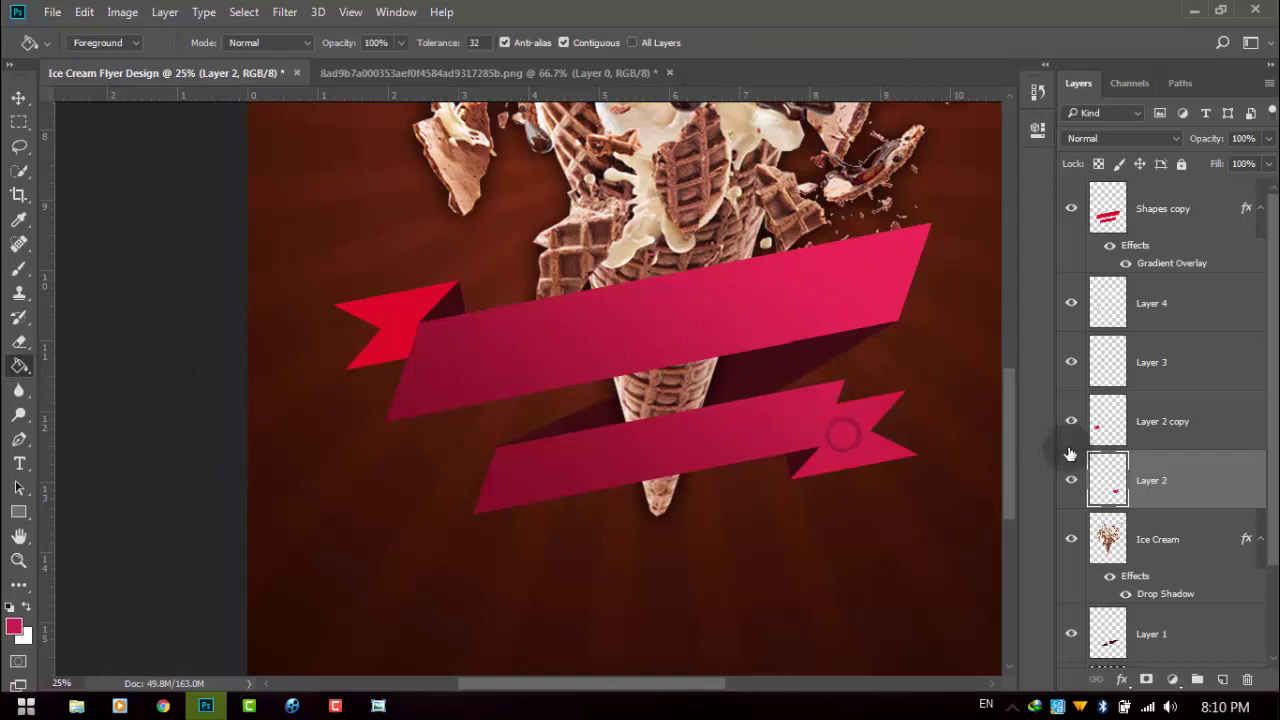
# Fill the left flag on Layer 2 copy and the lower right flag with the ribbon pink
pyautogui.click(1150, 418)
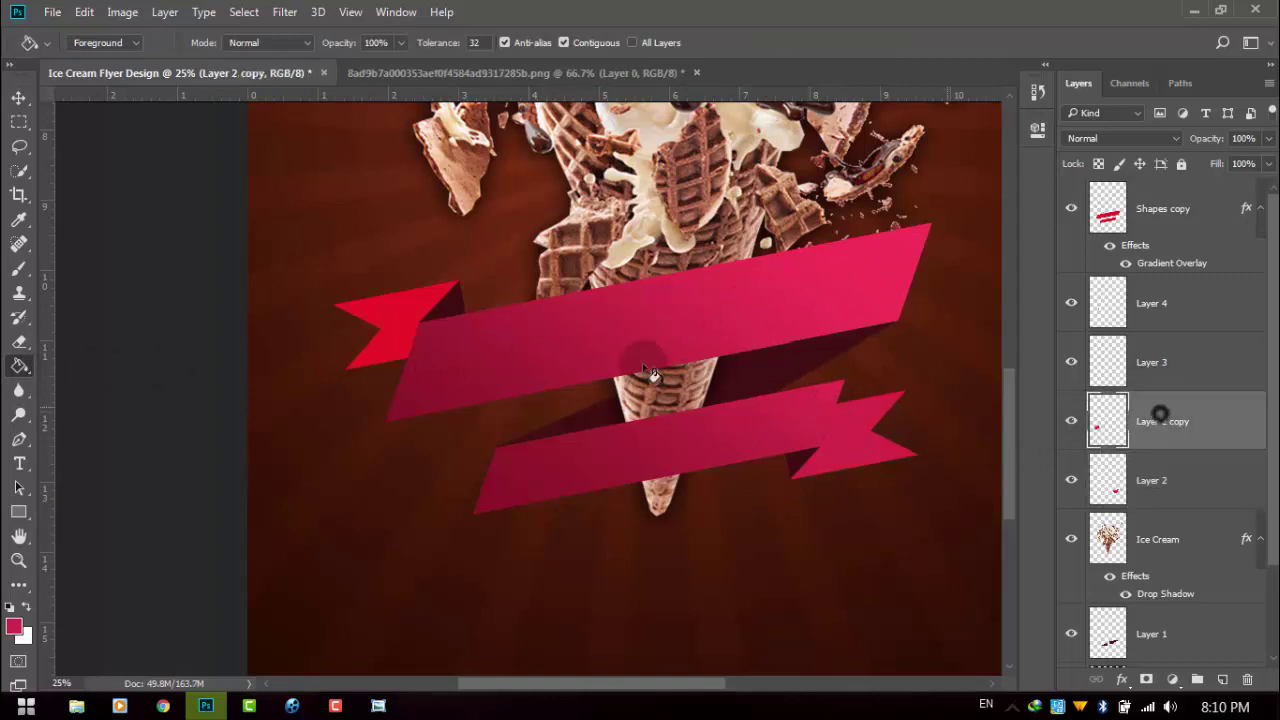
pyautogui.click(407, 328)
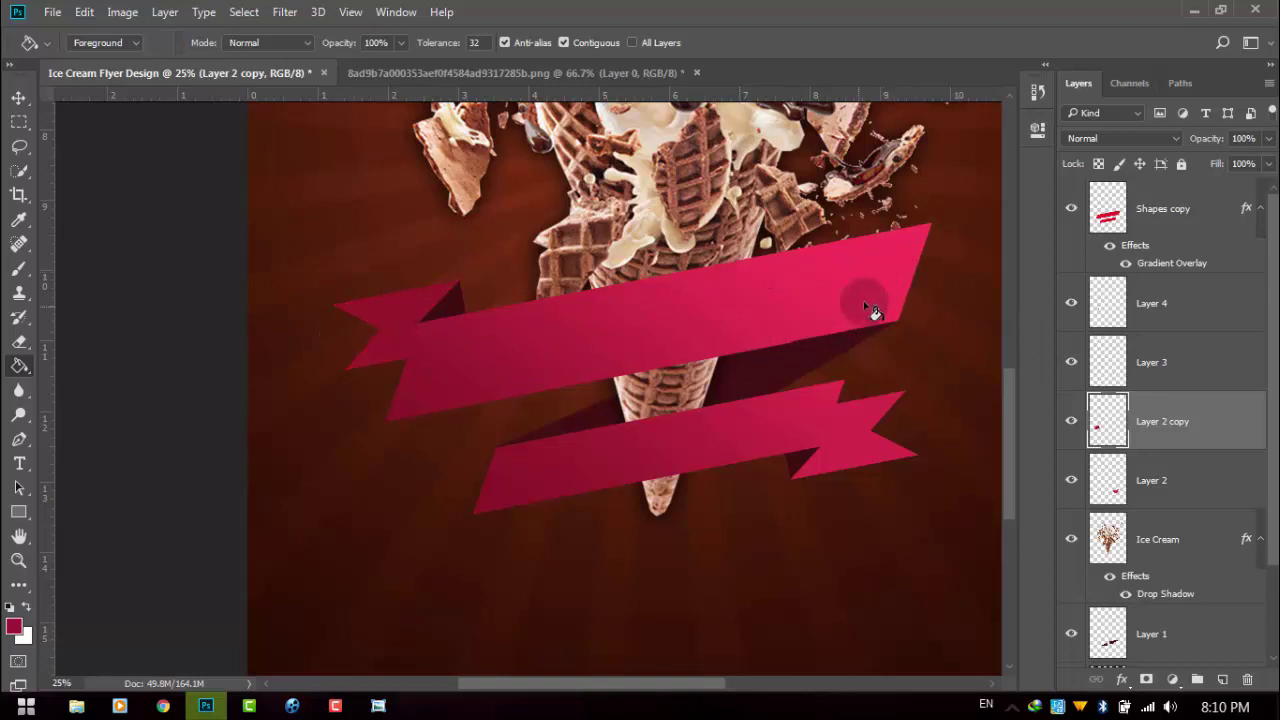
pyautogui.click(617, 362)
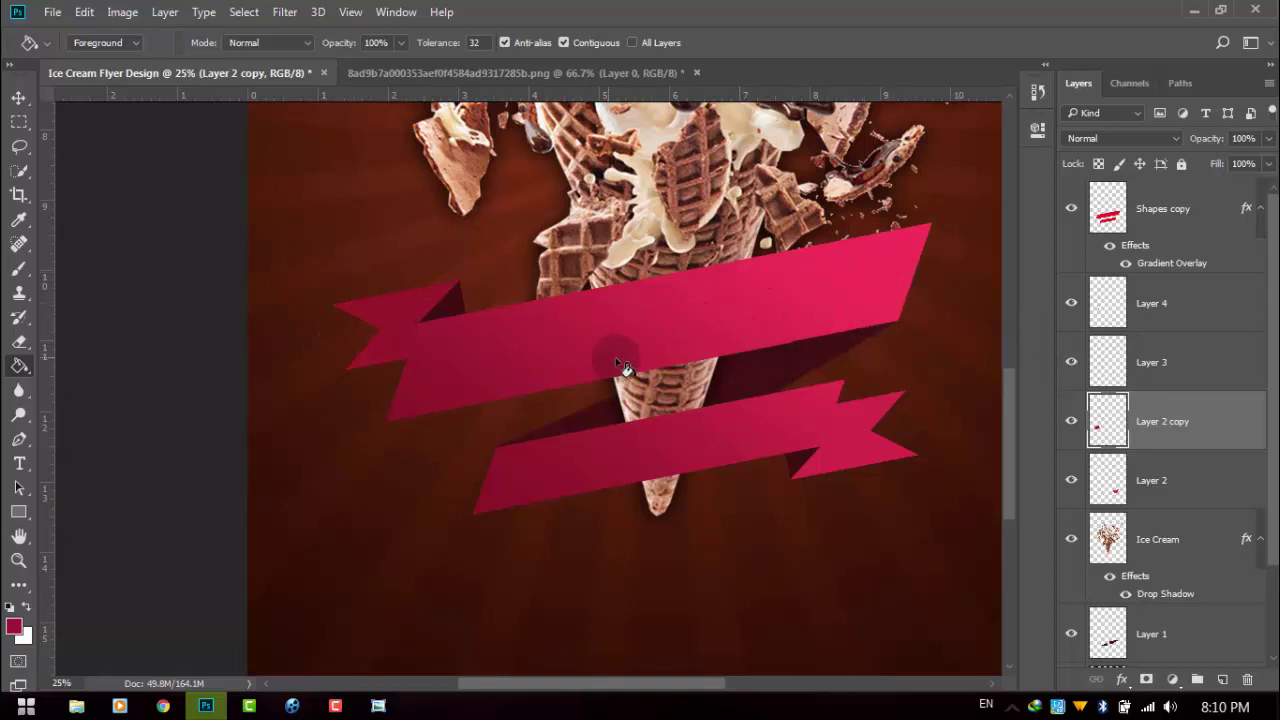
pyautogui.click(866, 444)
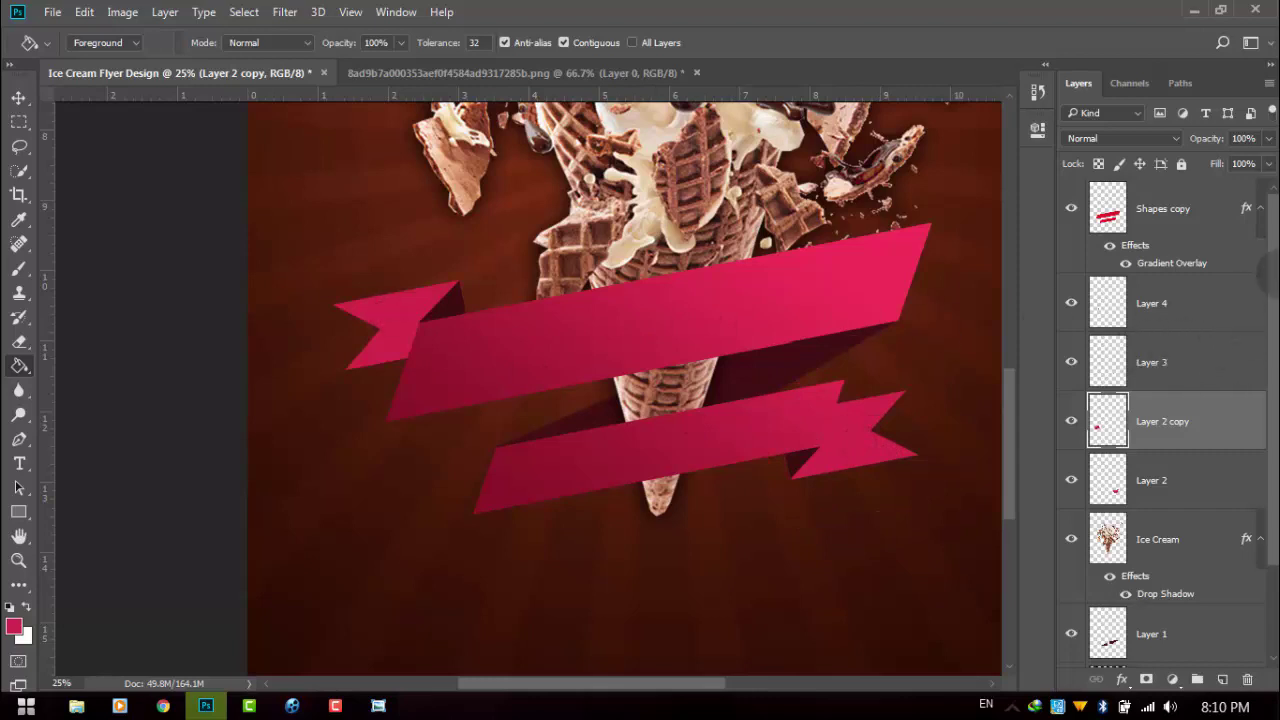
# Select Layer 4 and Layer 3 together in the Layers panel
pyautogui.scroll(-2, 1128, 338)
pyautogui.scroll(2, 1128, 342)
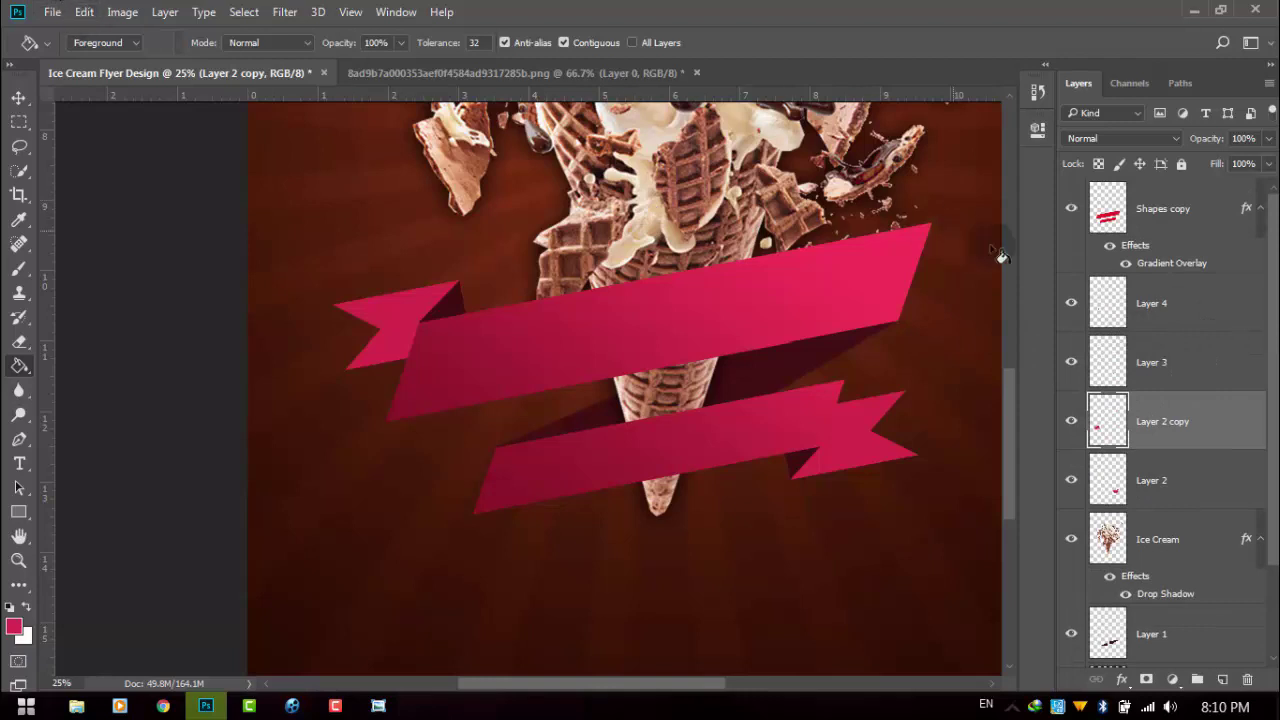
pyautogui.click(1104, 218)
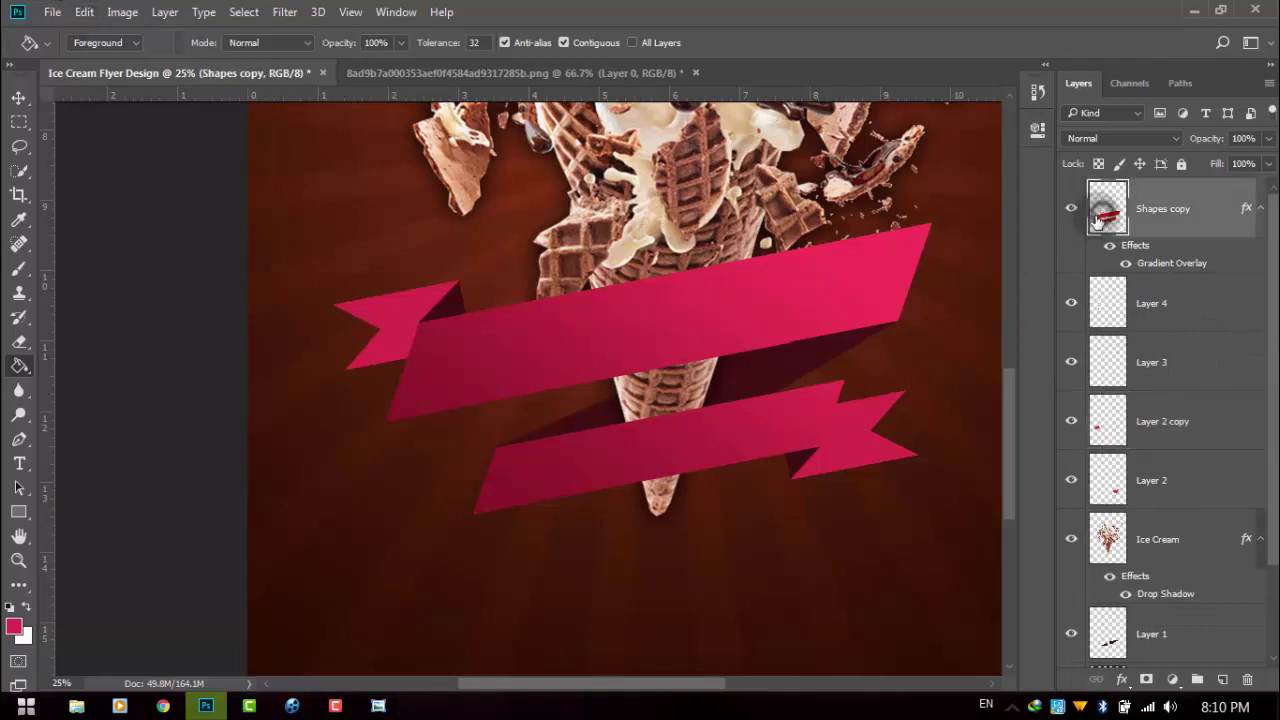
pyautogui.click(1150, 424)
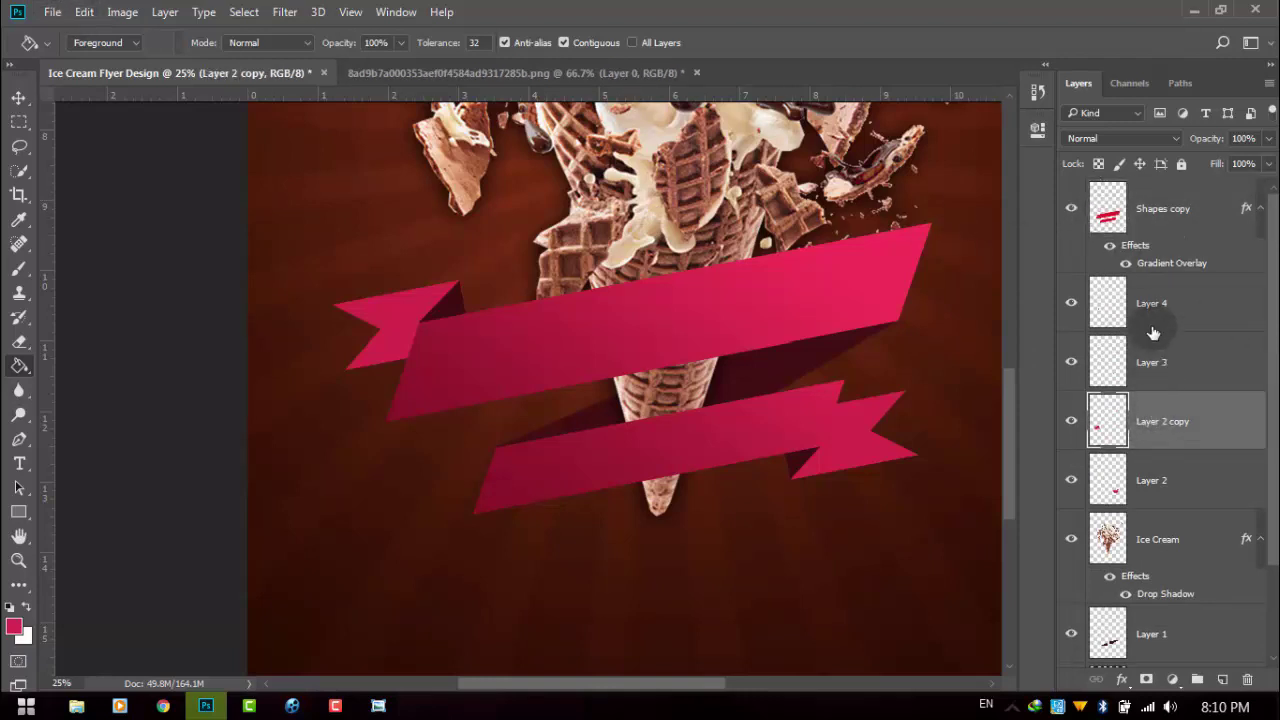
pyautogui.click(1151, 316)
pyautogui.keyDown('ctrl'); pyautogui.click(1157, 365); pyautogui.keyUp('ctrl')
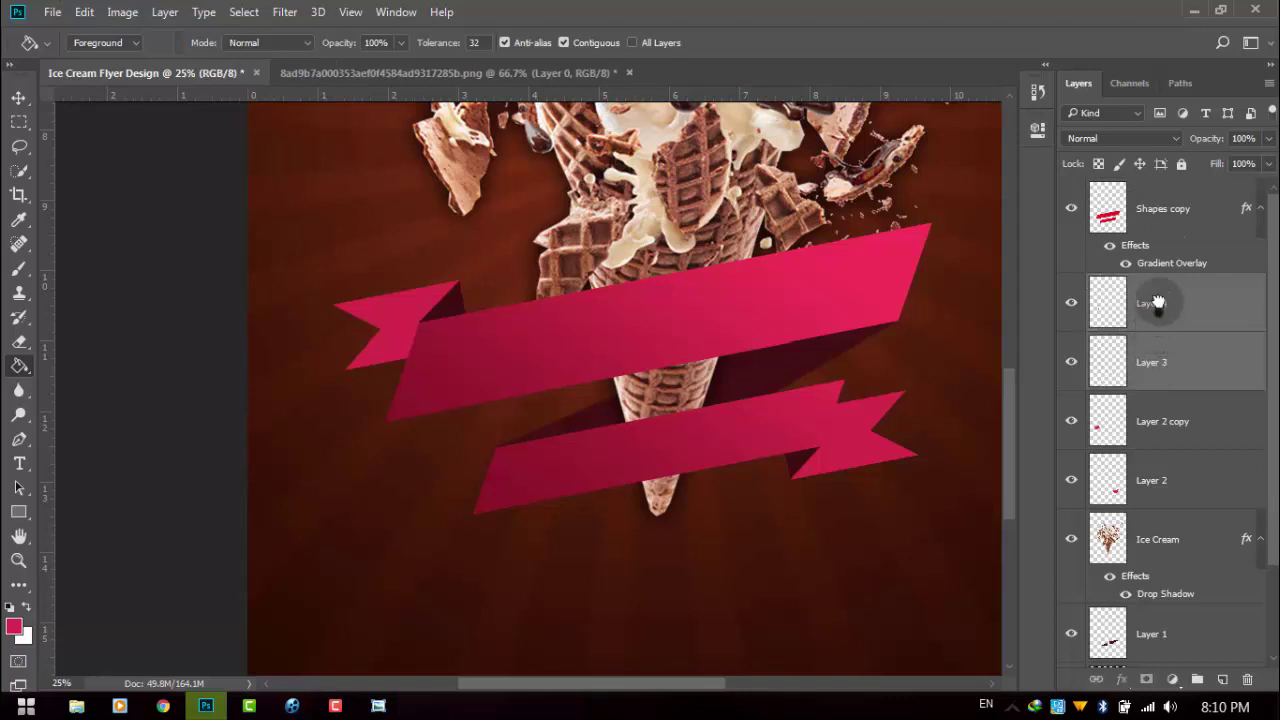
# Move Layer 4 and Layer 3 above Shapes copy and check Layer 3's fold effect
pyautogui.moveTo(1157, 303); pyautogui.dragTo(1158, 194)
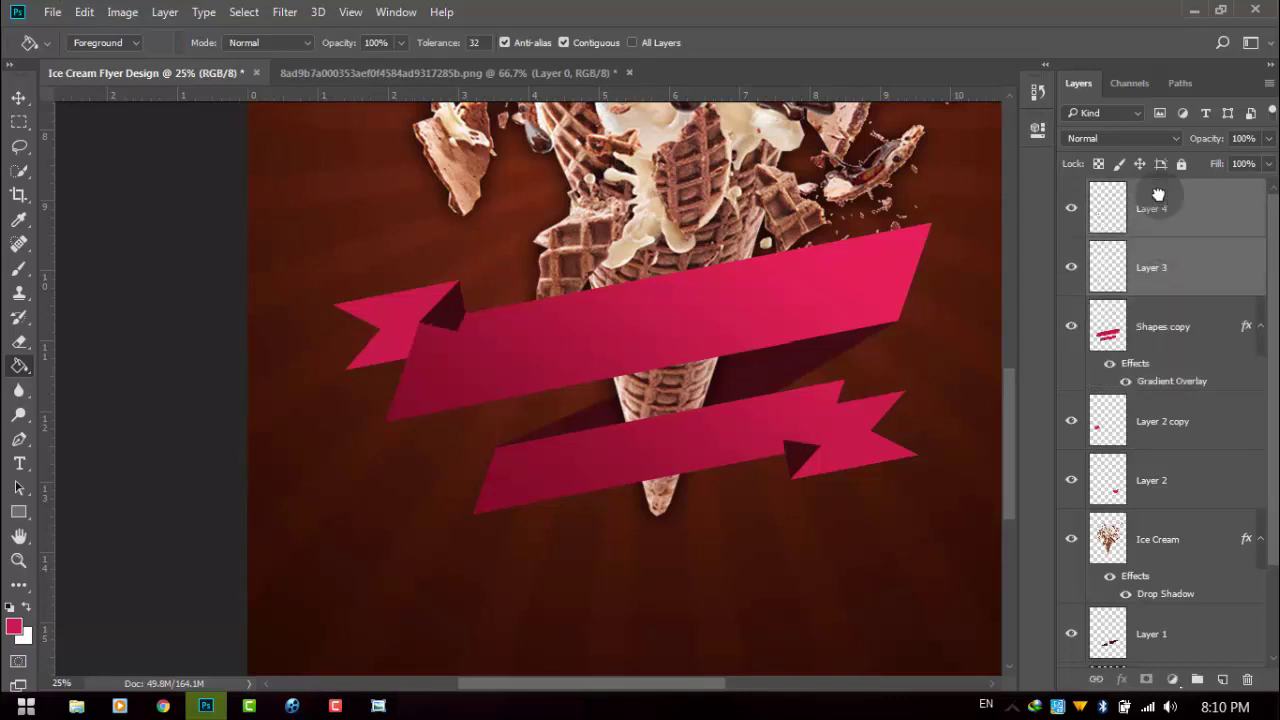
pyautogui.keyDown('ctrl'); pyautogui.click(1118, 342); pyautogui.keyUp('ctrl')
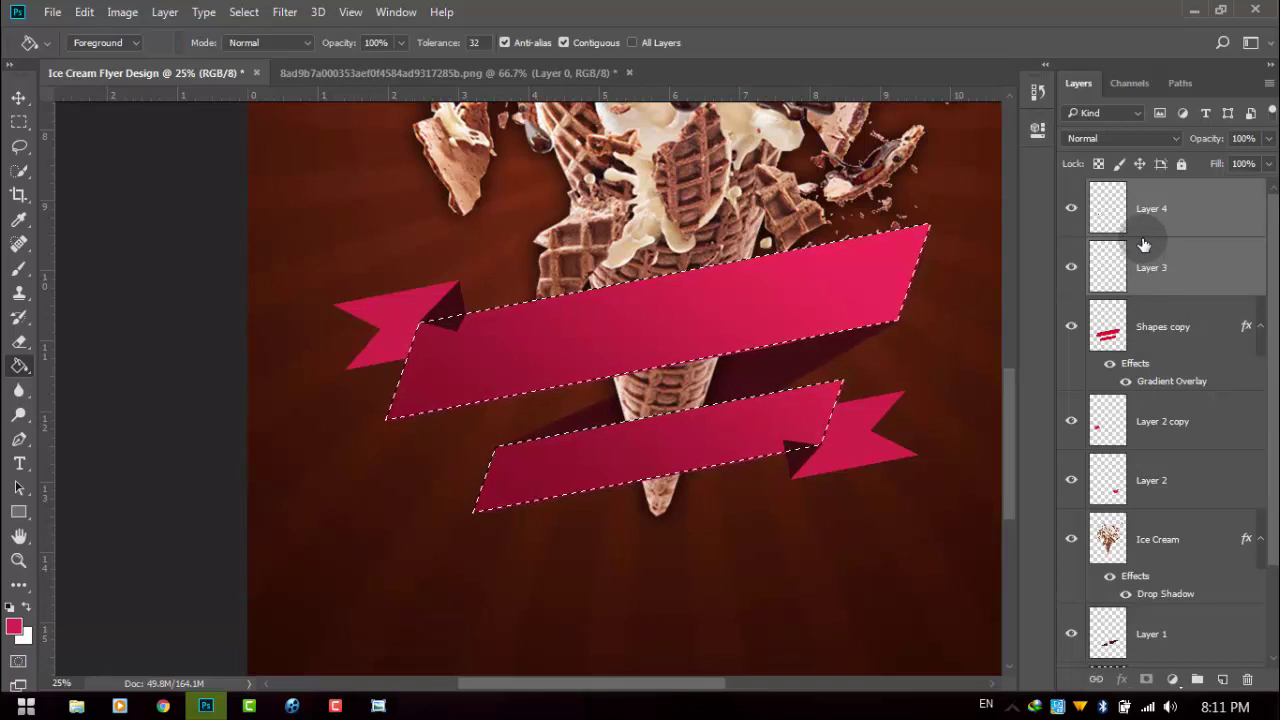
pyautogui.click(1170, 212)
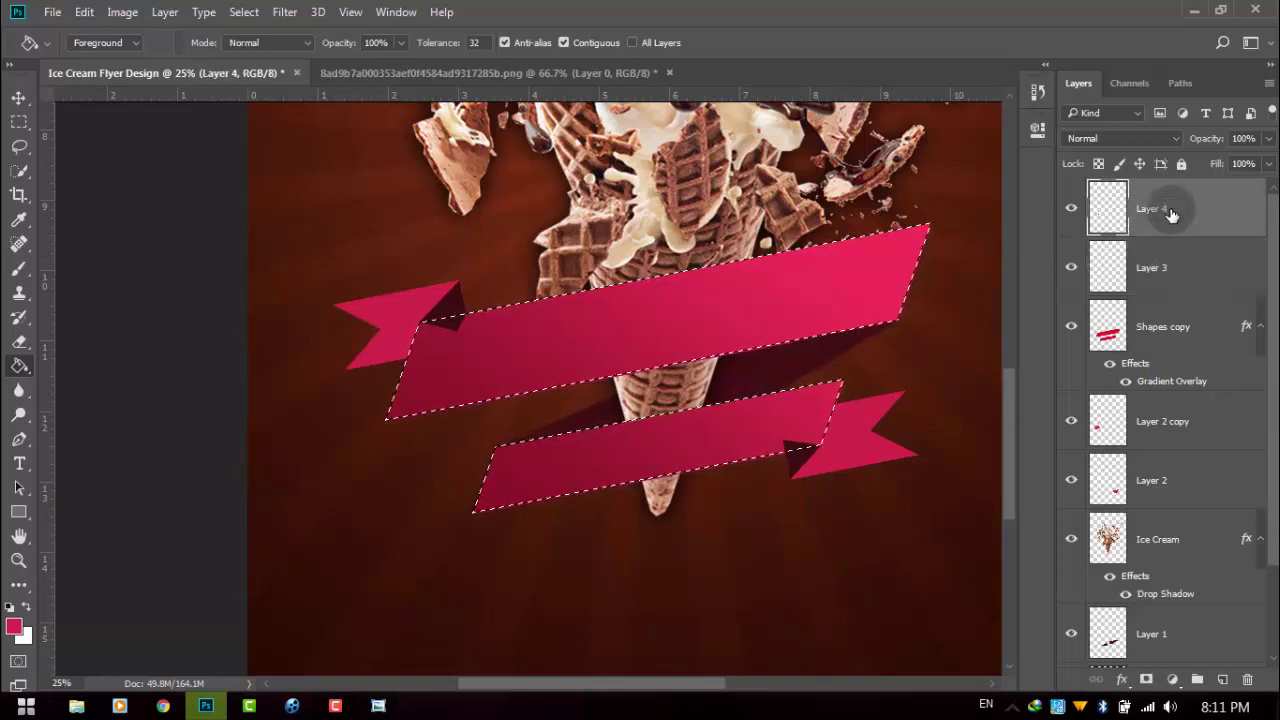
pyautogui.click(1170, 246)
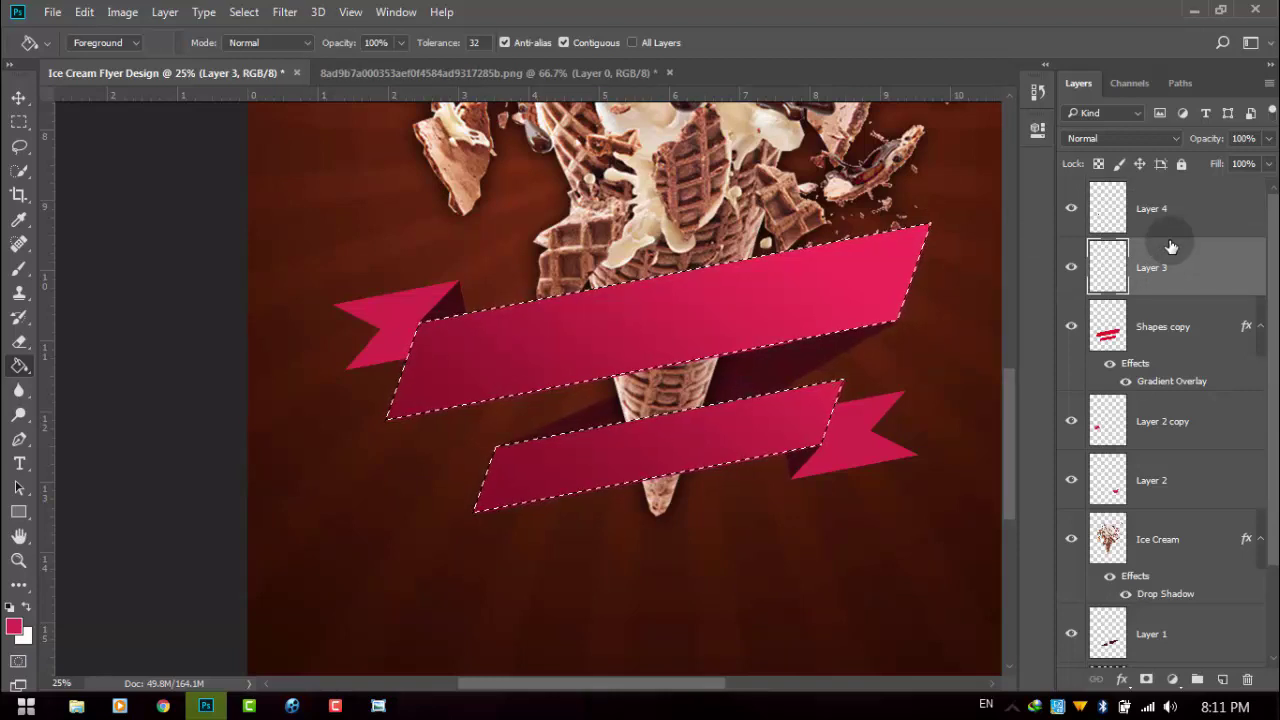
pyautogui.hotkey('ctrl', 'd')
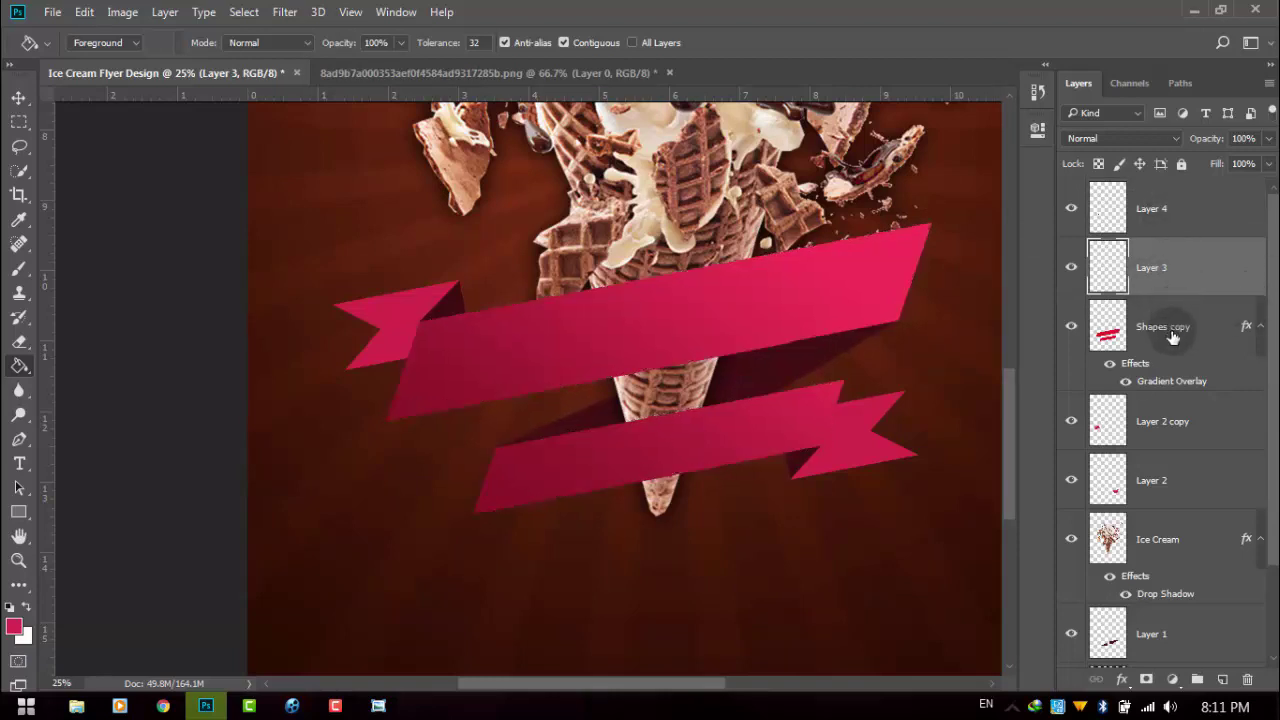
pyautogui.click(1072, 270)
pyautogui.click(1072, 268)
pyautogui.click(1163, 212)
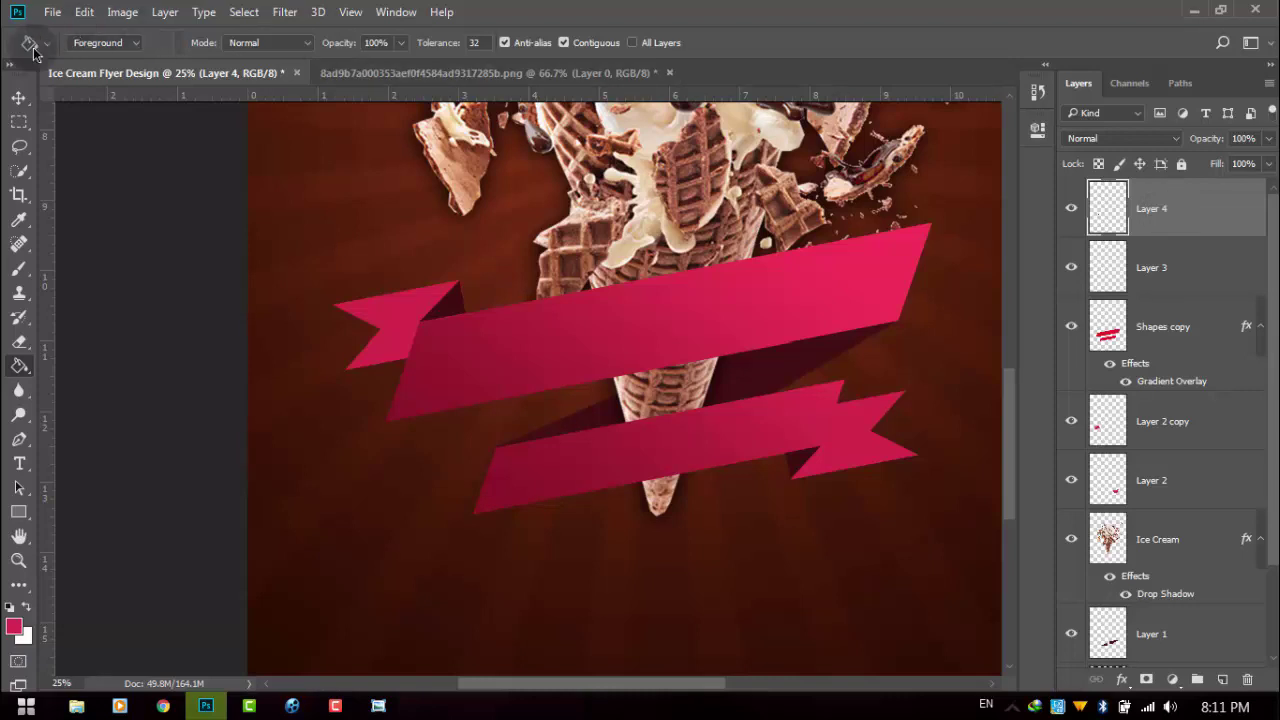
# Select Shapes copy, Layer 2 copy and Layer 2 together for merging
pyautogui.click(20, 99)
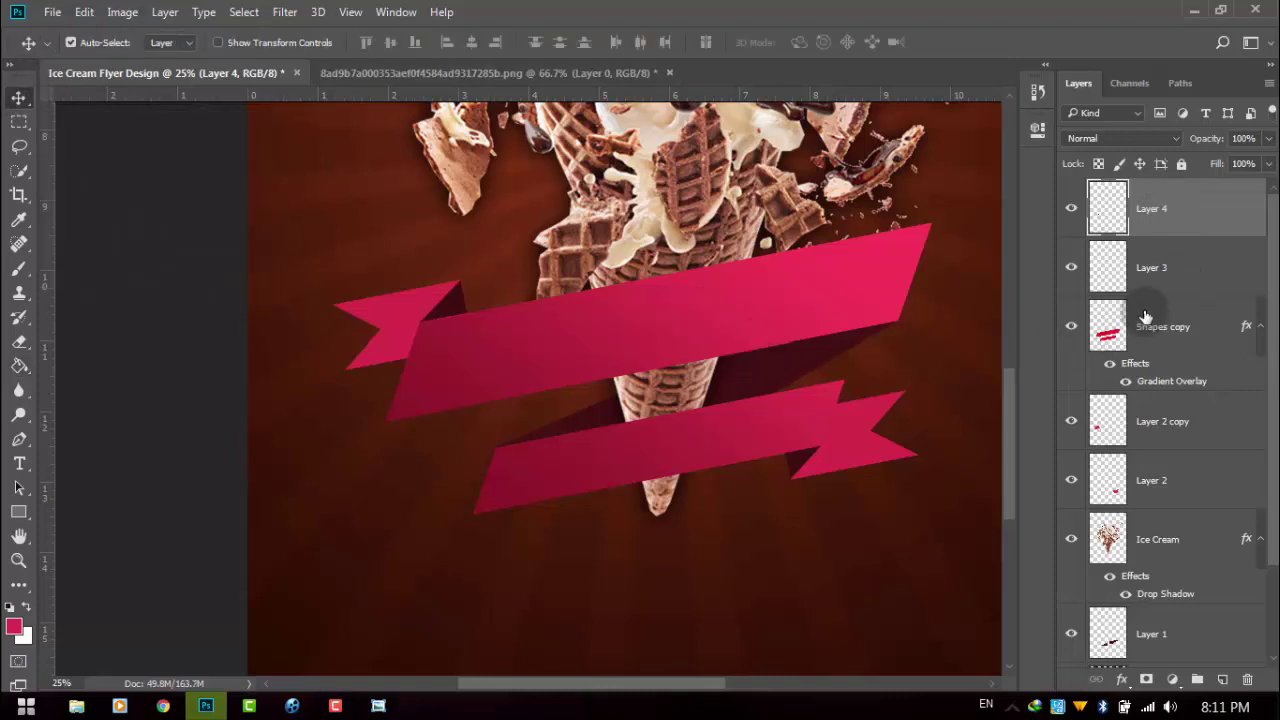
pyautogui.click(1142, 338)
pyautogui.keyDown('shift'); pyautogui.click(1152, 481); pyautogui.keyUp('shift')
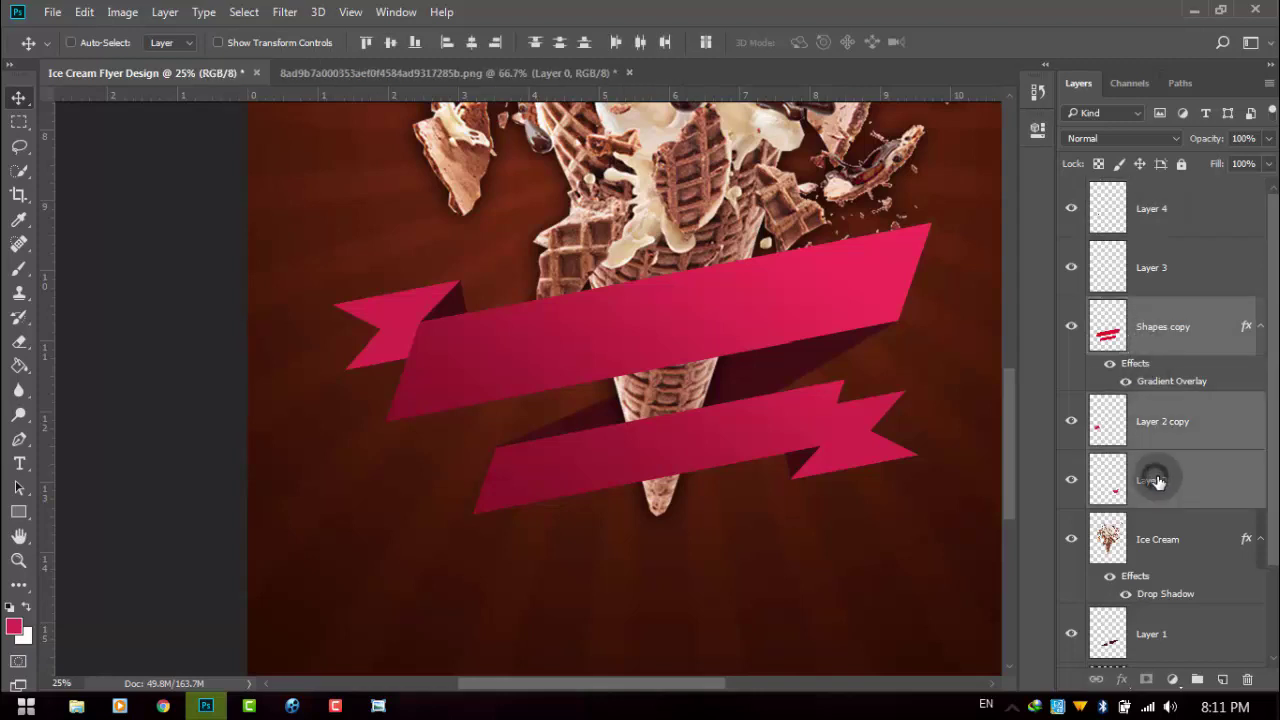
pyautogui.hotkey('ctrl', 'e')
# Merge the flag layers into the ribbon and colorize it with Hue 0, Saturation 25
pyautogui.rightClick(1222, 331)
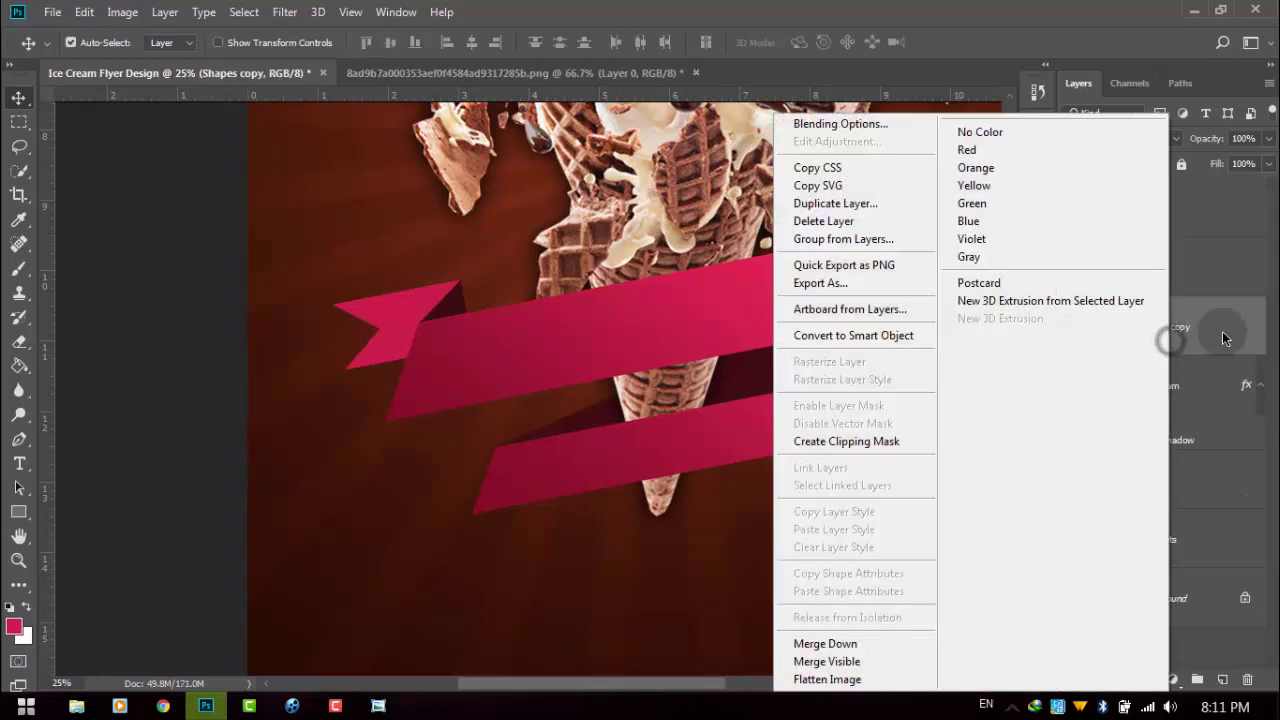
pyautogui.click(1222, 331)
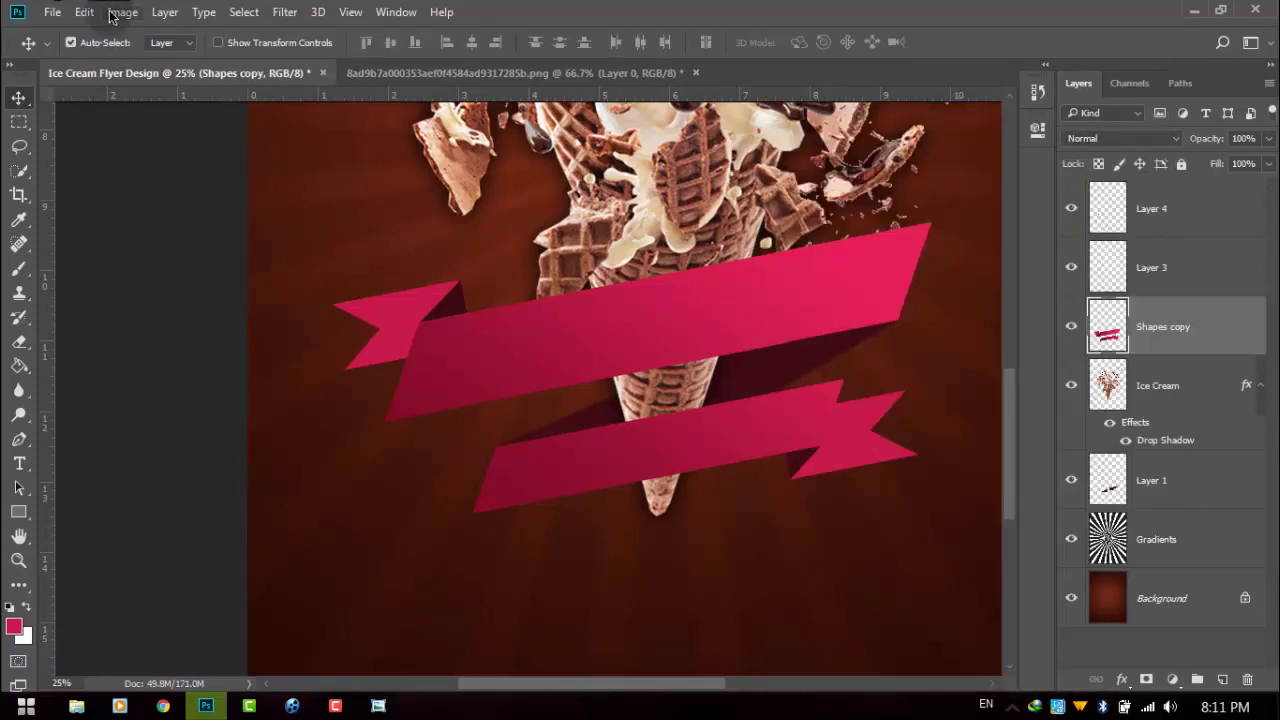
pyautogui.click(118, 12)
pyautogui.click(390, 158)
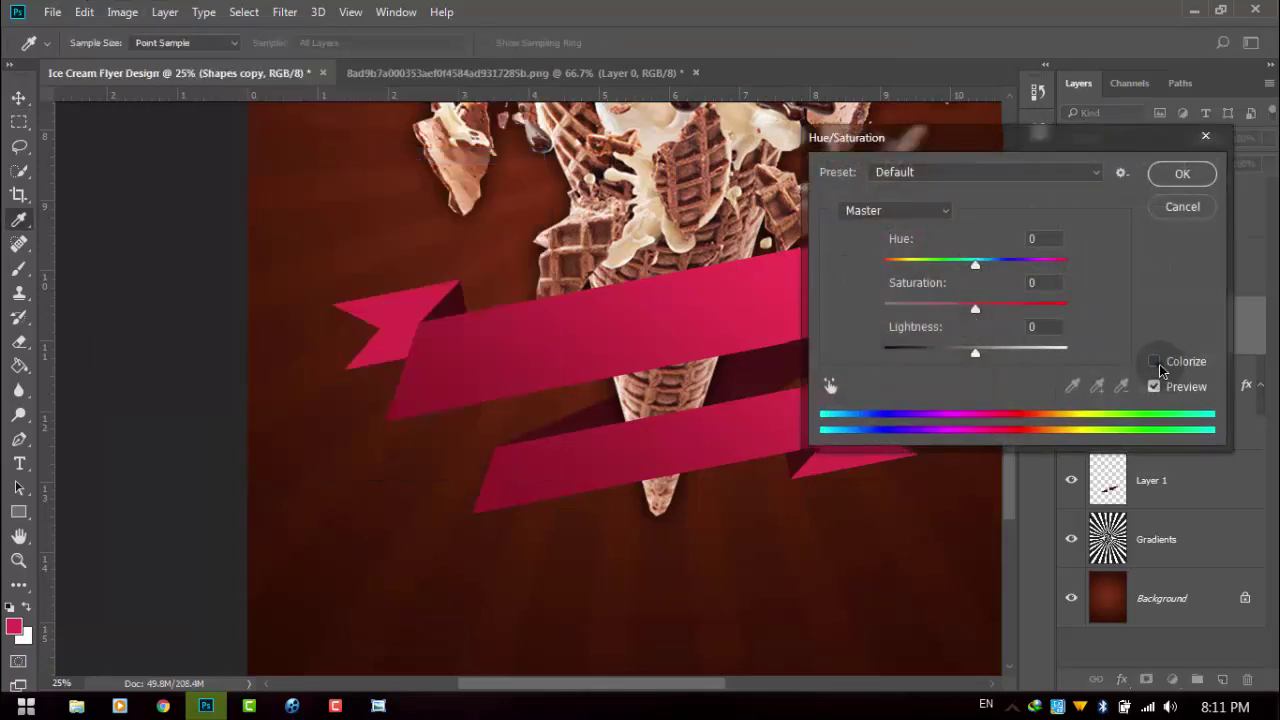
pyautogui.click(1154, 361)
pyautogui.moveTo(995, 262); pyautogui.dragTo(958, 264)
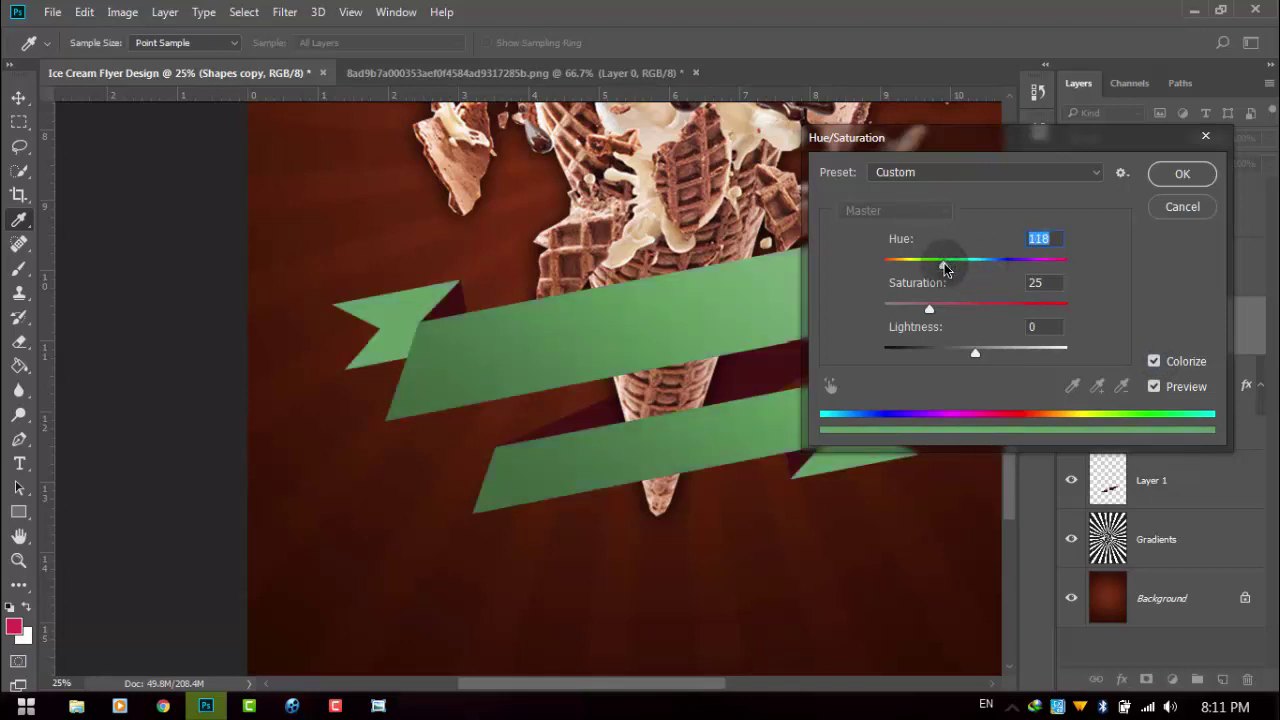
pyautogui.moveTo(906, 268)
pyautogui.mouseDown()
pyautogui.moveTo(1060, 268)
pyautogui.moveTo(862, 273)
pyautogui.mouseUp()
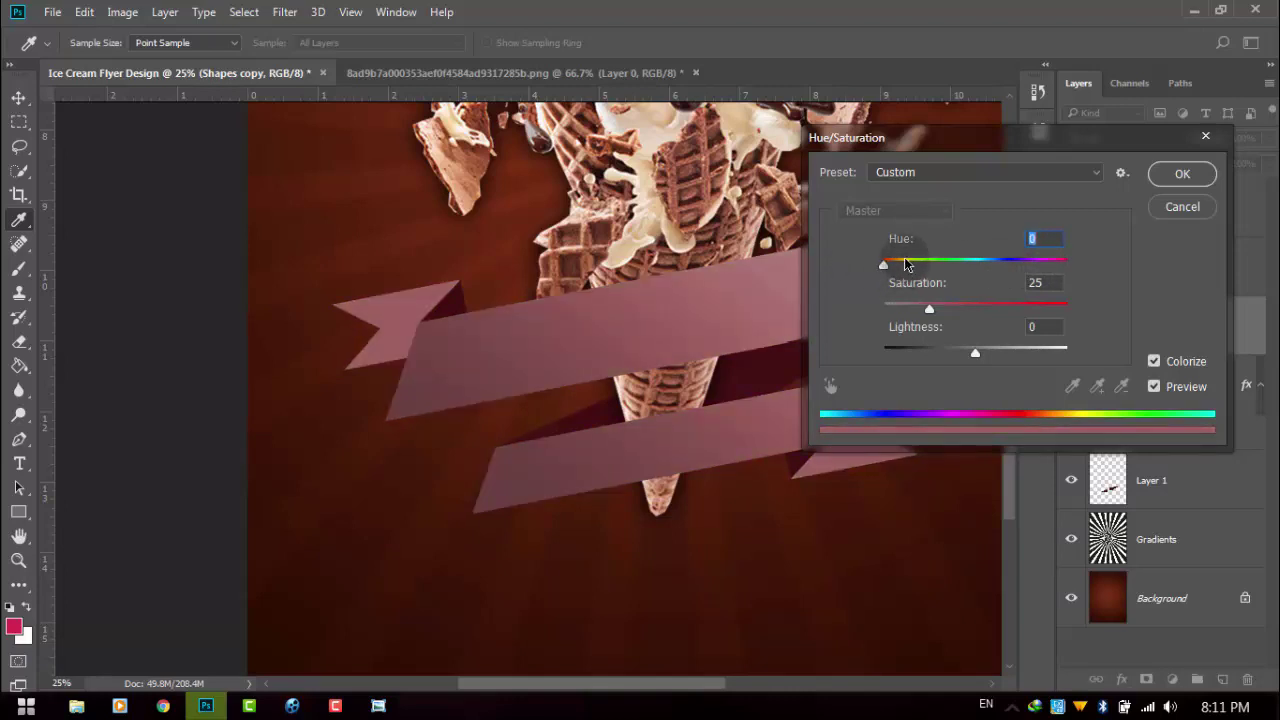
pyautogui.click(1182, 173)
pyautogui.press('v')
# Zoom out to review the whole flyer, then zoom back in on the ribbons
pyautogui.hotkey('ctrl', '-')
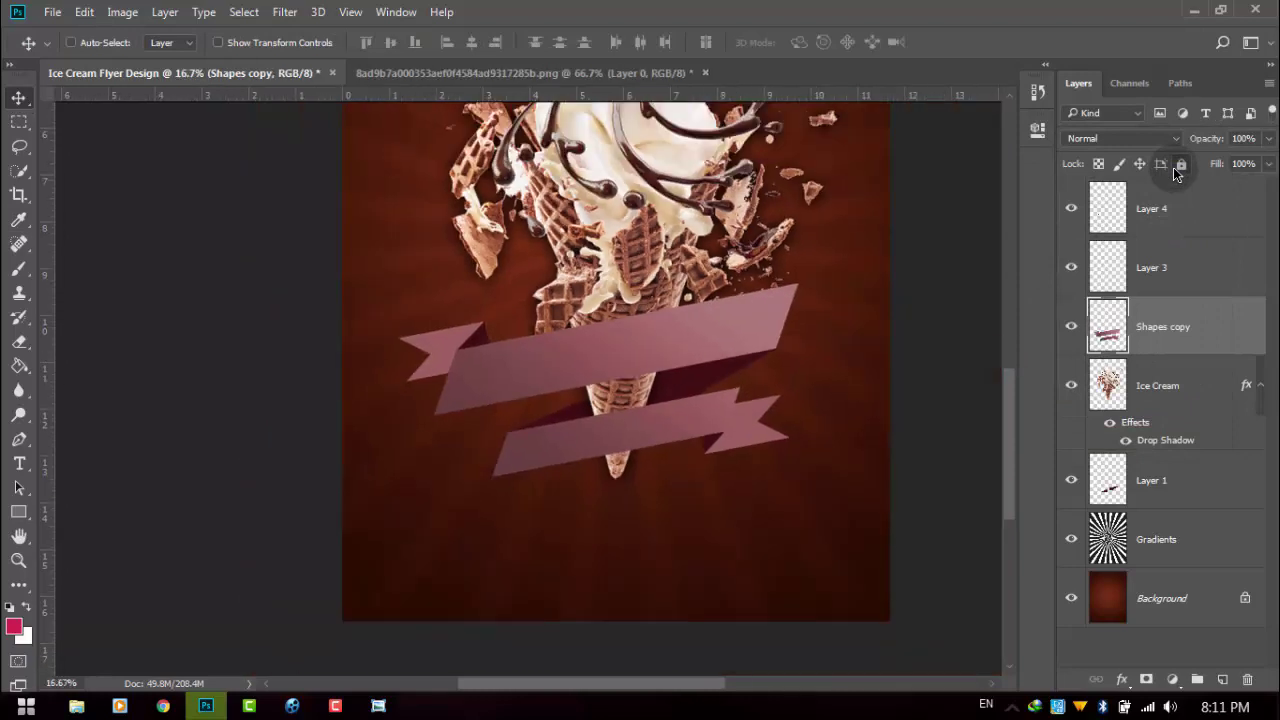
pyautogui.hotkey('ctrl', '-')
pyautogui.hotkey('ctrl', '-')
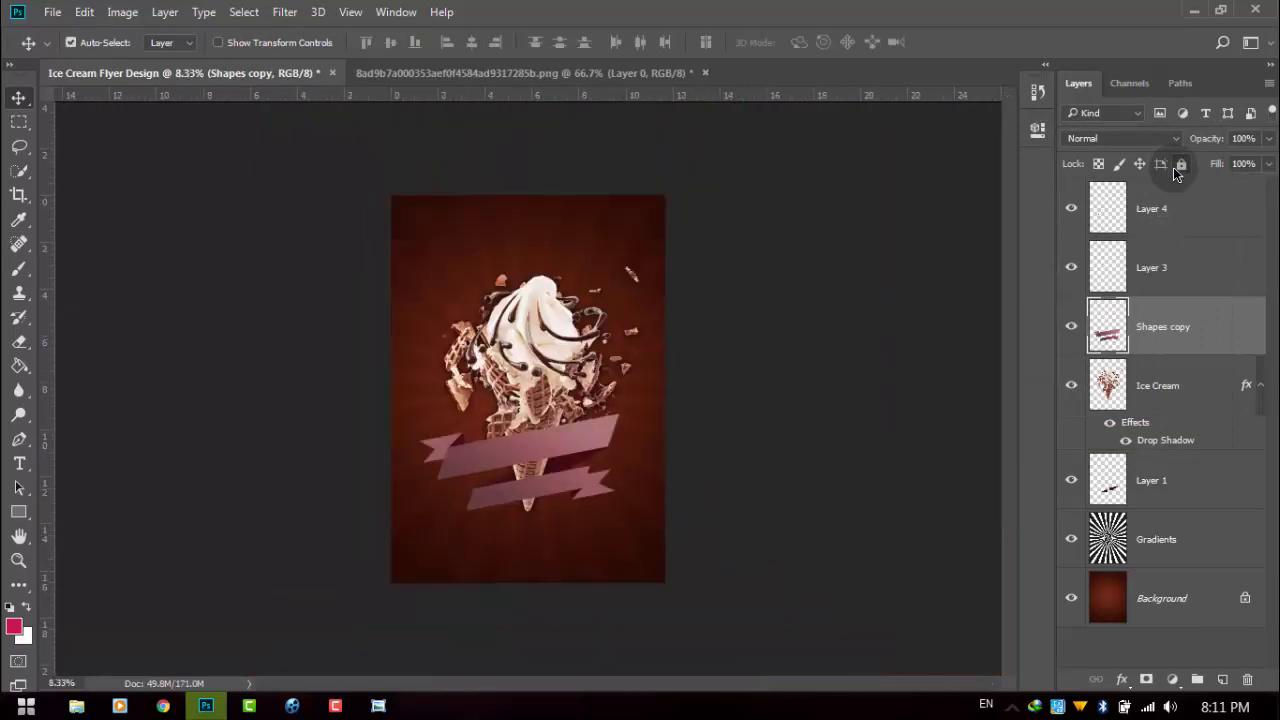
pyautogui.hotkey('ctrl', '+')
pyautogui.hotkey('ctrl', '-')
pyautogui.hotkey('ctrl', '+')
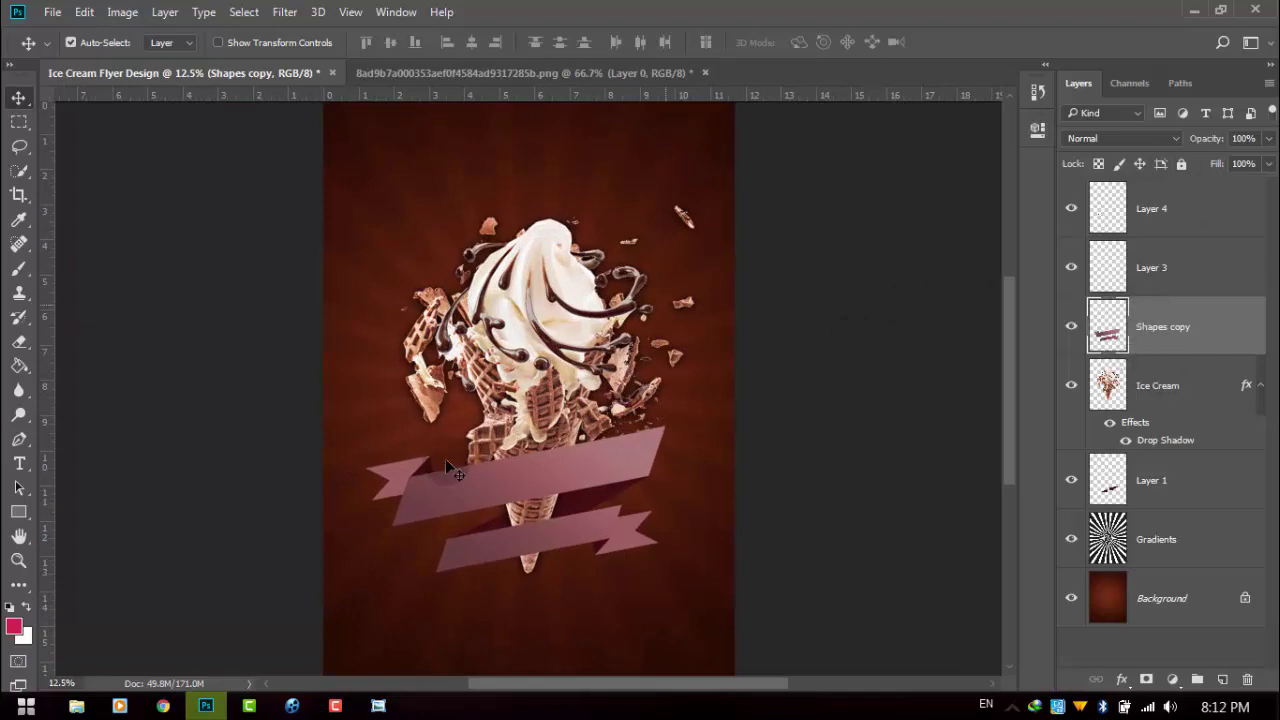
pyautogui.hotkey('ctrl', '+')
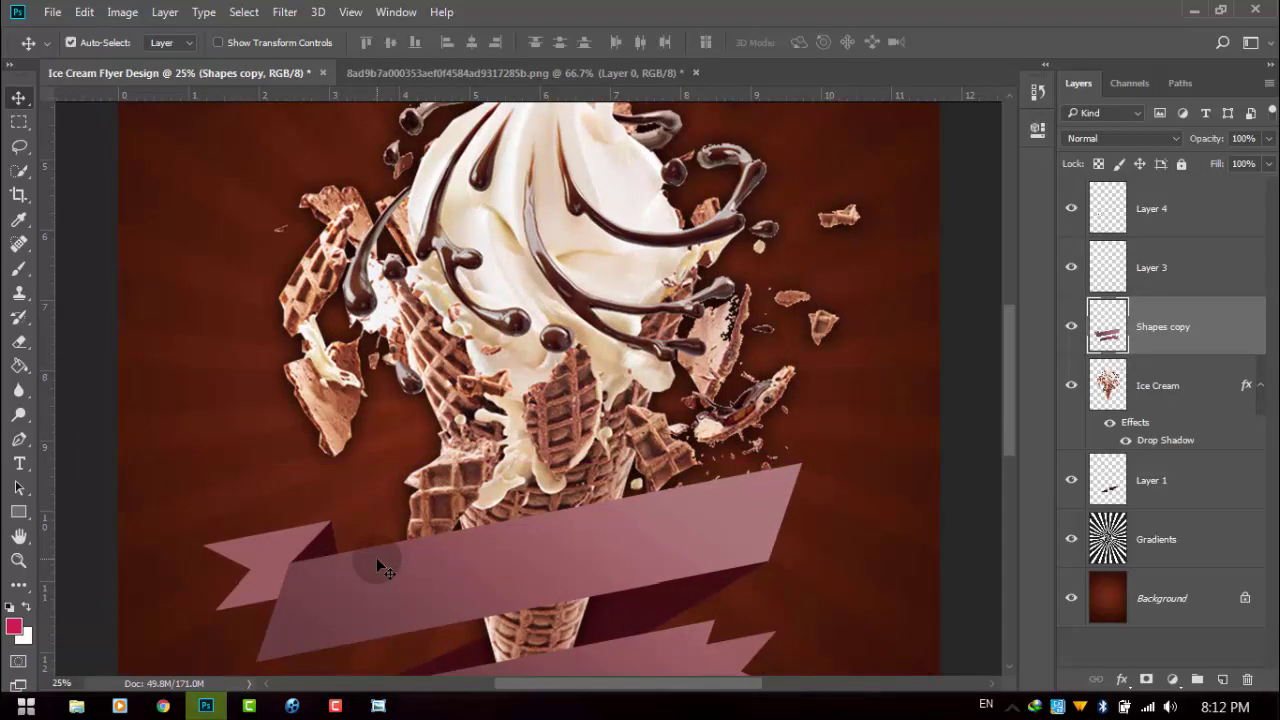
# Add a Drop Shadow at 49% opacity to the Shapes copy ribbon layer and review it
pyautogui.rightClick(1160, 338)
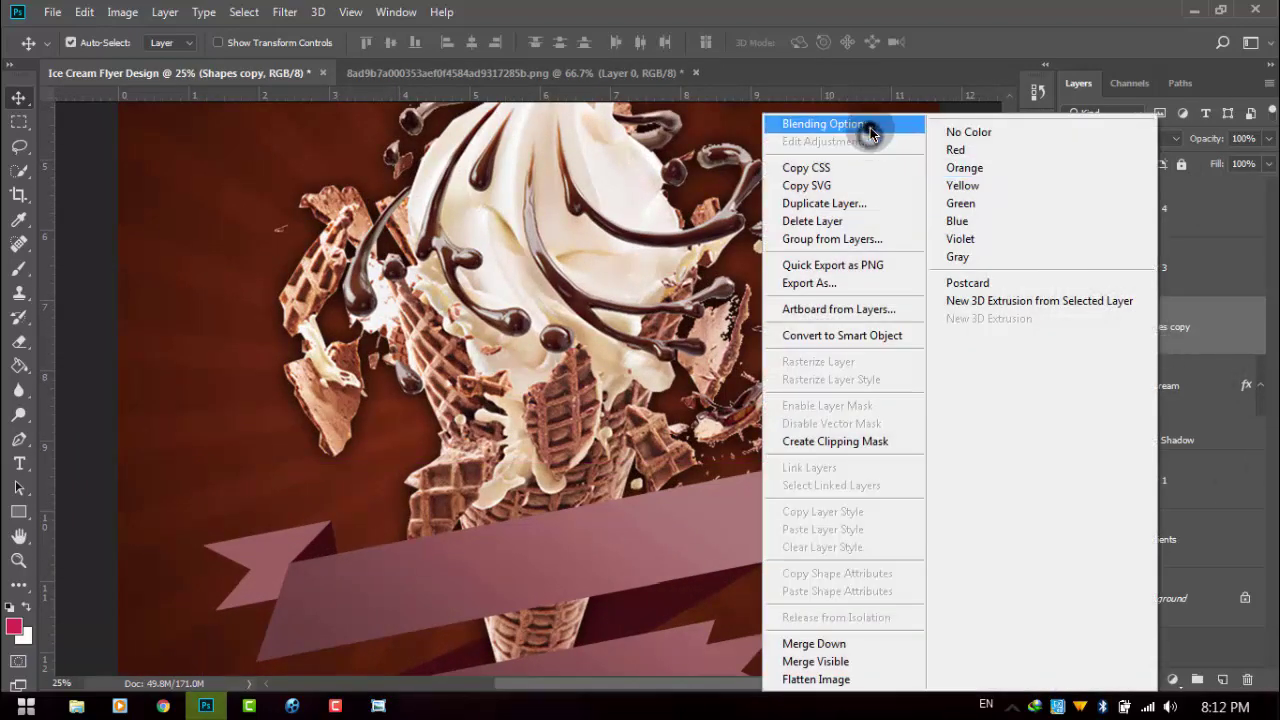
pyautogui.click(870, 127)
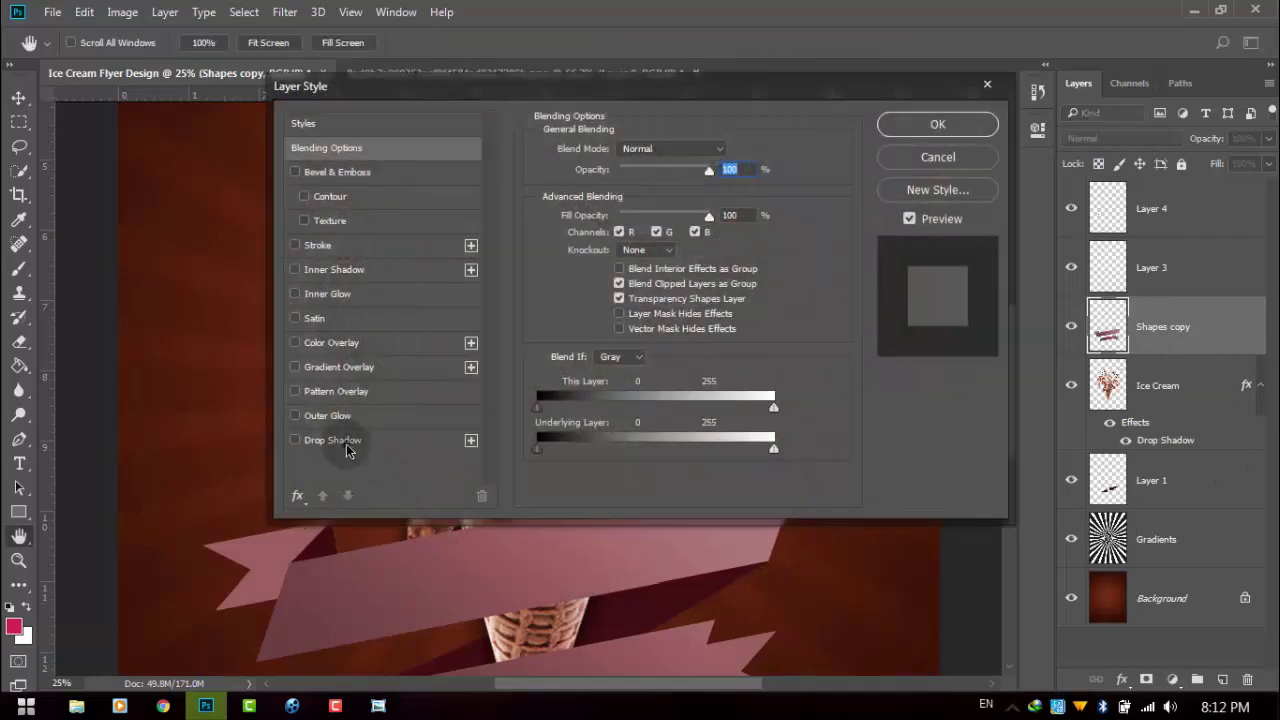
pyautogui.click(347, 443)
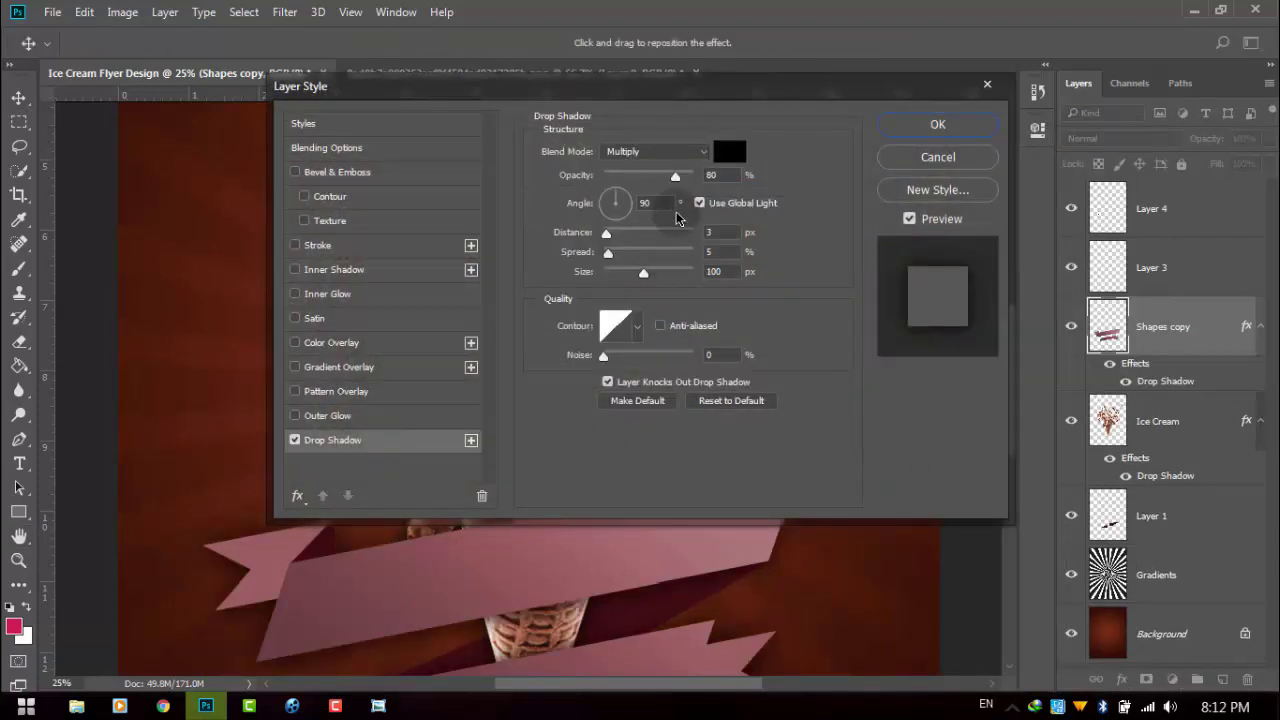
pyautogui.moveTo(675, 177); pyautogui.dragTo(648, 177)
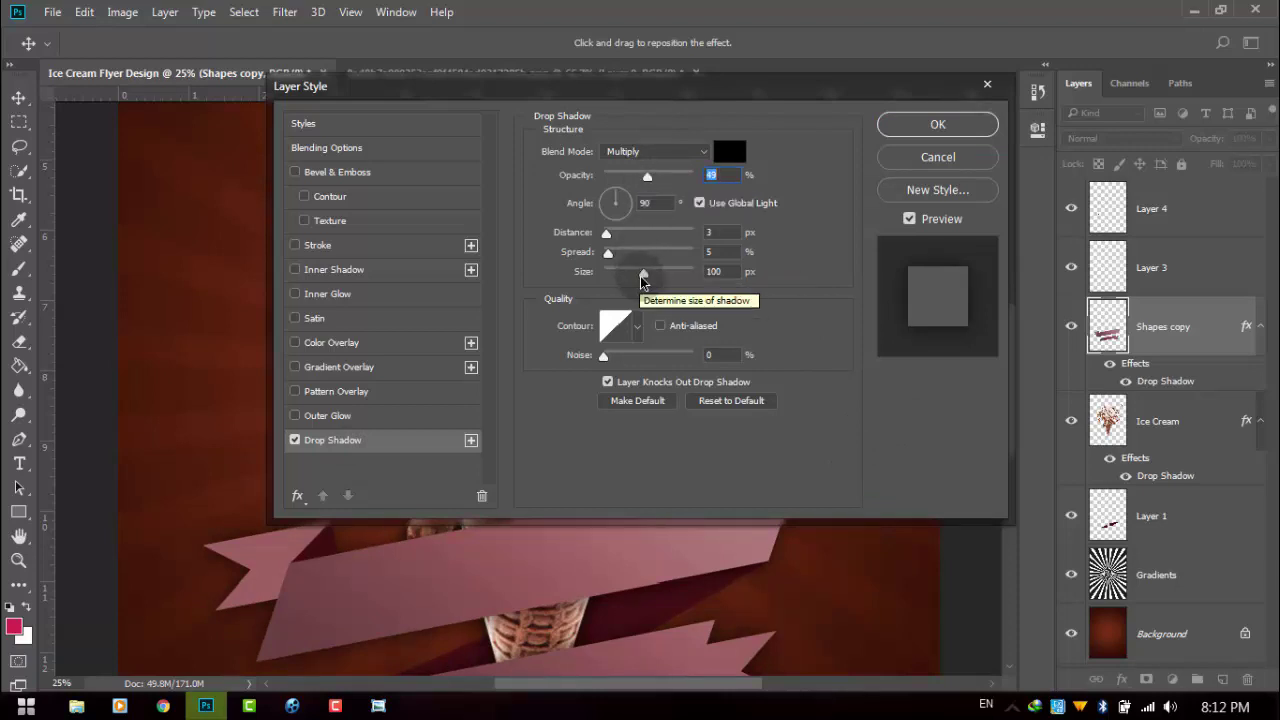
pyautogui.click(938, 125)
pyautogui.hotkey('ctrl', '-')
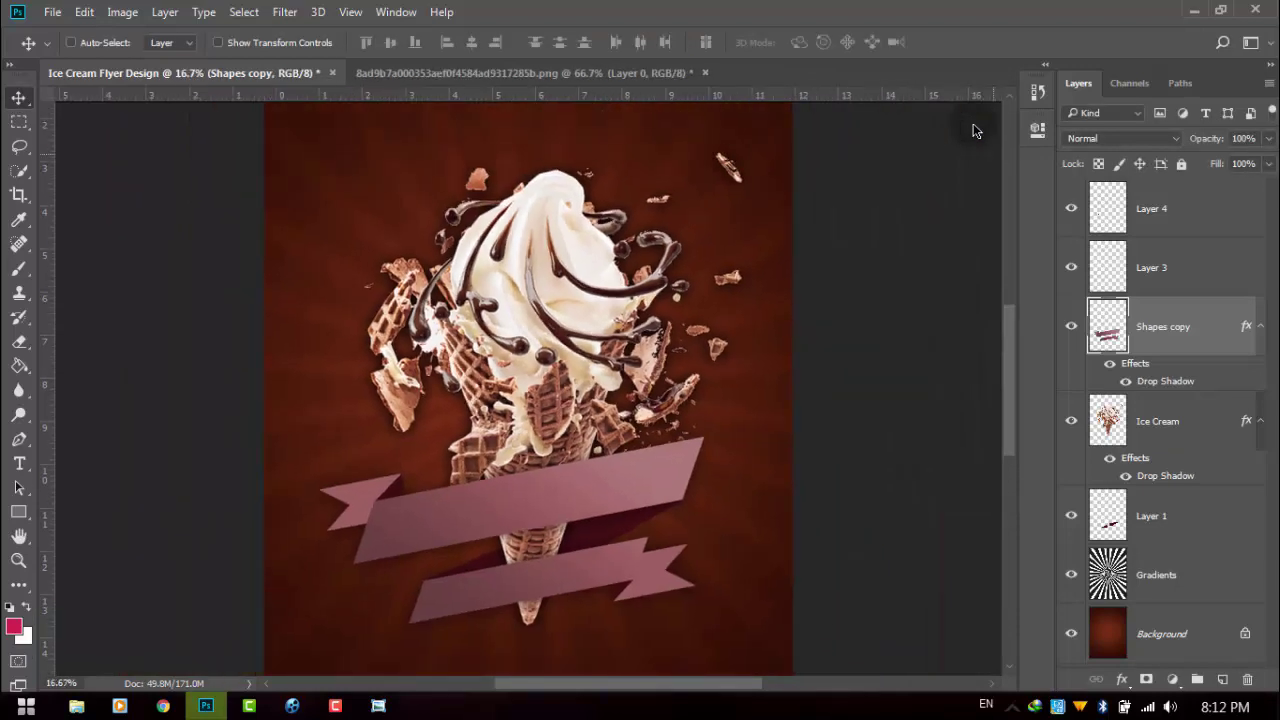
pyautogui.hotkey('ctrl', '-')
pyautogui.hotkey('ctrl', '+')
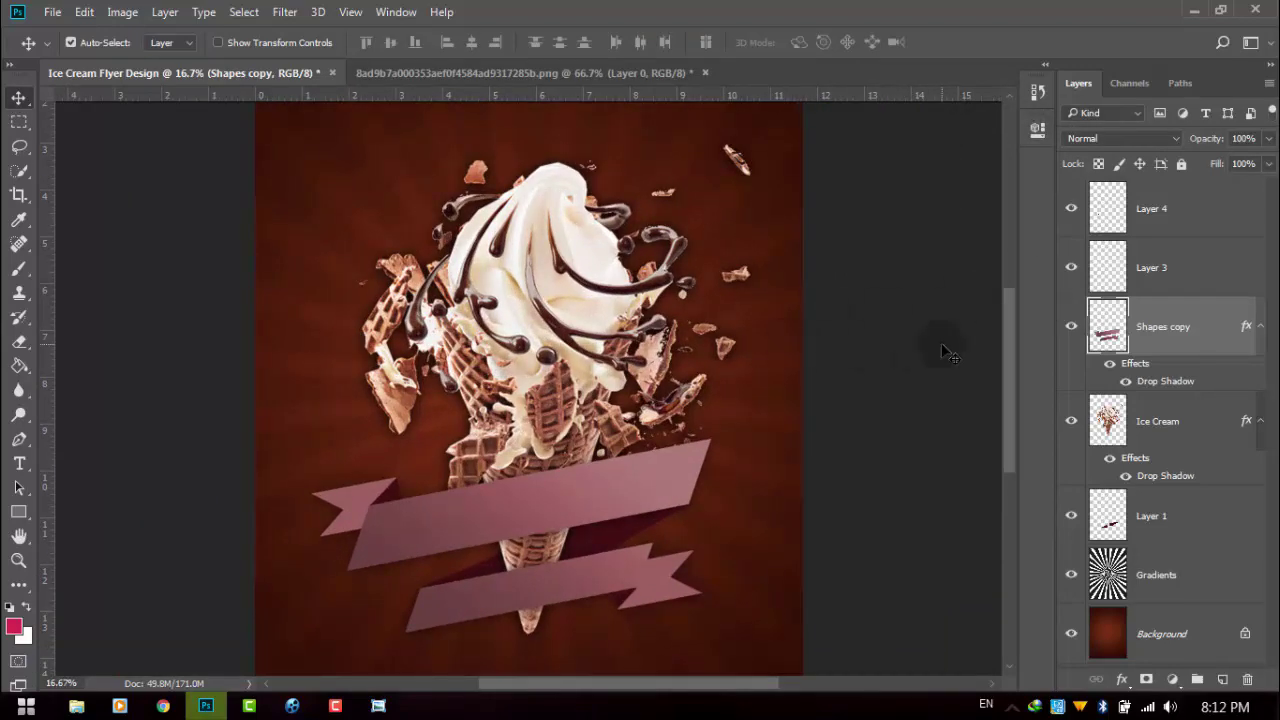
# Colorize the ribbons via Hue/Saturation with Hue 0 and Saturation 59 for a vivid red
pyautogui.click(100, 14)
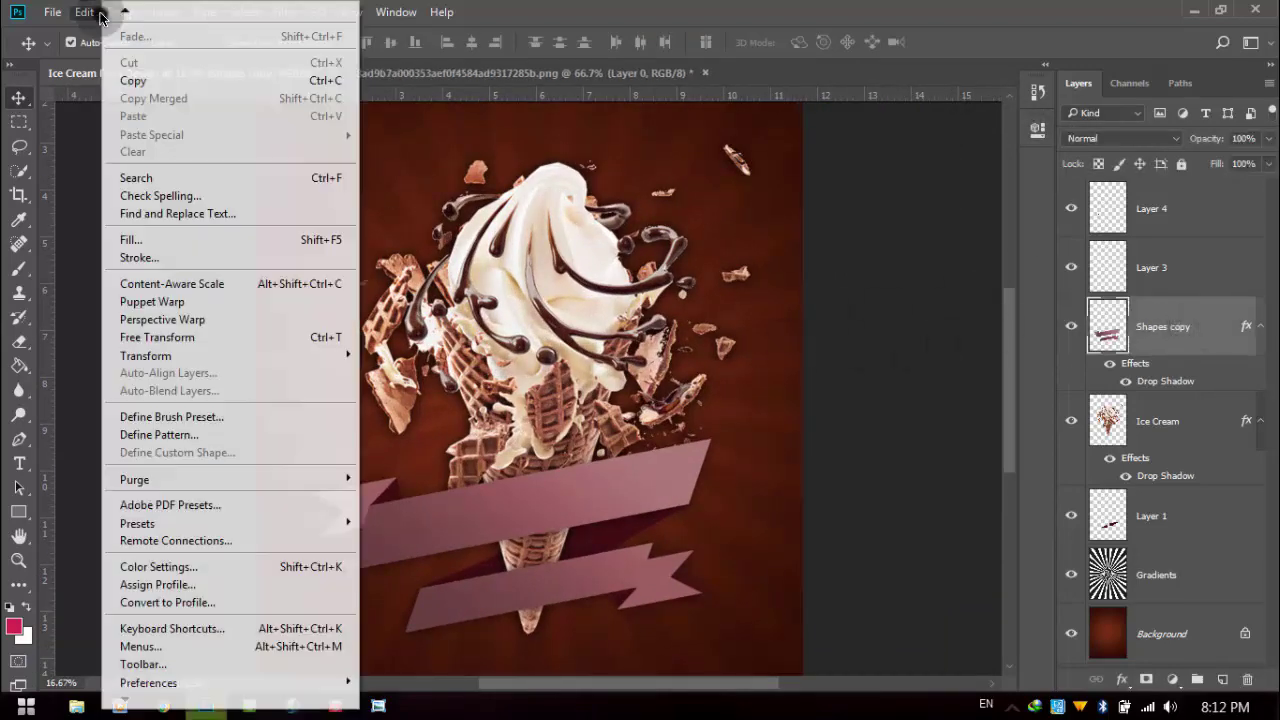
pyautogui.moveTo(152, 59)
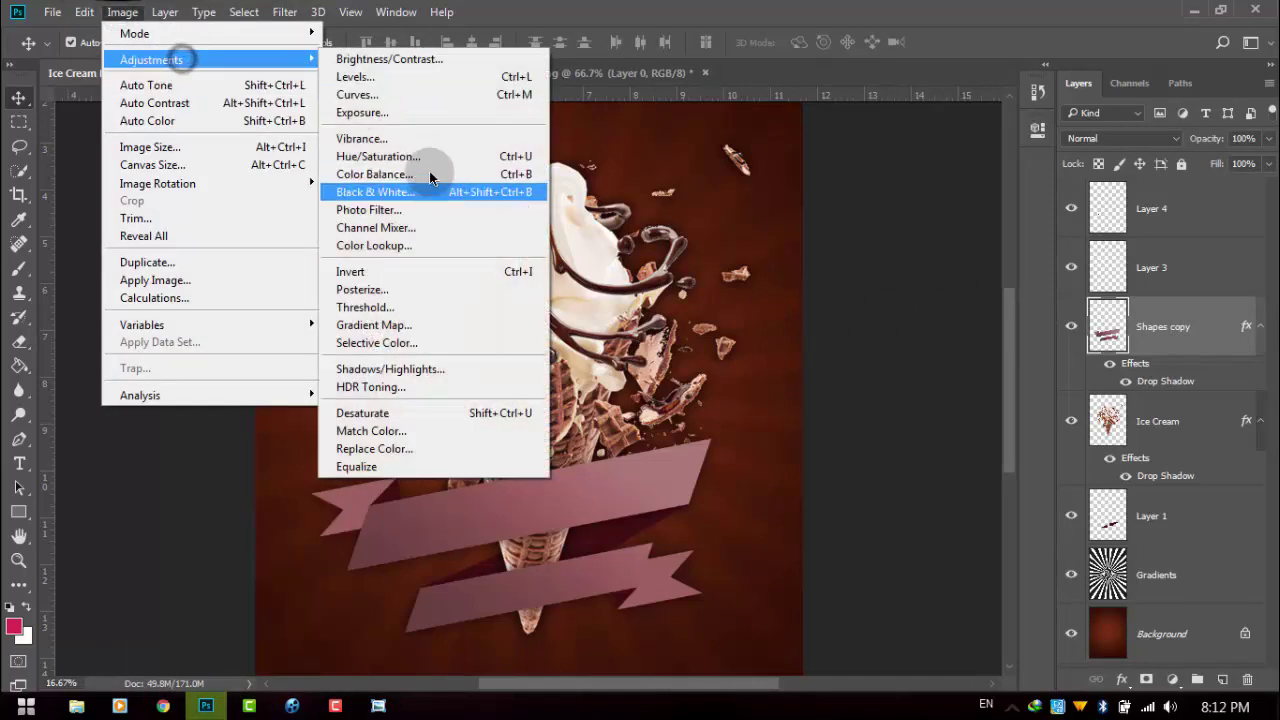
pyautogui.click(410, 156)
pyautogui.moveTo(975, 262); pyautogui.dragTo(901, 268)
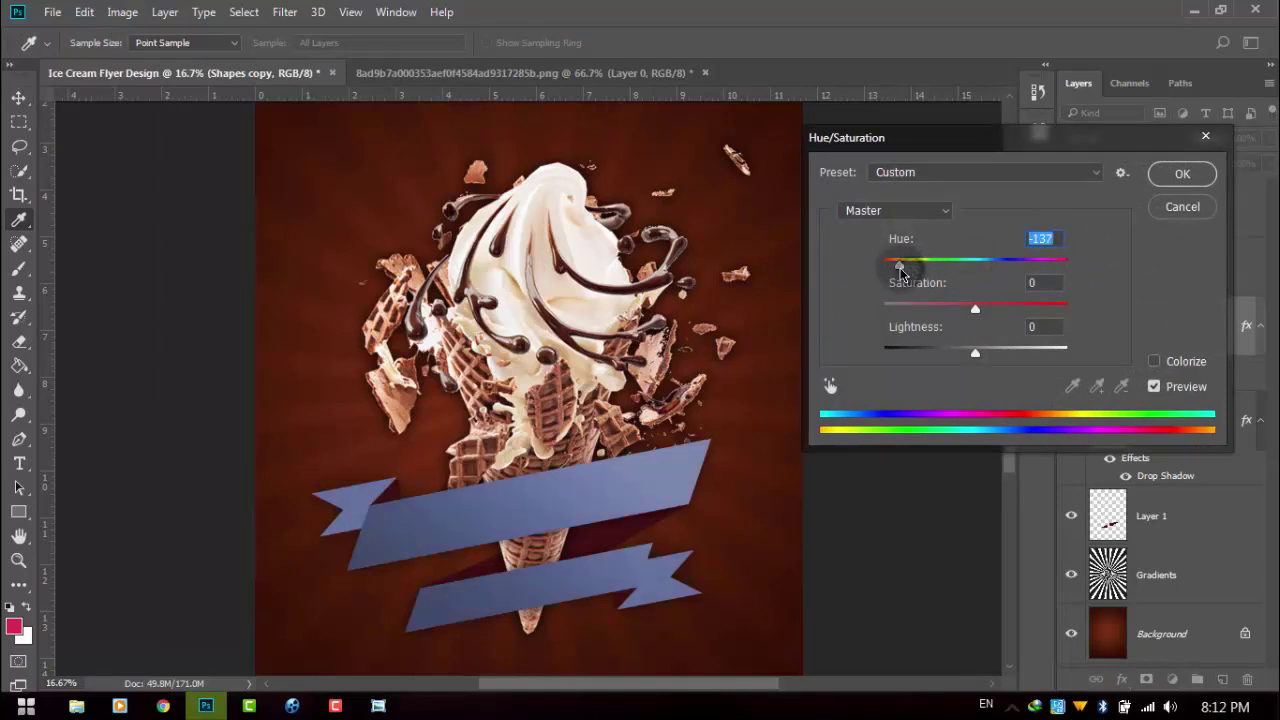
pyautogui.moveTo(901, 270); pyautogui.dragTo(883, 268)
pyautogui.moveTo(975, 308); pyautogui.dragTo(984, 309)
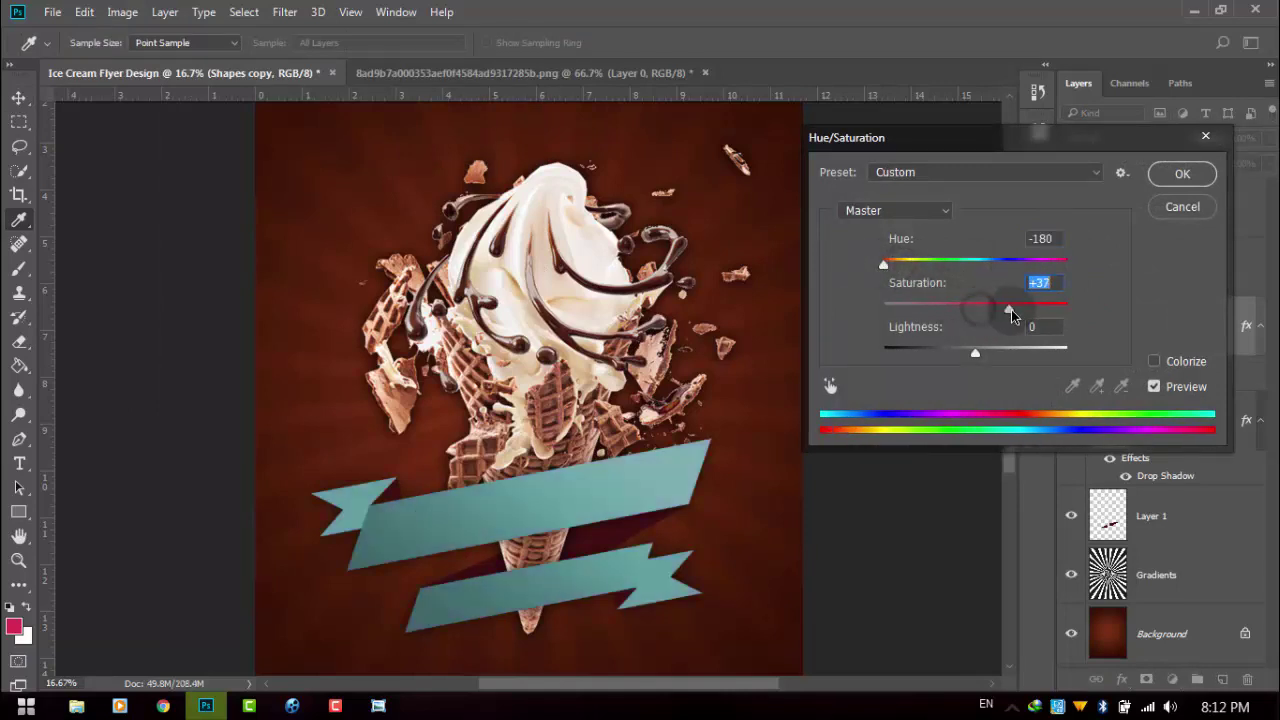
pyautogui.moveTo(897, 274); pyautogui.dragTo(1034, 268)
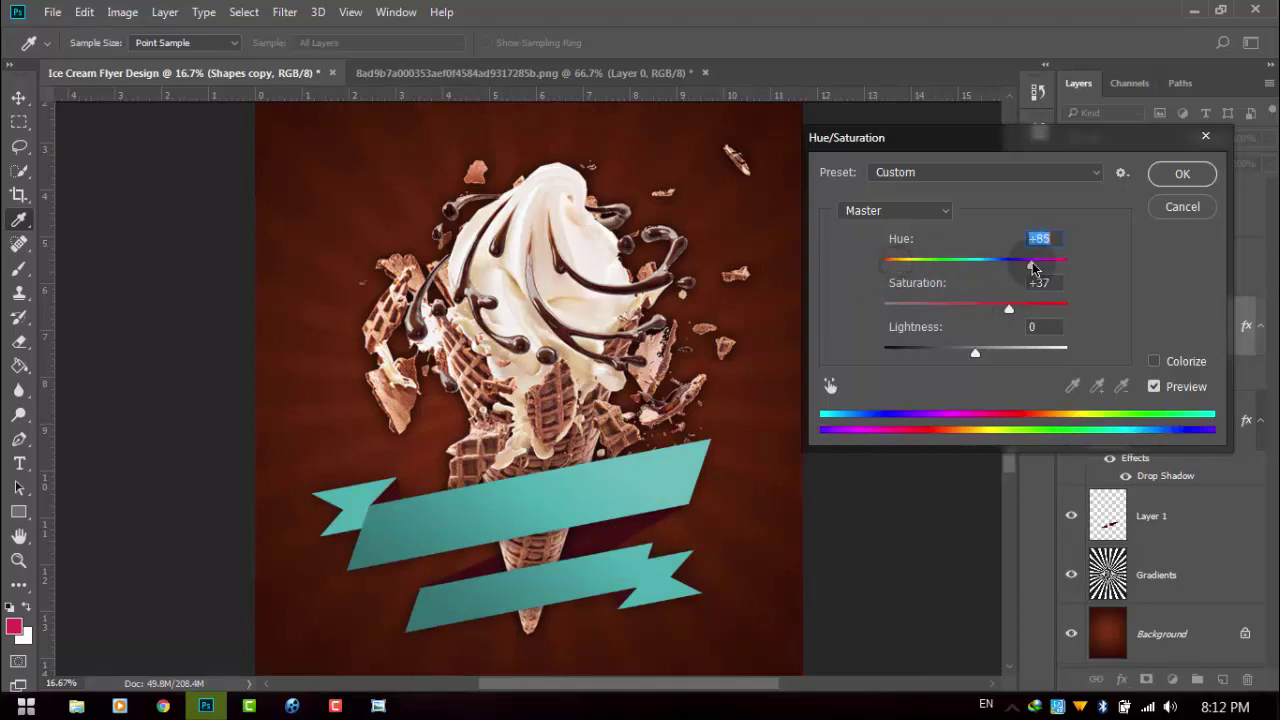
pyautogui.click(1154, 361)
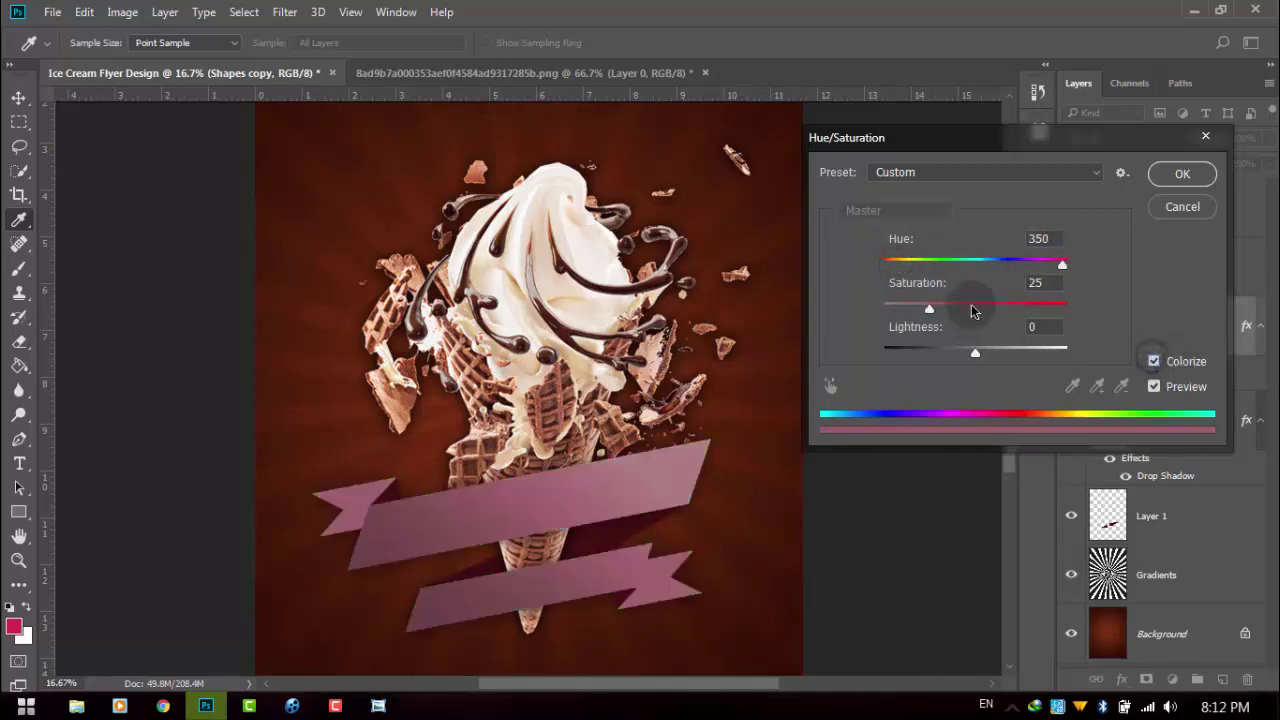
pyautogui.moveTo(1063, 274); pyautogui.dragTo(871, 271)
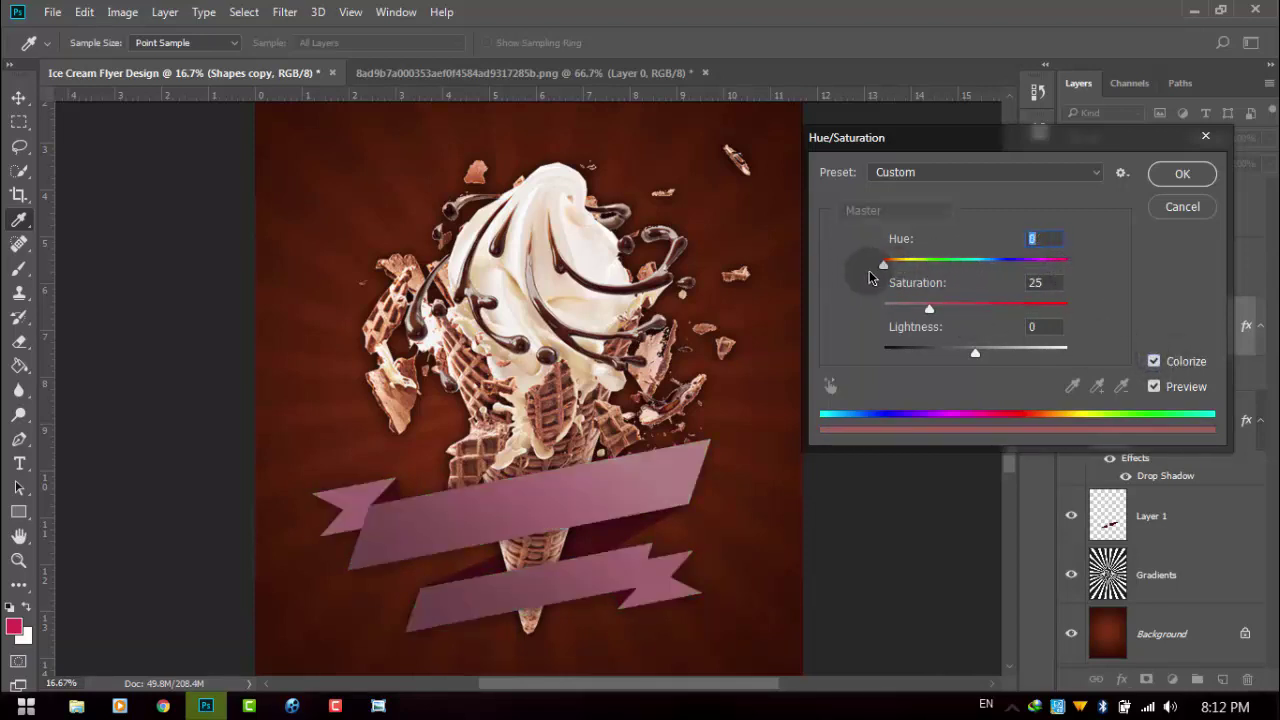
pyautogui.click(1008, 304)
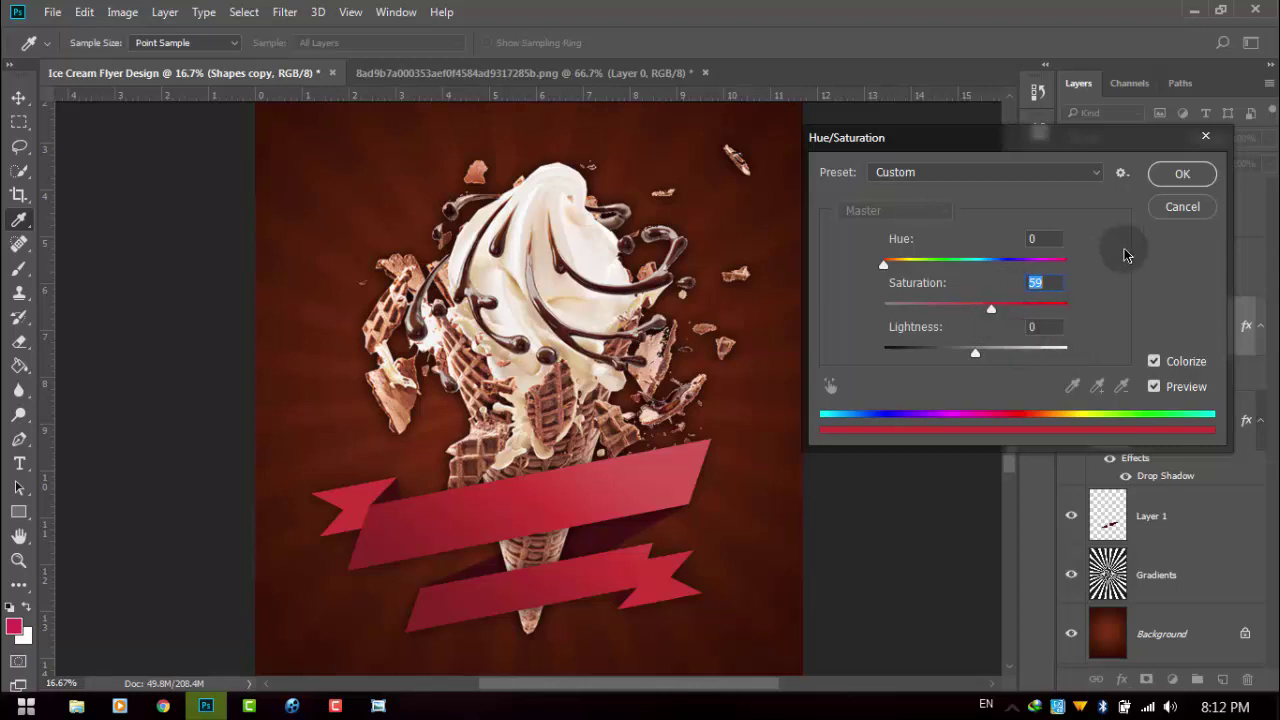
pyautogui.click(1165, 175)
# Zoom to 25% and pan so both red ribbons are in view
pyautogui.hotkey('ctrl', '-')
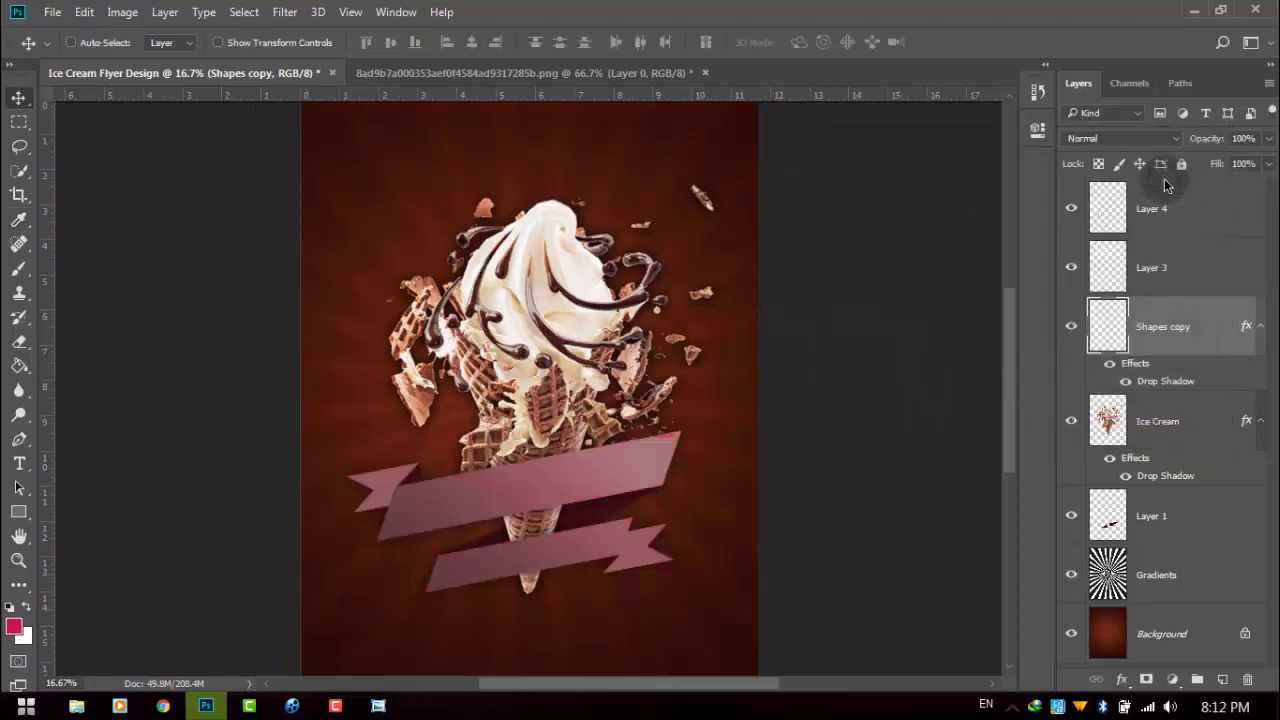
pyautogui.hotkey('ctrl', '+')
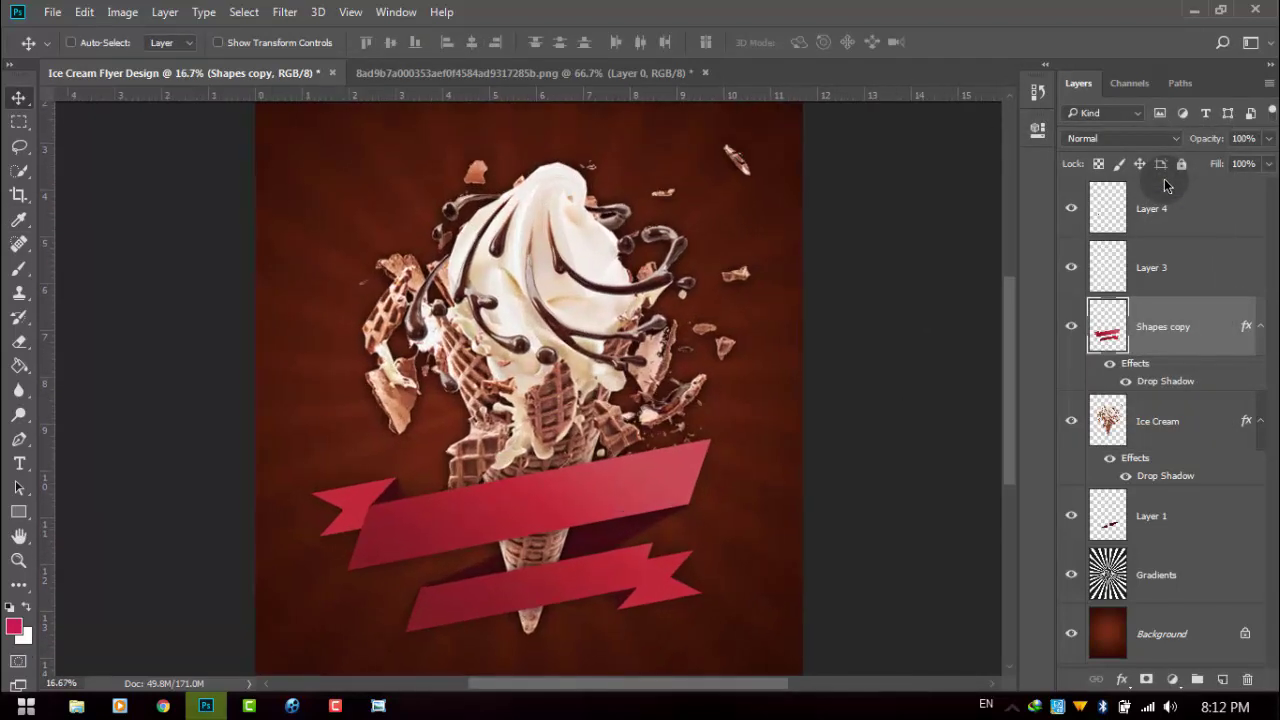
pyautogui.hotkey('ctrl', '+')
pyautogui.moveTo(600, 458); pyautogui.dragTo(585, 333)
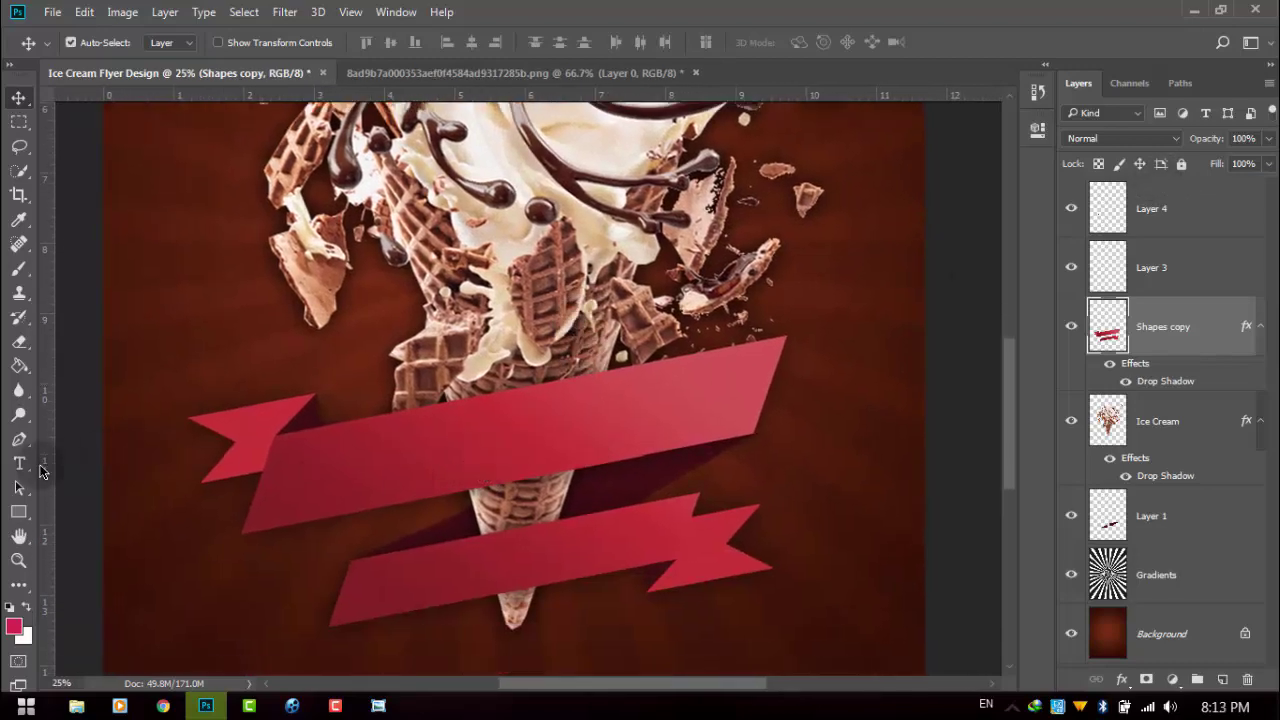
# Merge Layer 4, Layer 3 and Shapes copy into a single layer named Shape
pyautogui.click(19, 463)
pyautogui.click(1156, 208)
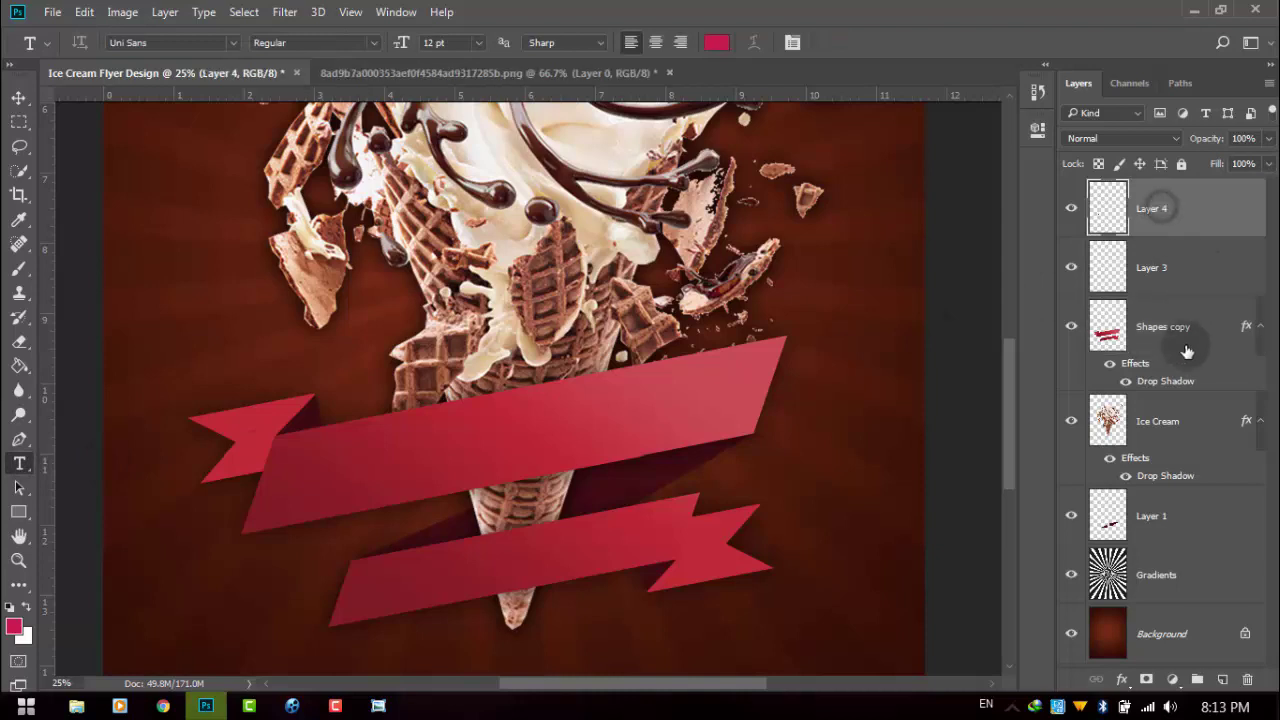
pyautogui.keyDown('shift'); pyautogui.click(1178, 338); pyautogui.keyUp('shift')
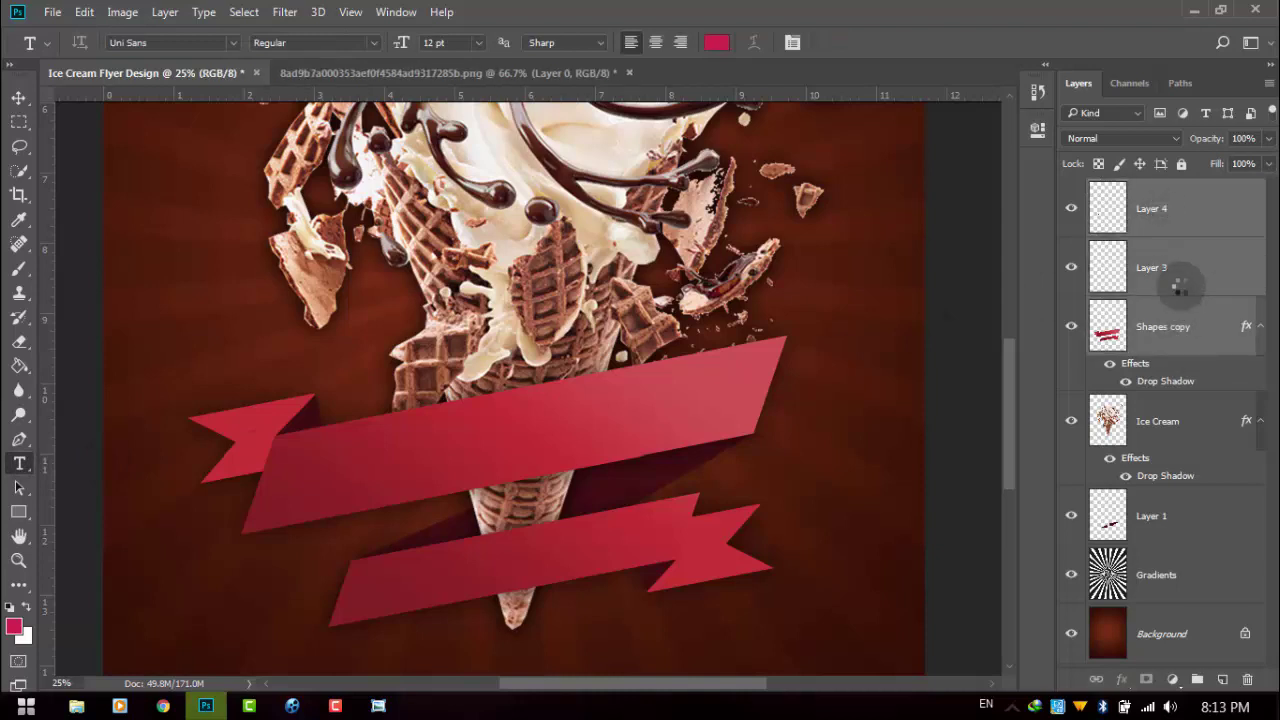
pyautogui.hotkey('ctrl', 'e')
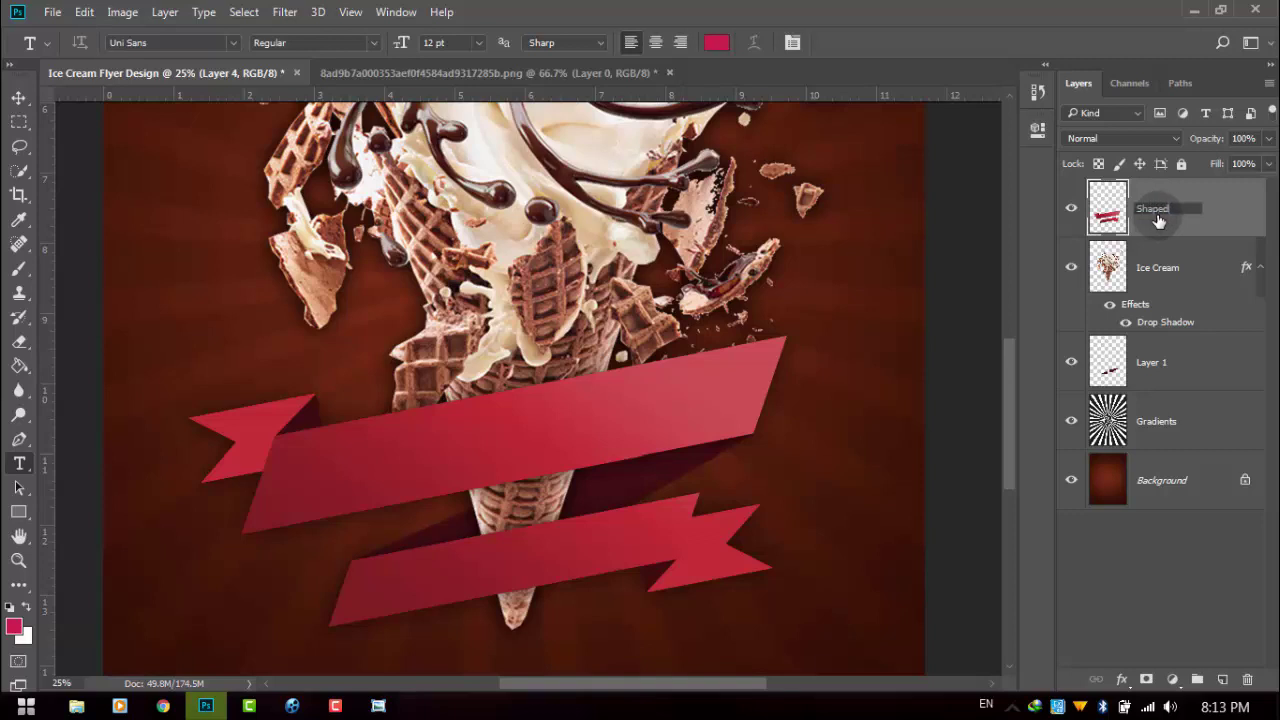
pyautogui.click(1153, 595)
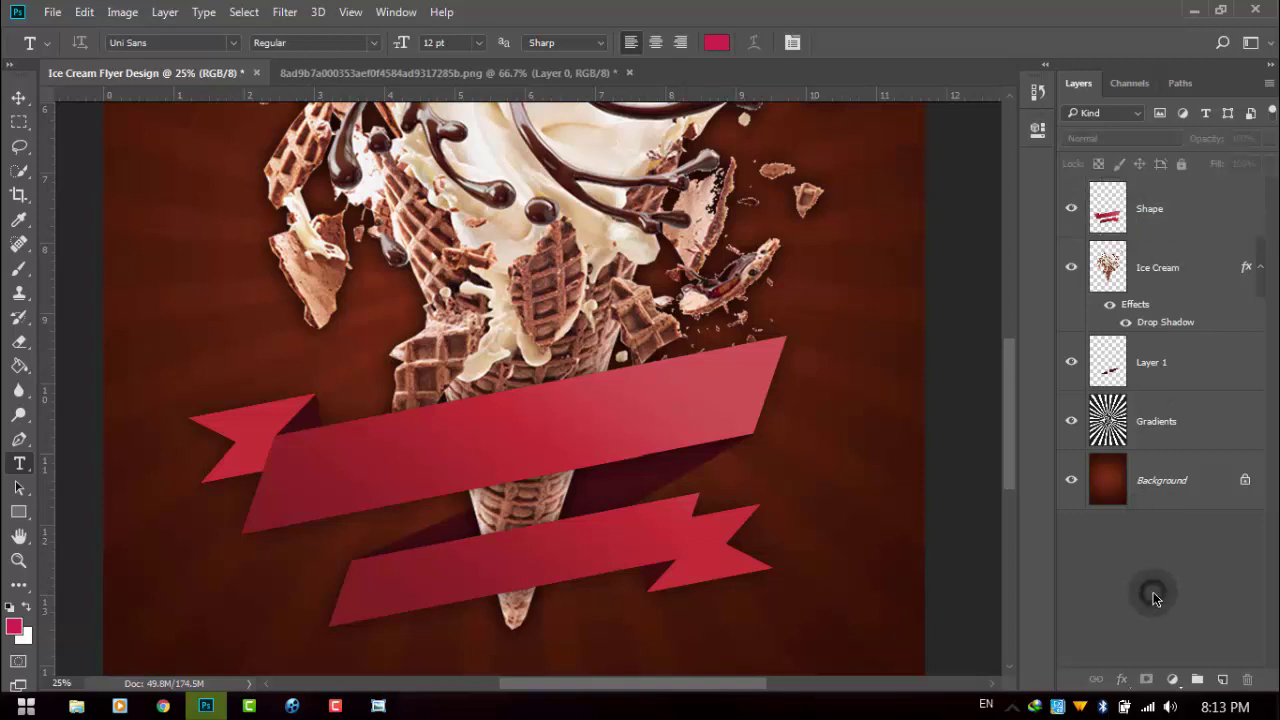
pyautogui.hotkey('ctrl', '+')
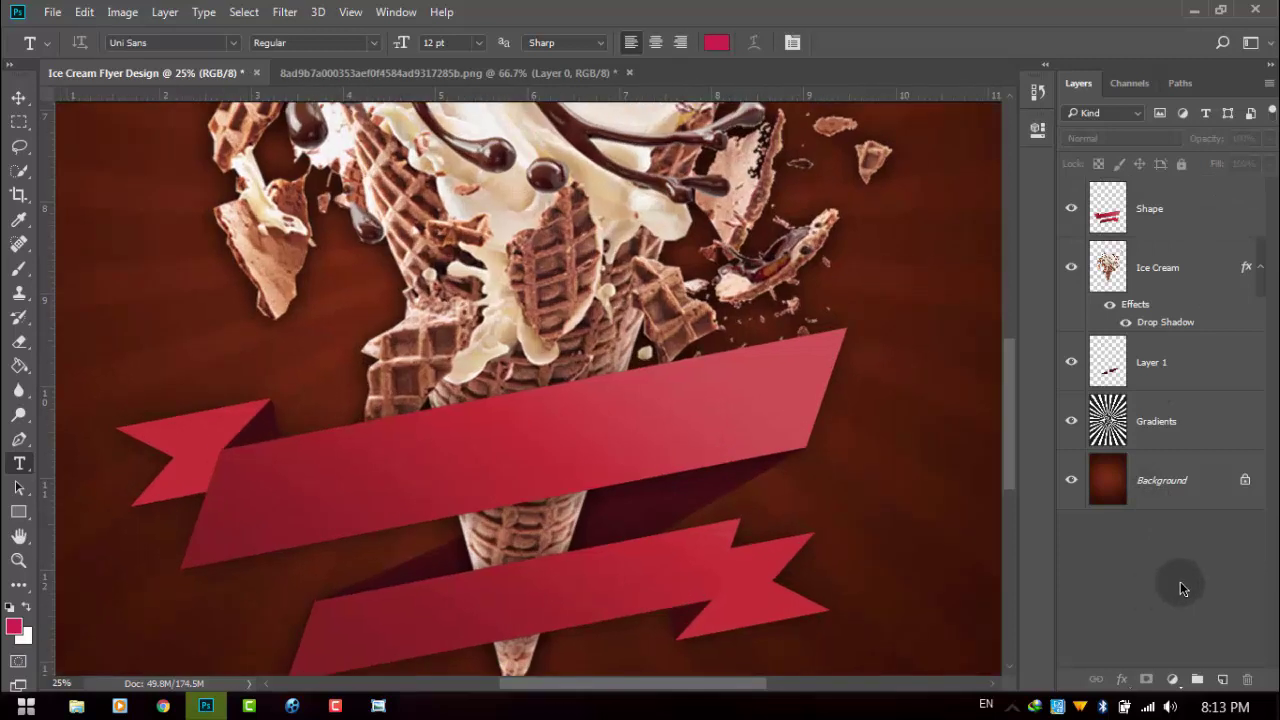
pyautogui.hotkey('ctrl', '-')
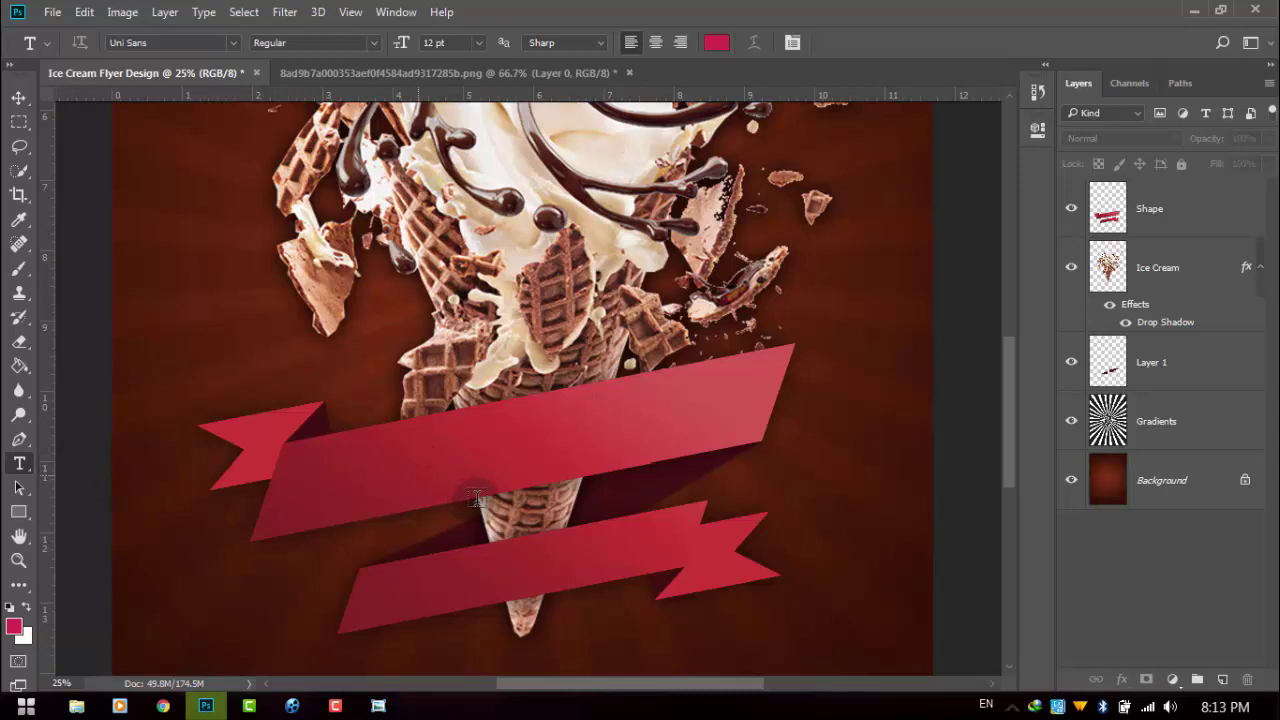
# Start the ICE CREAM text on the upper ribbon at 48 pt in UniSansBold
pyautogui.click(417, 475)
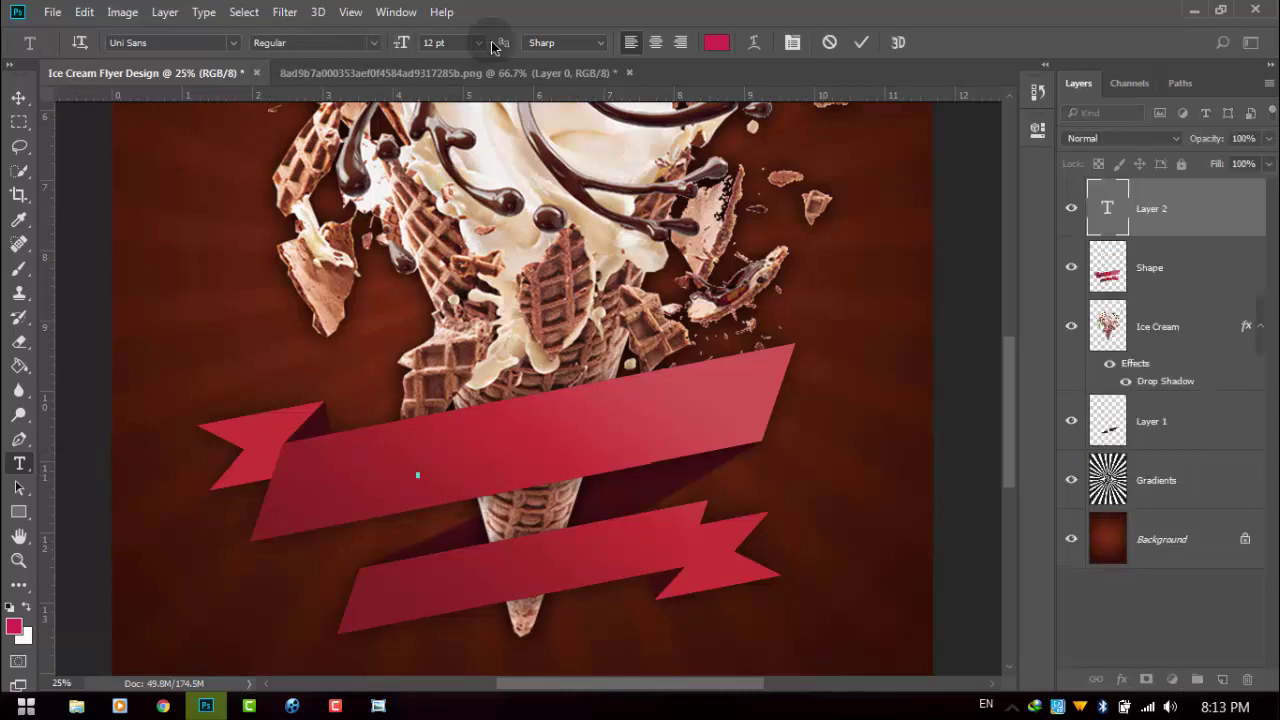
pyautogui.click(478, 42)
pyautogui.click(466, 340)
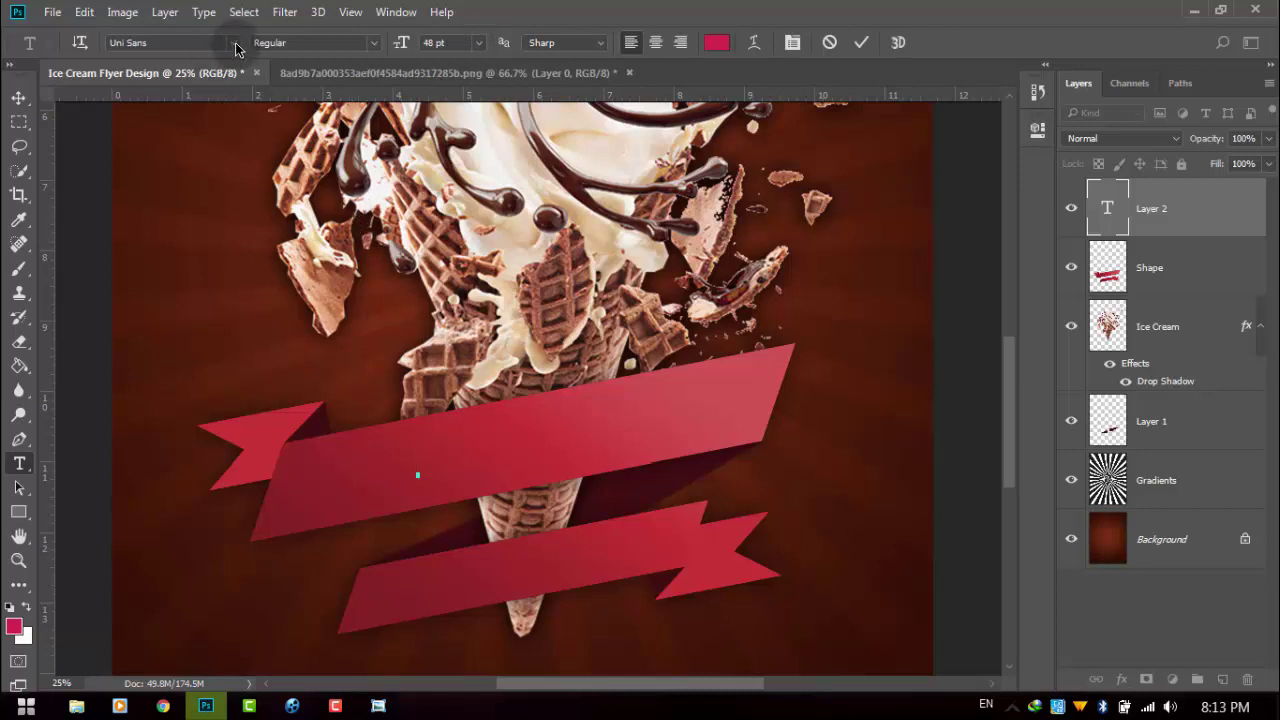
pyautogui.click(237, 45)
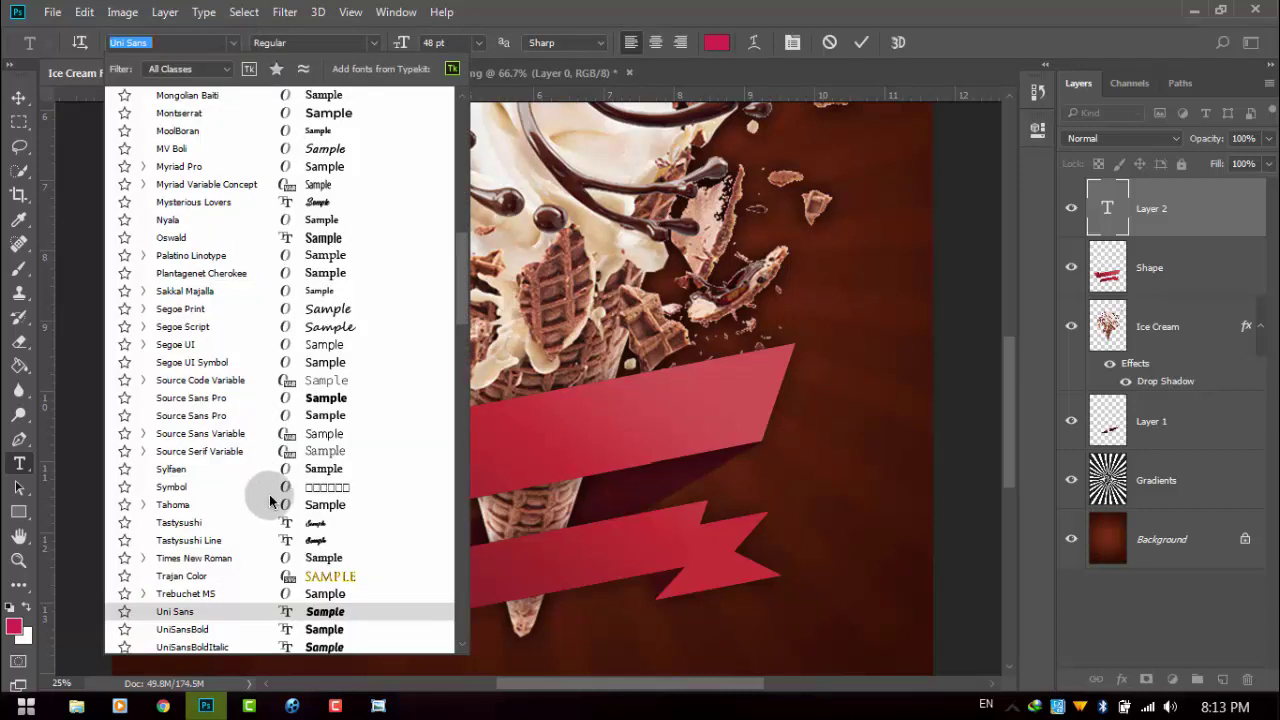
pyautogui.click(318, 630)
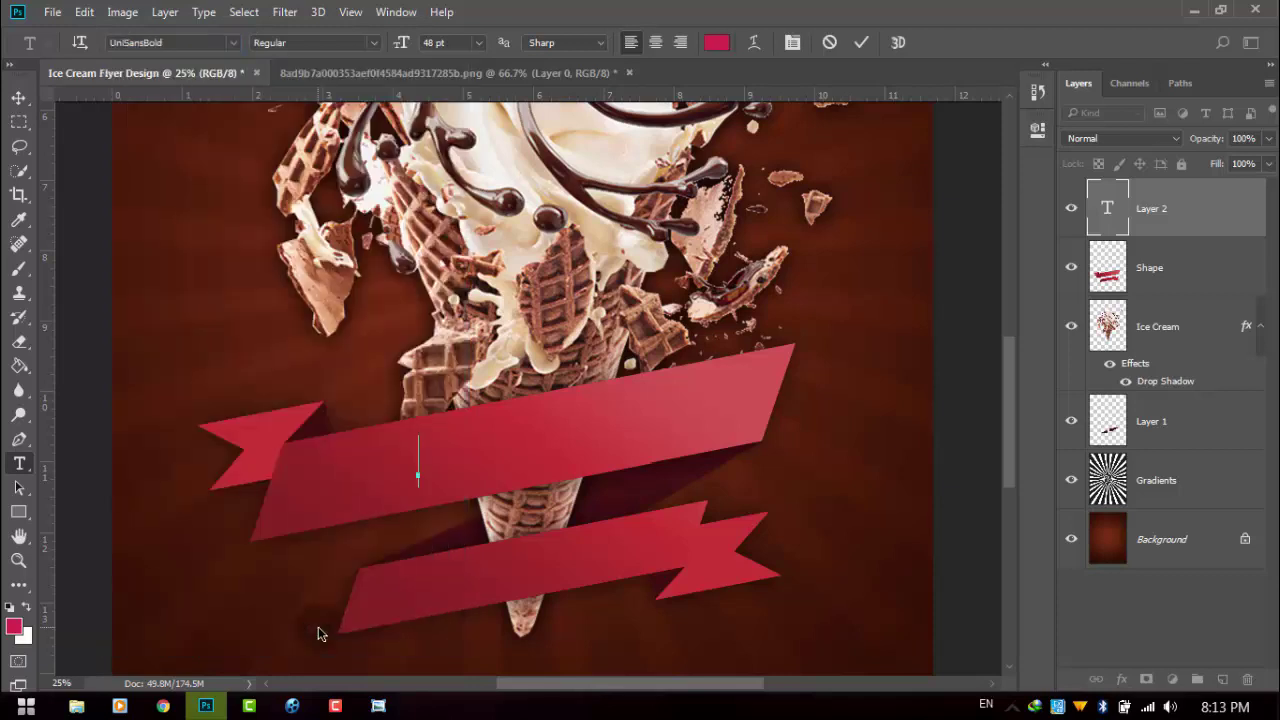
pyautogui.write('I')
pyautogui.write('CE CREAM')
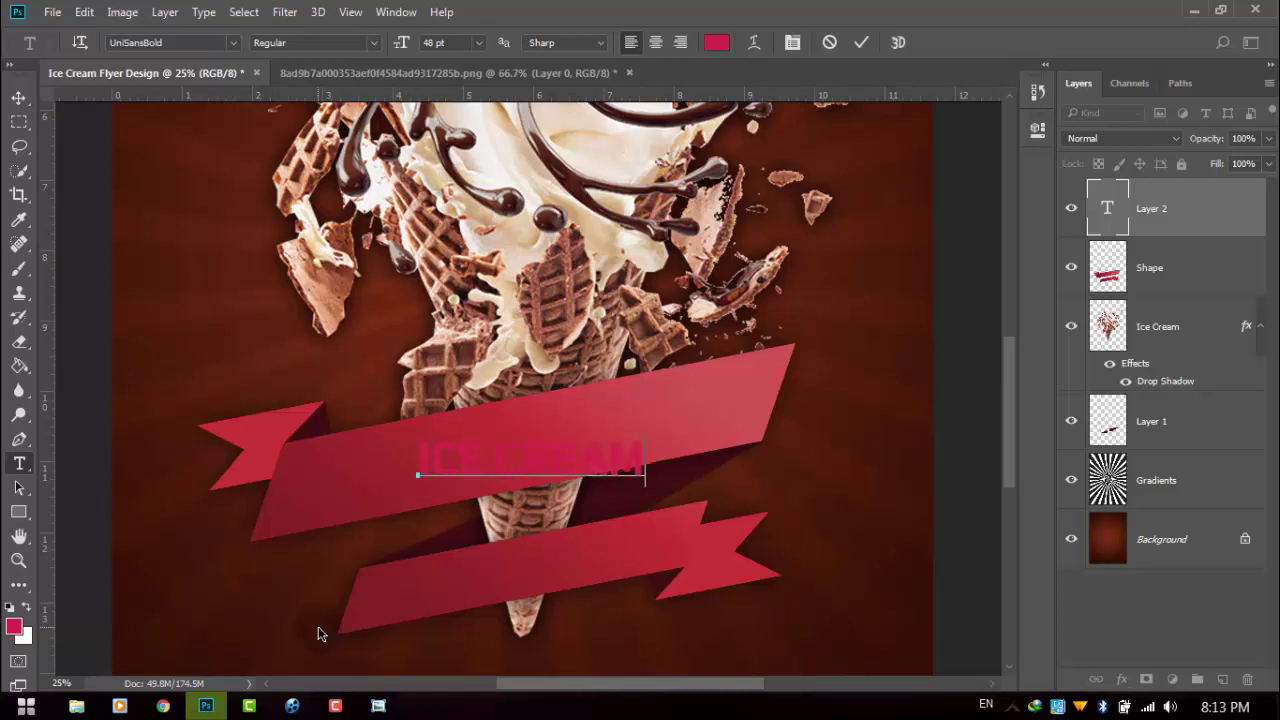
# Make the ICE CREAM text white (ffffff) and change its font to UniSansHeavy
pyautogui.tripleClick(534, 440)
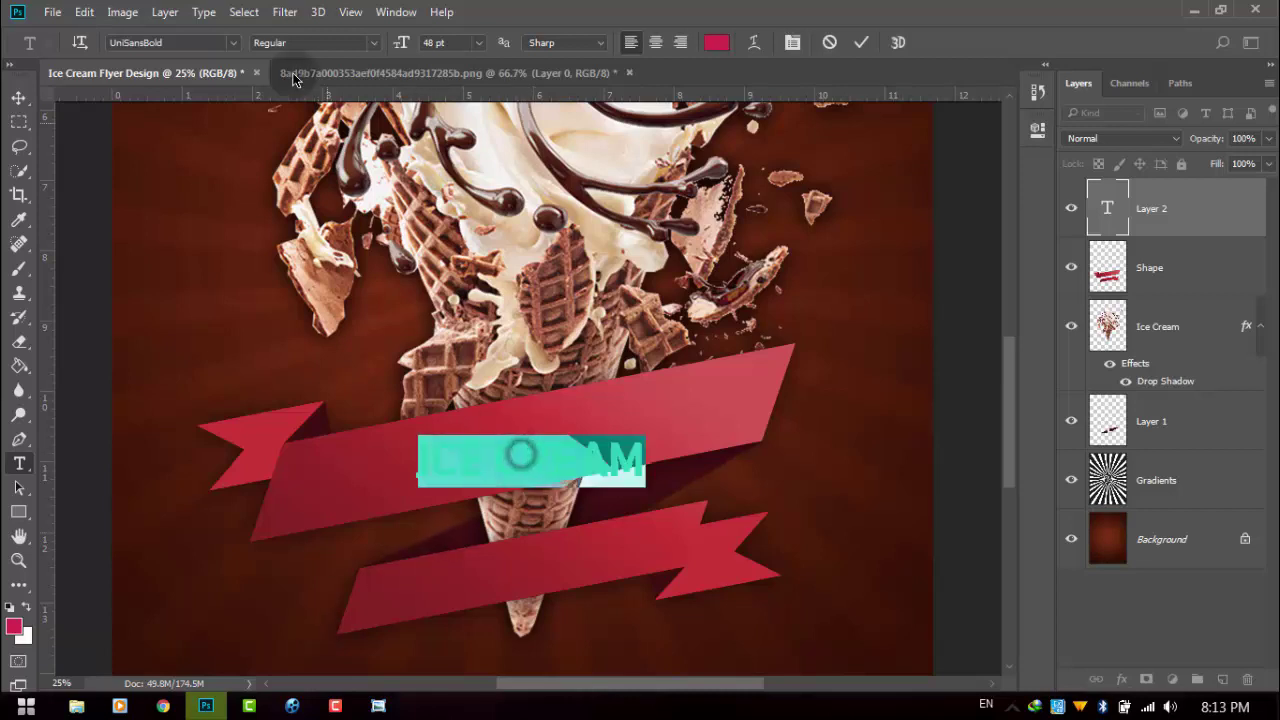
pyautogui.click(716, 42)
pyautogui.write('ffffff')
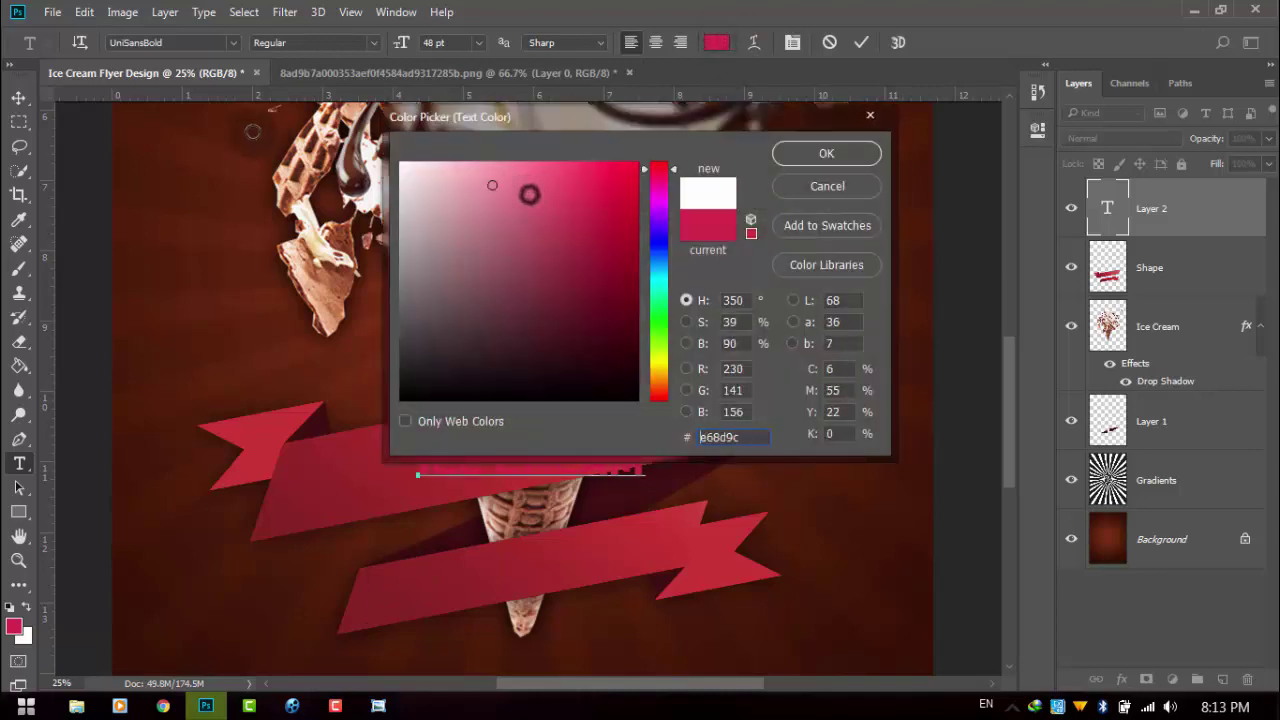
pyautogui.click(826, 153)
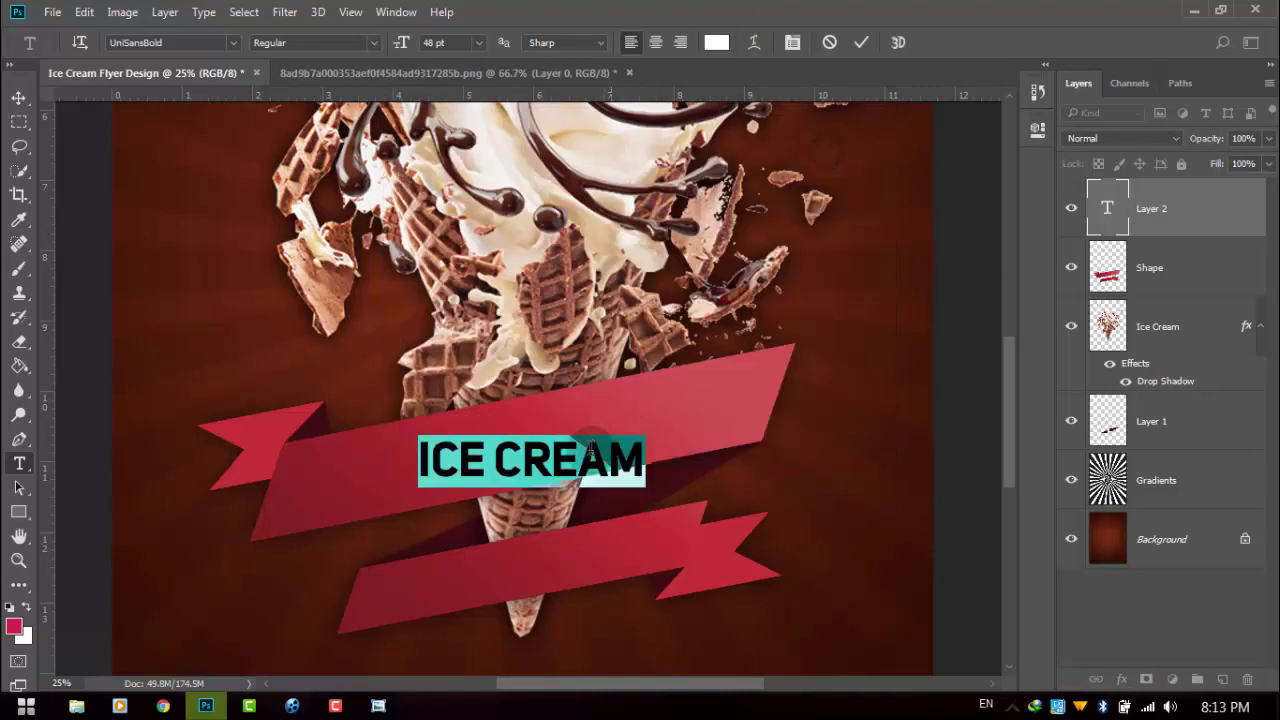
pyautogui.click(232, 42)
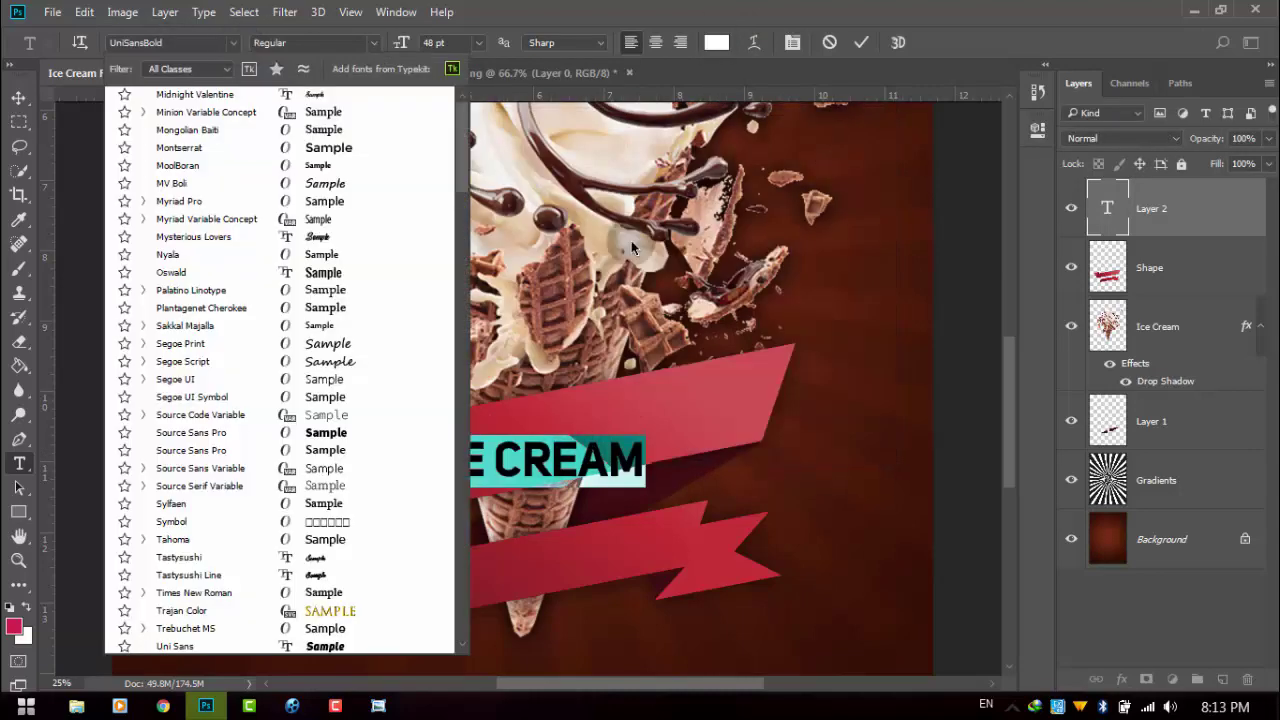
pyautogui.moveTo(459, 175)
pyautogui.mouseDown()
pyautogui.moveTo(466, 394)
pyautogui.moveTo(462, 350)
pyautogui.mouseUp()
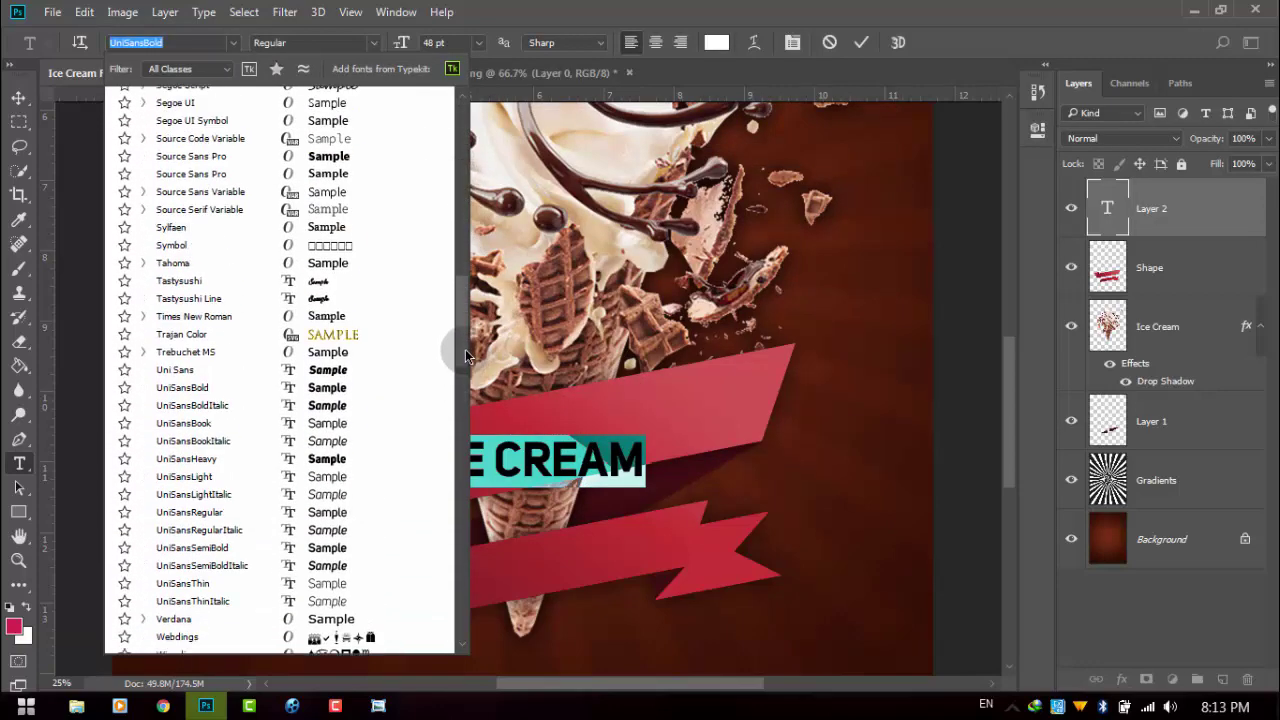
pyautogui.click(337, 459)
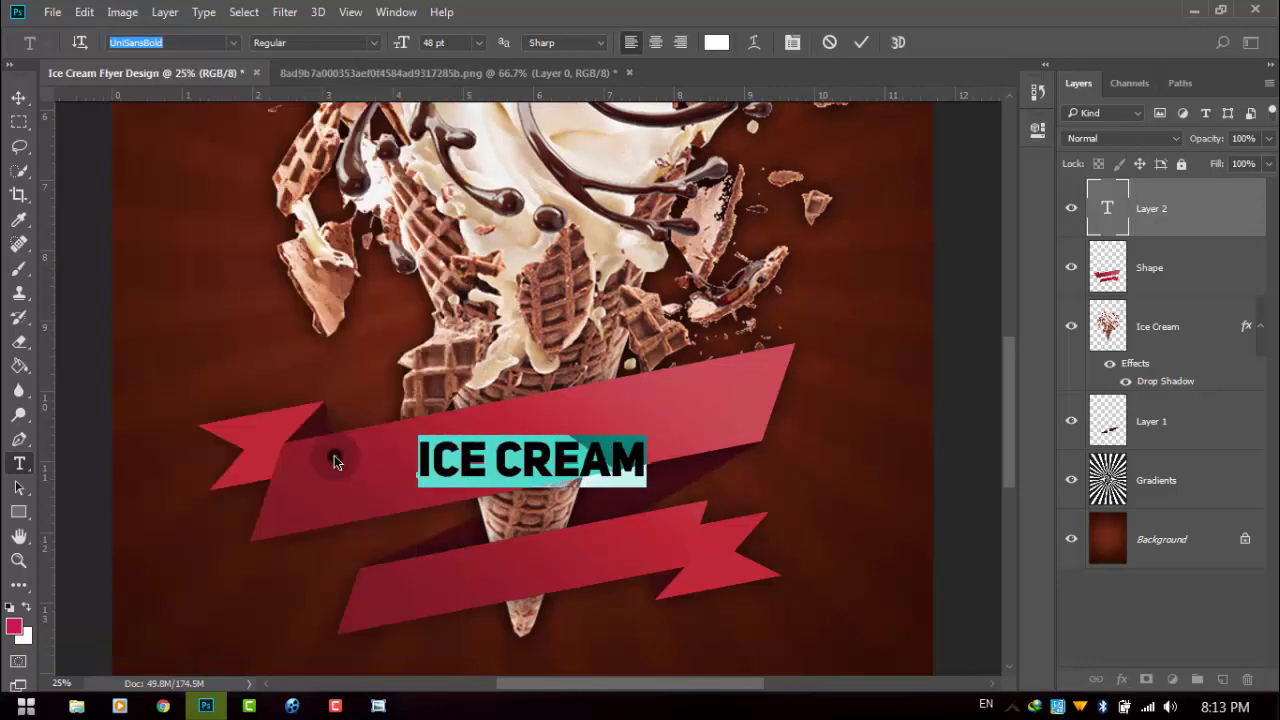
pyautogui.click(18, 98)
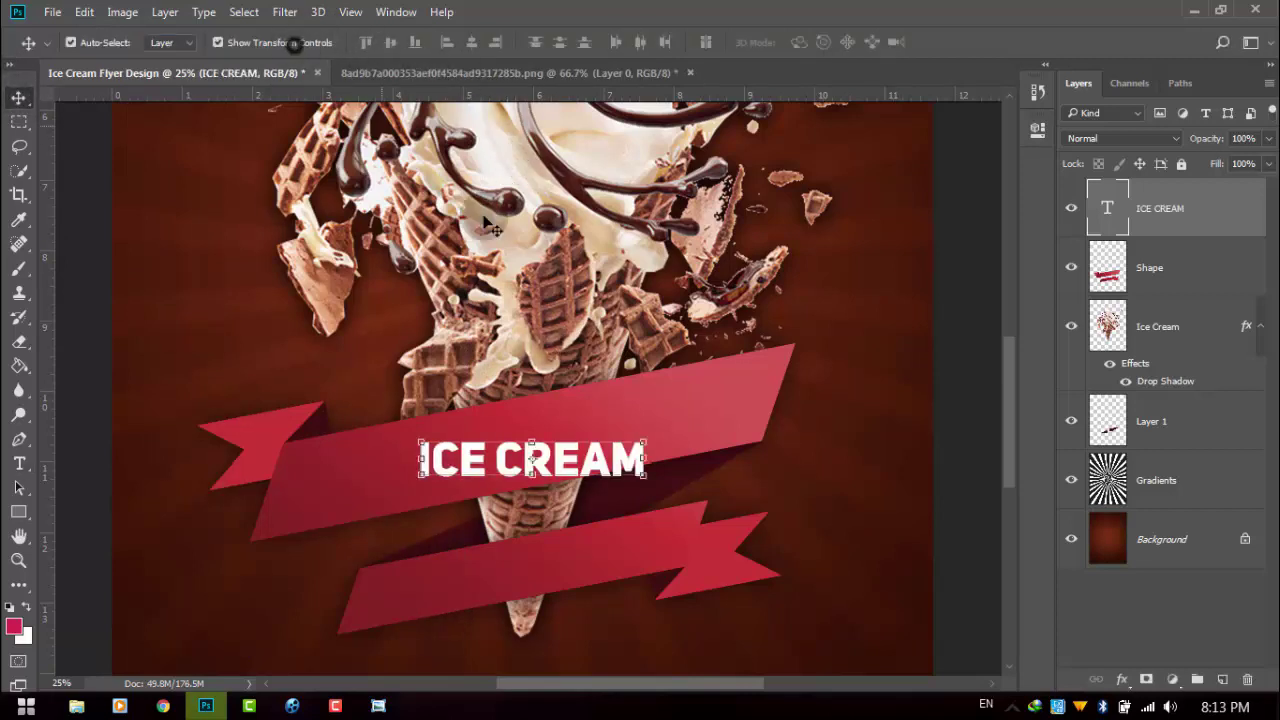
# Enlarge the ICE CREAM text to about 145% so it fills the ribbon
pyautogui.hotkey('ctrl', 't')
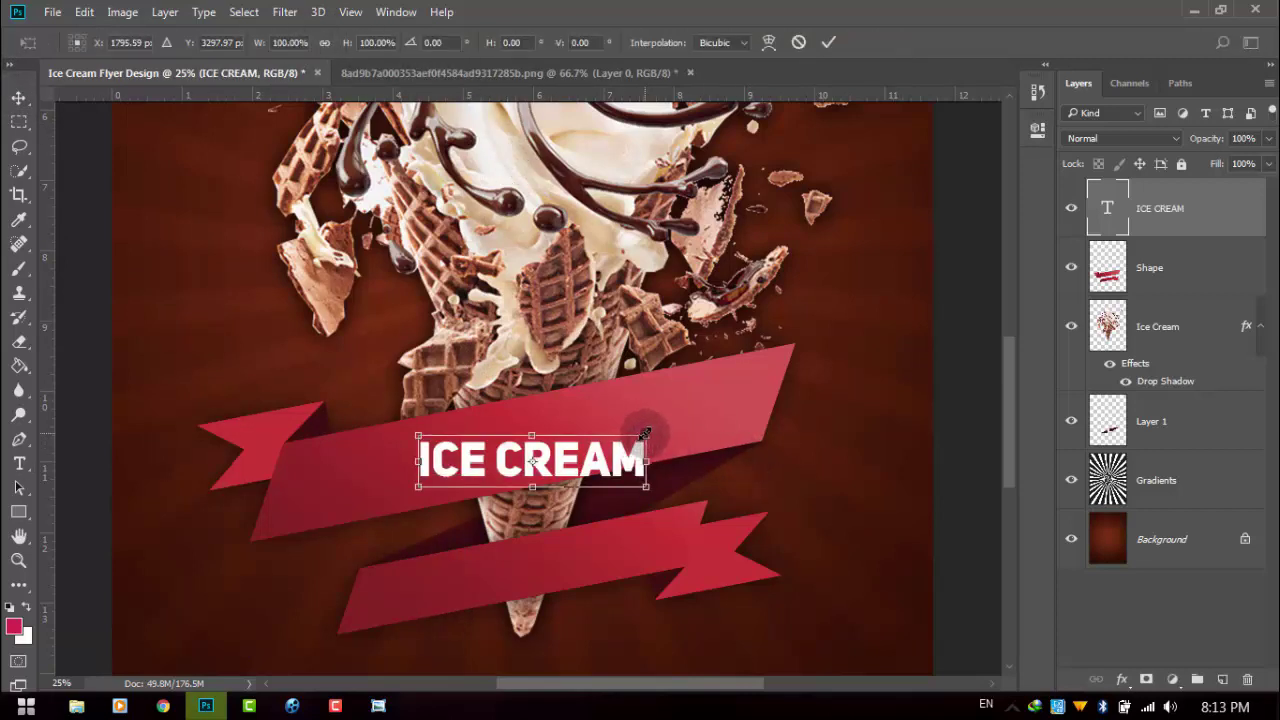
pyautogui.moveTo(645, 434); pyautogui.dragTo(694, 407)
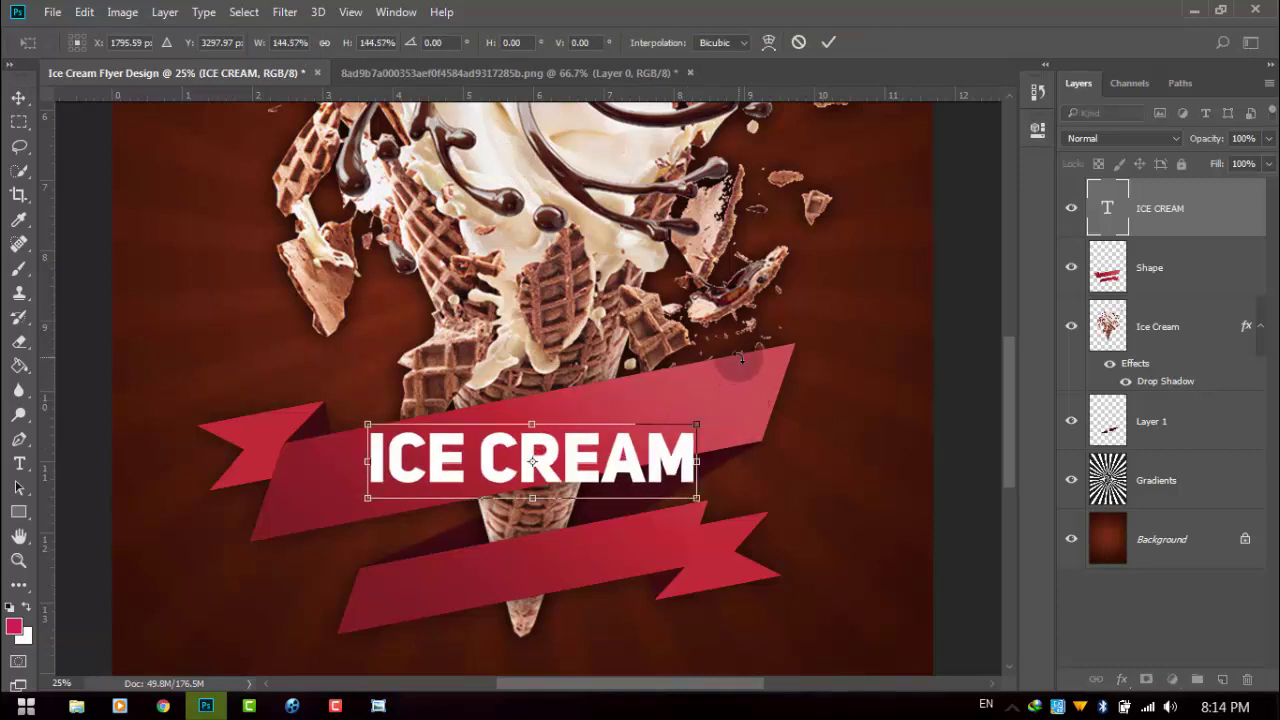
pyautogui.press('Return')
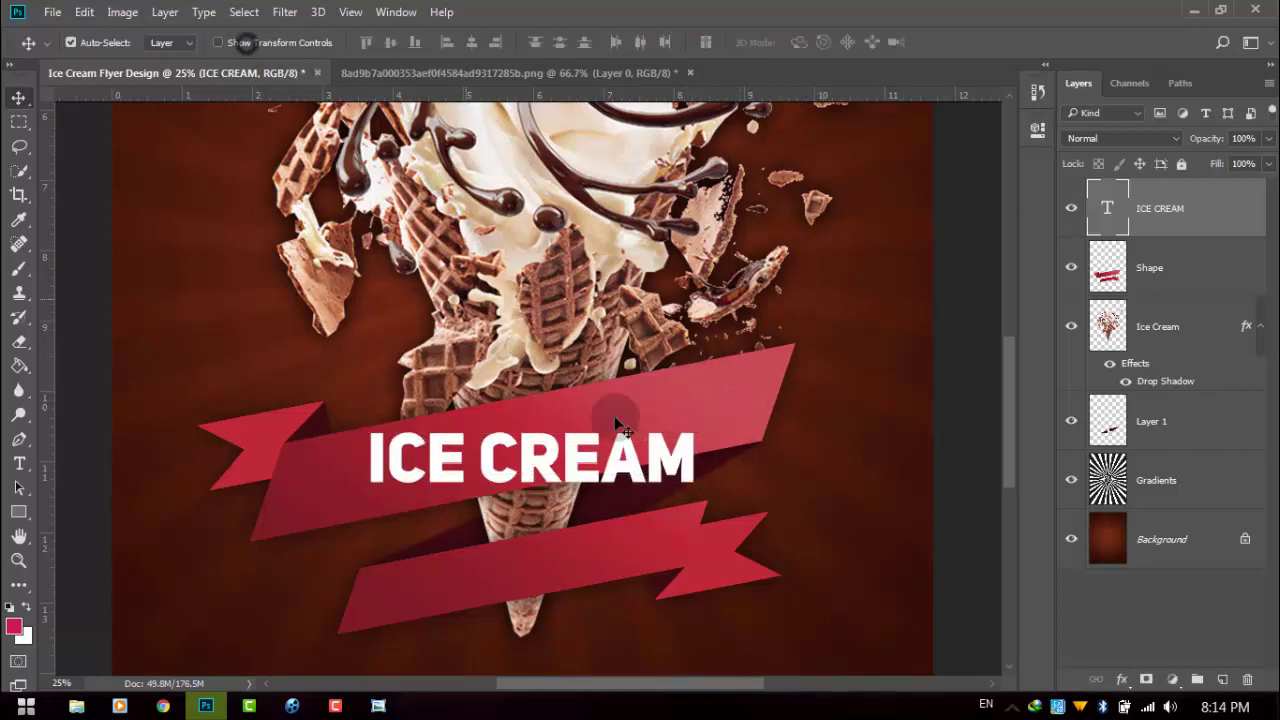
pyautogui.click(258, 42)
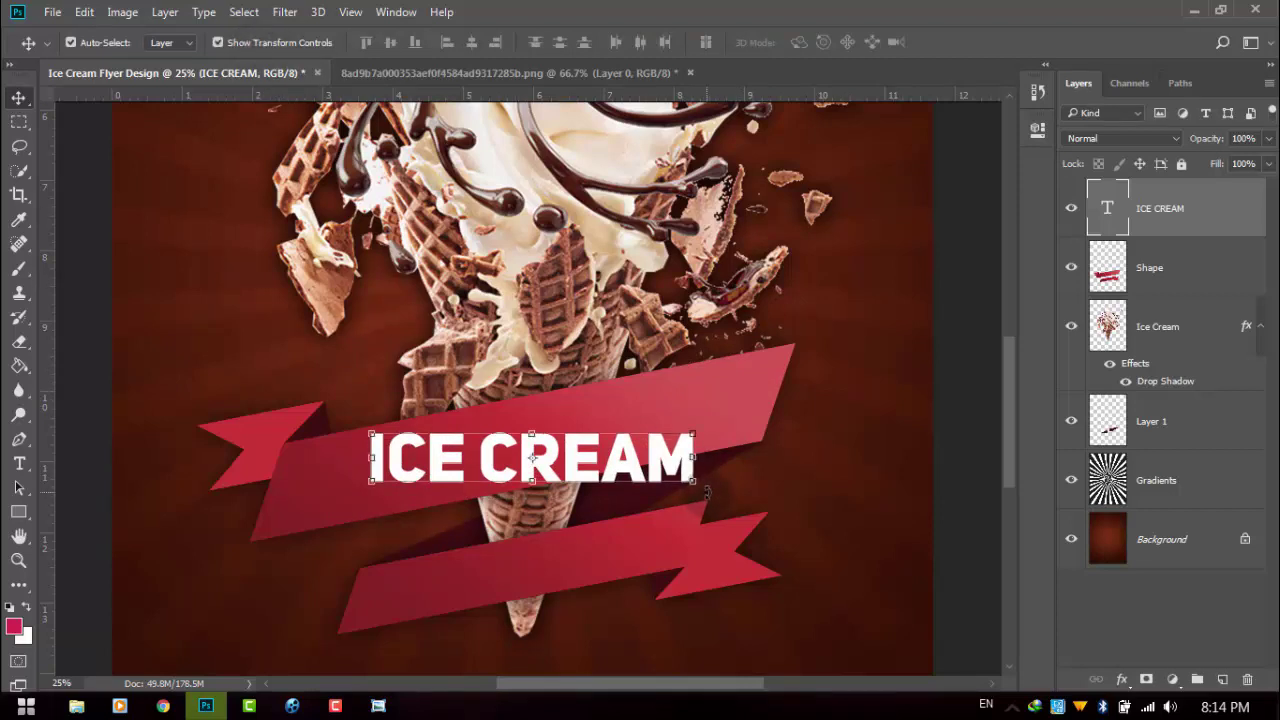
# Rotate ICE CREAM about -10.6° to match the ribbon's slant and nudge it onto the band
pyautogui.hotkey('ctrl', 't')
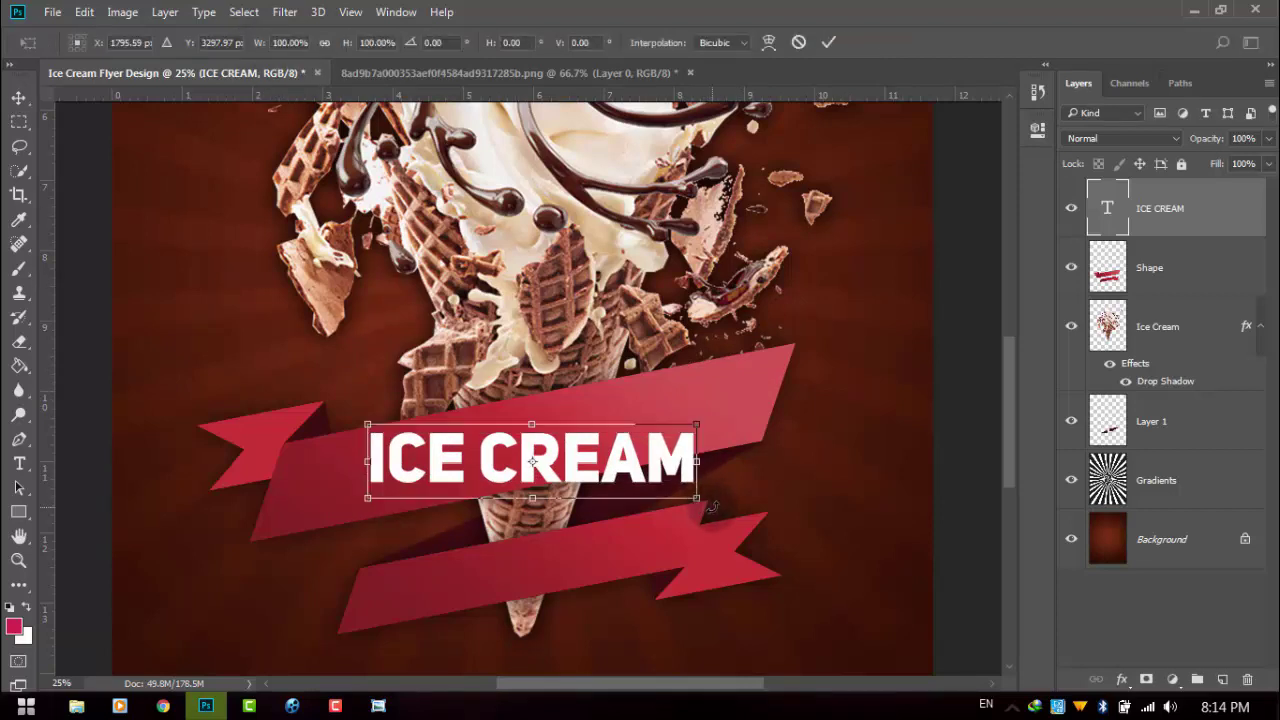
pyautogui.moveTo(726, 491); pyautogui.dragTo(722, 475)
pyautogui.click(828, 42)
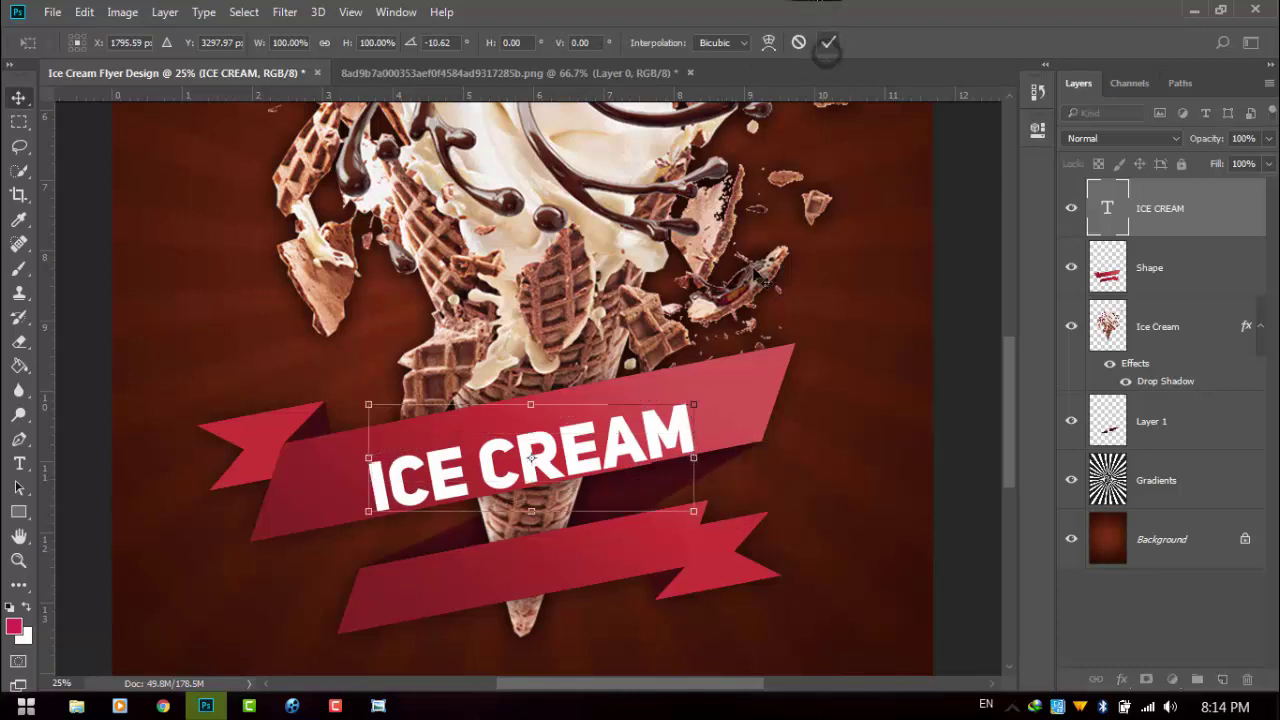
pyautogui.moveTo(558, 452); pyautogui.dragTo(550, 436)
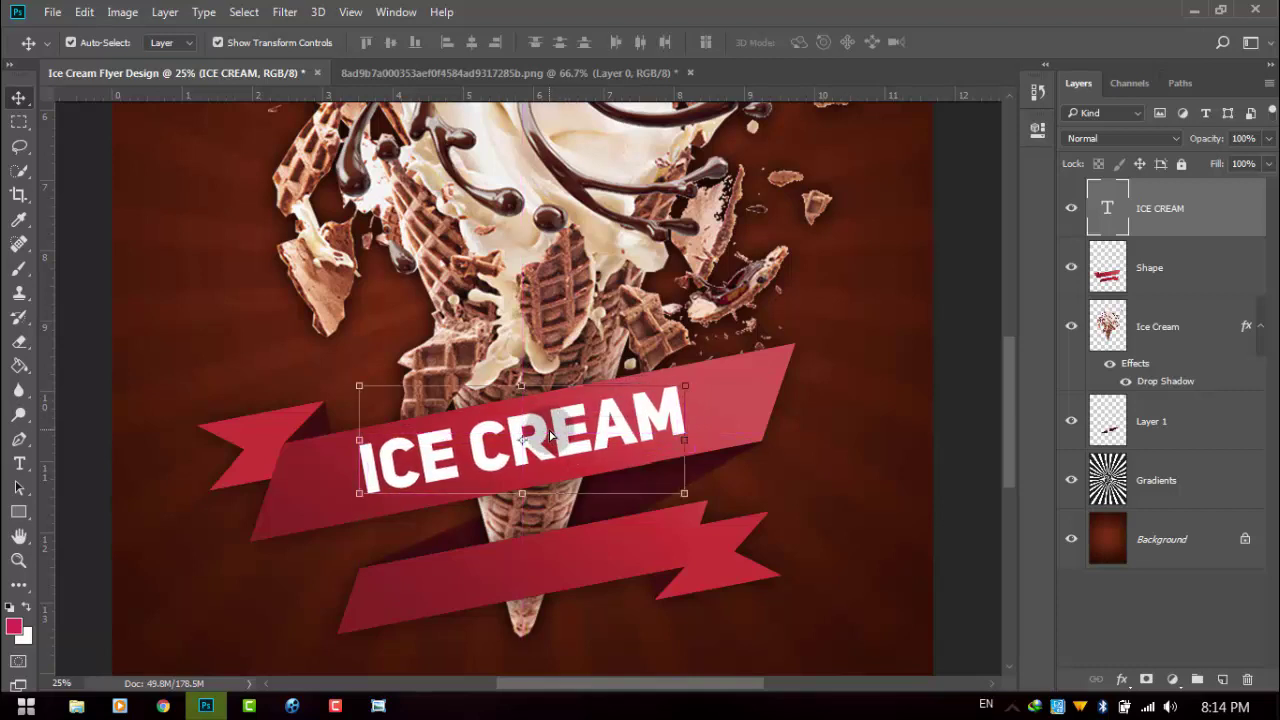
pyautogui.click(262, 46)
pyautogui.hotkey('ctrl', '-')
pyautogui.hotkey('ctrl', '-')
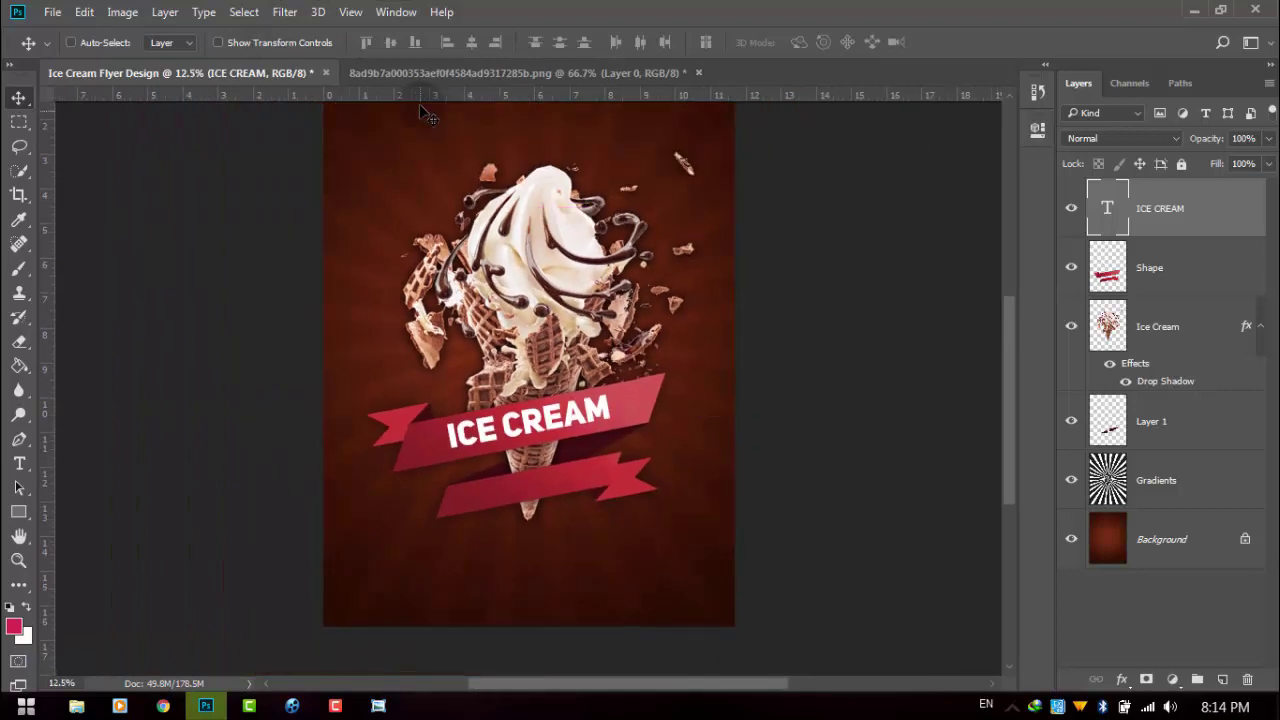
pyautogui.hotkey('ctrl', '-')
pyautogui.hotkey('ctrl', '-')
pyautogui.hotkey('ctrl', '+')
pyautogui.hotkey('ctrl', '+')
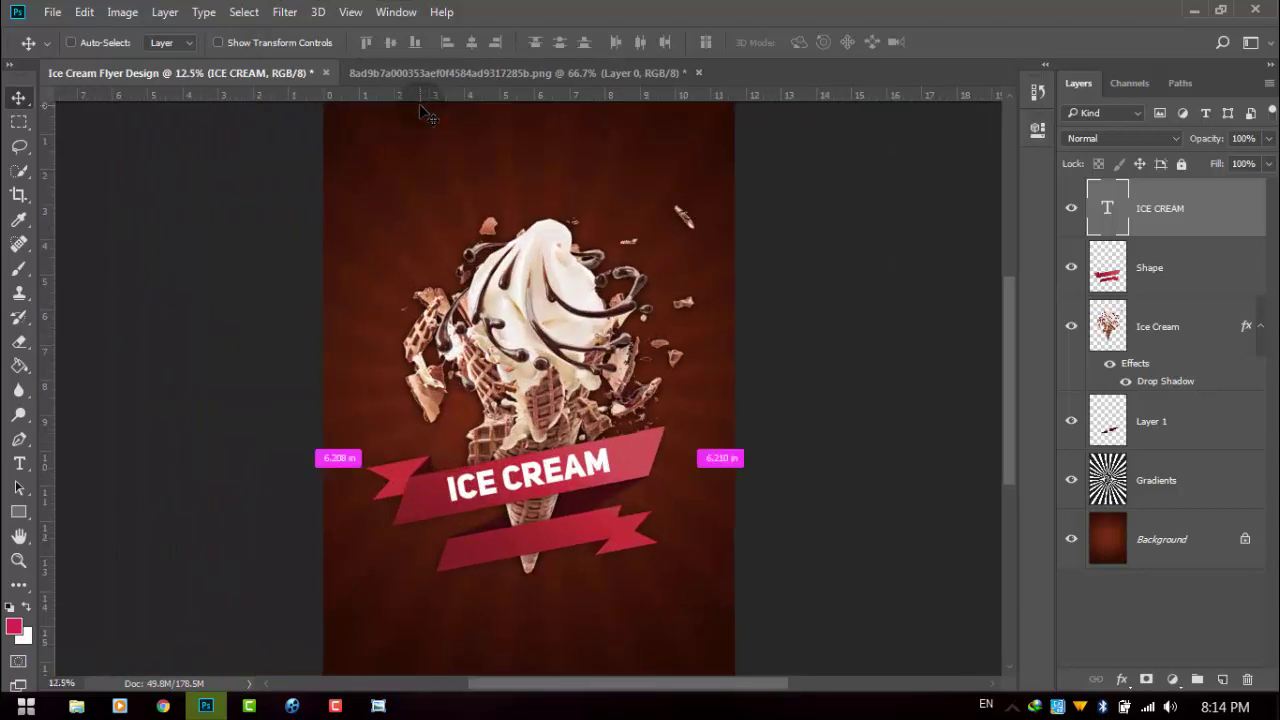
pyautogui.hotkey('ctrl', '+')
pyautogui.hotkey('ctrl', '+')
pyautogui.hotkey('ctrl', '+')
pyautogui.hotkey('ctrl', '+')
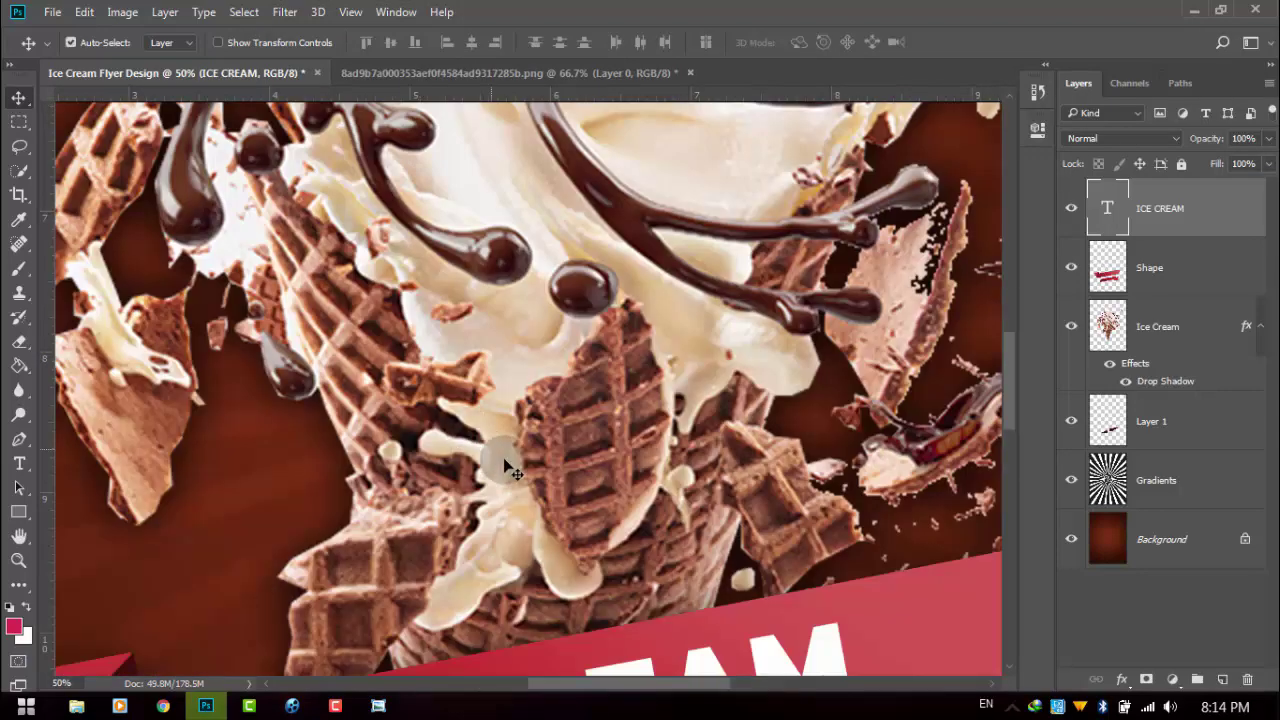
# Select all the ICE CREAM text and set its font to Uni Sans
pyautogui.moveTo(505, 468); pyautogui.dragTo(497, 218)
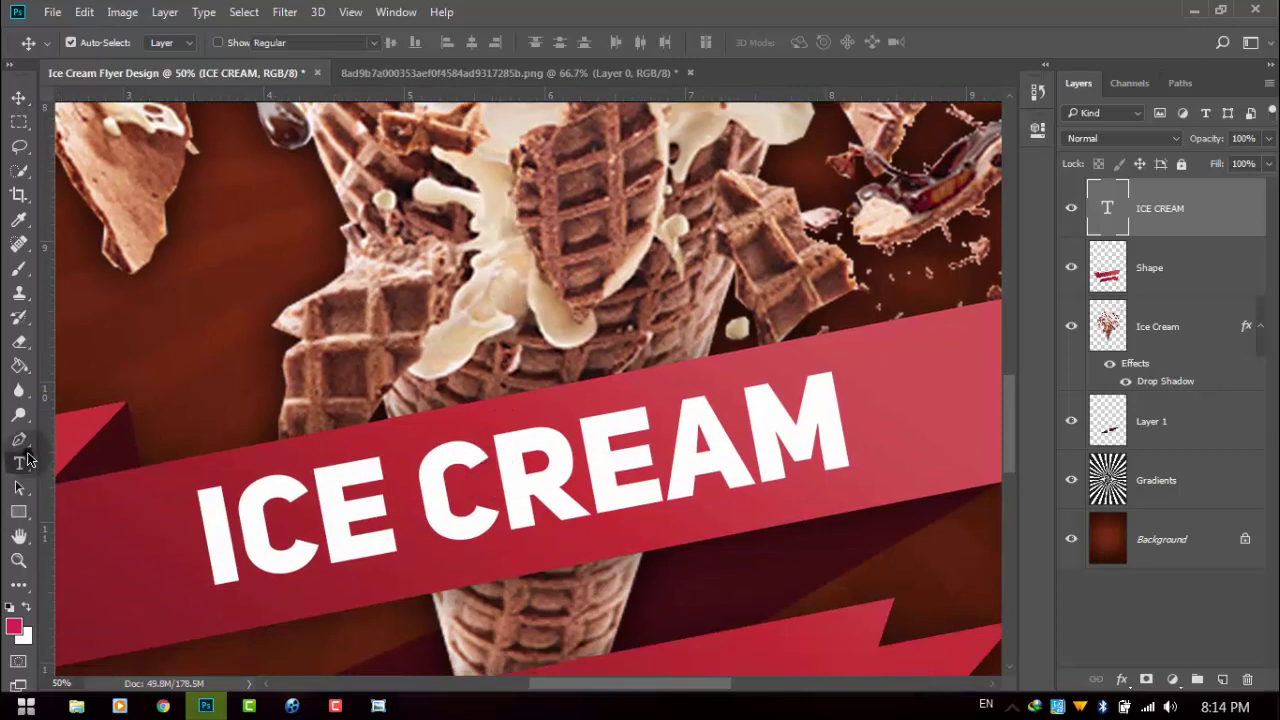
pyautogui.click(20, 462)
pyautogui.tripleClick(338, 512)
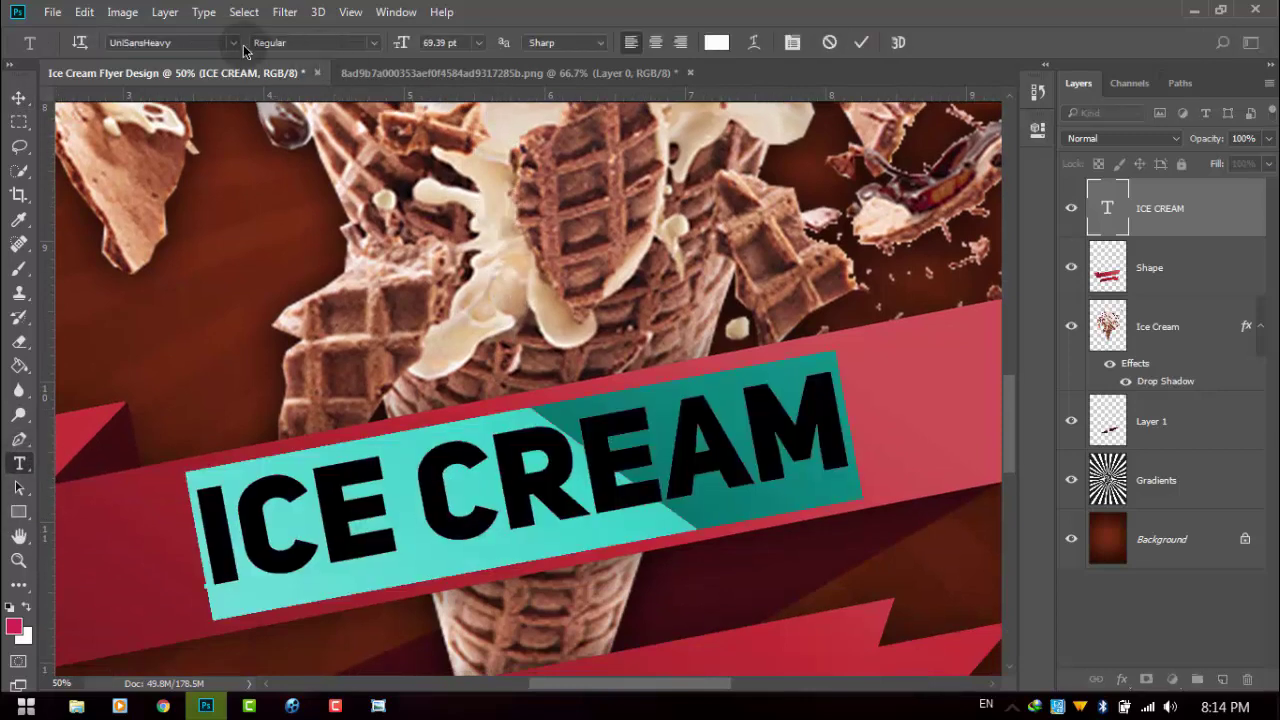
pyautogui.click(231, 43)
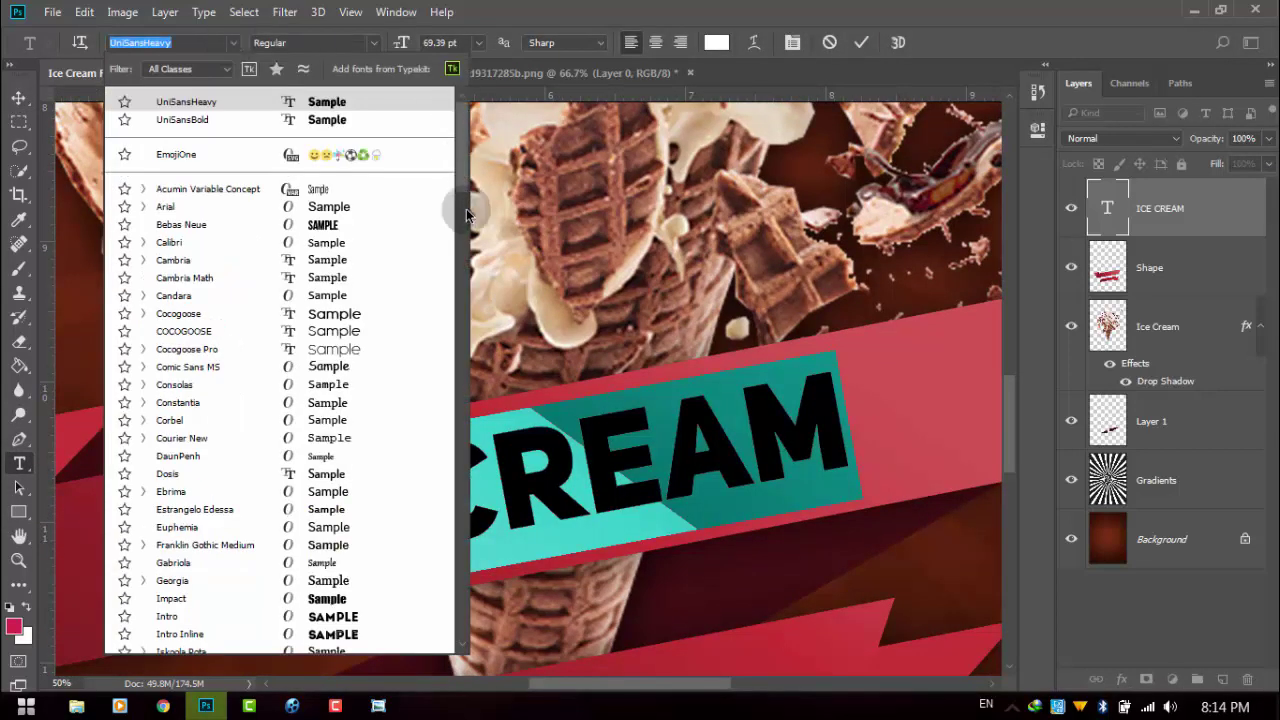
pyautogui.moveTo(461, 178)
pyautogui.mouseDown()
pyautogui.moveTo(457, 313)
pyautogui.moveTo(443, 343)
pyautogui.mouseUp()
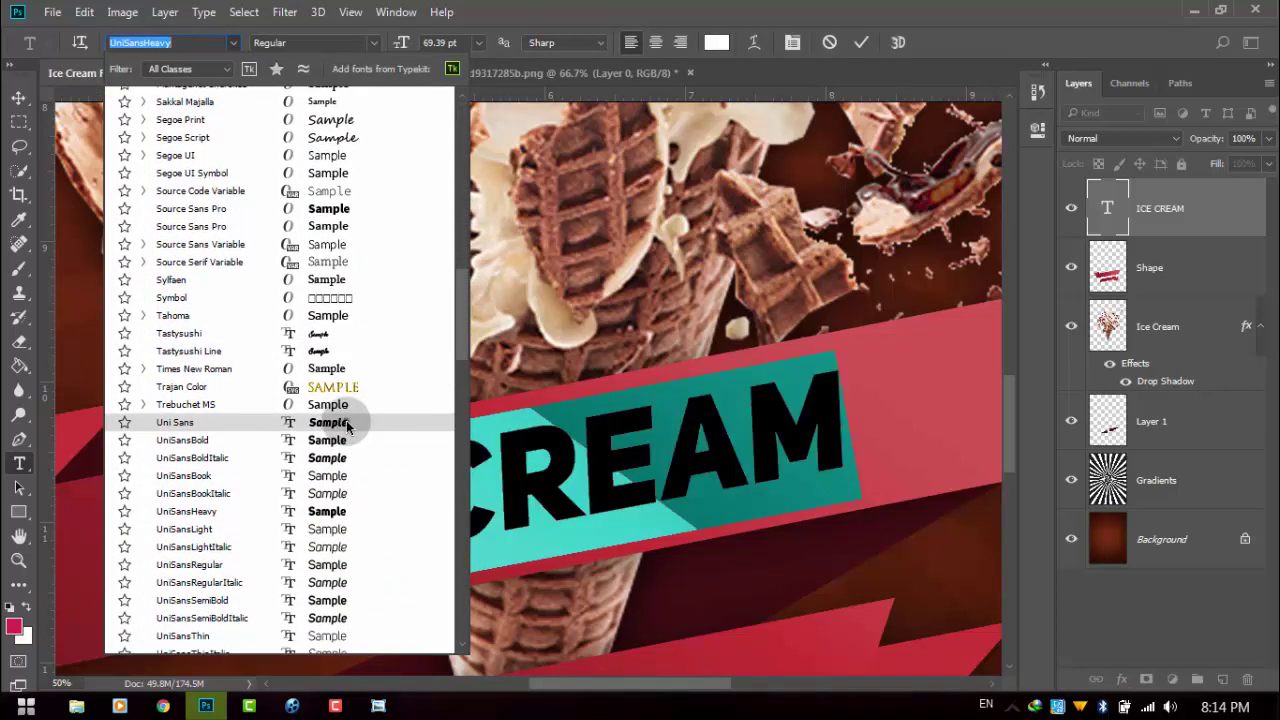
pyautogui.click(346, 423)
pyautogui.click(19, 97)
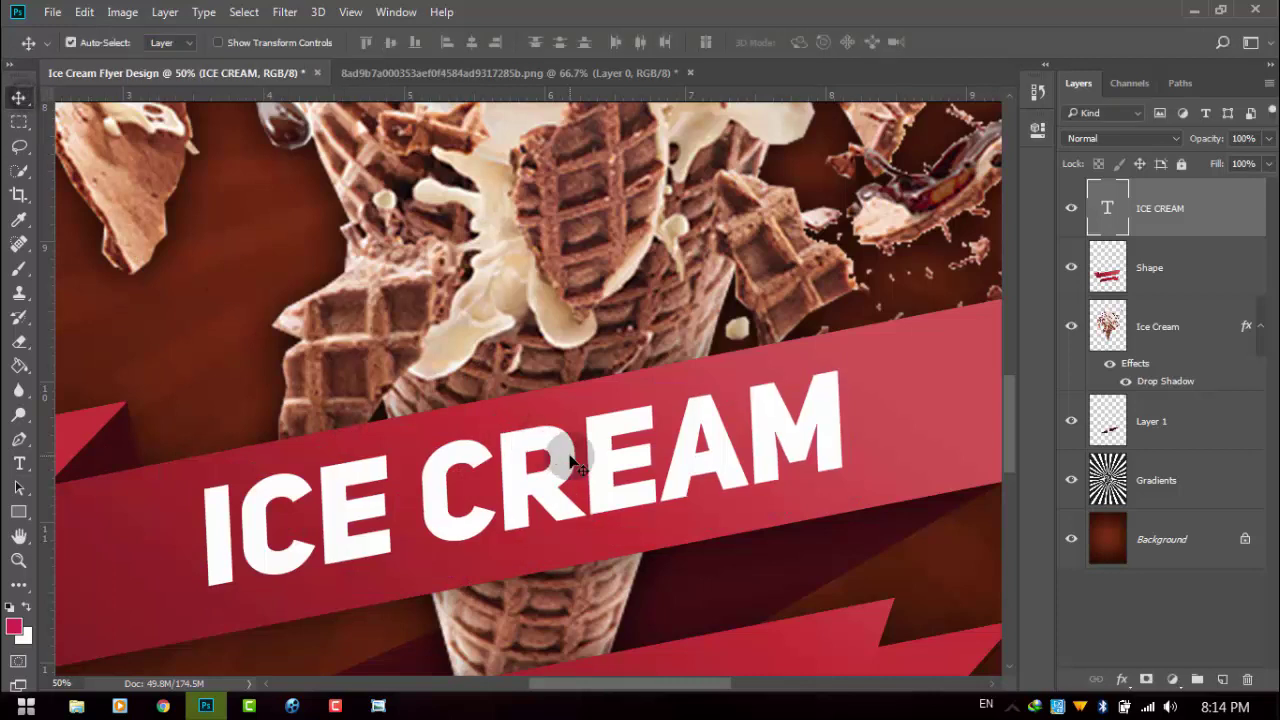
# Scroll the view and return from the Type tool to the Move tool
pyautogui.scroll(-2, 572, 462)
pyautogui.scroll(-2, 565, 445)
pyautogui.scroll(-2, 565, 445)
pyautogui.scroll(-2, 565, 445)
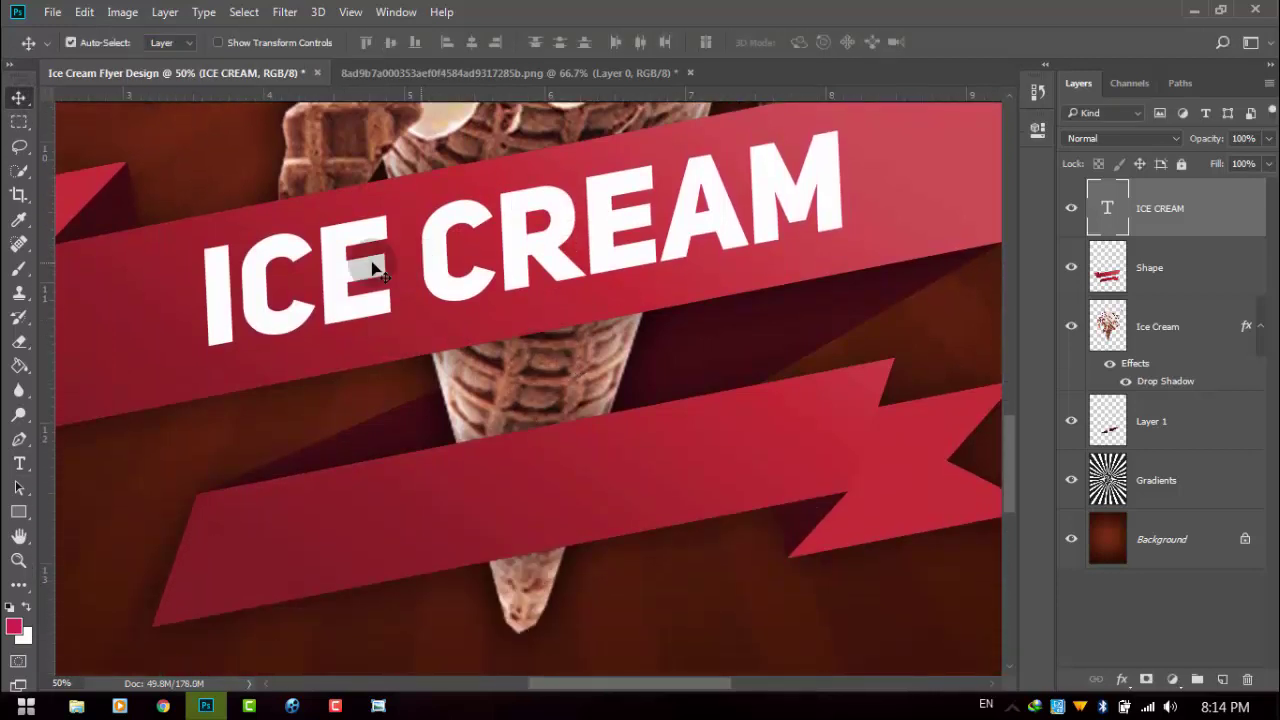
pyautogui.click(19, 463)
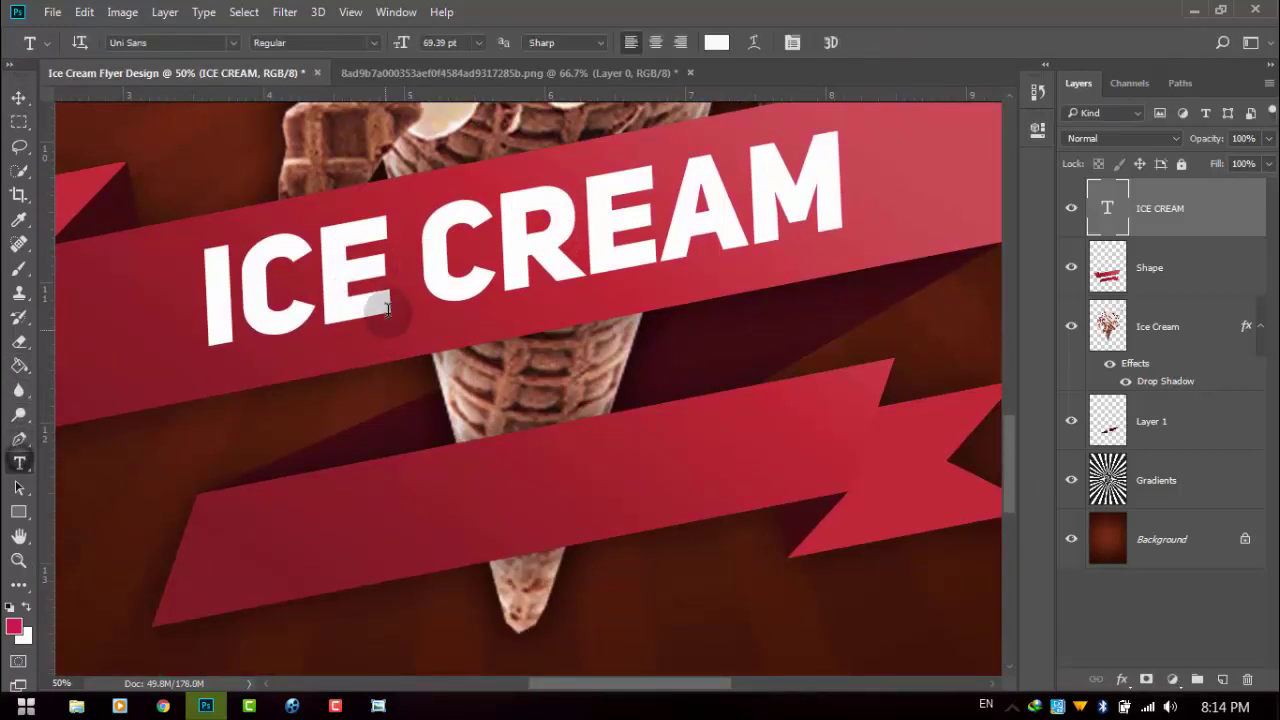
pyautogui.click(19, 97)
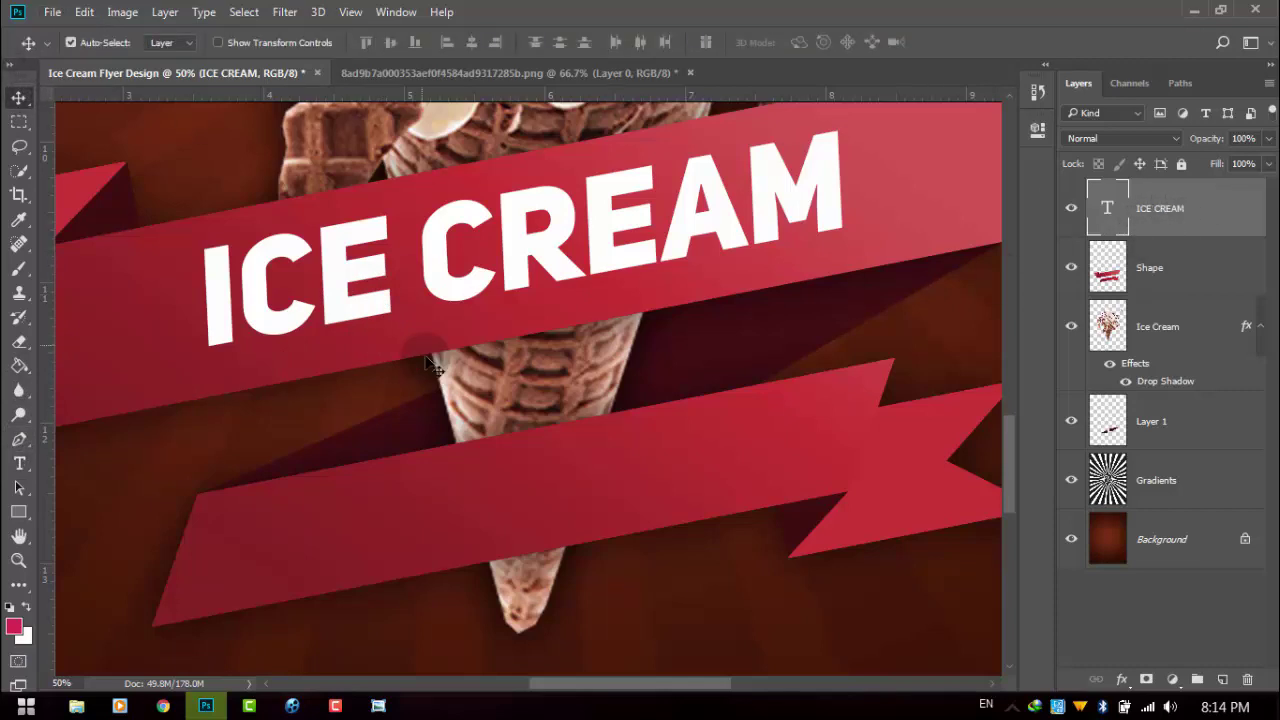
pyautogui.press('ctrl')
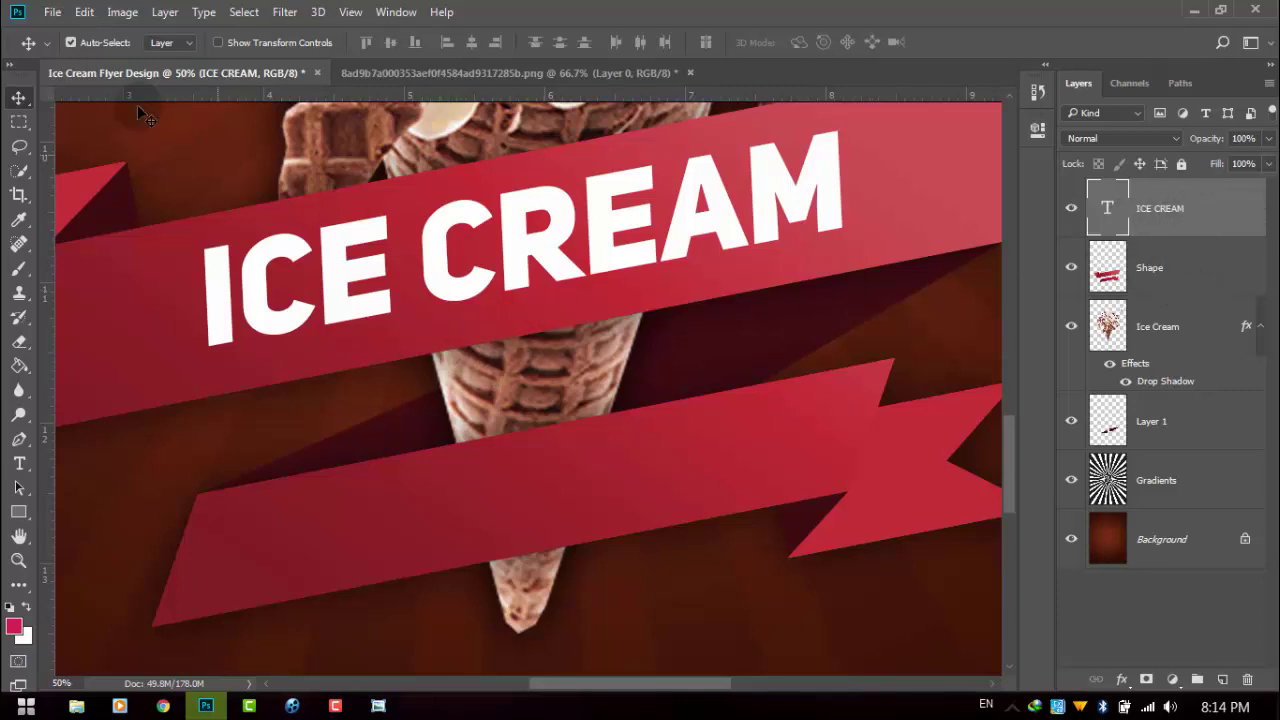
# Duplicate the ICE CREAM text layer
pyautogui.rightClick(1190, 230)
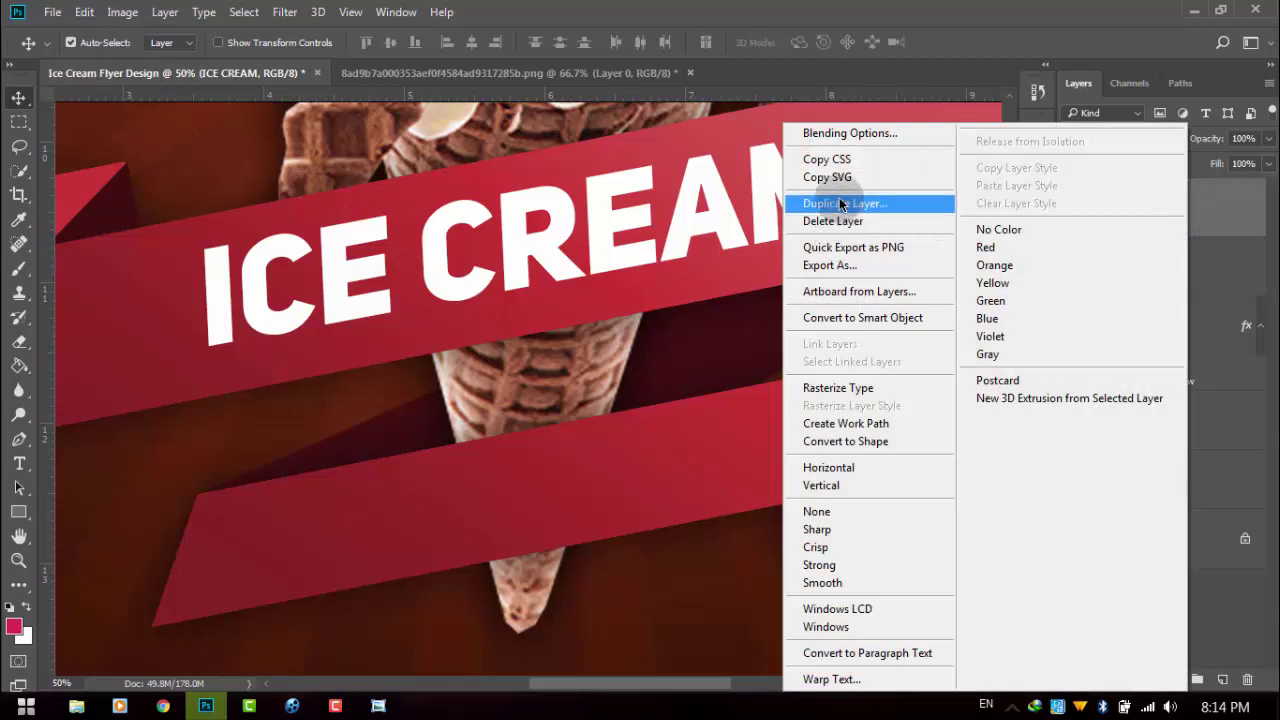
pyautogui.click(860, 201)
pyautogui.click(795, 210)
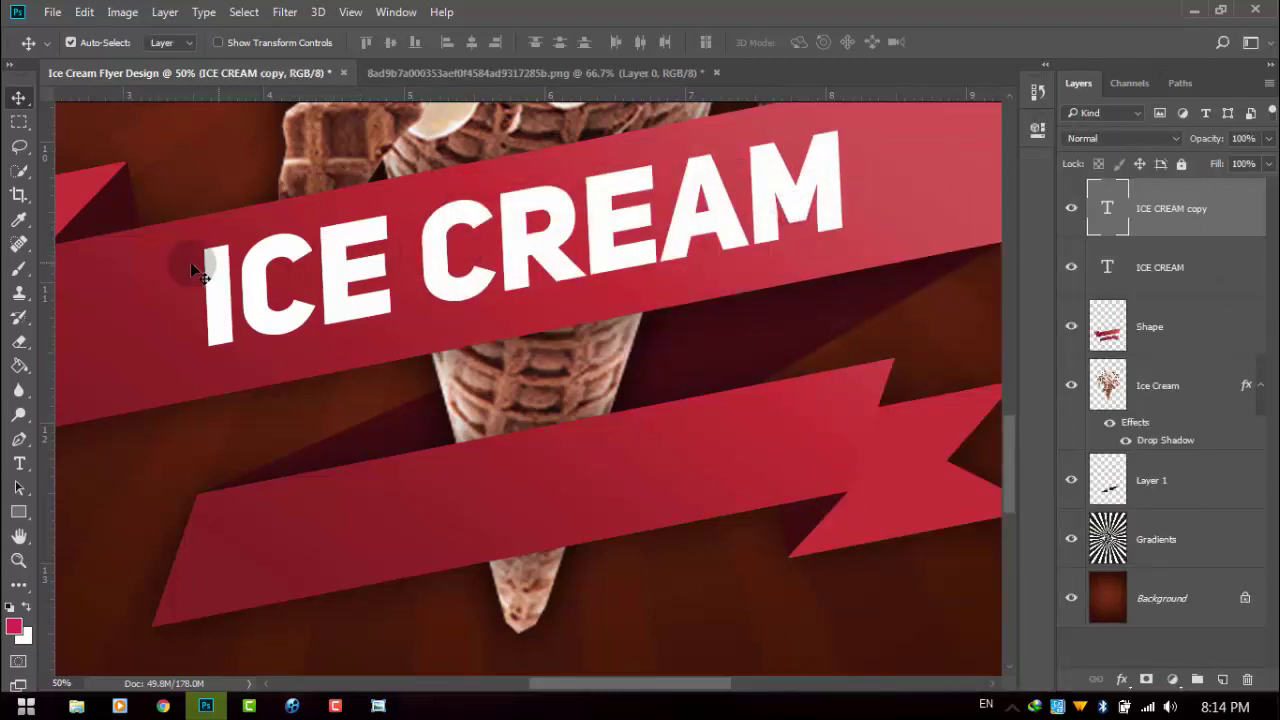
# Retype the copy as BEST IN TOWN and drag it down onto the lower ribbon
pyautogui.click(19, 465)
pyautogui.tripleClick(268, 305)
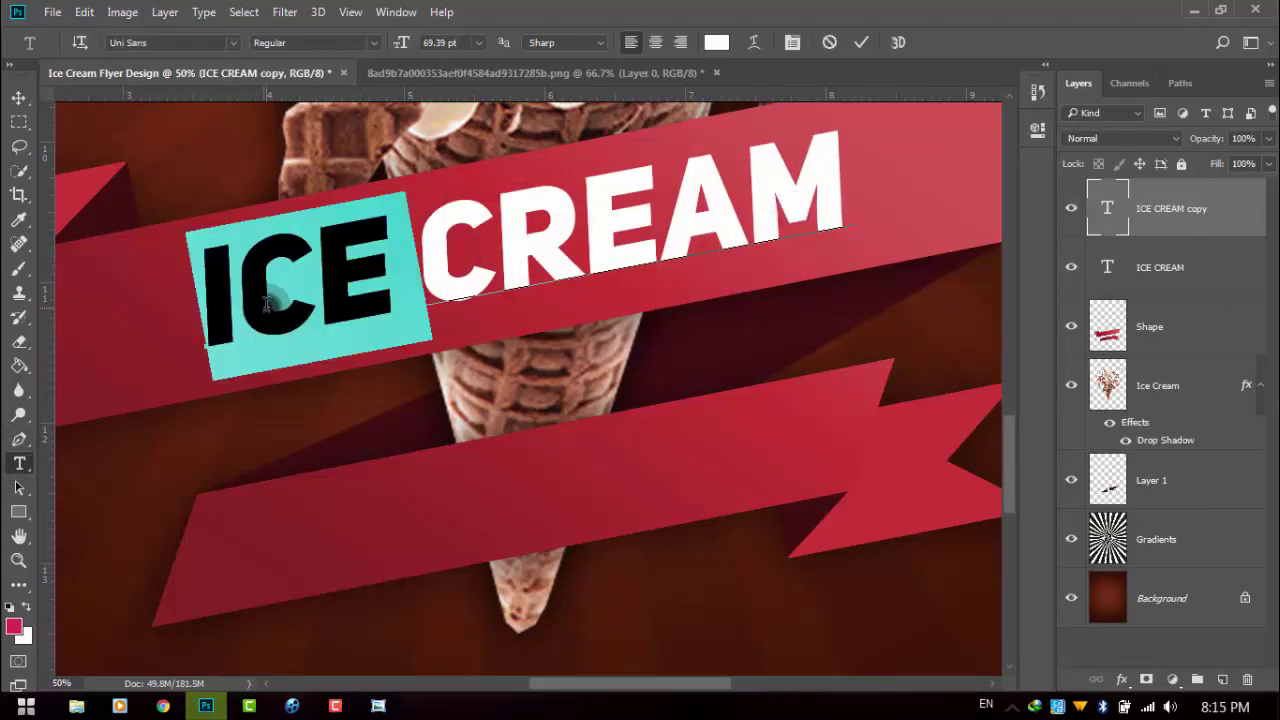
pyautogui.write('be')
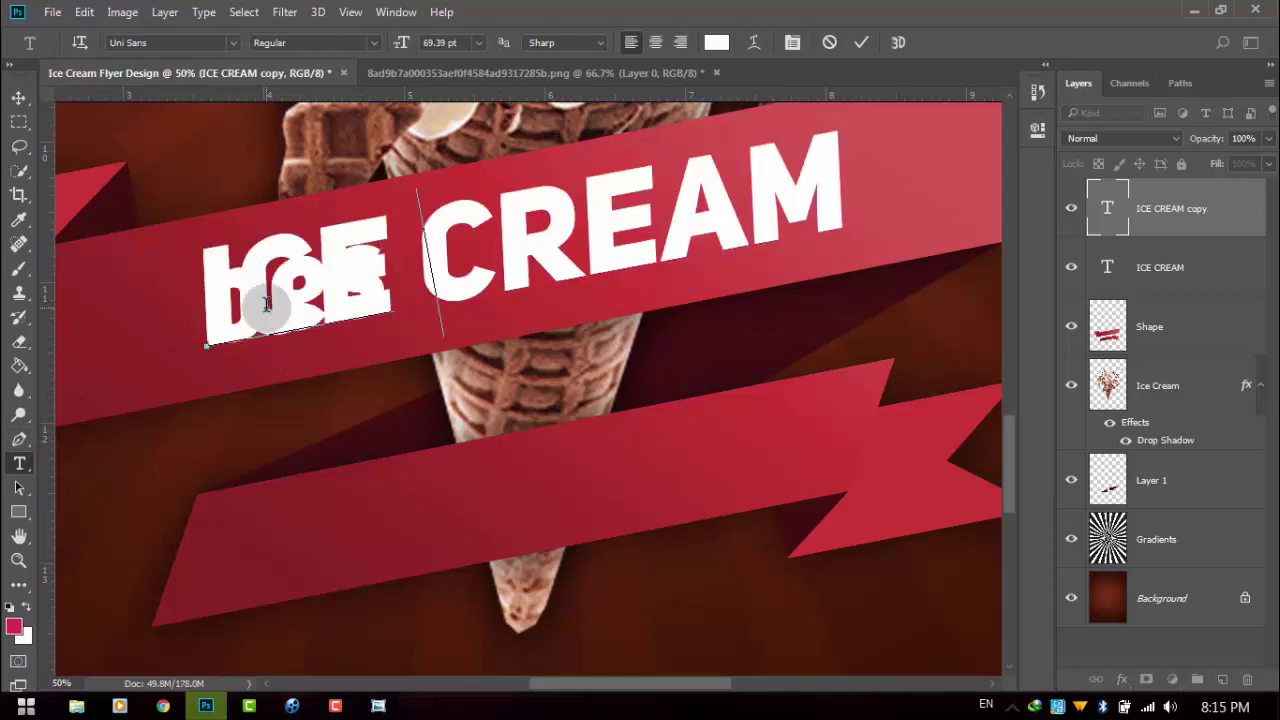
pyautogui.write('st')
pyautogui.press('BackSpace')
pyautogui.press('BackSpace')
pyautogui.press('BackSpace')
pyautogui.press('BackSpace')
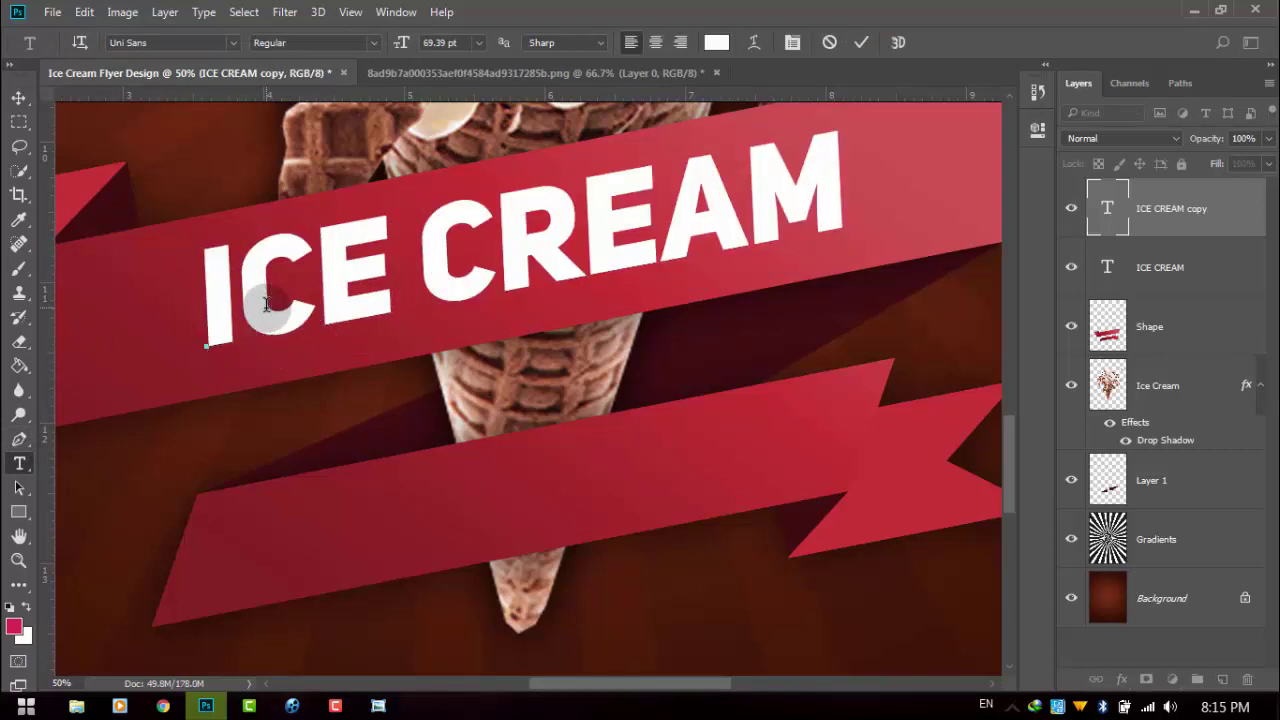
pyautogui.write('best')
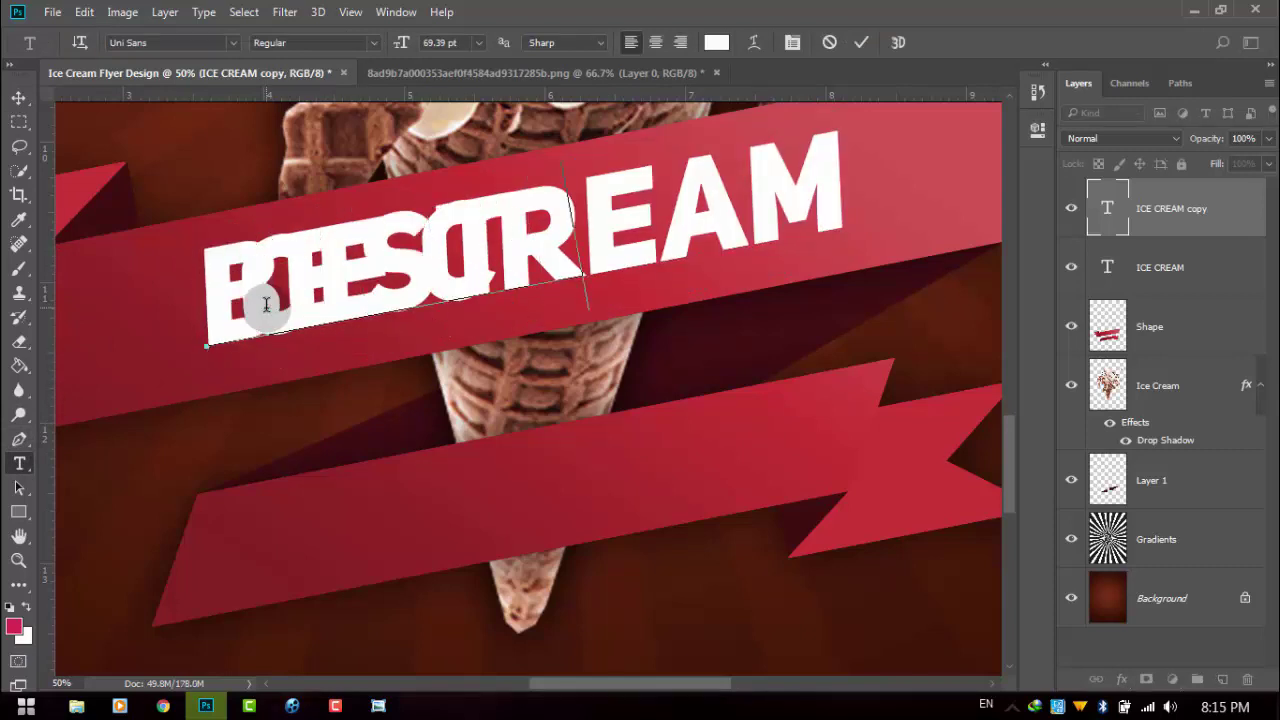
pyautogui.write(' IN TOWN')
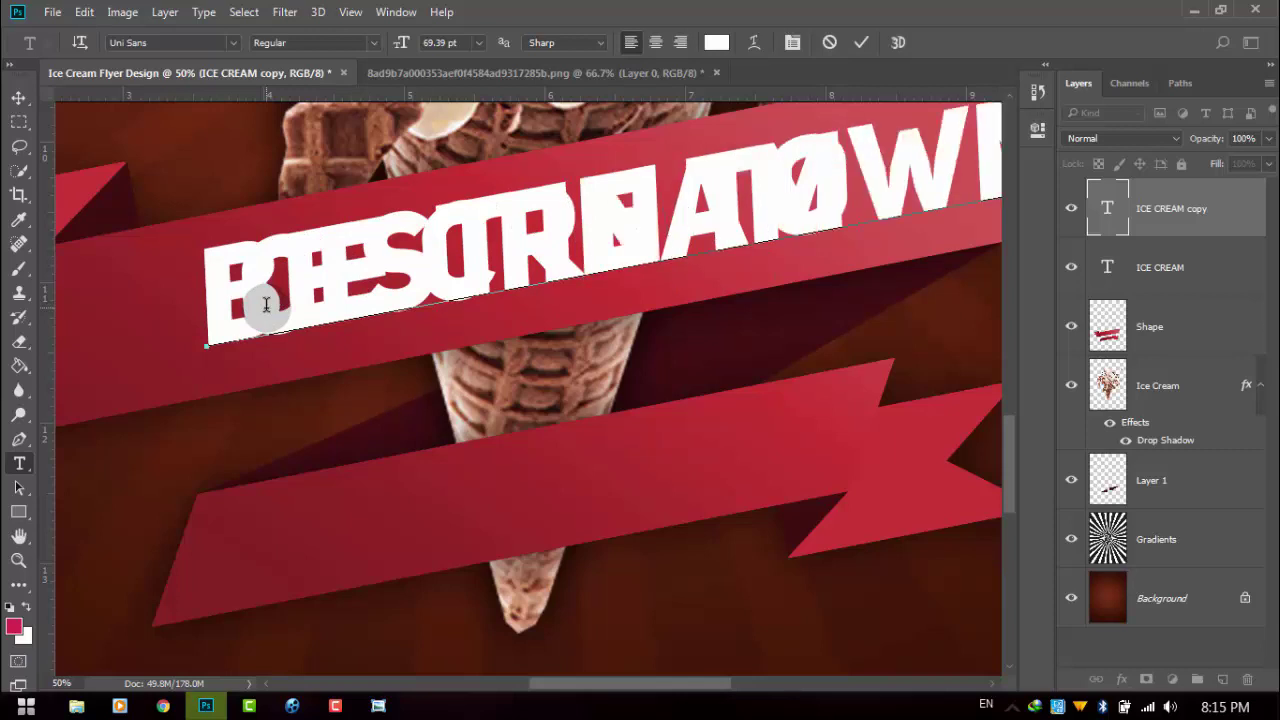
pyautogui.click(18, 97)
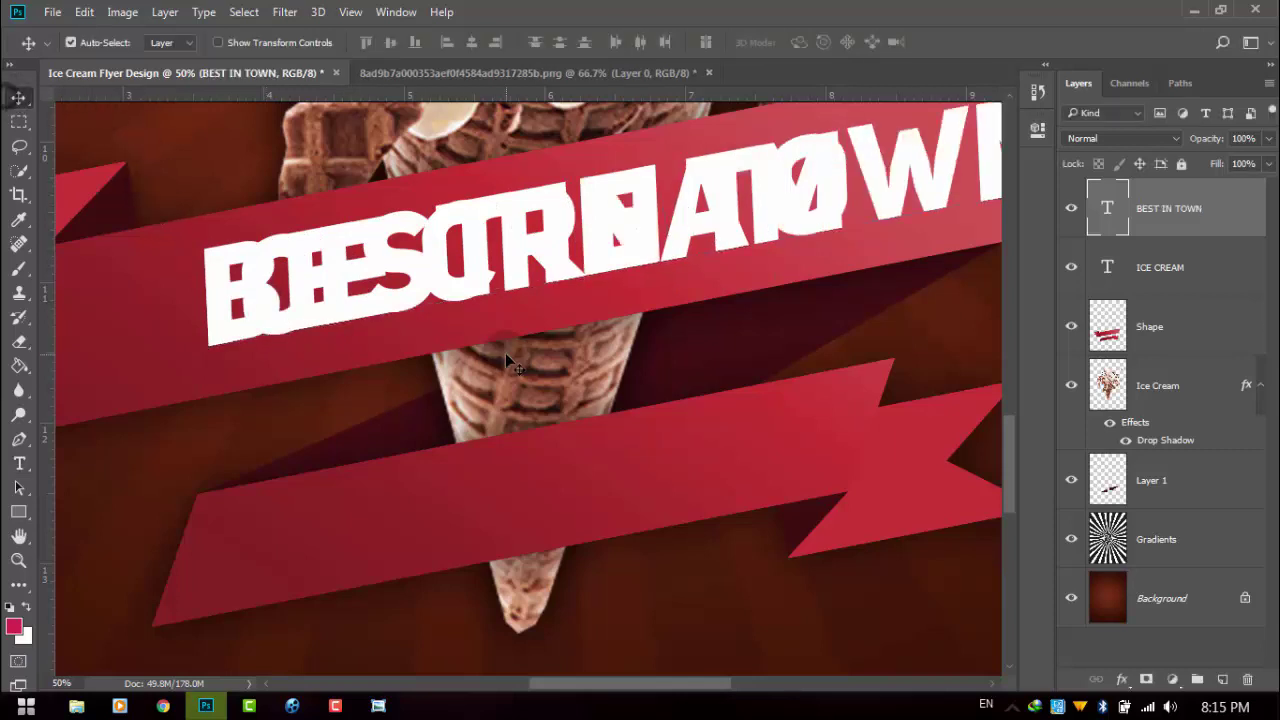
pyautogui.moveTo(472, 285); pyautogui.dragTo(476, 540)
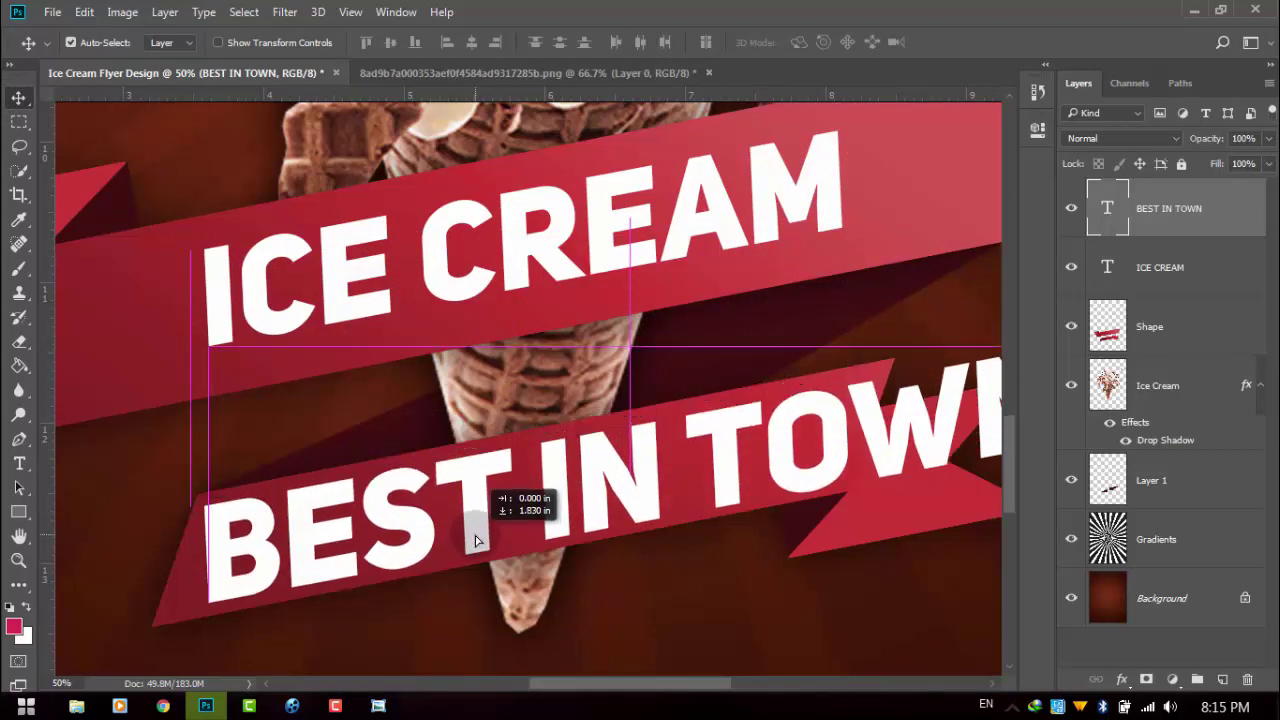
# Scale BEST IN TOWN to about 50.6% and shift it left to centre on the lower ribbon
pyautogui.click(290, 47)
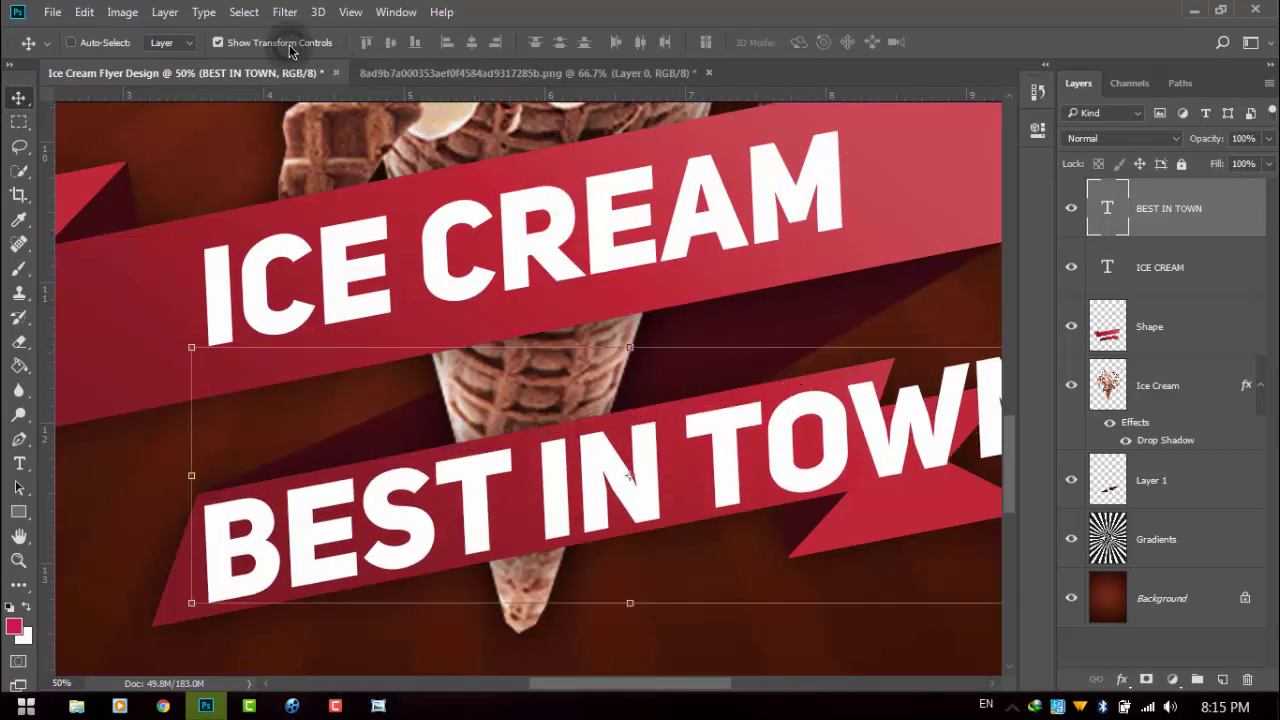
pyautogui.hotkey('ctrl', '-')
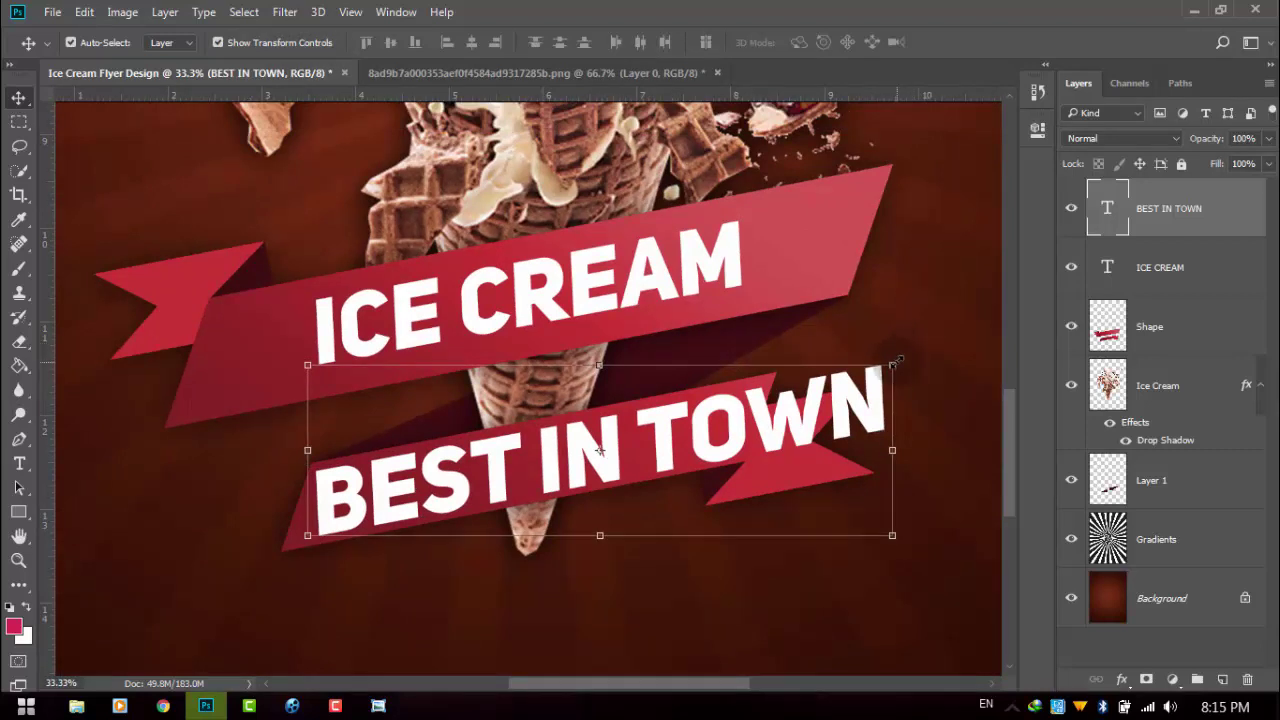
pyautogui.moveTo(893, 363)
pyautogui.mouseDown()
pyautogui.moveTo(758, 402)
pyautogui.moveTo(913, 337)
pyautogui.mouseUp()
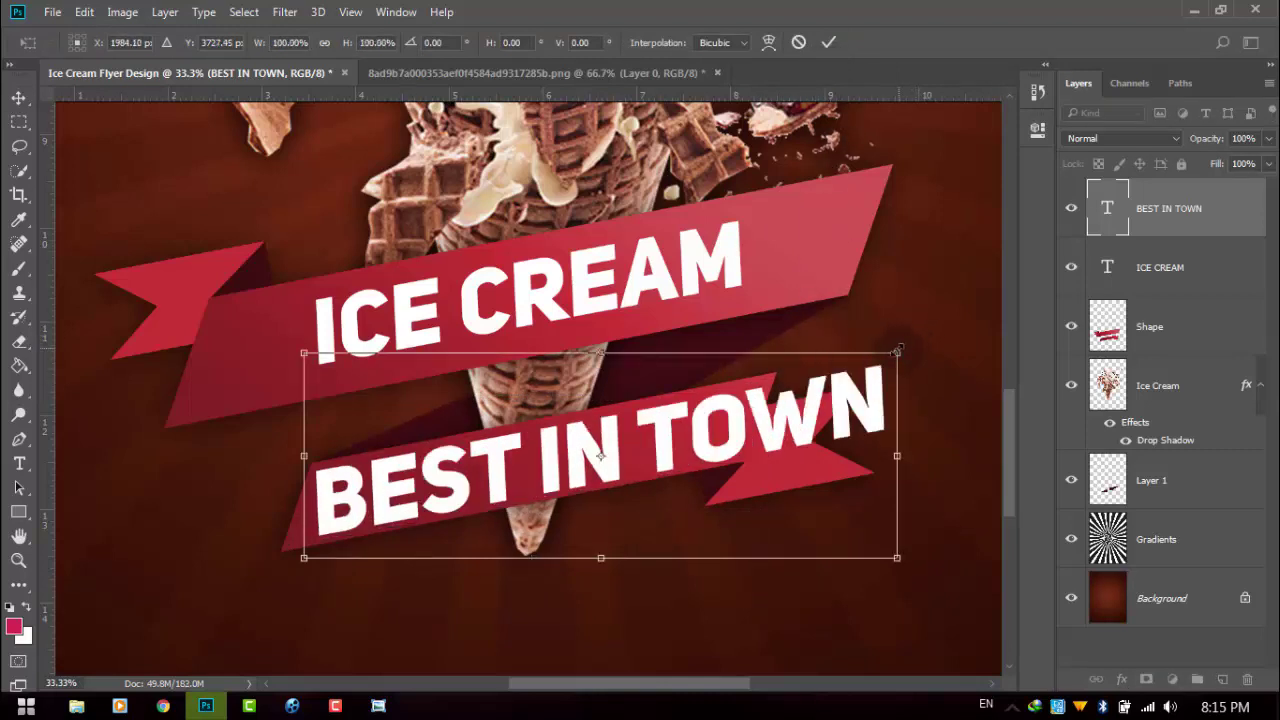
pyautogui.moveTo(897, 352)
pyautogui.mouseDown()
pyautogui.moveTo(726, 397)
pyautogui.moveTo(744, 386)
pyautogui.mouseUp()
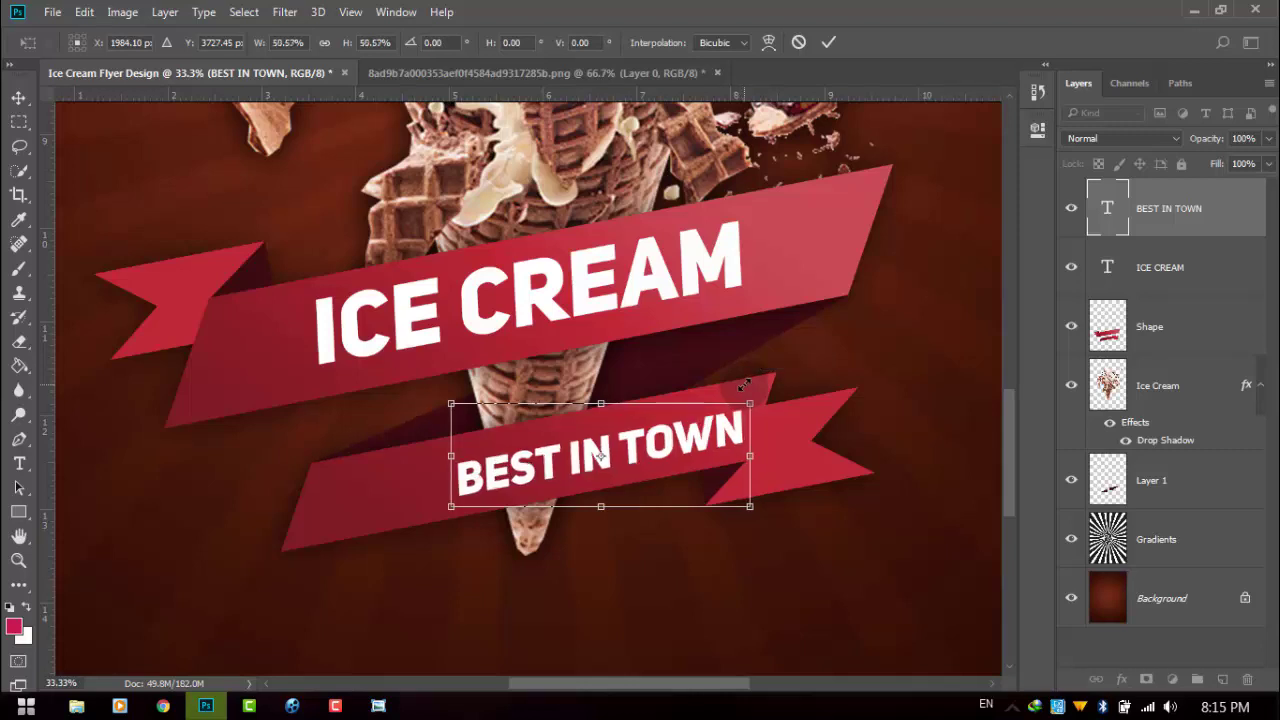
pyautogui.moveTo(744, 386); pyautogui.dragTo(746, 386)
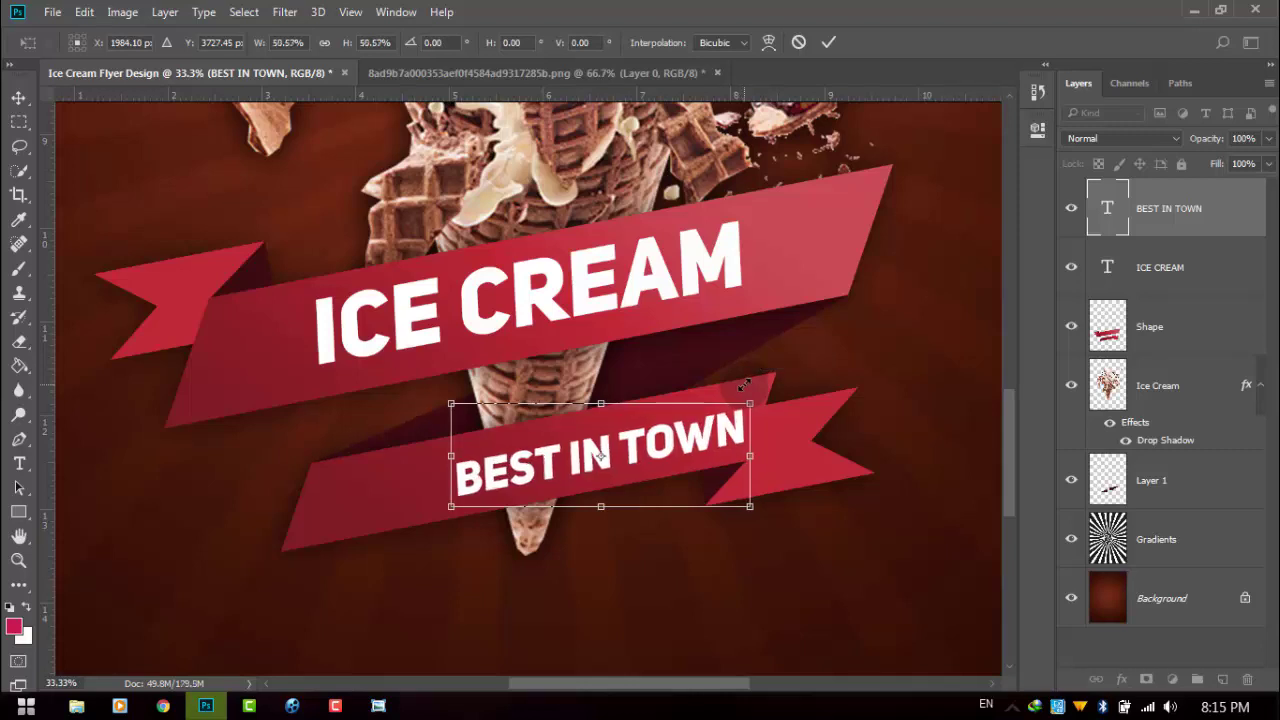
pyautogui.click(829, 43)
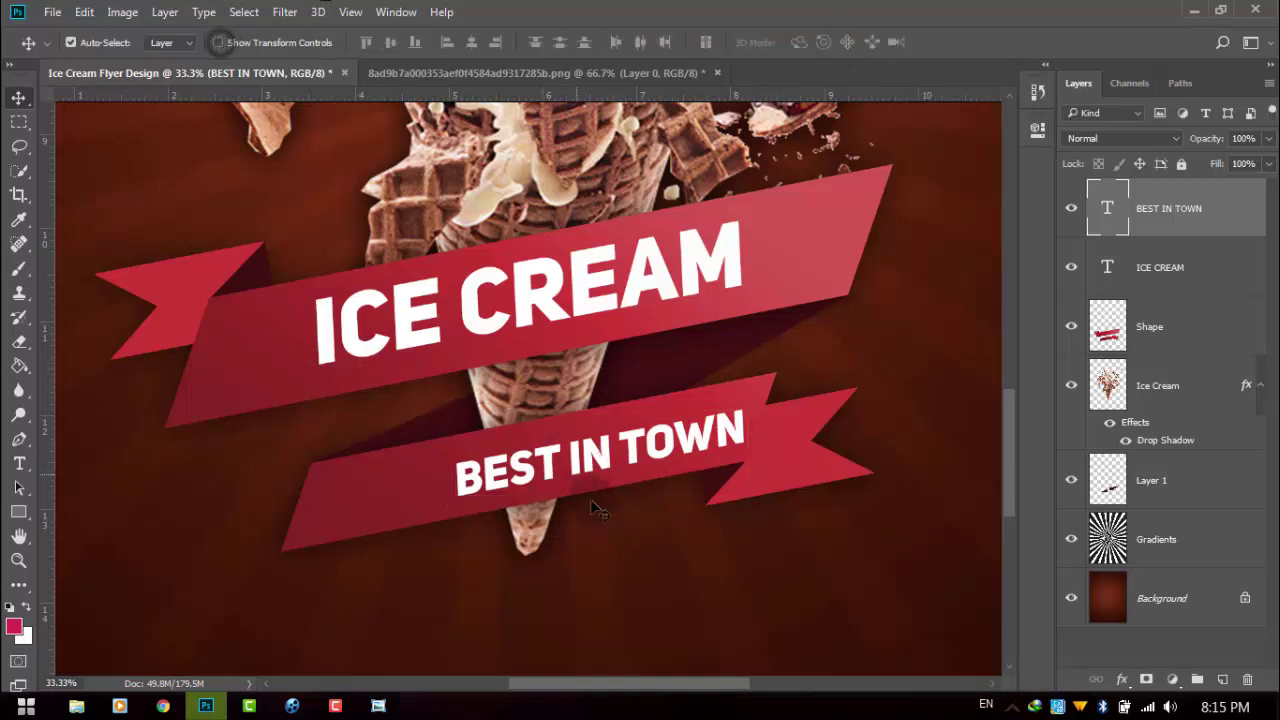
pyautogui.moveTo(604, 462); pyautogui.dragTo(535, 475)
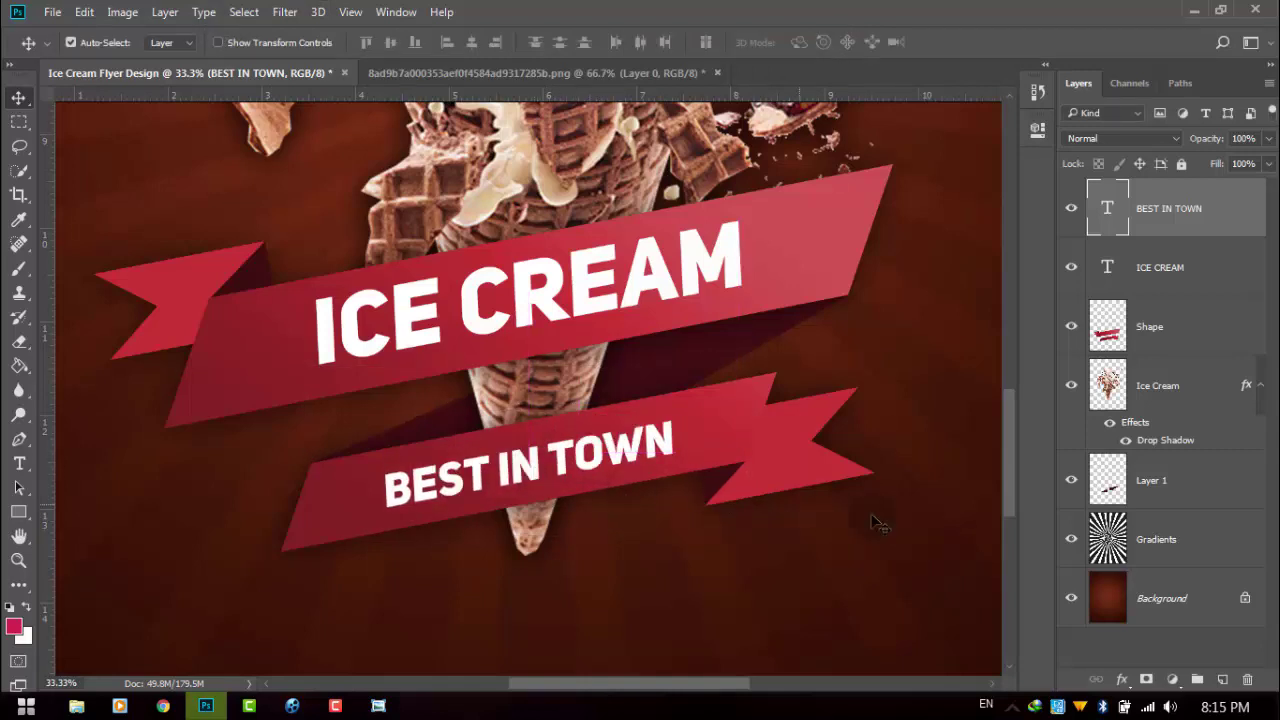
# Zoom out over the flyer and ready the Type tool, cancelling a stray empty text box
pyautogui.hotkey('ctrl', '-')
pyautogui.hotkey('ctrl', '-')
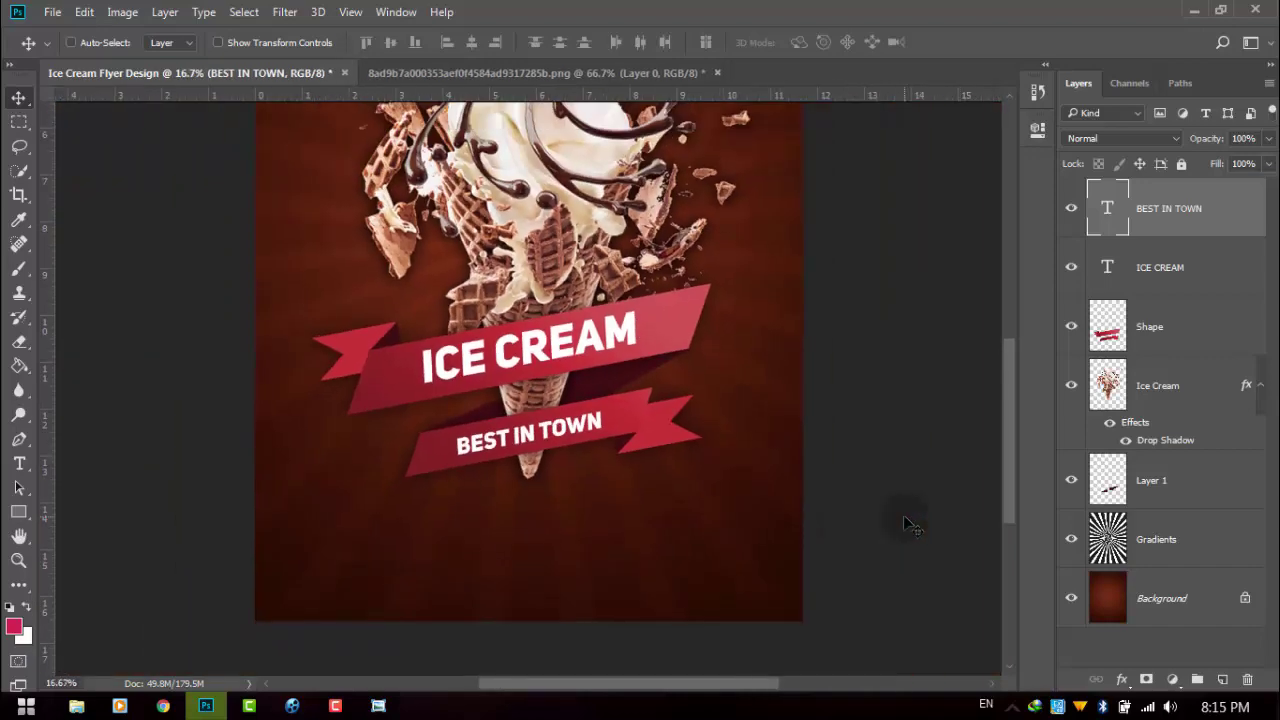
pyautogui.hotkey('ctrl', '-')
pyautogui.hotkey('ctrl', 'alt', 'z')
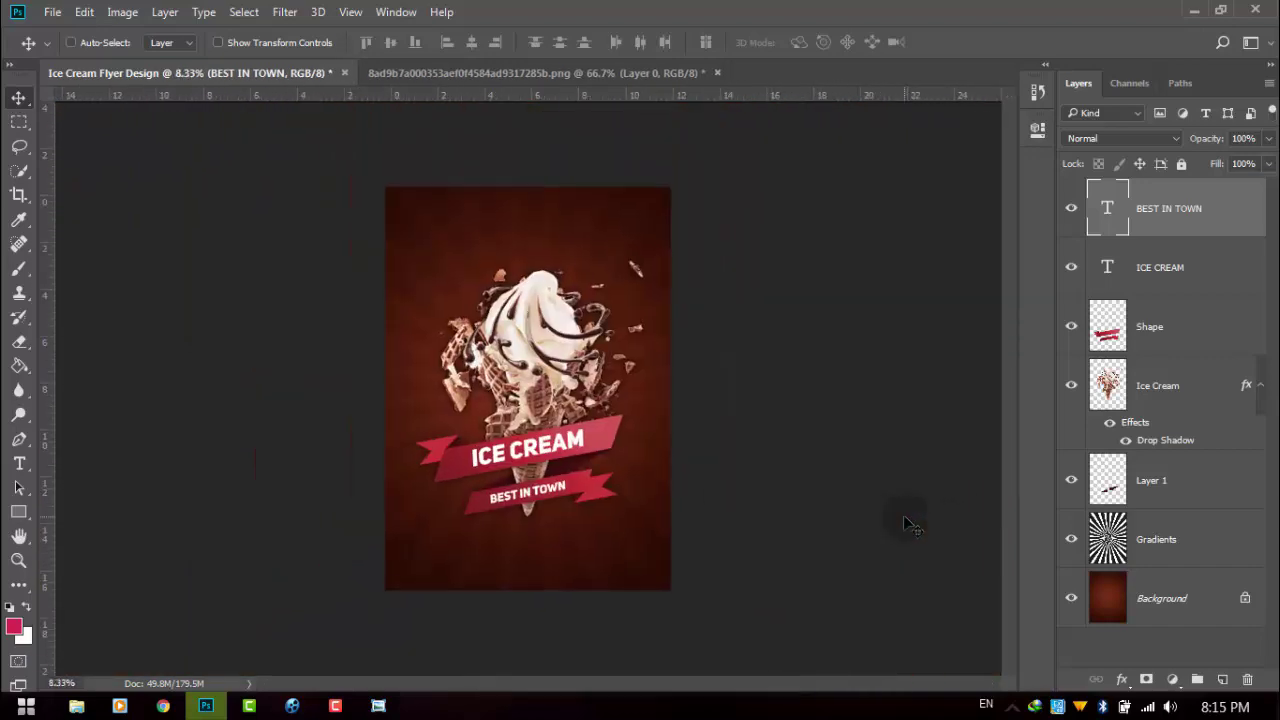
pyautogui.hotkey('ctrl', 'alt', 'z')
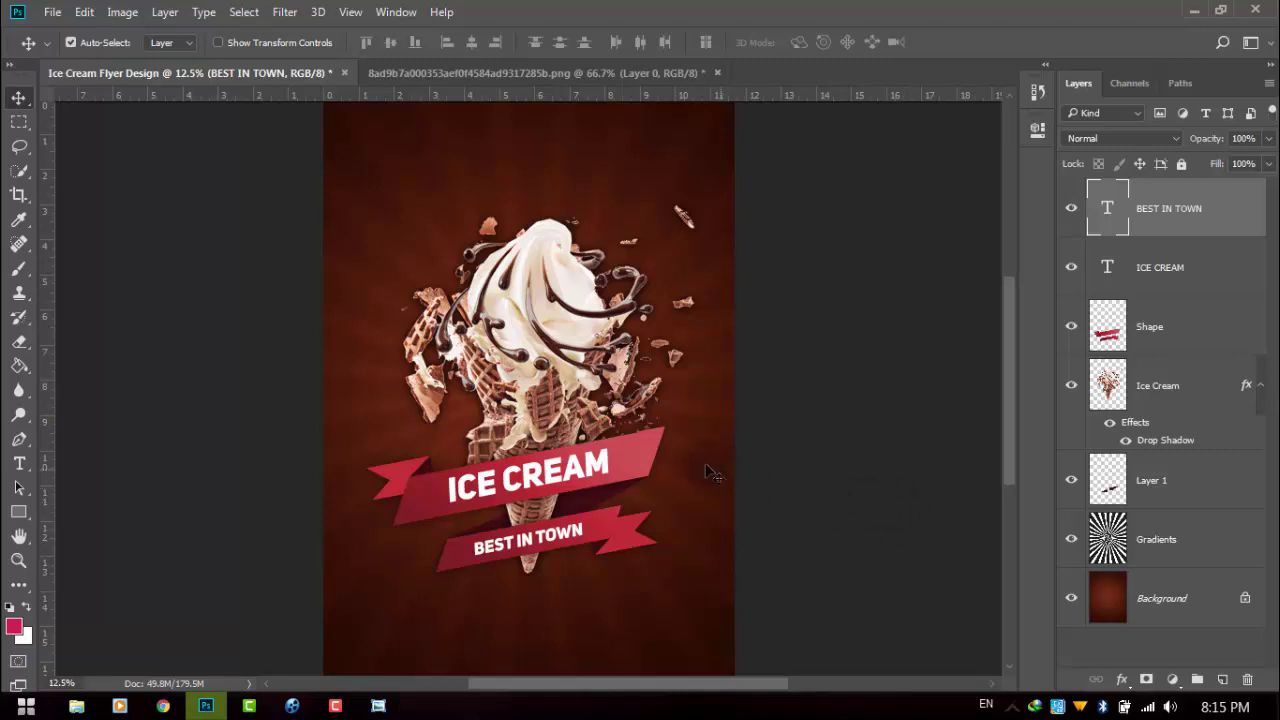
pyautogui.scroll(-5, 705, 477)
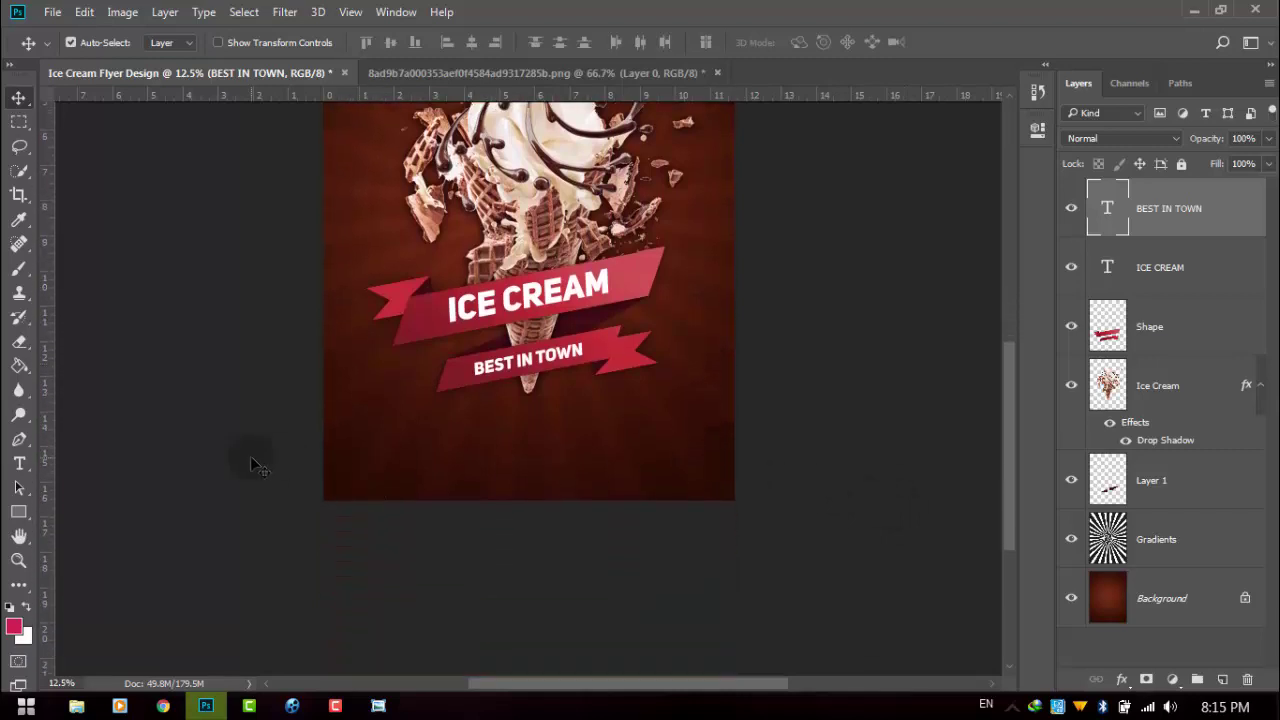
pyautogui.click(18, 464)
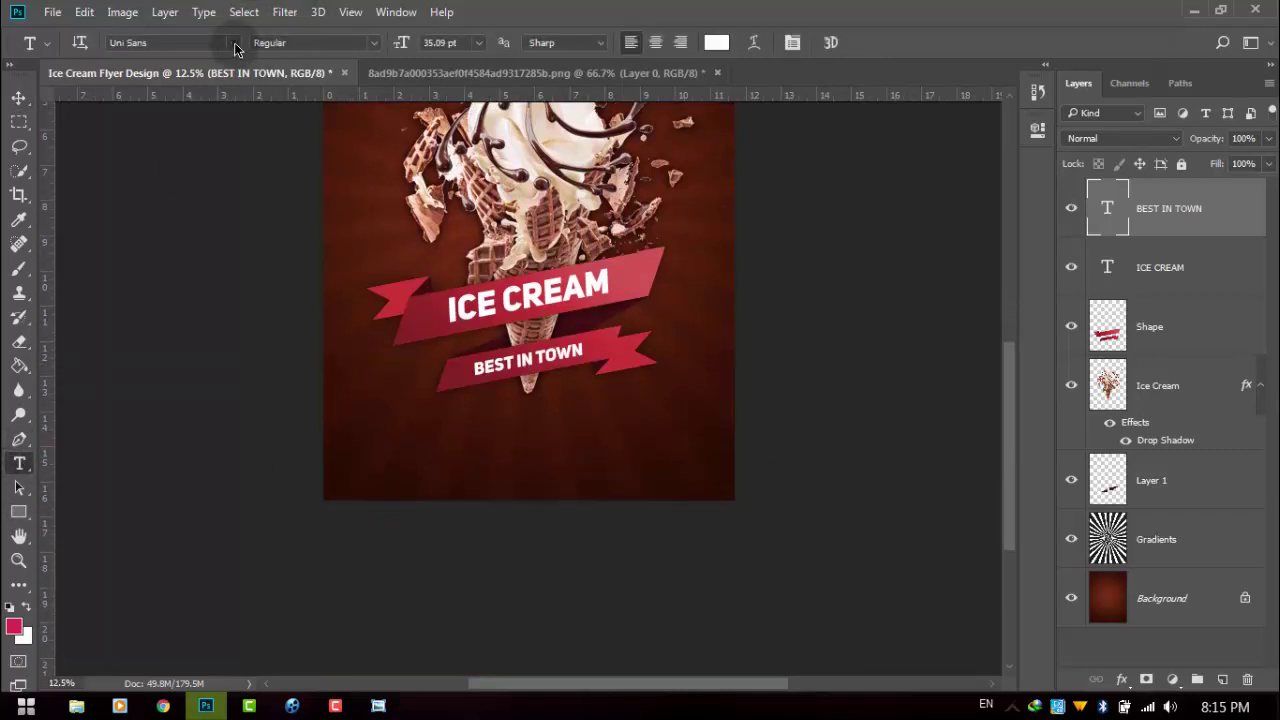
pyautogui.click(236, 44)
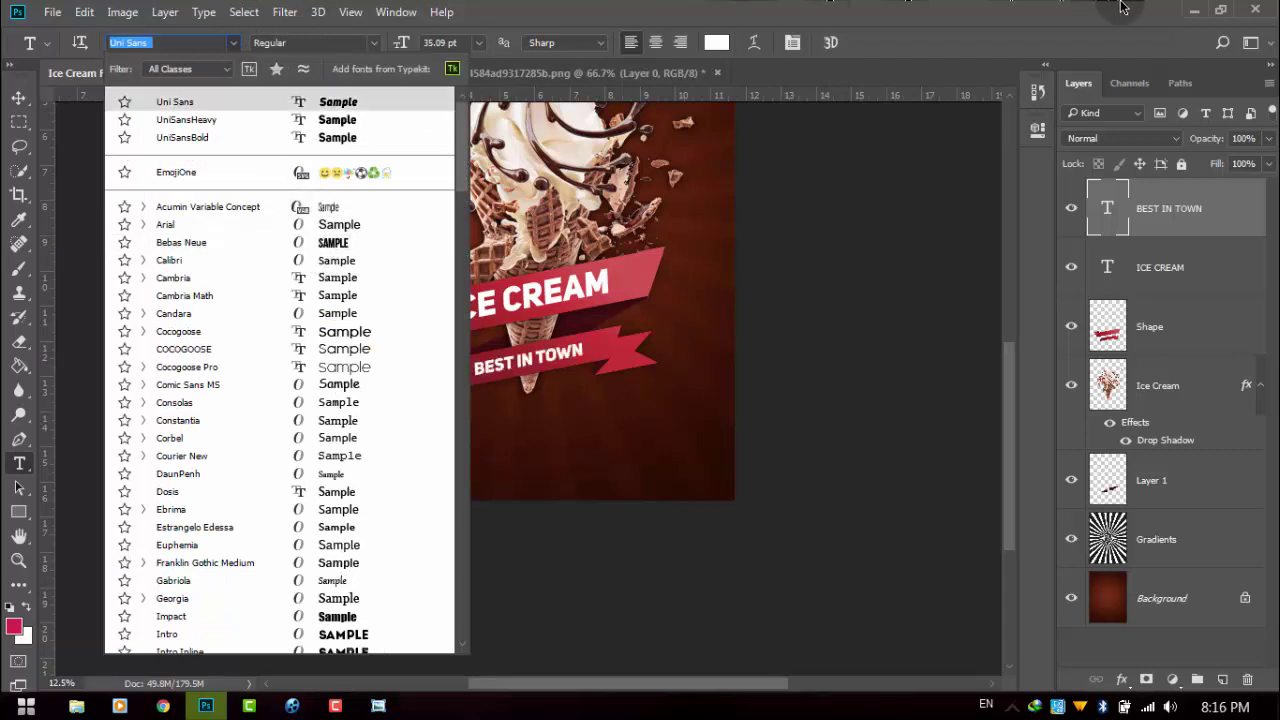
pyautogui.press('Escape')
pyautogui.click(916, 426)
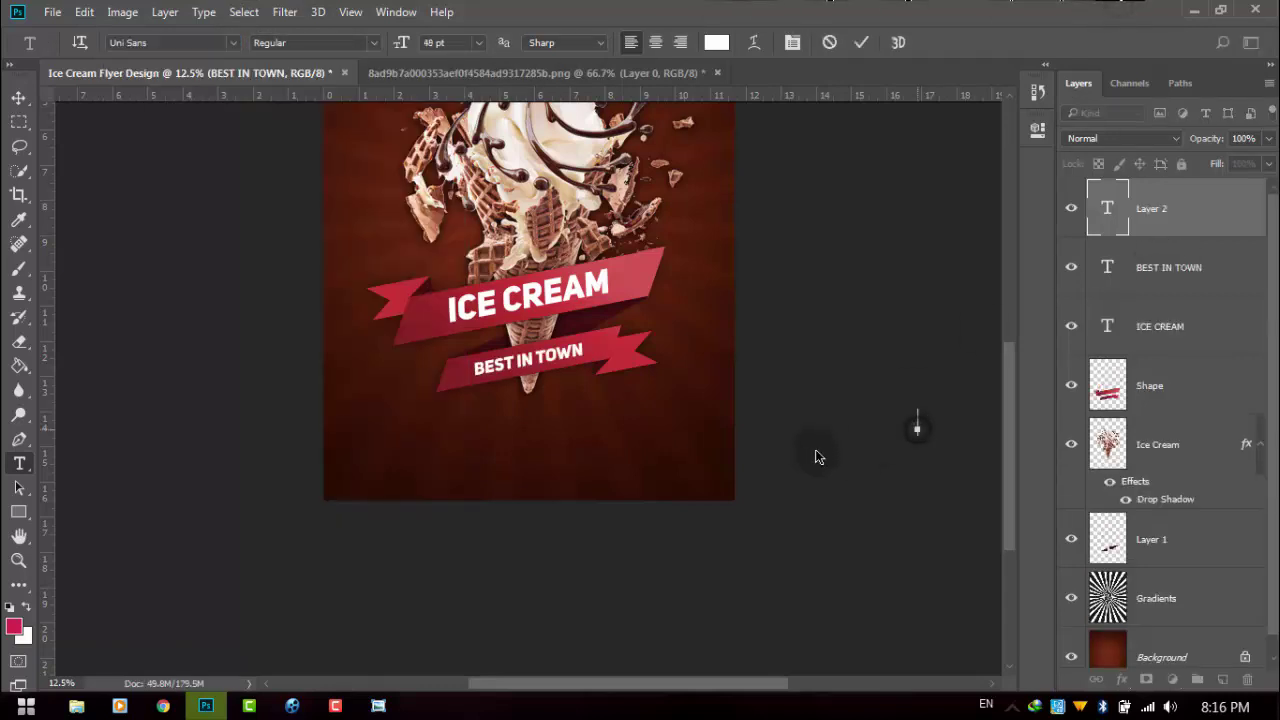
pyautogui.press('Escape')
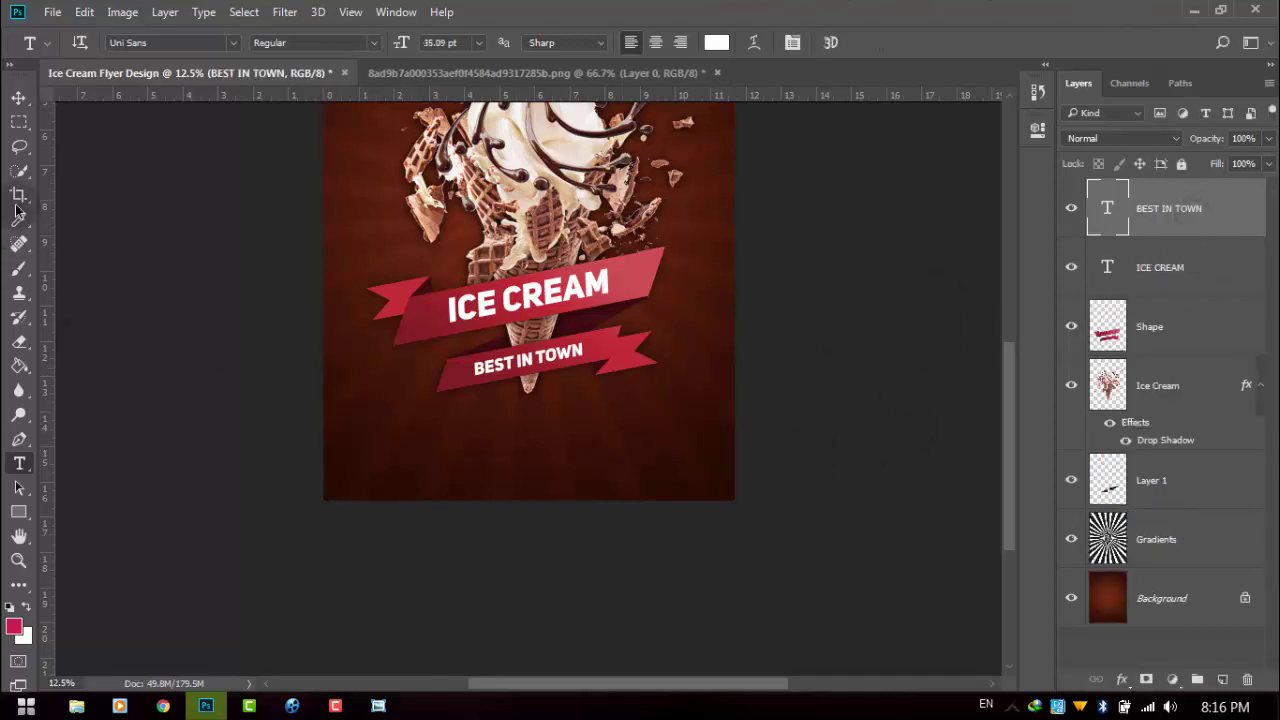
pyautogui.click(19, 97)
pyautogui.click(19, 463)
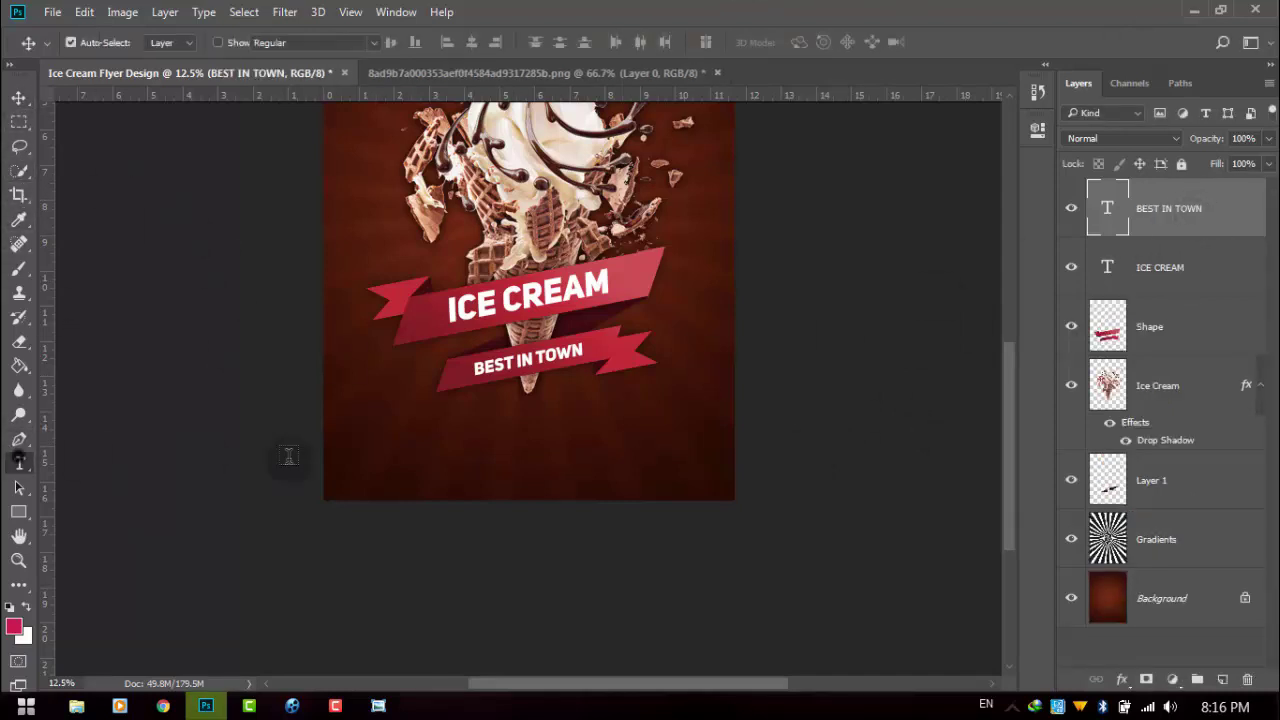
# Type FRESH AND DELIOUS in Bebas Neue below the ribbons and centre it horizontally
pyautogui.click(415, 464)
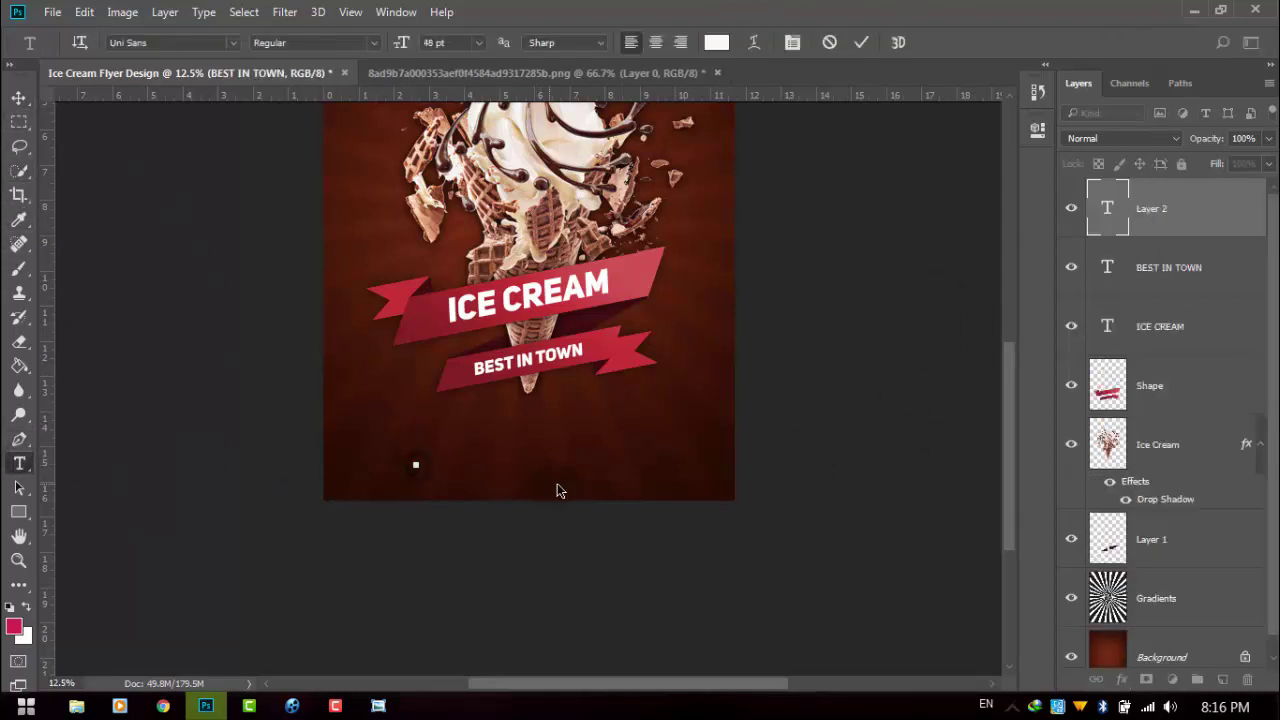
pyautogui.click(232, 42)
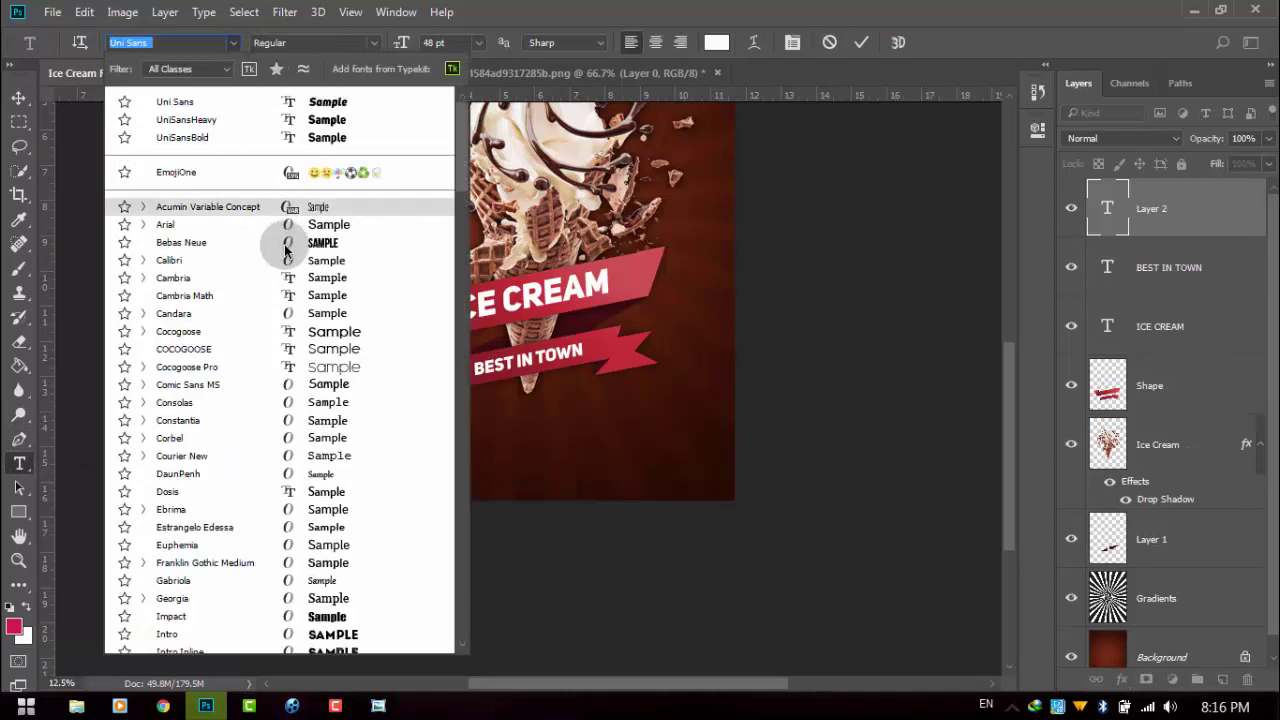
pyautogui.click(285, 243)
pyautogui.click(414, 457)
pyautogui.write('FRESH AND DELIOU')
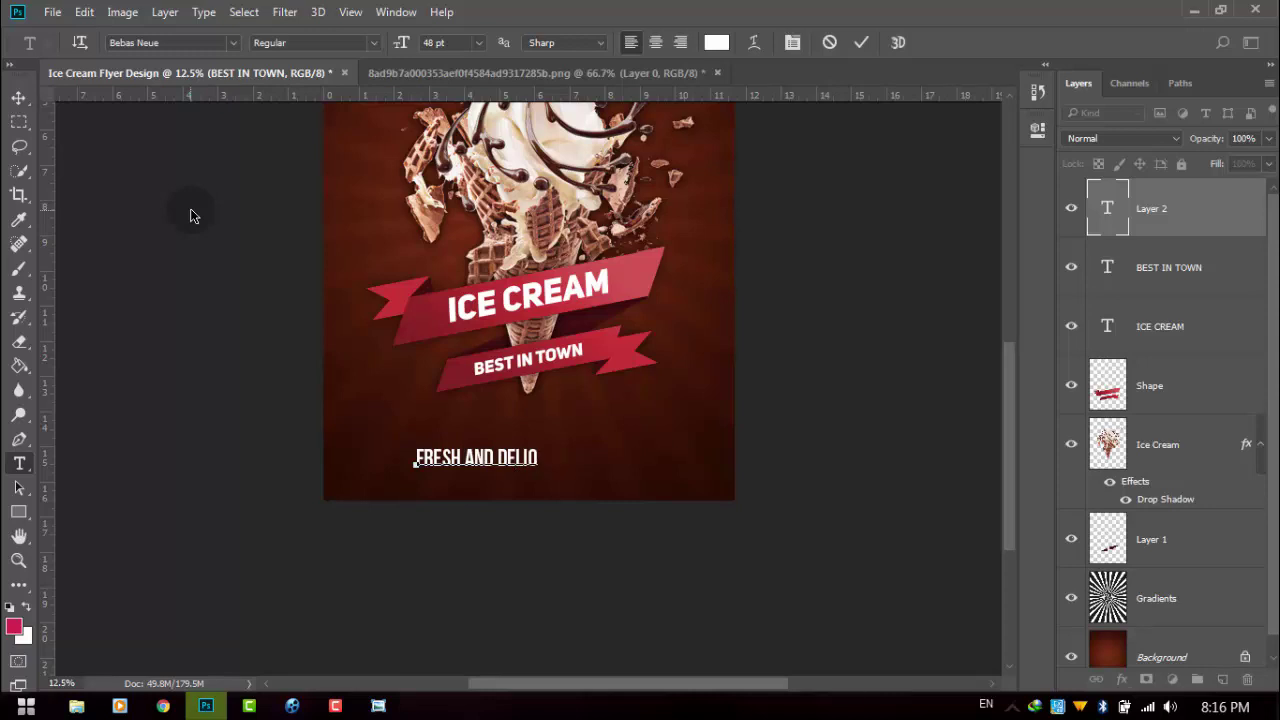
pyautogui.write('S')
pyautogui.click(19, 97)
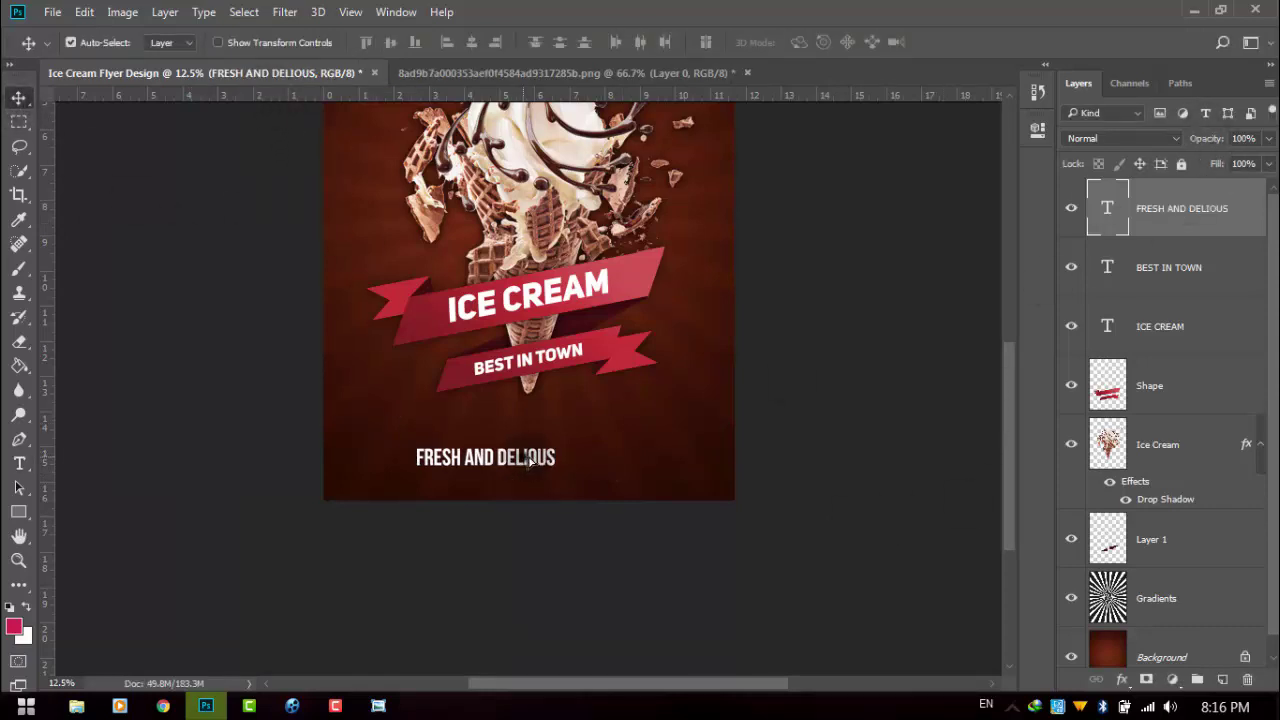
pyautogui.moveTo(528, 459); pyautogui.dragTo(571, 459)
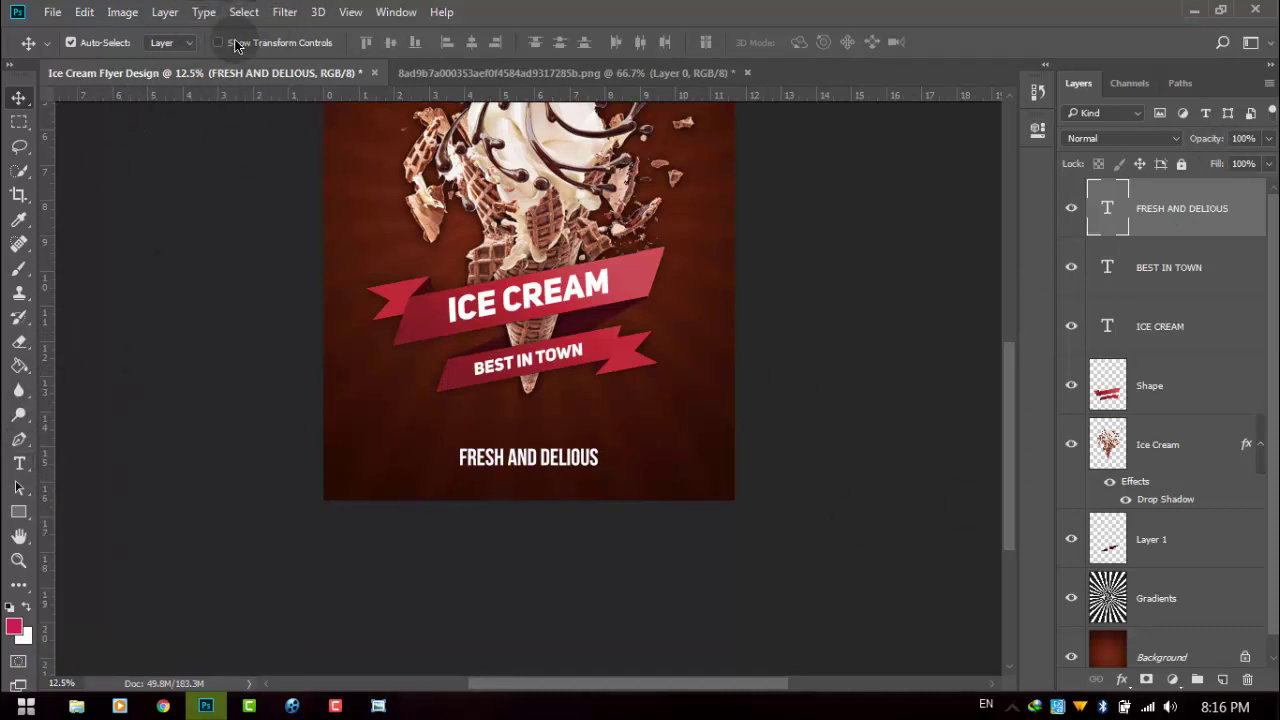
pyautogui.click(396, 12)
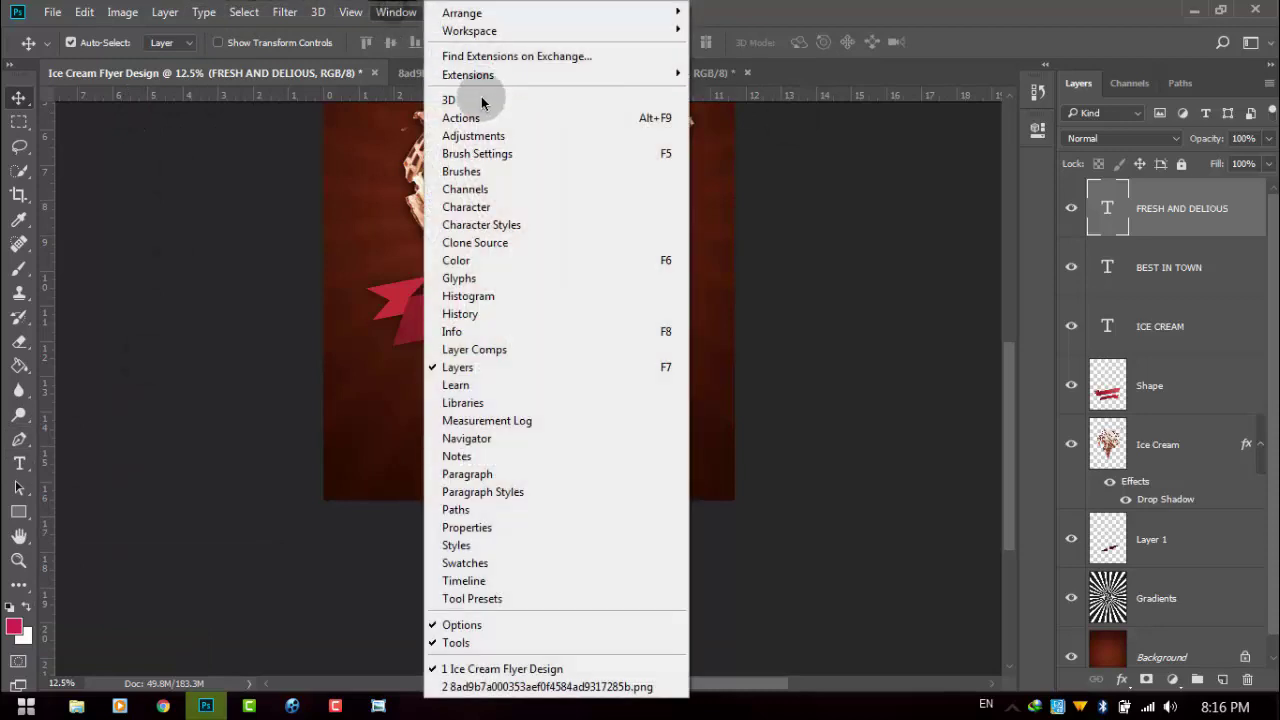
# Give the subtitle tracking 200 and 60 pt size, and move it back inside the flyer
pyautogui.click(465, 207)
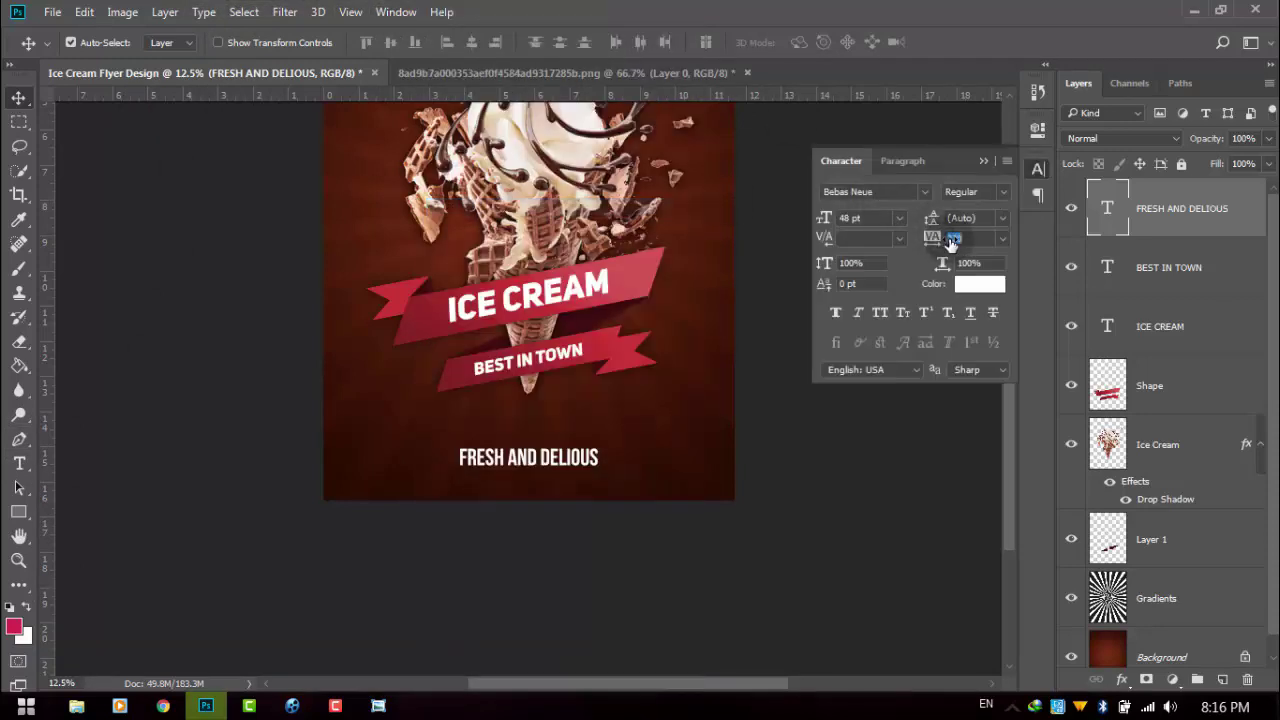
pyautogui.write('200')
pyautogui.press('Return')
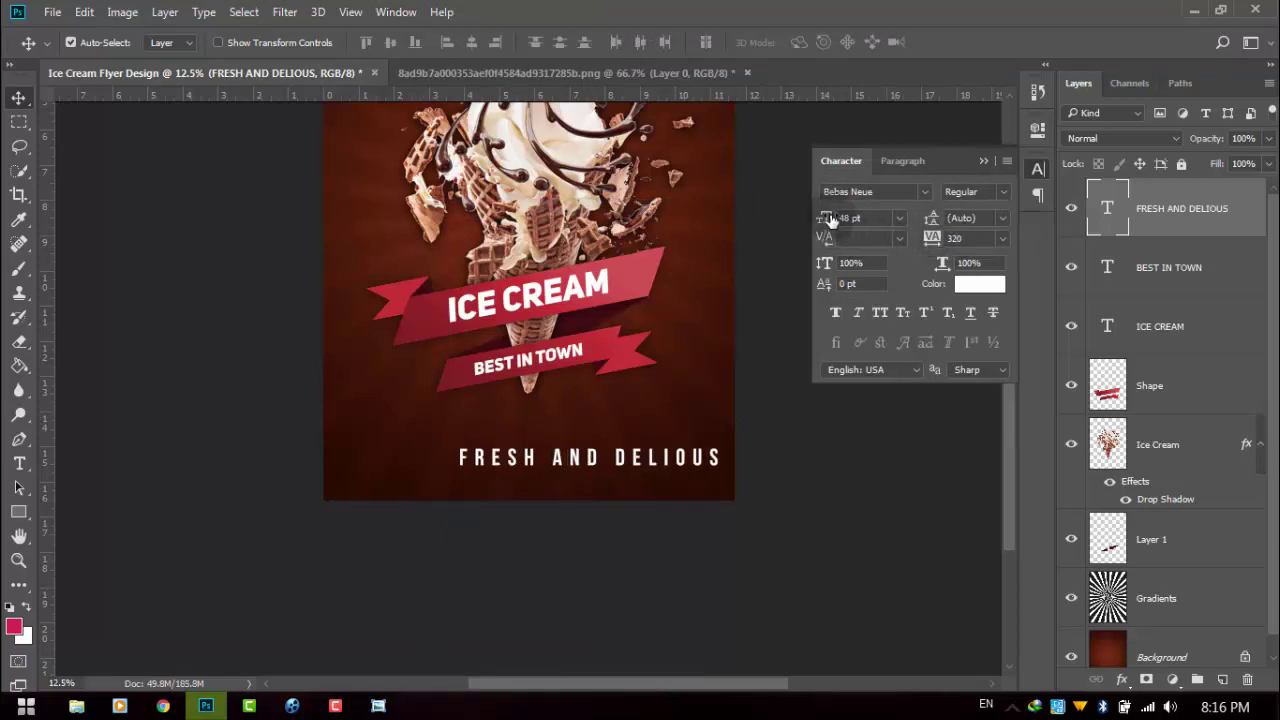
pyautogui.moveTo(833, 220); pyautogui.dragTo(730, 238)
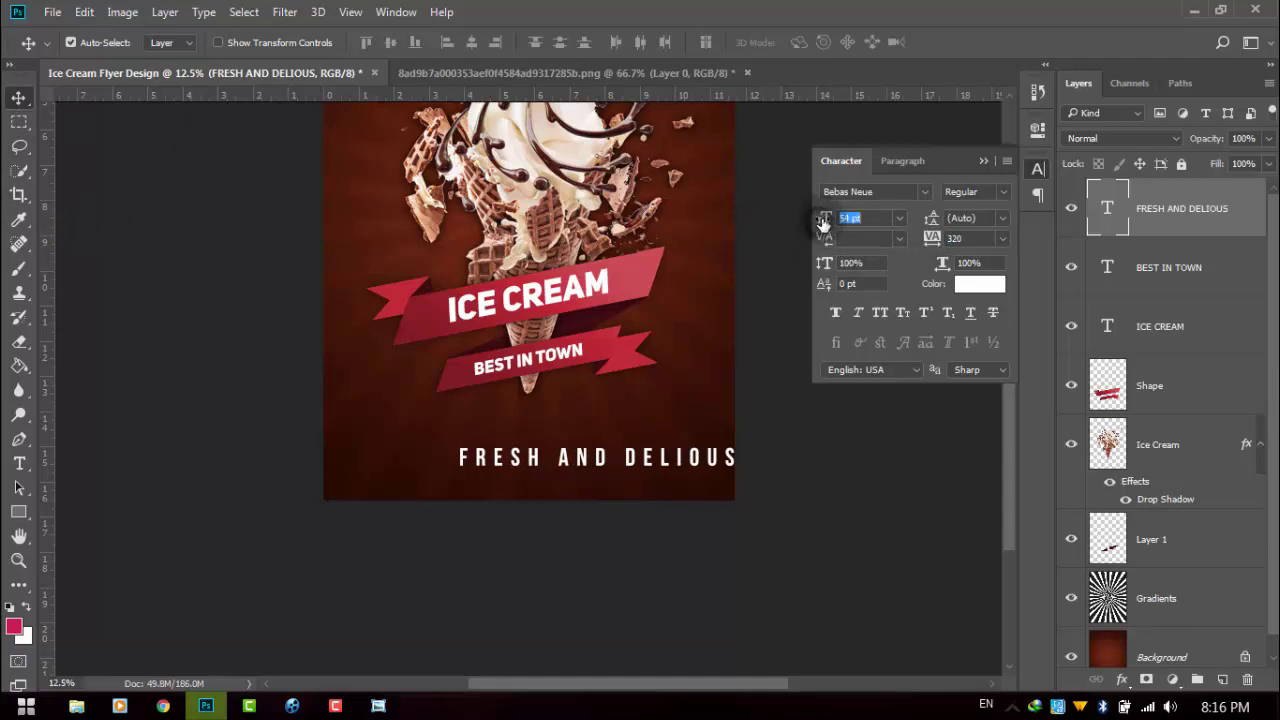
pyautogui.write('60')
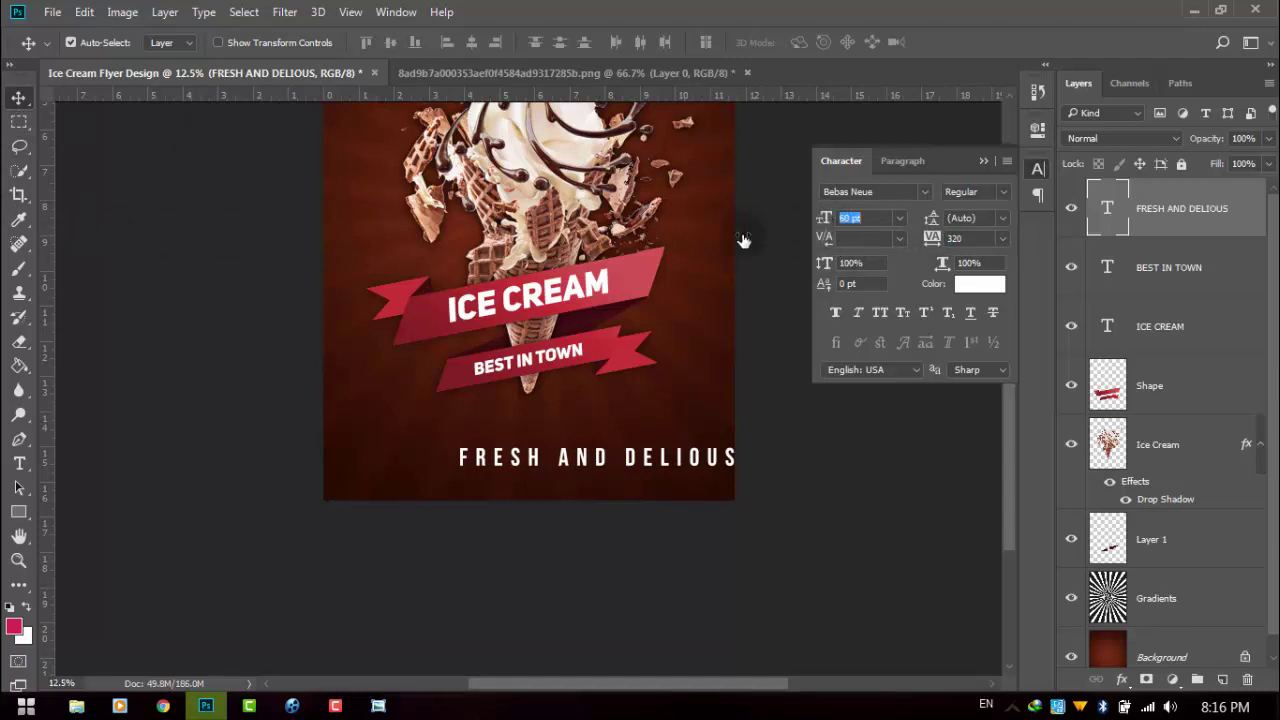
pyautogui.press('Return')
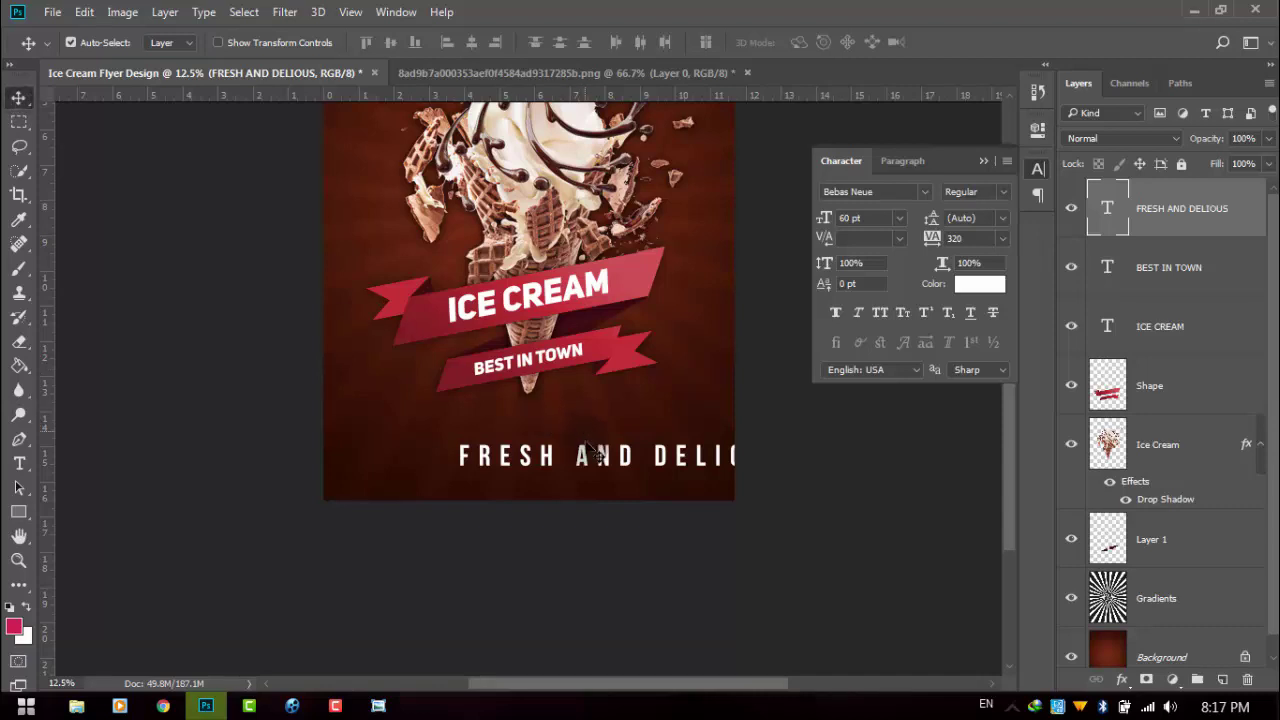
pyautogui.moveTo(586, 442); pyautogui.dragTo(500, 440)
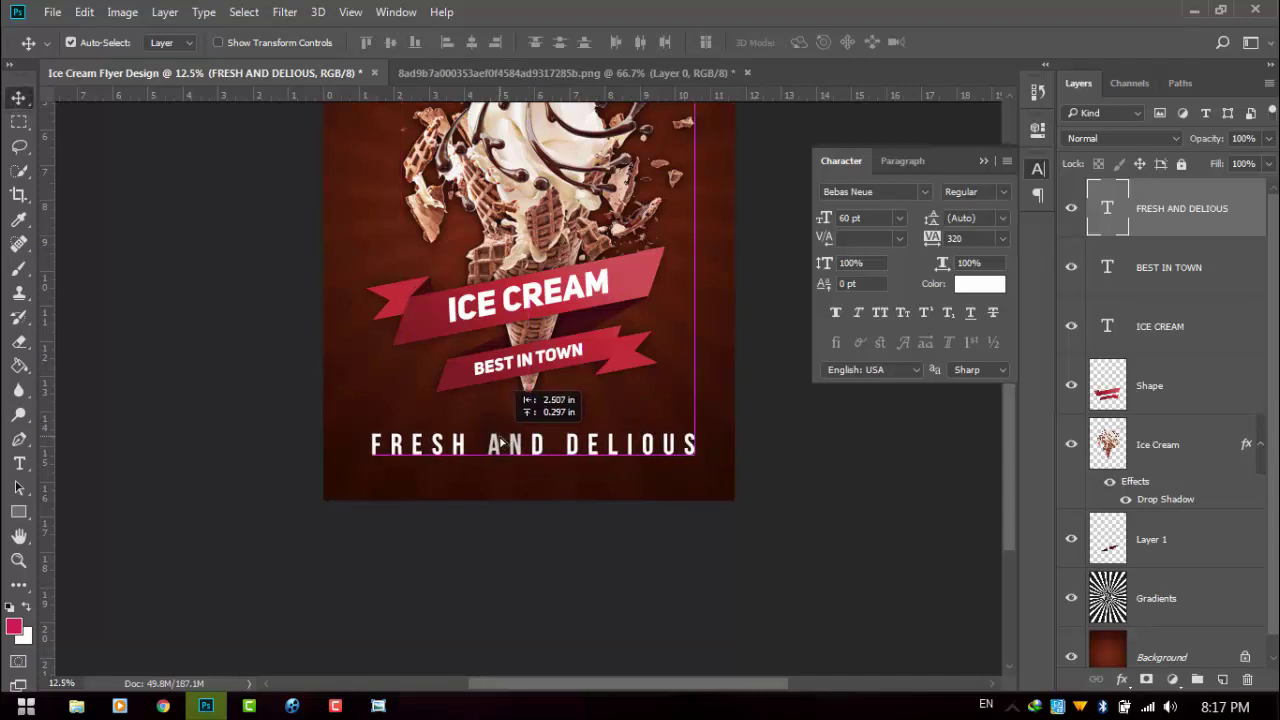
pyautogui.moveTo(500, 442); pyautogui.dragTo(500, 443)
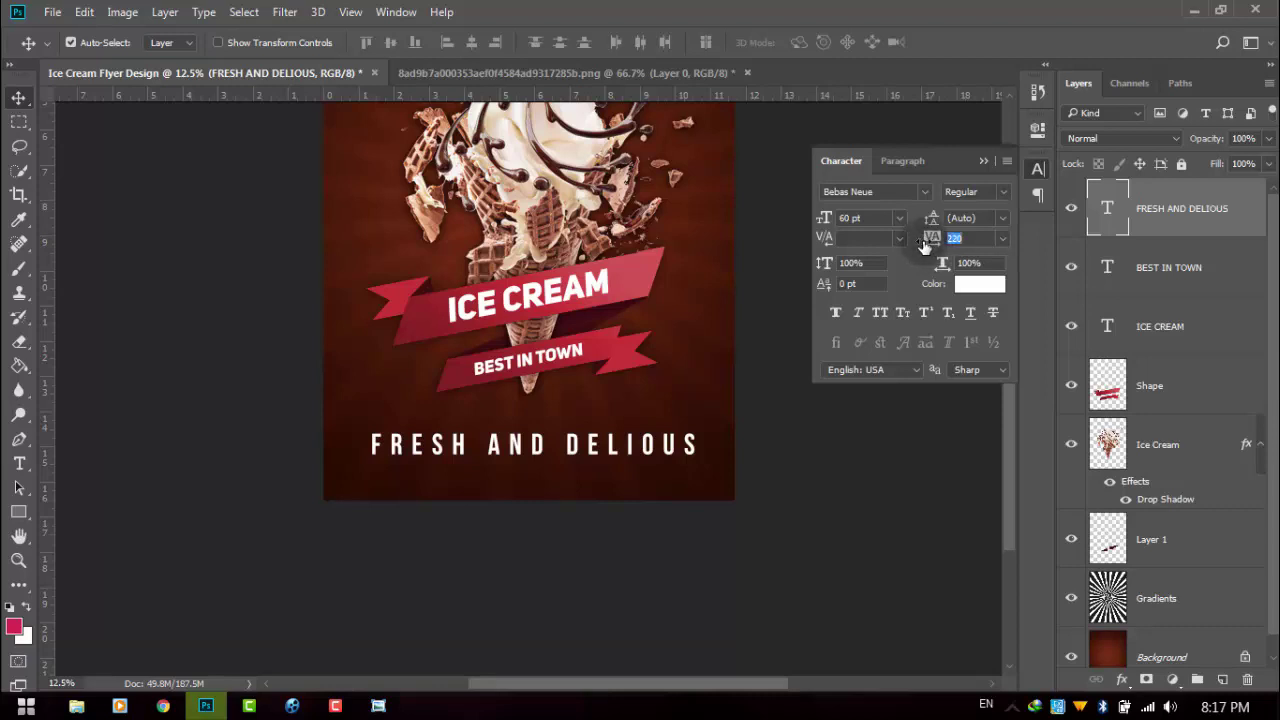
# Fine-tune the subtitle to tracking 220 and 50 pt, recentred below the ribbons
pyautogui.moveTo(918, 246); pyautogui.dragTo(914, 238)
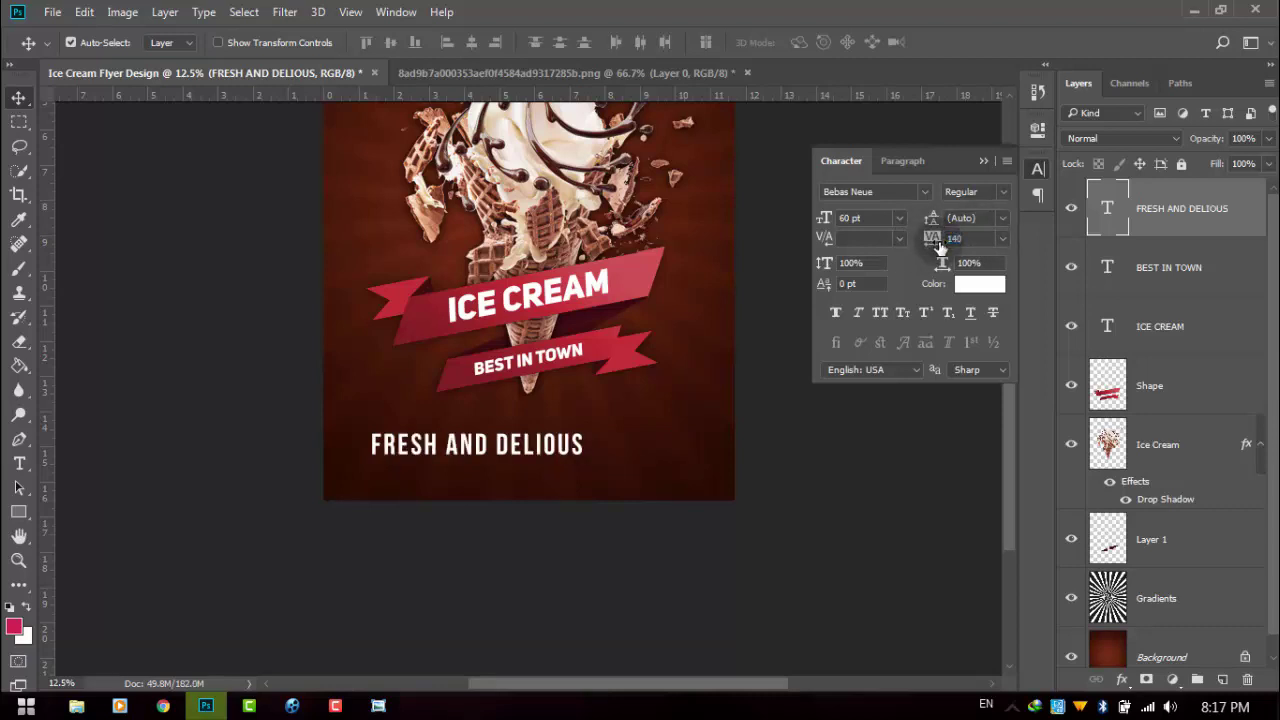
pyautogui.moveTo(940, 247); pyautogui.dragTo(947, 245)
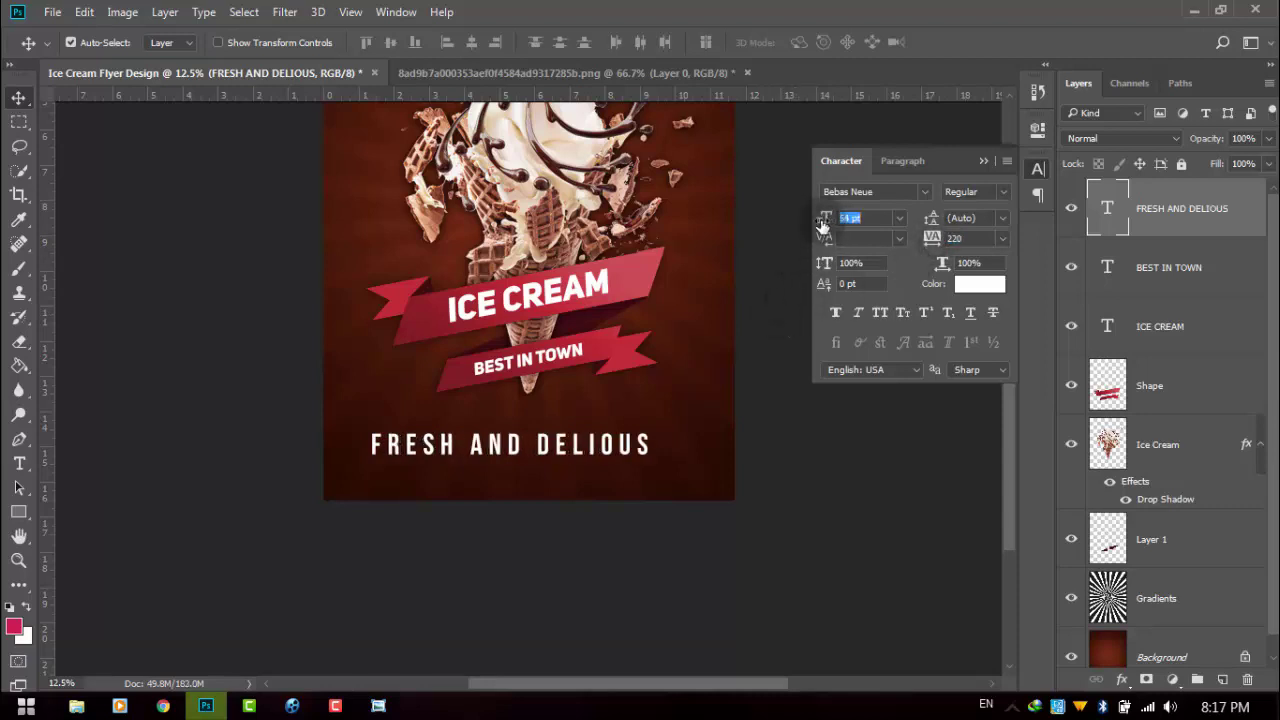
pyautogui.moveTo(815, 230); pyautogui.dragTo(800, 231)
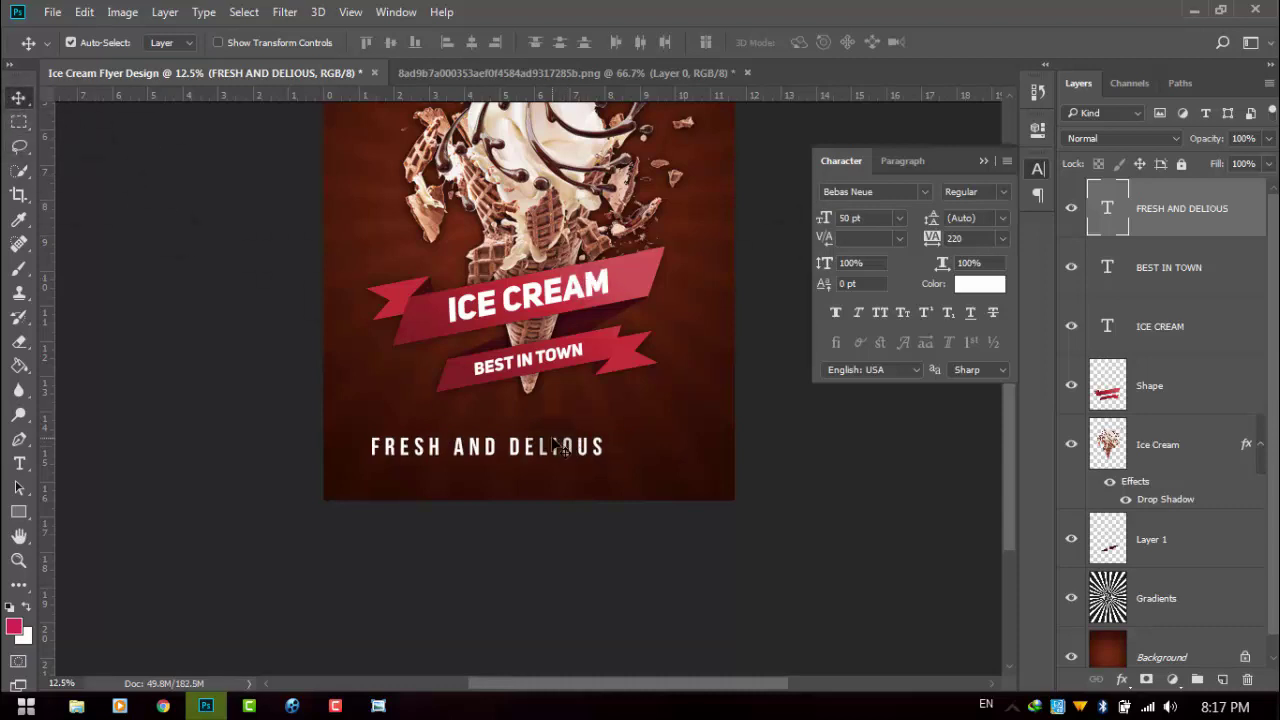
pyautogui.moveTo(553, 447); pyautogui.dragTo(586, 442)
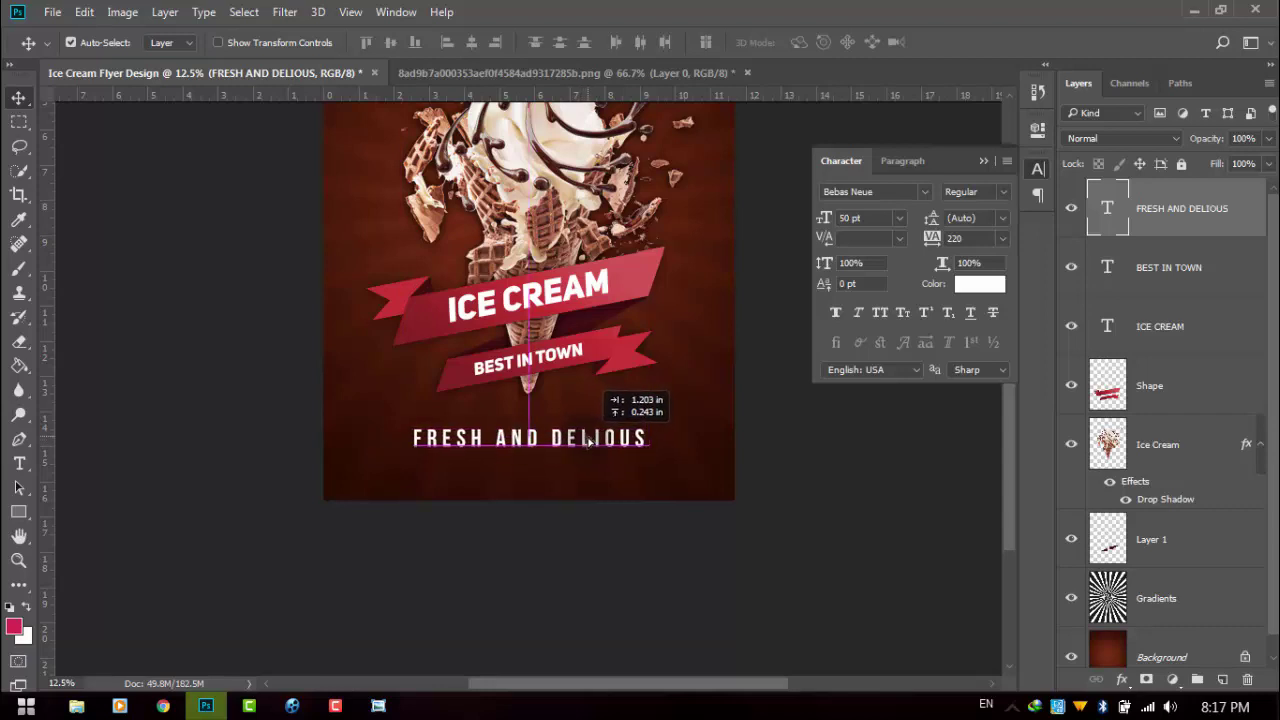
pyautogui.moveTo(586, 442); pyautogui.dragTo(587, 441)
pyautogui.hotkey('ctrl', '+')
pyautogui.hotkey('ctrl', '+')
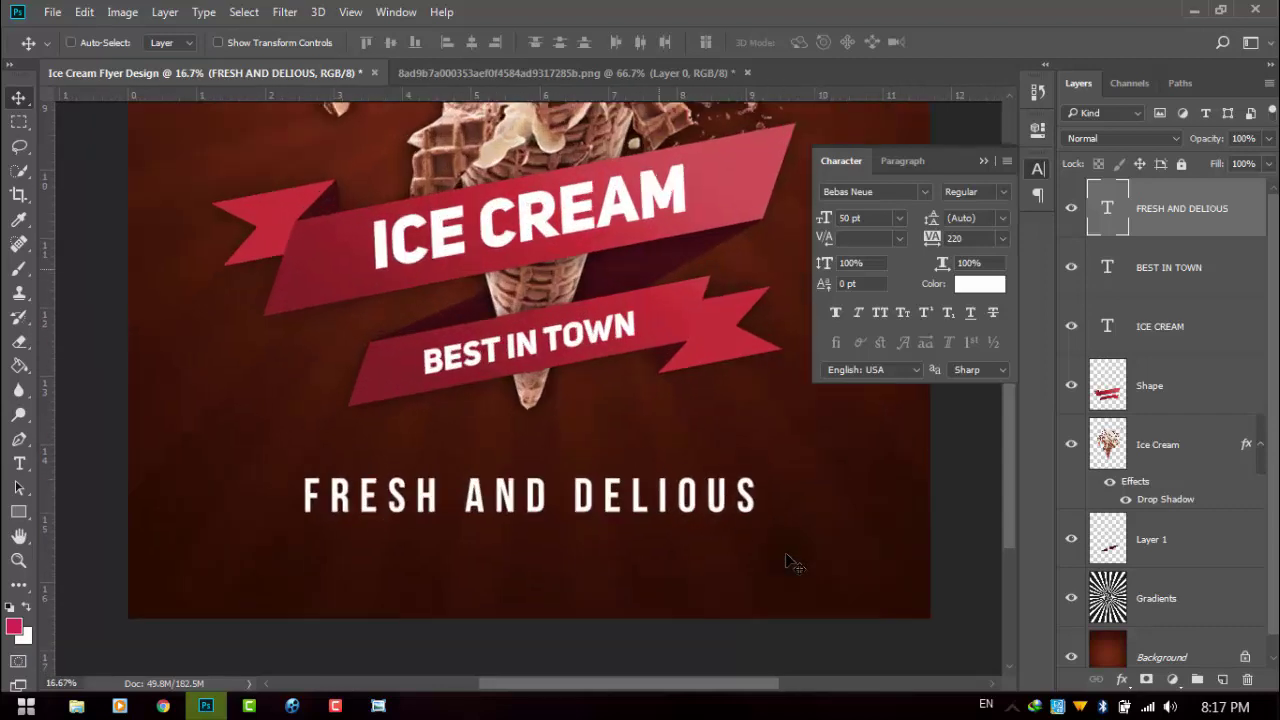
pyautogui.hotkey('ctrl', '+')
pyautogui.moveTo(760, 568); pyautogui.dragTo(689, 420)
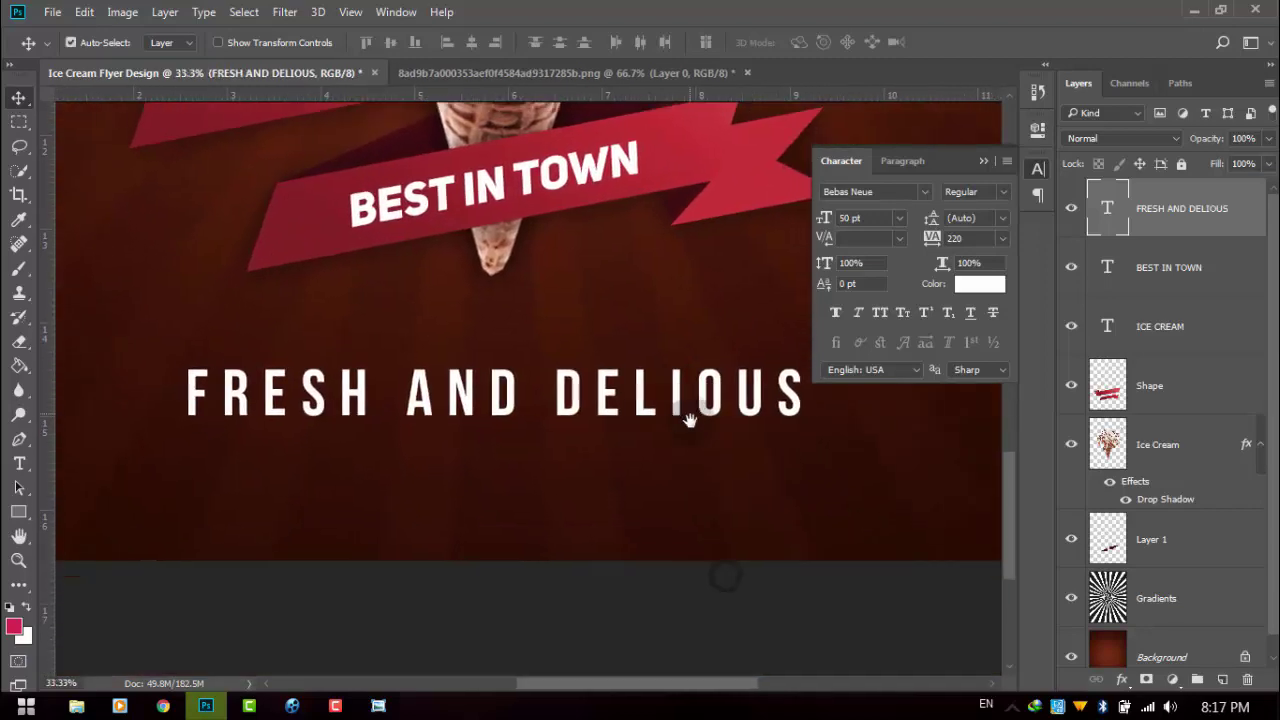
# Add a 100% ORGANIC FOOD text line in UniSansBold below the subtitle
pyautogui.click(22, 463)
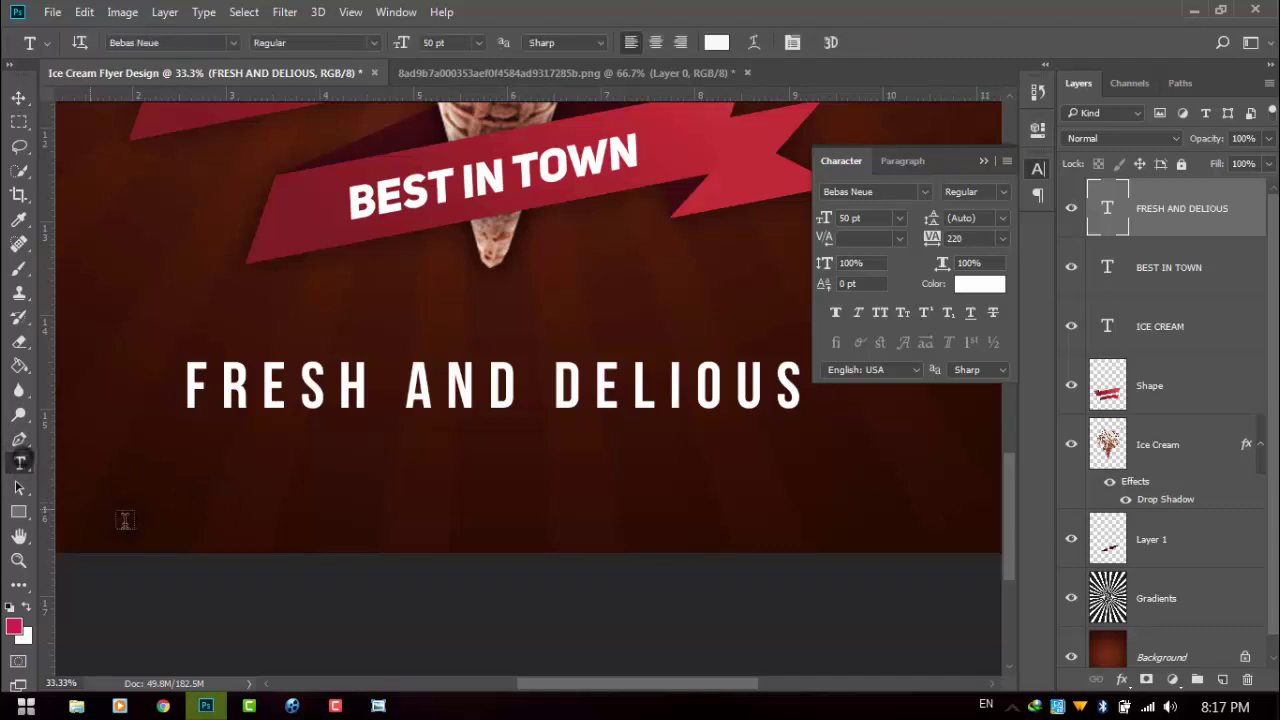
pyautogui.click(134, 524)
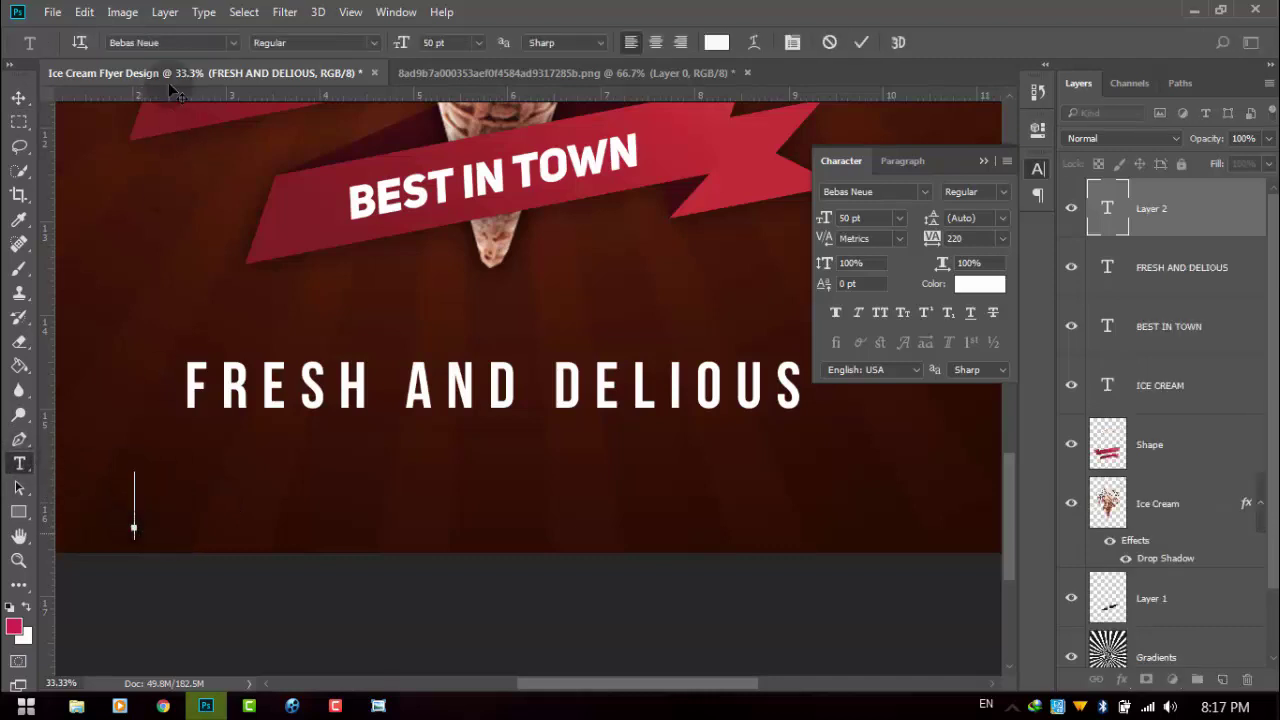
pyautogui.click(237, 43)
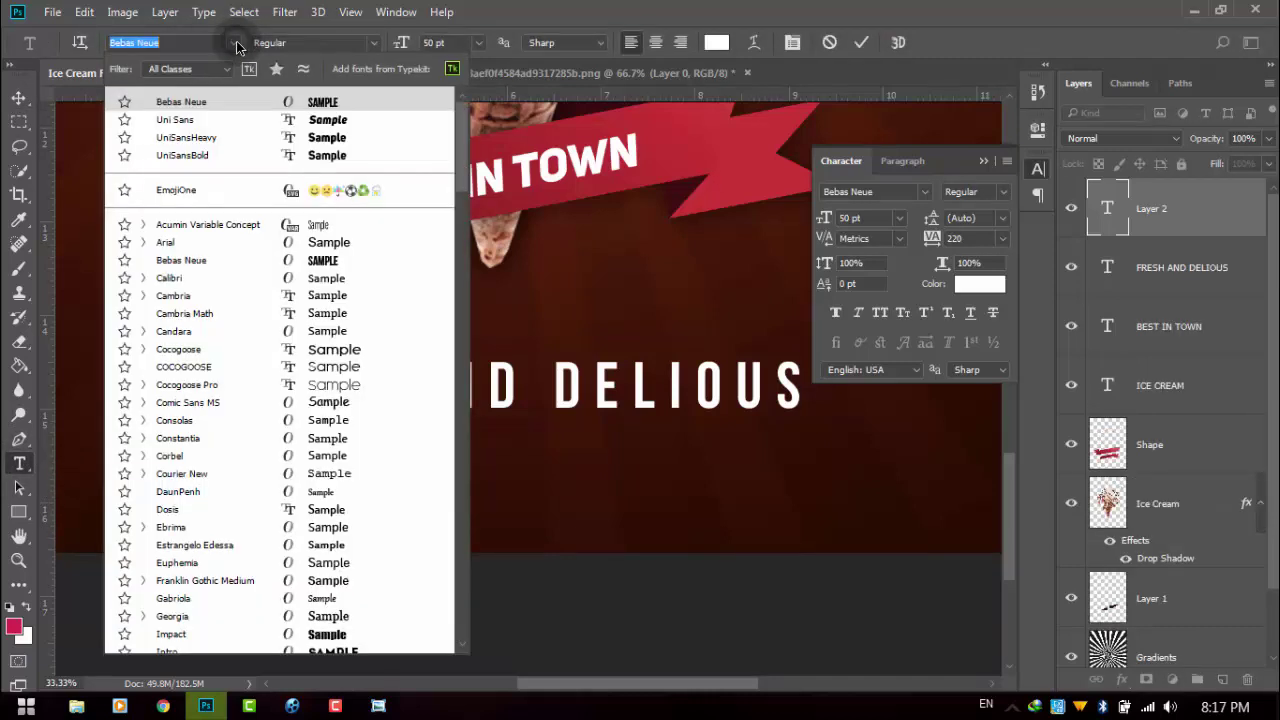
pyautogui.click(282, 156)
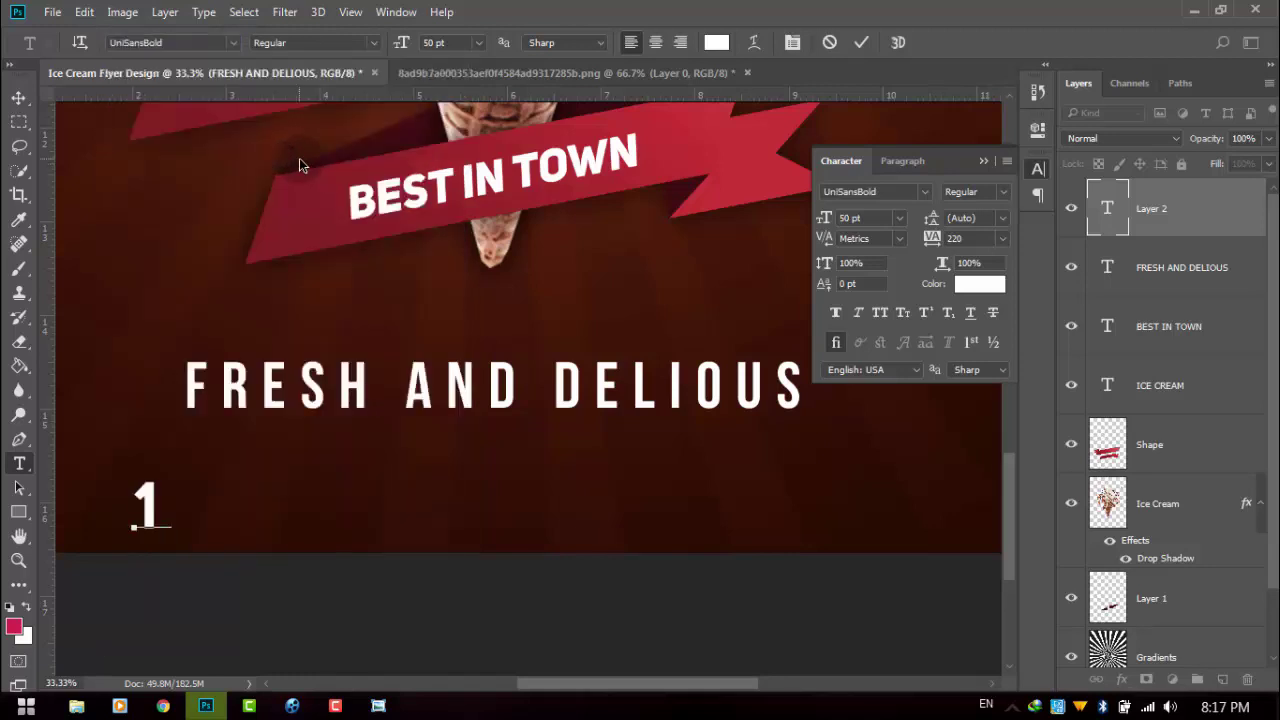
pyautogui.write('00')
pyautogui.press('BackSpace')
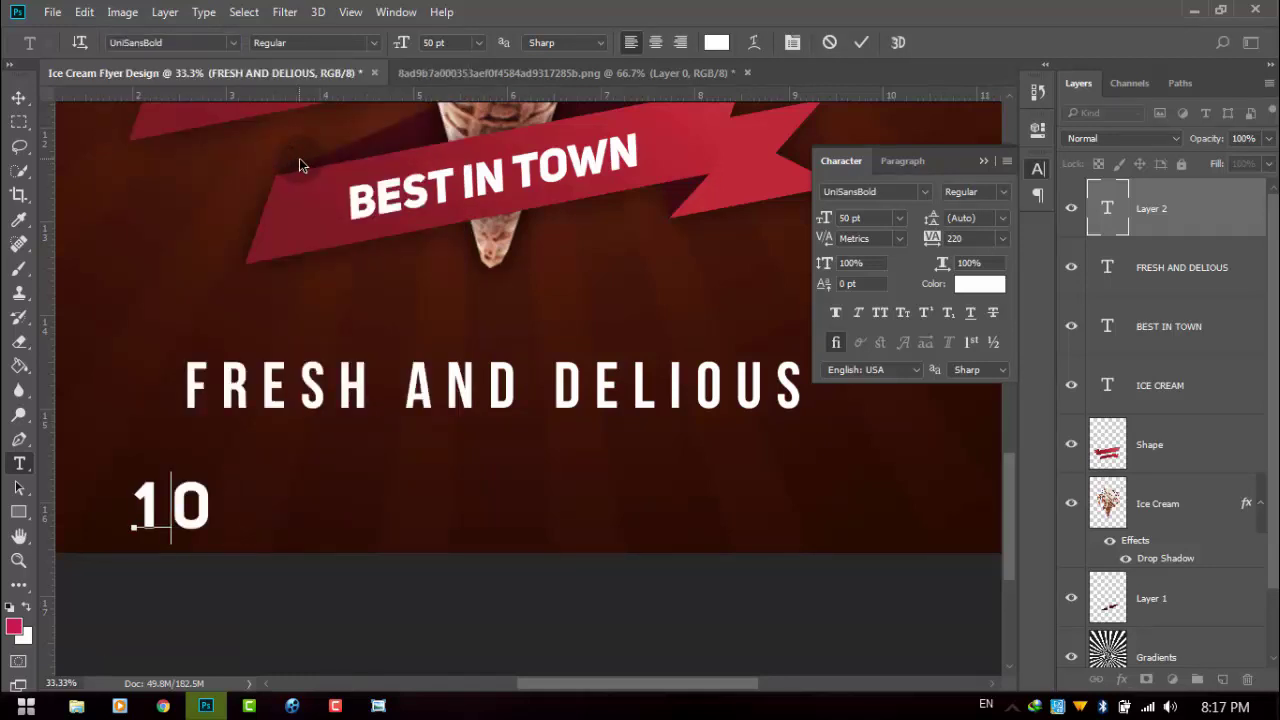
pyautogui.press('BackSpace')
pyautogui.press('BackSpace')
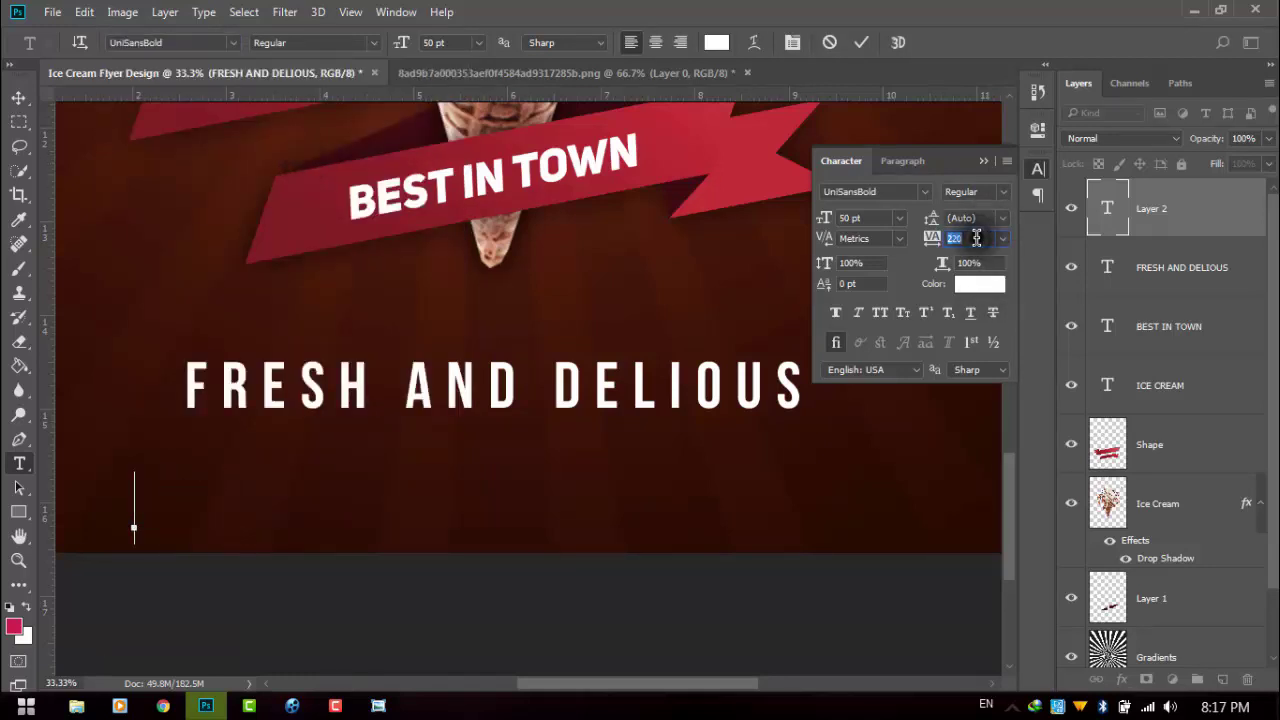
pyautogui.write('0')
pyautogui.write('00')
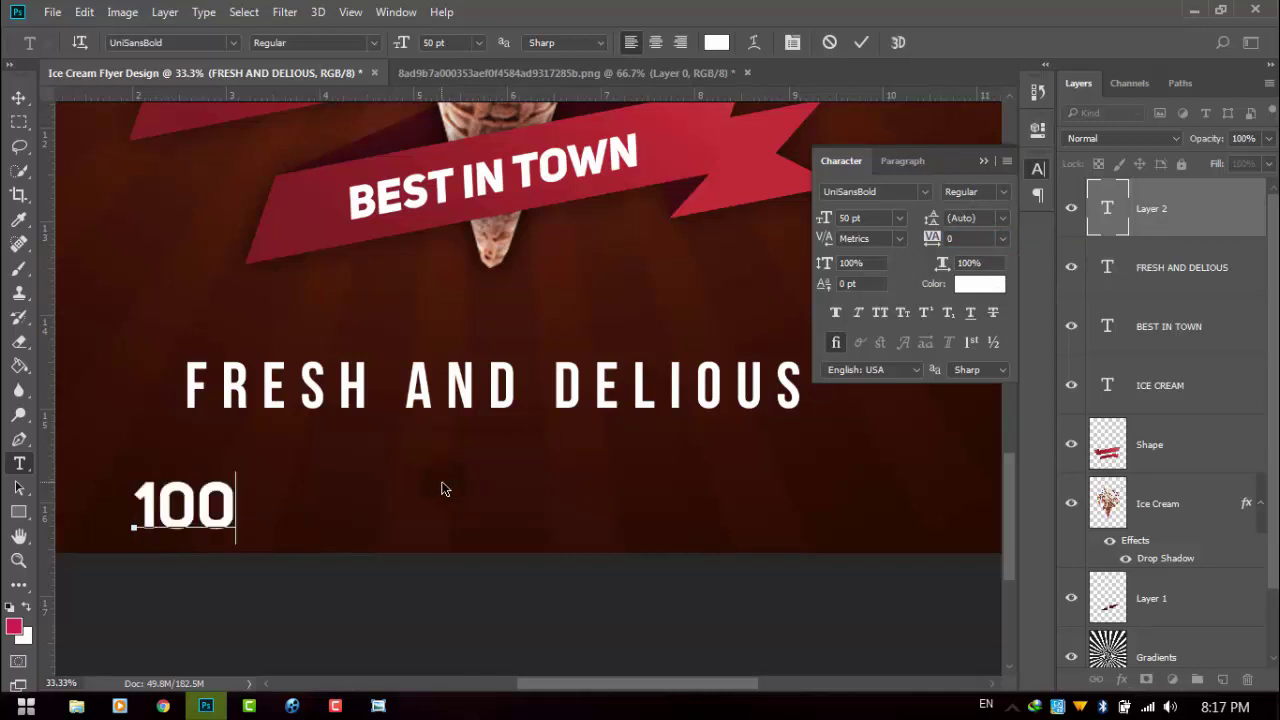
pyautogui.write('%')
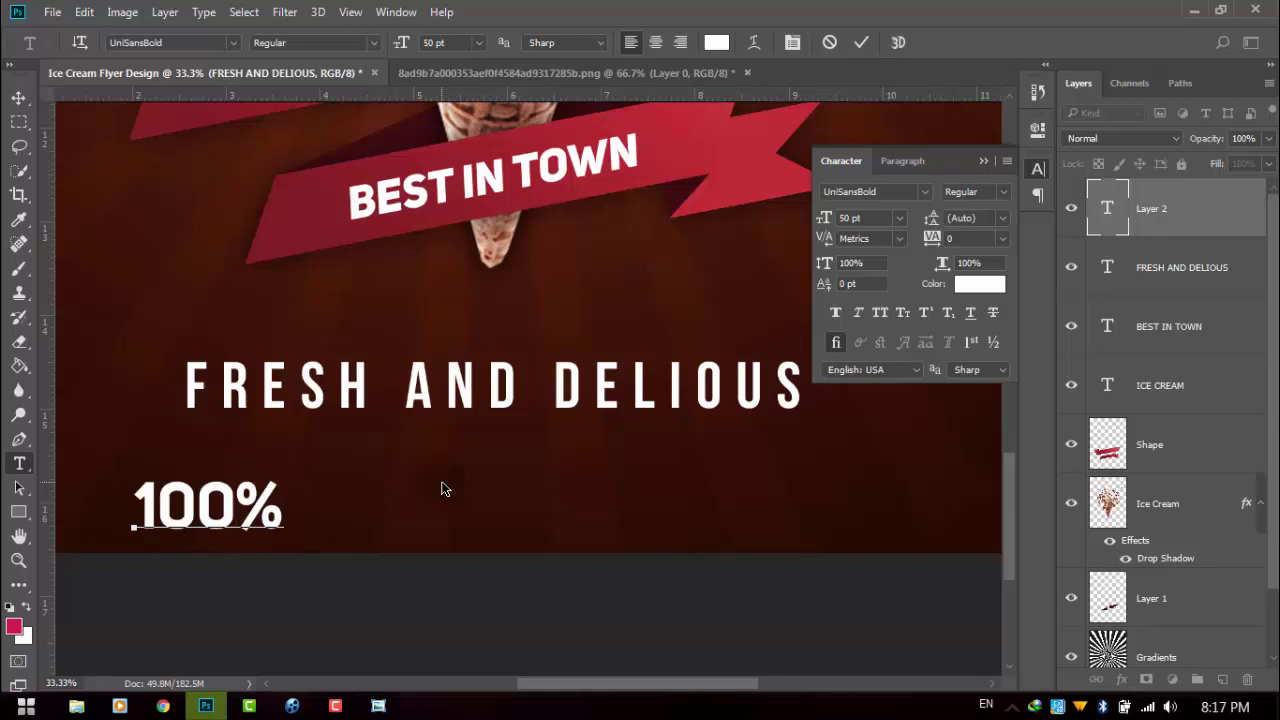
pyautogui.write(' ORGANI')
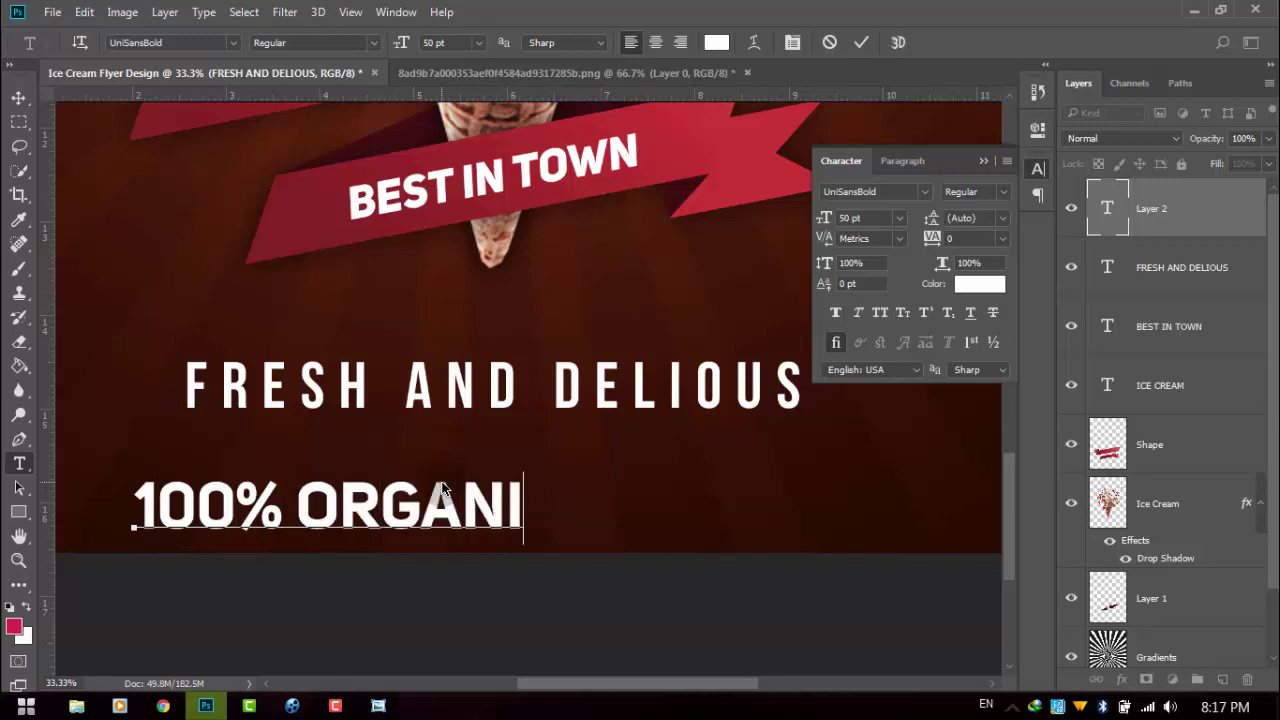
pyautogui.write('C FOOD')
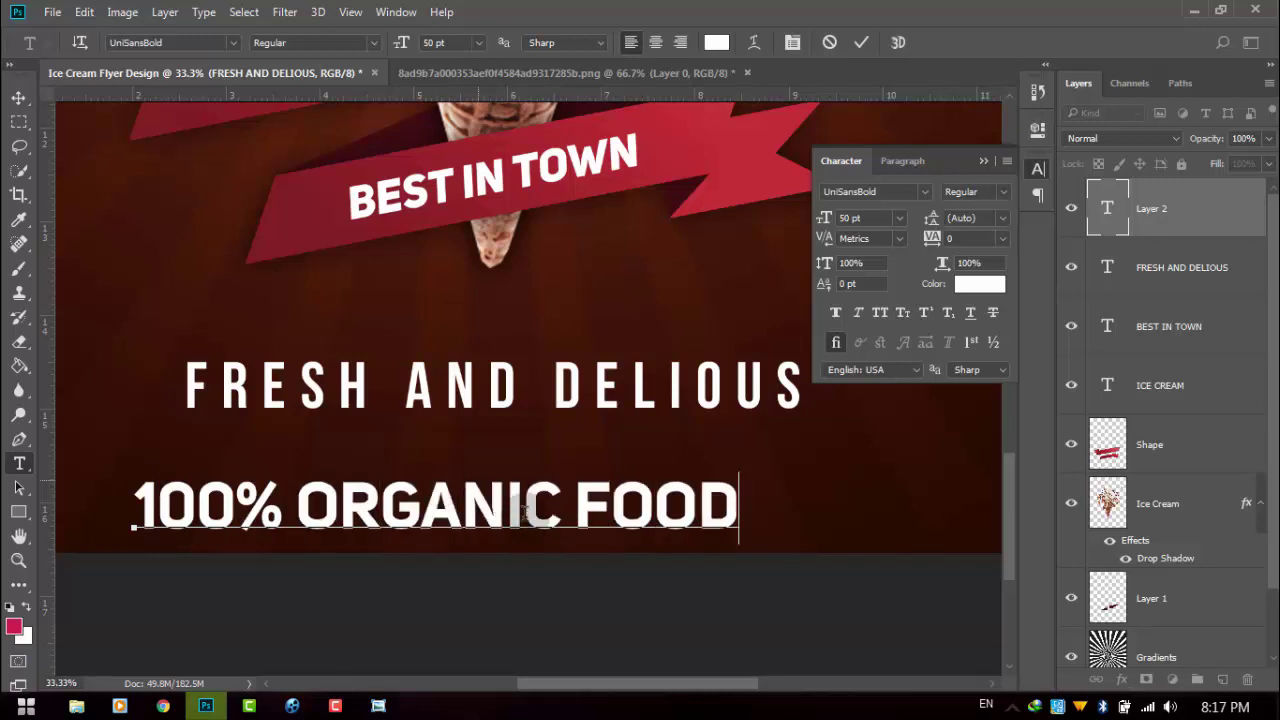
# Set the line to 18 pt with tracking 320 and centre it just under FRESH AND DELIOUS
pyautogui.tripleClick(450, 500)
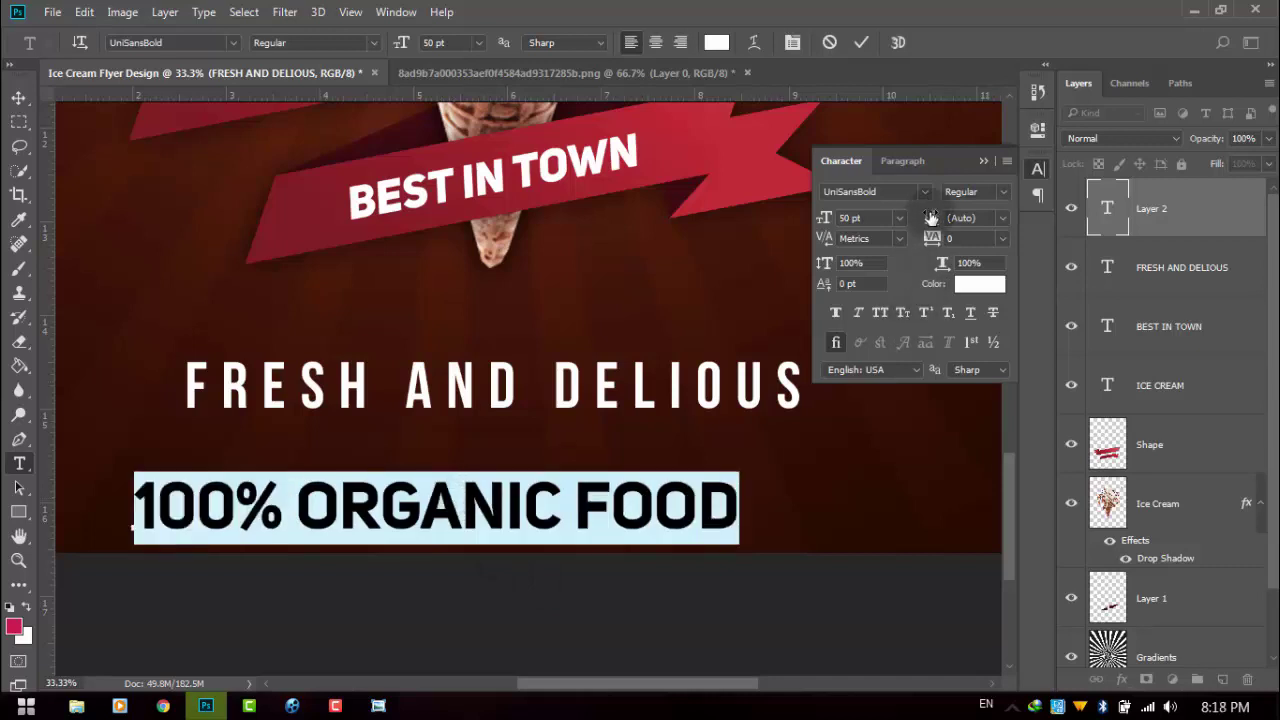
pyautogui.moveTo(826, 228); pyautogui.dragTo(810, 230)
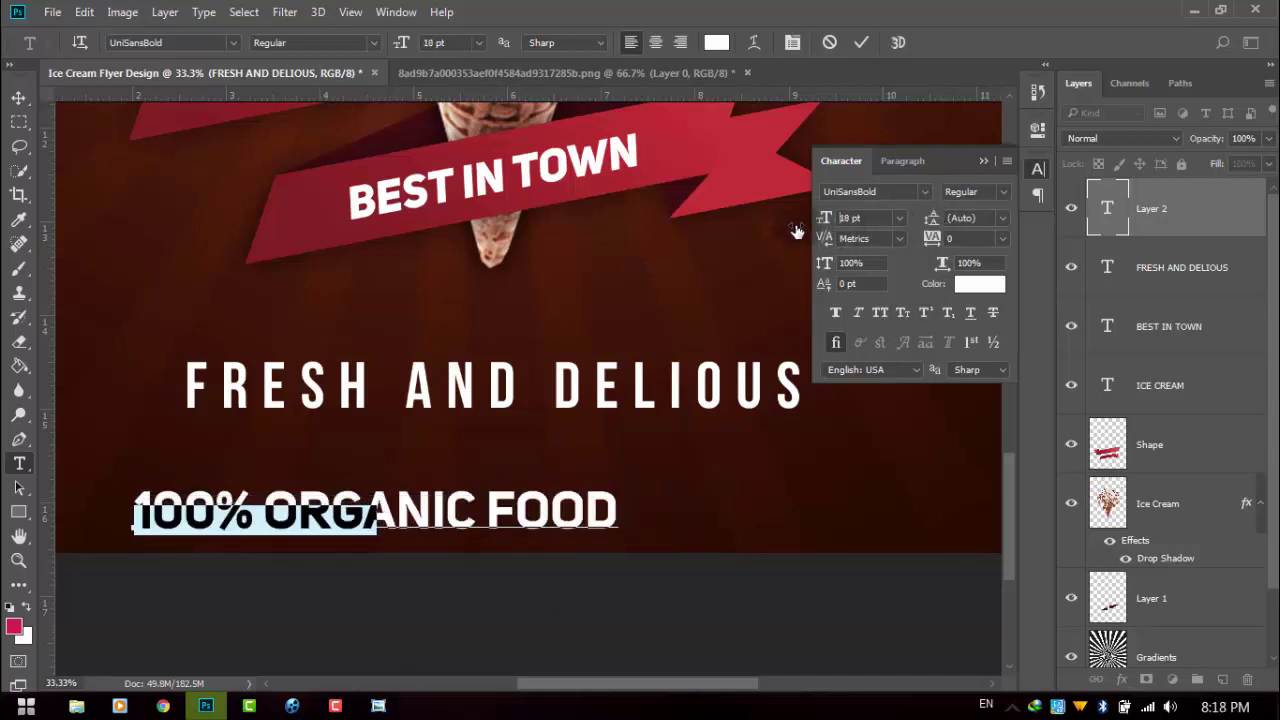
pyautogui.moveTo(810, 230); pyautogui.dragTo(790, 230)
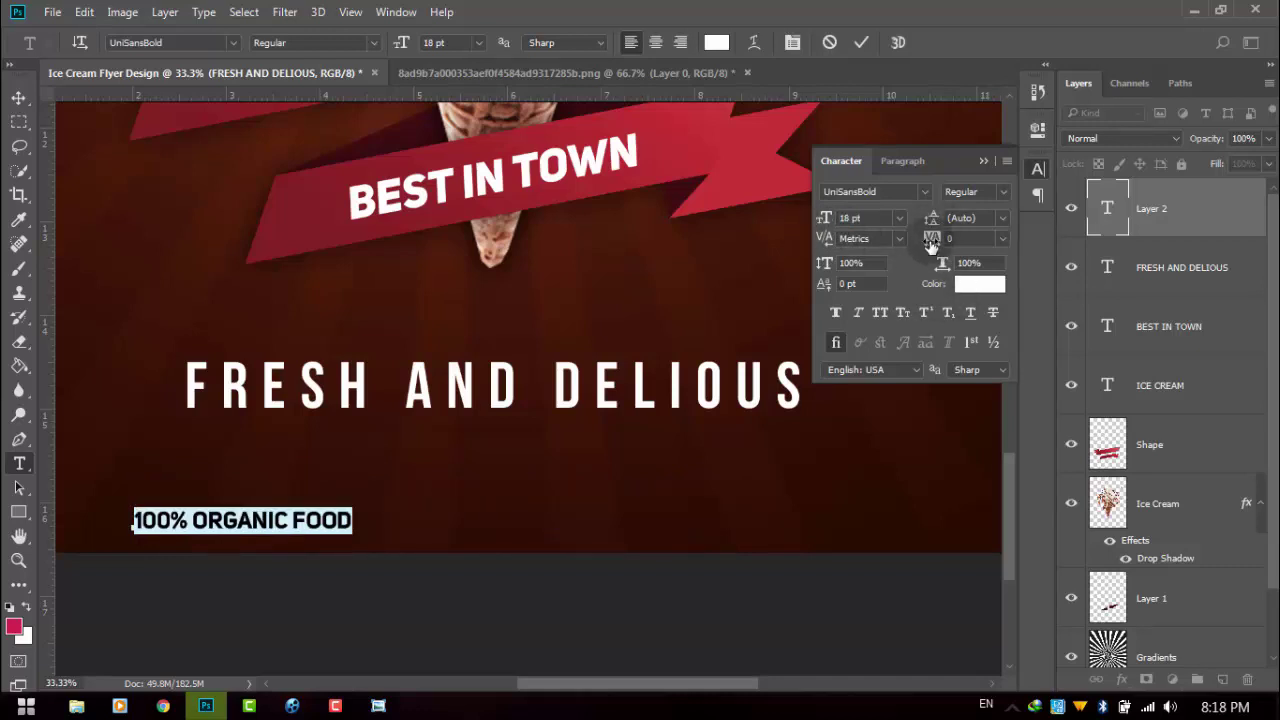
pyautogui.moveTo(934, 250); pyautogui.dragTo(860, 250)
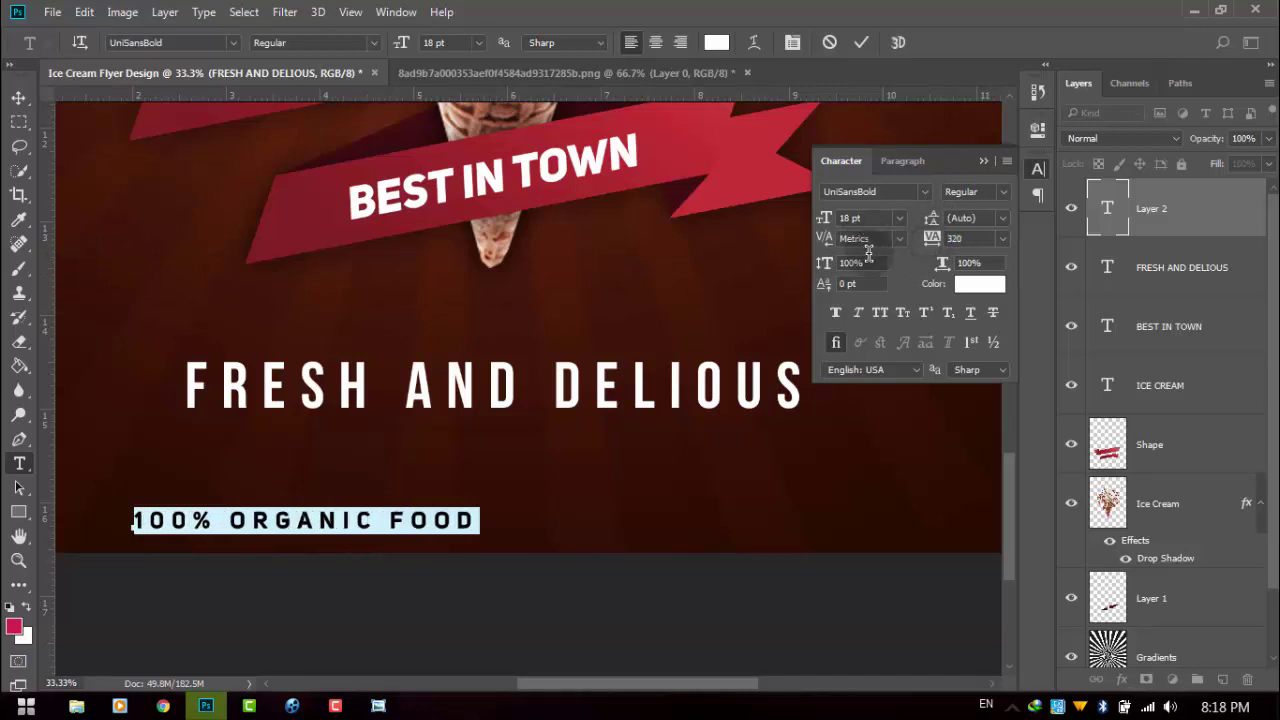
pyautogui.click(18, 100)
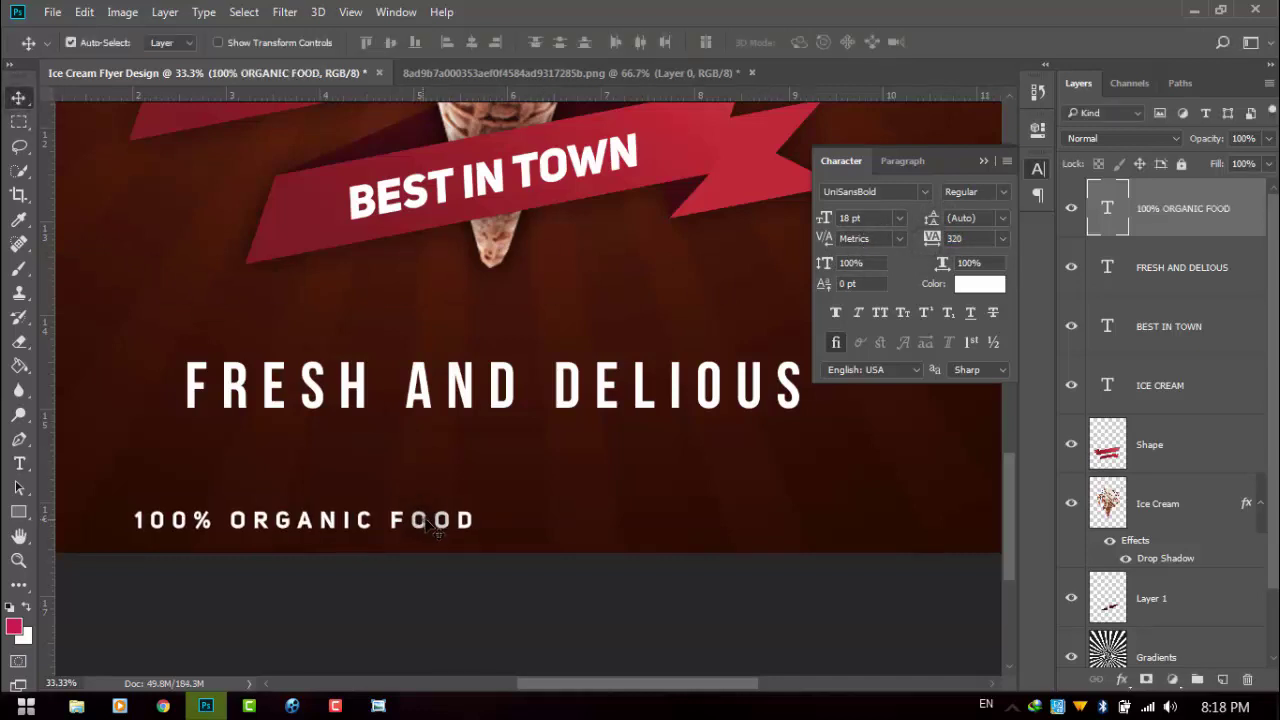
pyautogui.moveTo(423, 518)
pyautogui.mouseDown()
pyautogui.moveTo(537, 503)
pyautogui.moveTo(614, 473)
pyautogui.mouseUp()
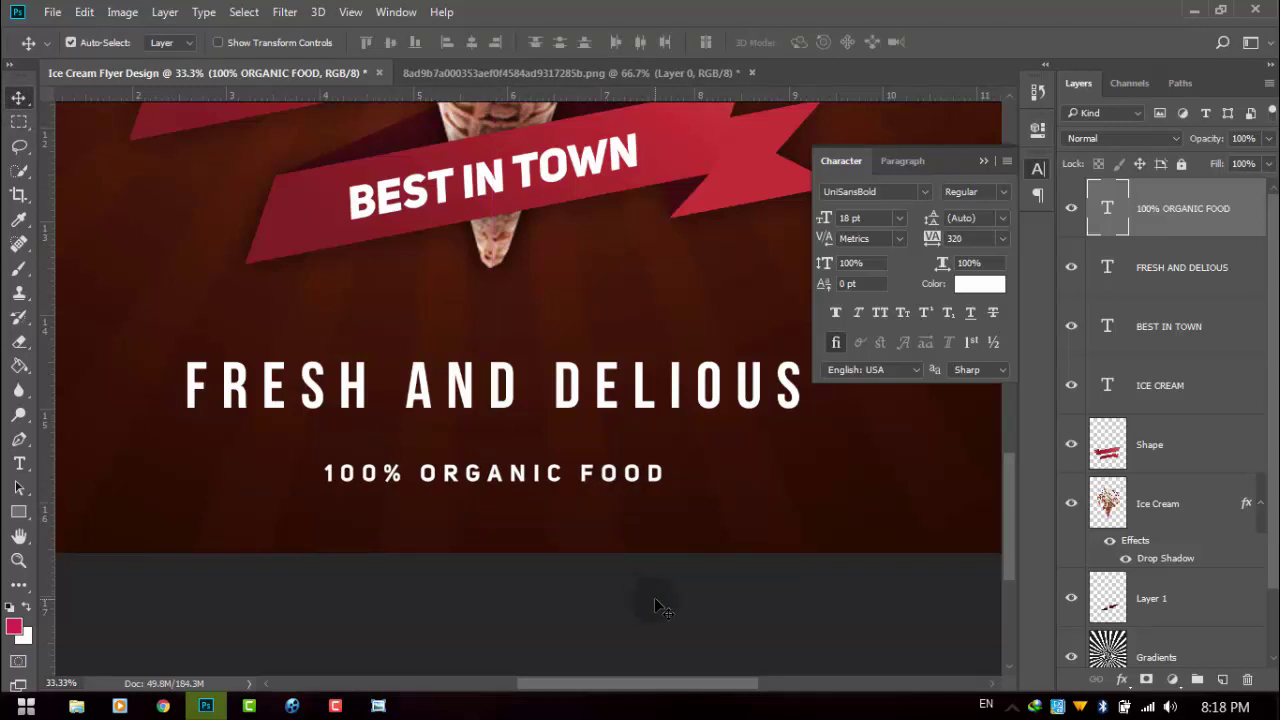
pyautogui.hotkey('shift', 'Up')
pyautogui.hotkey('shift', 'Up')
pyautogui.hotkey('shift', 'Up')
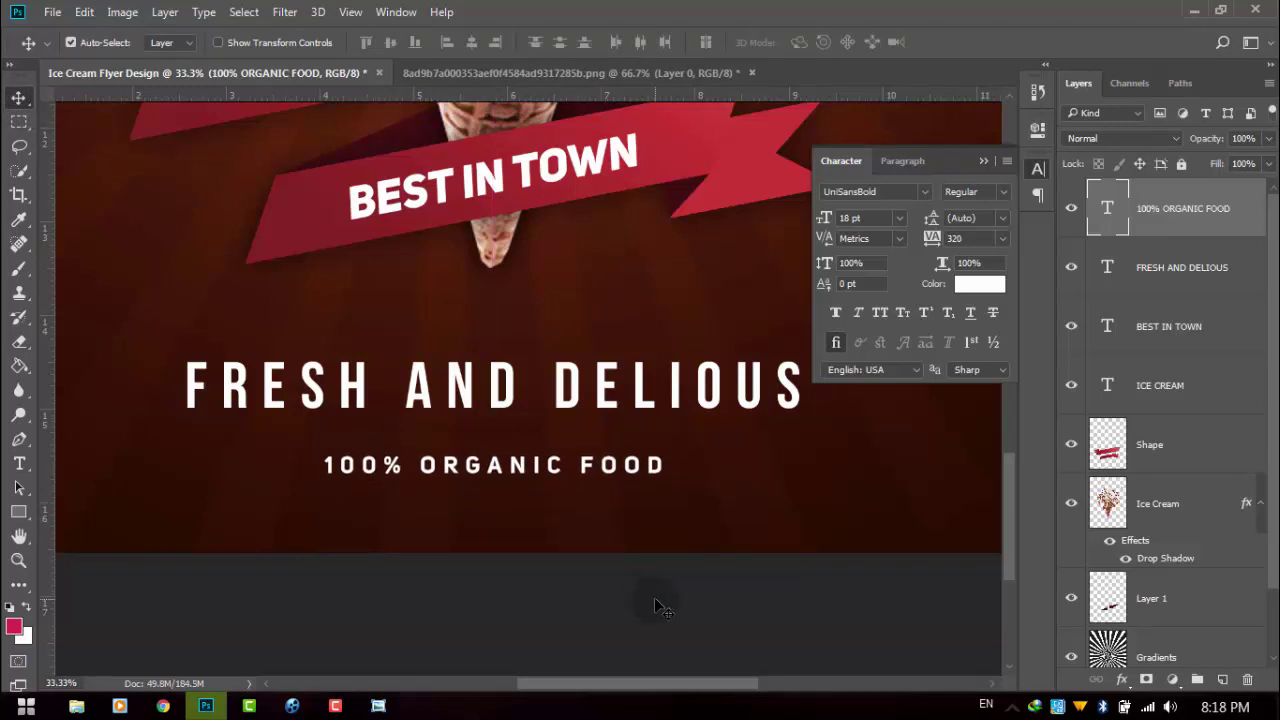
pyautogui.hotkey('shift', 'Up')
pyautogui.hotkey('shift', 'Up')
pyautogui.hotkey('shift', 'Up')
pyautogui.hotkey('shift', 'Up')
pyautogui.hotkey('shift', 'Up')
pyautogui.hotkey('shift', 'Up')
pyautogui.hotkey('shift', 'Up')
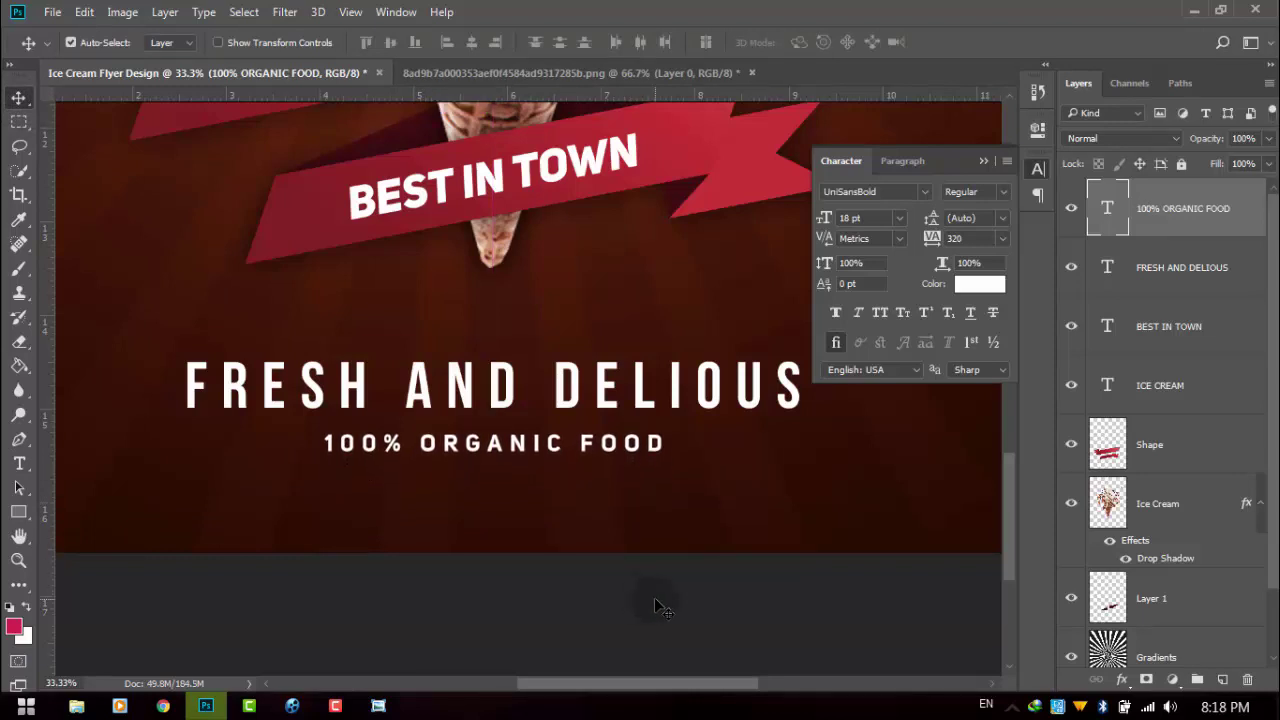
pyautogui.hotkey('ctrl', '-')
pyautogui.hotkey('ctrl', '-')
pyautogui.hotkey('ctrl', '-')
pyautogui.hotkey('ctrl', '-')
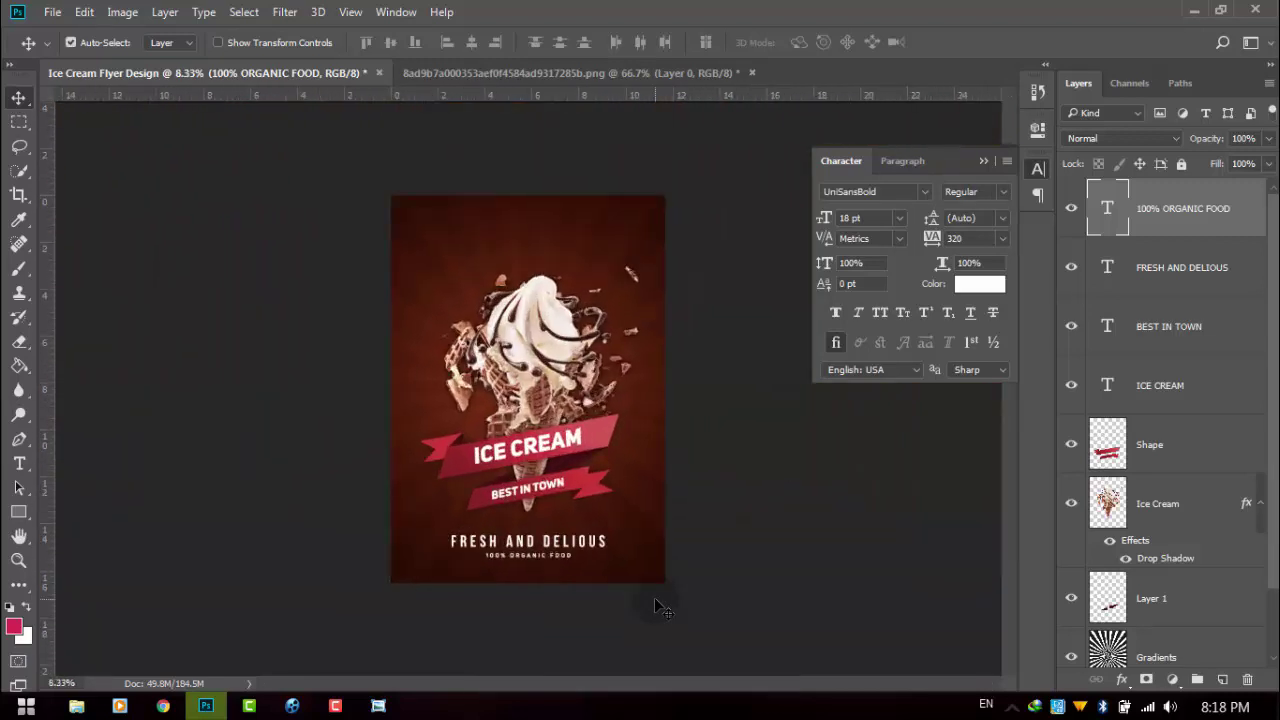
# Start a text line near the top of the flyer and set its font to Intro
pyautogui.hotkey('ctrl', '+')
pyautogui.hotkey('ctrl', '+')
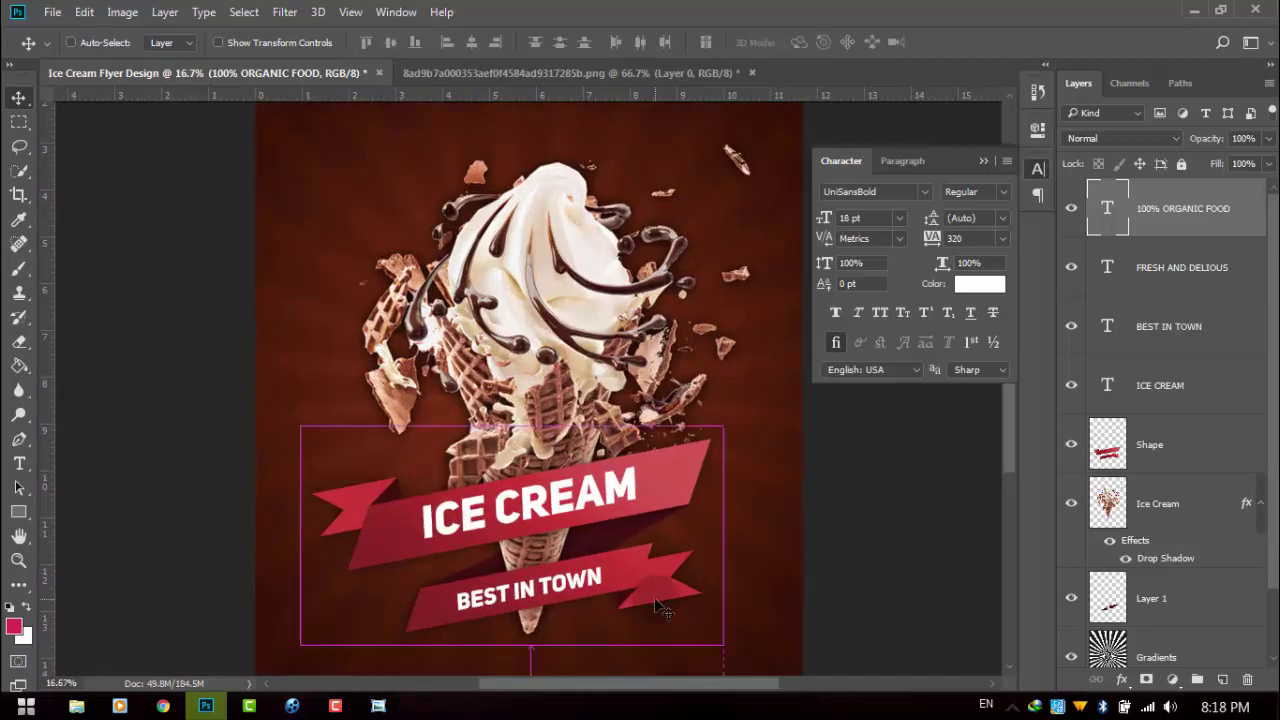
pyautogui.hotkey('ctrl', '+')
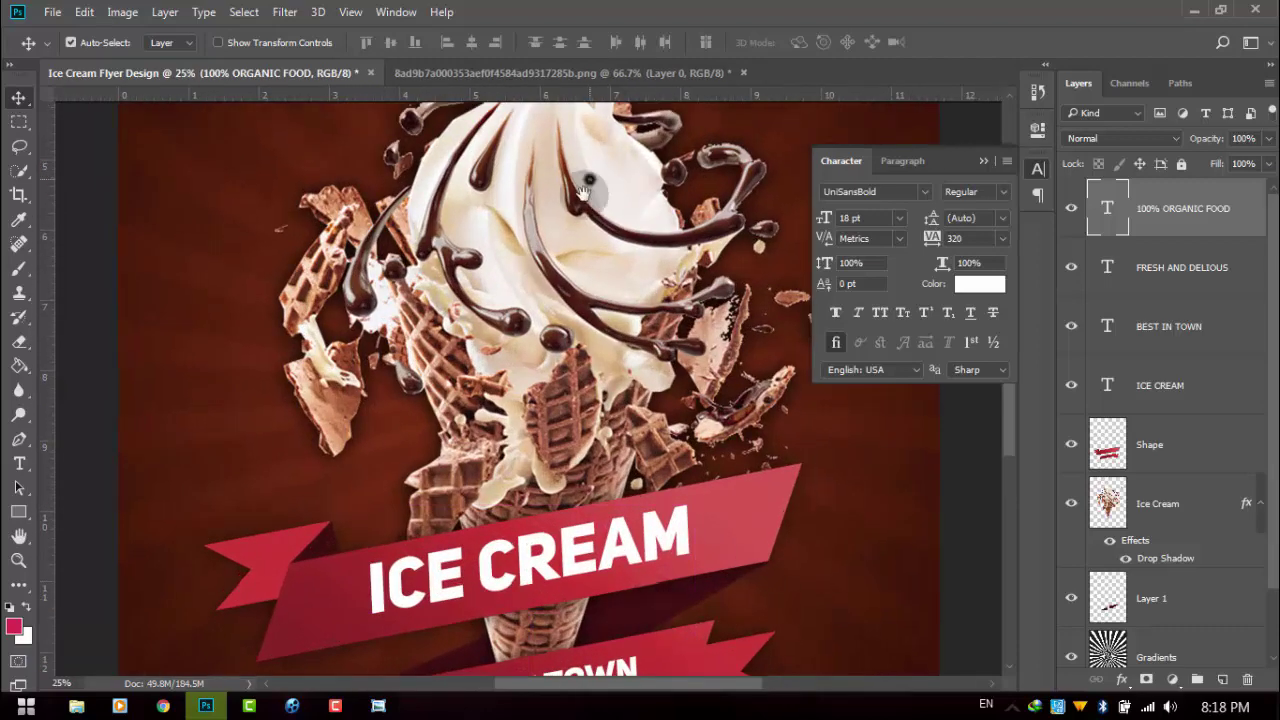
pyautogui.moveTo(560, 232)
pyautogui.mouseDown()
pyautogui.moveTo(527, 583)
pyautogui.moveTo(575, 580)
pyautogui.mouseUp()
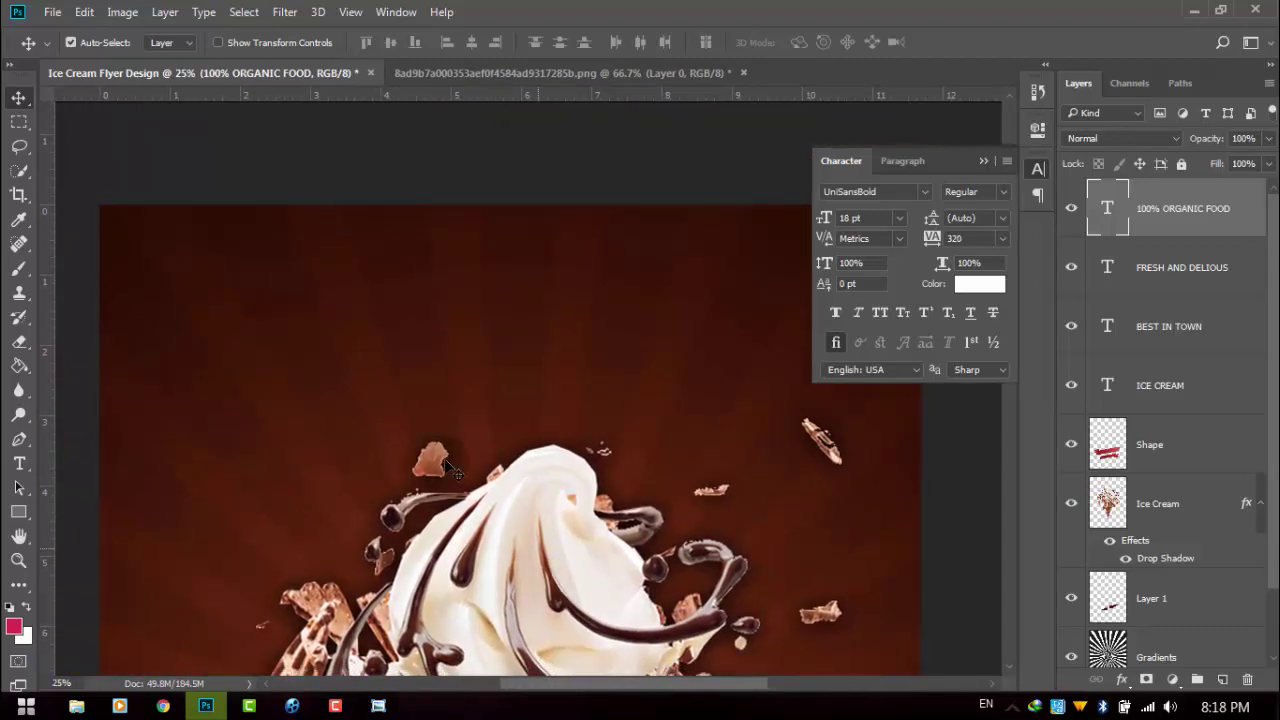
pyautogui.click(19, 463)
pyautogui.click(320, 347)
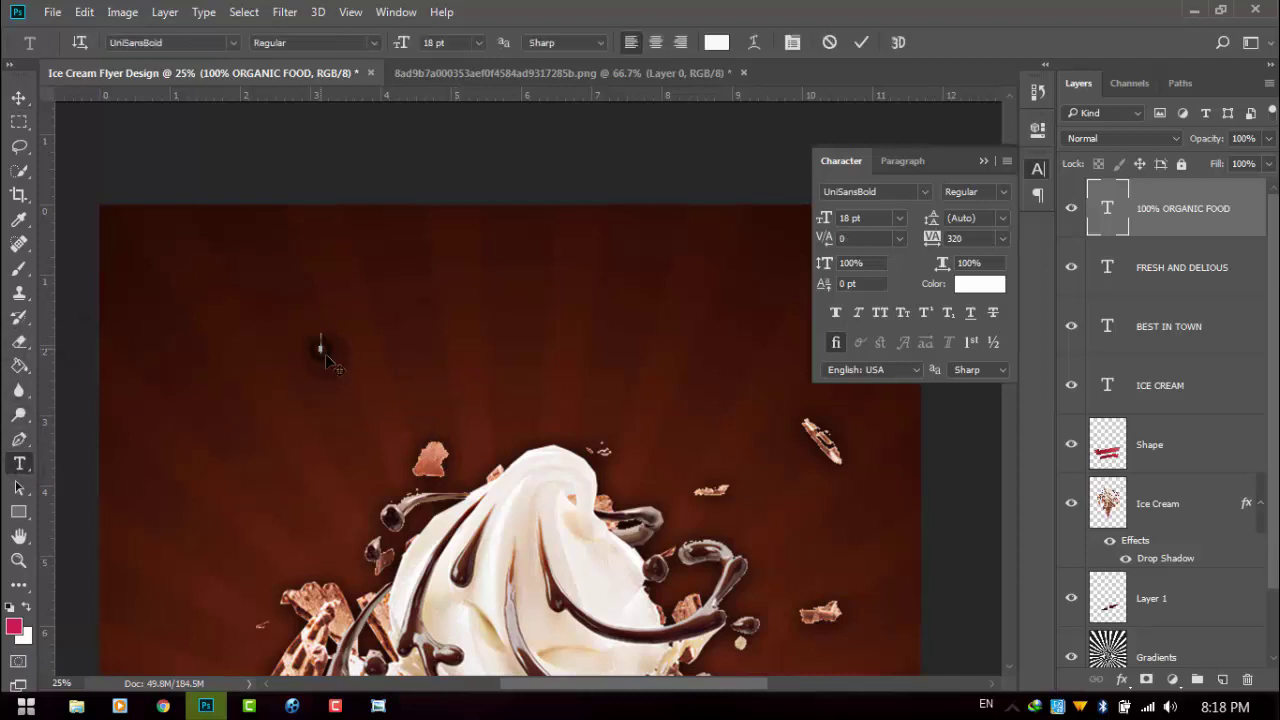
pyautogui.click(232, 43)
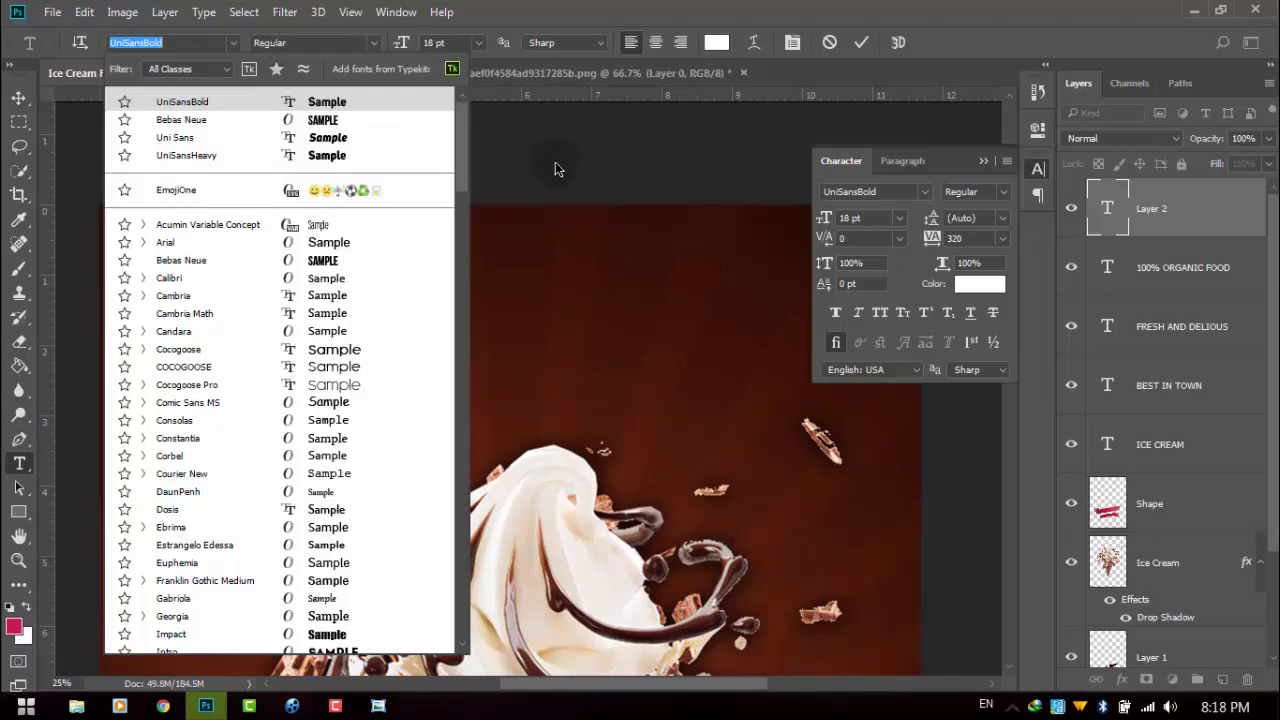
pyautogui.moveTo(466, 157); pyautogui.dragTo(466, 220)
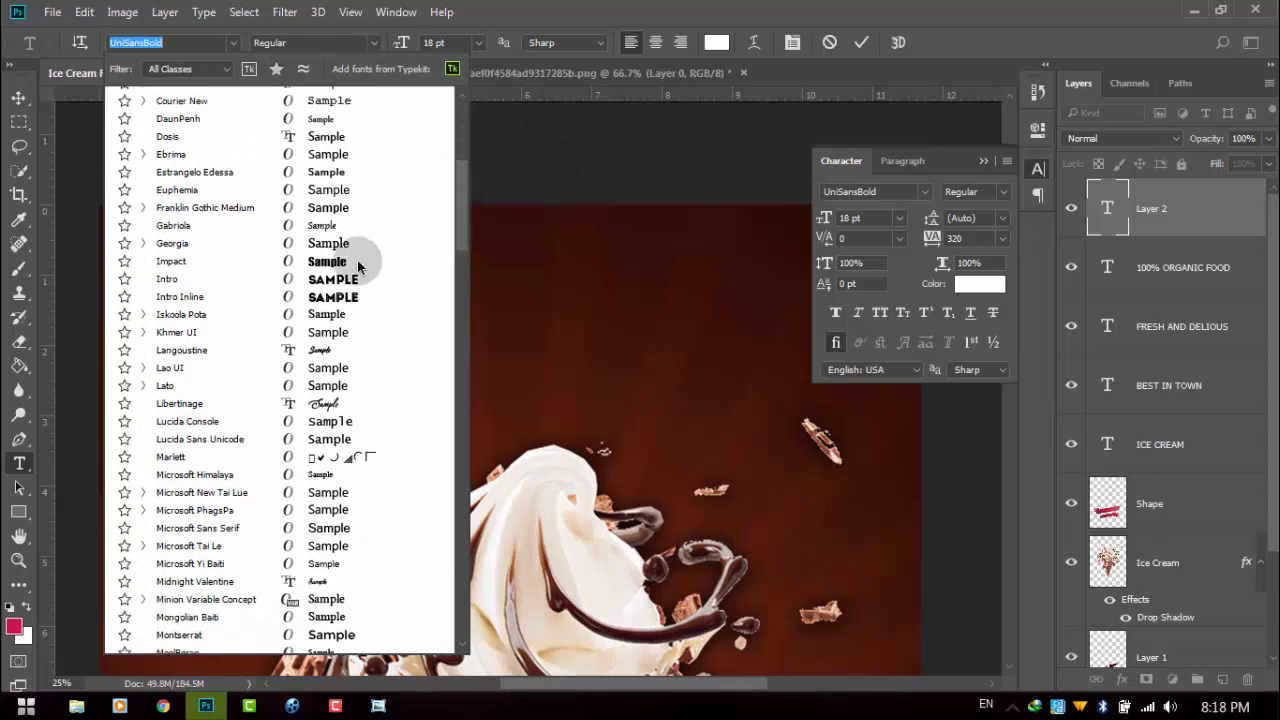
pyautogui.click(348, 283)
pyautogui.write('HOMEMADE')
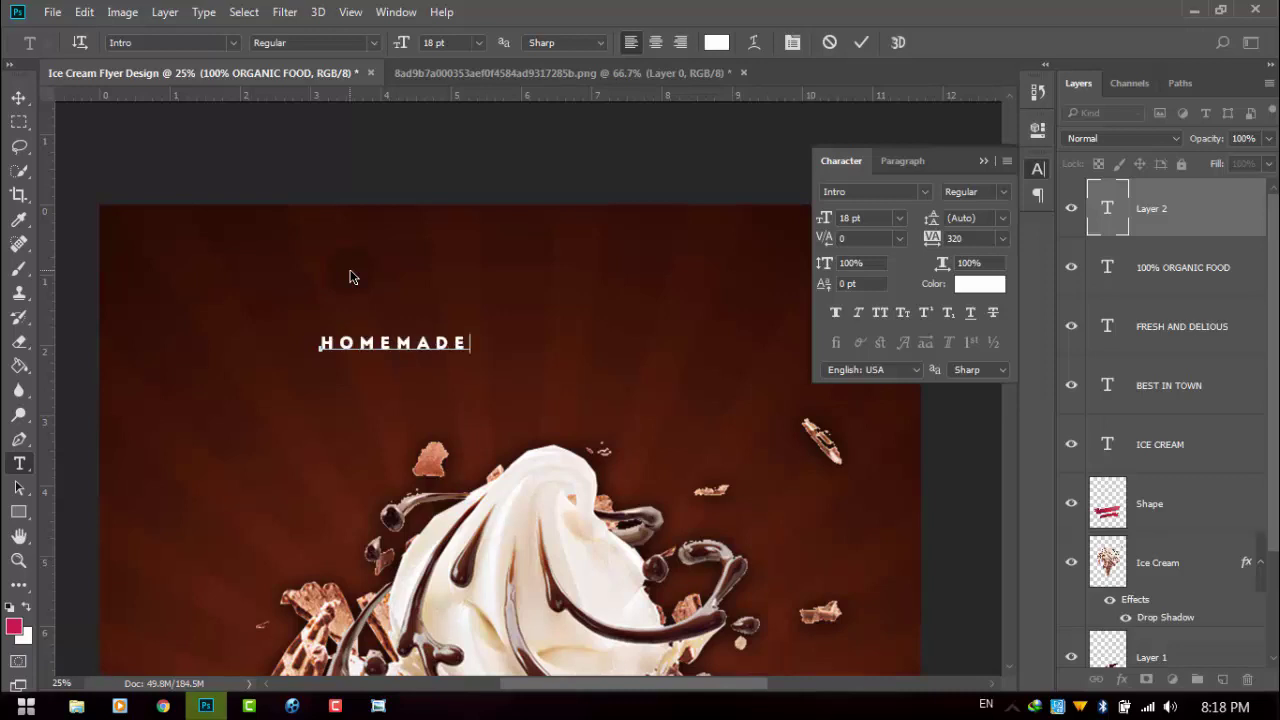
# Enlarge the HOMEMADE text to 60 pt and tighten its letter spacing
pyautogui.doubleClick(372, 333)
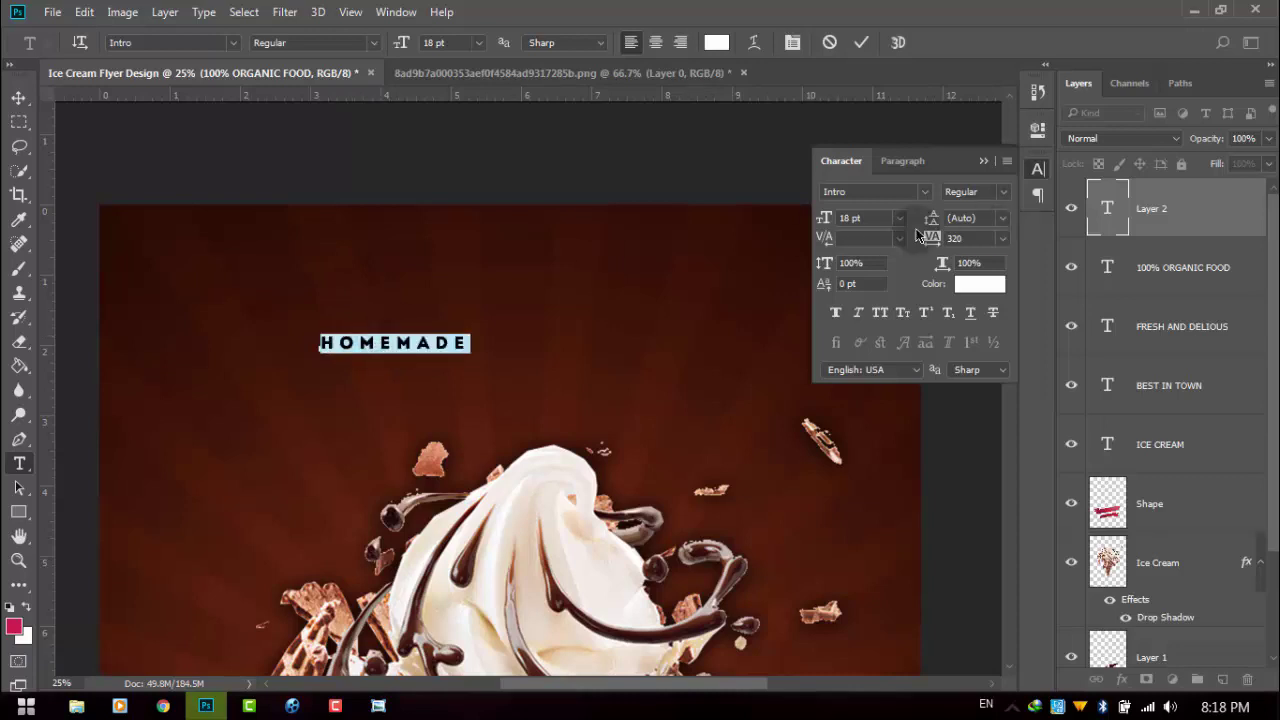
pyautogui.moveTo(826, 218); pyautogui.dragTo(860, 220)
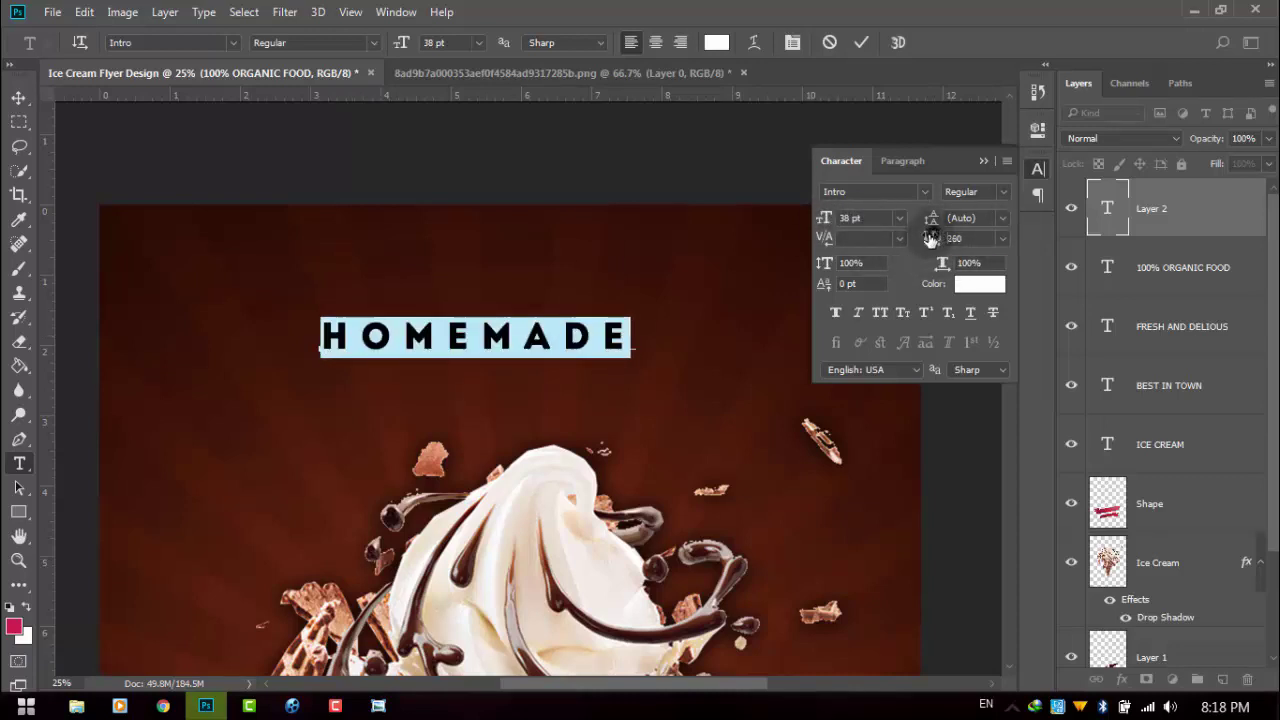
pyautogui.moveTo(931, 238); pyautogui.dragTo(915, 238)
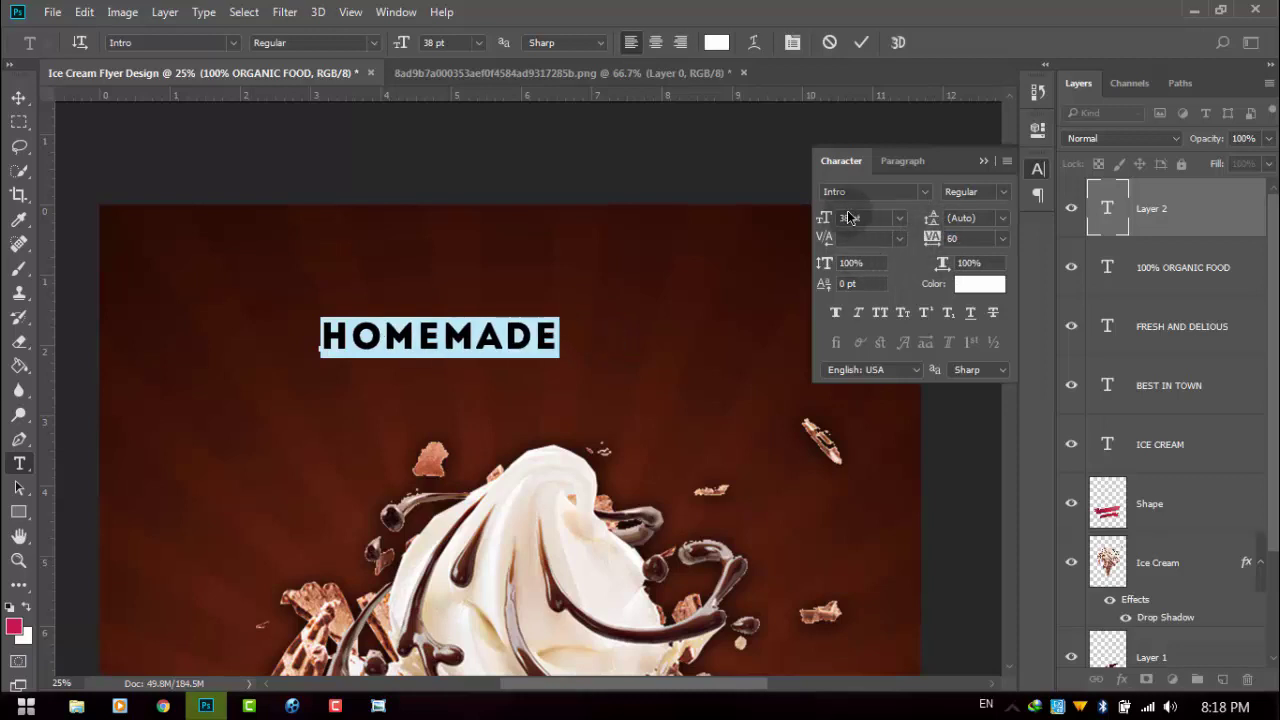
pyautogui.moveTo(829, 218); pyautogui.dragTo(852, 216)
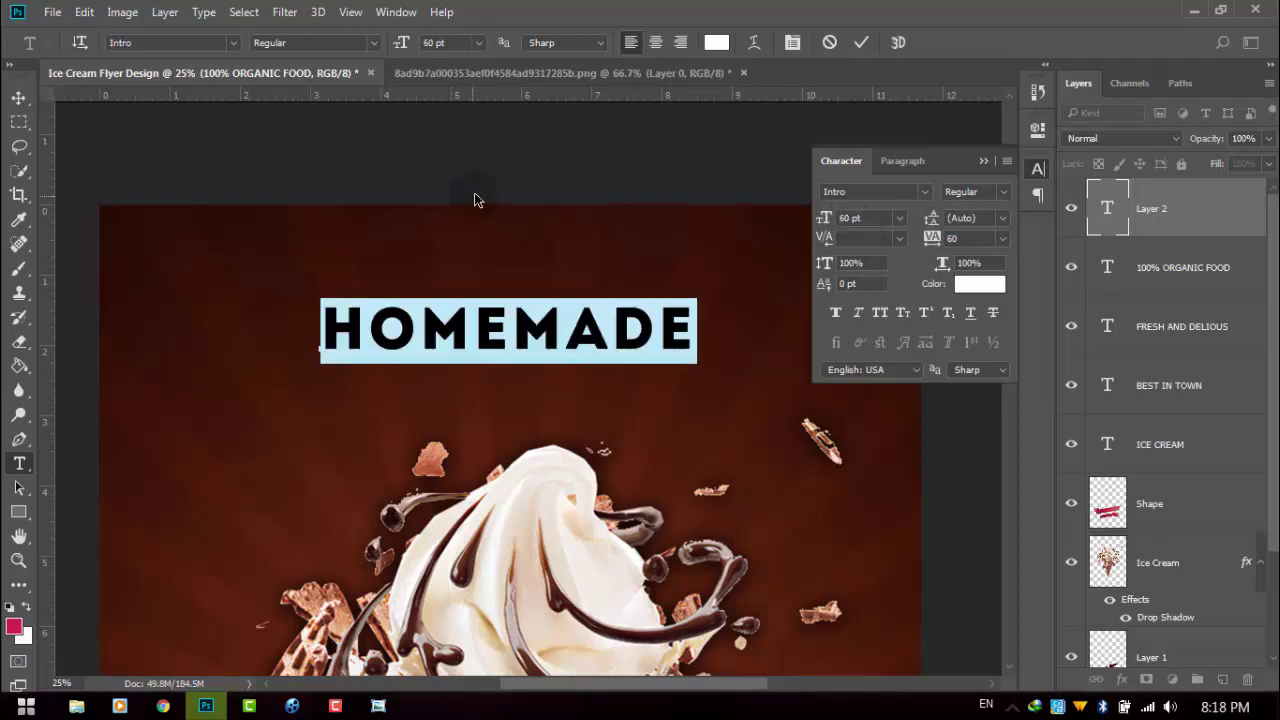
pyautogui.click(18, 97)
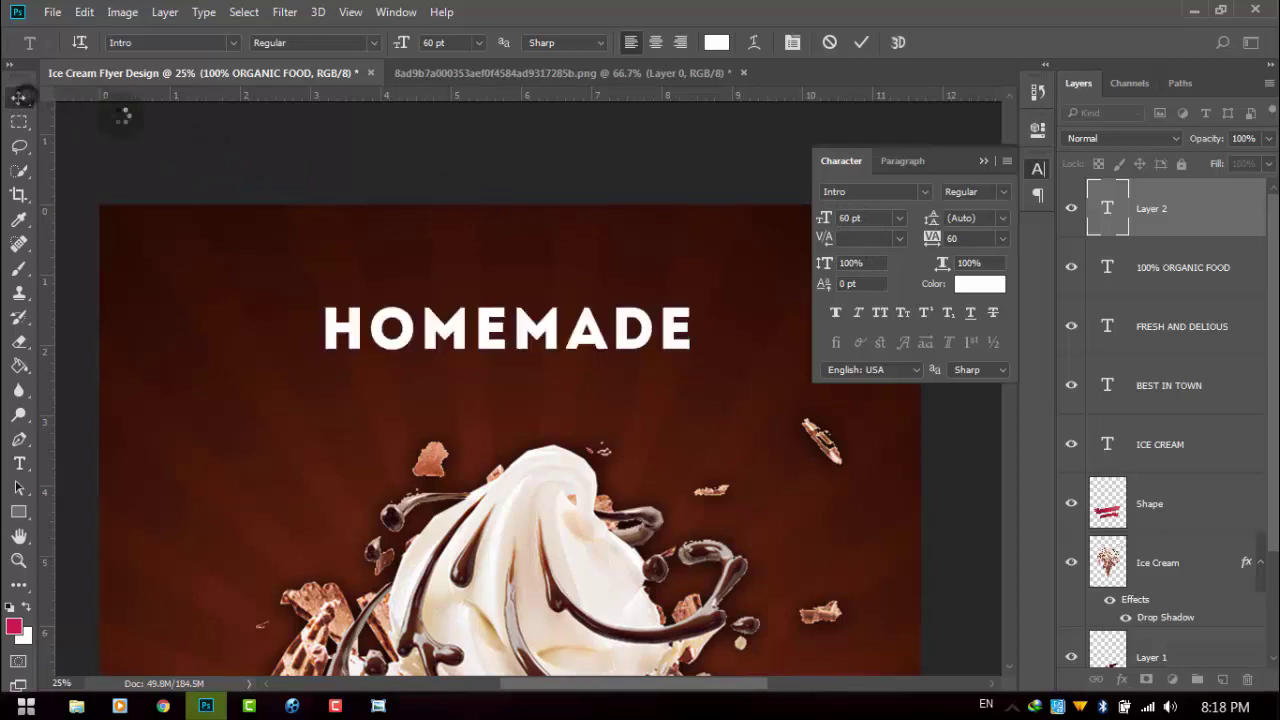
# Centre HOMEMADE horizontally, move it higher, set tracking to 40, and re-centre it
pyautogui.hotkey('ctrl', 'a')
pyautogui.click(471, 42)
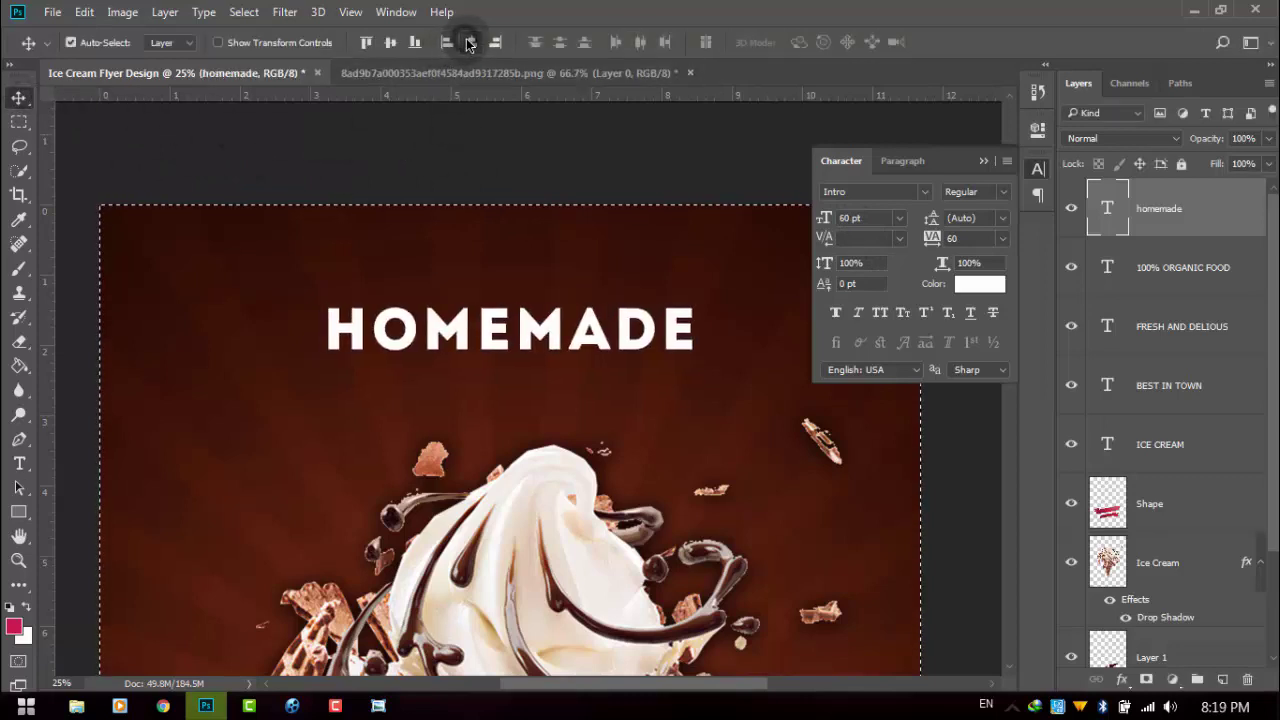
pyautogui.hotkey('ctrl', 'd')
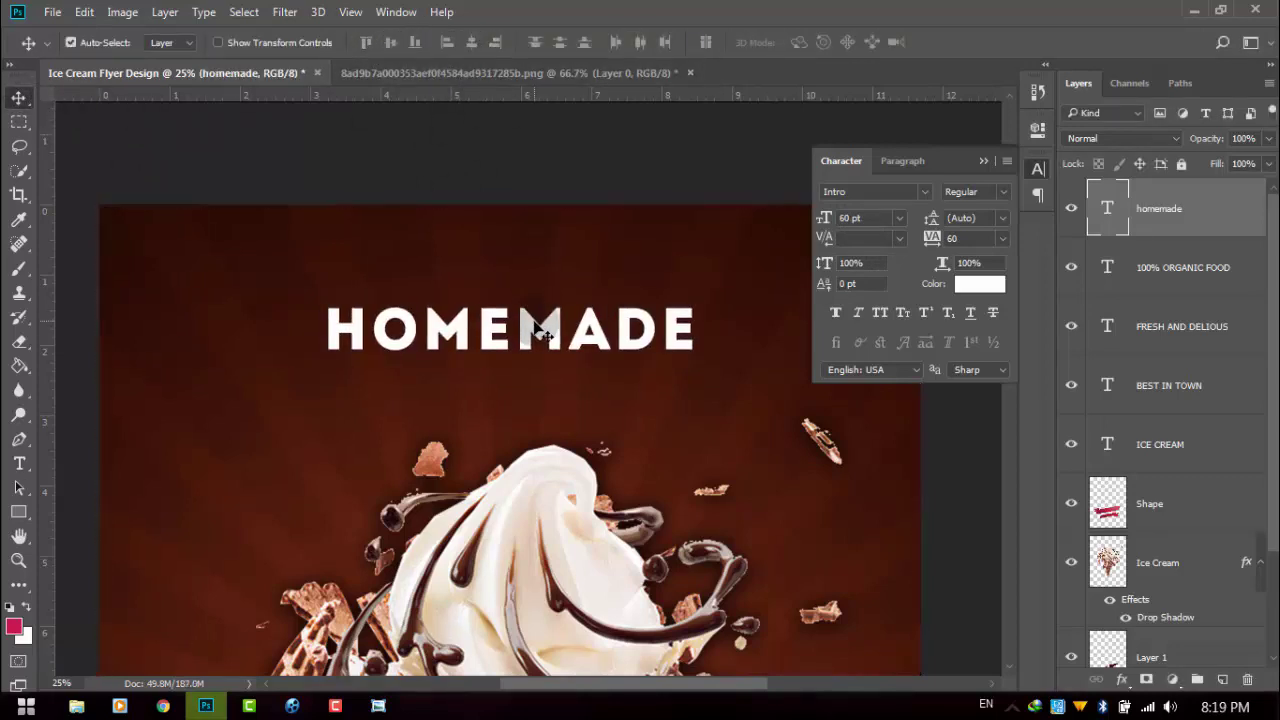
pyautogui.moveTo(533, 330); pyautogui.dragTo(524, 288)
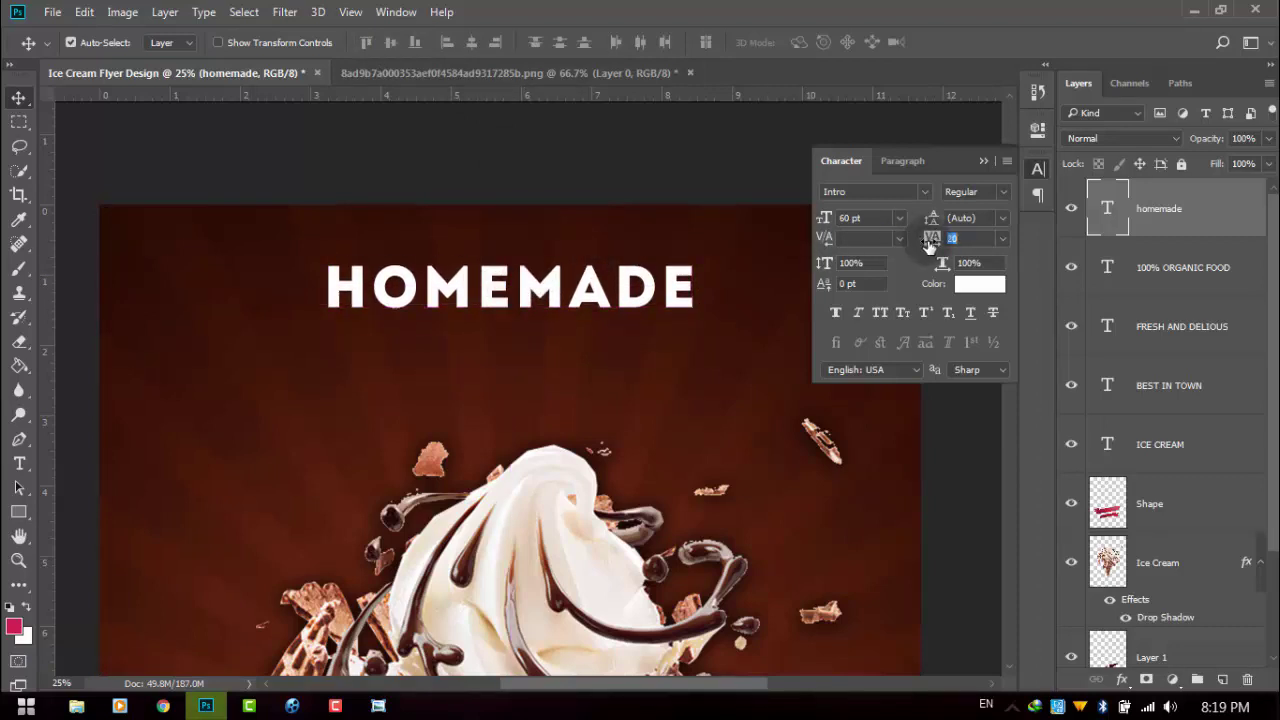
pyautogui.write('40')
pyautogui.moveTo(930, 246); pyautogui.dragTo(930, 246)
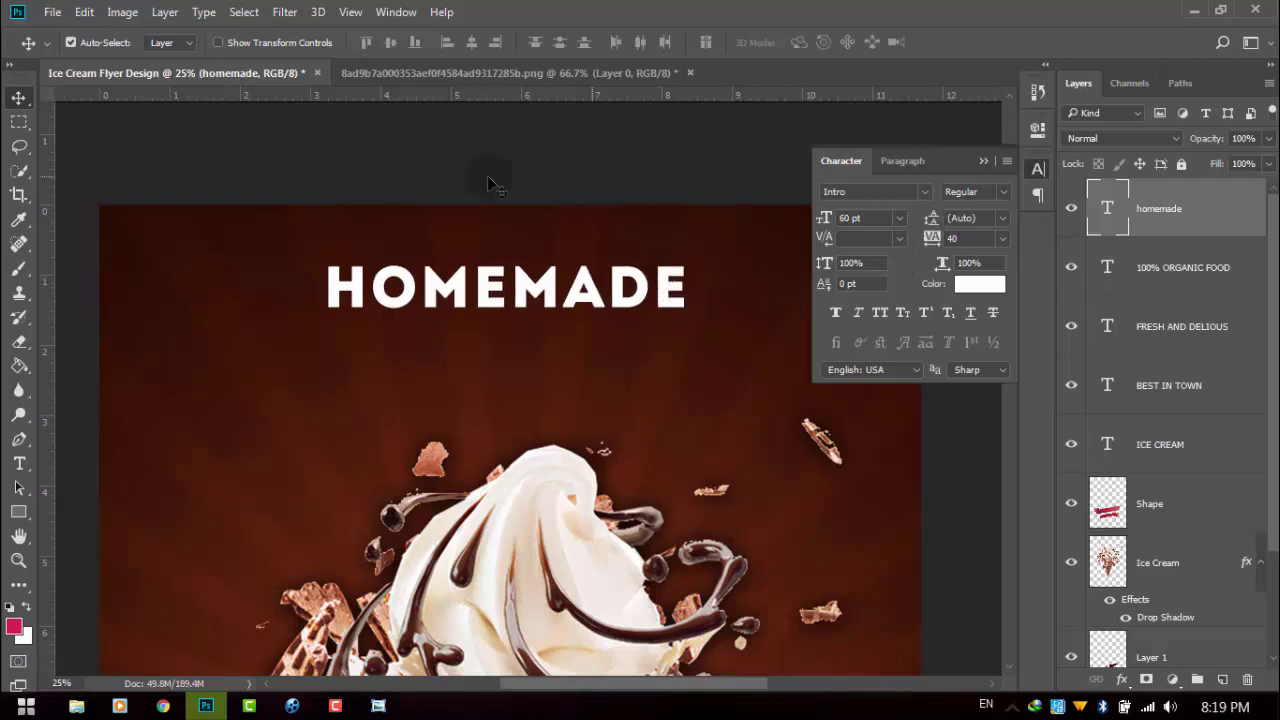
pyautogui.hotkey('ctrl', 'a')
pyautogui.click(472, 42)
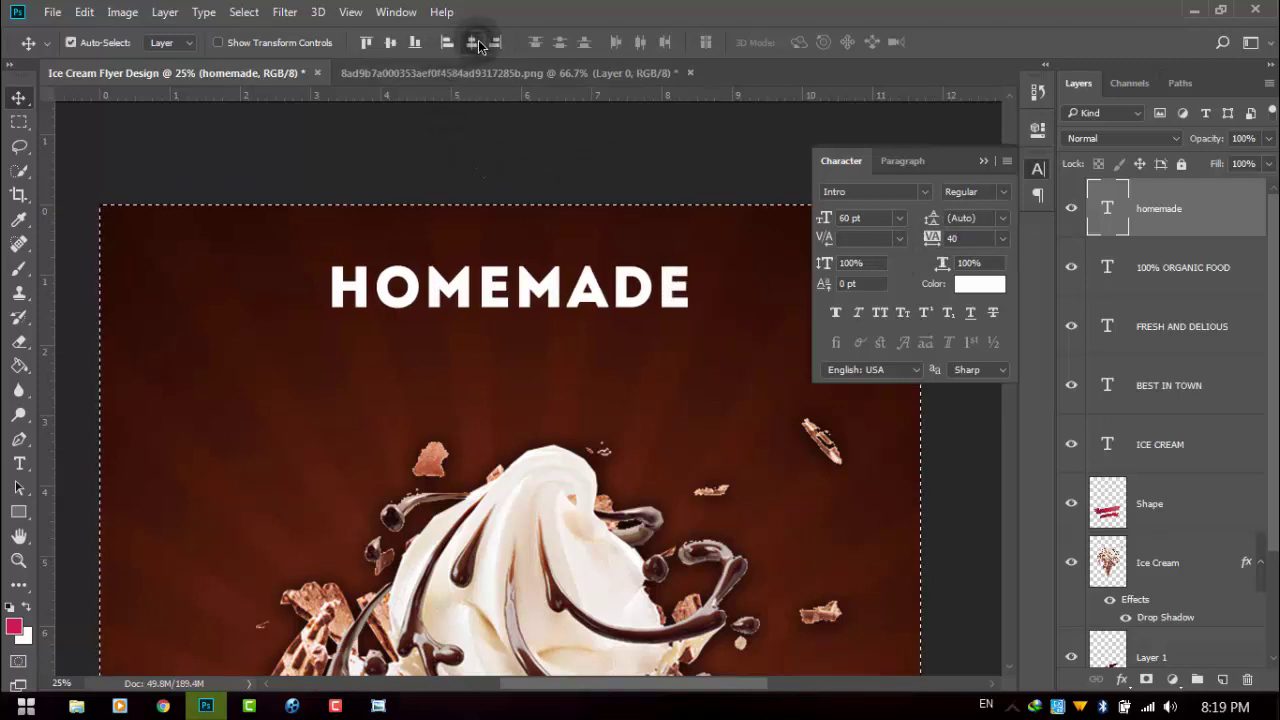
# Draw a small elliptical selection left of HOMEMADE, with white fill colour and a new layer
pyautogui.click(22, 124)
pyautogui.rightClick(25, 133)
pyautogui.click(44, 146)
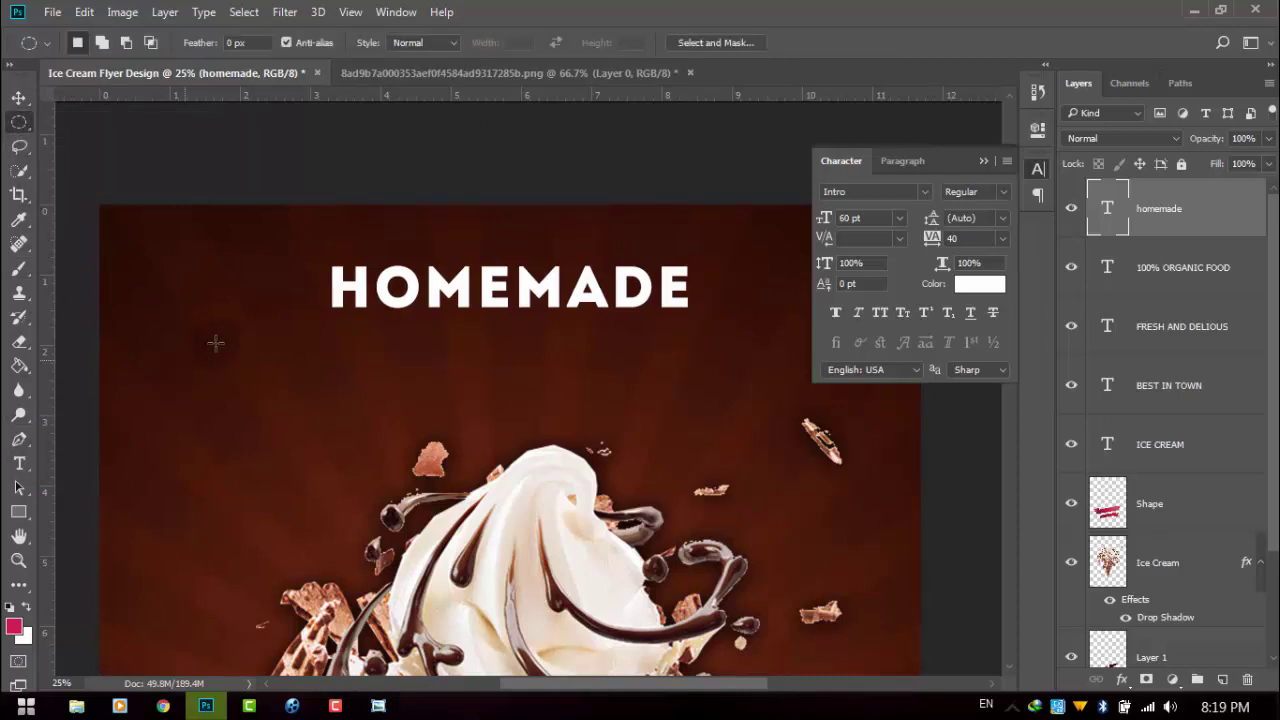
pyautogui.moveTo(237, 290); pyautogui.dragTo(263, 305)
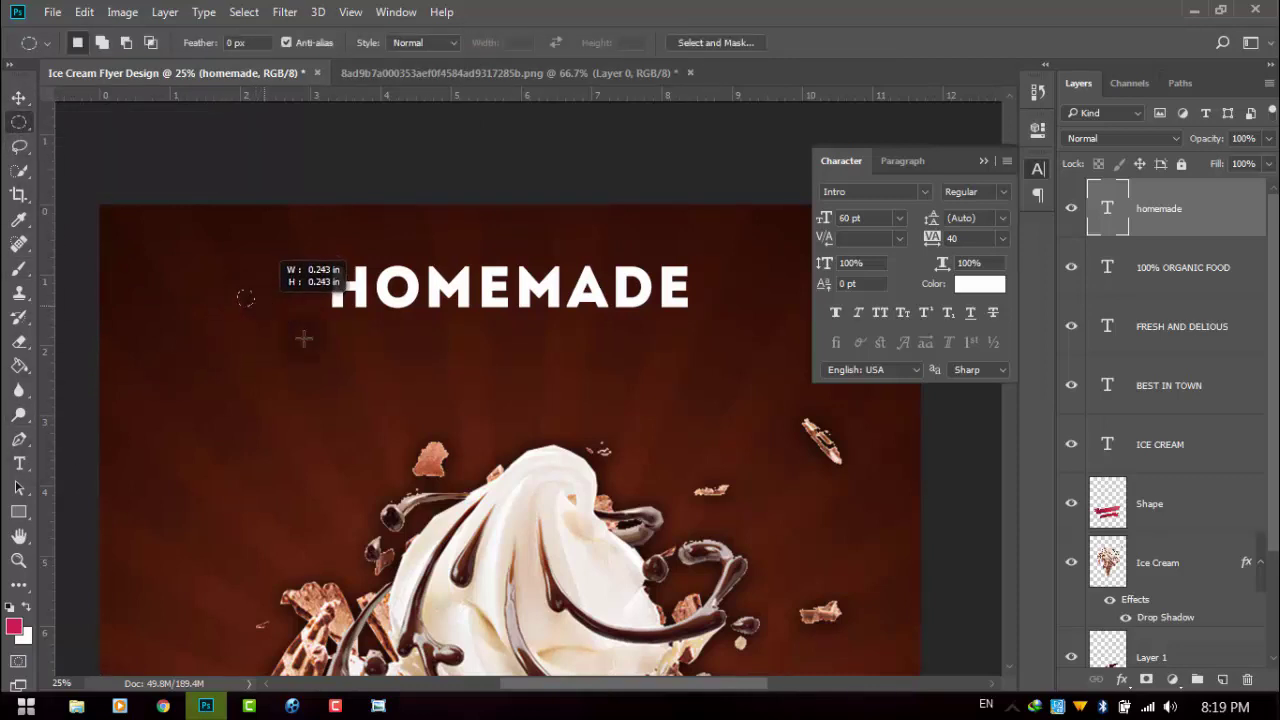
pyautogui.click(20, 365)
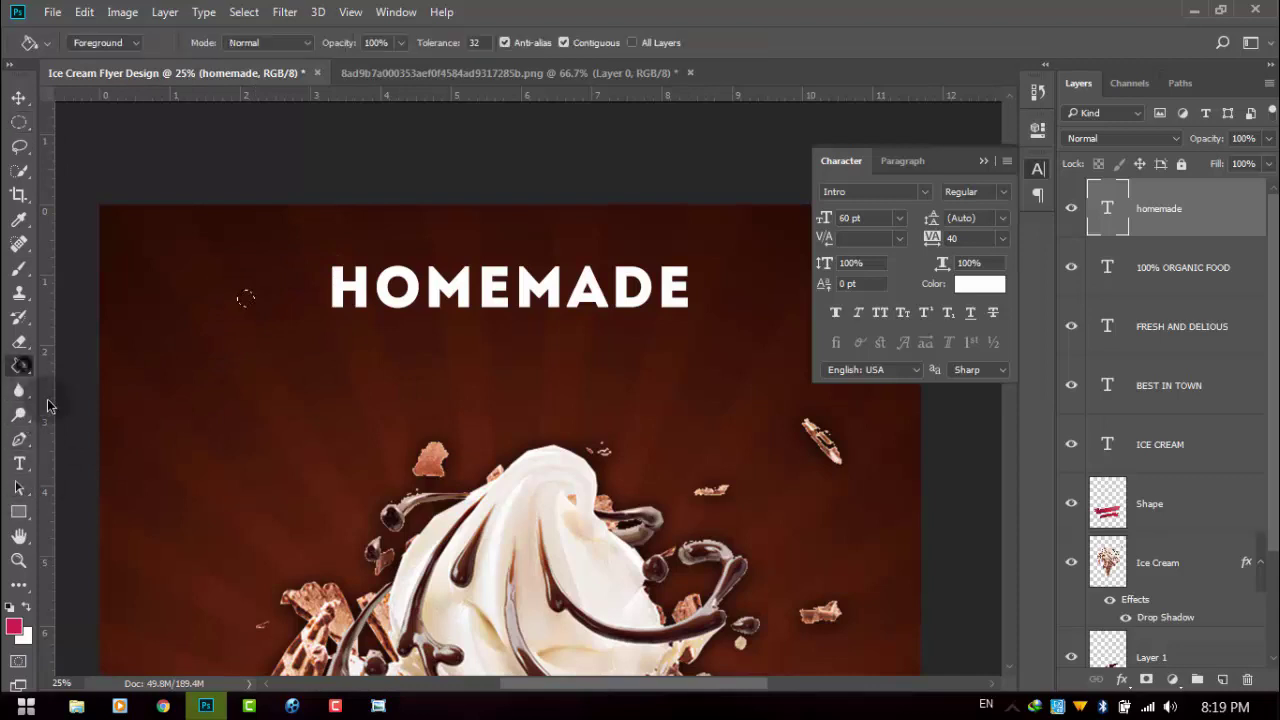
pyautogui.click(26, 607)
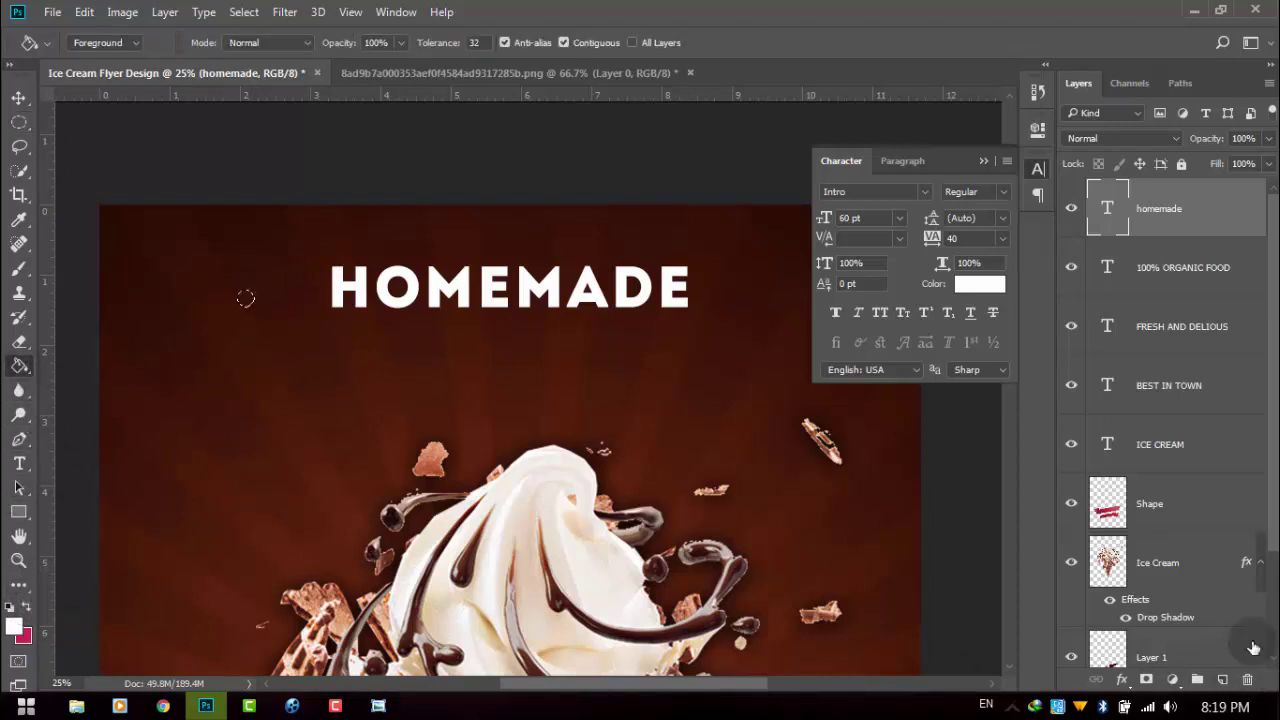
pyautogui.click(1222, 679)
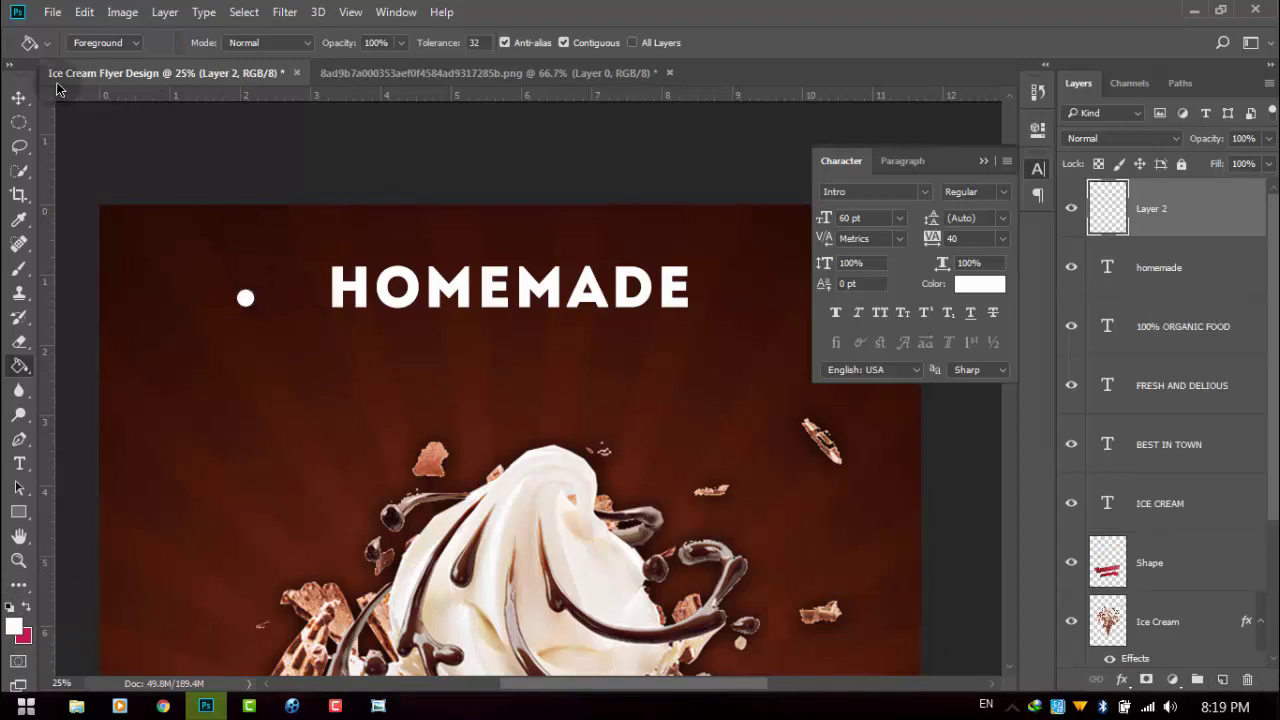
# Position the white dot and its copy on either side of HOMEMADE
pyautogui.click(18, 97)
pyautogui.moveTo(255, 308); pyautogui.dragTo(314, 293)
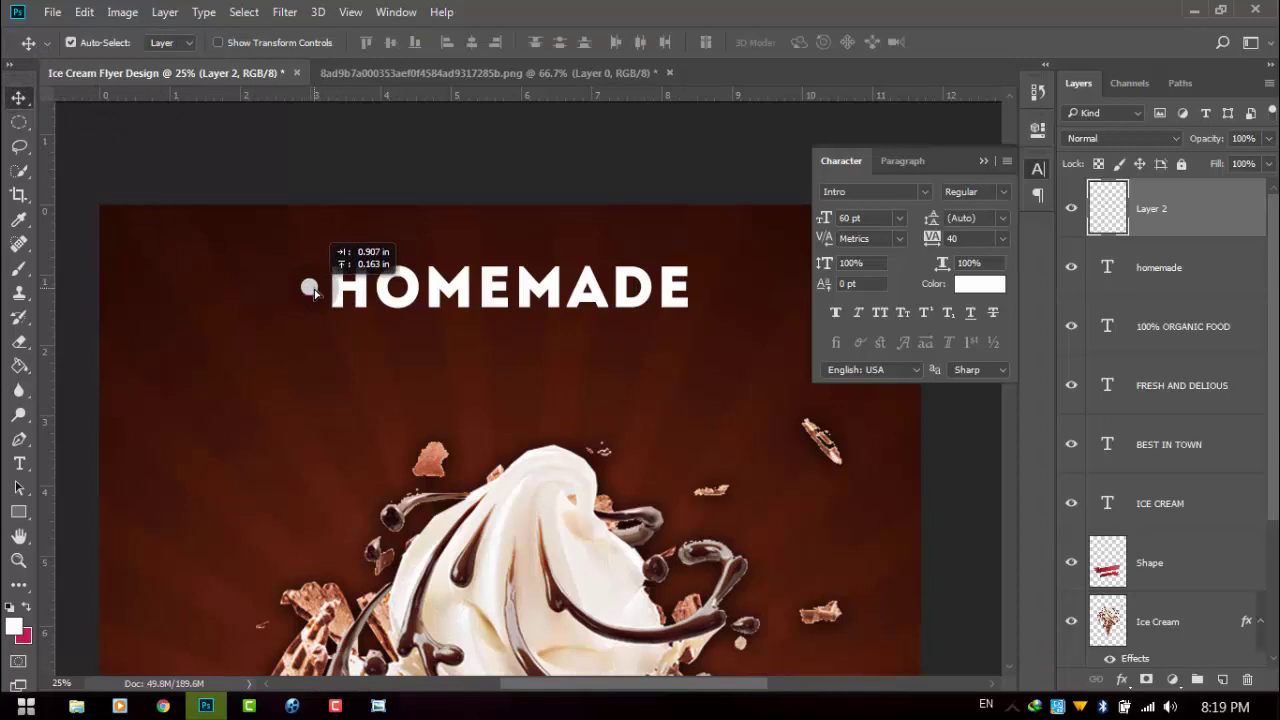
pyautogui.hotkey('ctrl', 'z')
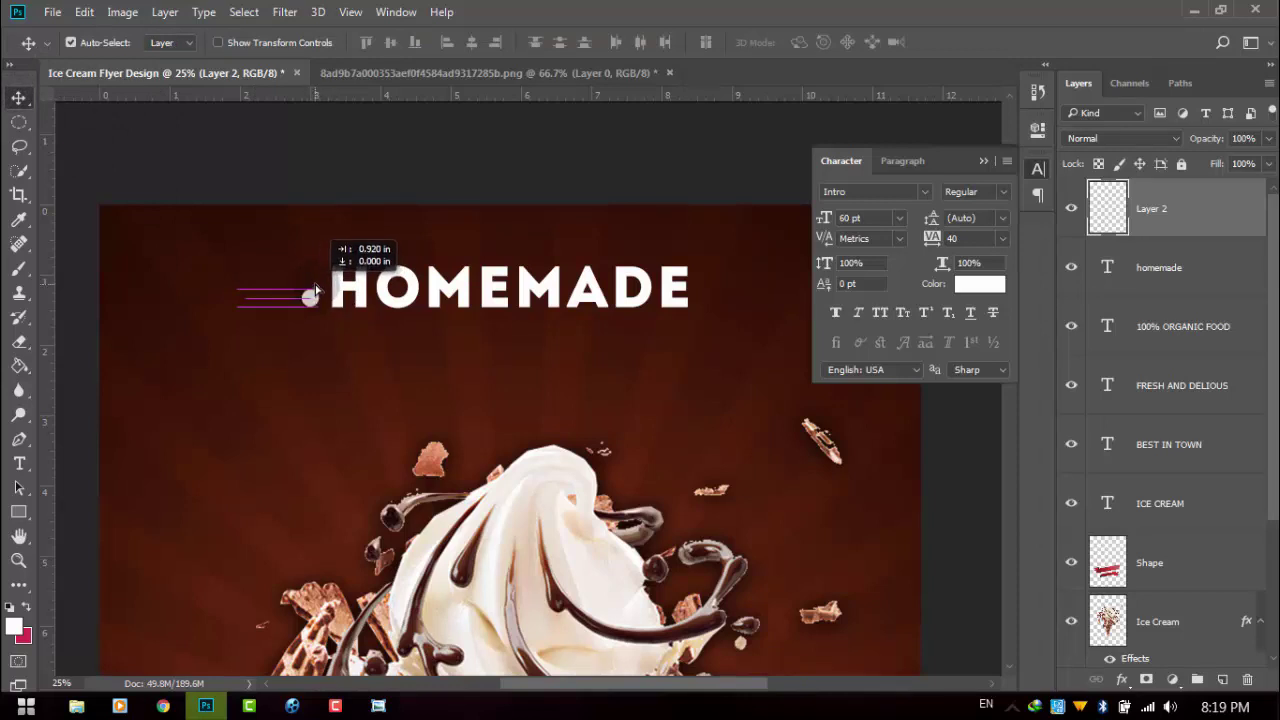
pyautogui.moveTo(316, 286); pyautogui.dragTo(723, 305)
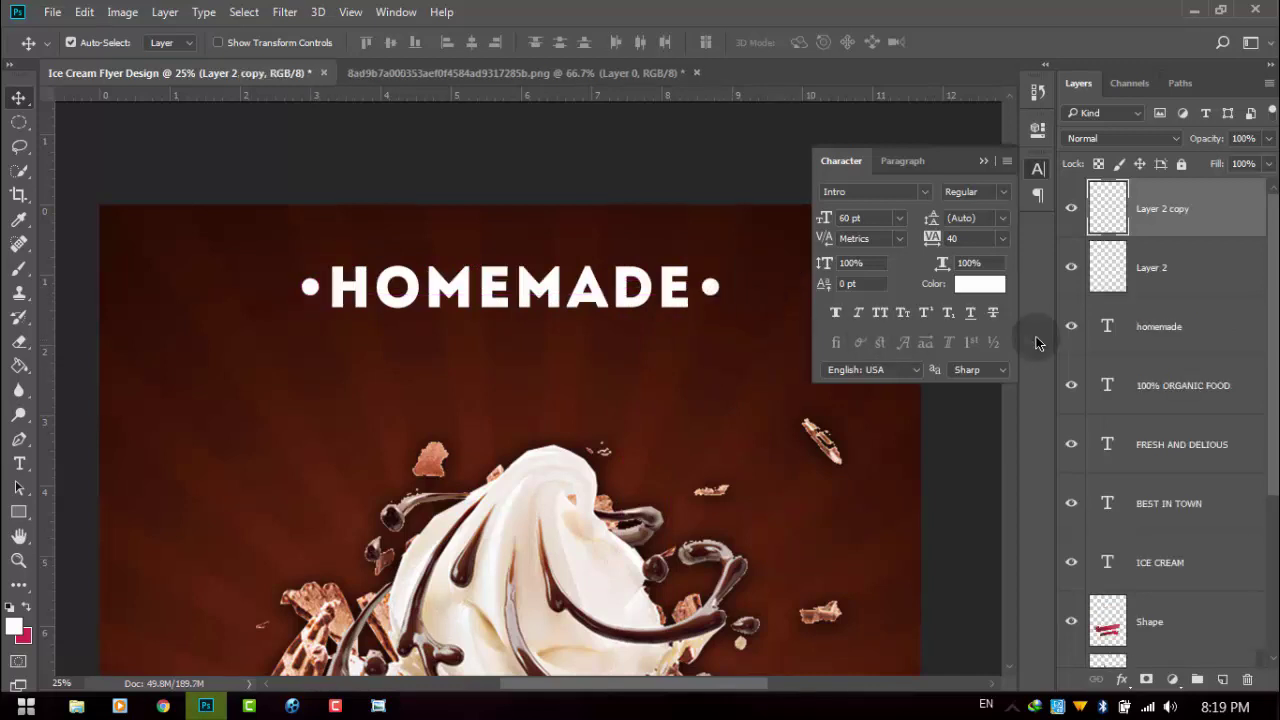
# Scale both dot layers inward toward HOMEMADE, then settle the right dot's position
pyautogui.keyDown('shift'); pyautogui.click(1148, 278); pyautogui.keyUp('shift')
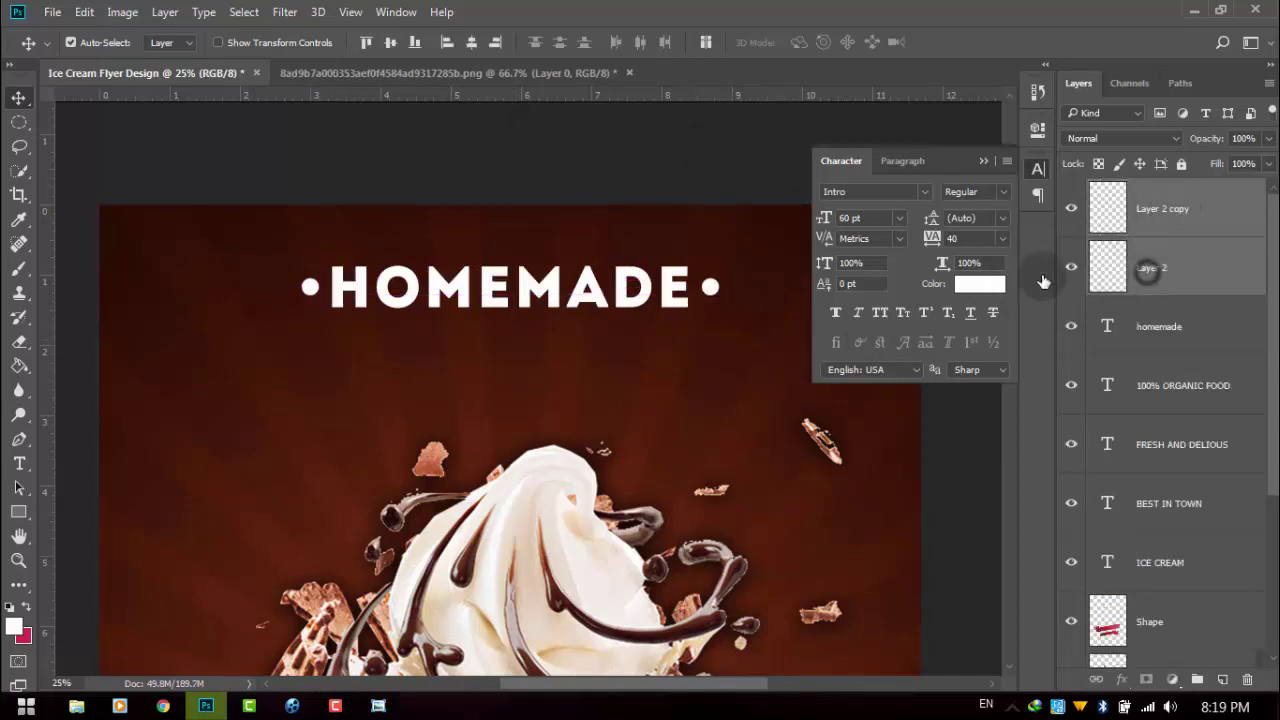
pyautogui.click(250, 42)
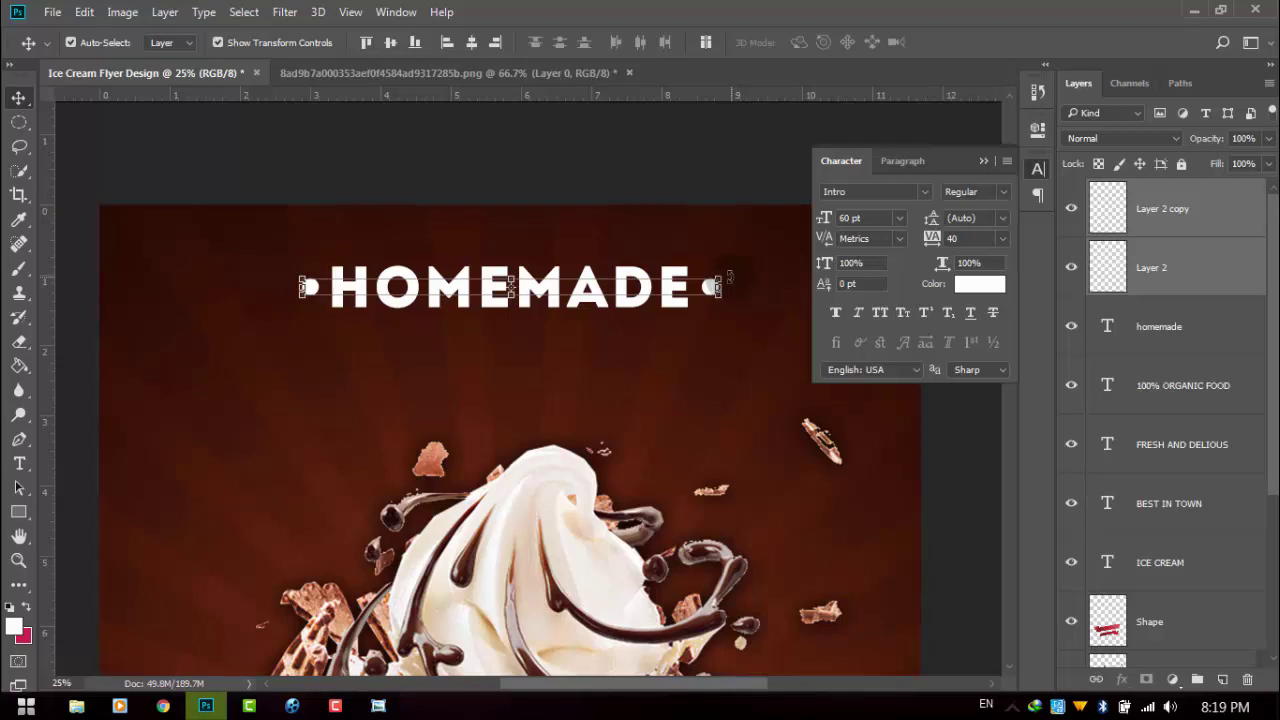
pyautogui.hotkey('ctrl', 't')
pyautogui.moveTo(714, 287); pyautogui.dragTo(685, 288)
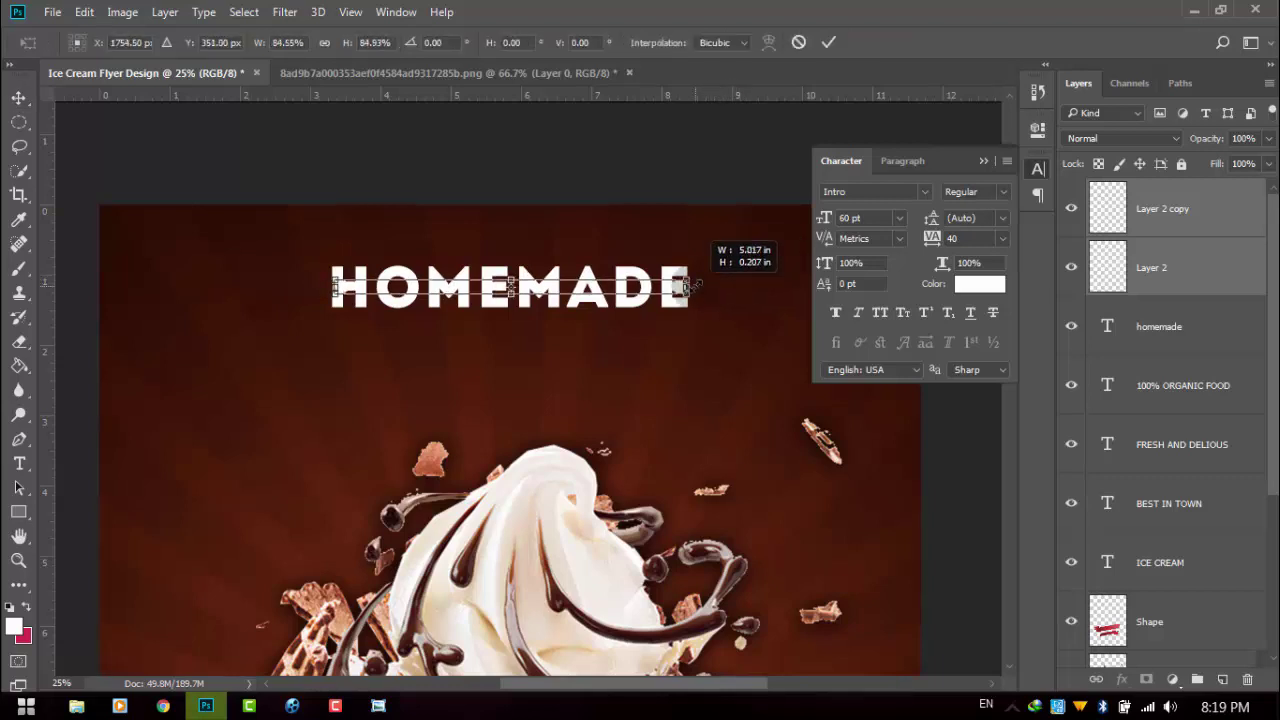
pyautogui.click(828, 43)
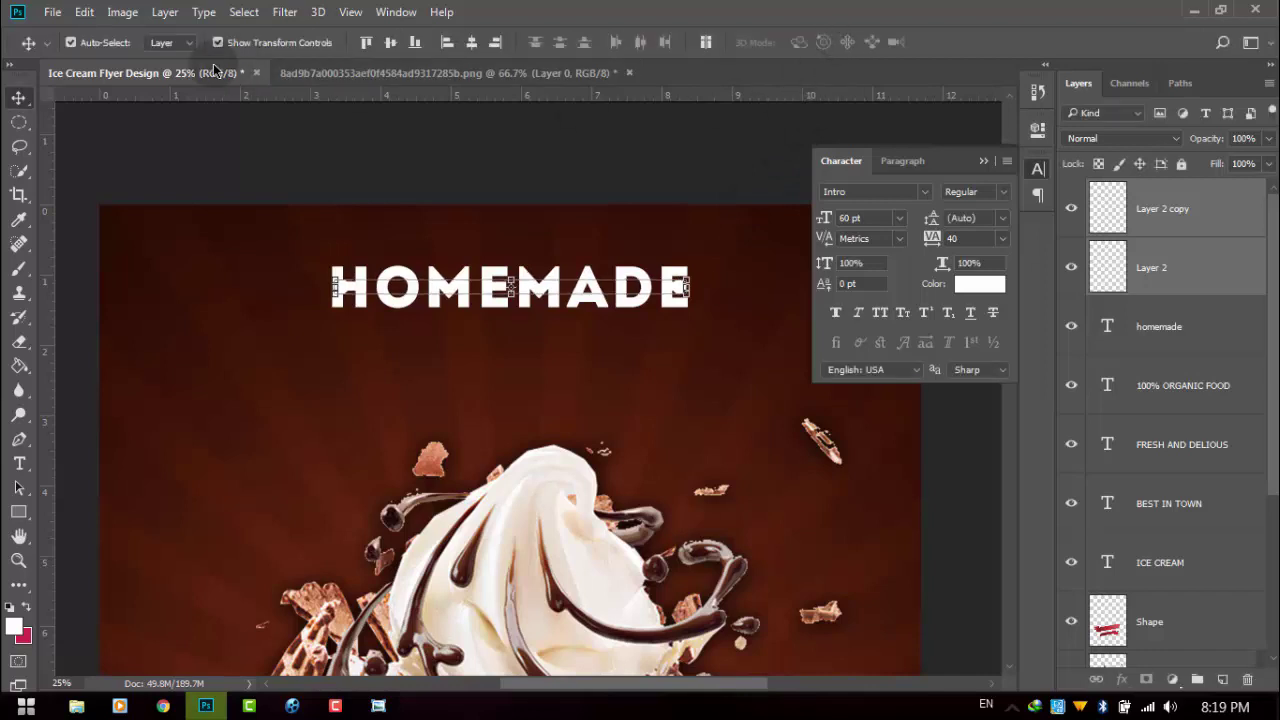
pyautogui.moveTo(684, 289); pyautogui.dragTo(703, 289)
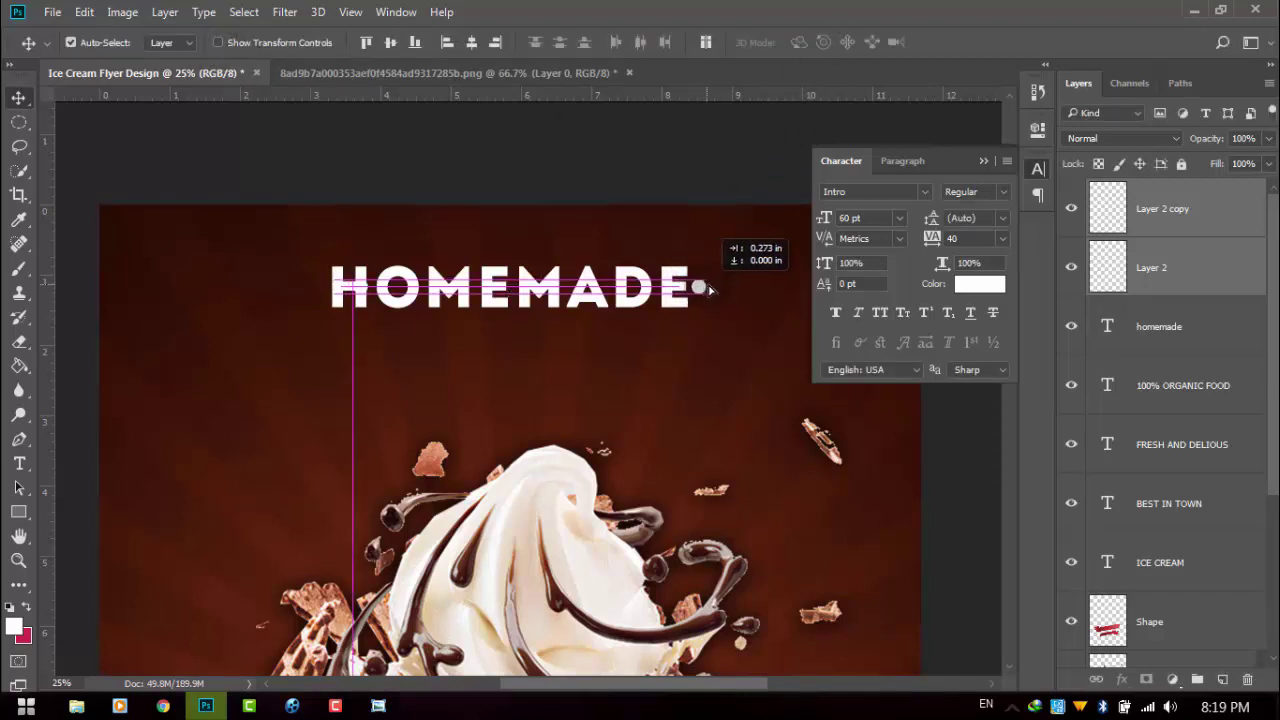
pyautogui.moveTo(708, 289); pyautogui.dragTo(727, 288)
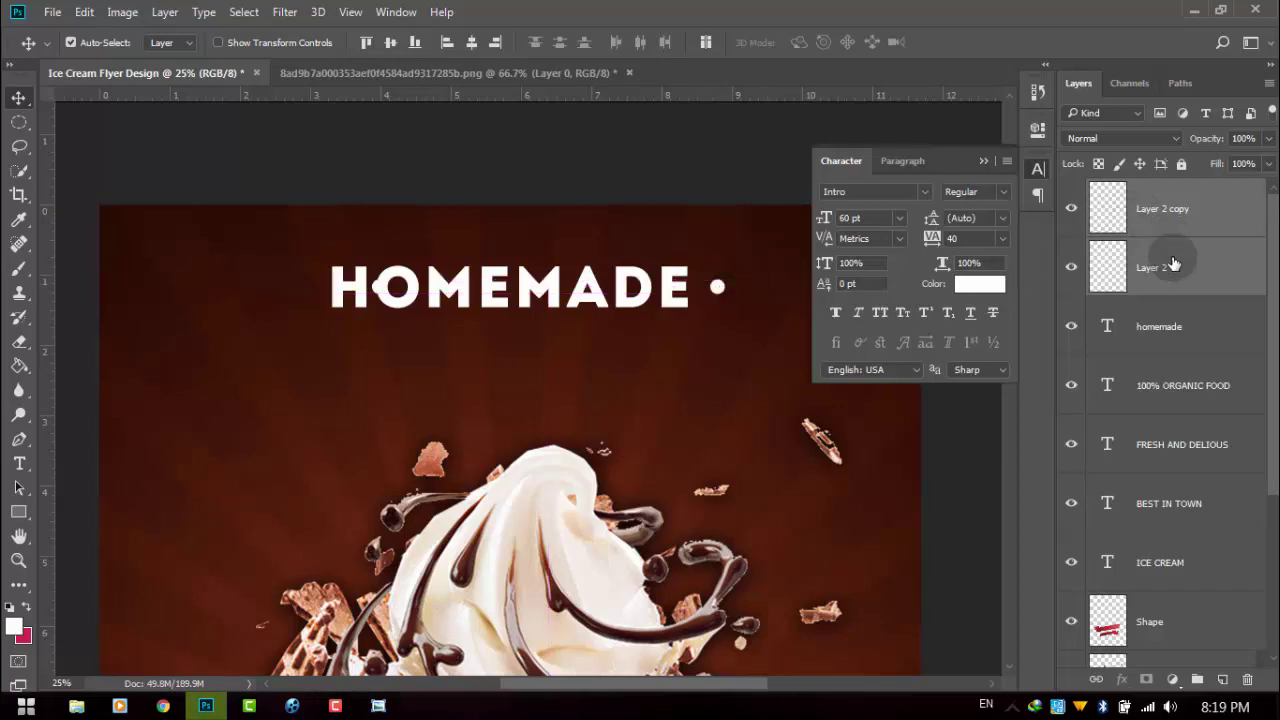
# Move the left dot to match the right dot's spacing and zoom out to check
pyautogui.keyDown('shift'); pyautogui.click(1166, 209); pyautogui.keyUp('shift')
pyautogui.click(1166, 209)
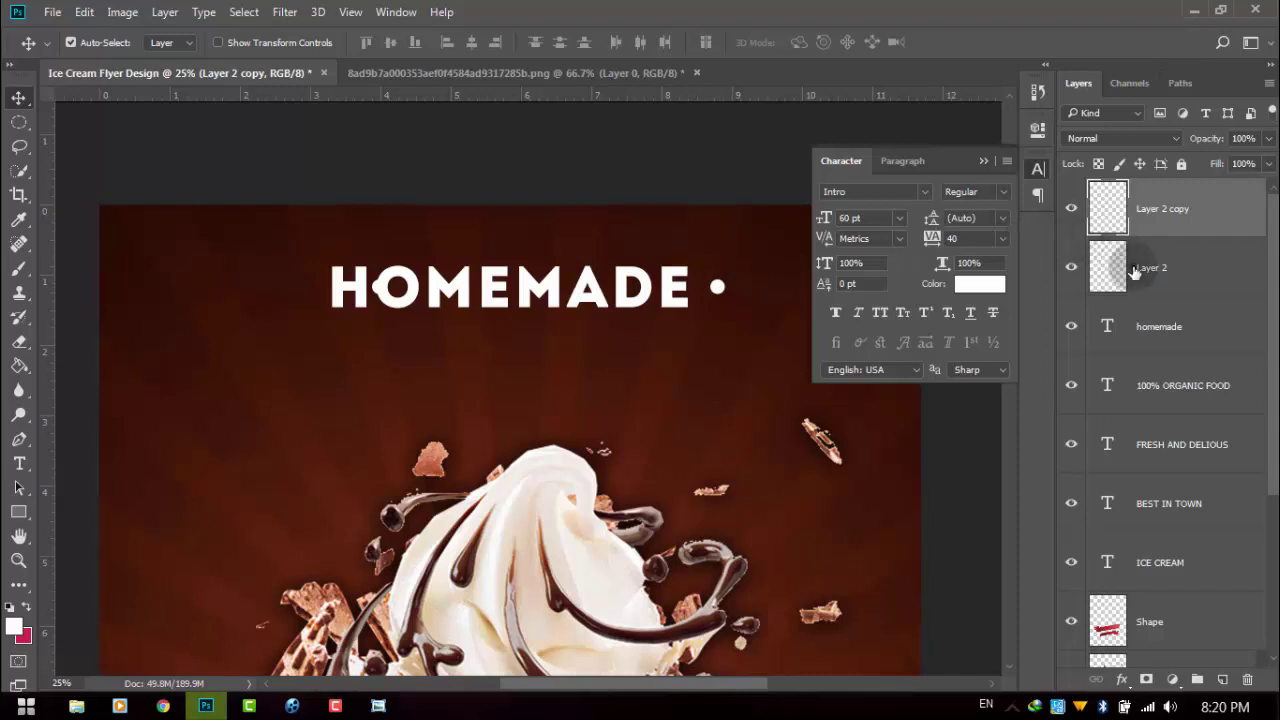
pyautogui.click(1125, 267)
pyautogui.moveTo(476, 304); pyautogui.dragTo(301, 298)
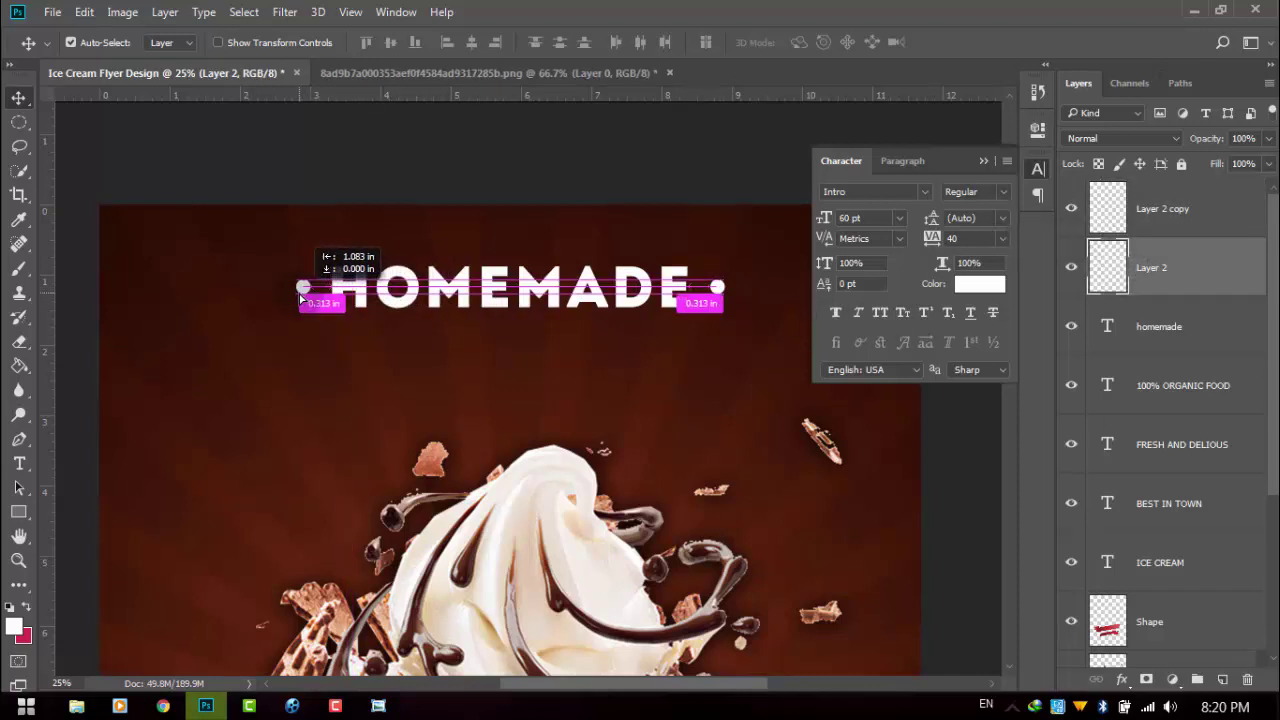
pyautogui.hotkey('ctrl', '-')
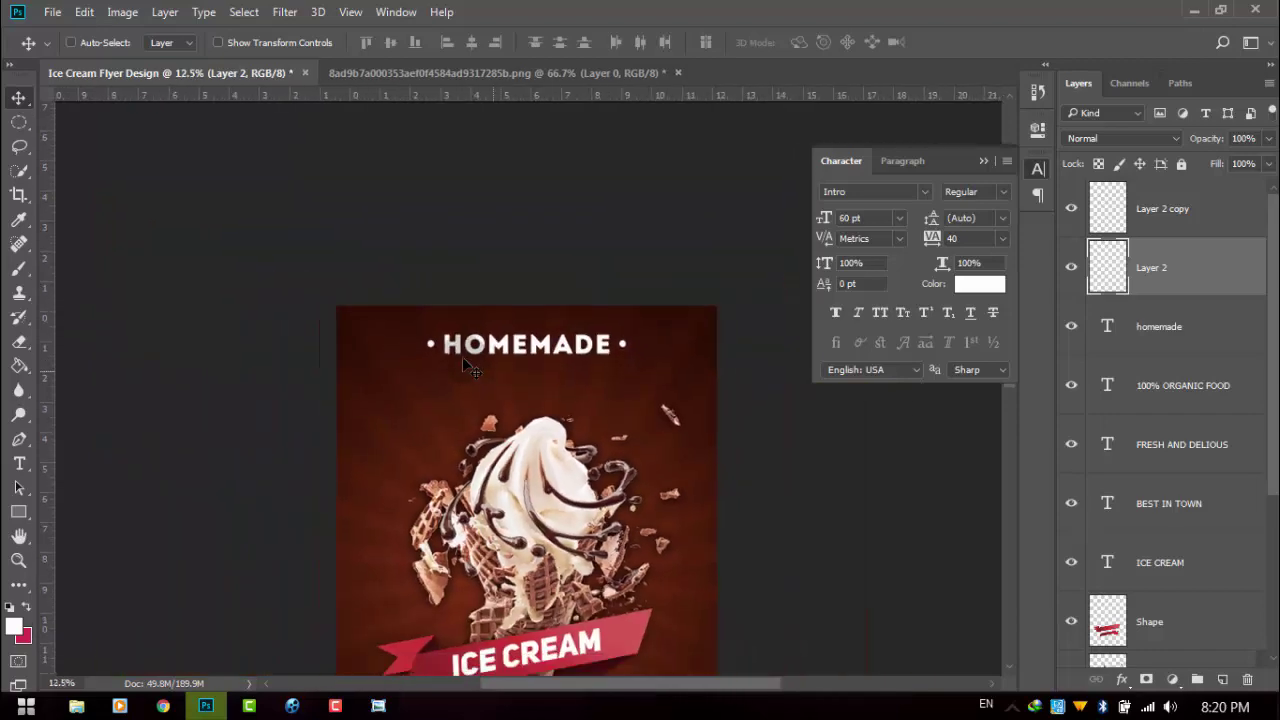
pyautogui.hotkey('ctrl', '-')
pyautogui.hotkey('ctrl', '-')
pyautogui.hotkey('ctrl', '+')
pyautogui.hotkey('ctrl', '+')
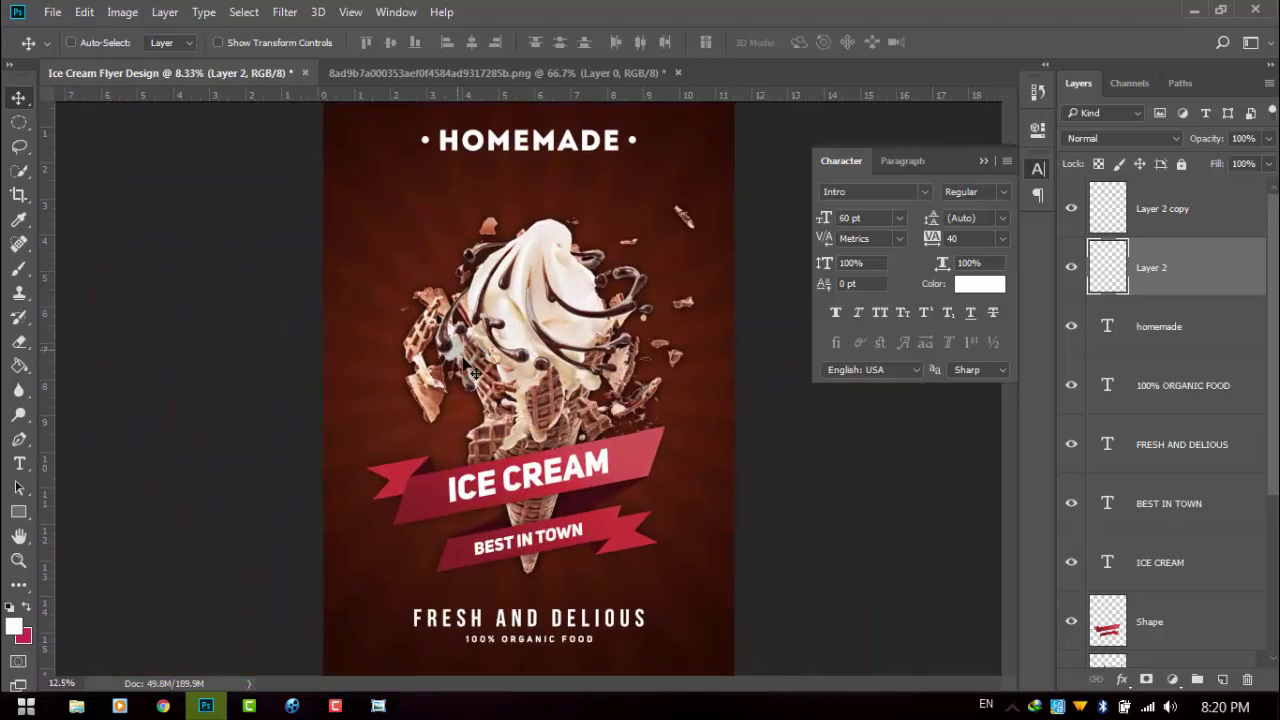
pyautogui.hotkey('ctrl', '+')
pyautogui.hotkey('ctrl', '+')
# Type the ONLY NATURAL INGRADIENTS subtitle as new 24 pt text
pyautogui.moveTo(590, 320); pyautogui.dragTo(608, 528)
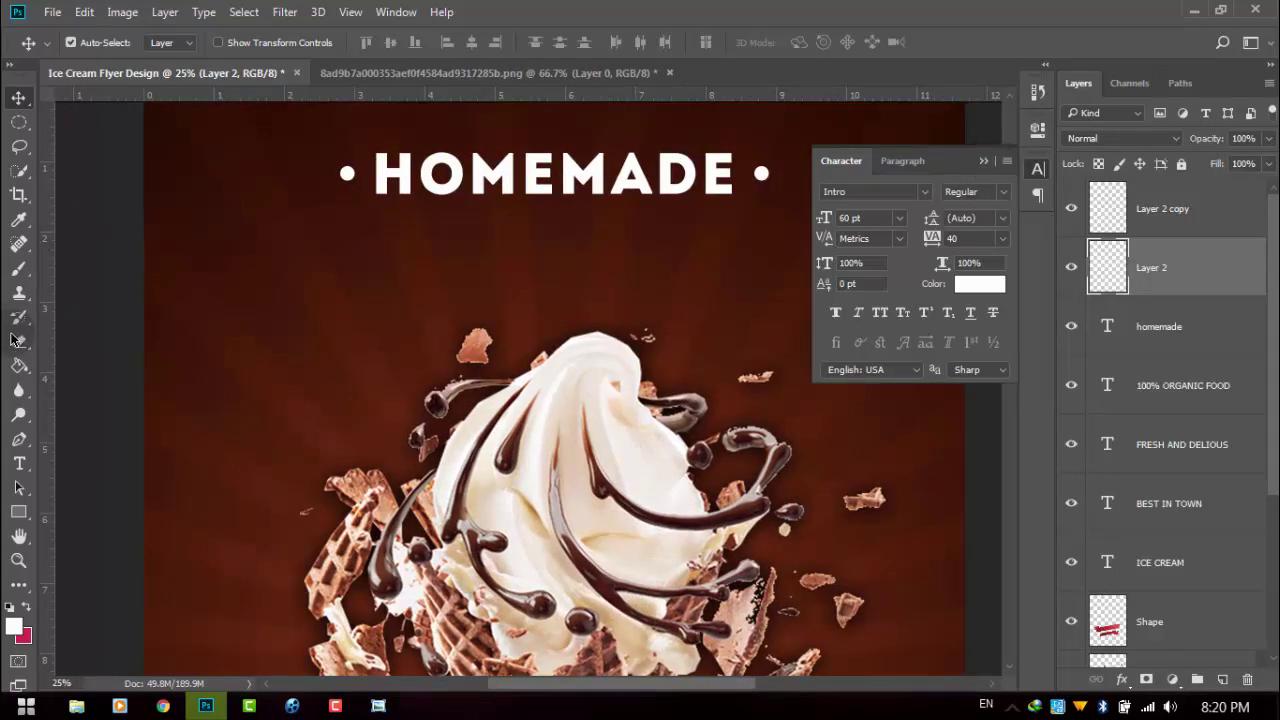
pyautogui.click(19, 463)
pyautogui.click(200, 383)
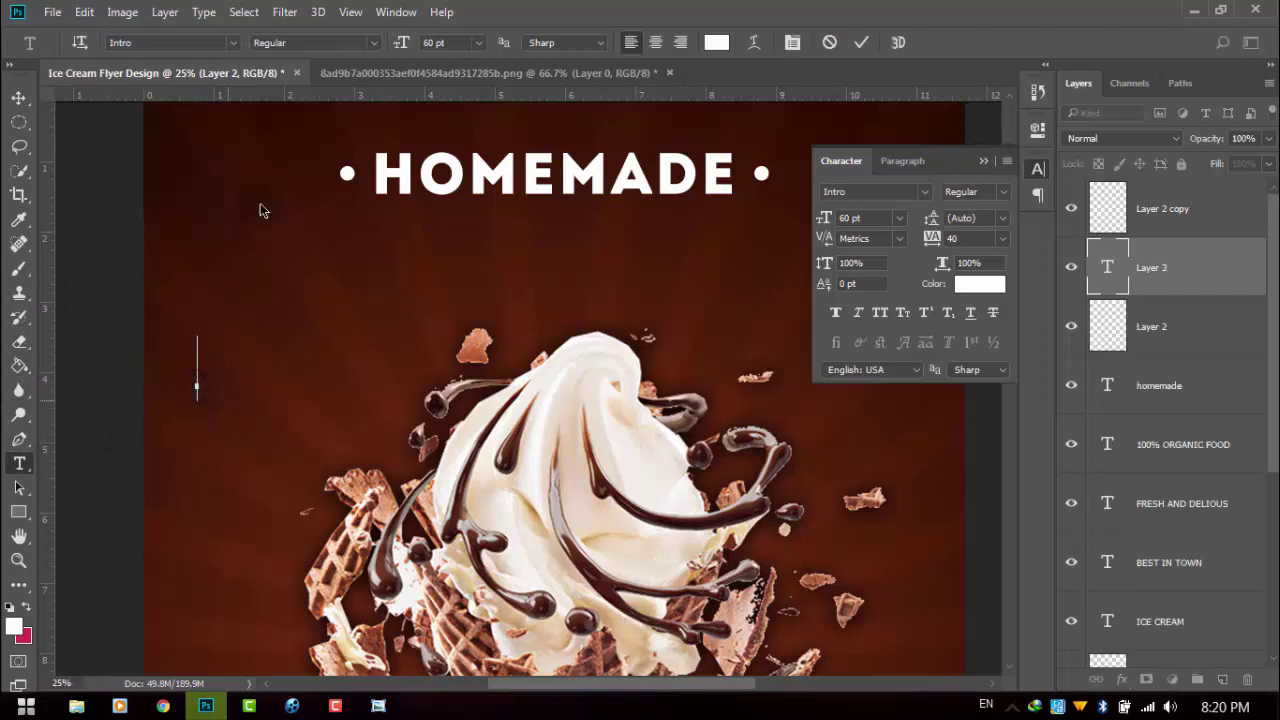
pyautogui.click(477, 42)
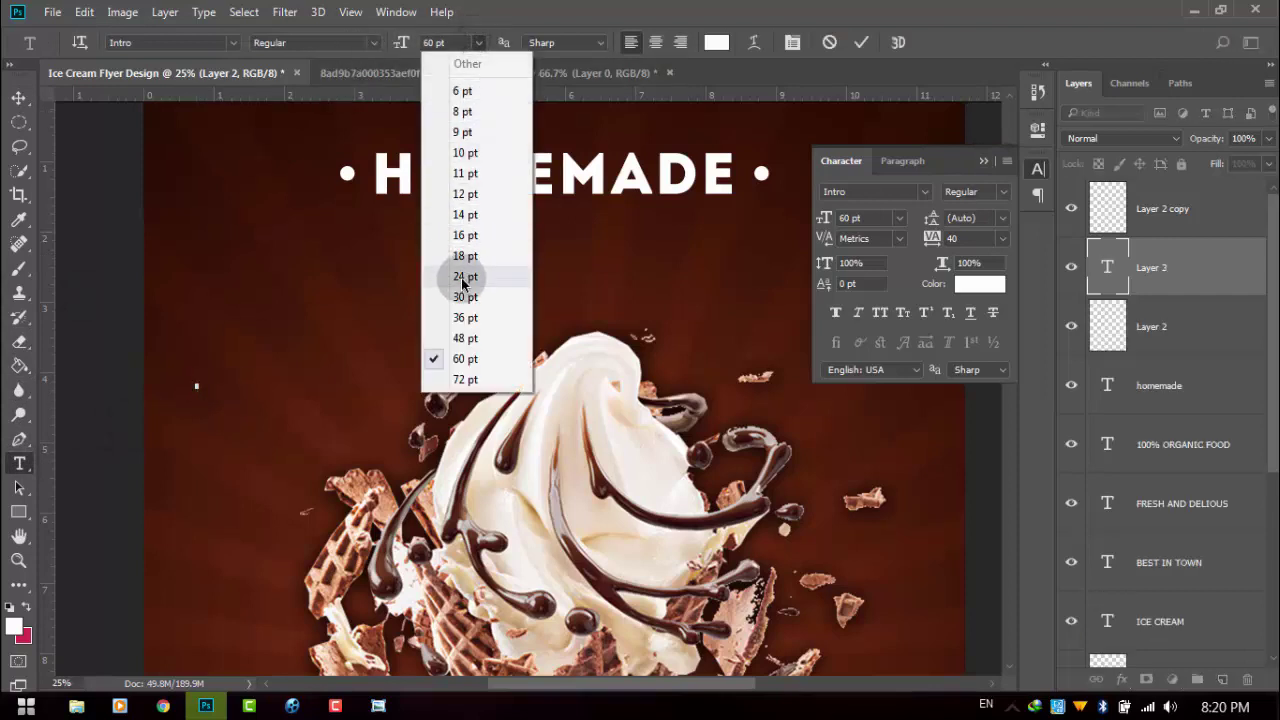
pyautogui.click(463, 277)
pyautogui.write('O')
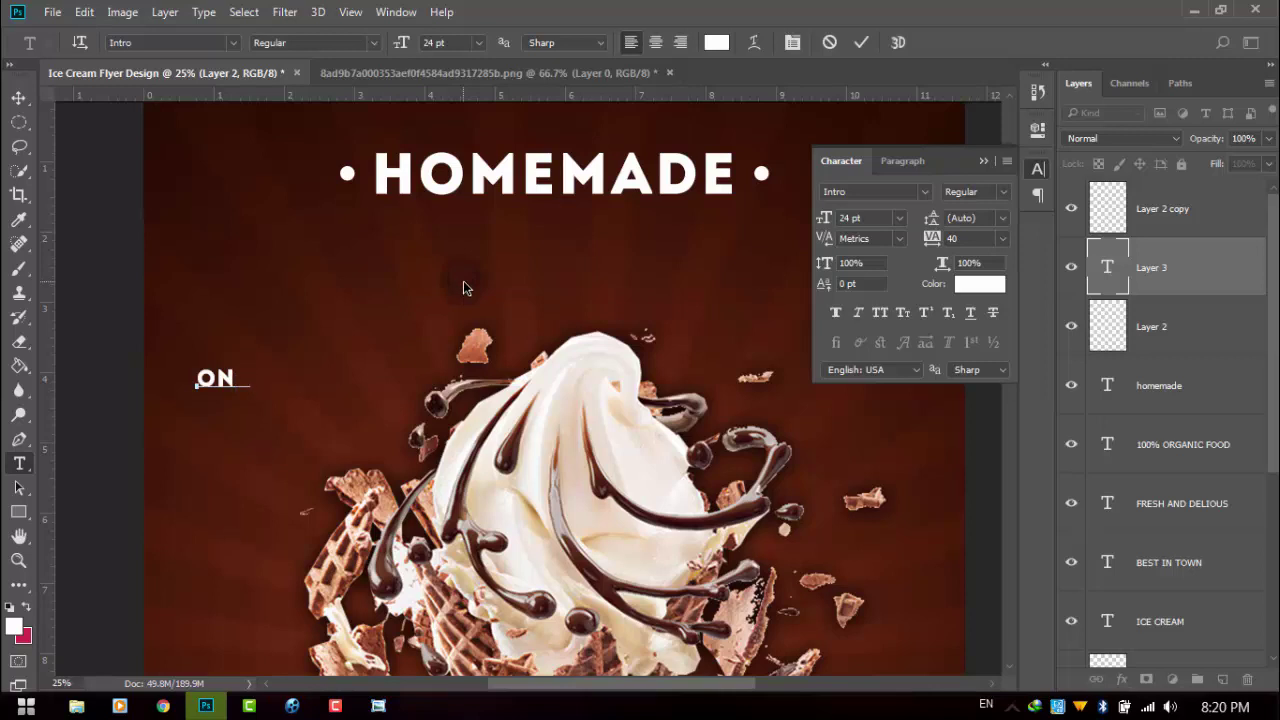
pyautogui.write('NATU')
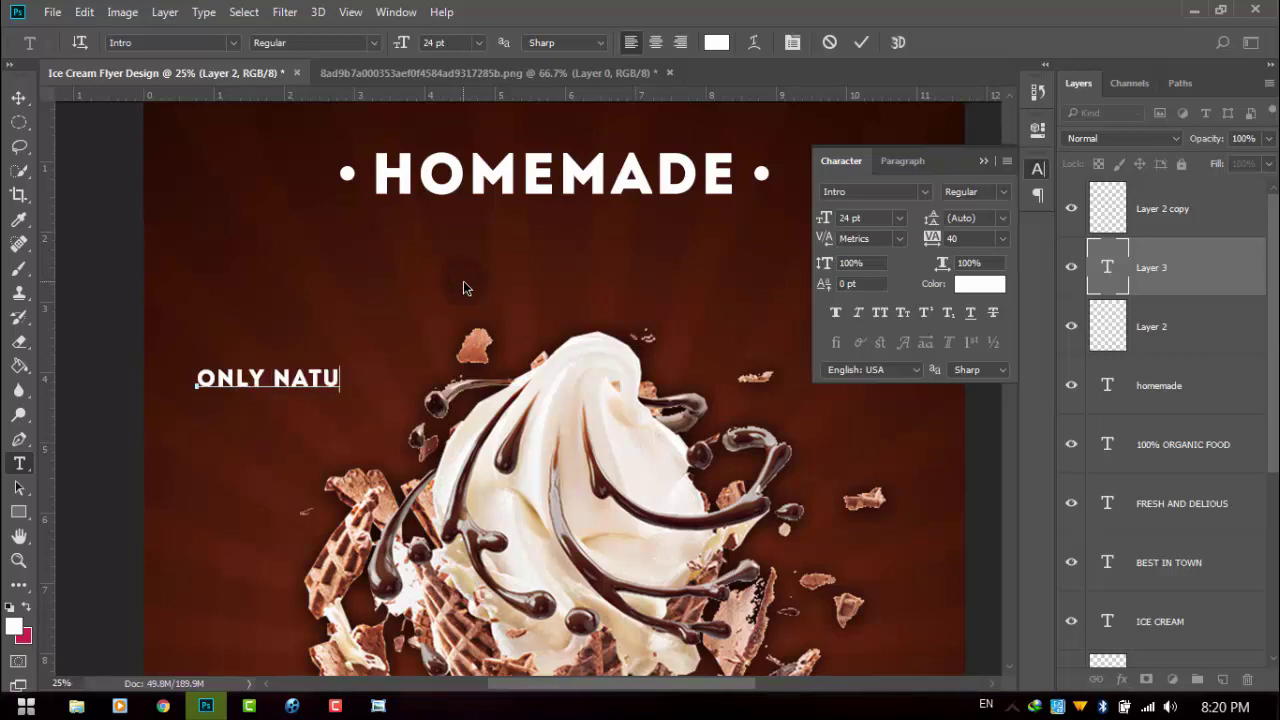
pyautogui.write('RA L ING')
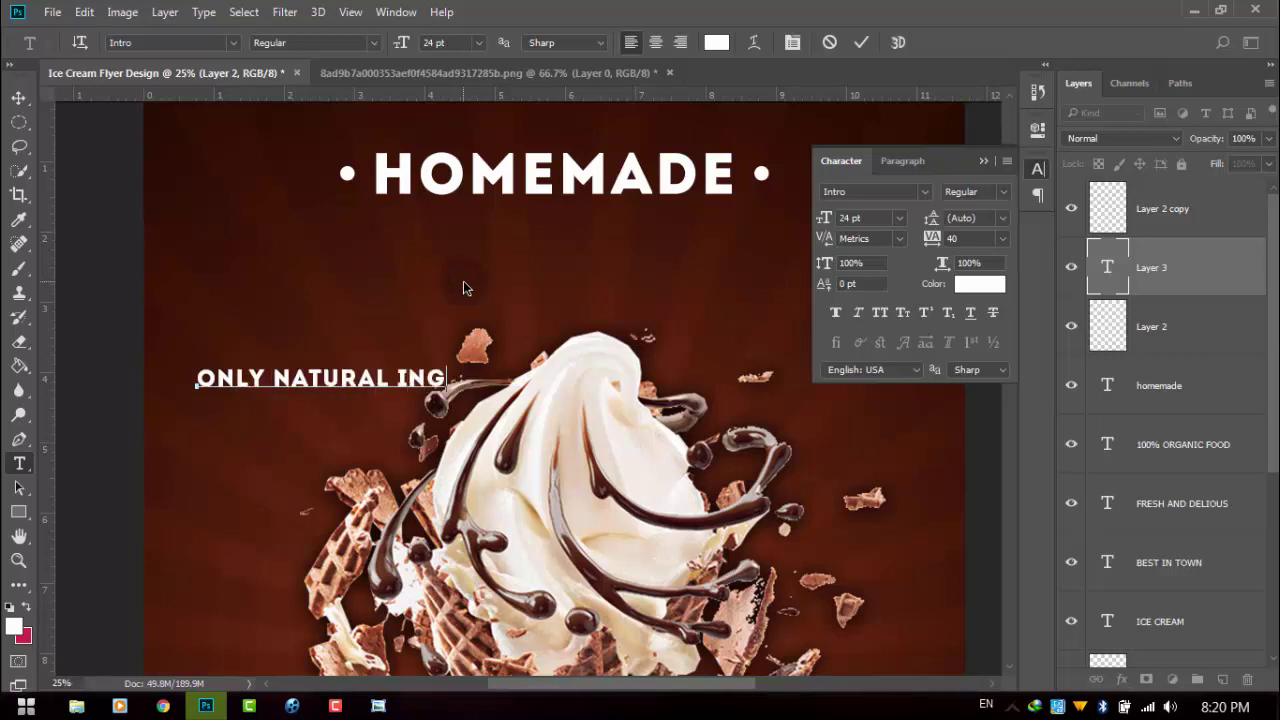
pyautogui.write('RADI')
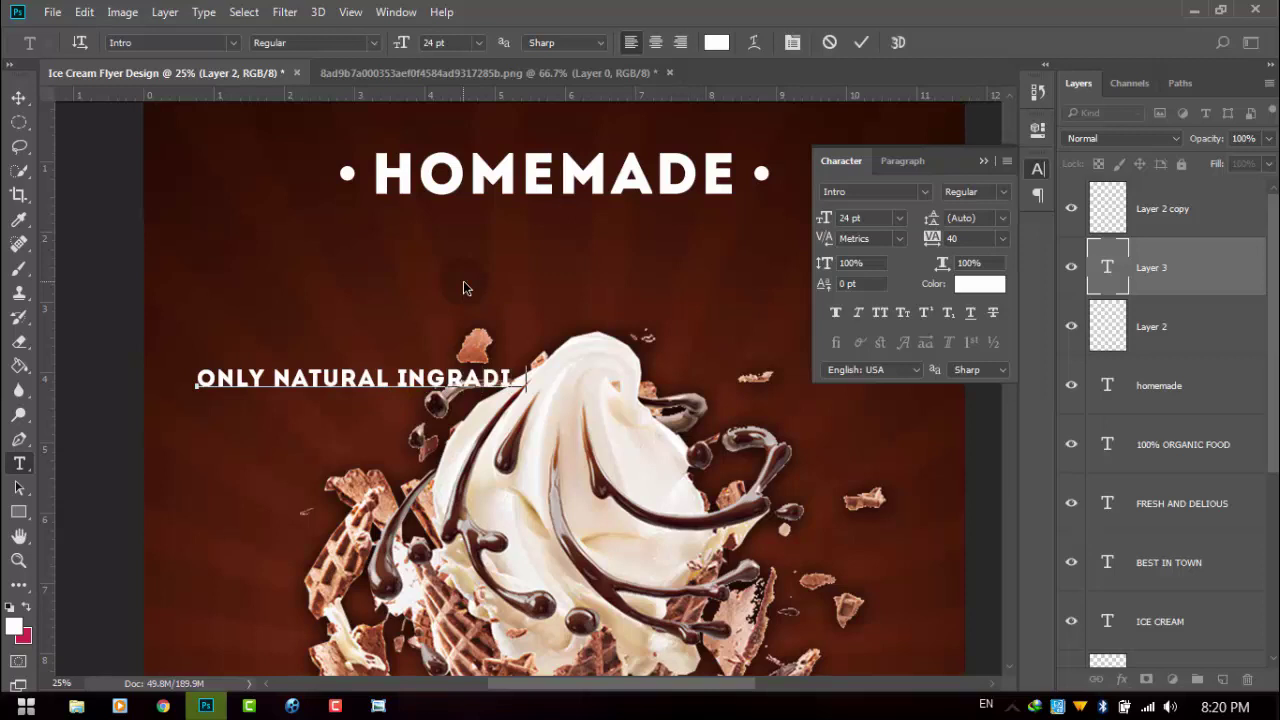
pyautogui.write('ENTS')
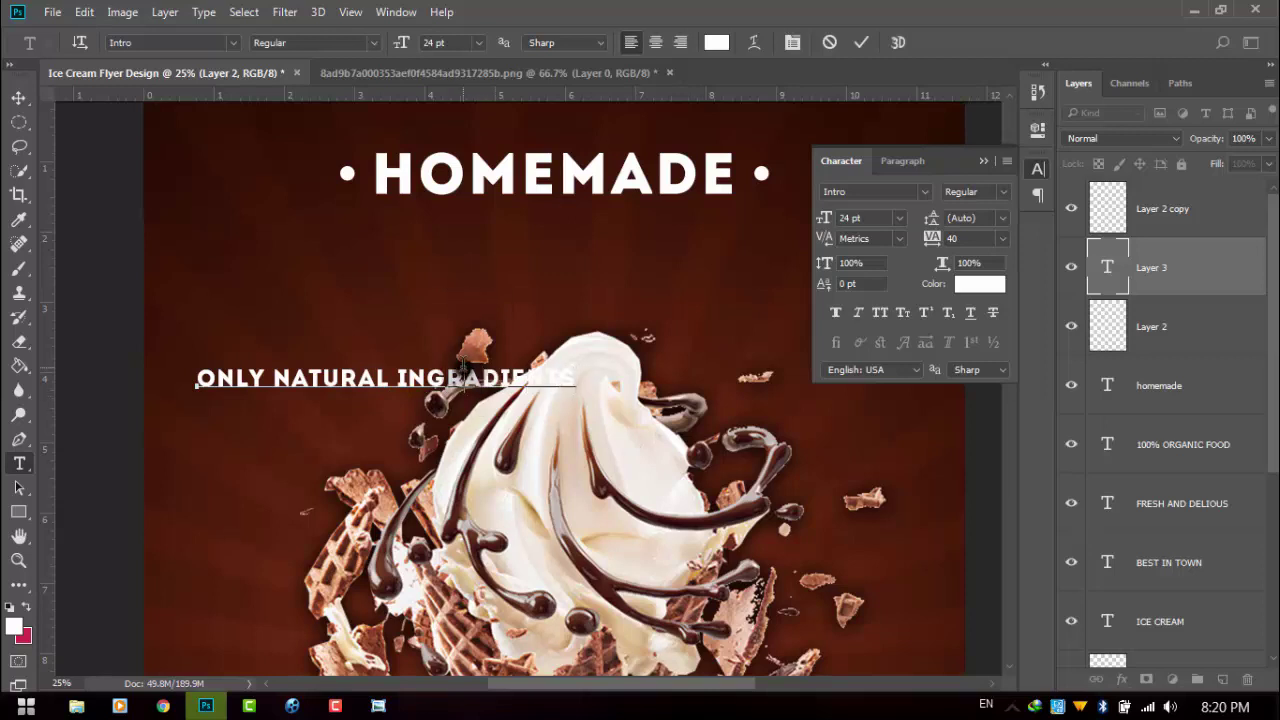
pyautogui.hotkey('ctrl', 'a')
# Set the subtitle to UniSansBold with tracking 280 and place it below HOMEMADE
pyautogui.click(238, 43)
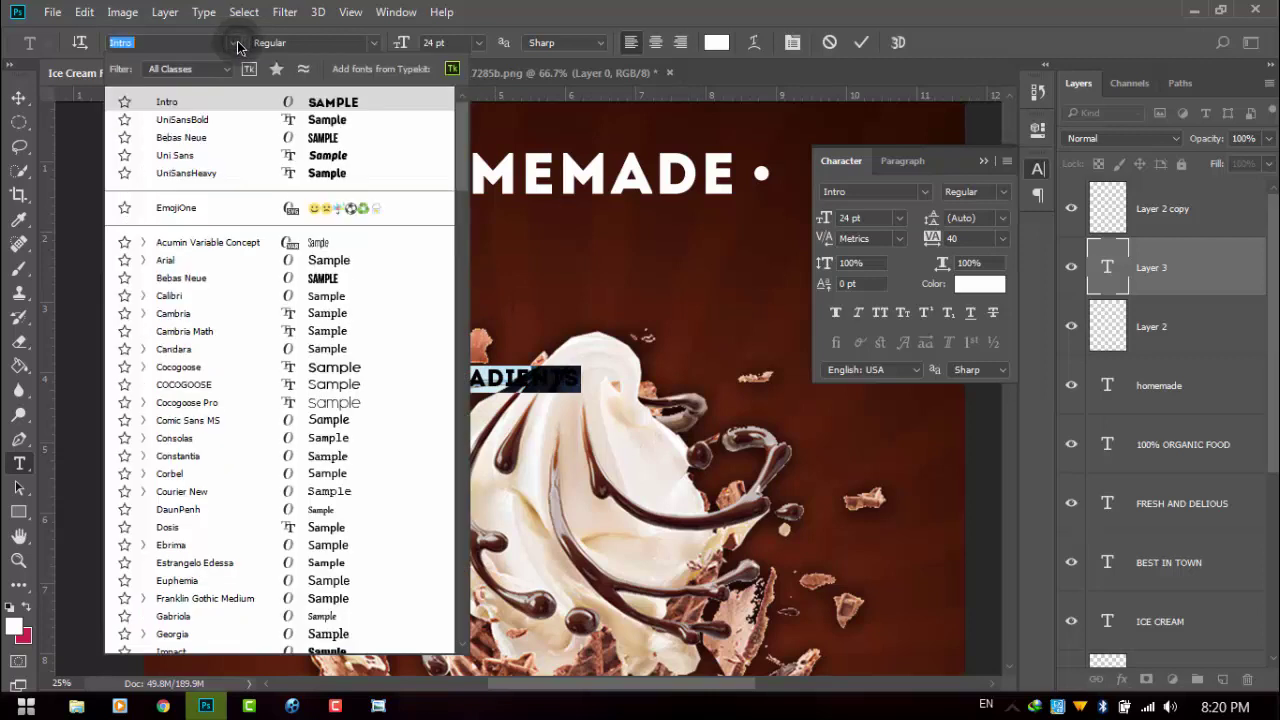
pyautogui.click(393, 120)
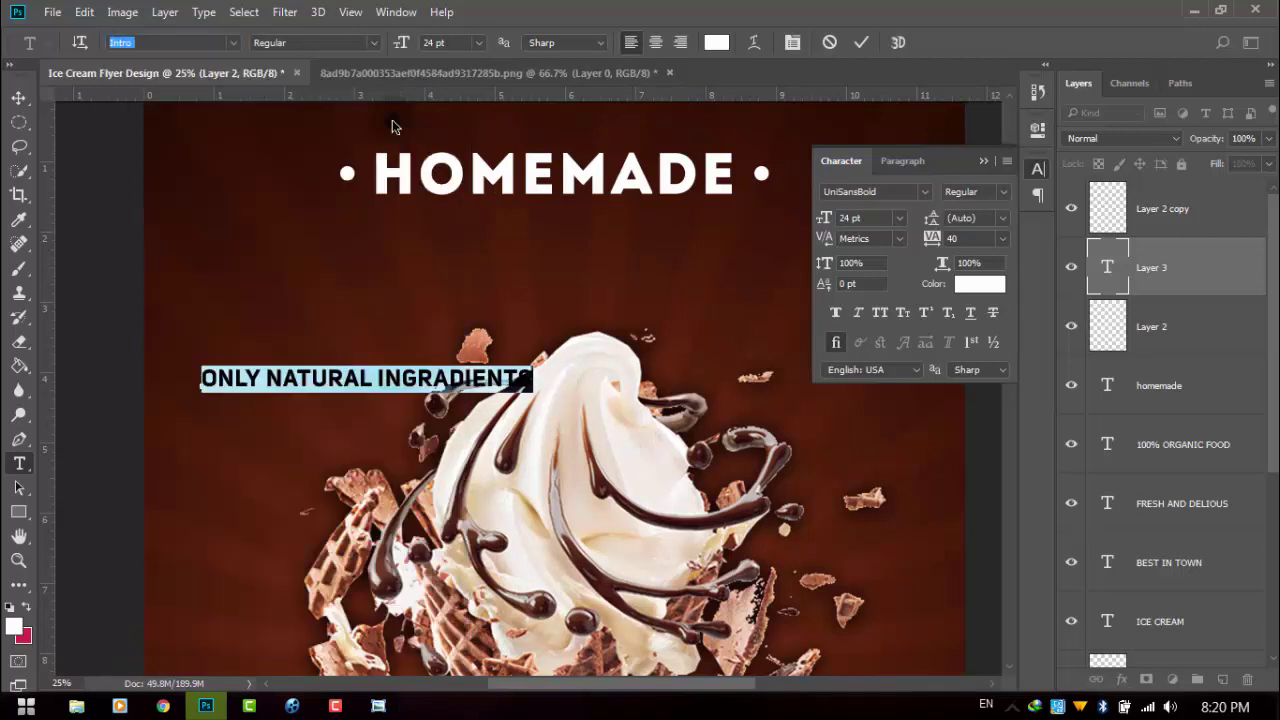
pyautogui.click(19, 97)
pyautogui.moveTo(337, 382); pyautogui.dragTo(534, 219)
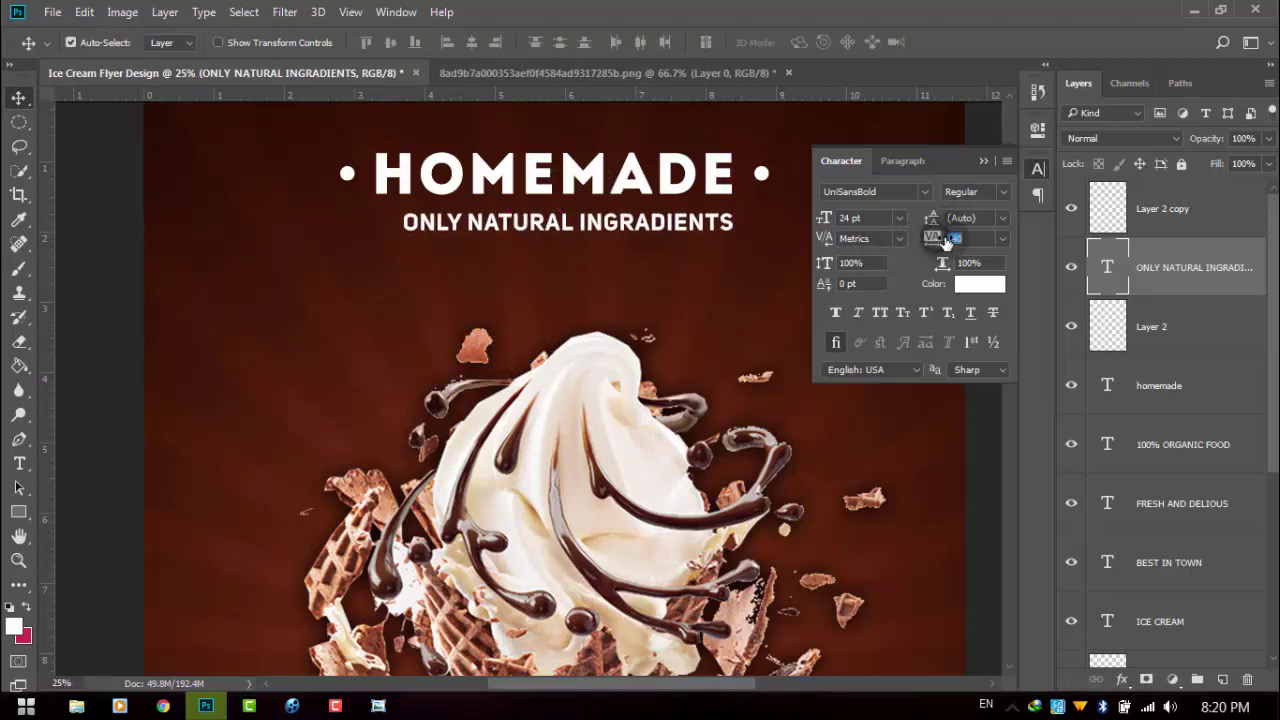
pyautogui.click(977, 238)
pyautogui.write('280')
pyautogui.press('Return')
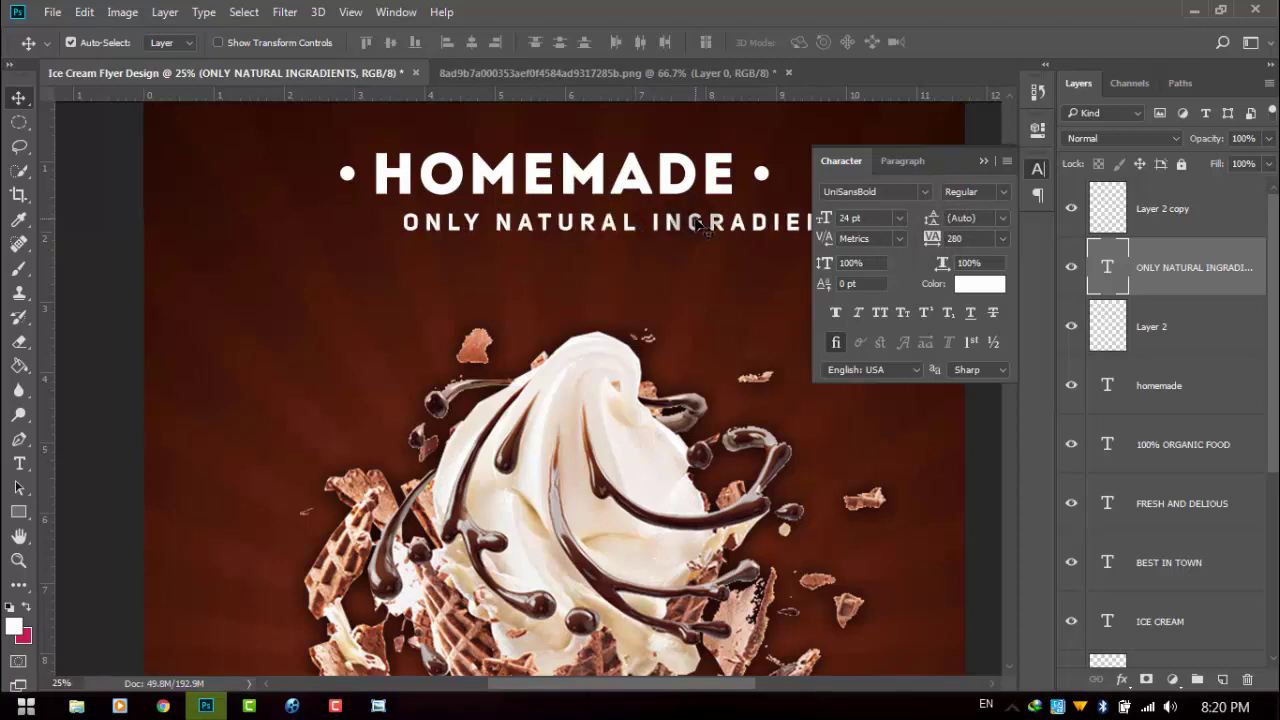
pyautogui.moveTo(697, 225)
pyautogui.mouseDown()
pyautogui.moveTo(596, 224)
pyautogui.moveTo(607, 224)
pyautogui.mouseUp()
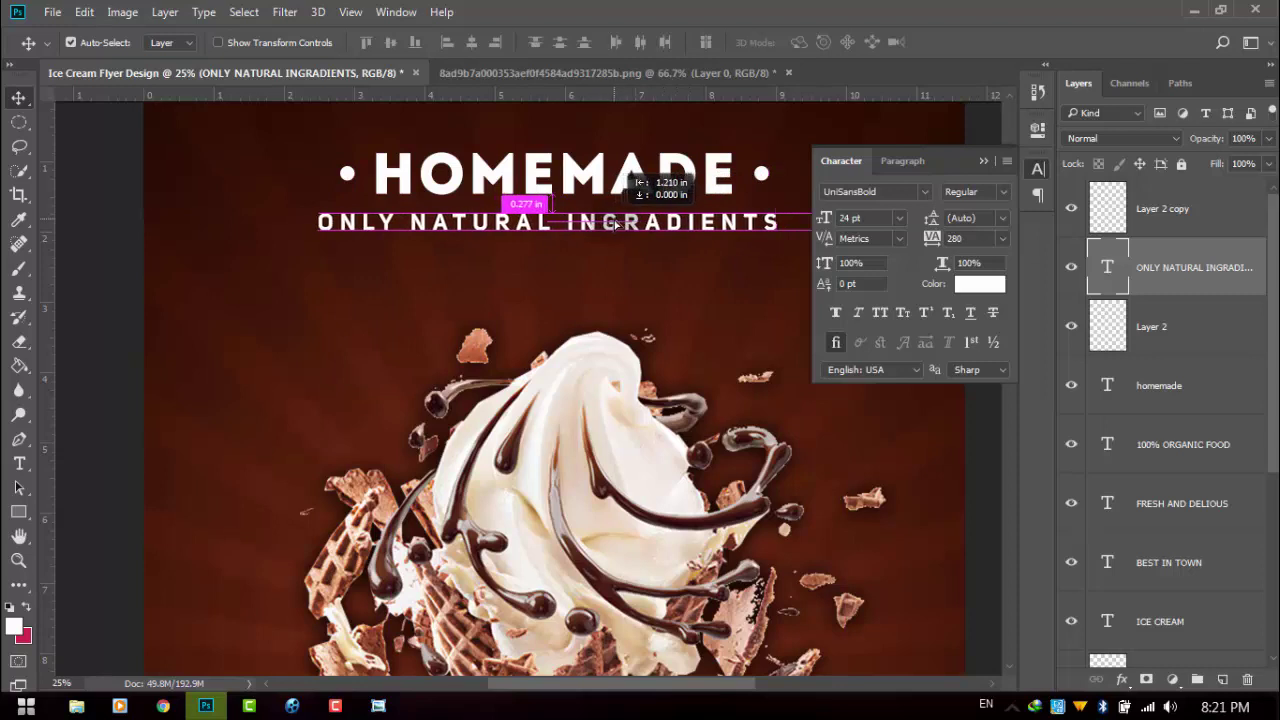
pyautogui.moveTo(607, 224); pyautogui.dragTo(610, 224)
# Widen the subtitle tracking to 380 and centre it horizontally on the canvas
pyautogui.hotkey('ctrl', 'a')
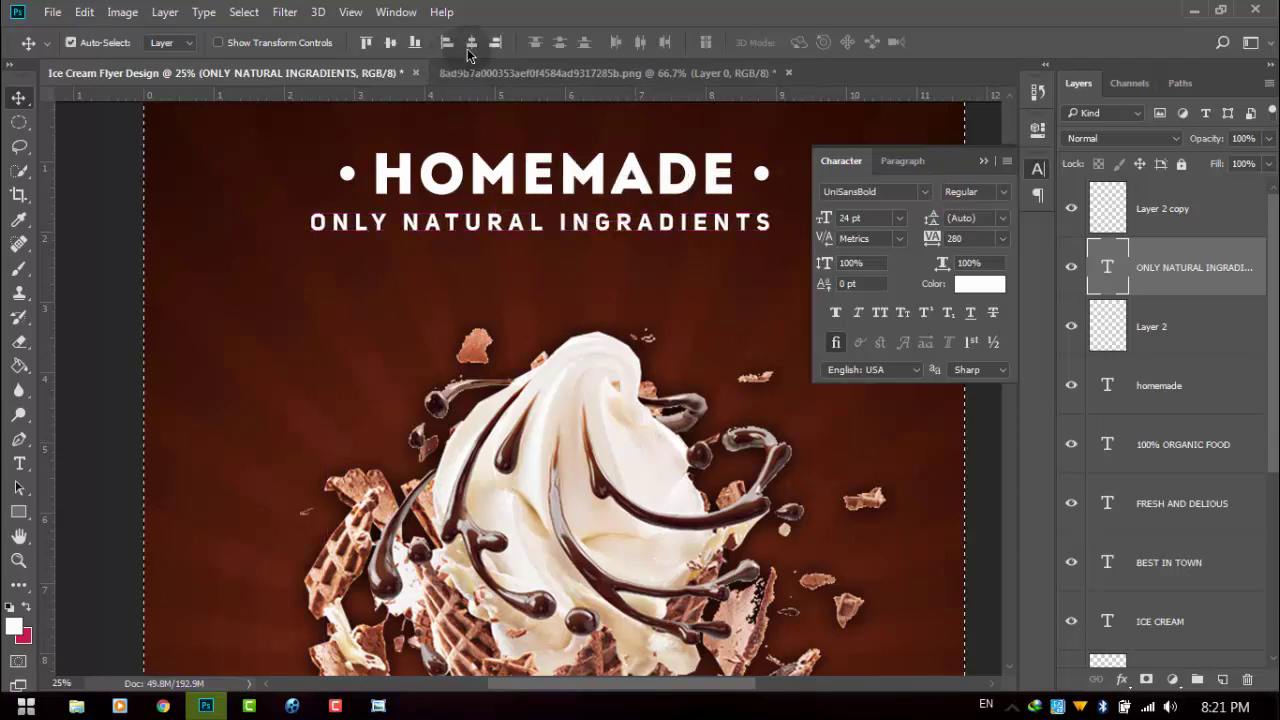
pyautogui.click(474, 44)
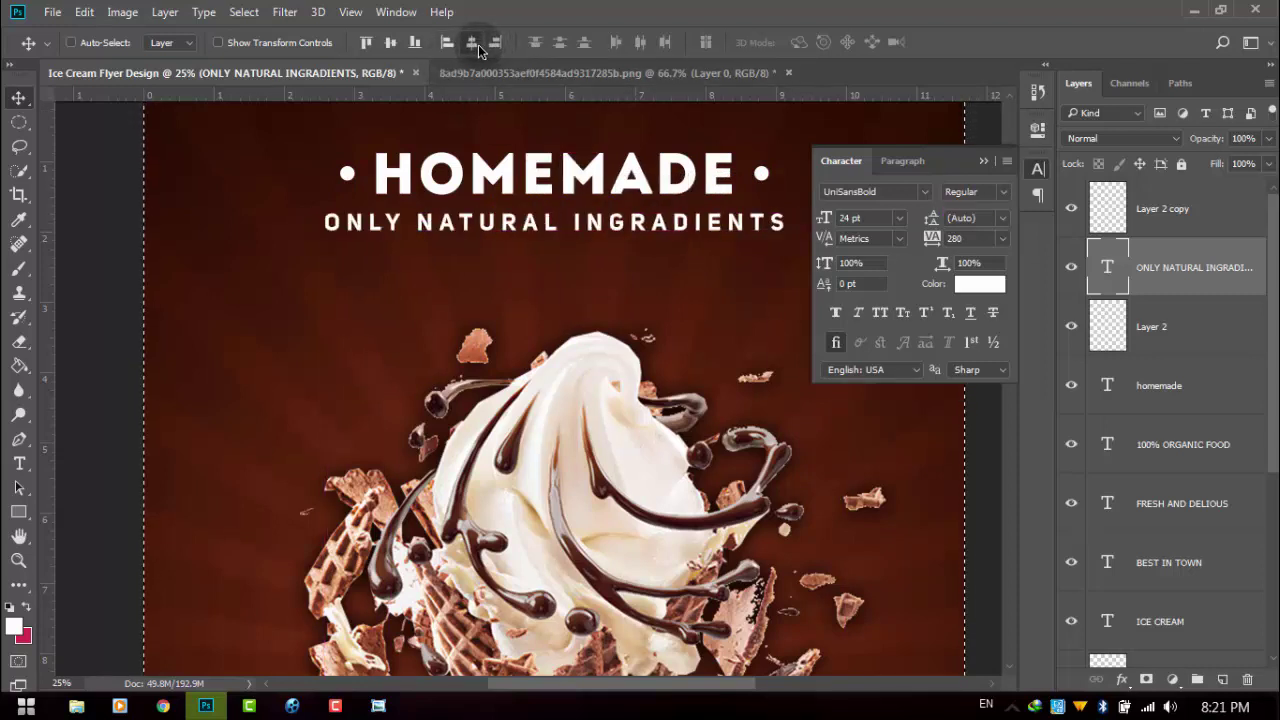
pyautogui.hotkey('ctrl', 'd')
pyautogui.write('380')
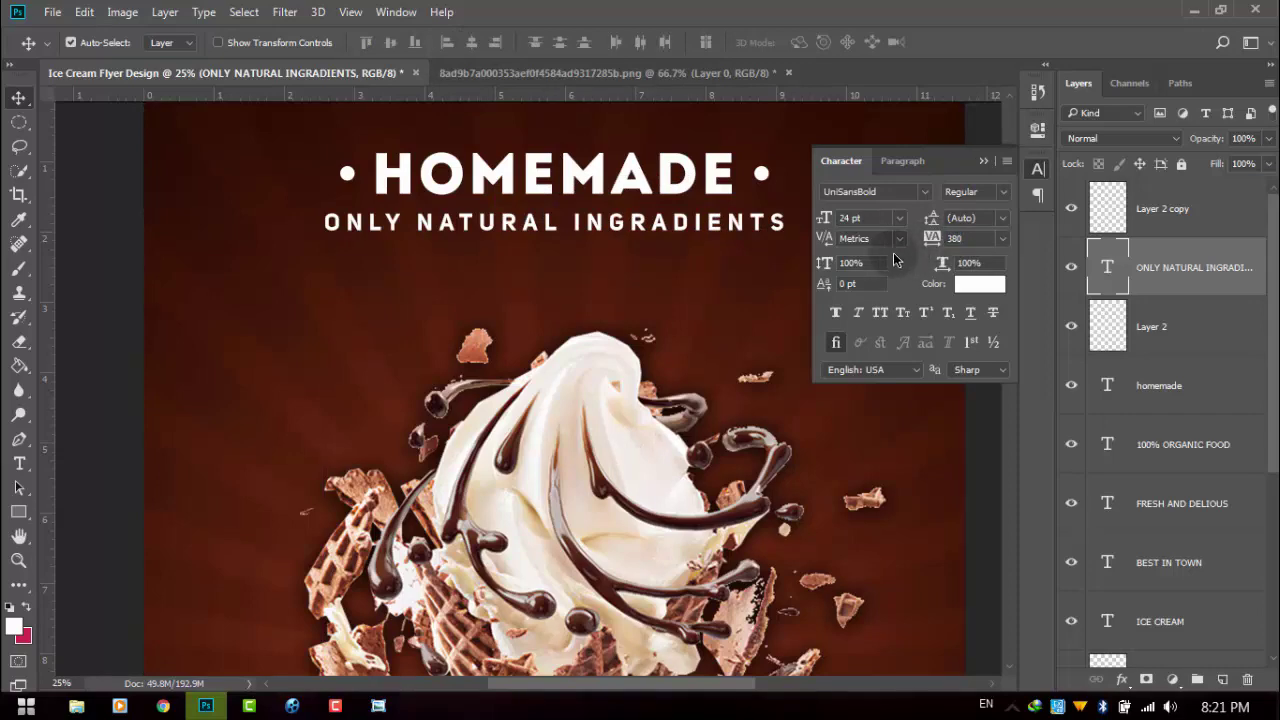
pyautogui.press('Return')
pyautogui.hotkey('ctrl', 'a')
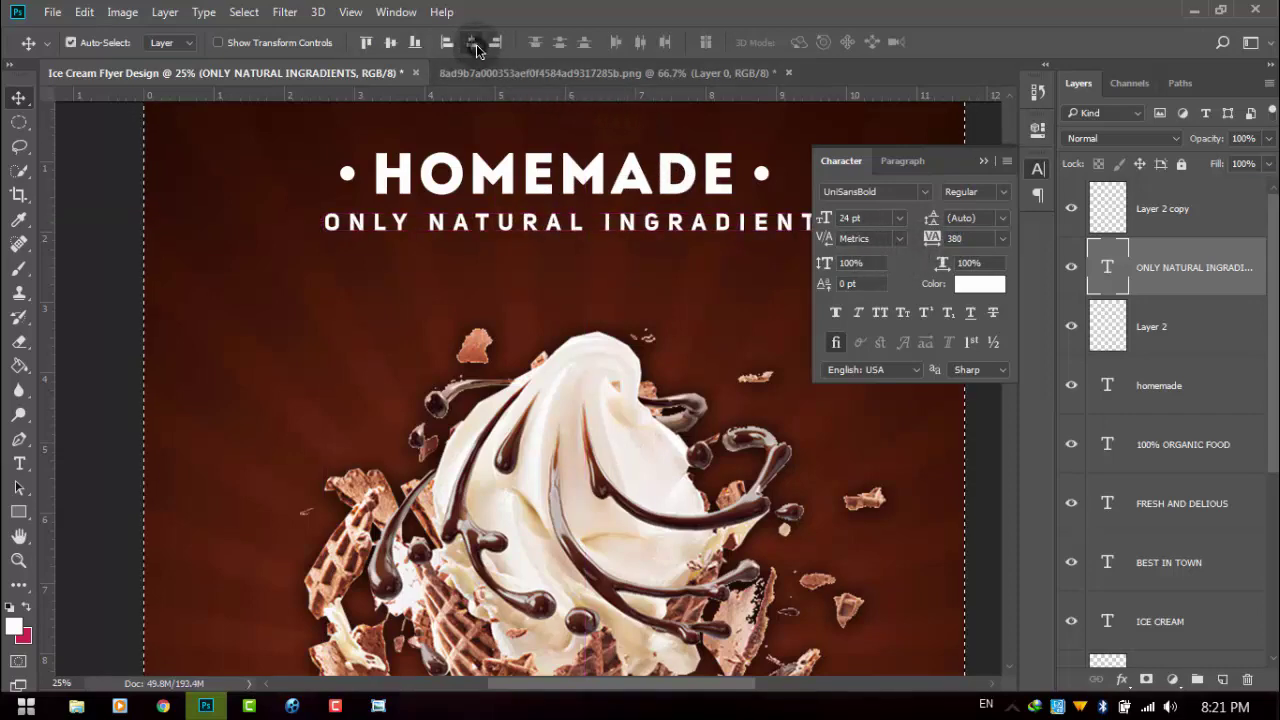
pyautogui.click(475, 43)
# Collapse the Character panel and zoom to 25% to review the flyer
pyautogui.hotkey('ctrl', '-')
pyautogui.hotkey('ctrl', '-')
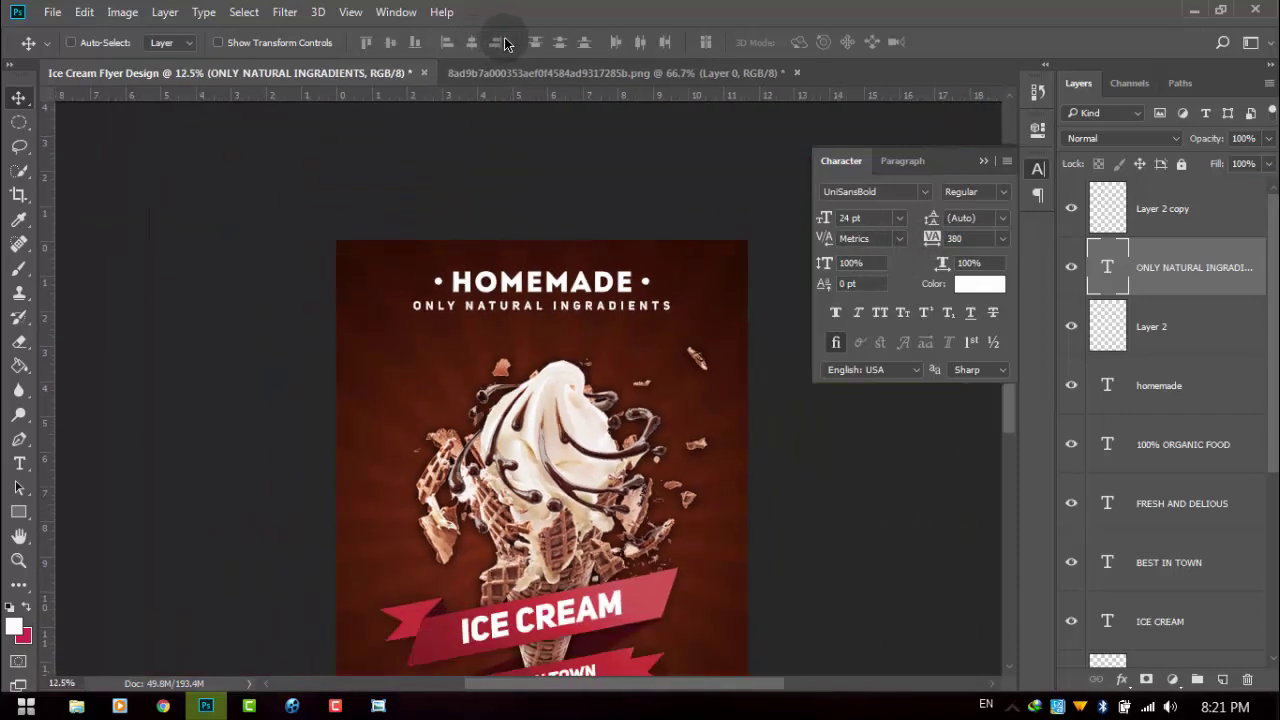
pyautogui.hotkey('ctrl', '-')
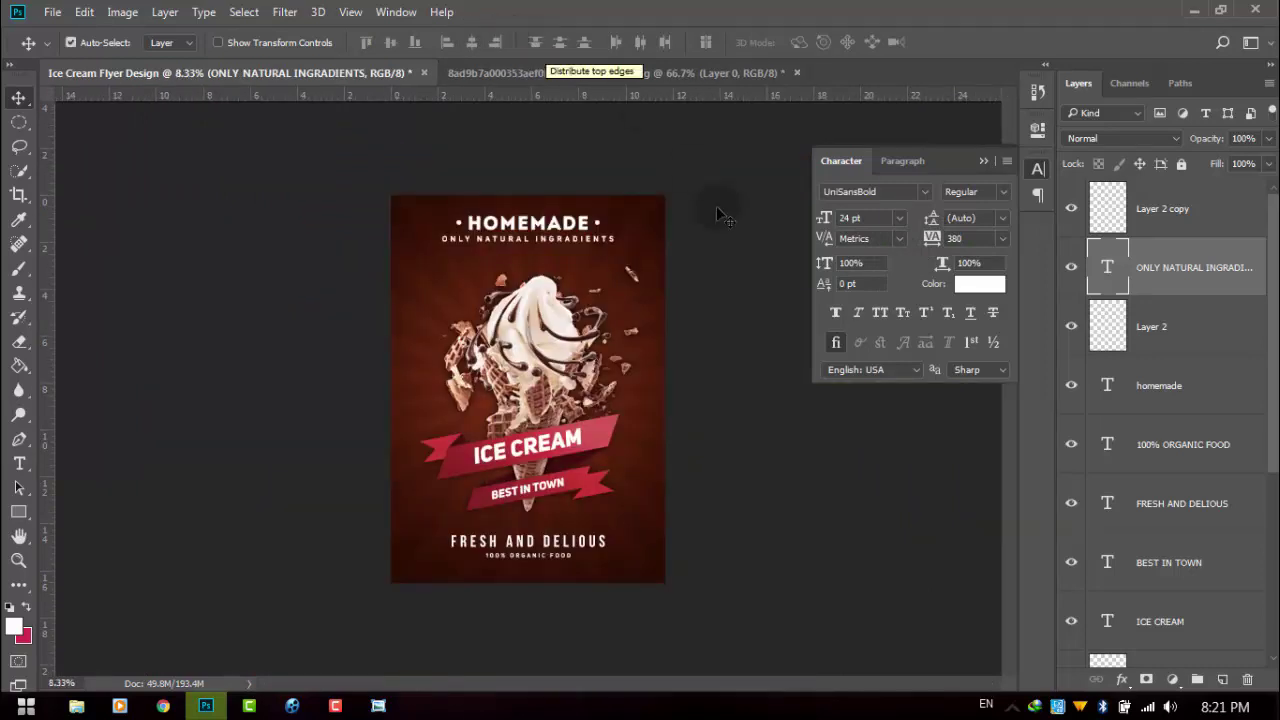
pyautogui.click(984, 161)
pyautogui.hotkey('ctrl', '+')
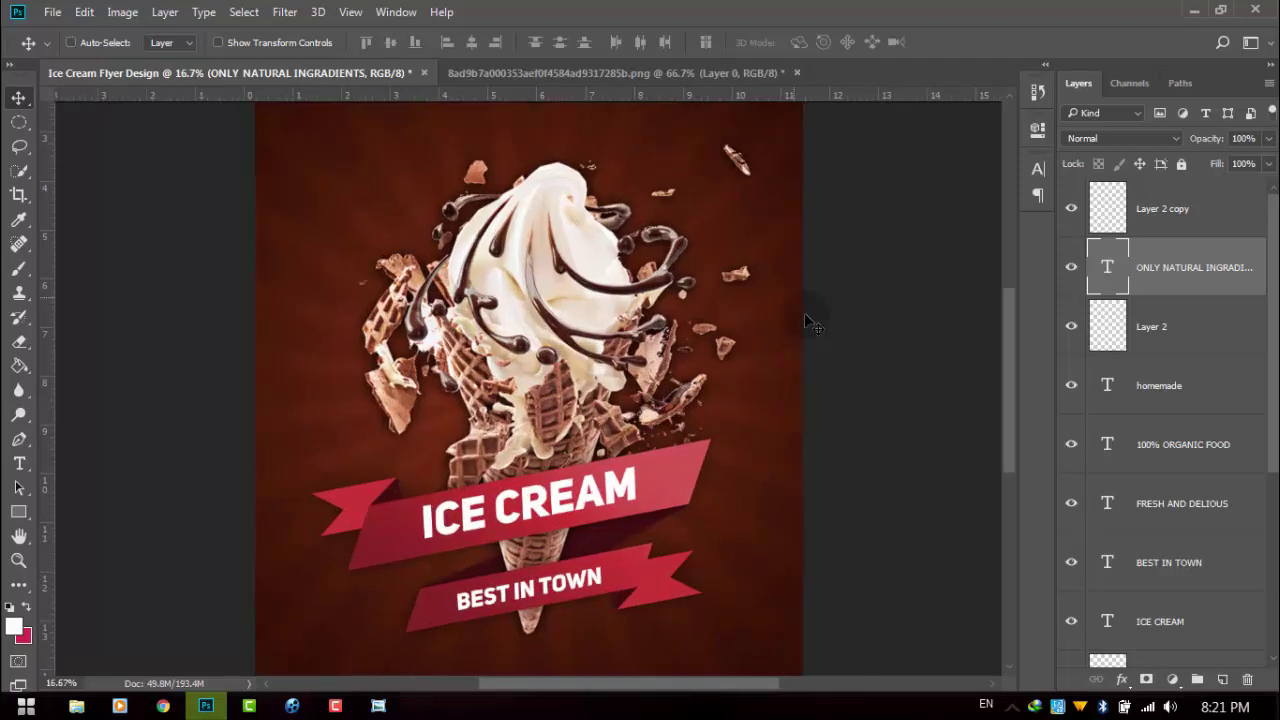
pyautogui.hotkey('ctrl', '+')
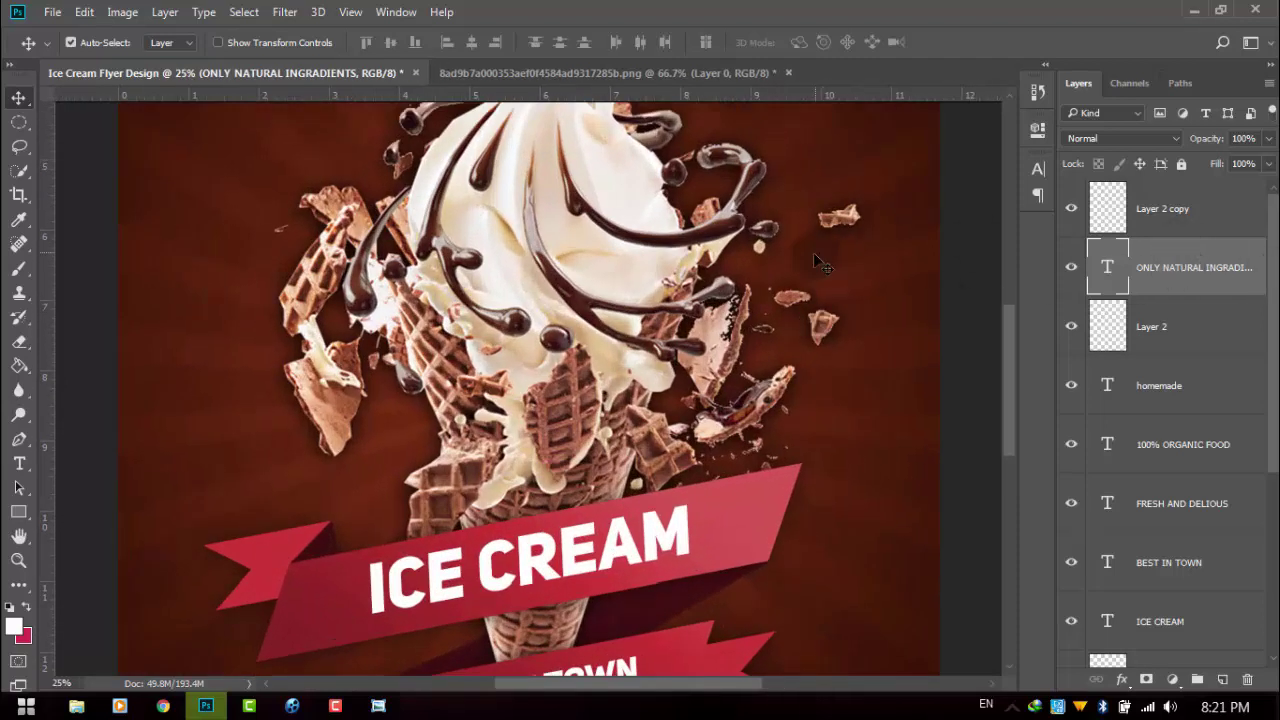
pyautogui.scroll(1, 815, 260)
pyautogui.scroll(3, 815, 260)
pyautogui.scroll(2, 817, 263)
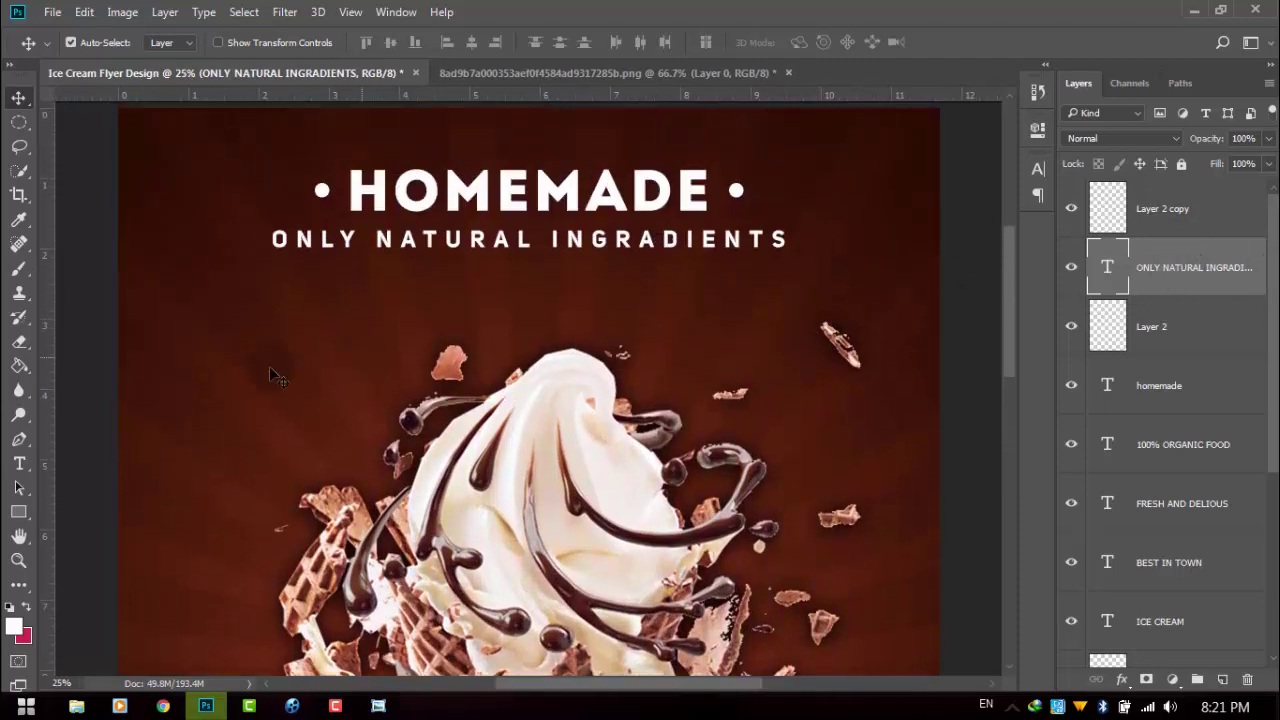
pyautogui.scroll(-1, 63, 443)
pyautogui.scroll(-2, 63, 400)
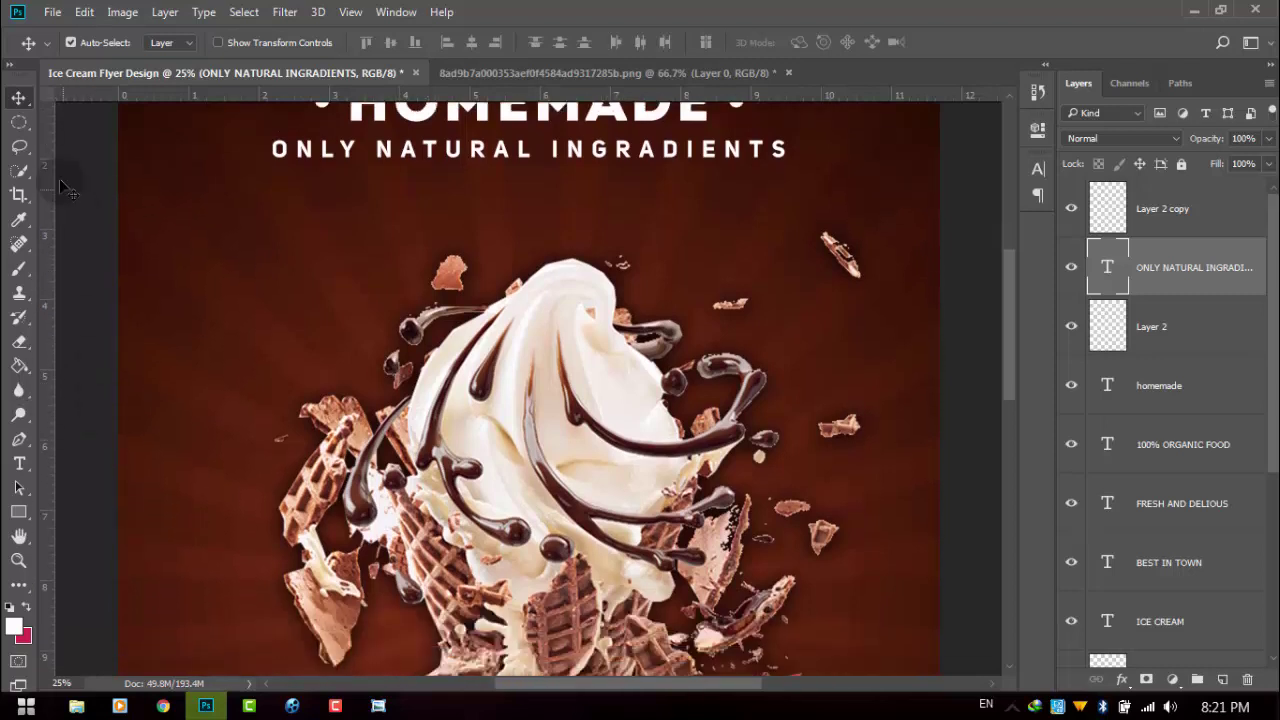
# Select a circle right of the ice cream swirl and add a new layer above Layer 2 copy
pyautogui.click(19, 121)
pyautogui.moveTo(655, 246); pyautogui.dragTo(808, 357)
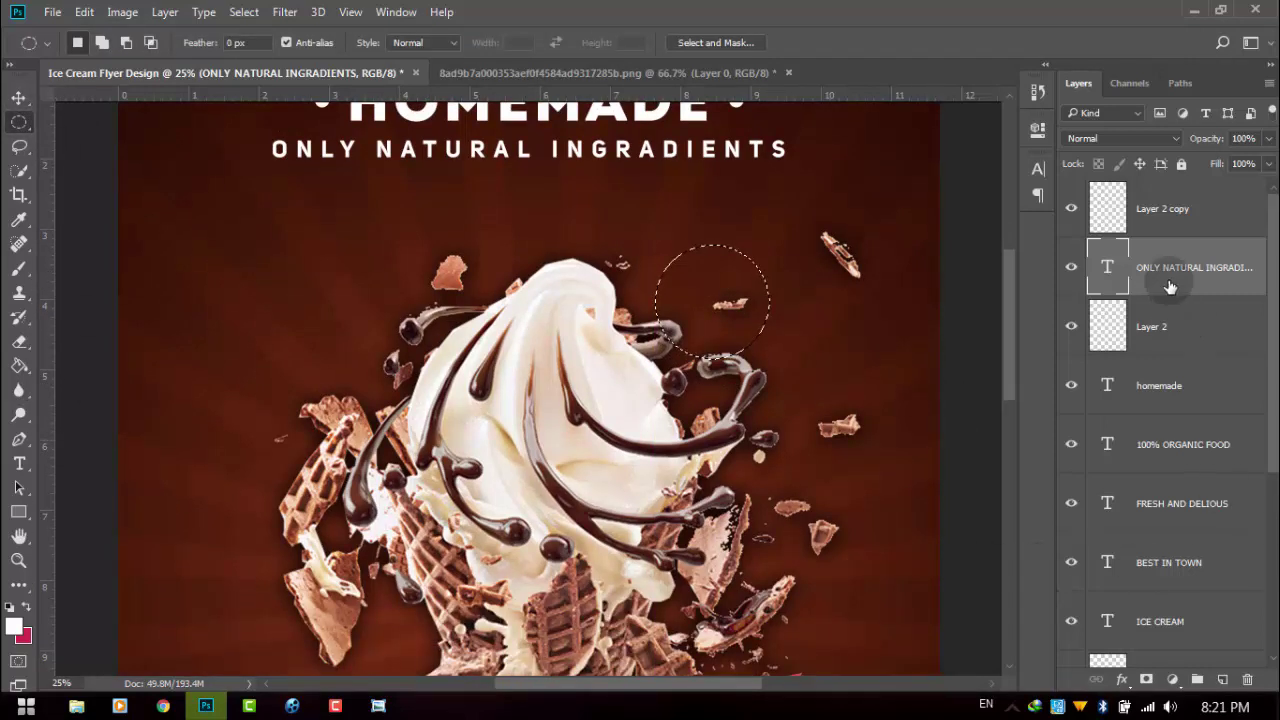
pyautogui.click(1165, 212)
pyautogui.click(1222, 679)
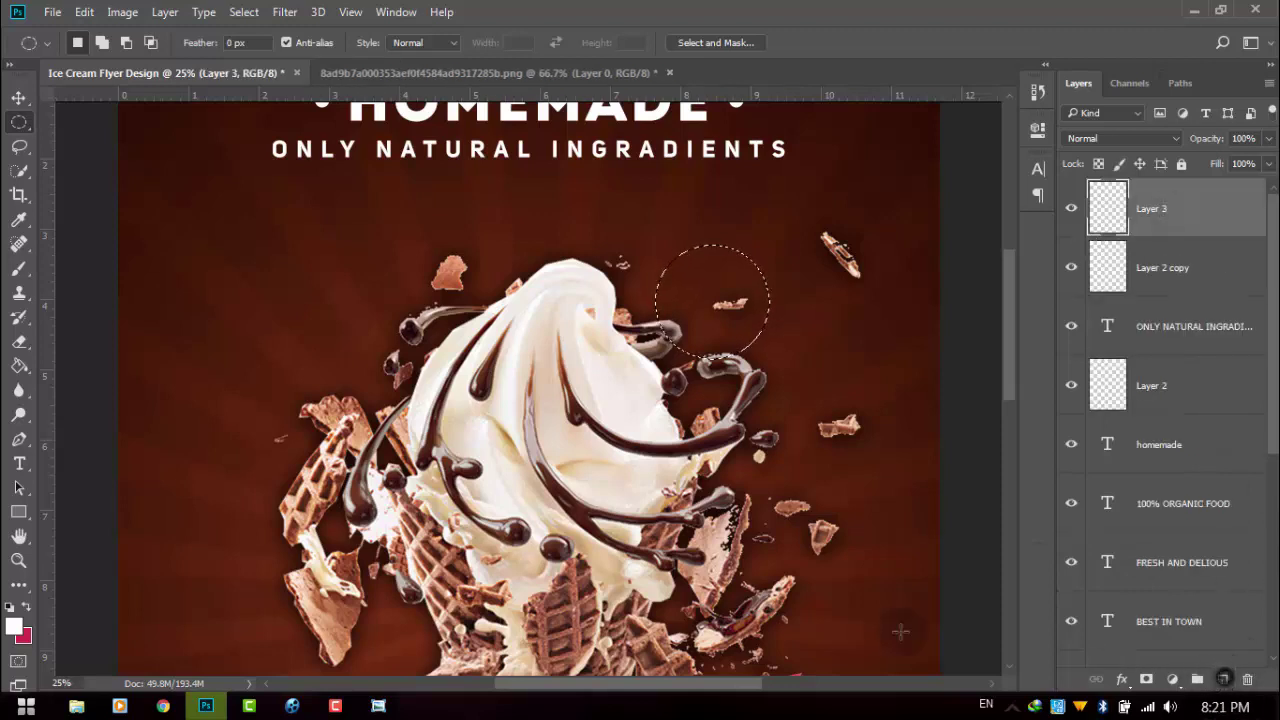
# Fill the circle with red, deselect, and open Blending Options for Layer 3
pyautogui.click(19, 365)
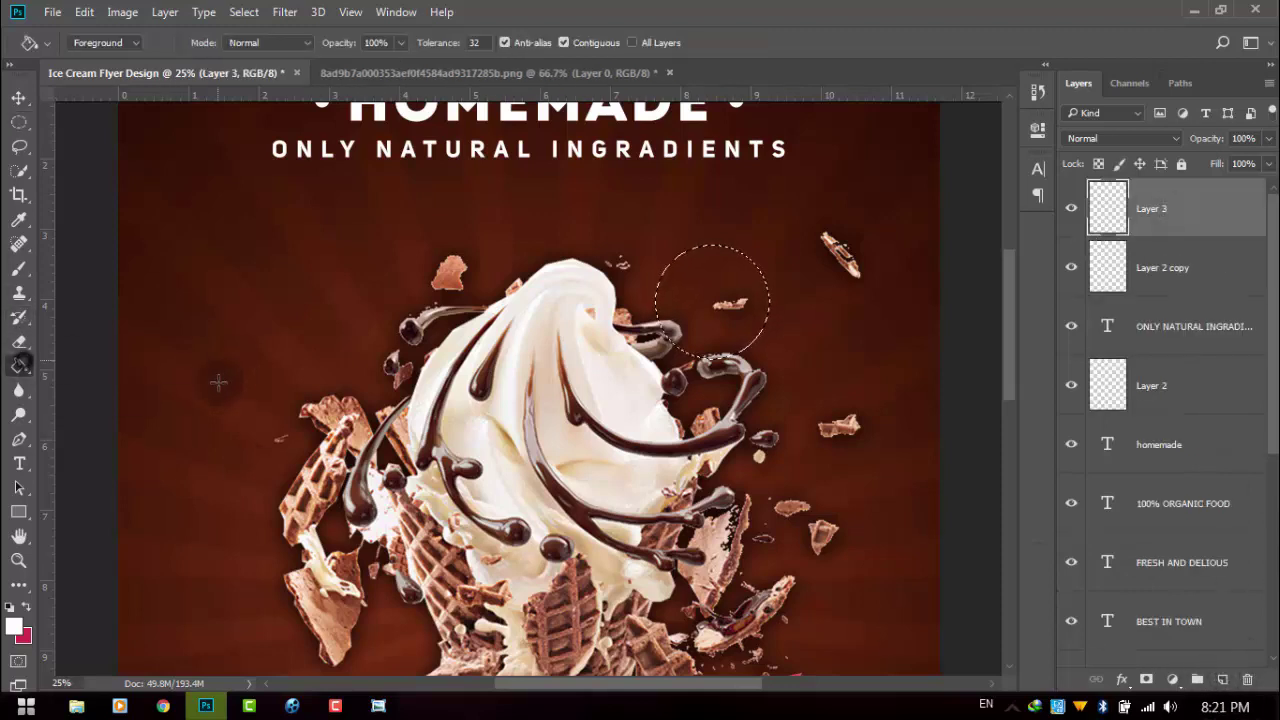
pyautogui.click(24, 609)
pyautogui.scroll(-4, 721, 563)
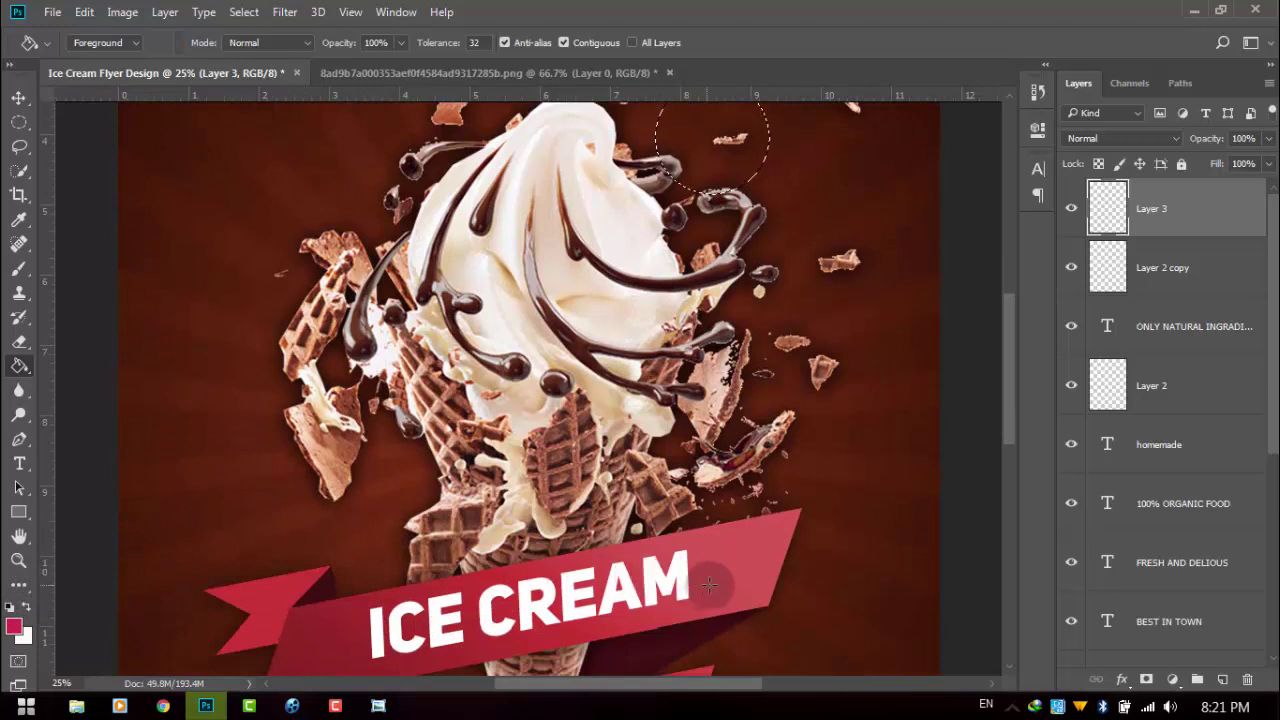
pyautogui.scroll(3, 721, 563)
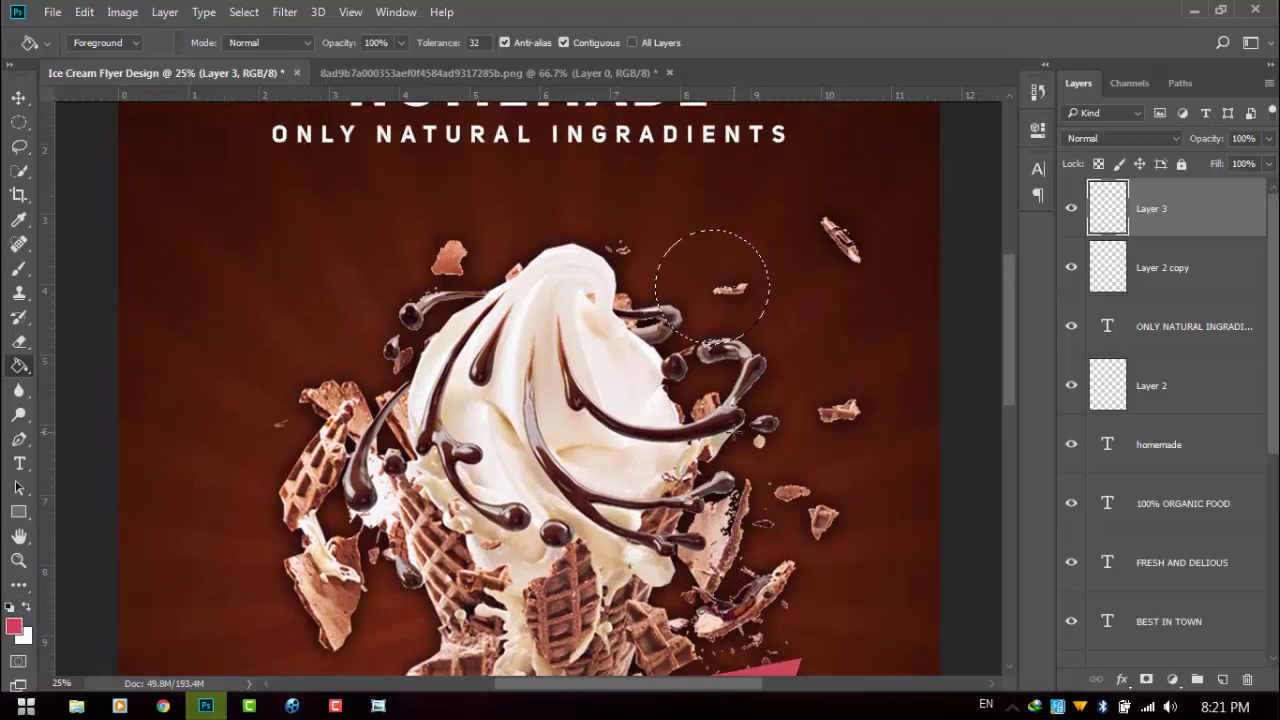
pyautogui.scroll(1, 731, 191)
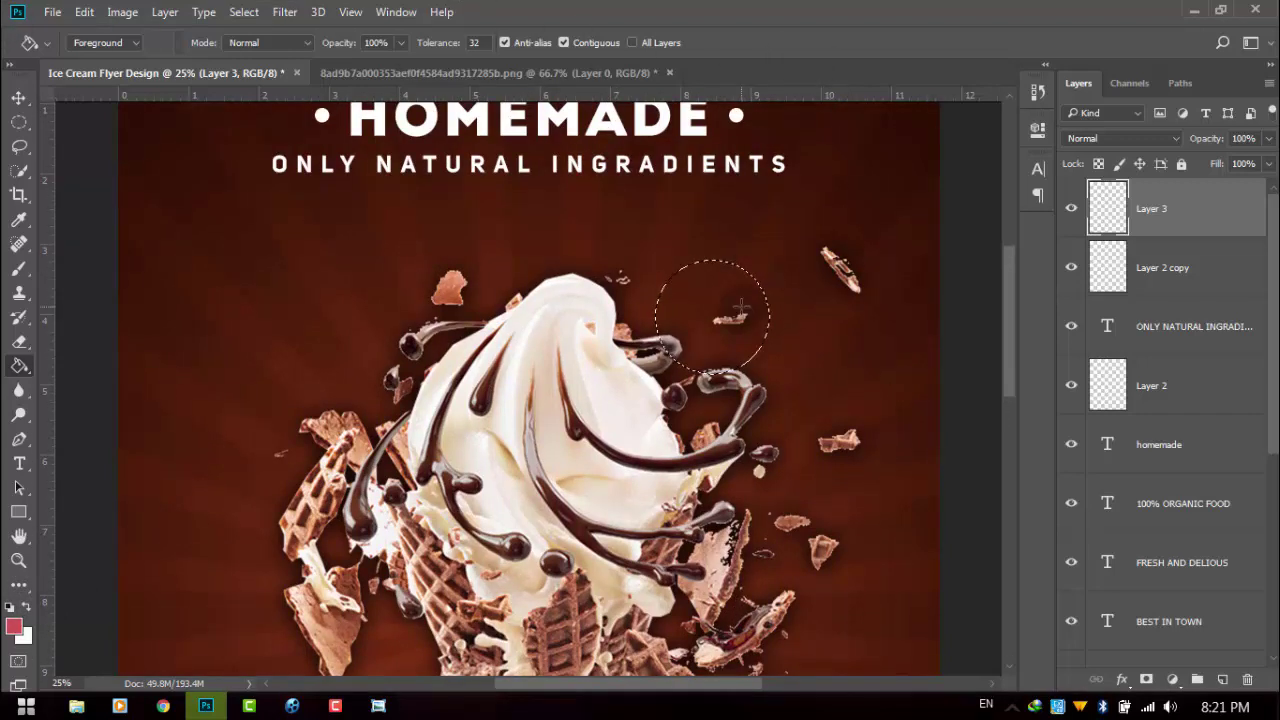
pyautogui.click(730, 318)
pyautogui.hotkey('ctrl', 'd')
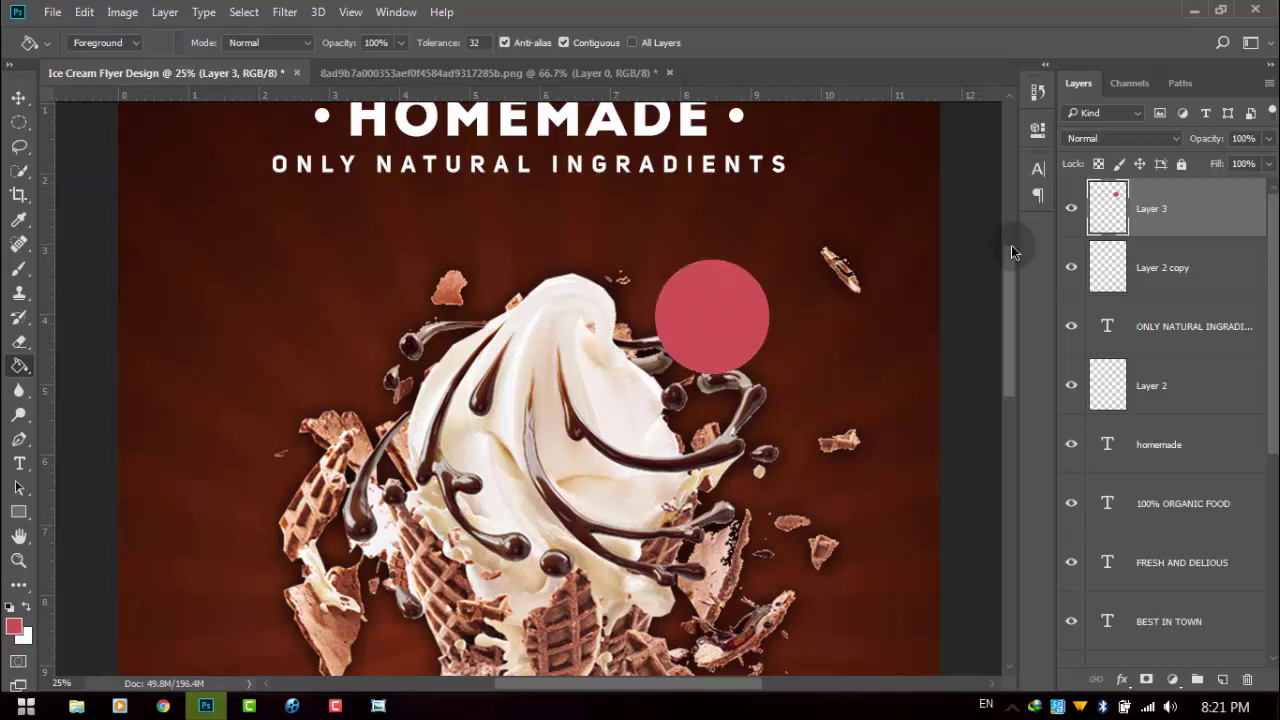
pyautogui.rightClick(1221, 221)
pyautogui.click(880, 123)
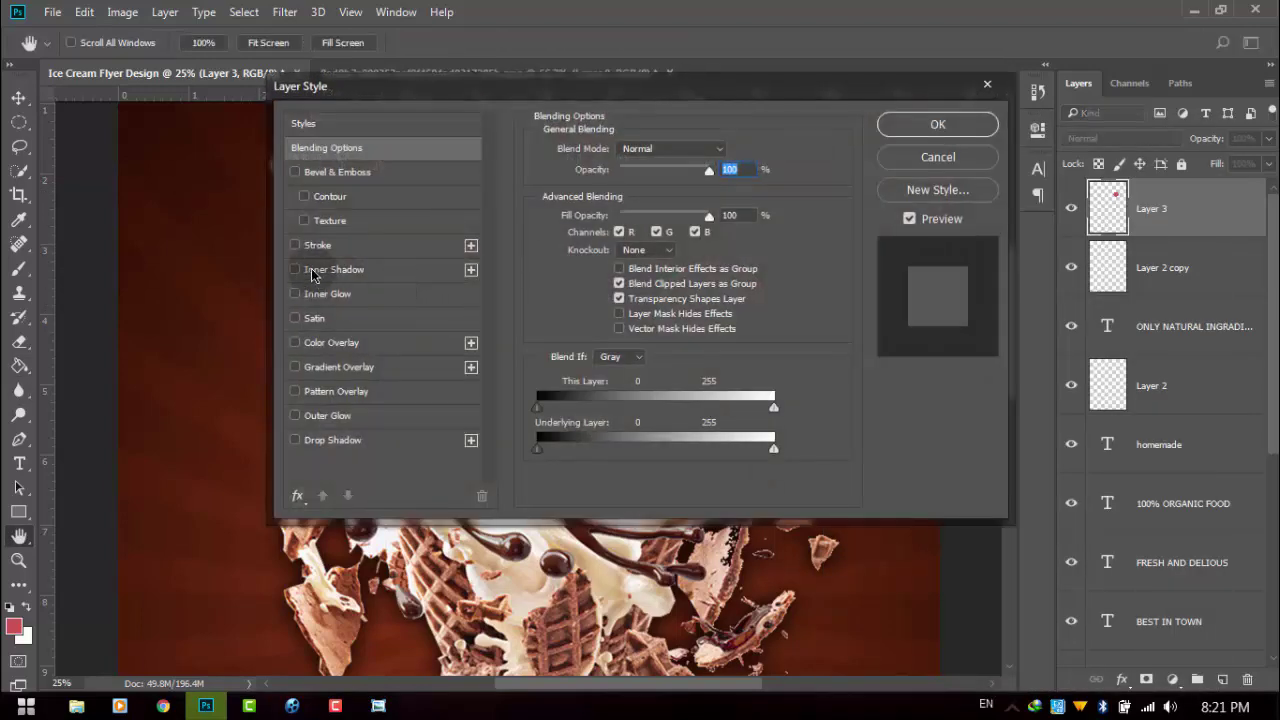
# Give the circle a white (ffffff) 8 px Stroke and a roughly 67% opacity Drop Shadow
pyautogui.click(310, 246)
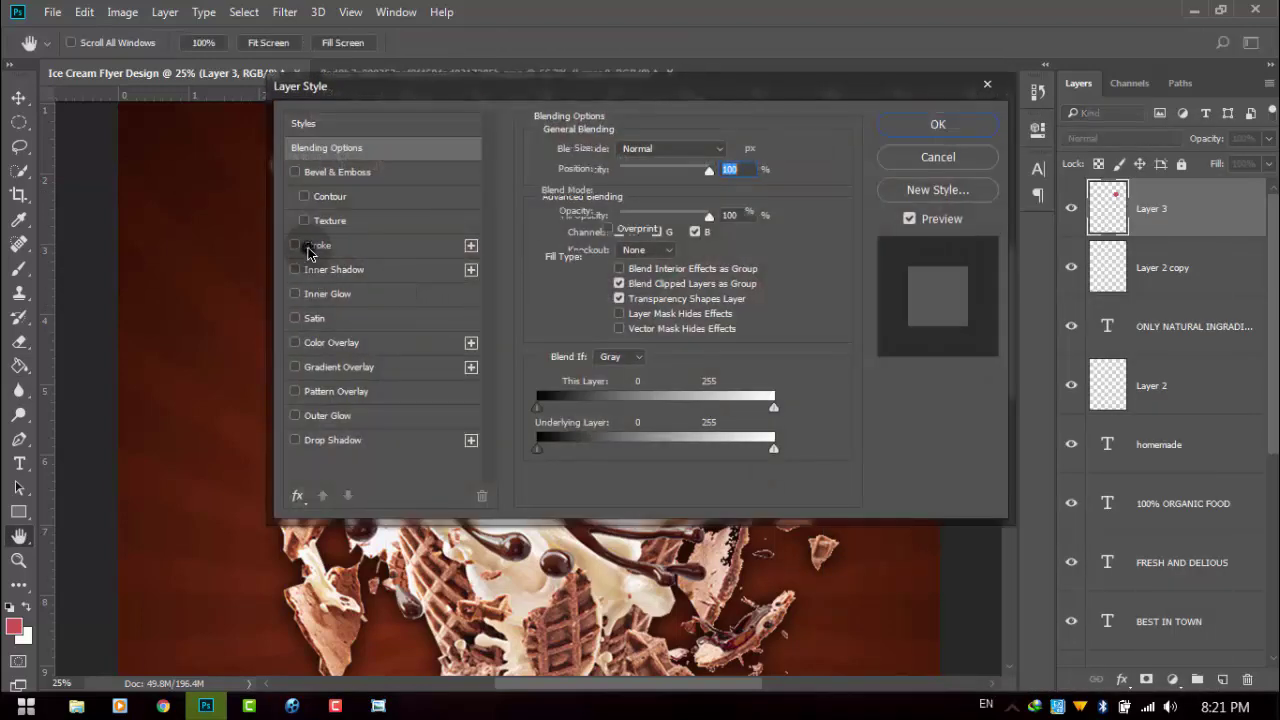
pyautogui.click(580, 286)
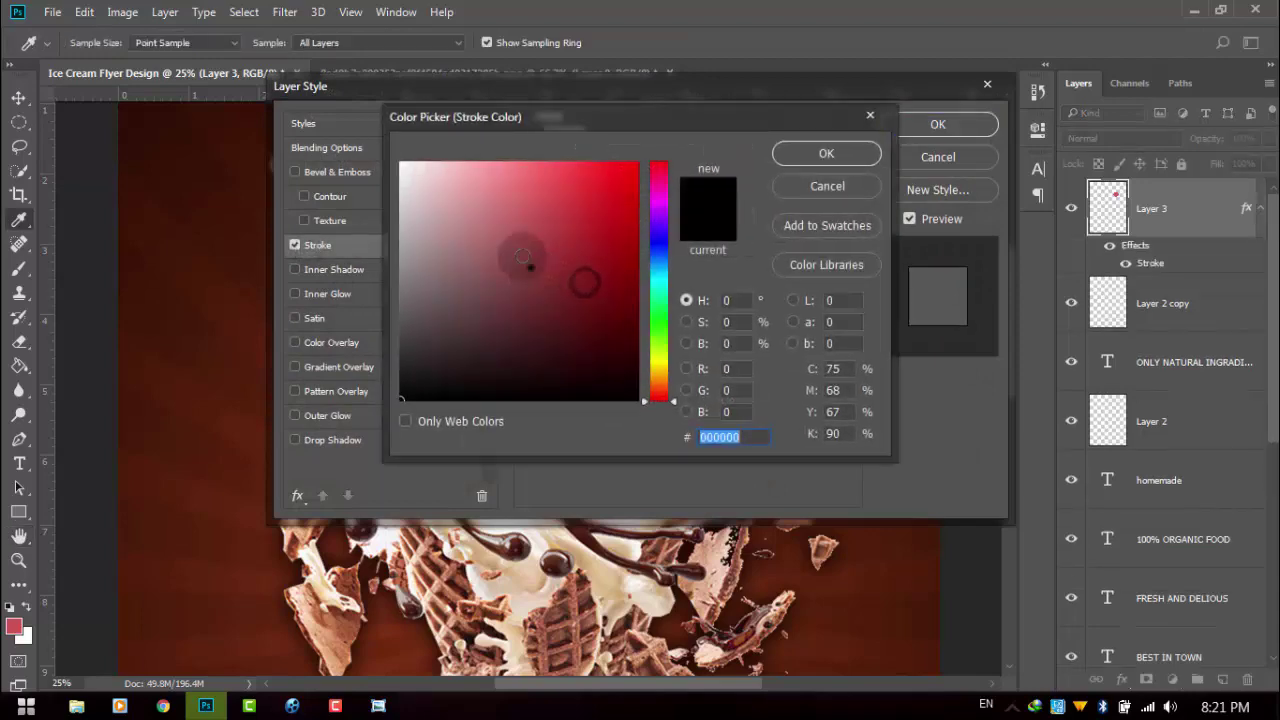
pyautogui.write('ffffff')
pyautogui.click(826, 153)
pyautogui.moveTo(828, 96); pyautogui.dragTo(865, 310)
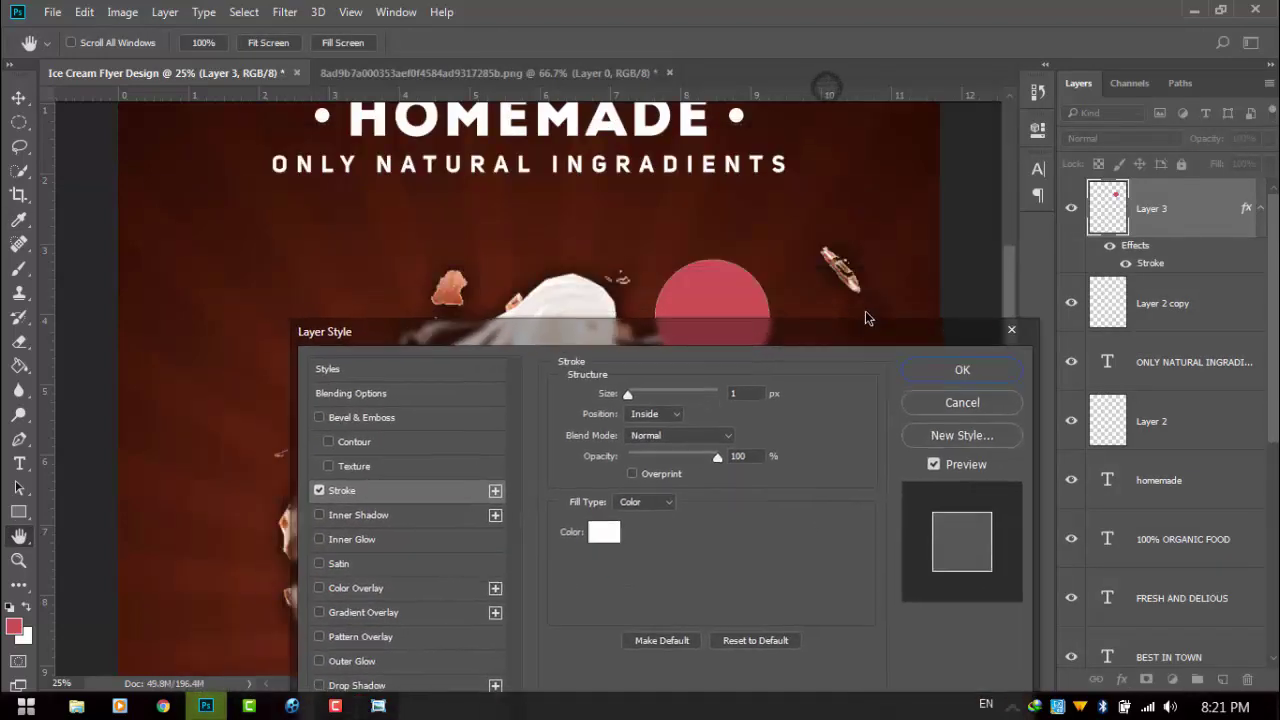
pyautogui.moveTo(643, 366); pyautogui.dragTo(654, 370)
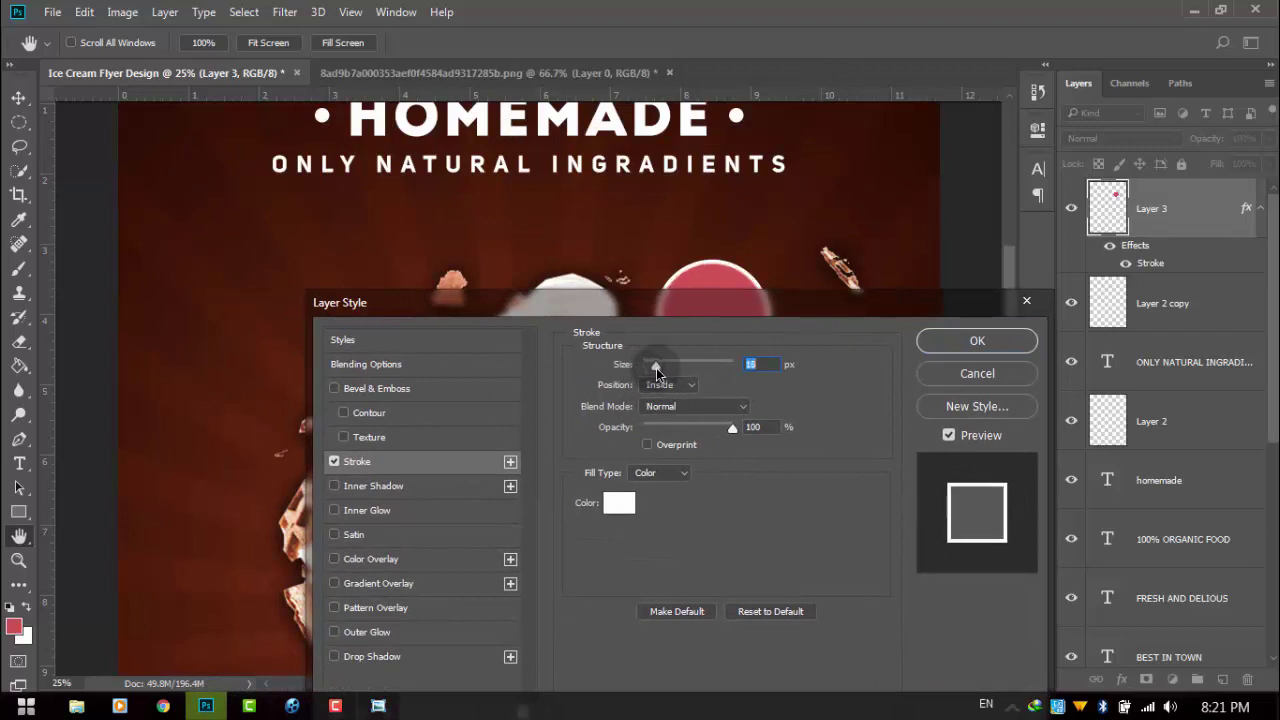
pyautogui.click(370, 658)
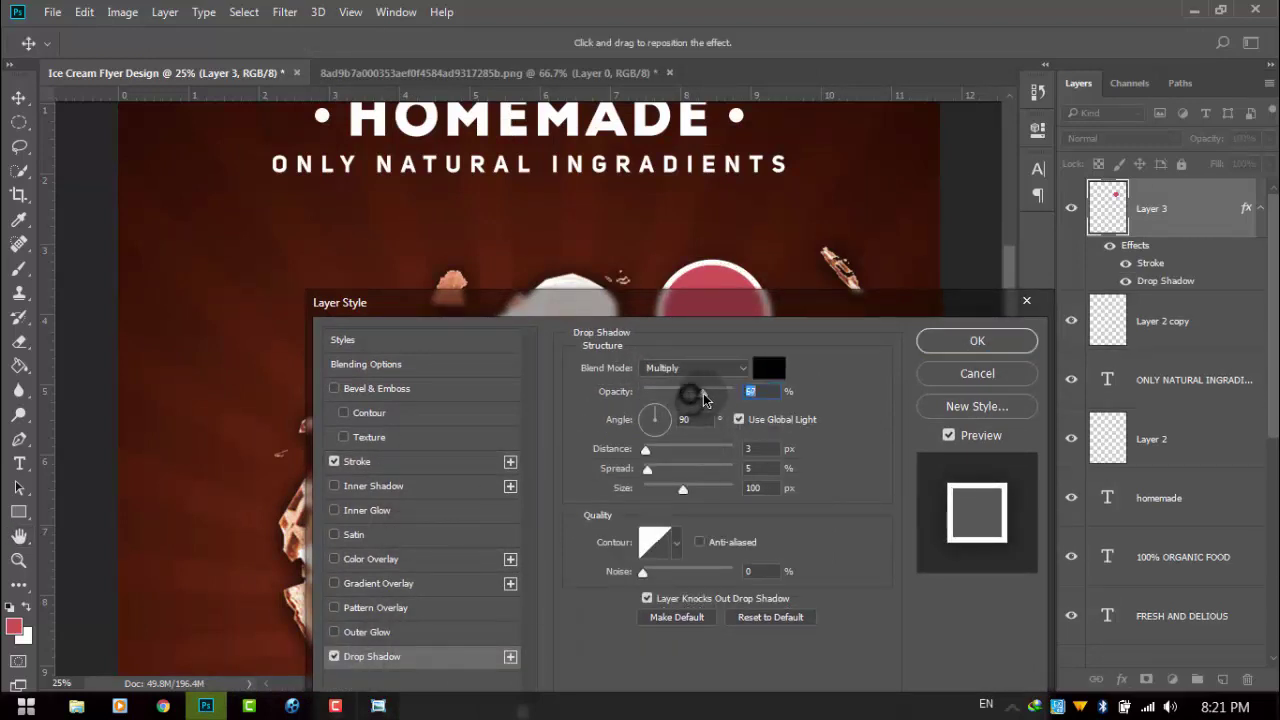
pyautogui.moveTo(703, 400); pyautogui.dragTo(703, 396)
pyautogui.click(977, 341)
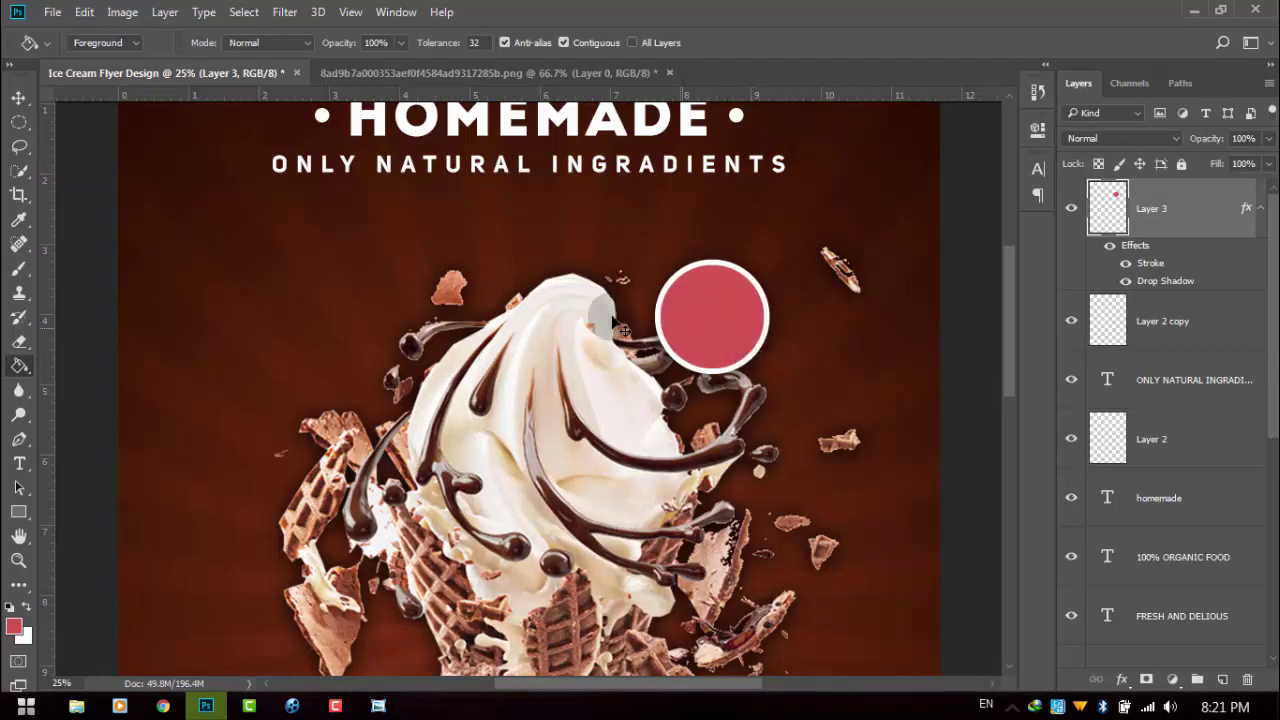
# Move the red circle down-left onto the ice cream swirl and zoom in on it
pyautogui.click(19, 98)
pyautogui.moveTo(727, 313); pyautogui.dragTo(675, 357)
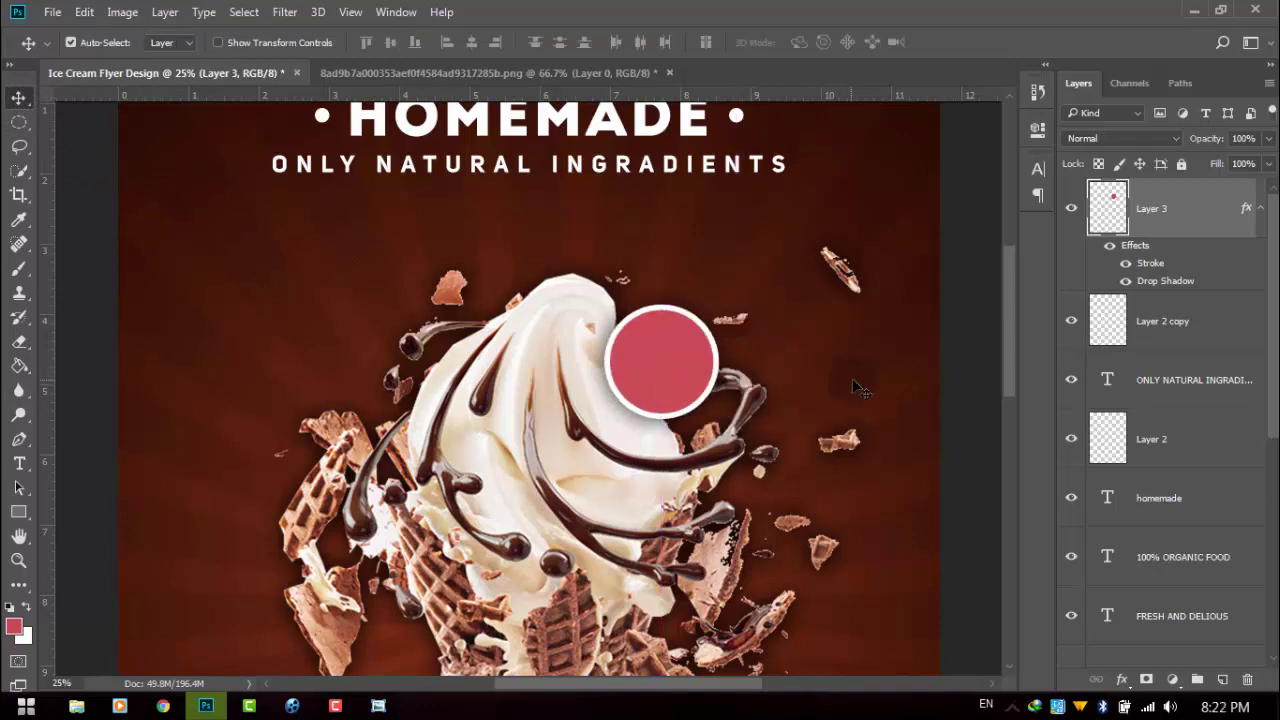
pyautogui.scroll(-3, 855, 388)
pyautogui.scroll(2, 855, 388)
pyautogui.hotkey('ctrl', '+')
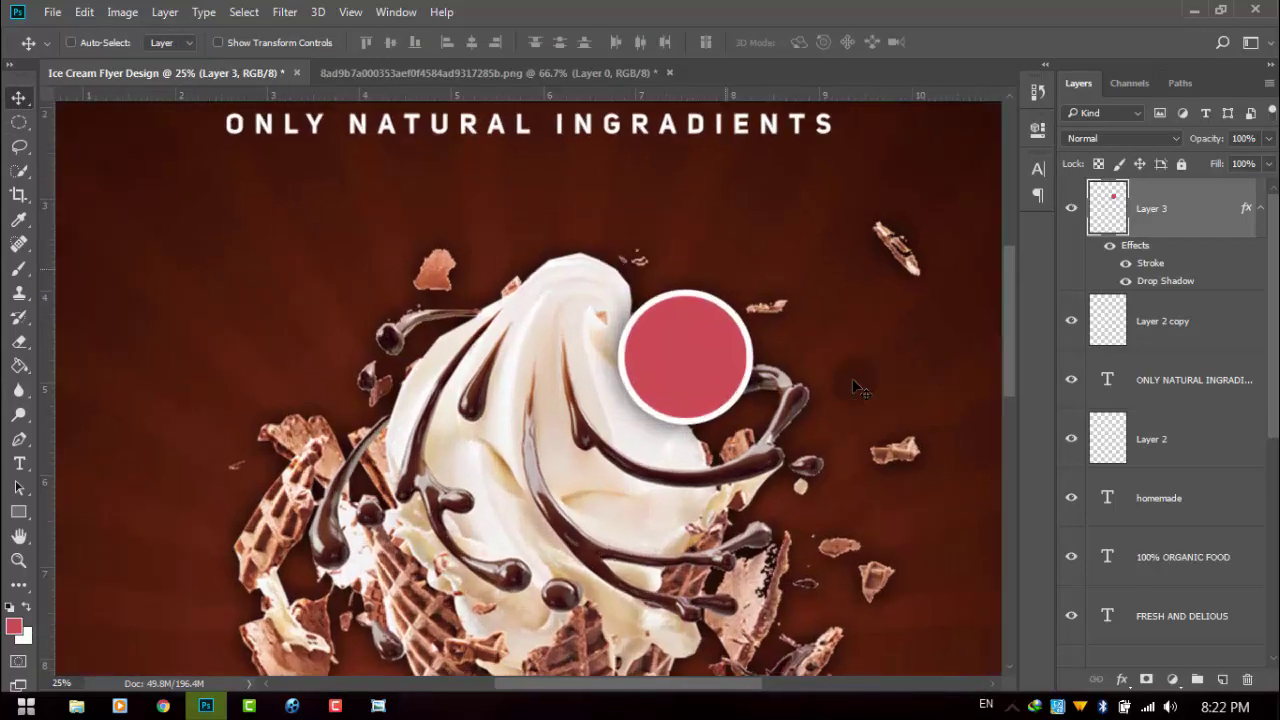
pyautogui.hotkey('ctrl', '+')
pyautogui.hotkey('ctrl', '+')
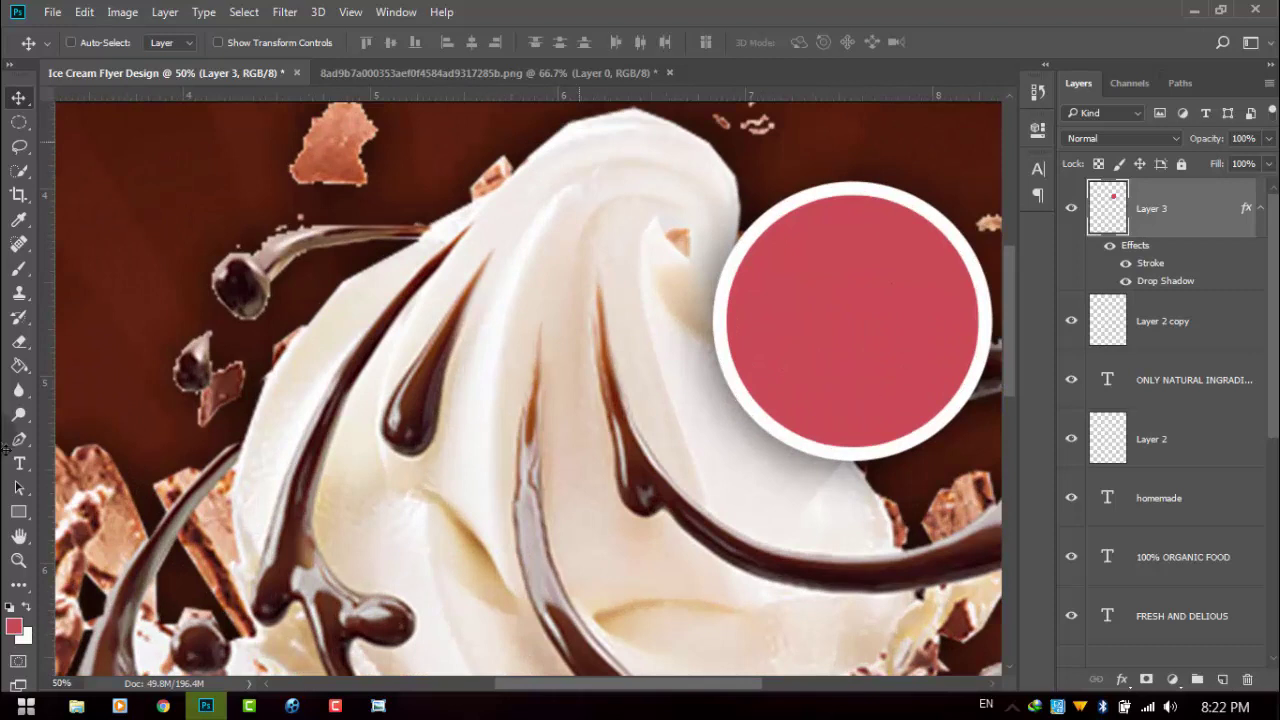
# Add white (ffffff) 1$ text inside the red circle with tracking 0
pyautogui.click(19, 465)
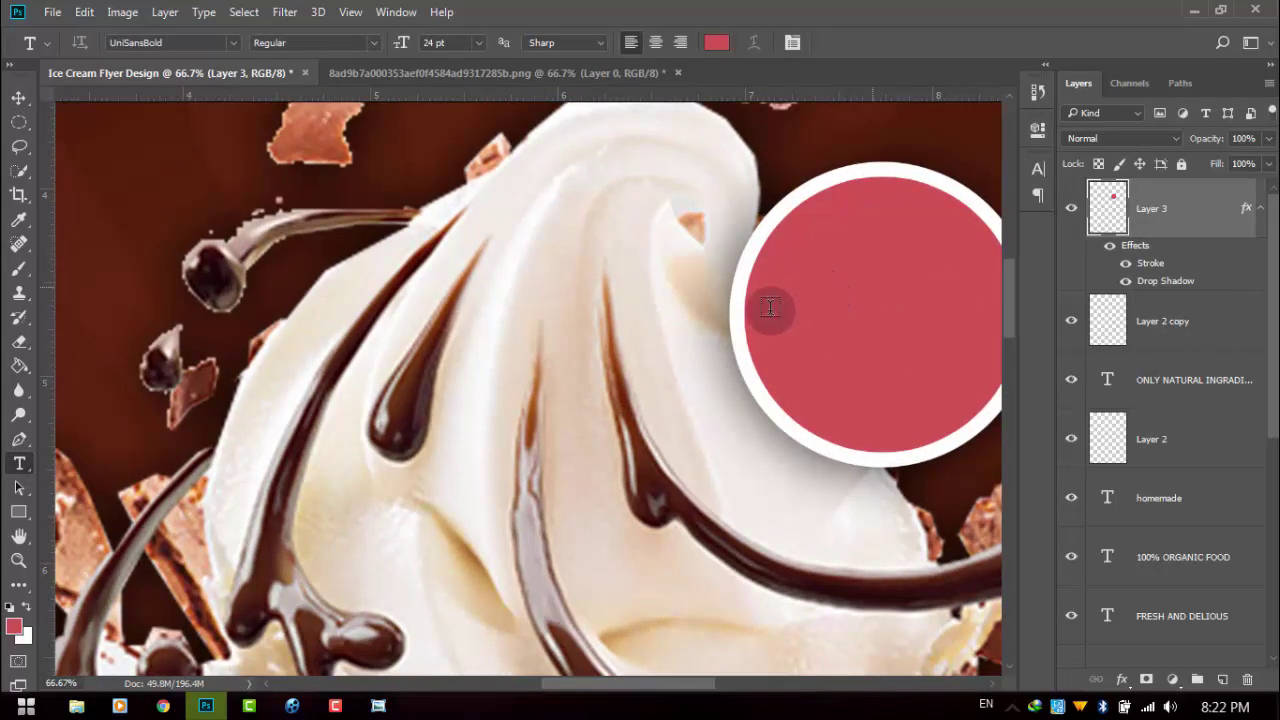
pyautogui.click(790, 355)
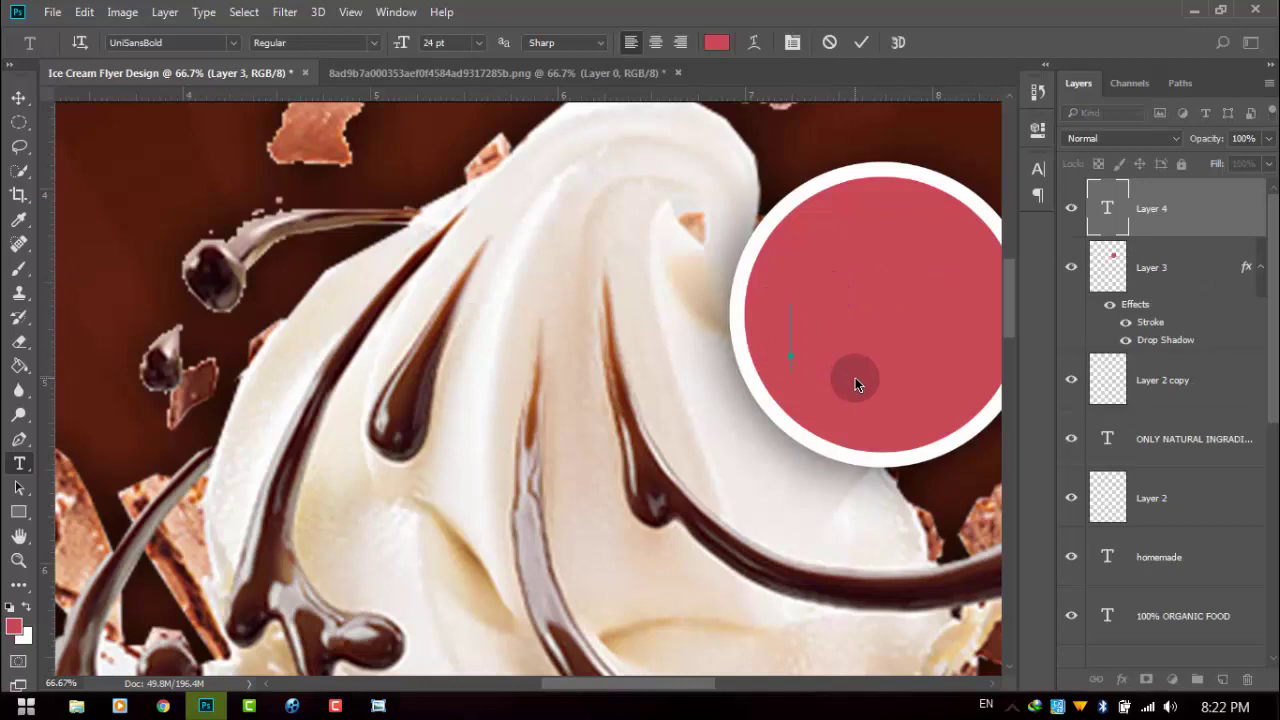
pyautogui.click(716, 42)
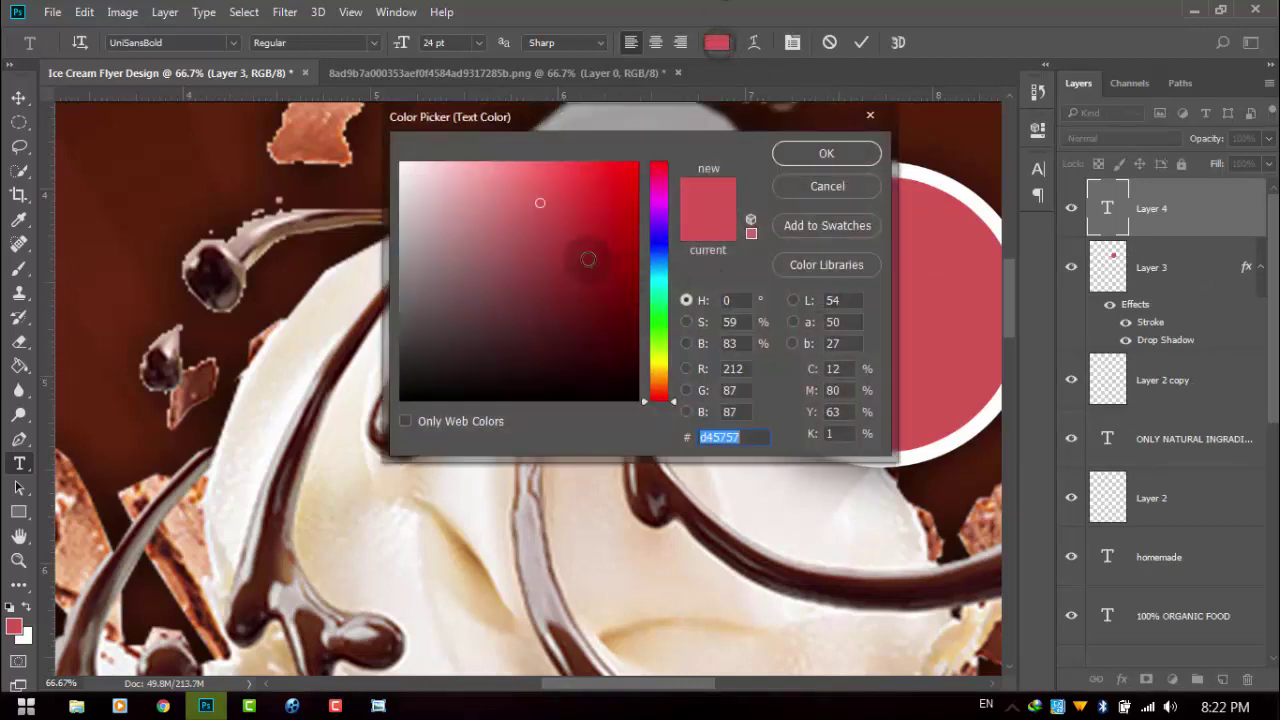
pyautogui.write('ffffff')
pyautogui.click(812, 158)
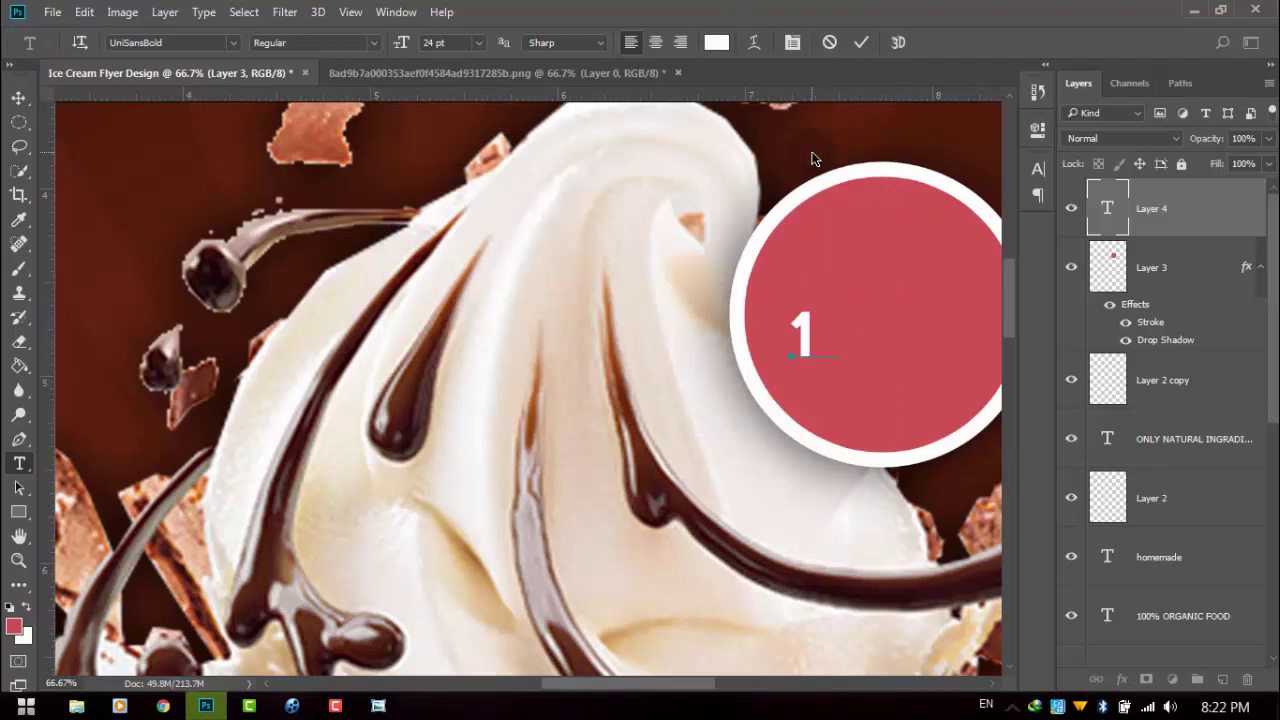
pyautogui.write('$')
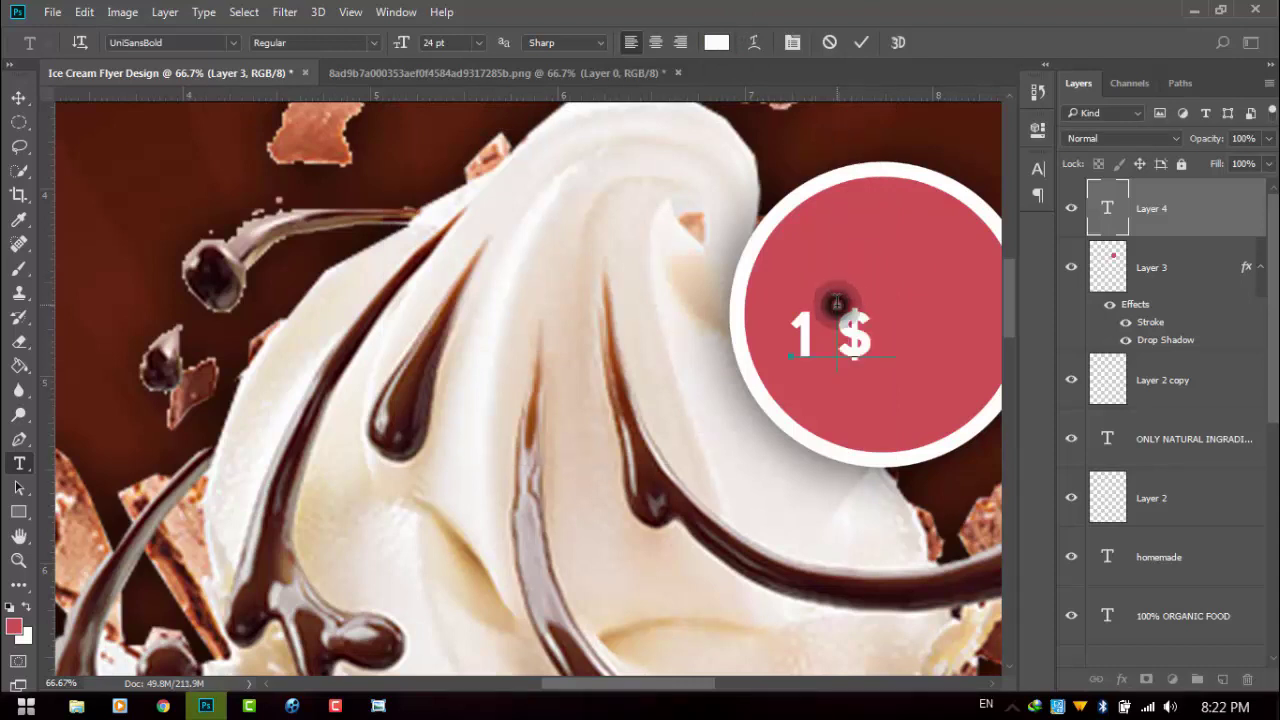
pyautogui.hotkey('ctrl', 'a')
pyautogui.click(792, 42)
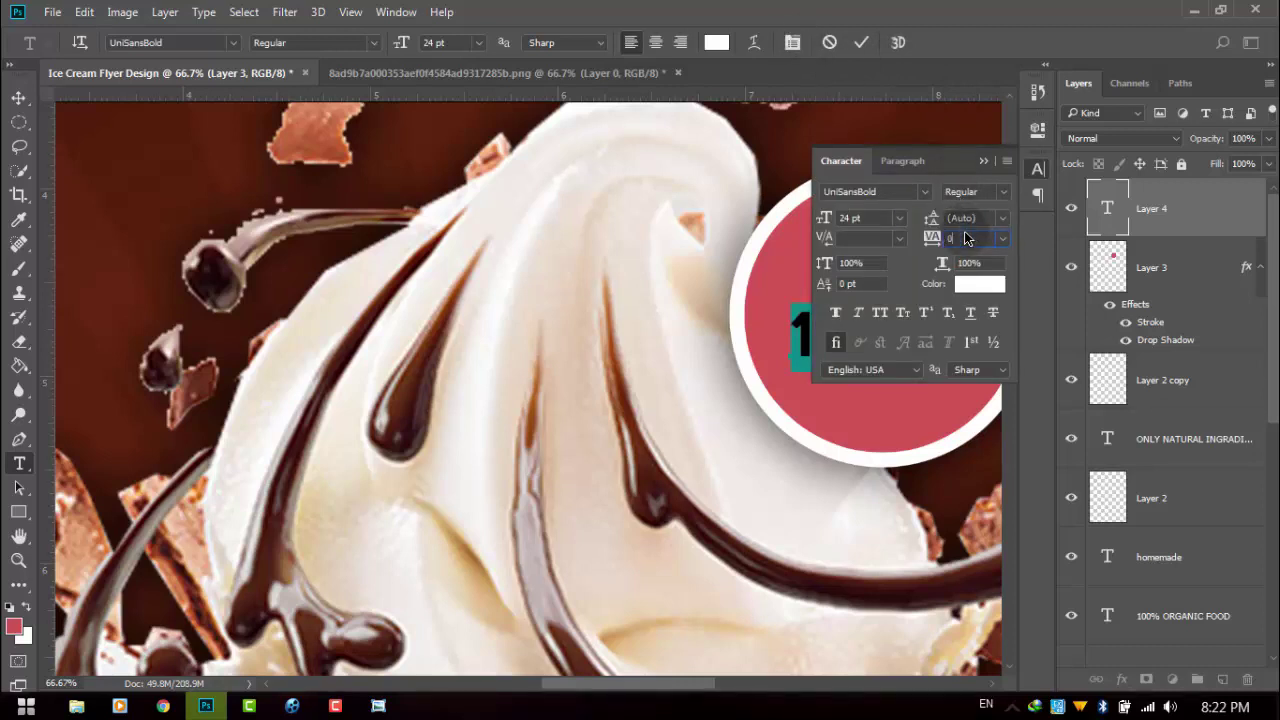
pyautogui.click(986, 163)
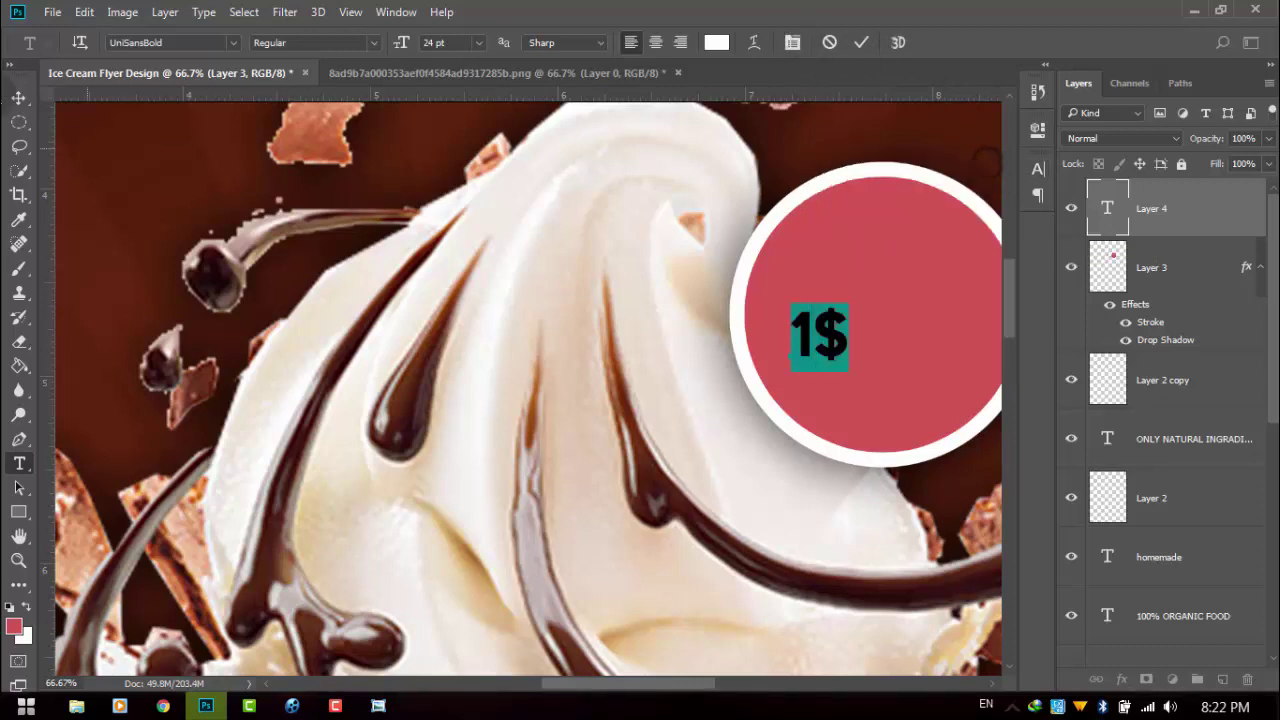
pyautogui.click(18, 97)
# Scale the 1$ text up to about 314% and centre it in the circle
pyautogui.click(829, 314)
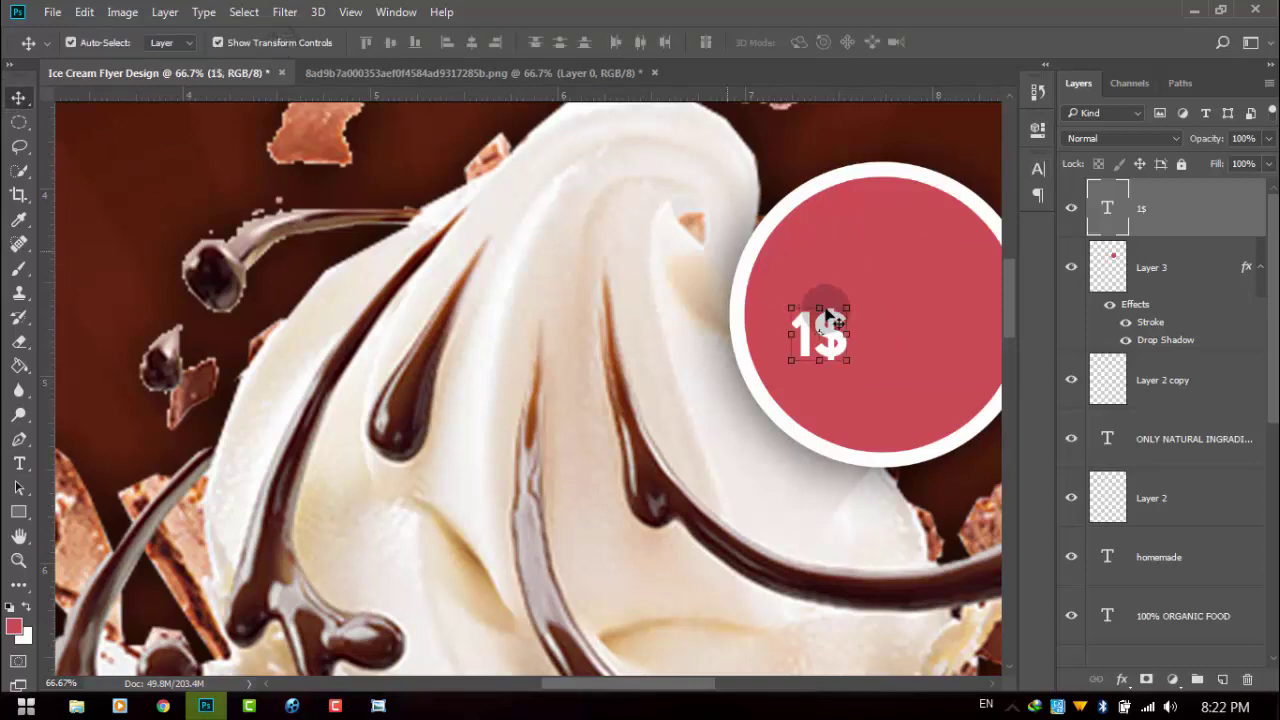
pyautogui.moveTo(849, 307); pyautogui.dragTo(935, 251)
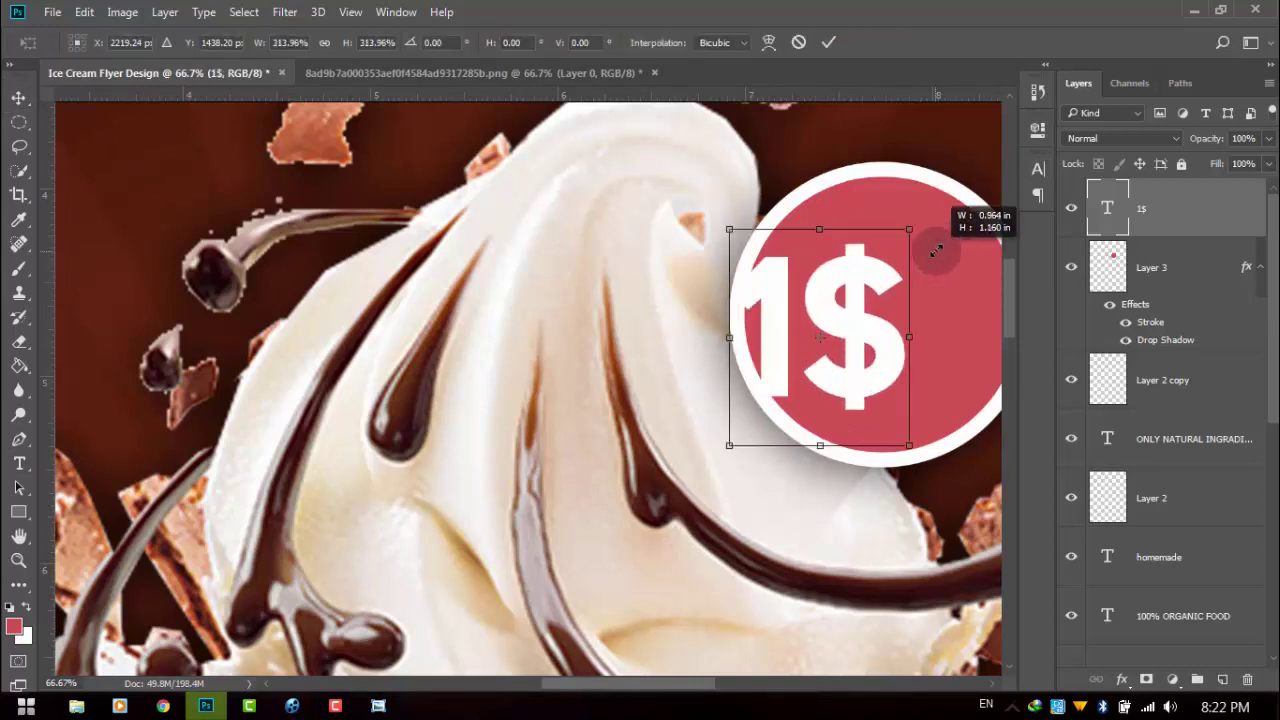
pyautogui.click(828, 42)
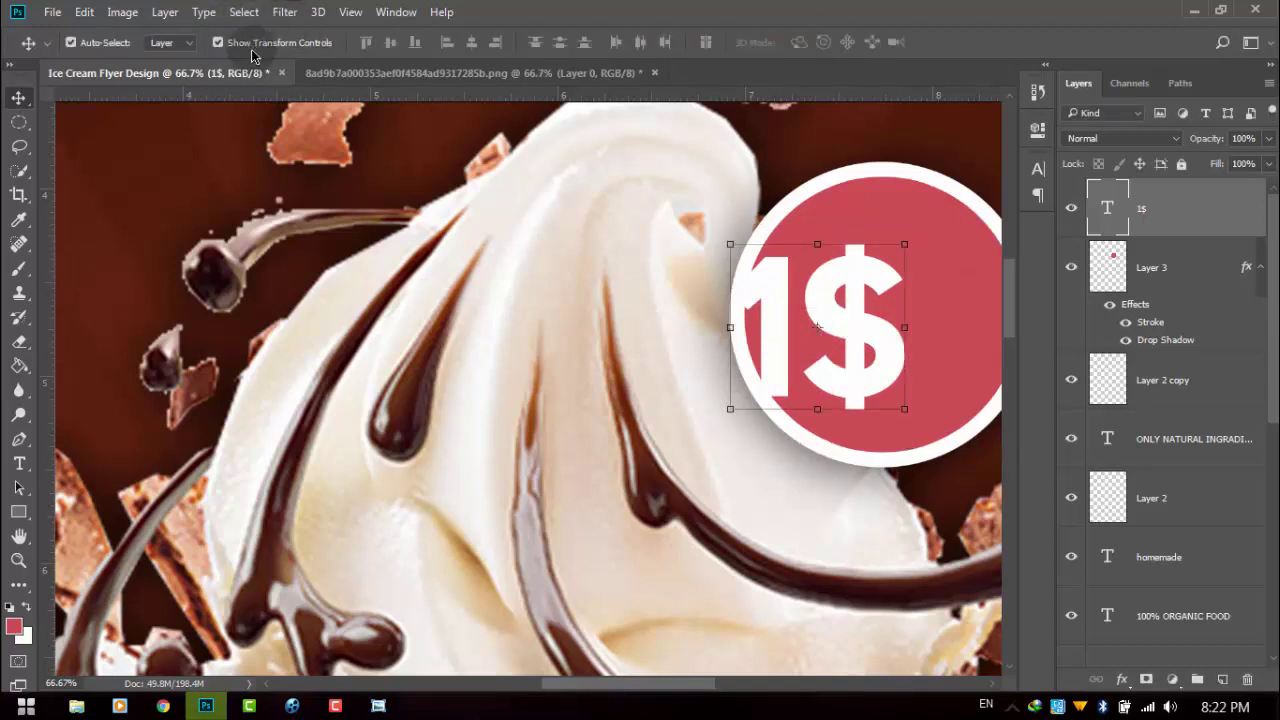
pyautogui.click(219, 42)
pyautogui.moveTo(842, 330); pyautogui.dragTo(908, 313)
# Zoom out to 8.33% to see the full flyer with the centred 1$ badge
pyautogui.hotkey('ctrl', '-')
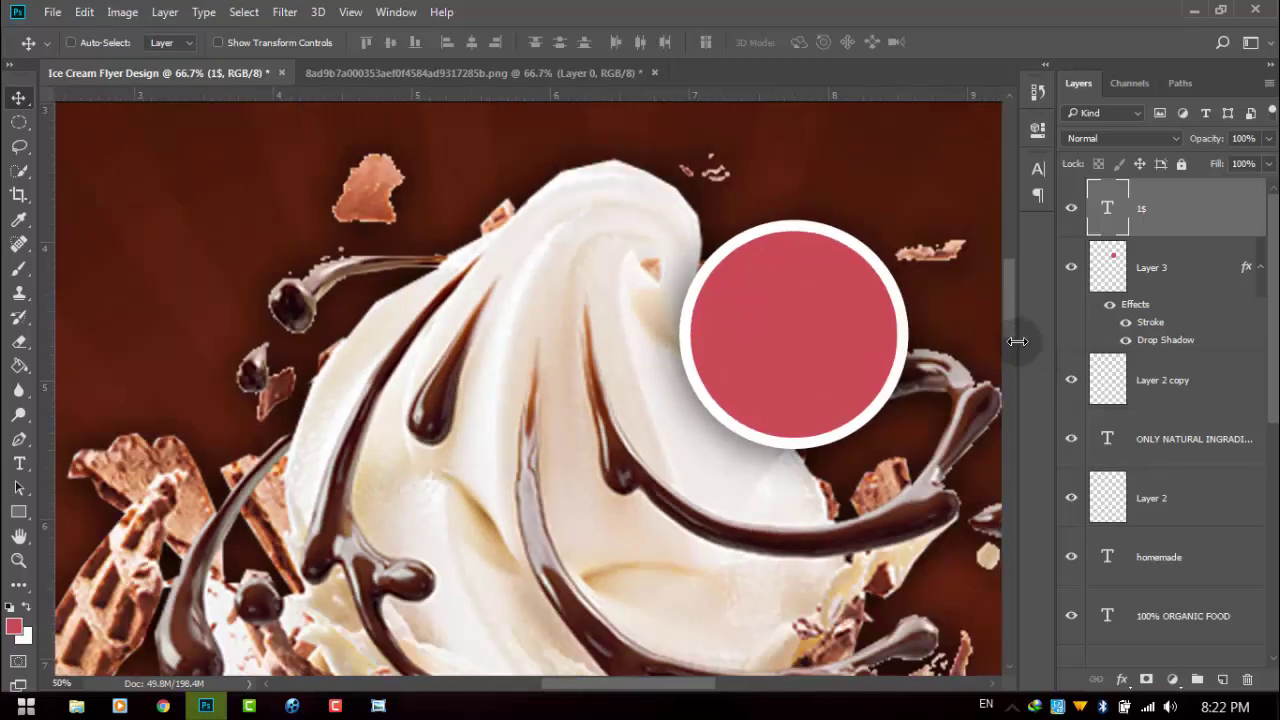
pyautogui.hotkey('ctrl', '-')
pyautogui.hotkey('ctrl', '-')
pyautogui.hotkey('ctrl', '-')
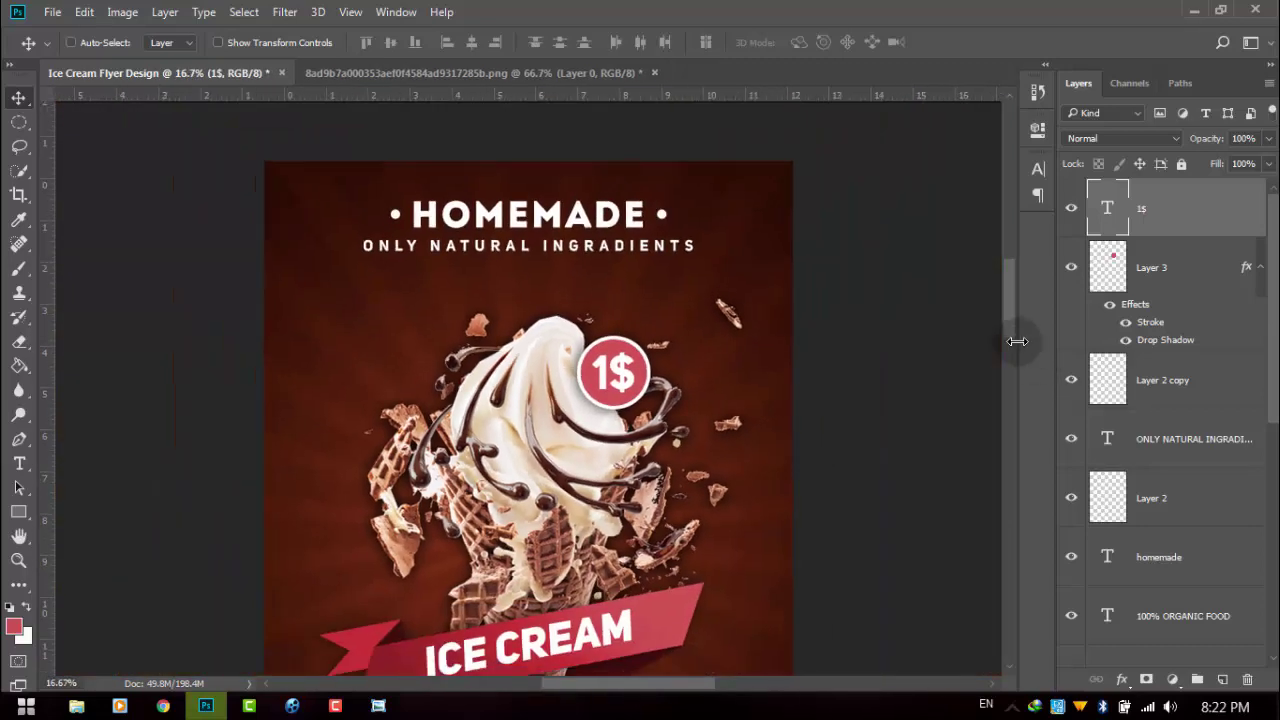
pyautogui.hotkey('ctrl', '-')
pyautogui.hotkey('ctrl', '-')
pyautogui.hotkey('ctrl', '+')
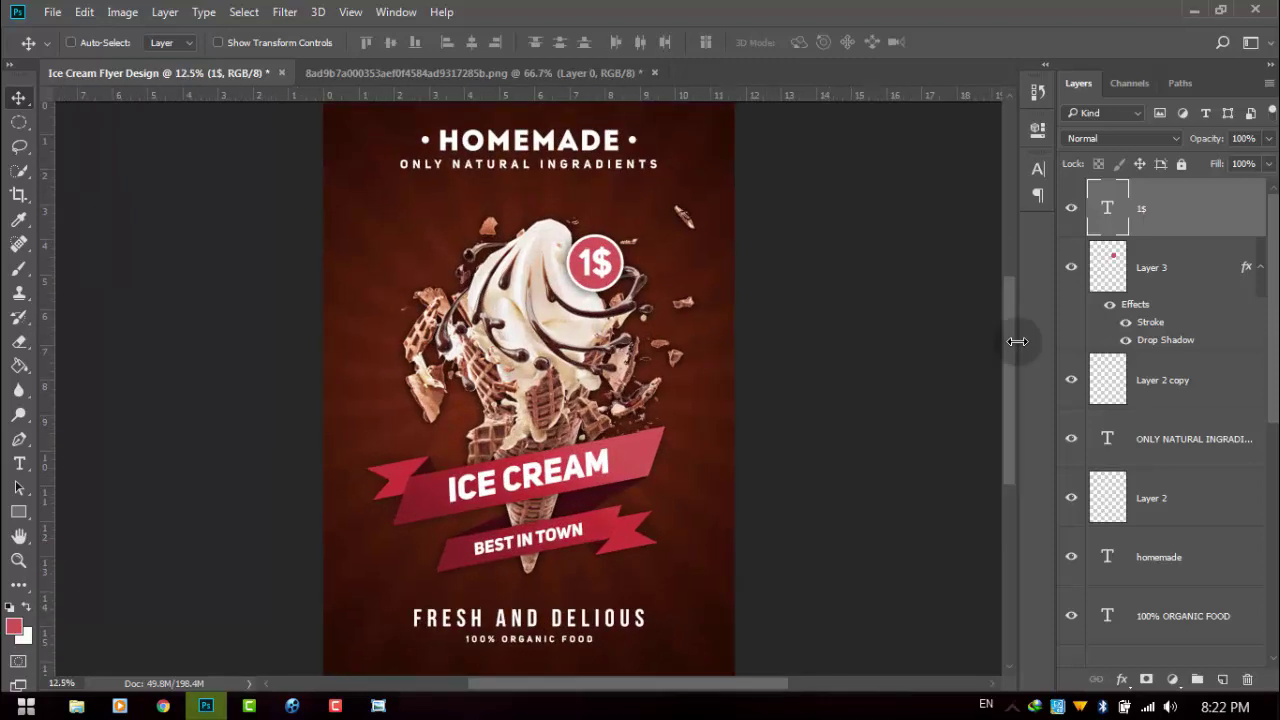
pyautogui.hotkey('ctrl', '-')
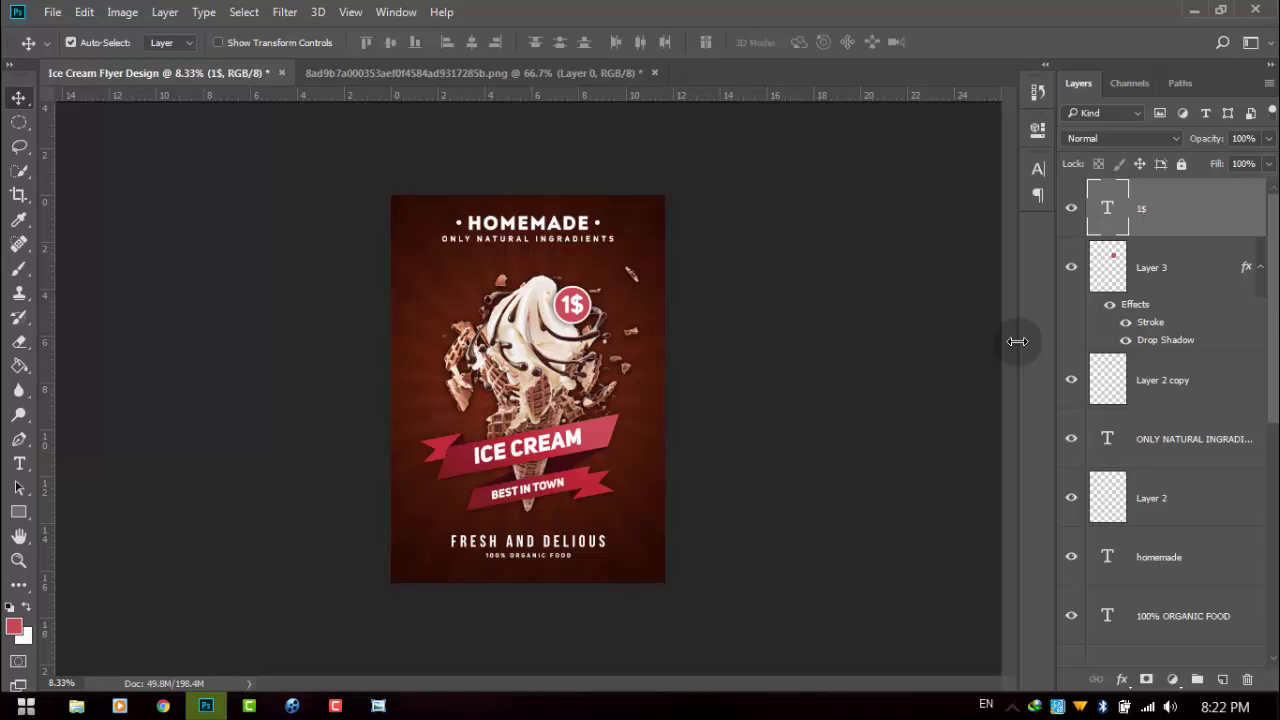
# Group every layer from the top down to Gradients into a folder named 'Flyer design'
pyautogui.scroll(-3, 1194, 300)
pyautogui.scroll(-7, 1160, 450)
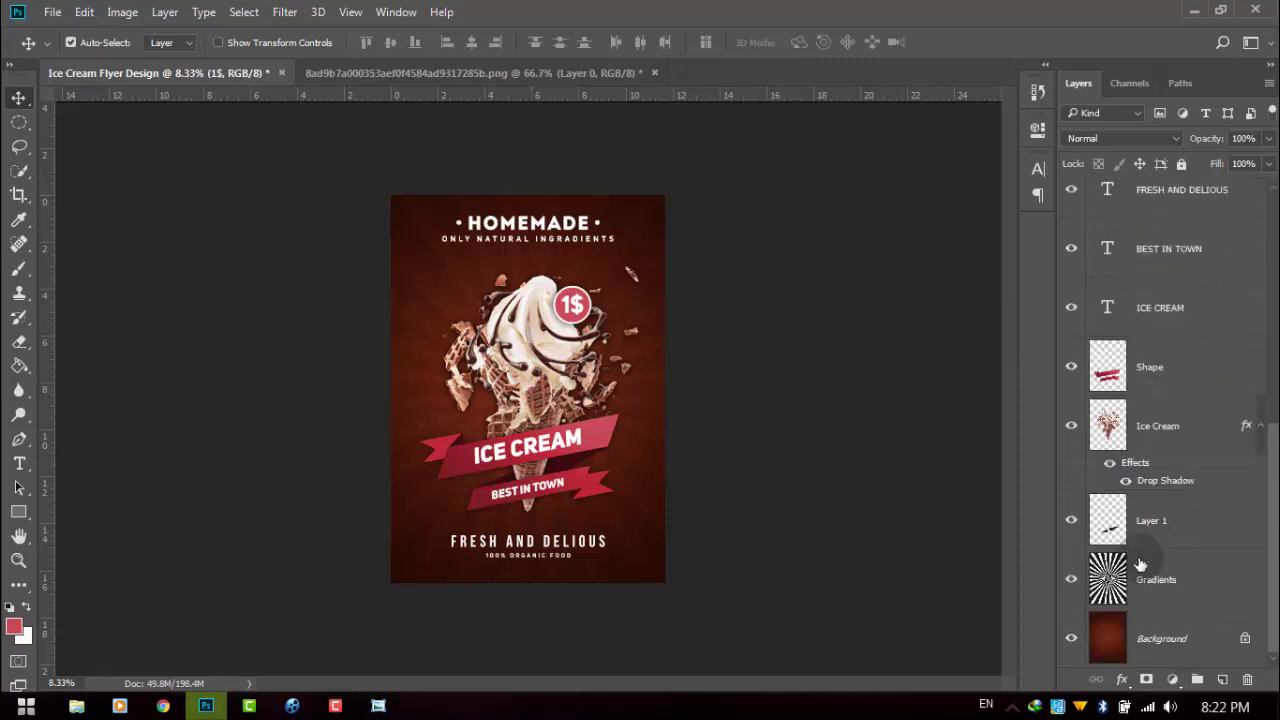
pyautogui.keyDown('shift'); pyautogui.click(1145, 585); pyautogui.keyUp('shift')
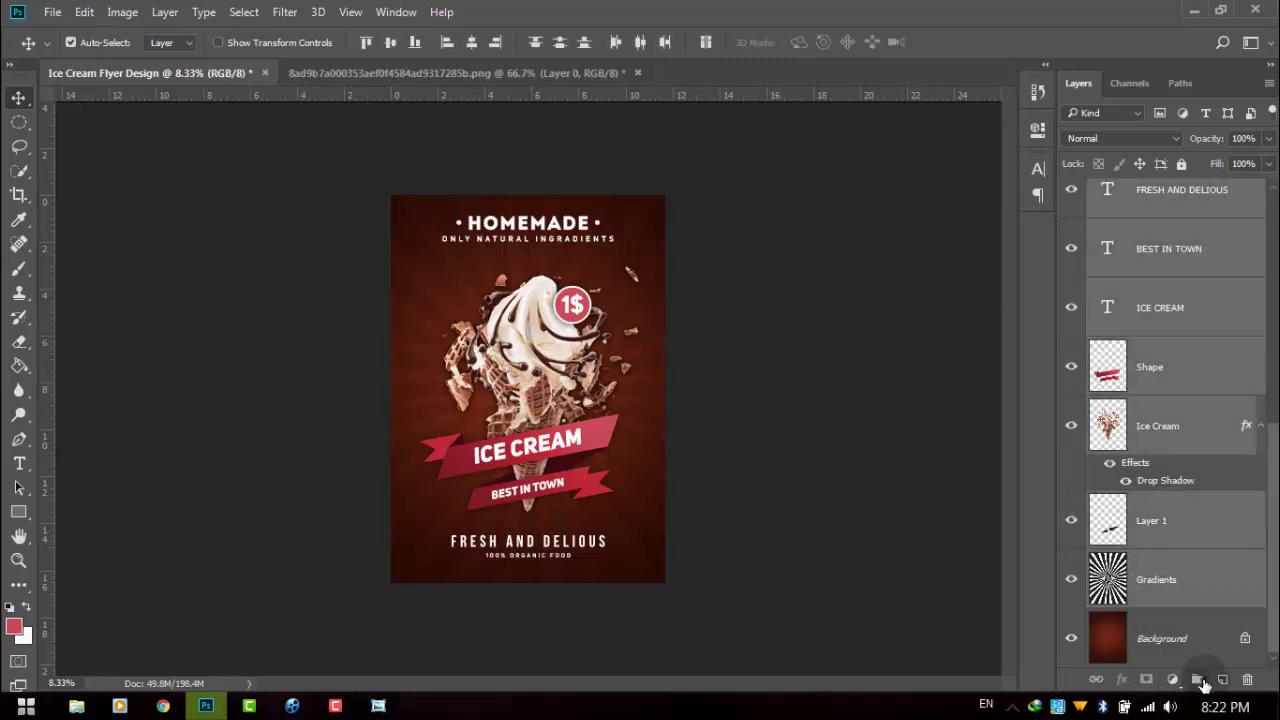
pyautogui.click(1200, 680)
pyautogui.write('Flyer design')
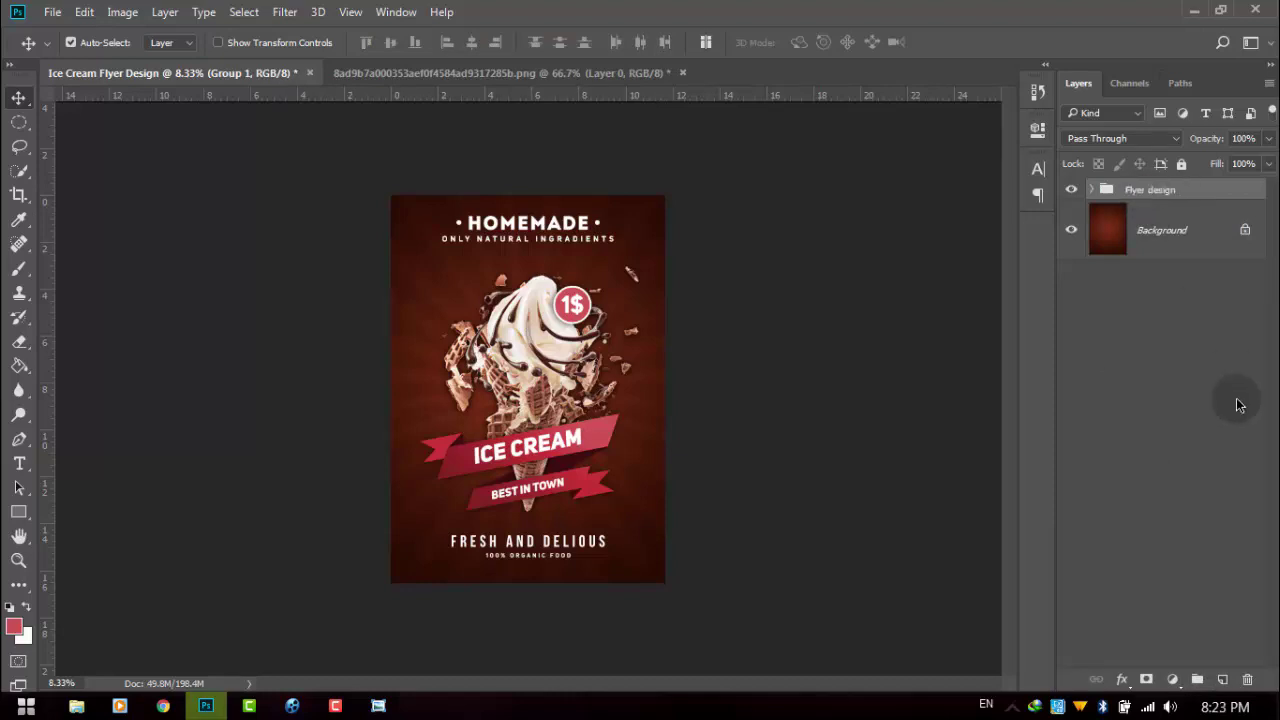
pyautogui.press('Return')
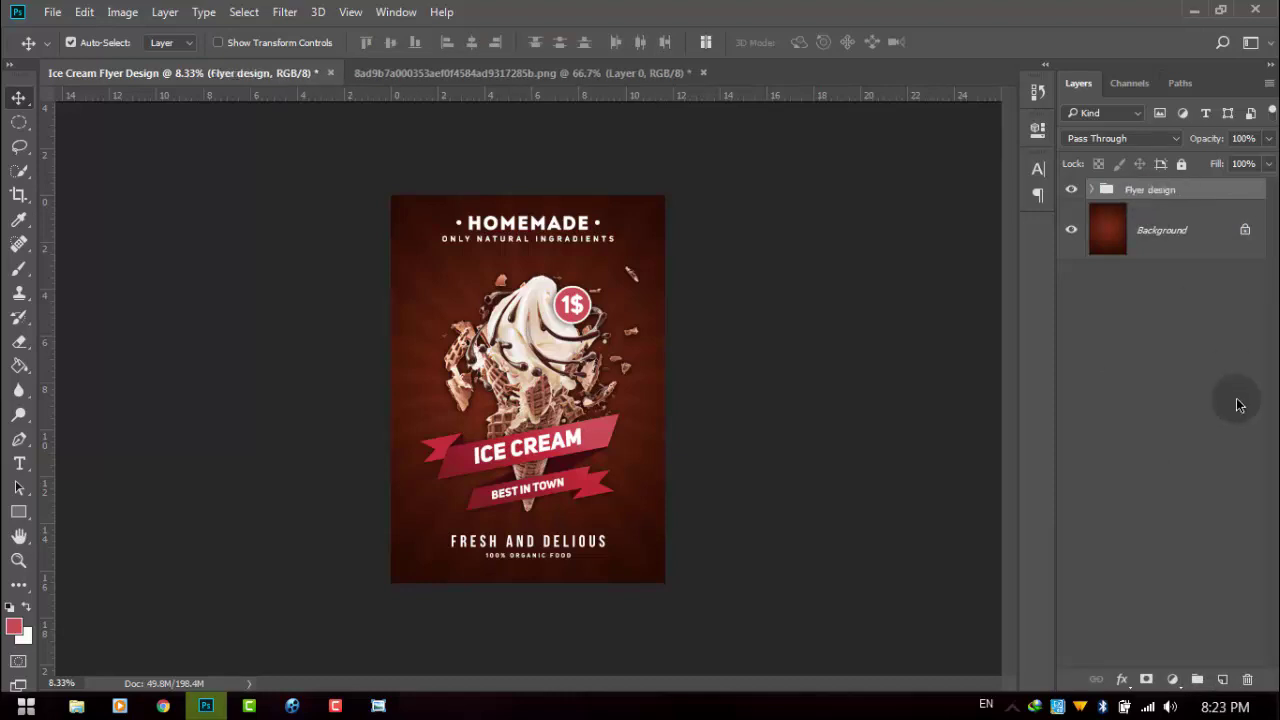
pyautogui.click(1237, 404)
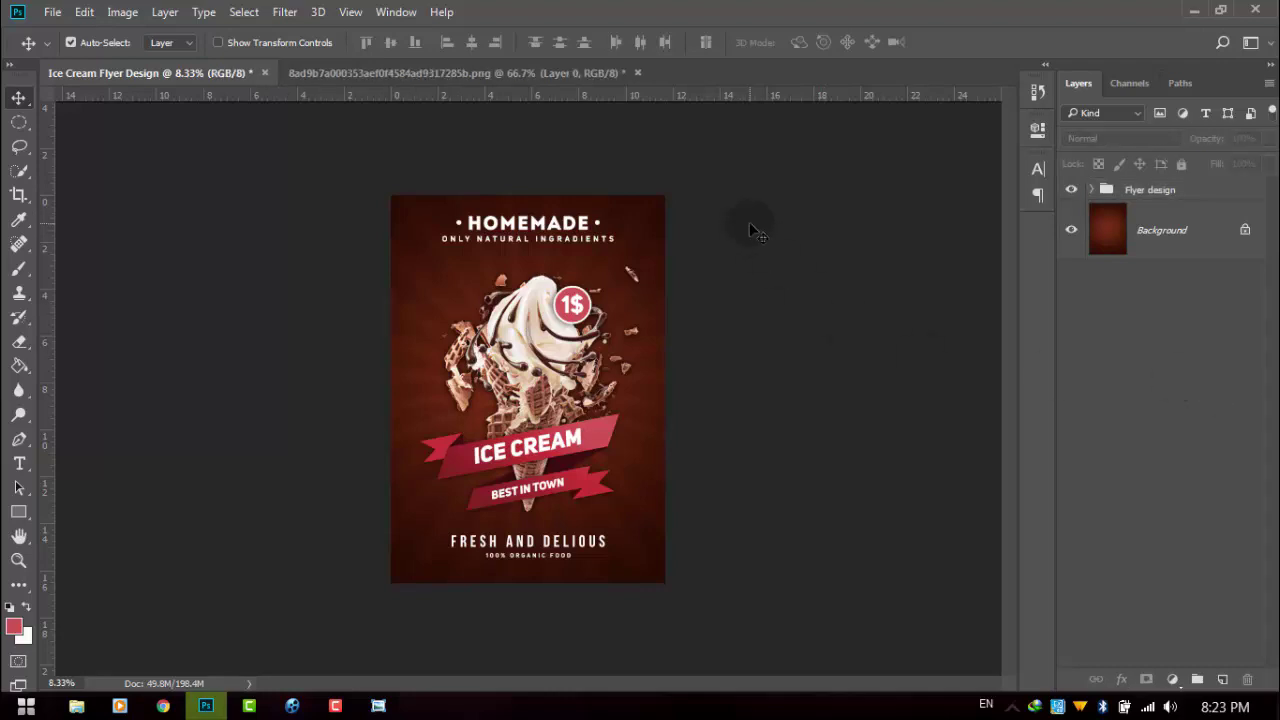
# Close the ice cream PNG document without saving and zoom the flyer to 12.5%
pyautogui.click(637, 72)
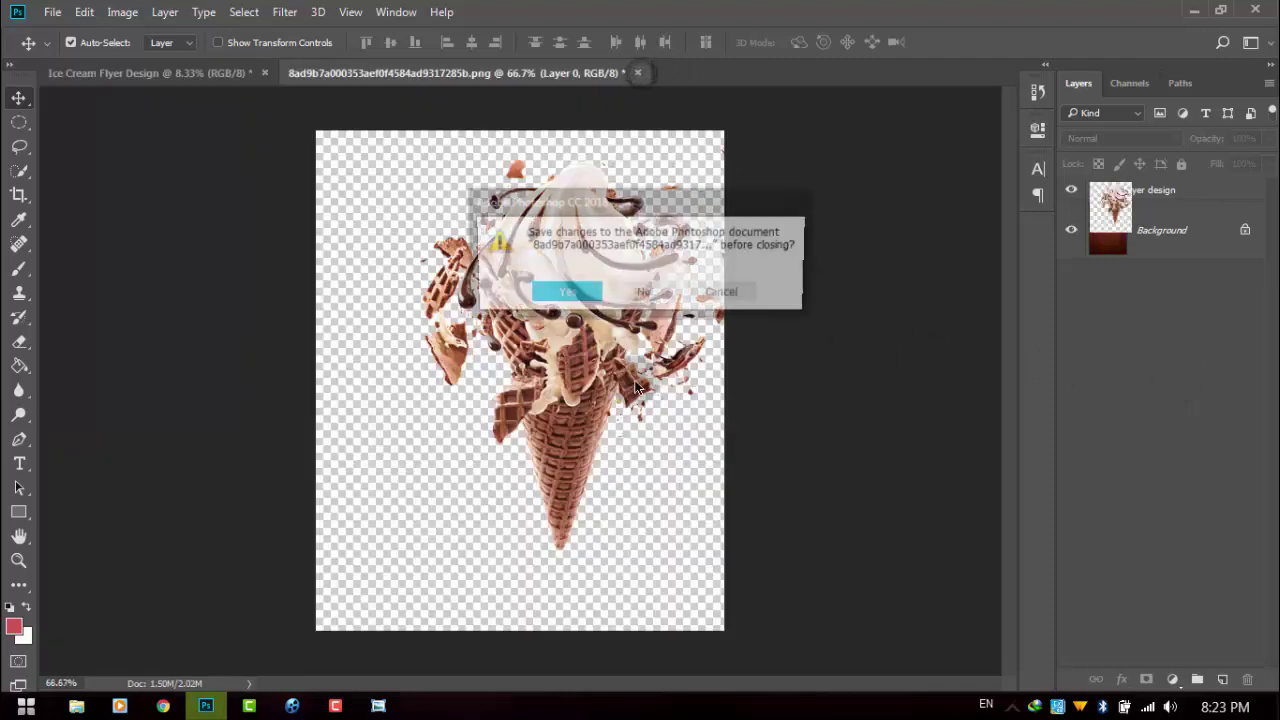
pyautogui.click(657, 291)
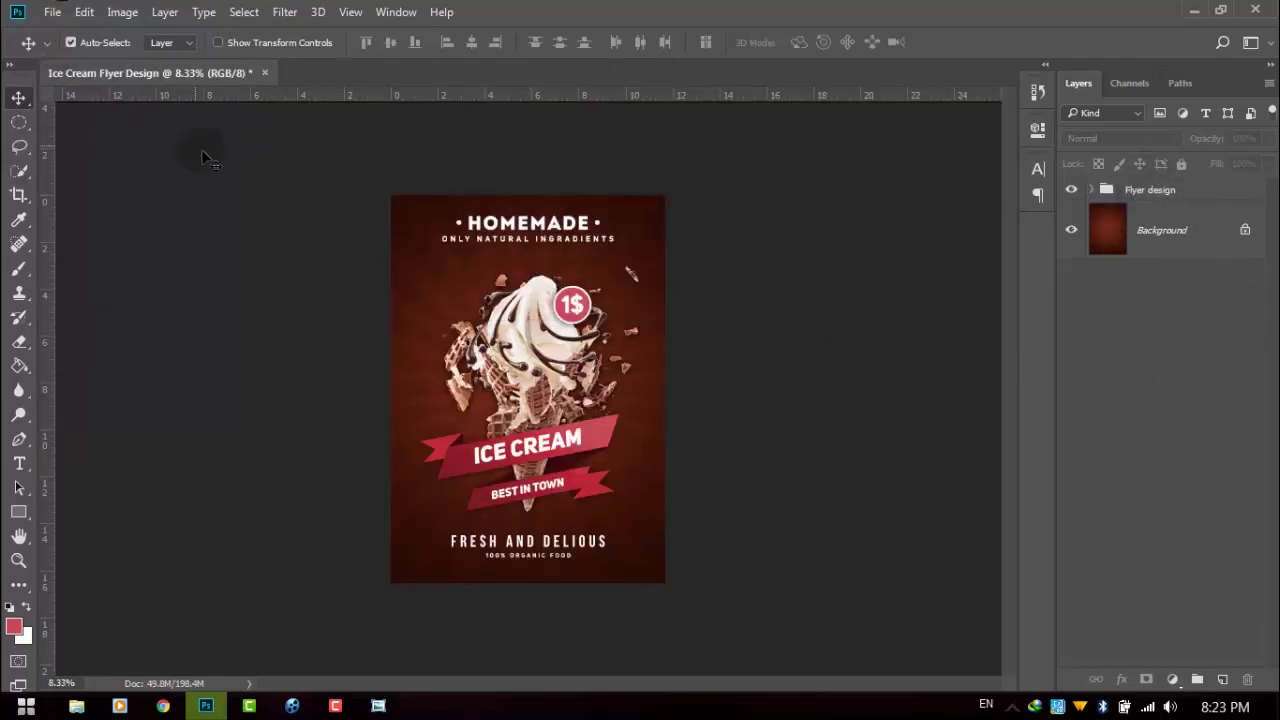
pyautogui.hotkey('ctrl', '+')
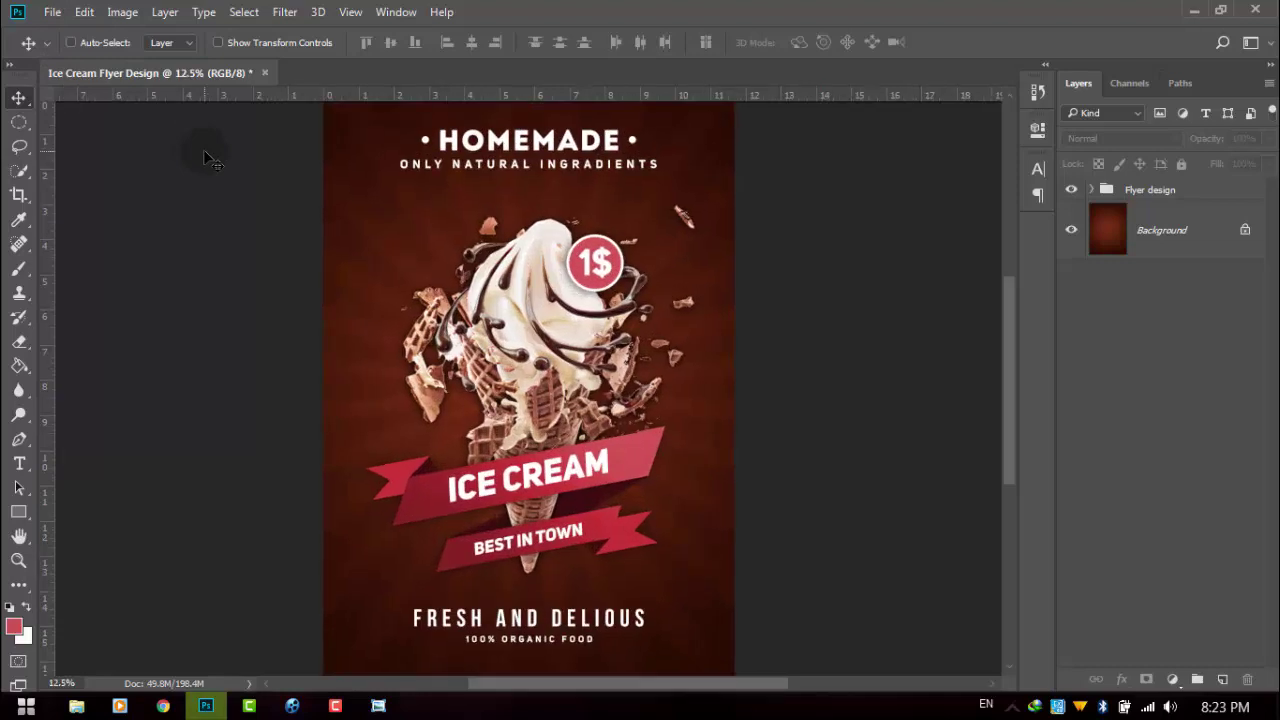